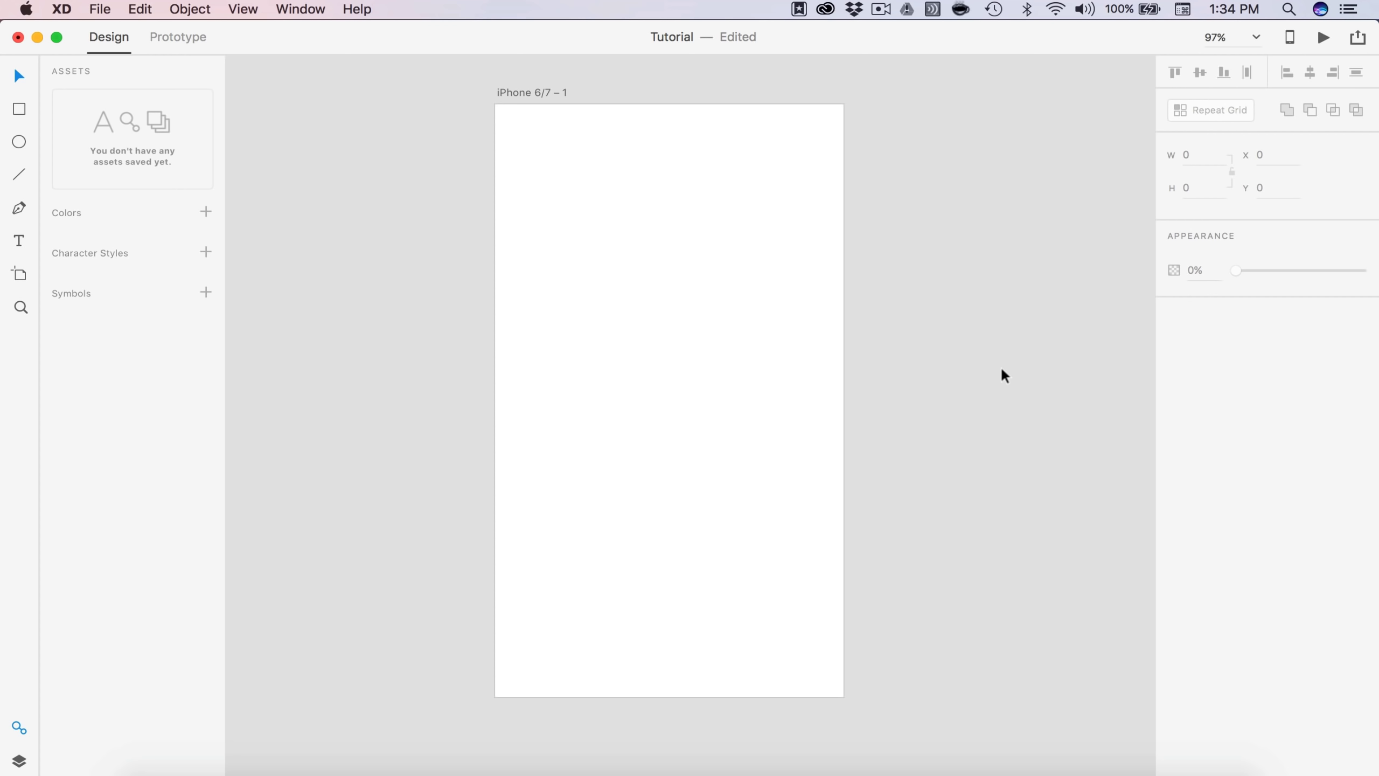
Step: Turn on a layout grid for the iPhone 6/7 artboard with 2 columns, 335 gutter width, 20 column width and 0 margin
left_click(779, 321)
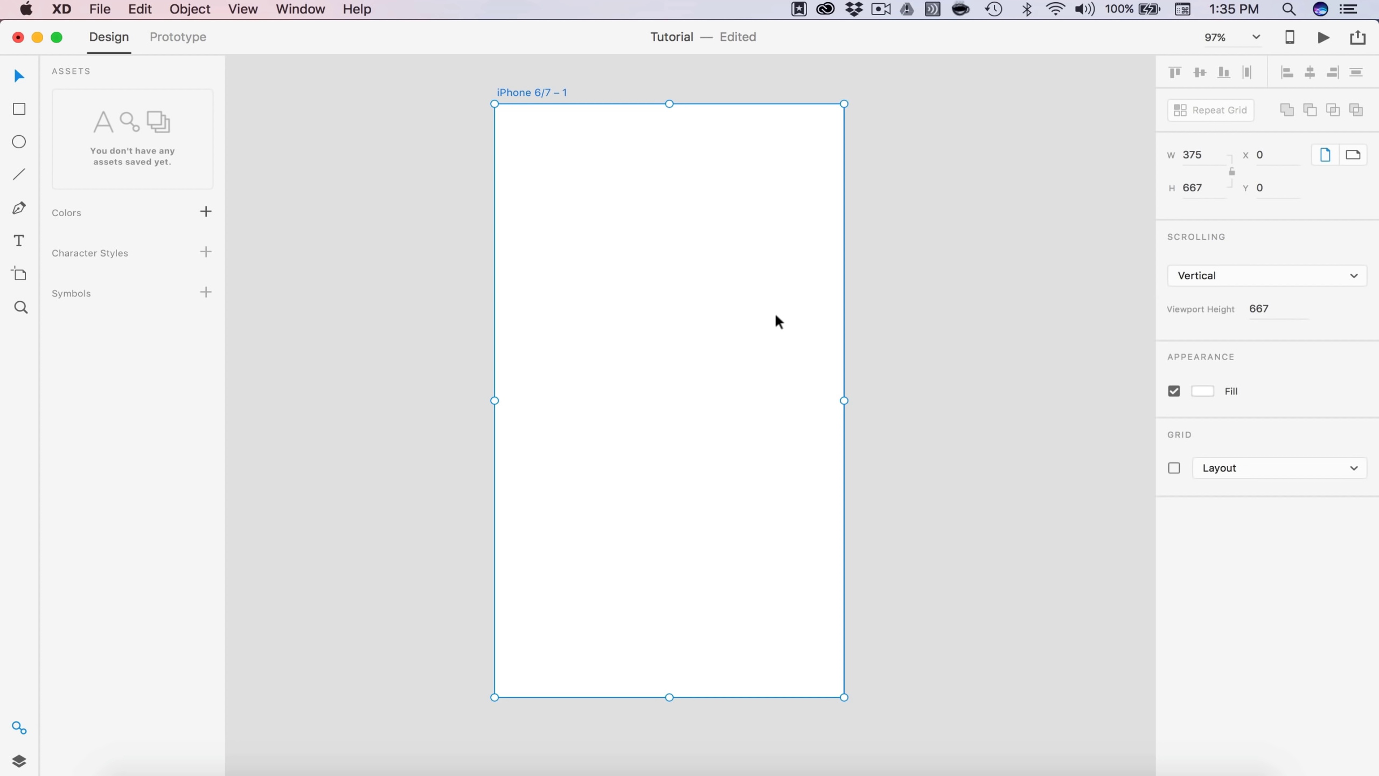
left_click(1174, 468)
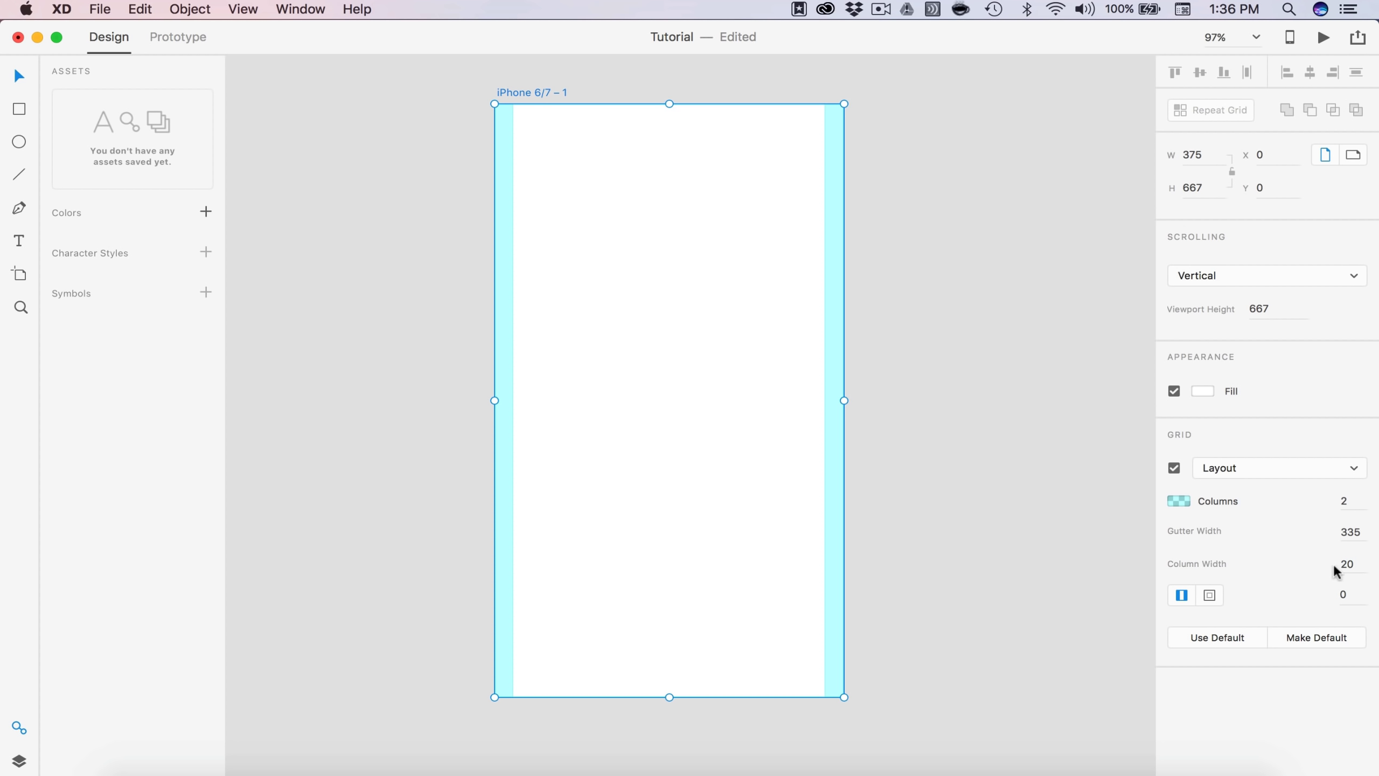
left_click(1357, 592)
left_click(1174, 469)
left_click(1174, 469)
left_click(988, 438)
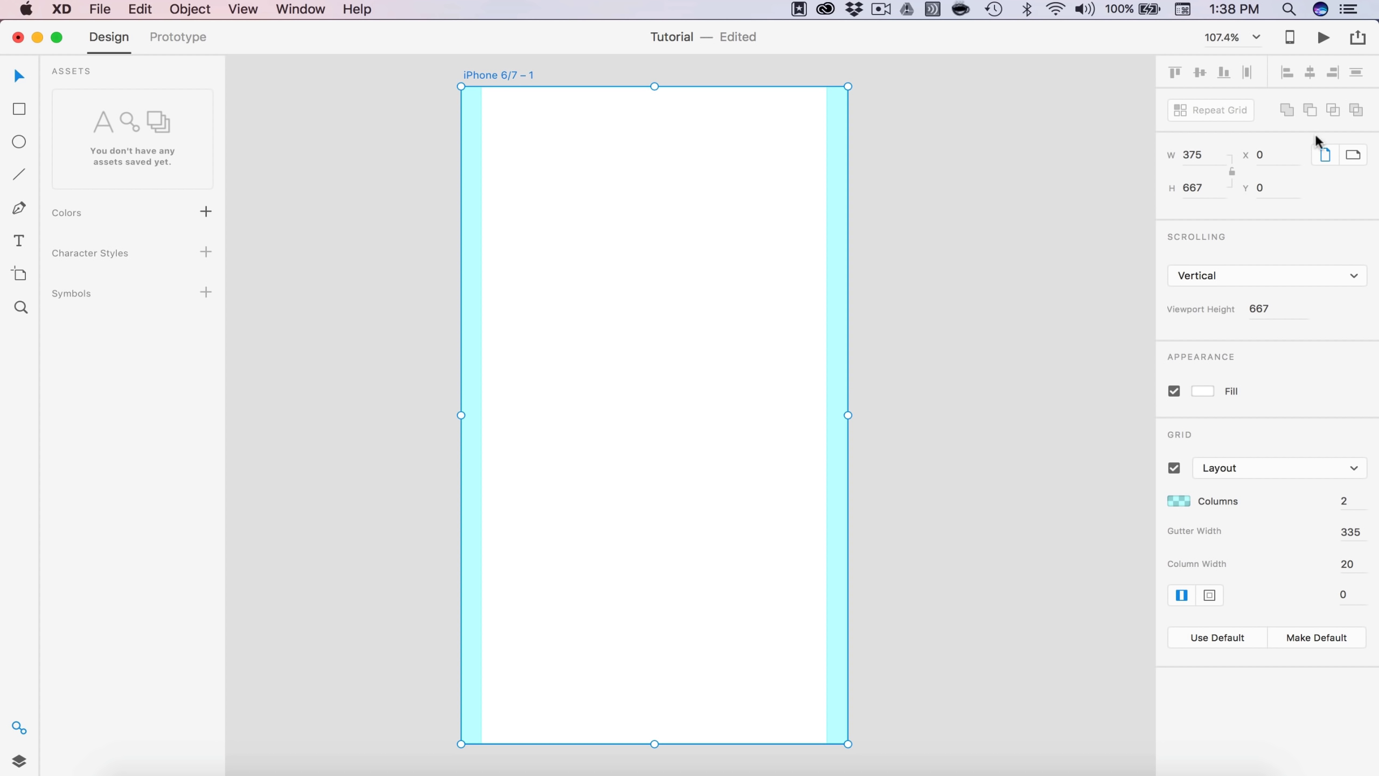
Step: Examine the artboard's width, height and viewport height values
left_click_drag(1219, 153, 1145, 151)
left_click_drag(1221, 191, 1072, 192)
left_click_drag(1277, 309, 1167, 312)
left_click(1216, 189)
left_click(1033, 410)
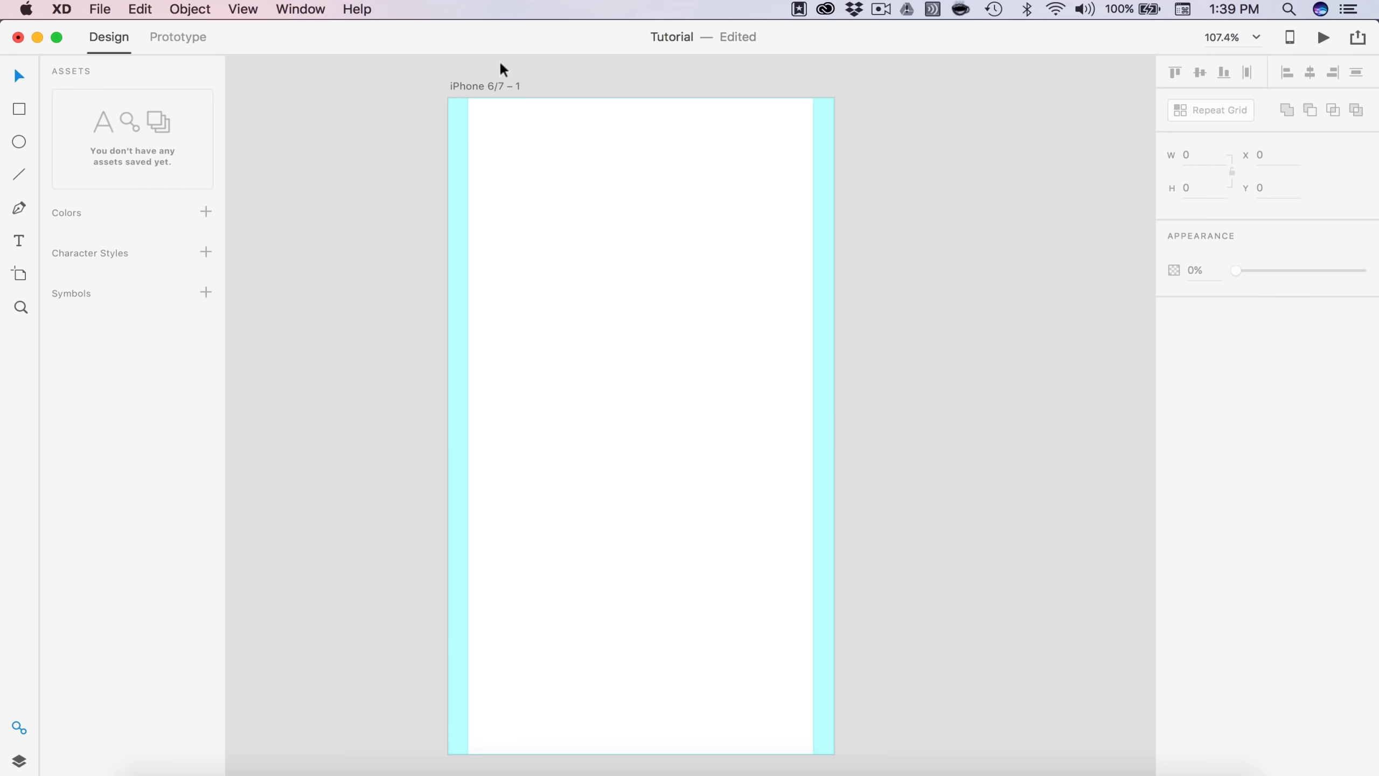
Step: Rename the artboard as Home and paste the copied iOS status bar along its upper edge
double_click(476, 86)
type("Home")
key("Return")
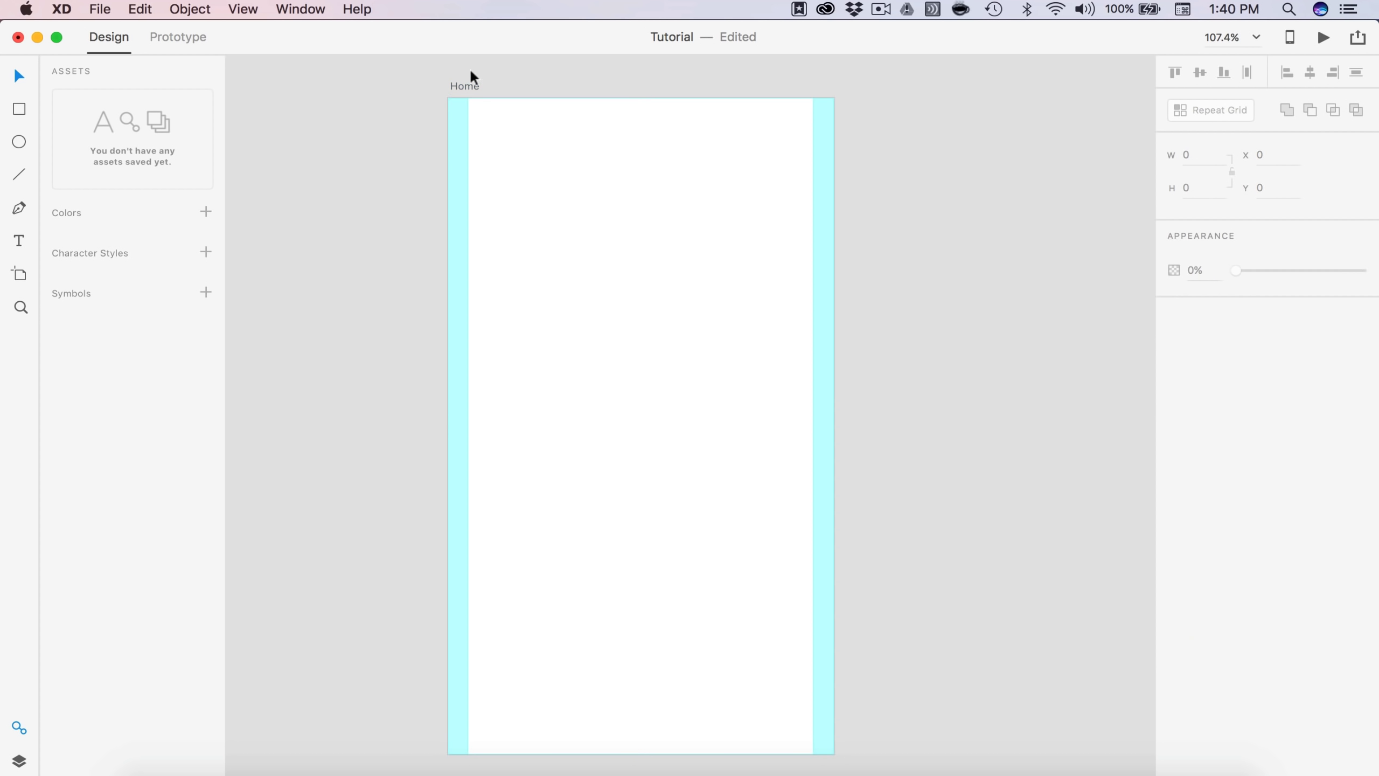
left_click(467, 86)
key("super+v")
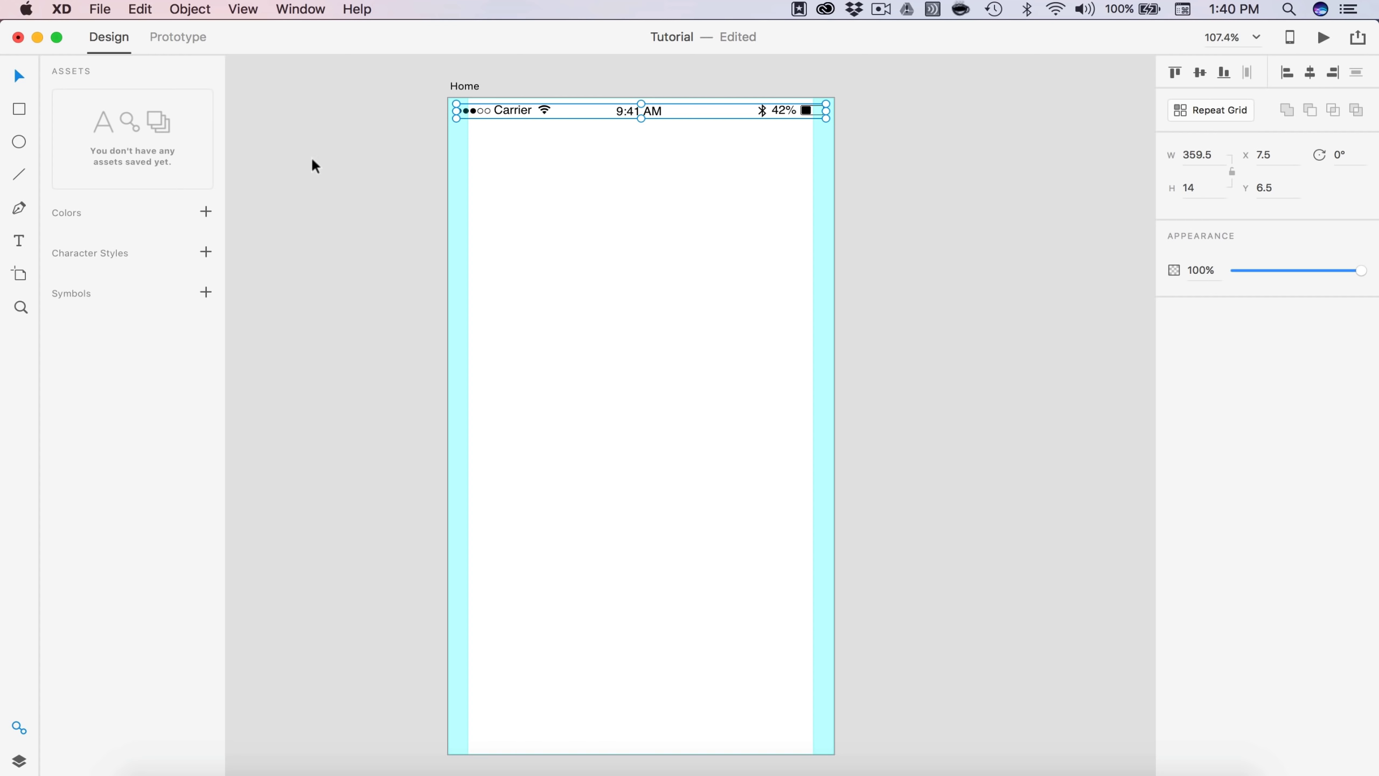
Step: Look at the Apple iOS option among the UI kits offered for download
left_click(97, 9)
mouse_move(263, 81)
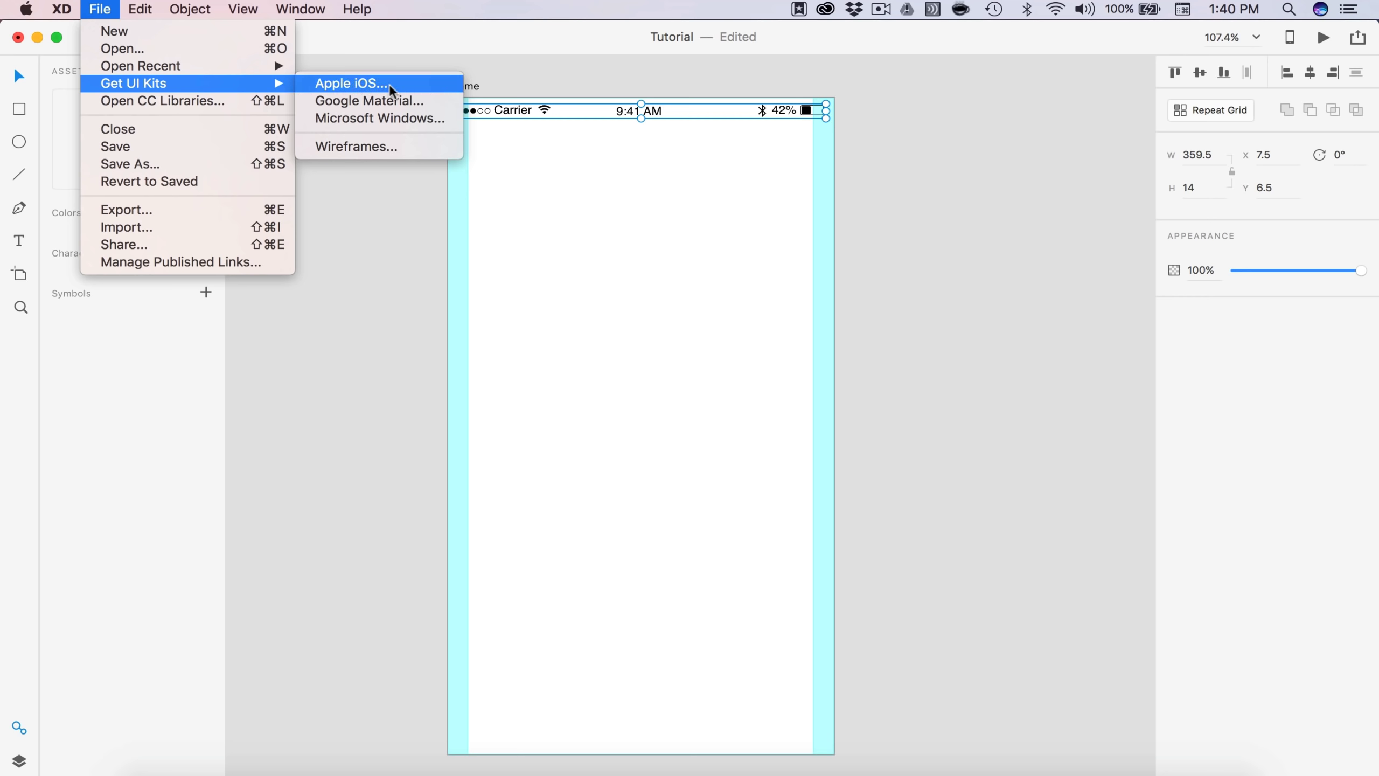
left_click(649, 185)
left_click(607, 204)
Step: Draw a header rectangle 375 wide across the top of the Home artboard and set its height to 80
left_click(18, 109)
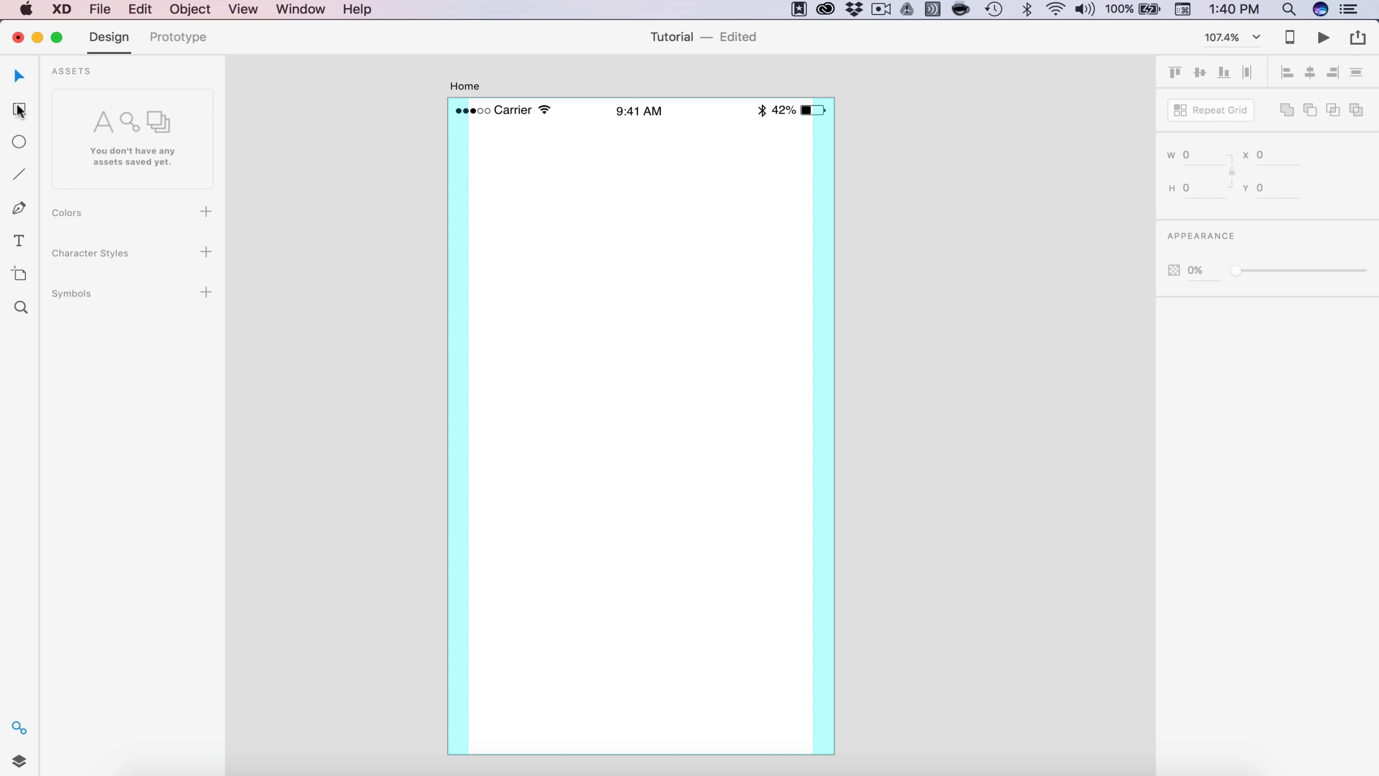
mouse_move(448, 98)
left_mouse_down()
mouse_move(631, 209)
mouse_move(833, 175)
left_mouse_up()
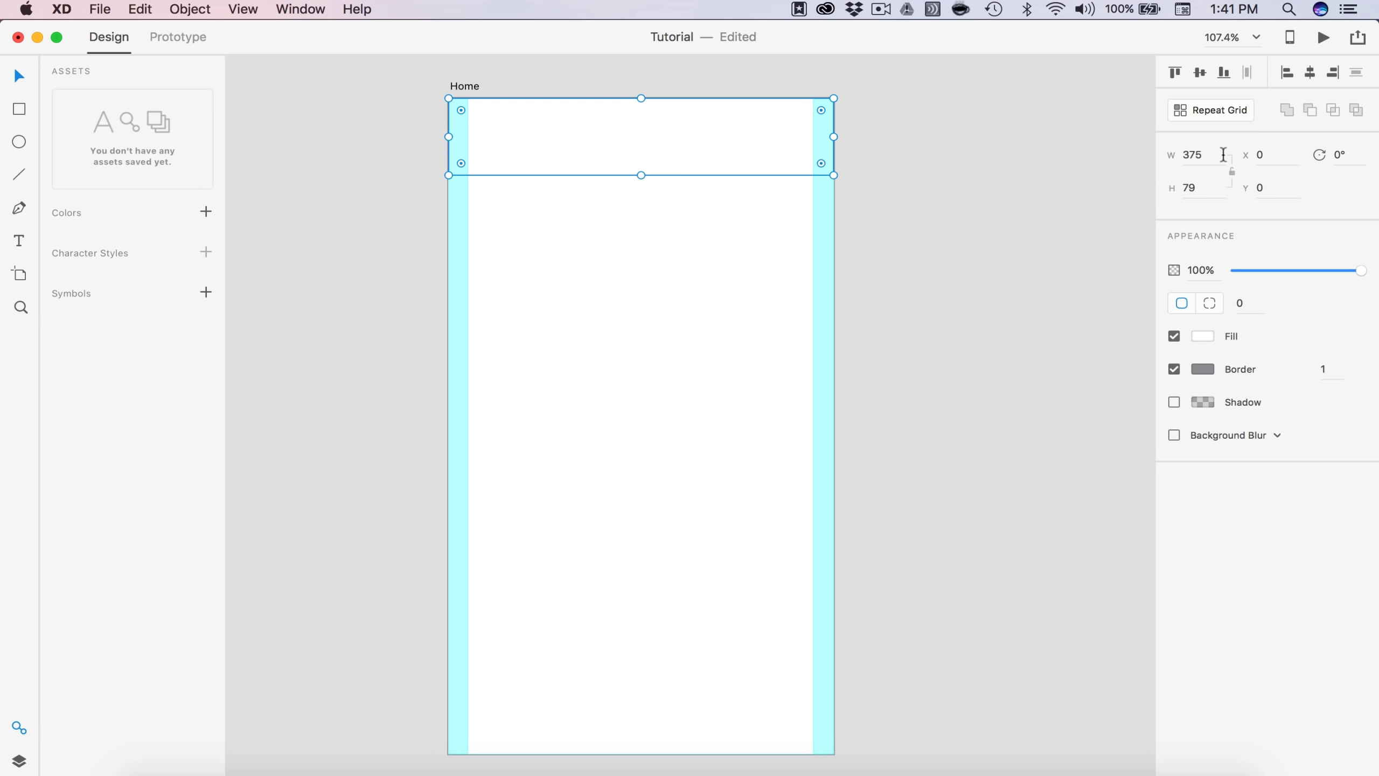
left_click(1214, 187)
type("80")
key("Return")
Step: Send the header rectangle behind the status bar and remove its border
left_click(730, 137)
key("shift+super+bracketleft")
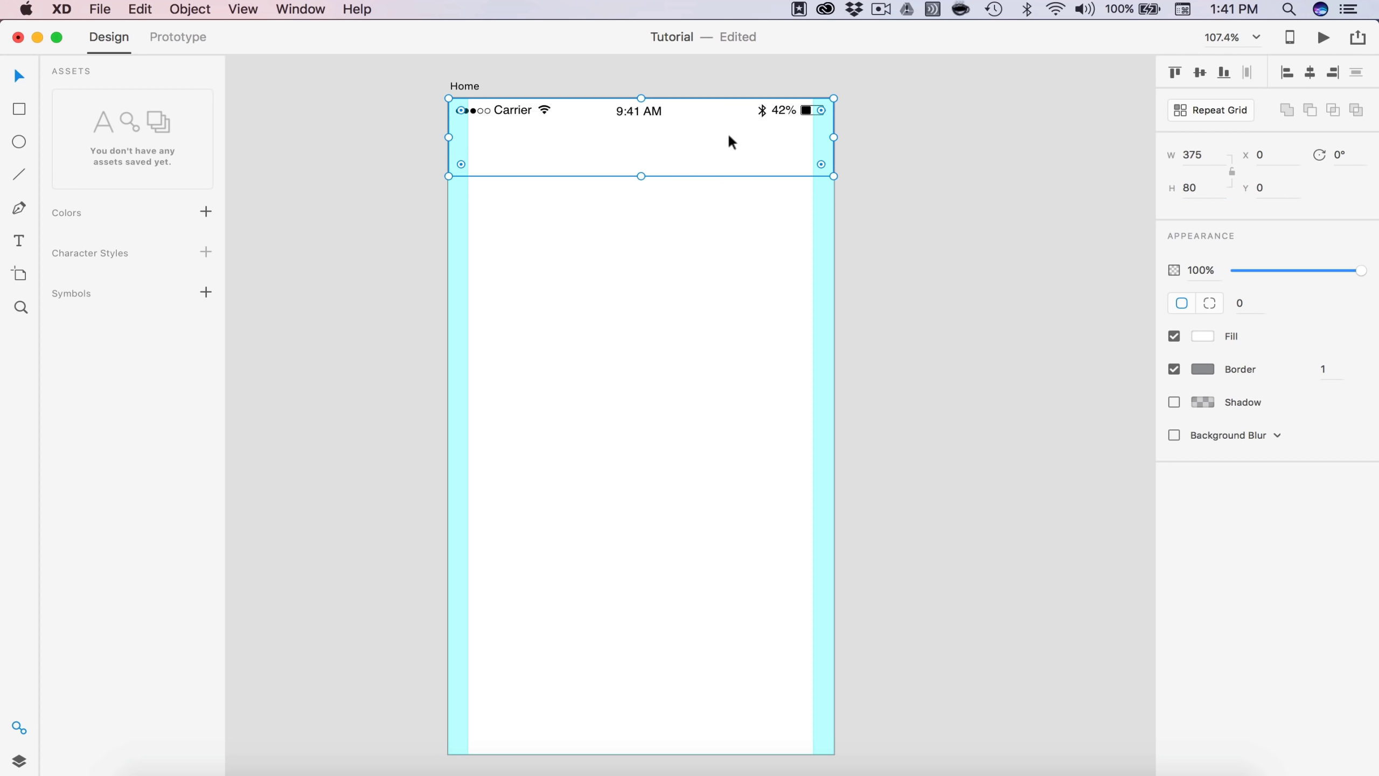
left_click(1173, 369)
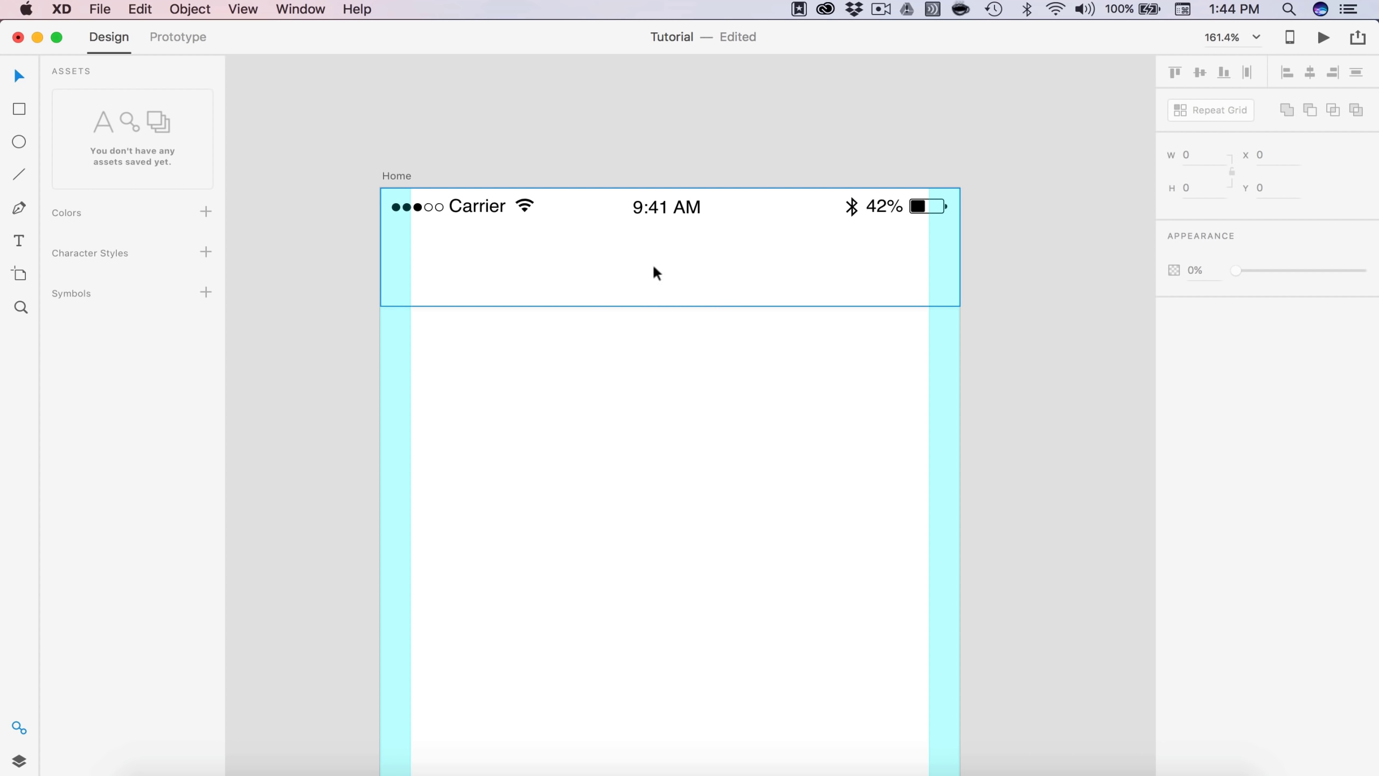
Step: Add the title text "Memories" in the header beneath the status bar clock
key("t")
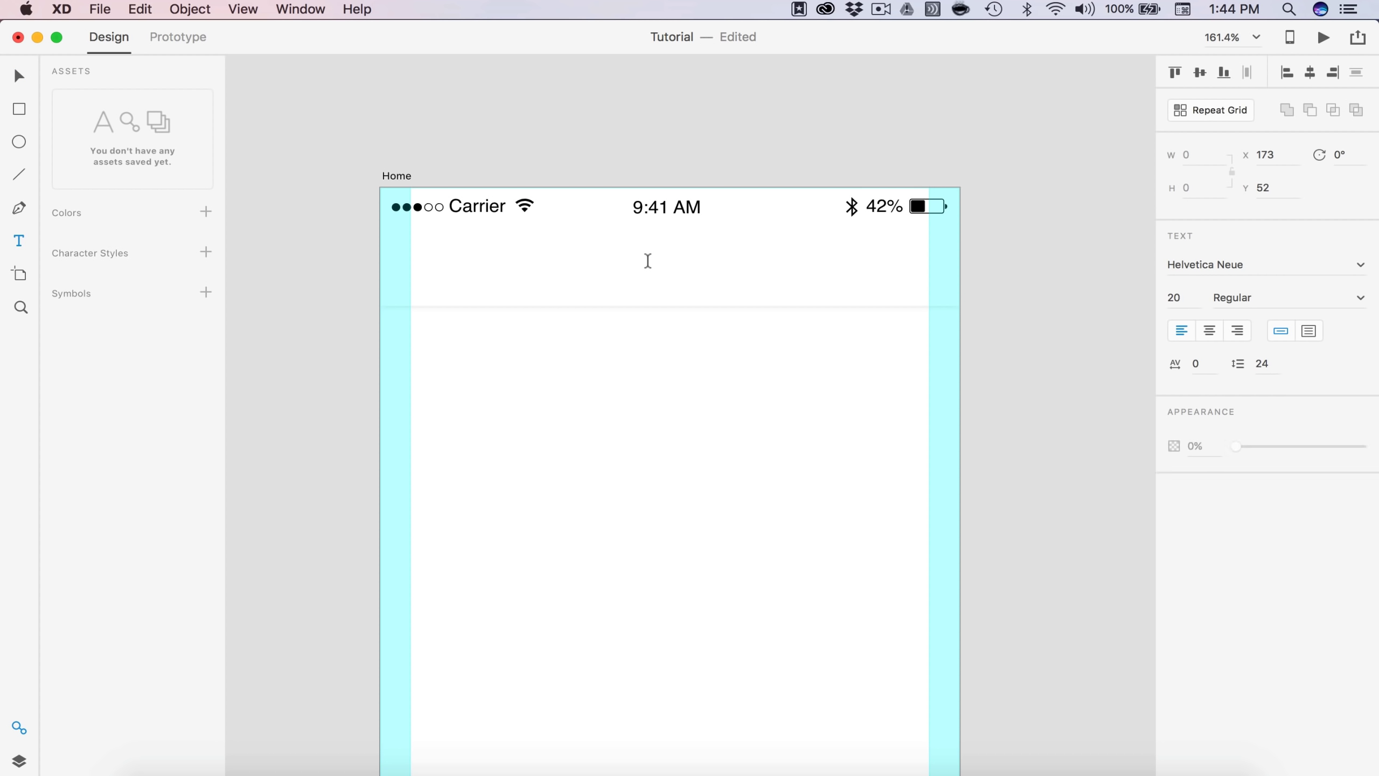
left_click(647, 265)
type("Me")
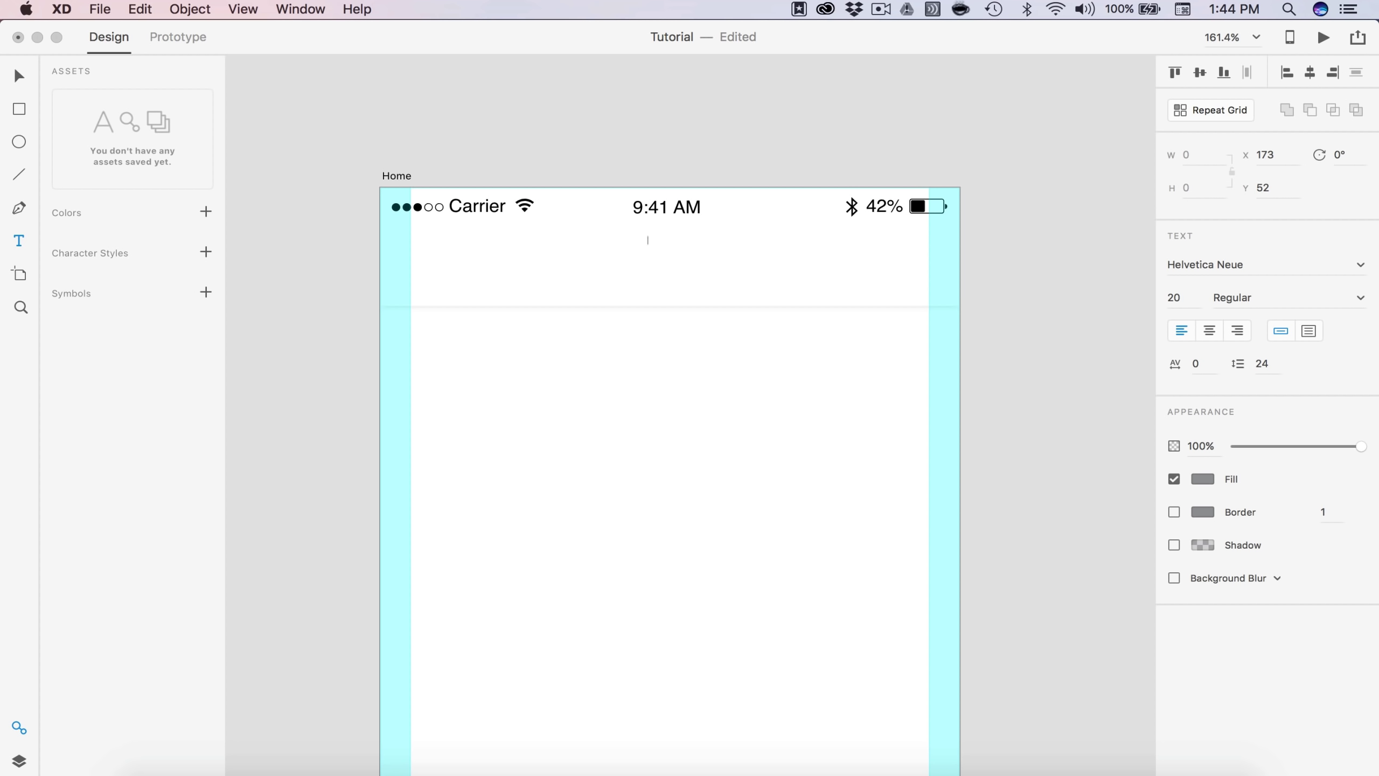
type("Memori")
type("es")
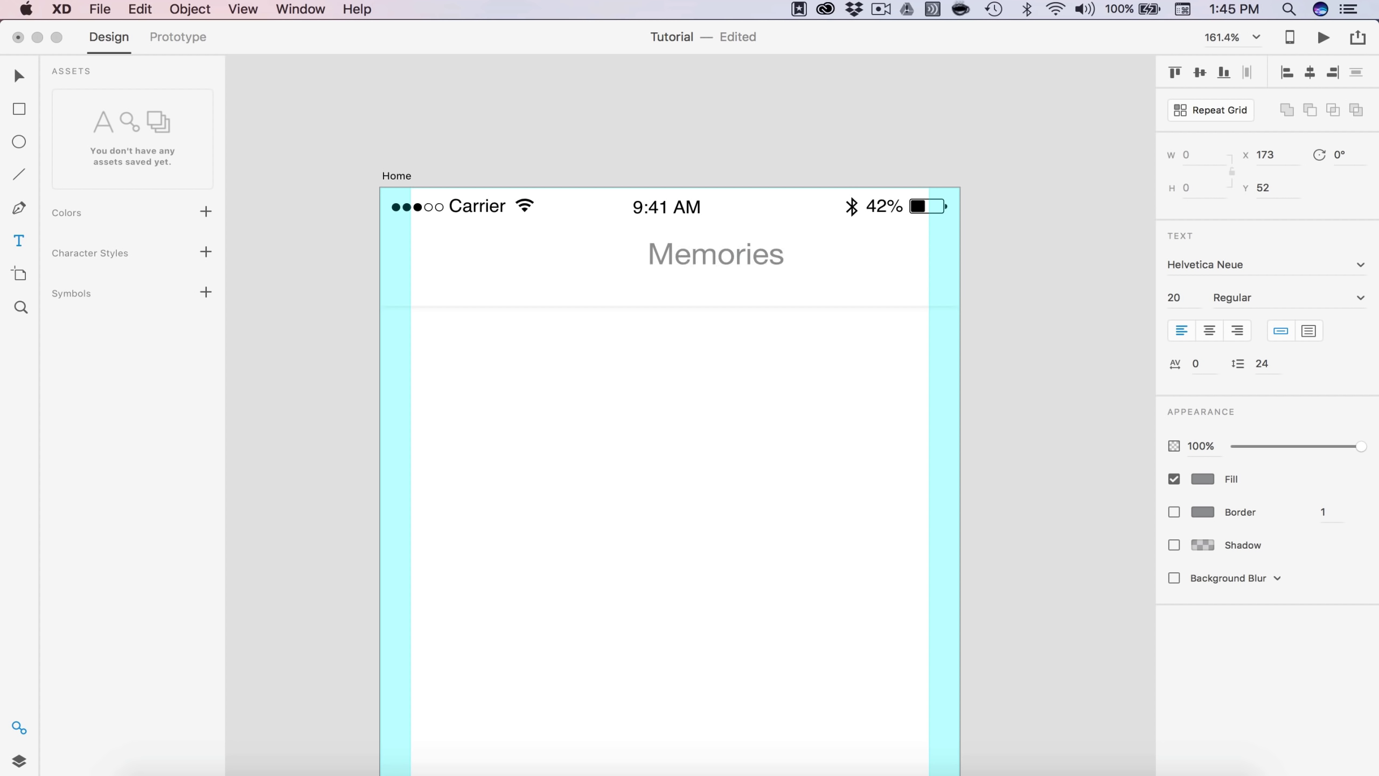
Step: Format the Memories title in Roboto with centred alignment and a black fill
key("super+a")
left_click(1230, 265)
type("Roboto")
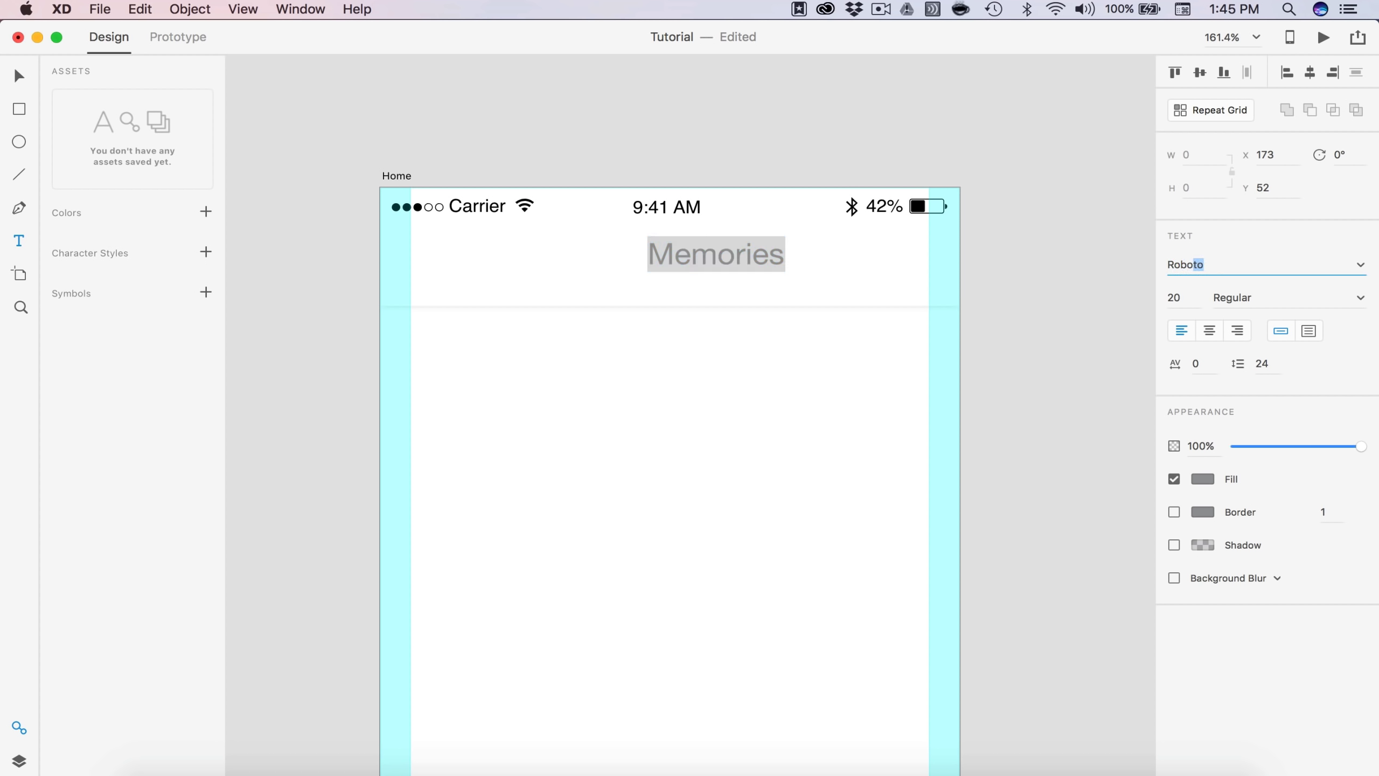
key("Return")
left_click(1360, 299)
left_click(1360, 300)
left_click(1210, 330)
left_click(1202, 477)
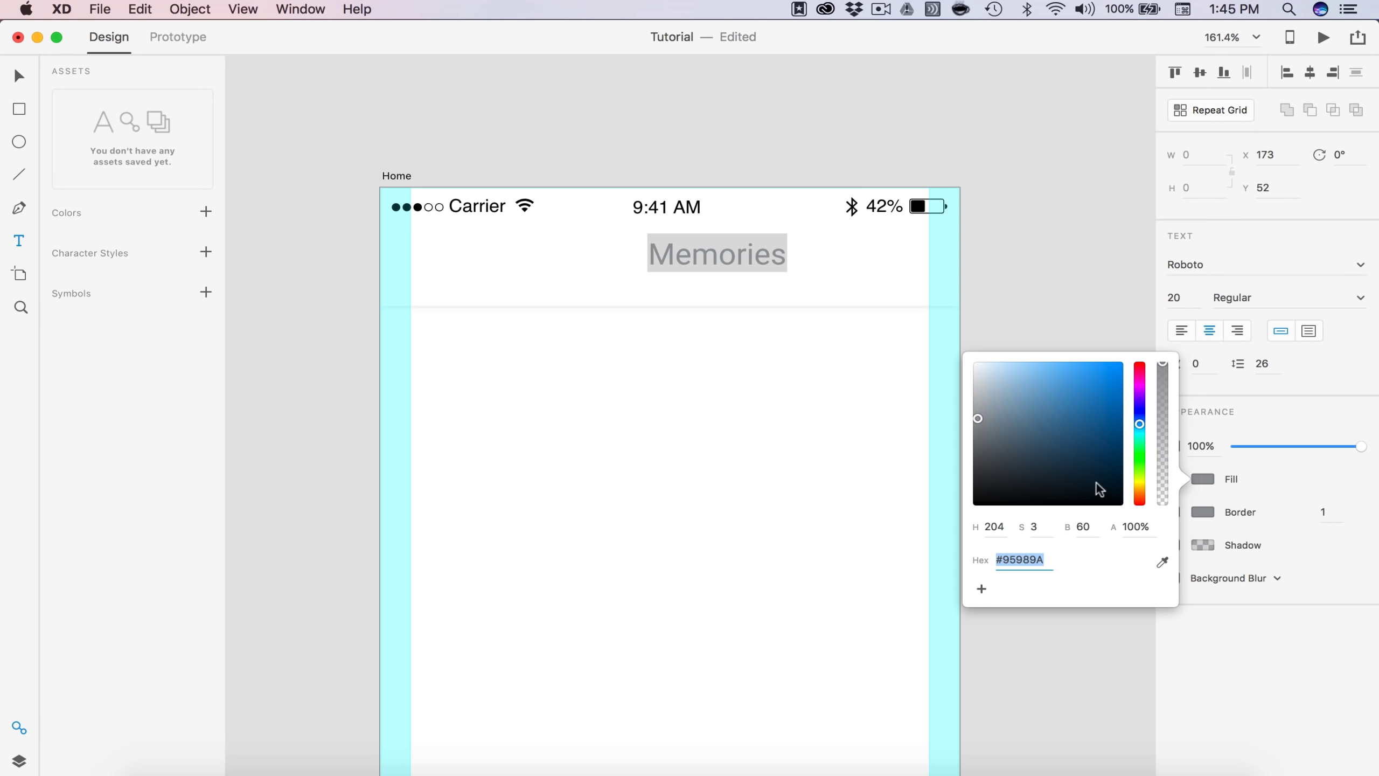
left_click_drag(1062, 465, 850, 545)
left_click(19, 76)
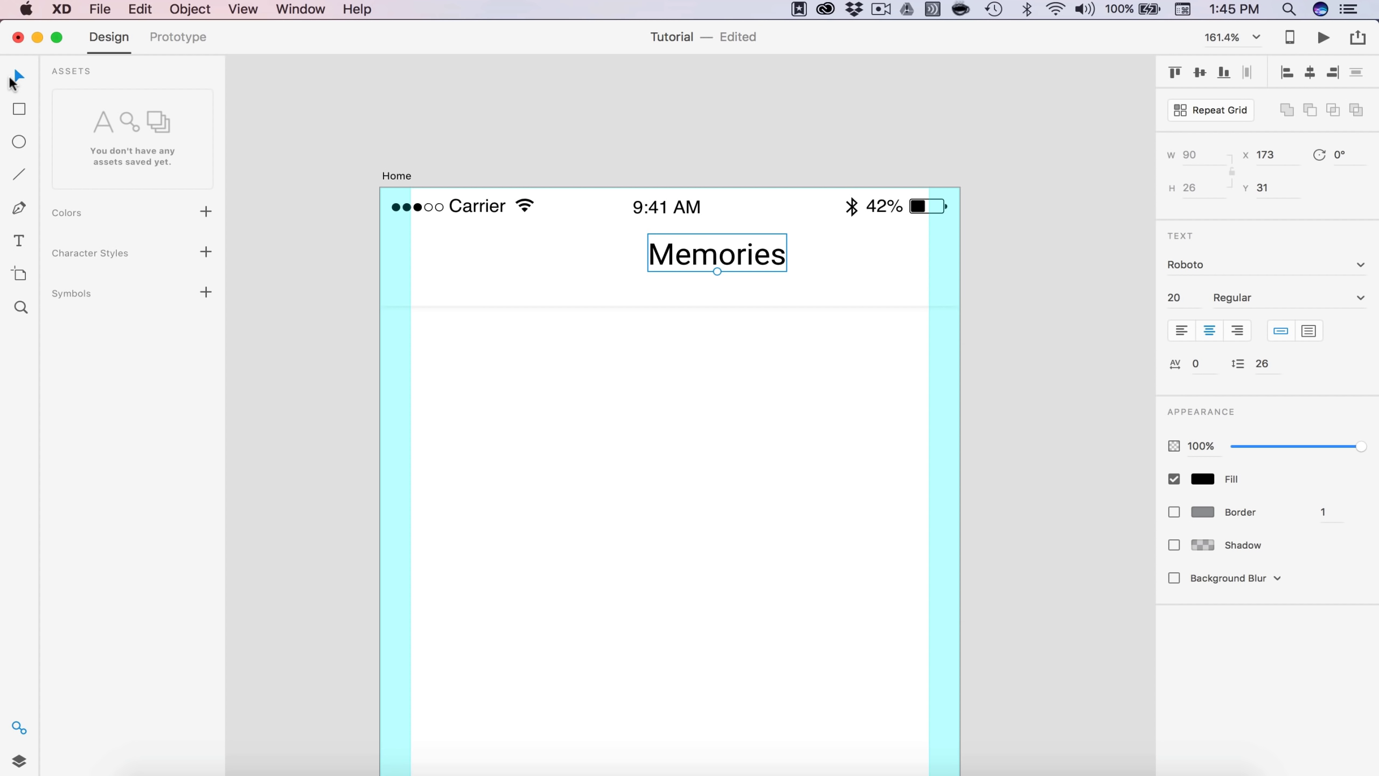
Step: Center the Memories title horizontally in the header and nudge it to Y 39
left_click_drag(703, 255, 659, 278)
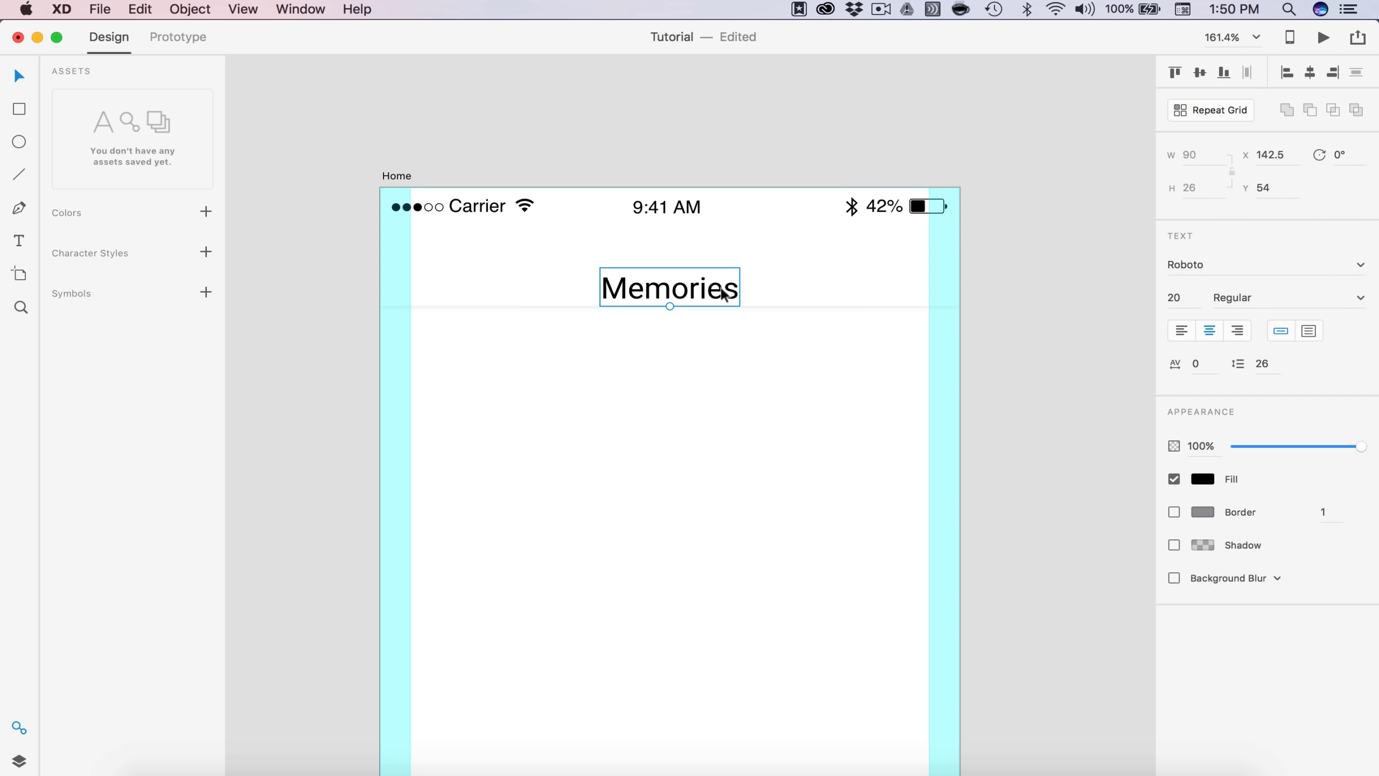
key("shift+Up")
key("Up")
key("Up")
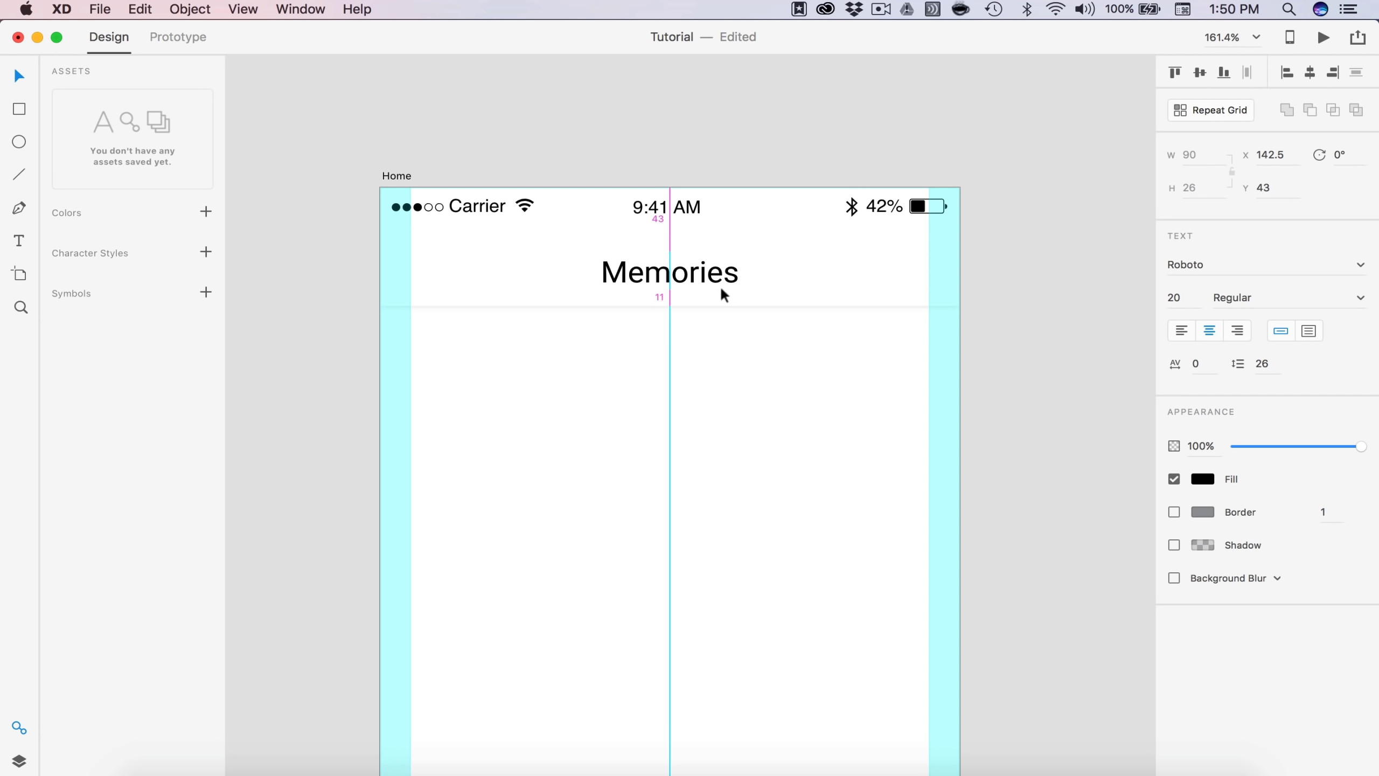
key("Up")
key("Up")
key("Up")
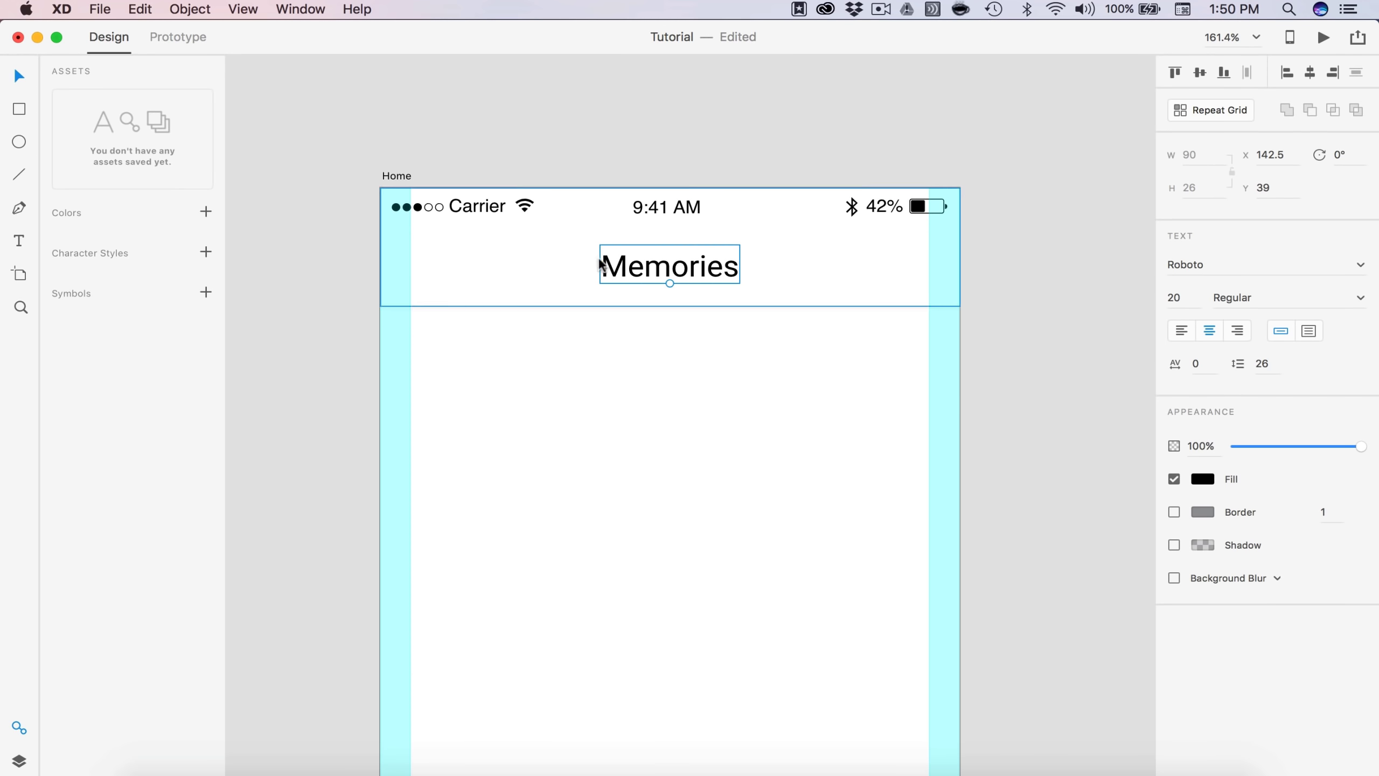
Step: Set the Memories title's fill to #080708 and save that color to the document's assets
left_click(1201, 477)
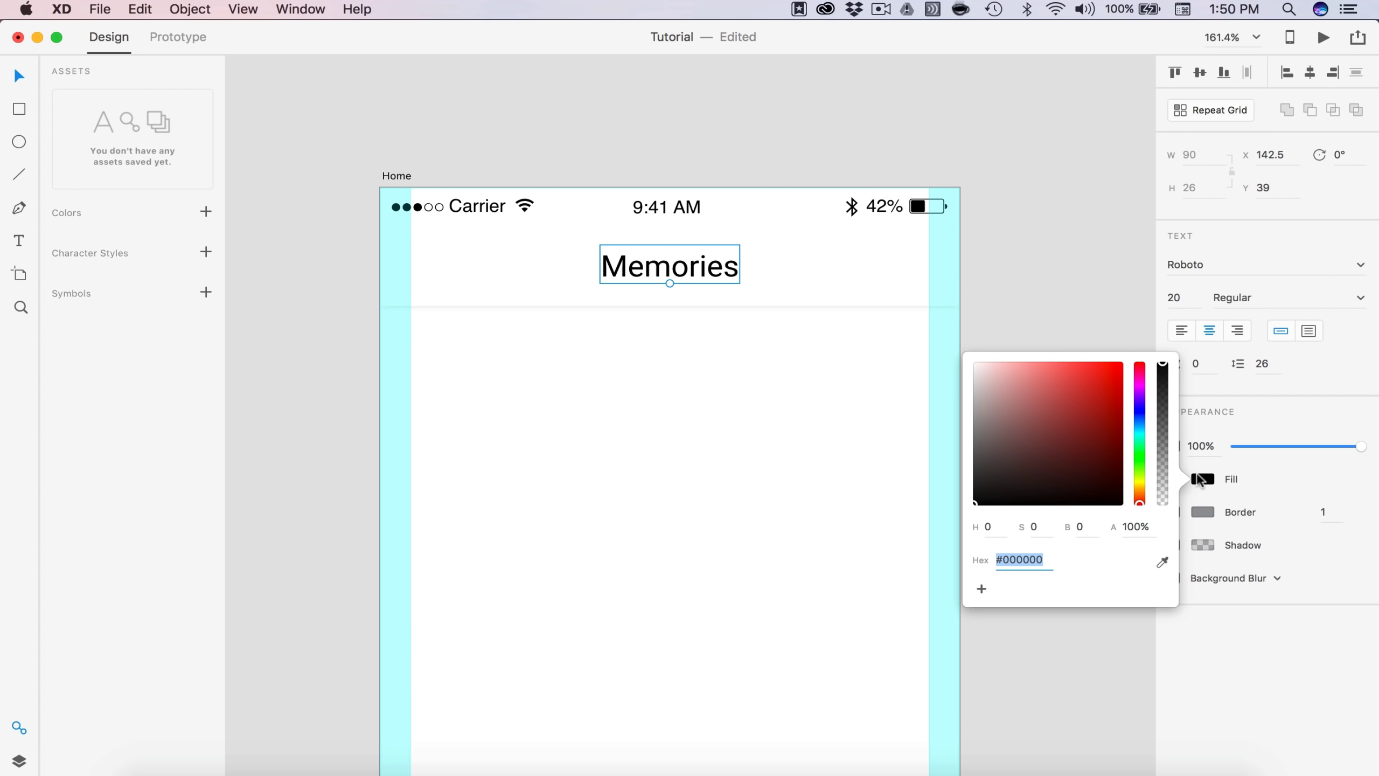
type("#080708")
key("Return")
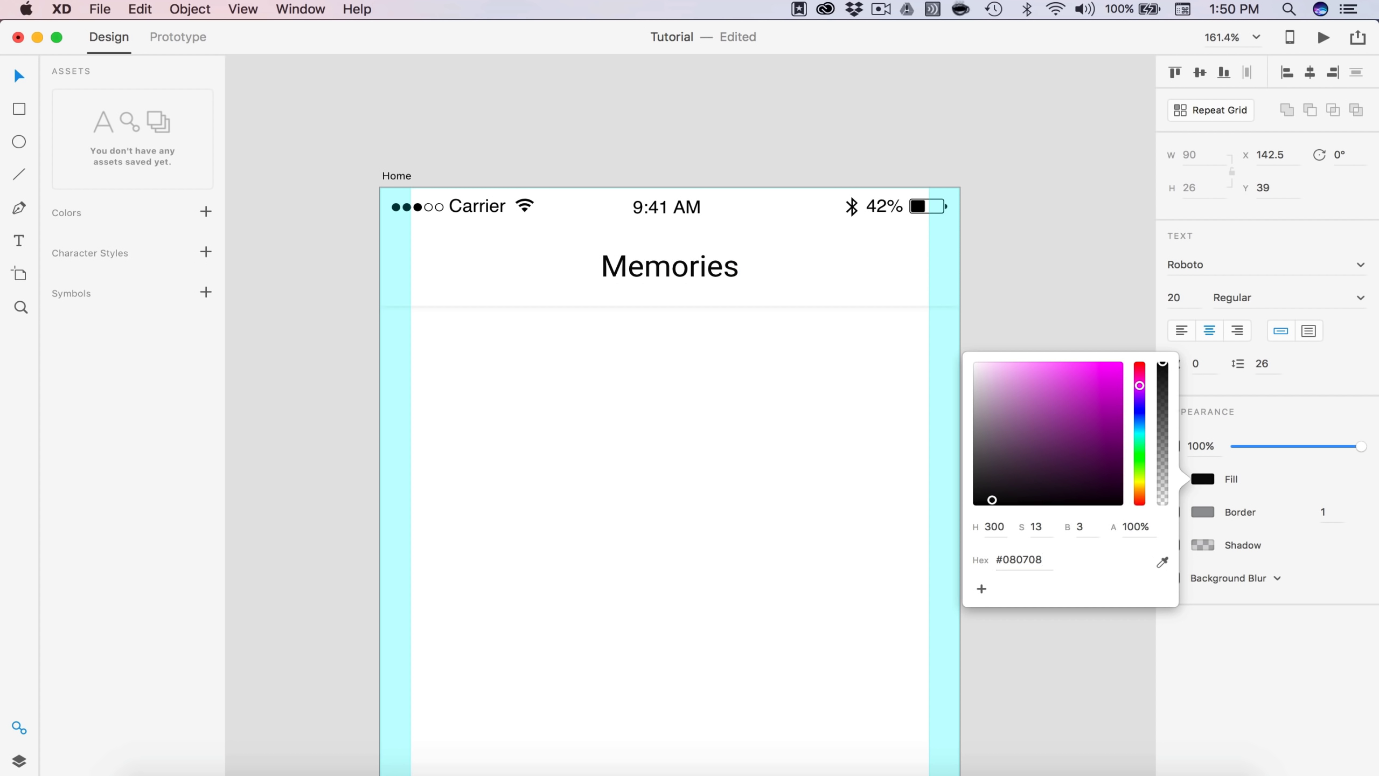
left_click(206, 211)
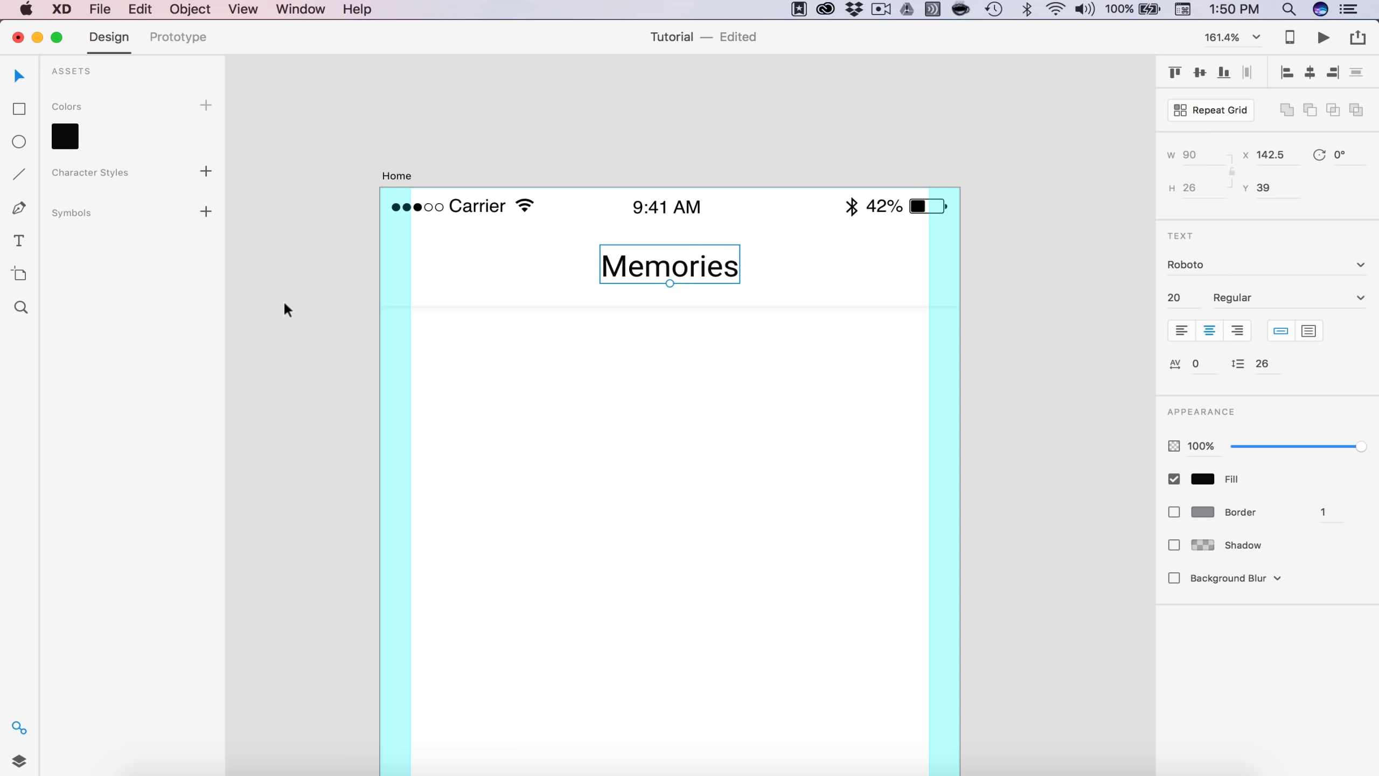
left_click(18, 729)
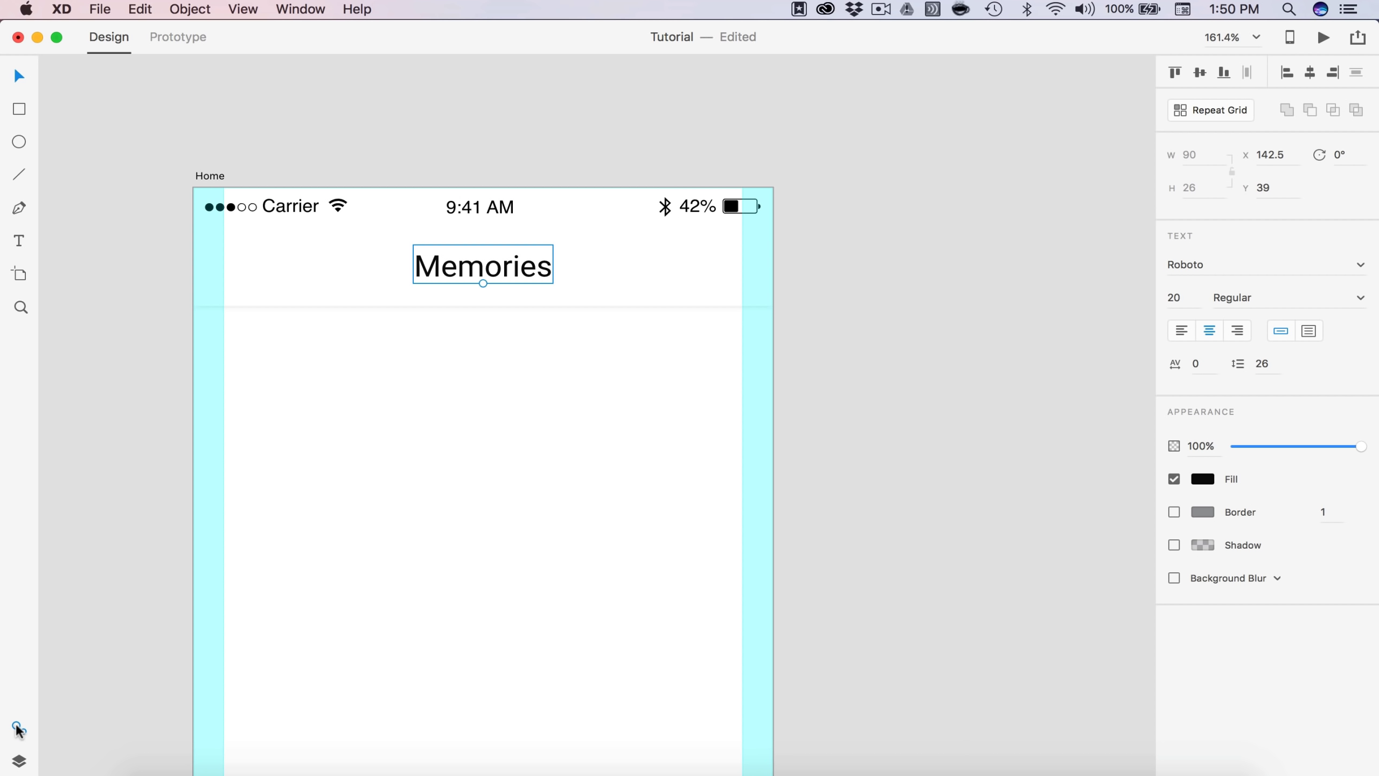
left_click(17, 729)
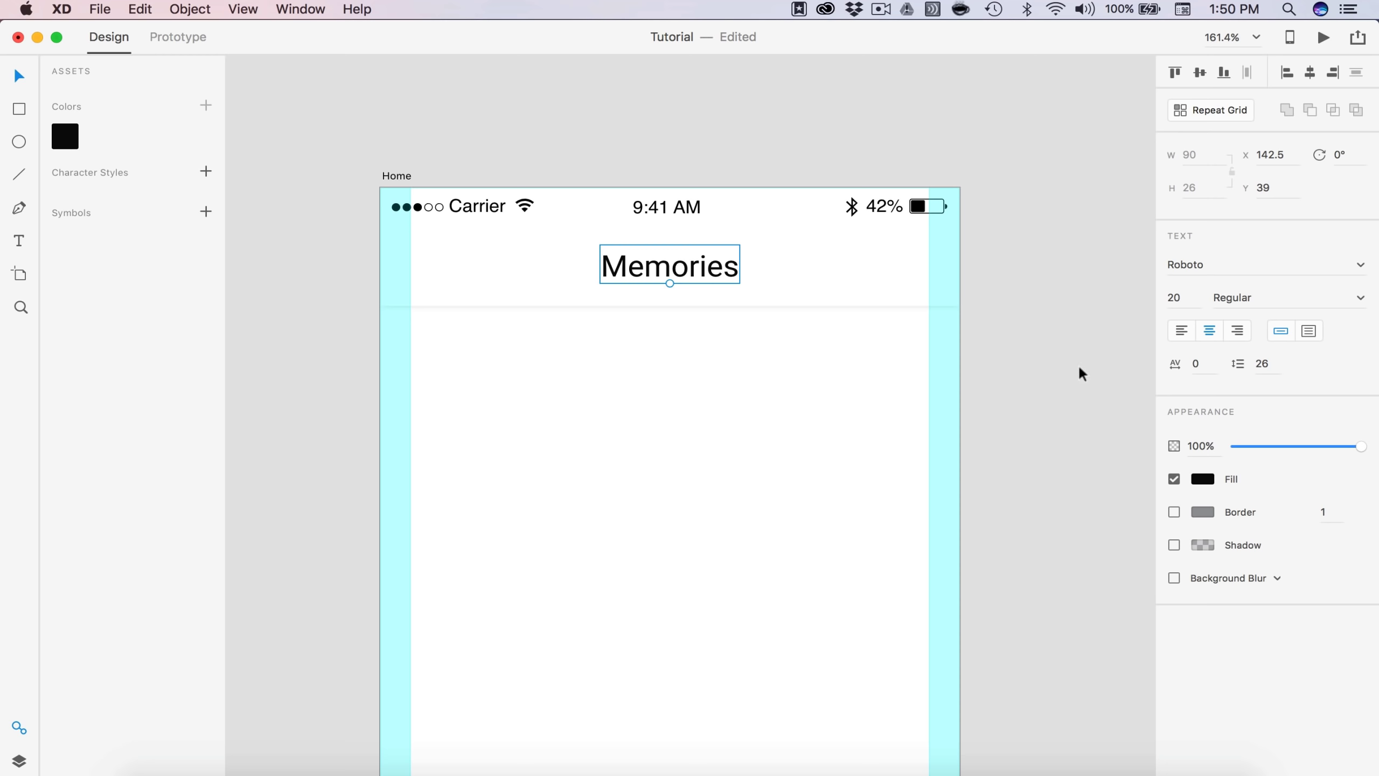
left_click(1086, 363)
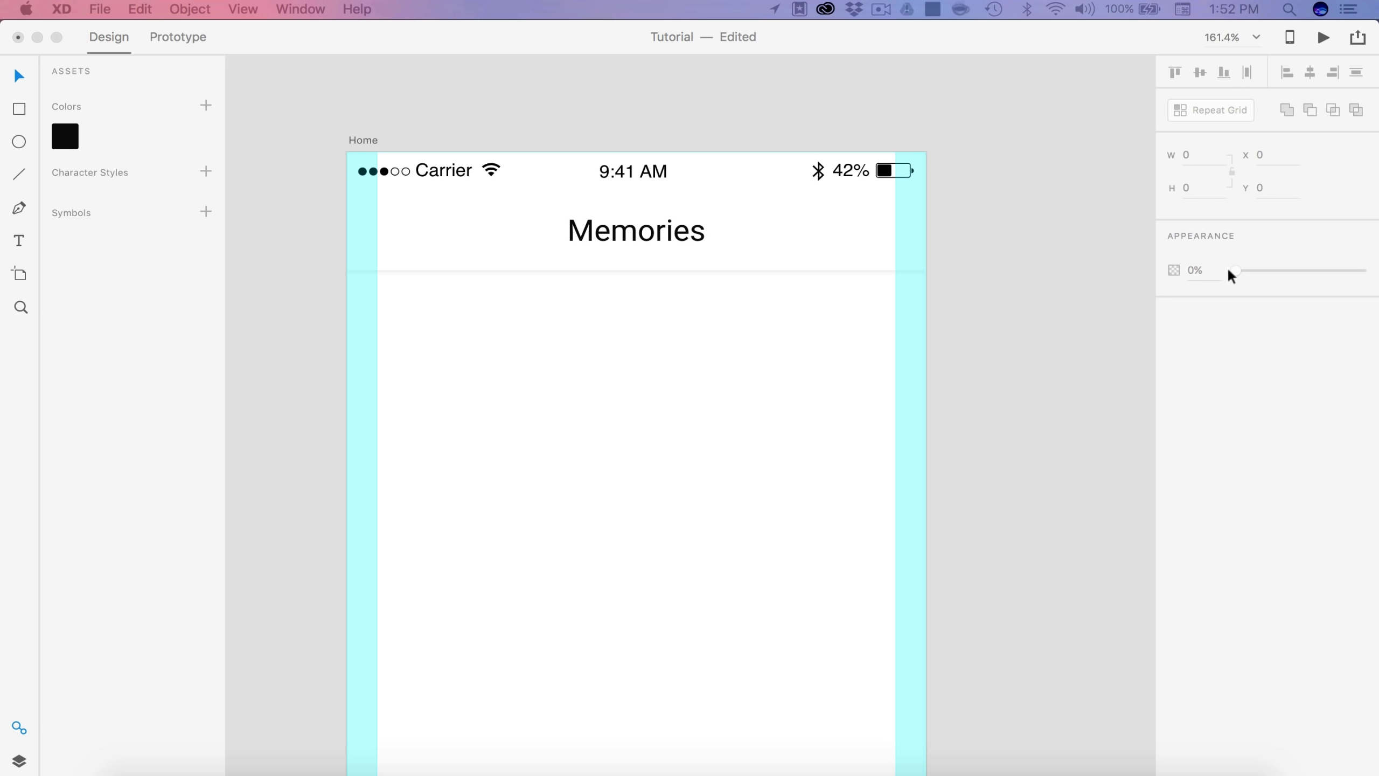
Step: Paste the two-line menu icon and place it in the header against the left grid column at X 20, Y 40
left_click(277, 278)
key("super+v")
left_click_drag(688, 423, 396, 239)
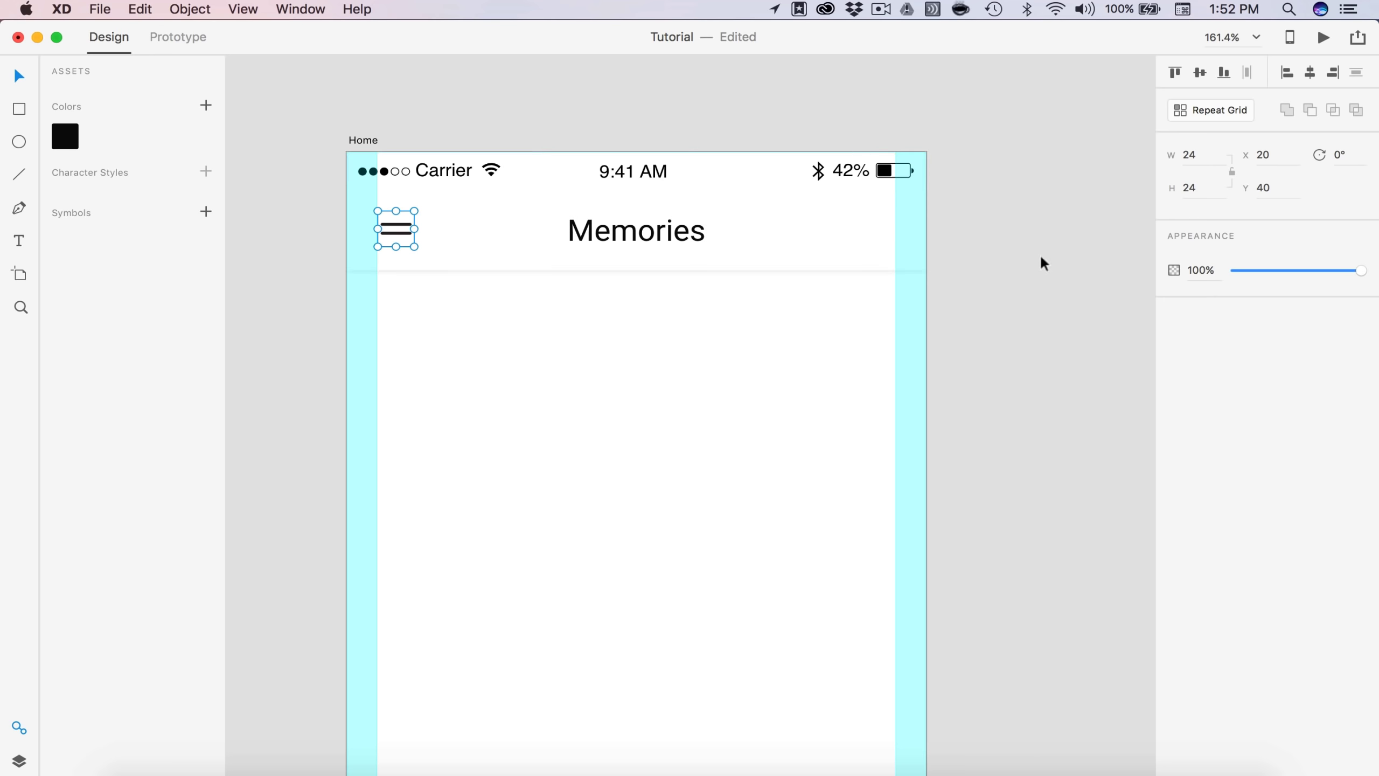
Step: Copy the plus icon from the other app, paste it and place it in the header at X 331, Y 40
key("super+Tab")
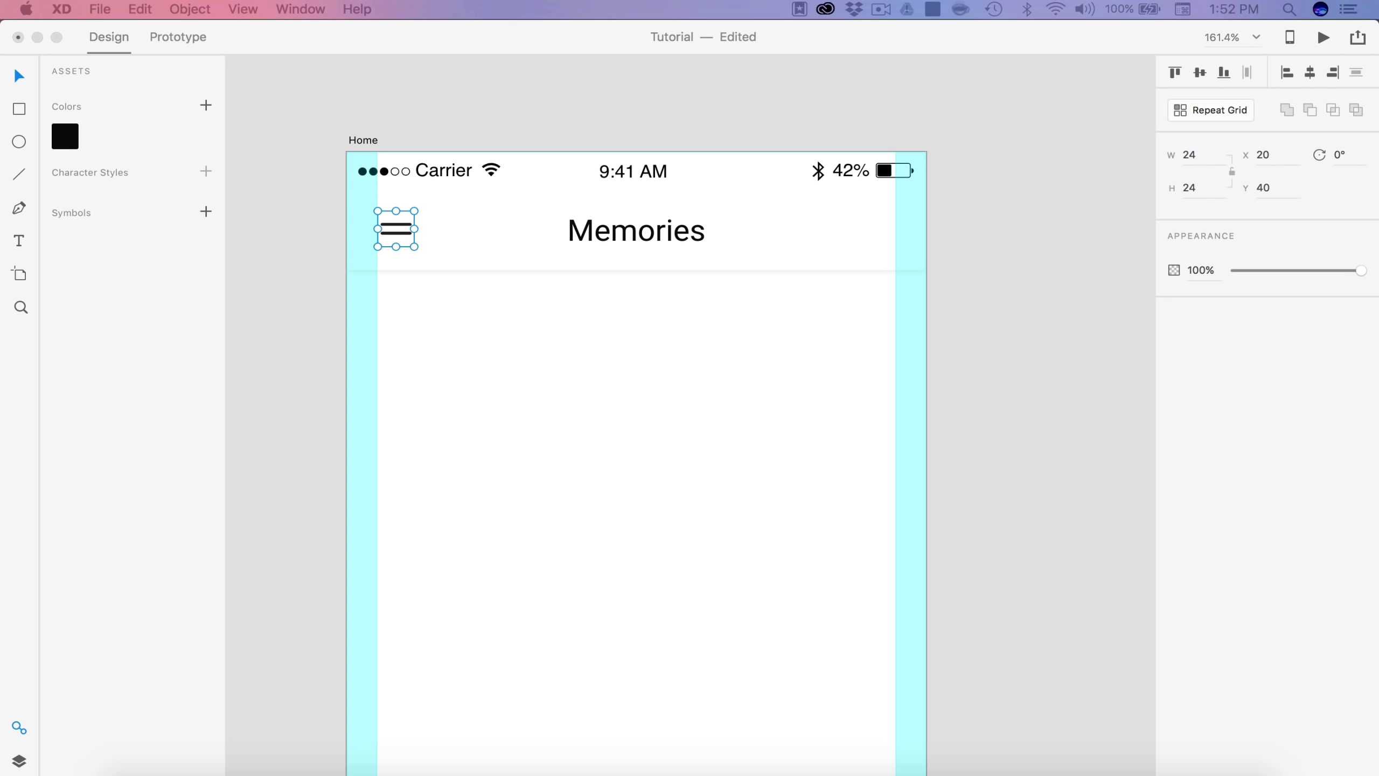
left_click(1062, 409)
key("super+v")
left_click_drag(632, 467, 877, 232)
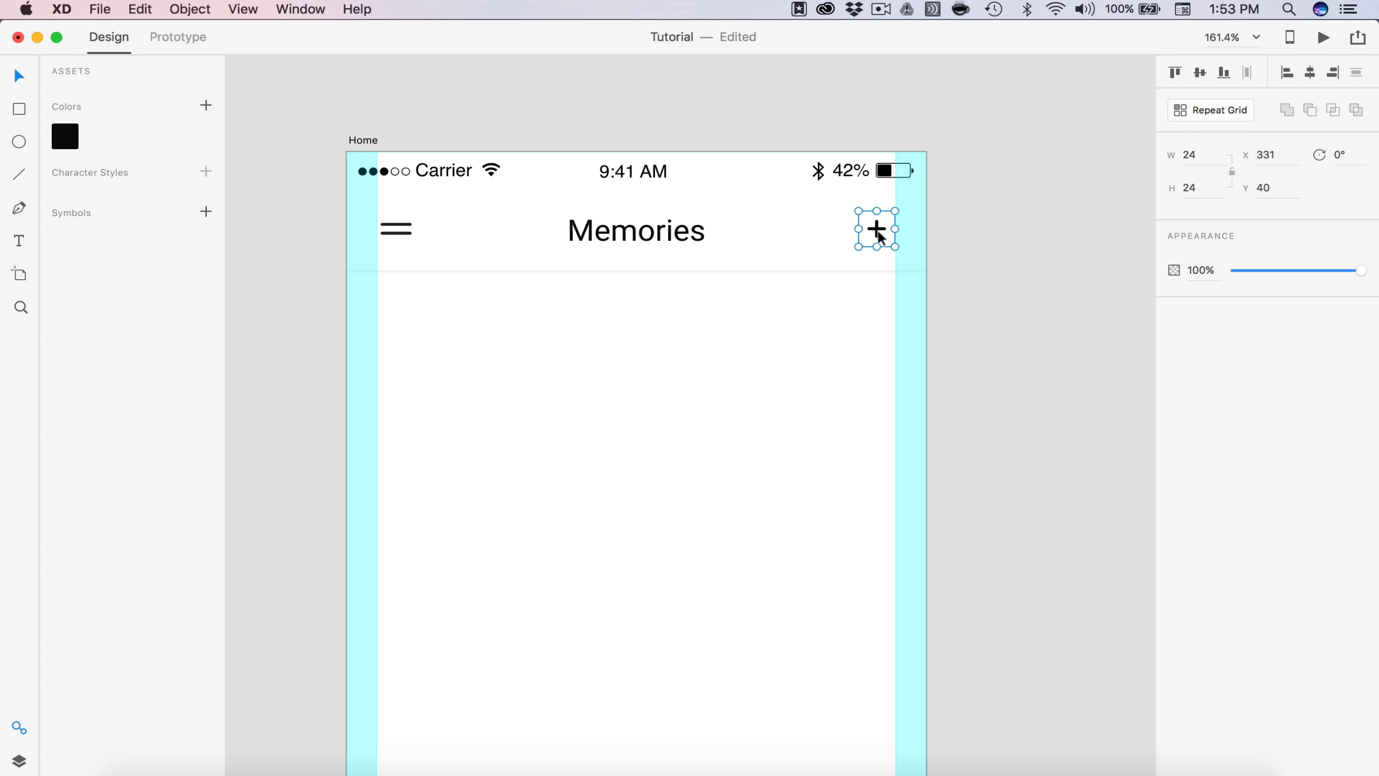
left_click(985, 231)
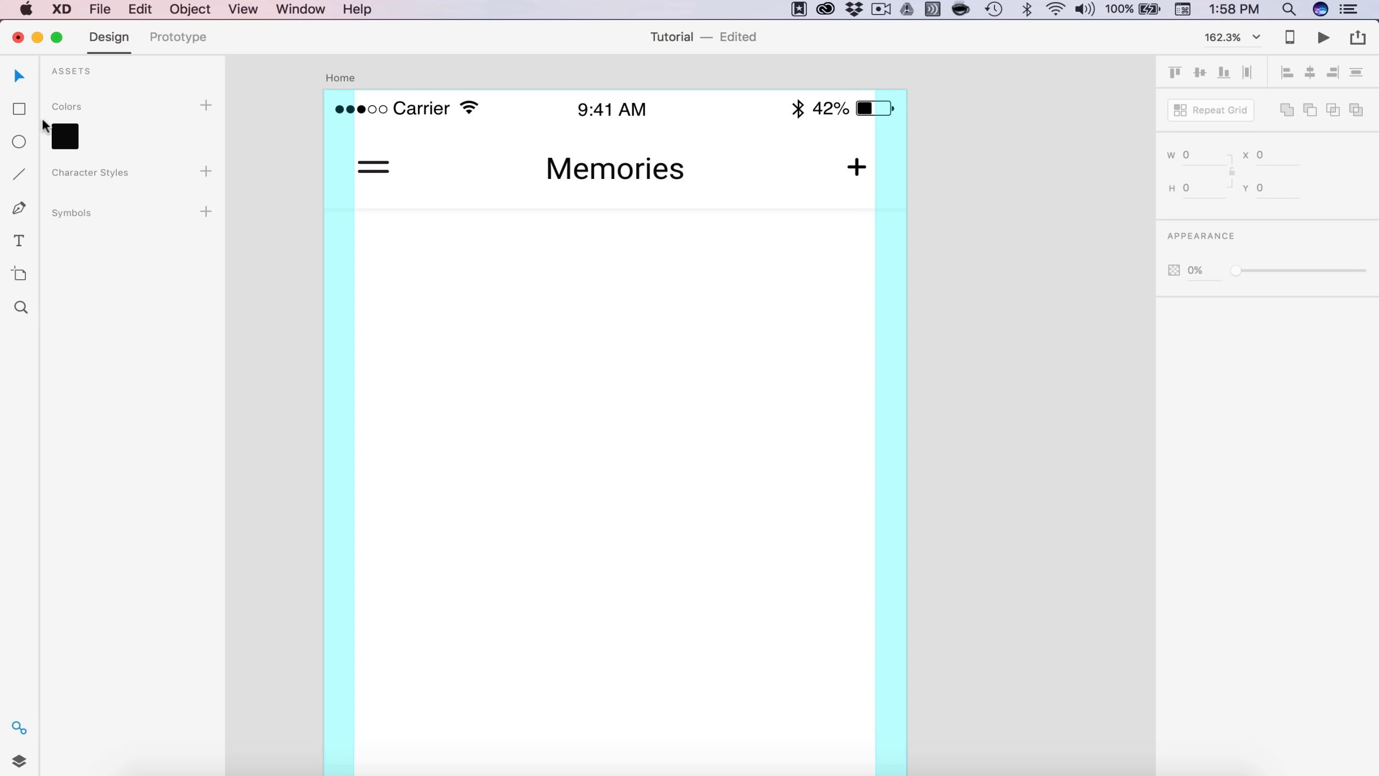
Step: Draw a full-width rectangle directly below the header and set its height to 45
left_click(16, 111)
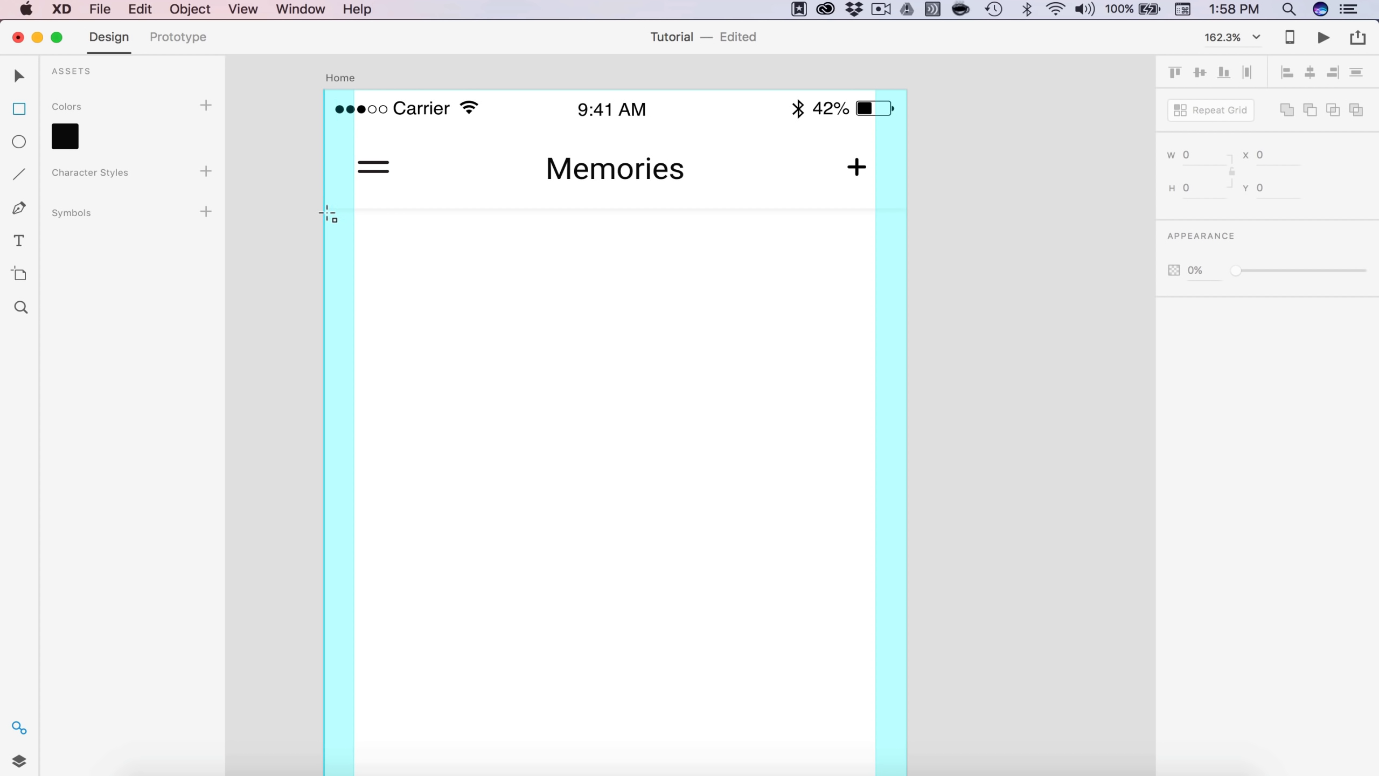
mouse_move(326, 210)
left_mouse_down()
mouse_move(659, 286)
mouse_move(905, 268)
left_mouse_up()
left_click(1210, 188)
type("45")
key("Return")
Step: Duplicate the Memories title into the new rectangle and change the copy's text to "Username"
scroll(386, 258, "up", 2)
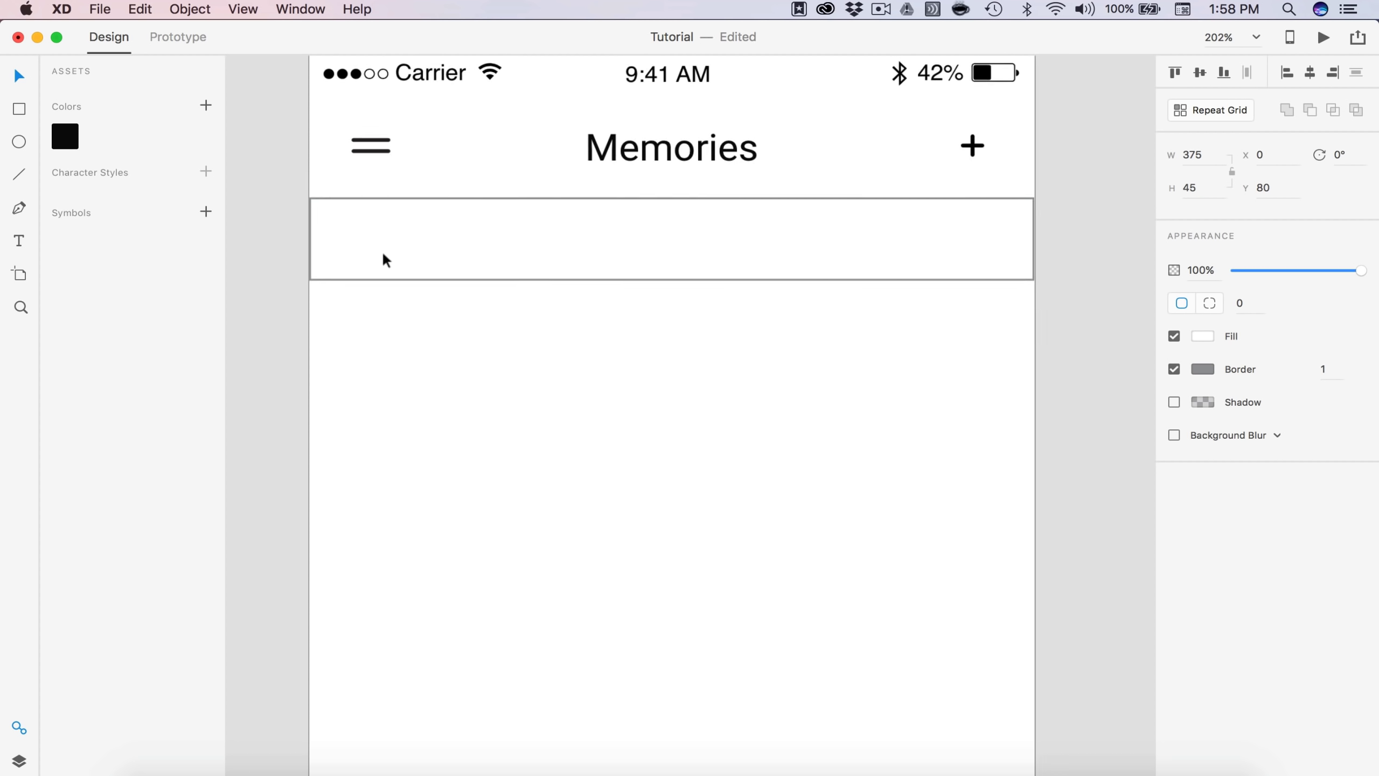
left_click_drag(650, 151, 492, 256)
double_click(493, 255)
type("Username")
Step: Format the Username text with left alignment, font size 10 and Medium weight
key("super+a")
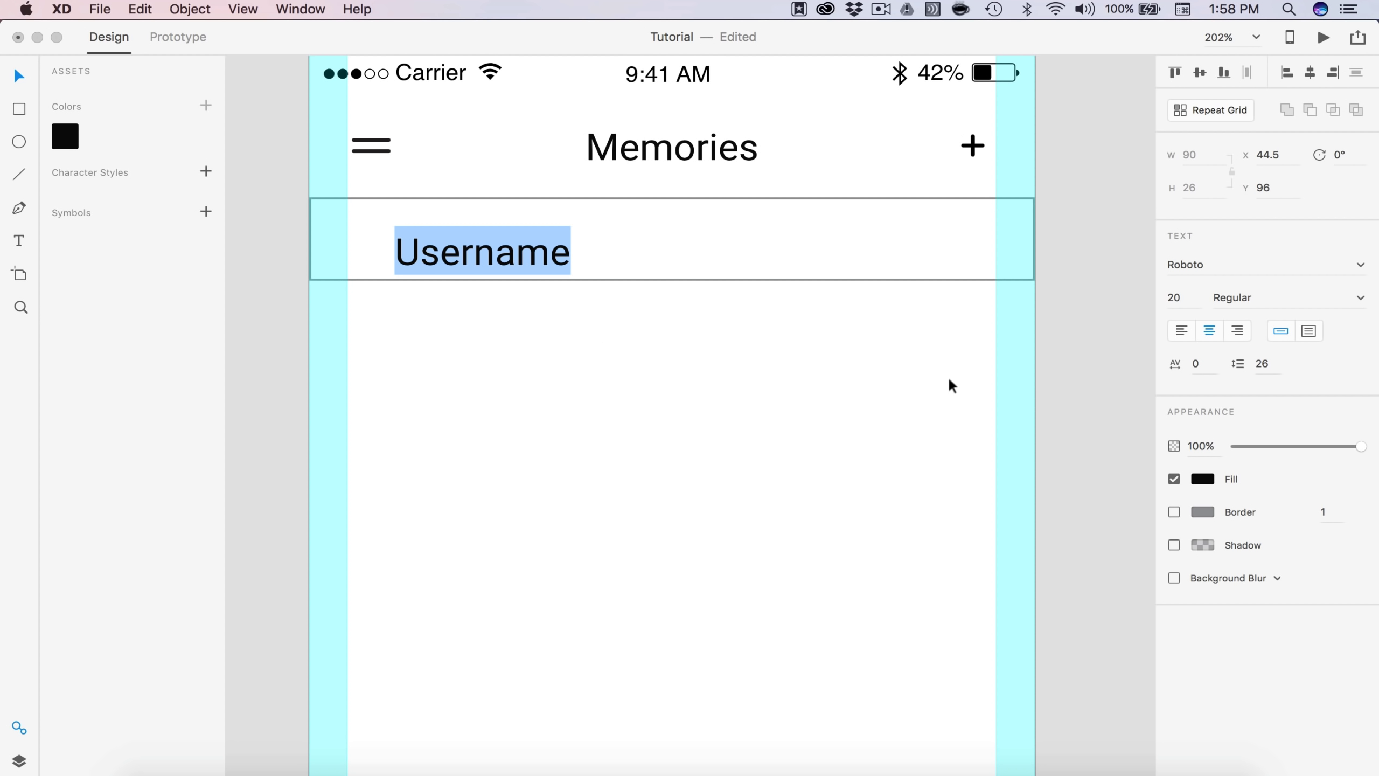
left_click(1182, 330)
left_click(1177, 299)
type("10")
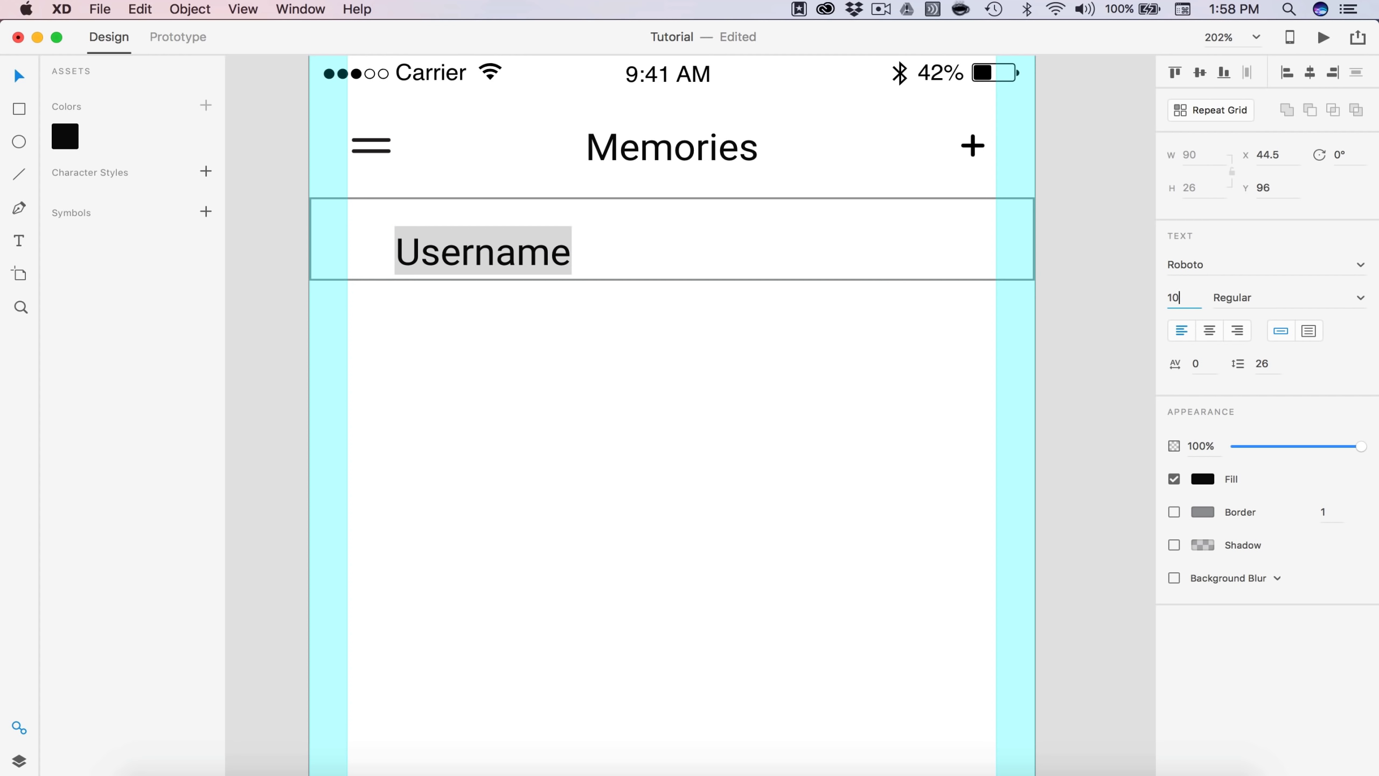
key("Return")
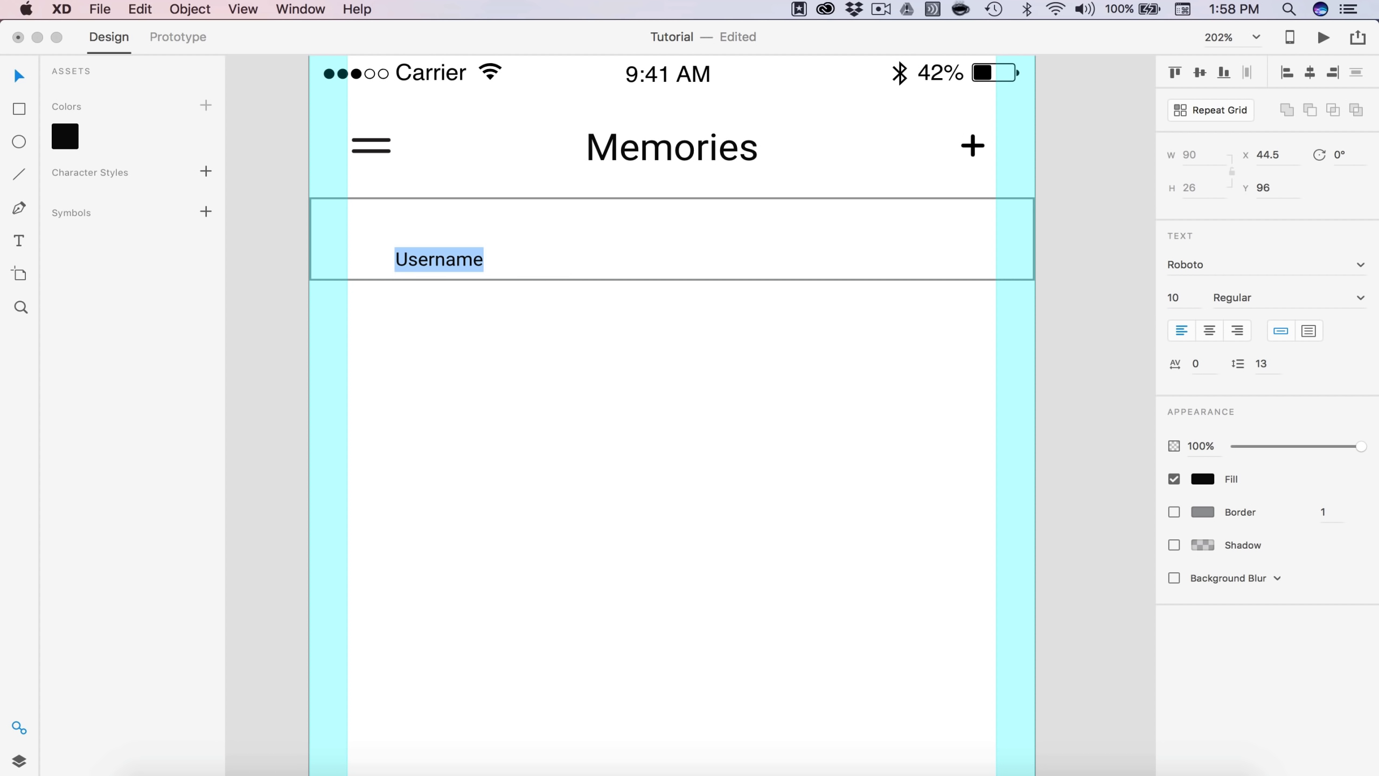
left_click(1361, 298)
left_click(1245, 382)
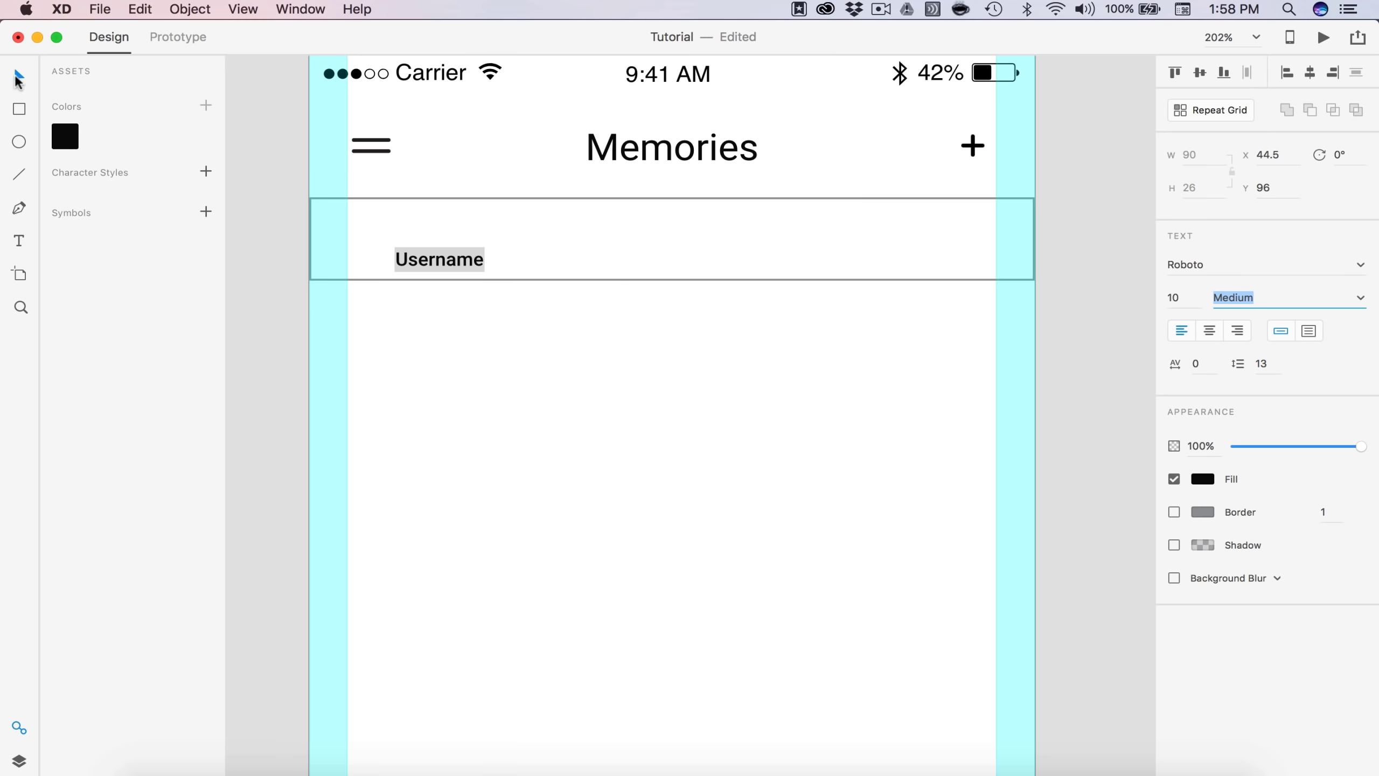
Step: Move the Username text further right in its row and draw a 25 by 25 circle in the space before it
scroll(321, 234, "up", 3)
left_click_drag(464, 282, 584, 246)
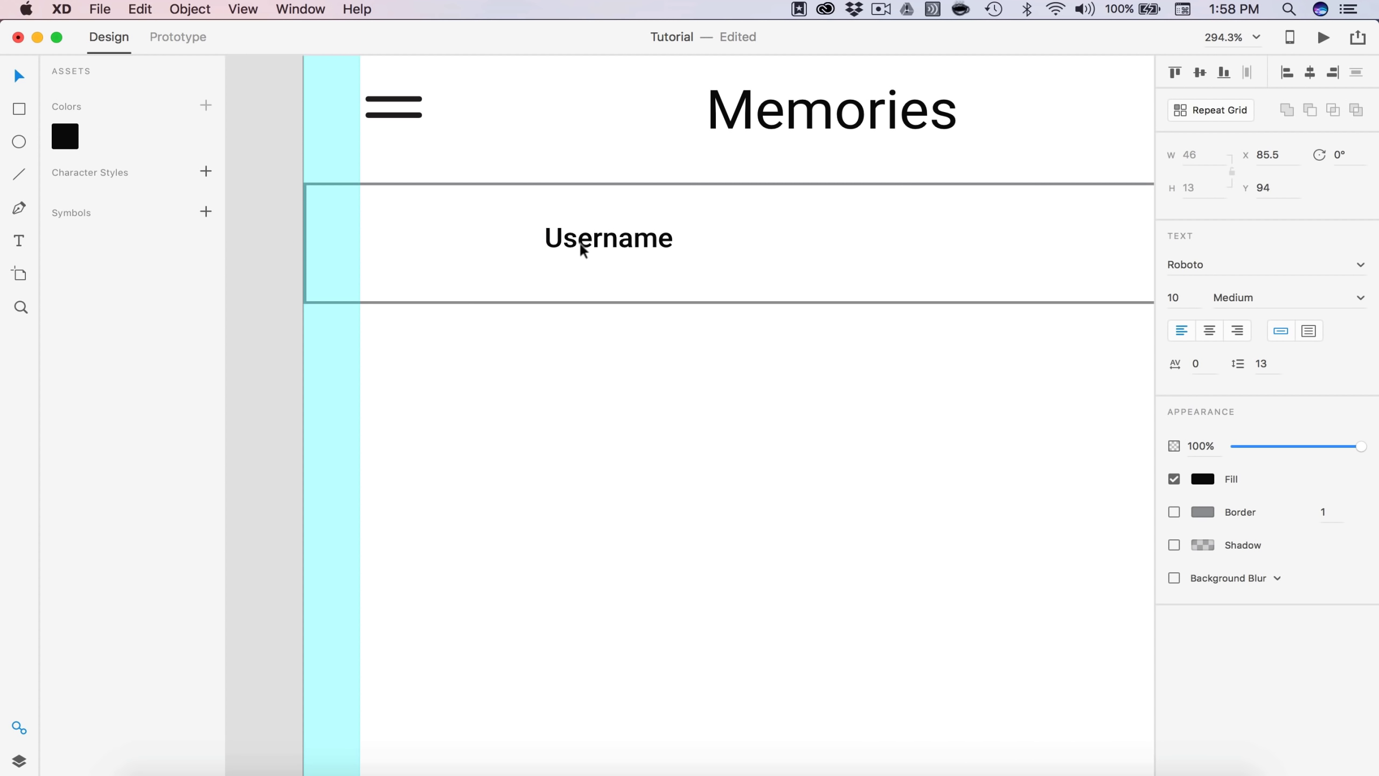
left_click(18, 143)
left_click_drag(391, 218, 479, 283)
left_click(1201, 155)
type("25")
key("Return")
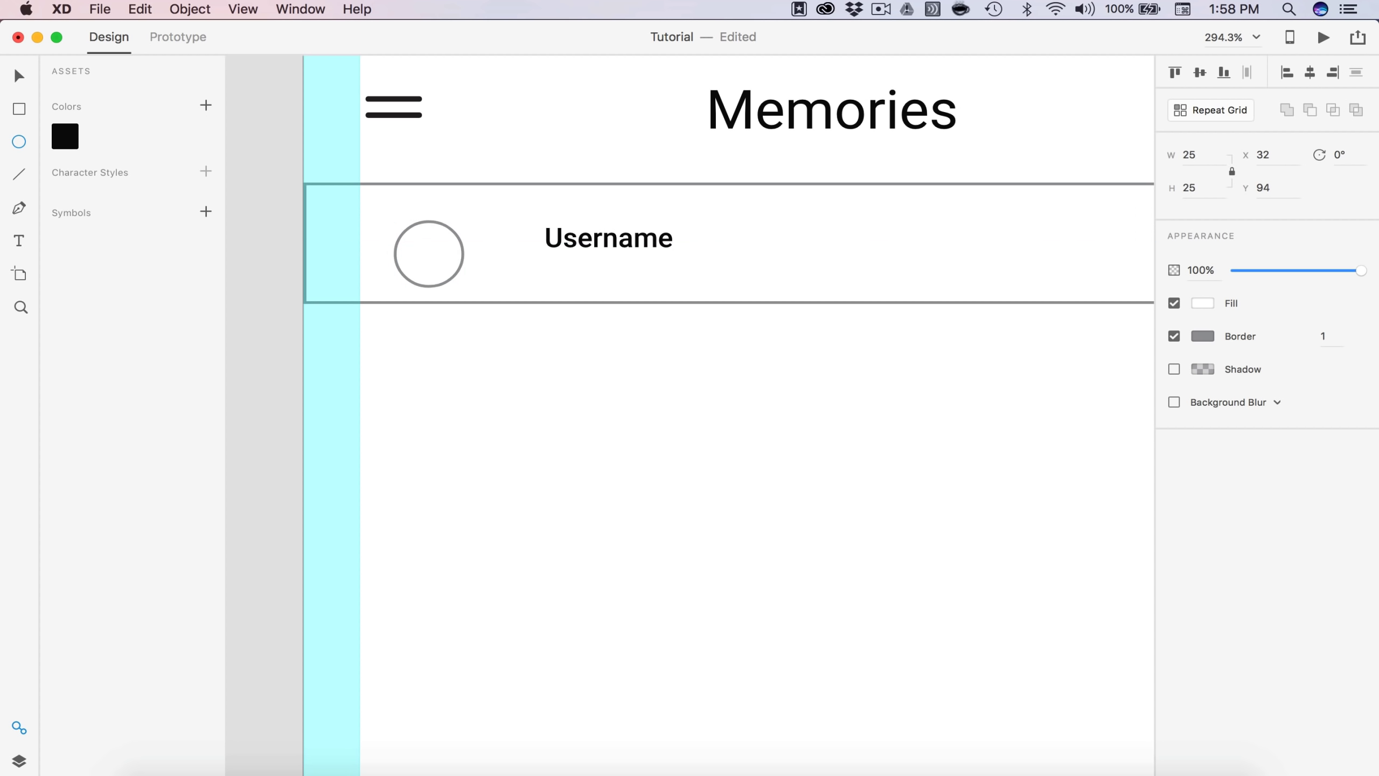
Step: Set the circle's border thickness to 0.5
left_click(1333, 334)
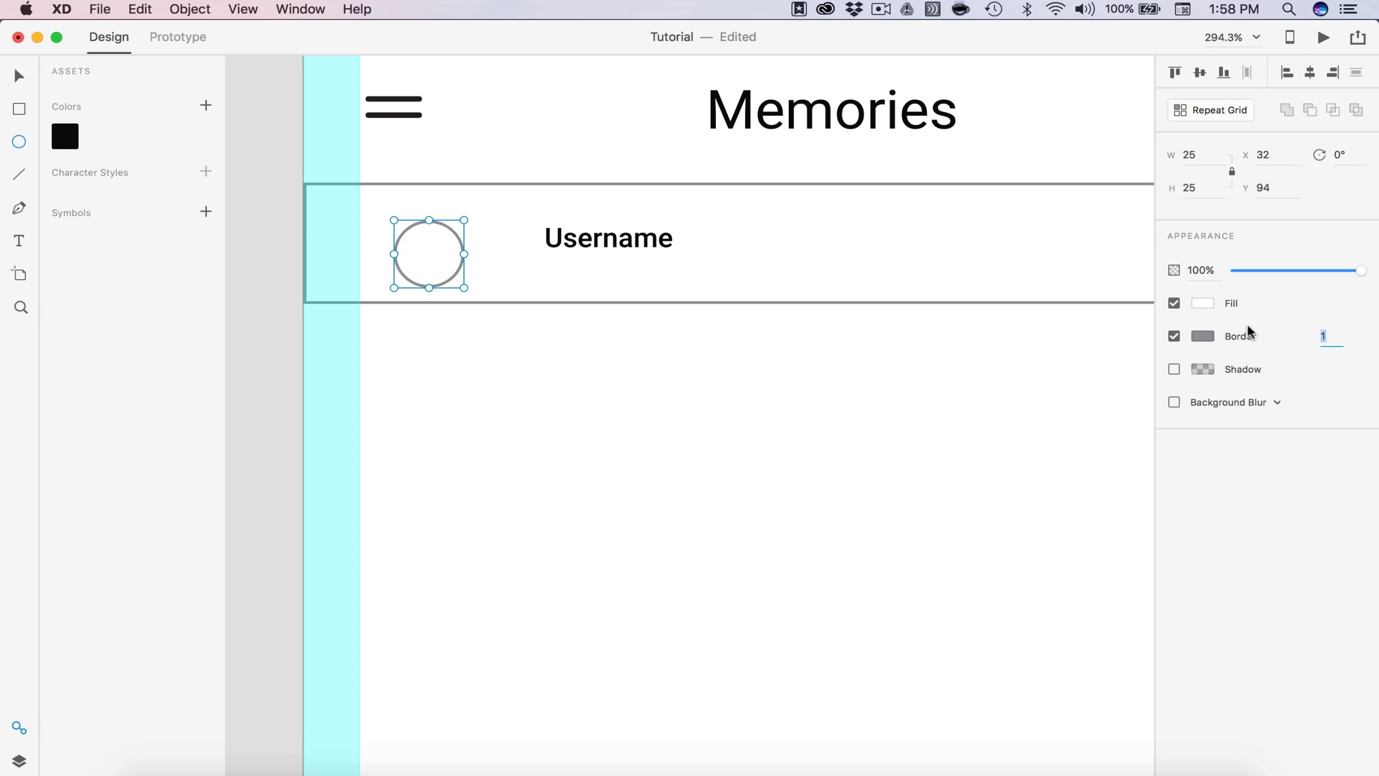
type("0.5")
key("Escape")
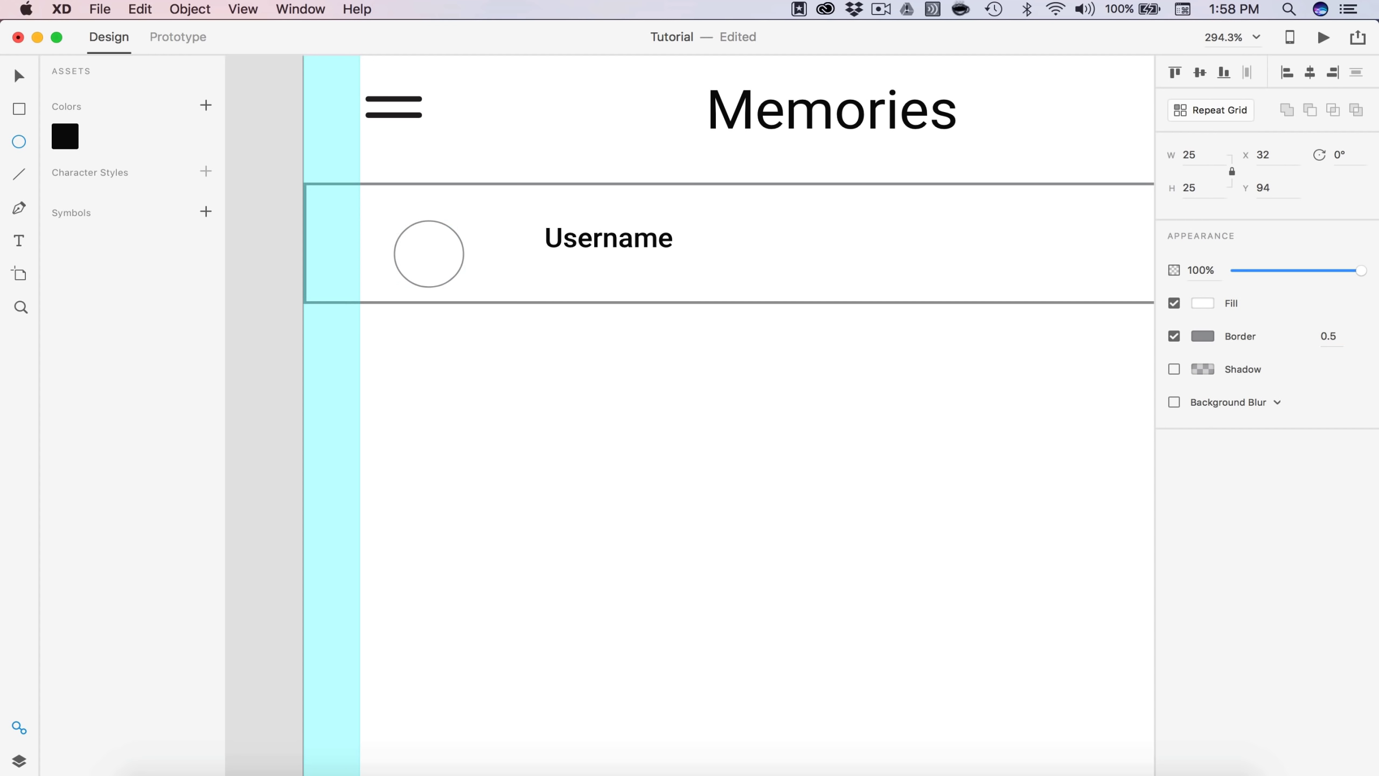
Step: Place the circle against the row's left margin, vertically centred, and position the Username text just beside it with a small gap
left_click_drag(433, 246, 401, 245)
left_click_drag(600, 240, 496, 246)
key("Right")
key("Right")
key("Right")
key("Right")
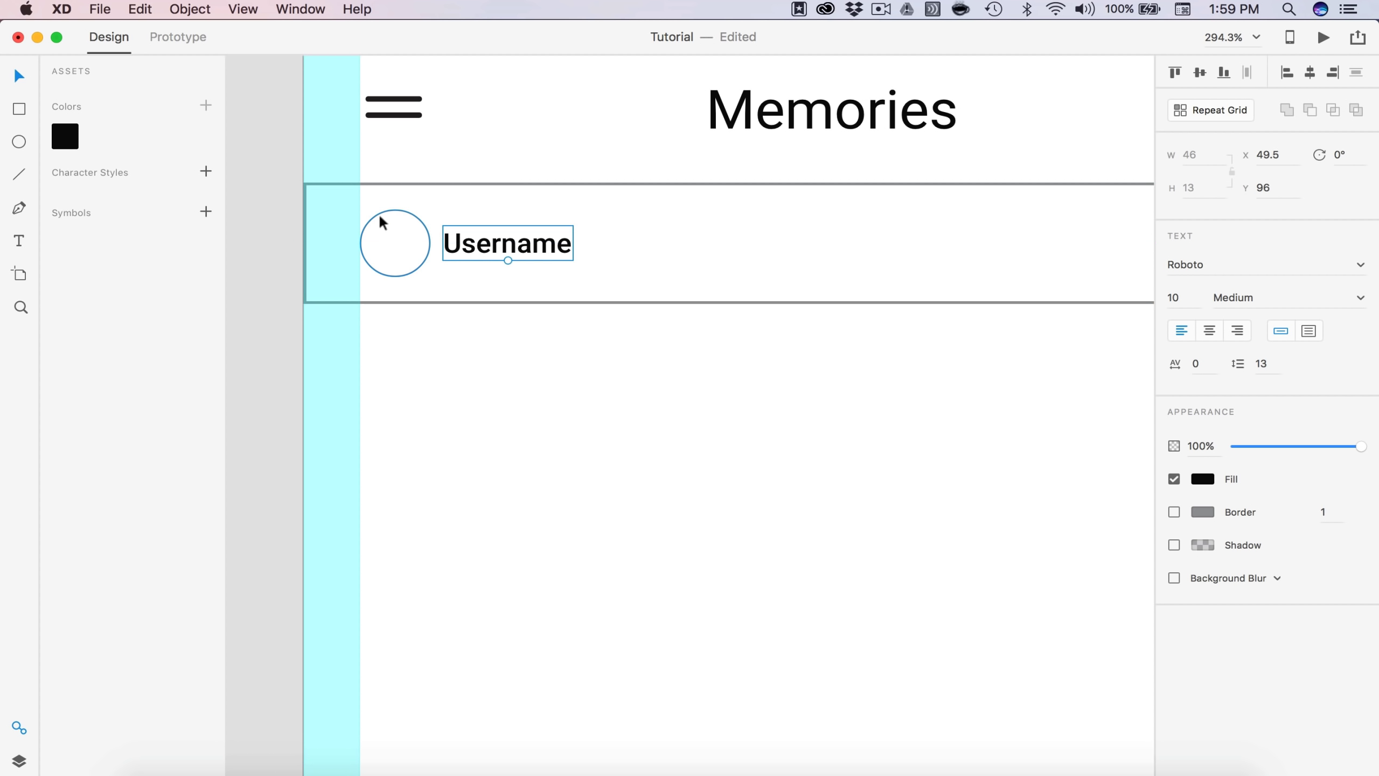
left_click(514, 356)
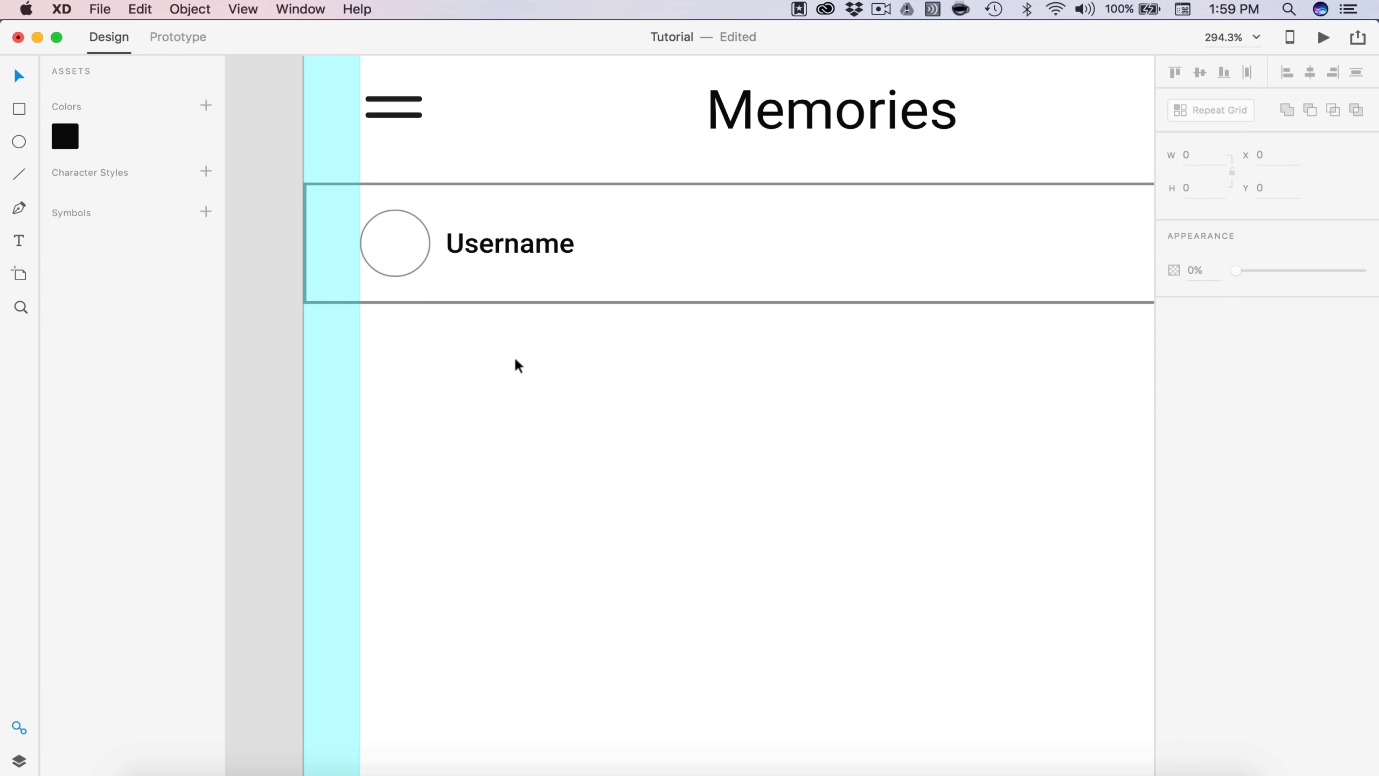
Step: Duplicate the Username text to the row's right margin, right-align the copy and change its text to "2h"
scroll(514, 356, "down", 5)
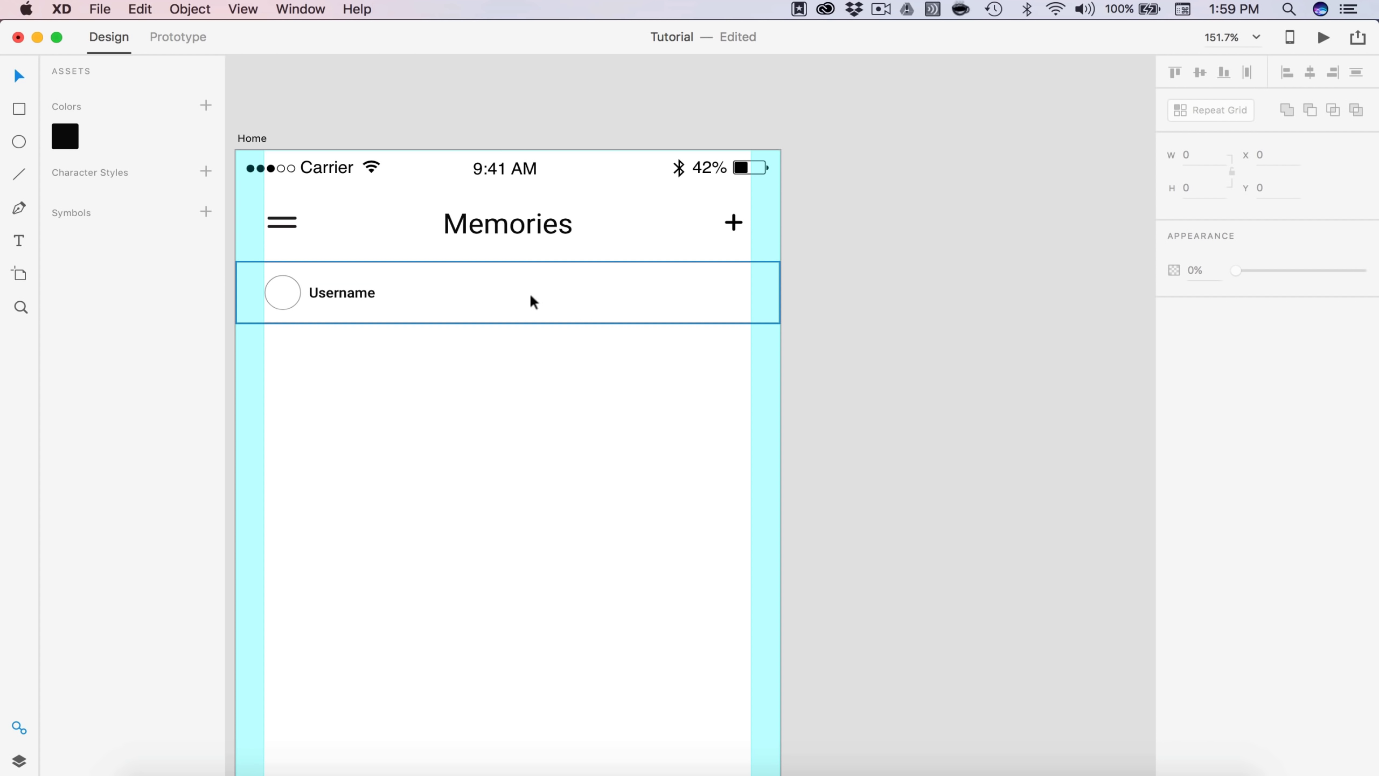
left_click_drag(343, 293, 728, 299, "alt")
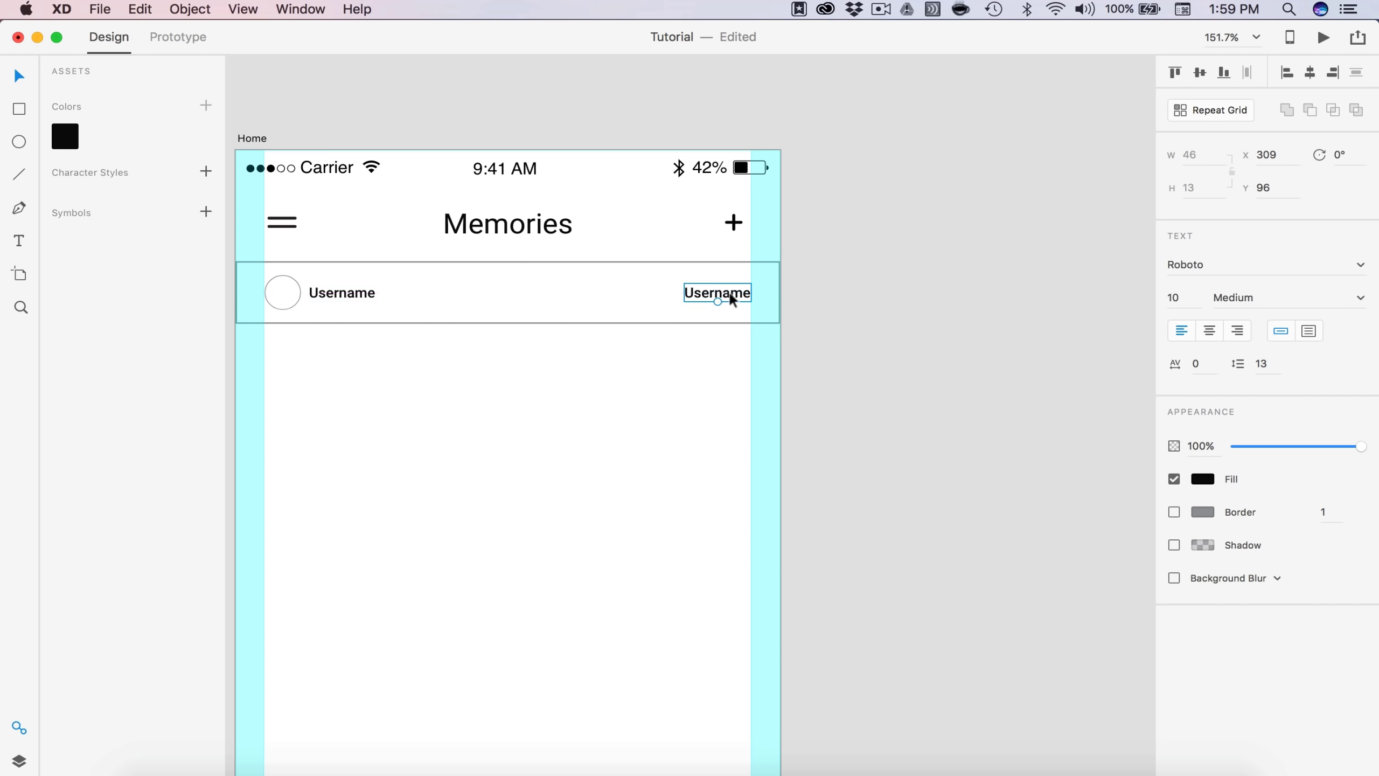
left_click(1237, 330)
double_click(699, 295)
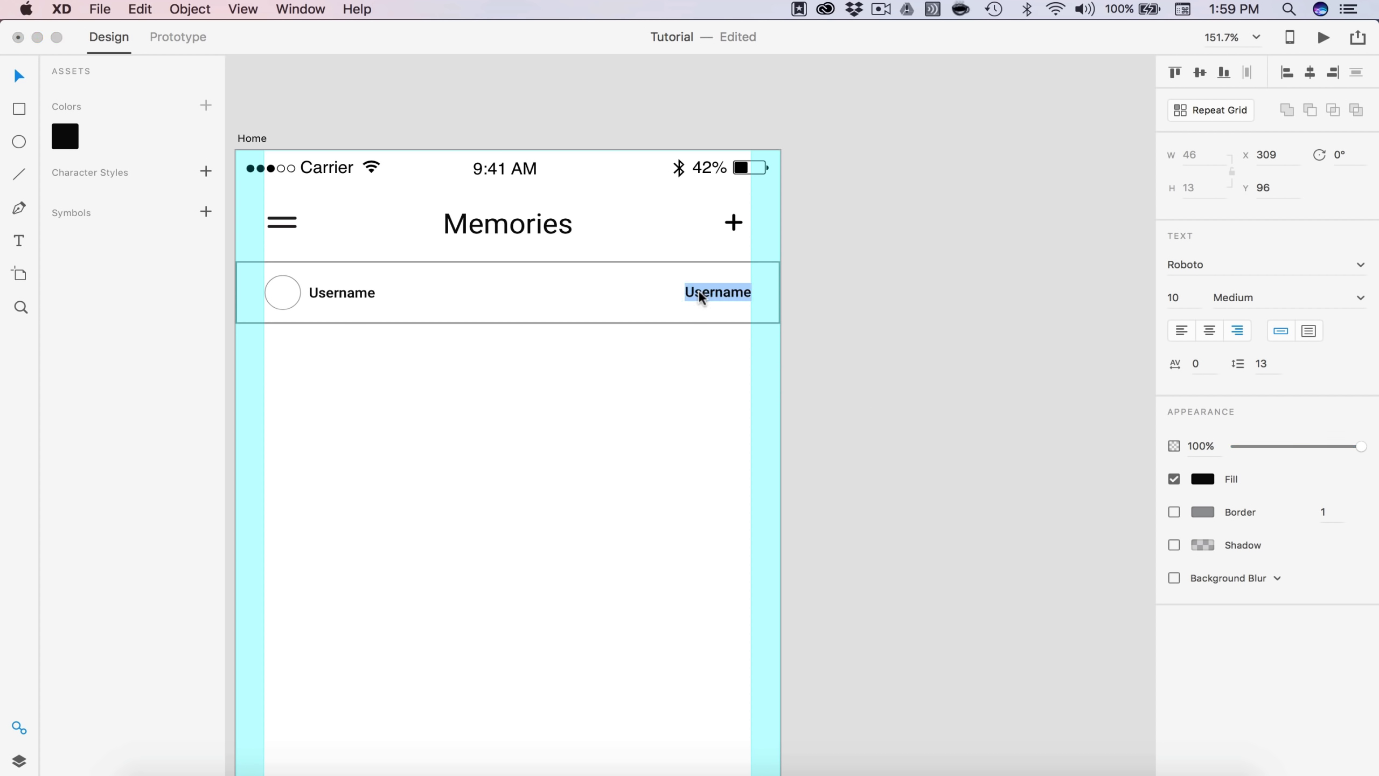
type("2h")
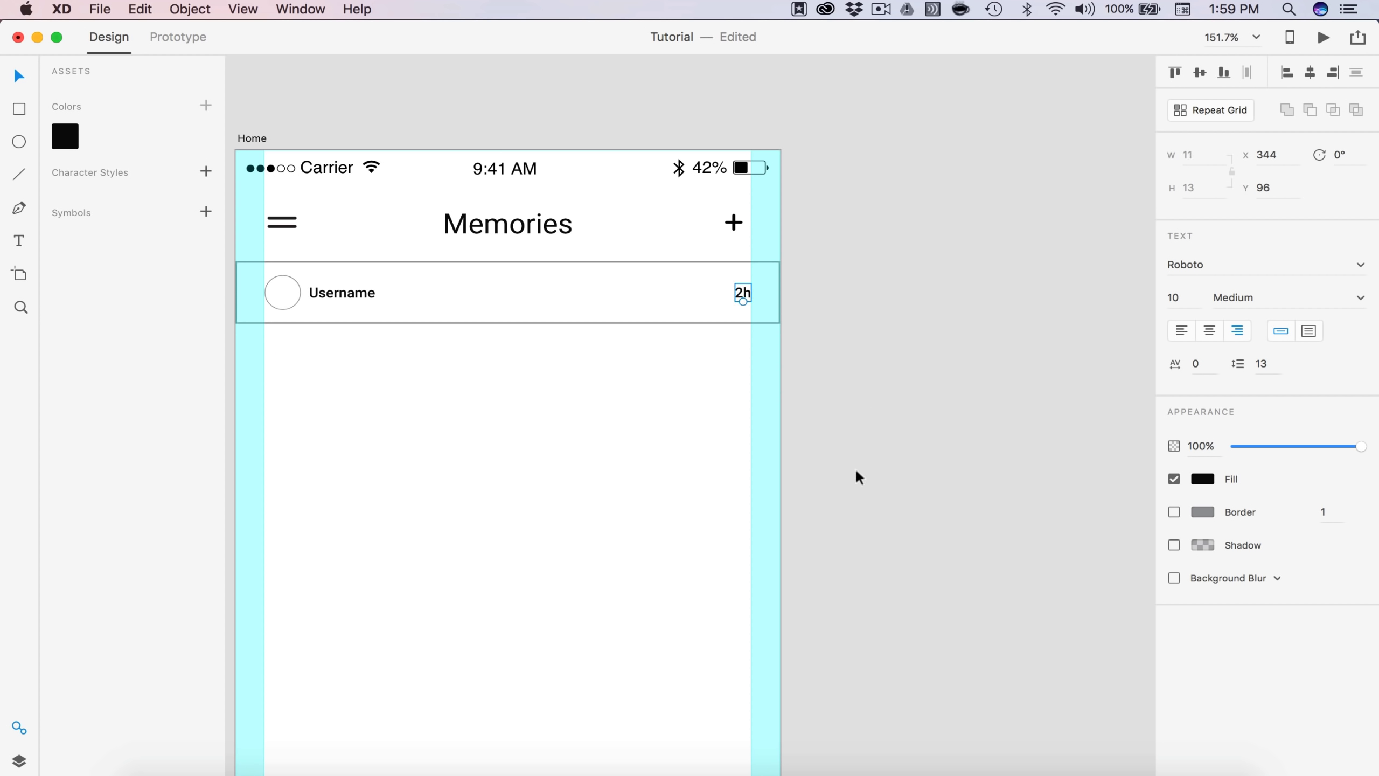
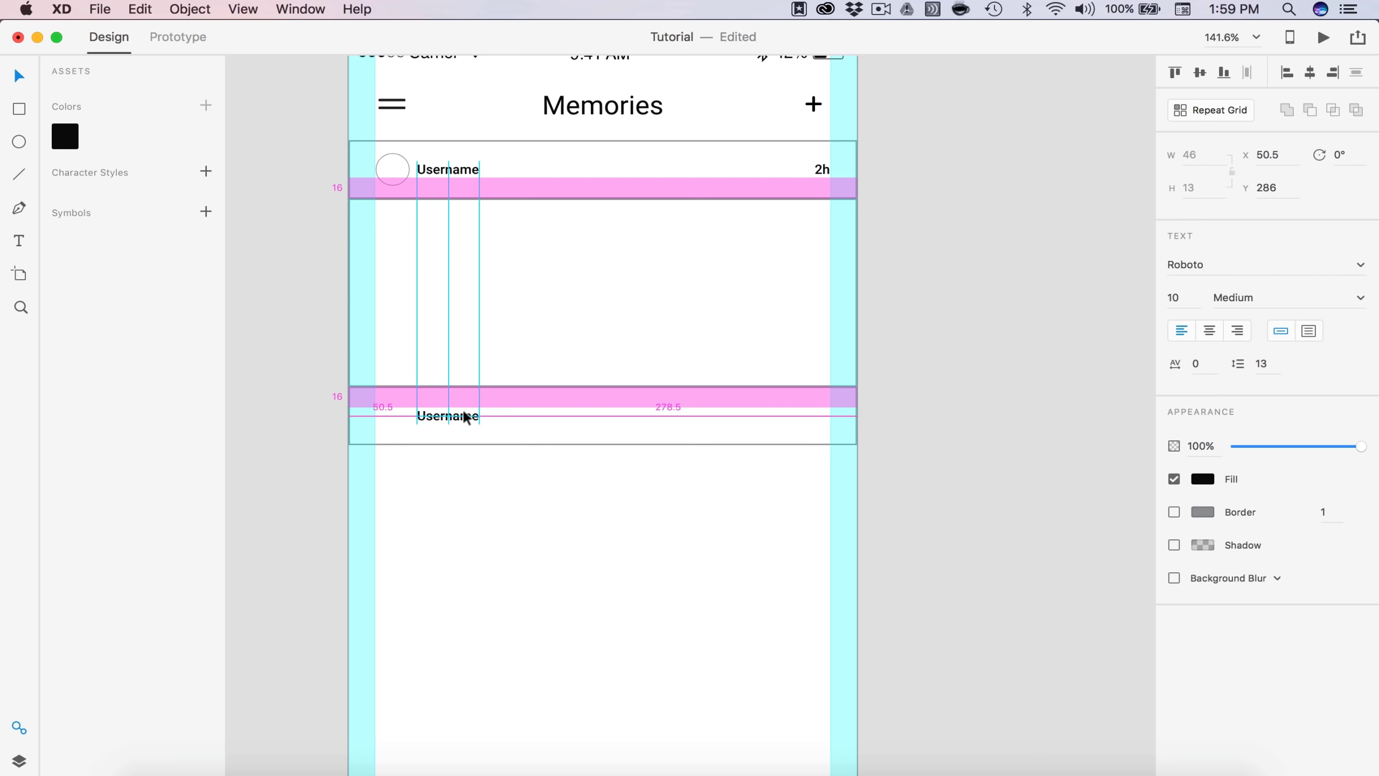
Step: Place the Username copy against the left margin of the row below the image area and set its fill to #6C757B
left_click_drag(463, 412, 369, 422)
scroll(463, 412, "up", 5)
left_click(1204, 479)
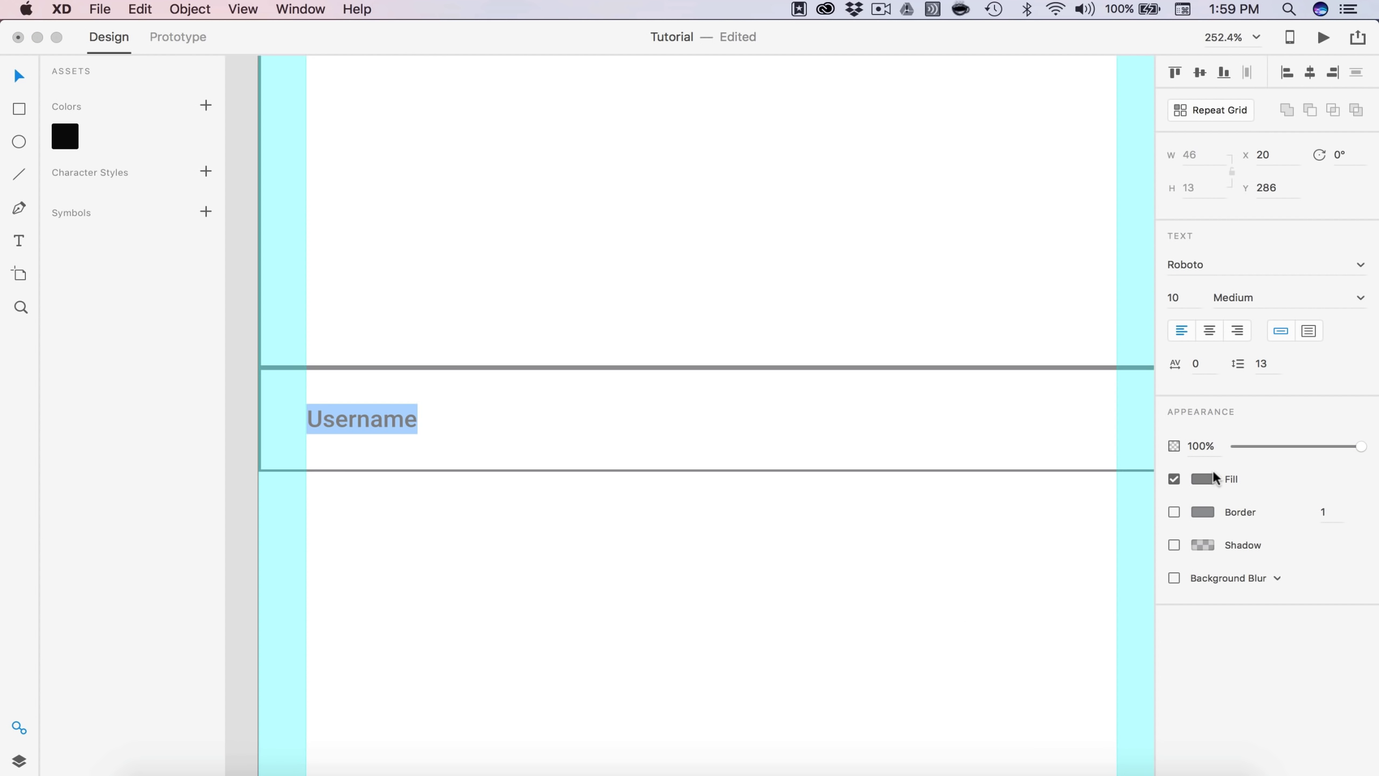
left_click(1202, 478)
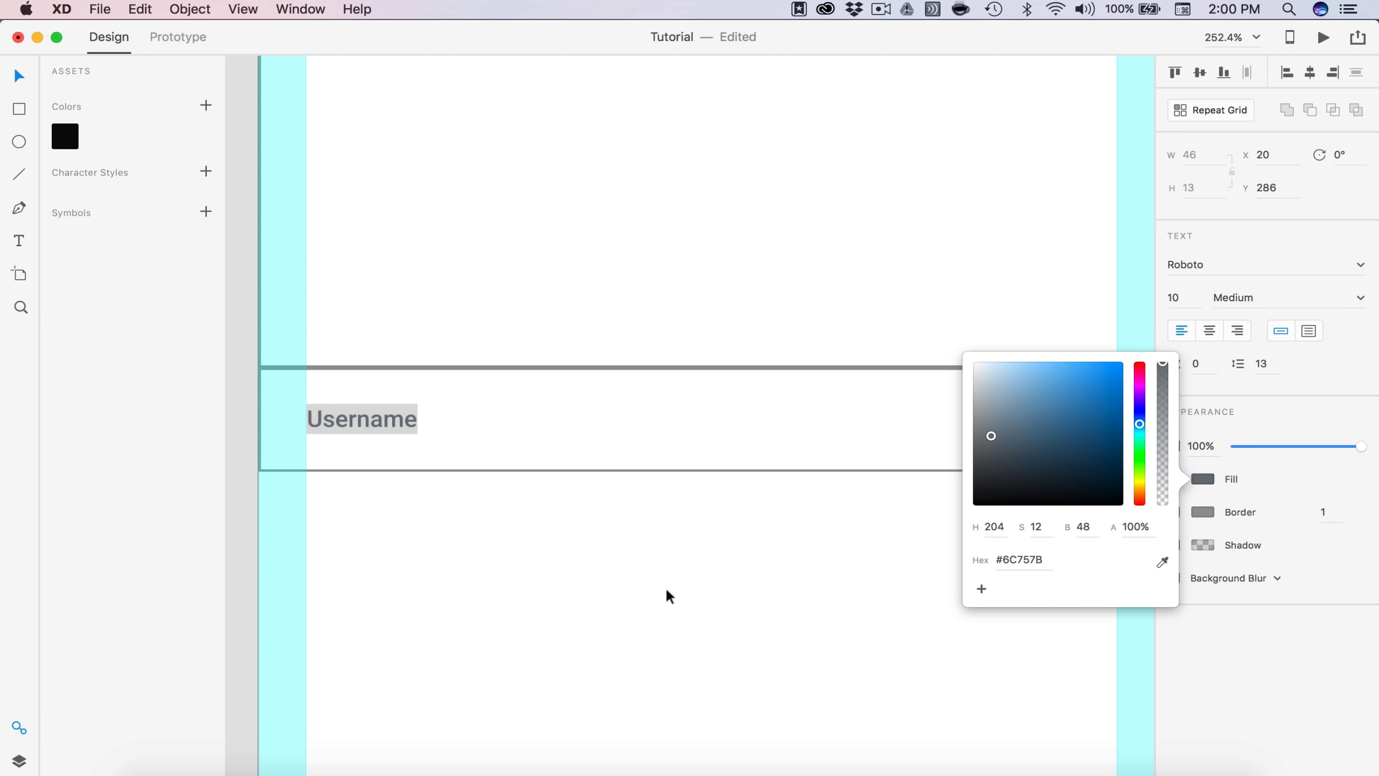
Step: Set the copied text's weight to Regular and change its wording to "Text Text Text Text"
left_click(1362, 298)
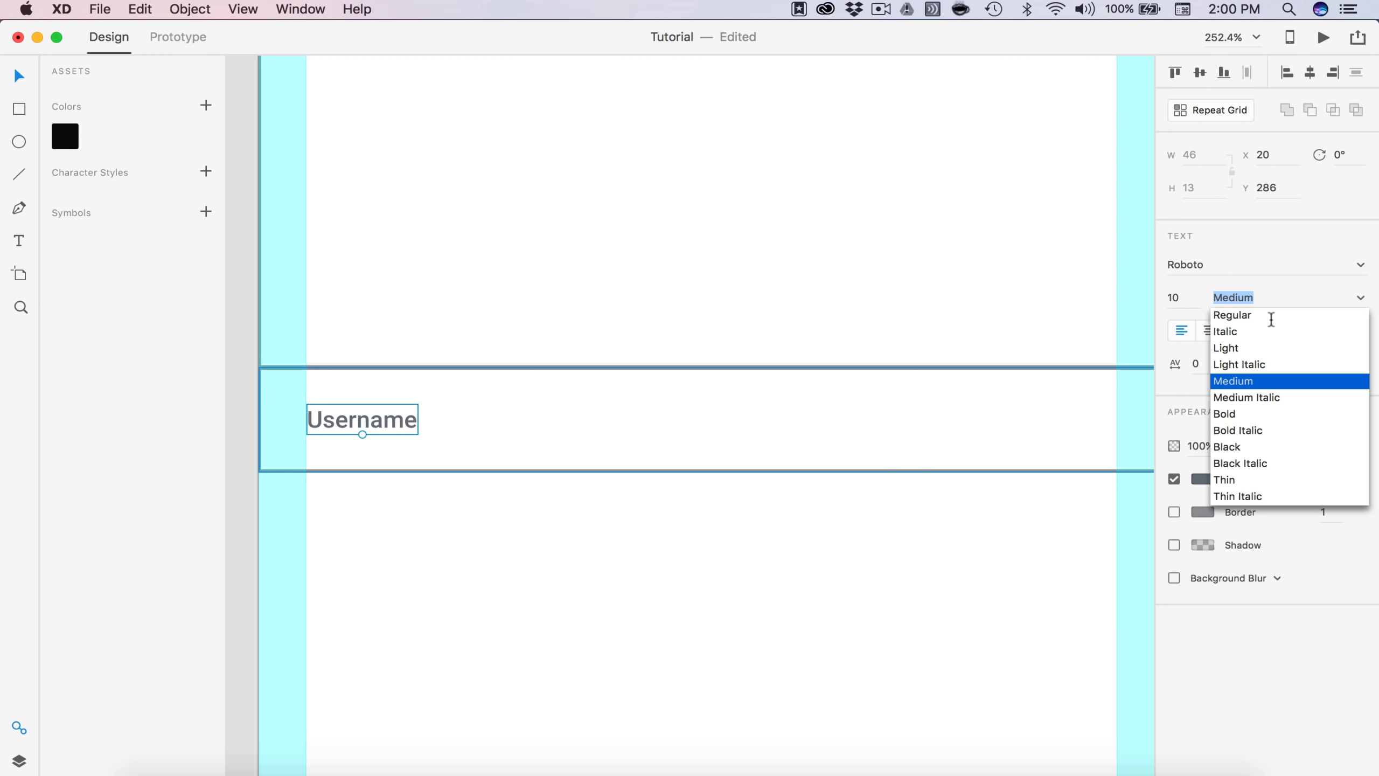
left_click(1235, 315)
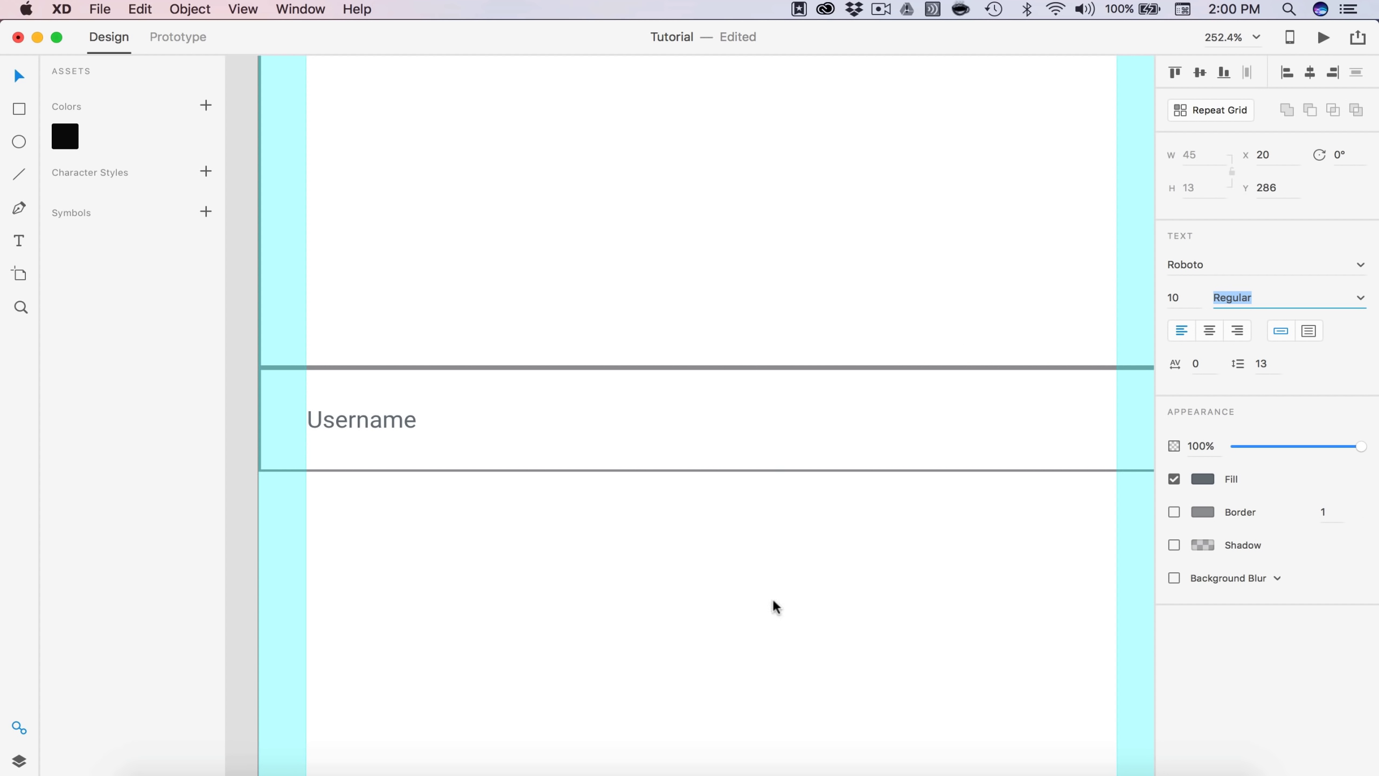
double_click(361, 417)
type("Text Text Te")
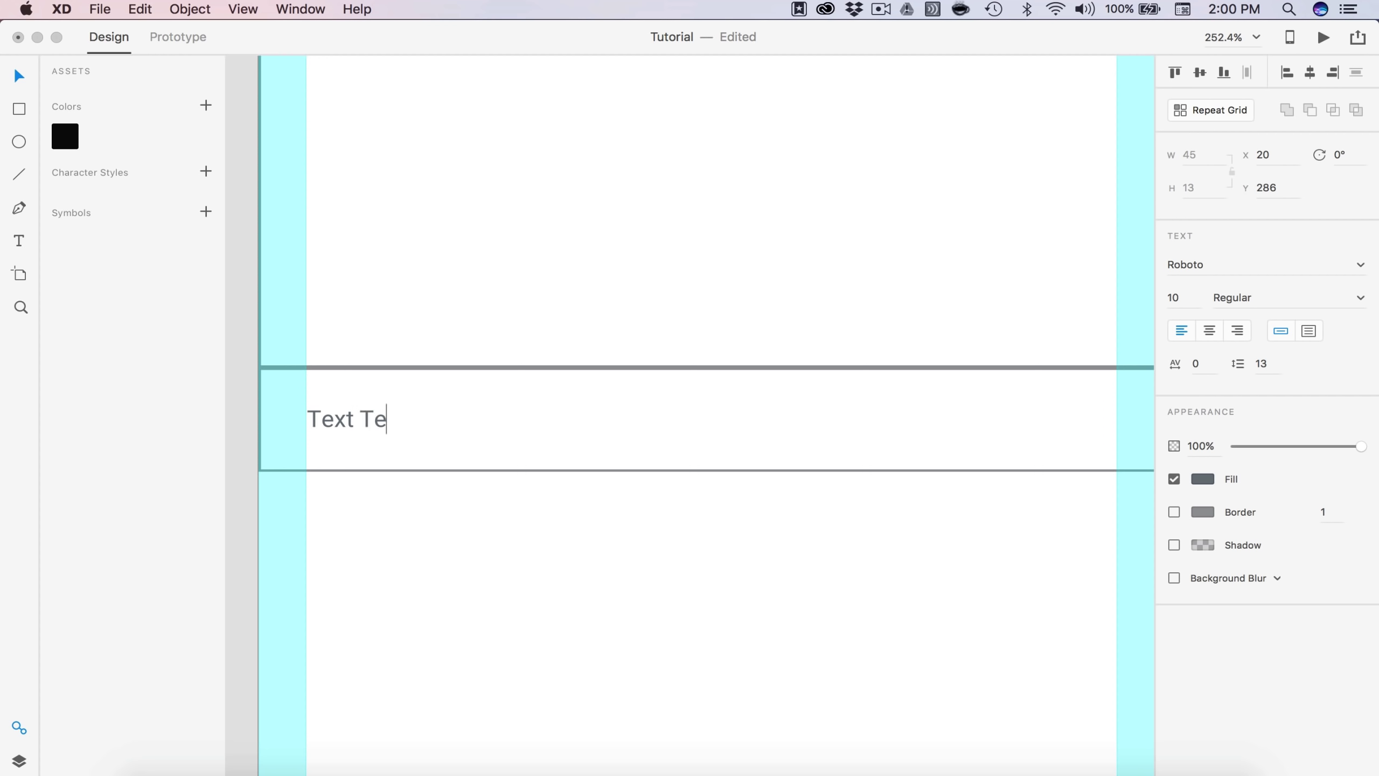
type("xt Tex")
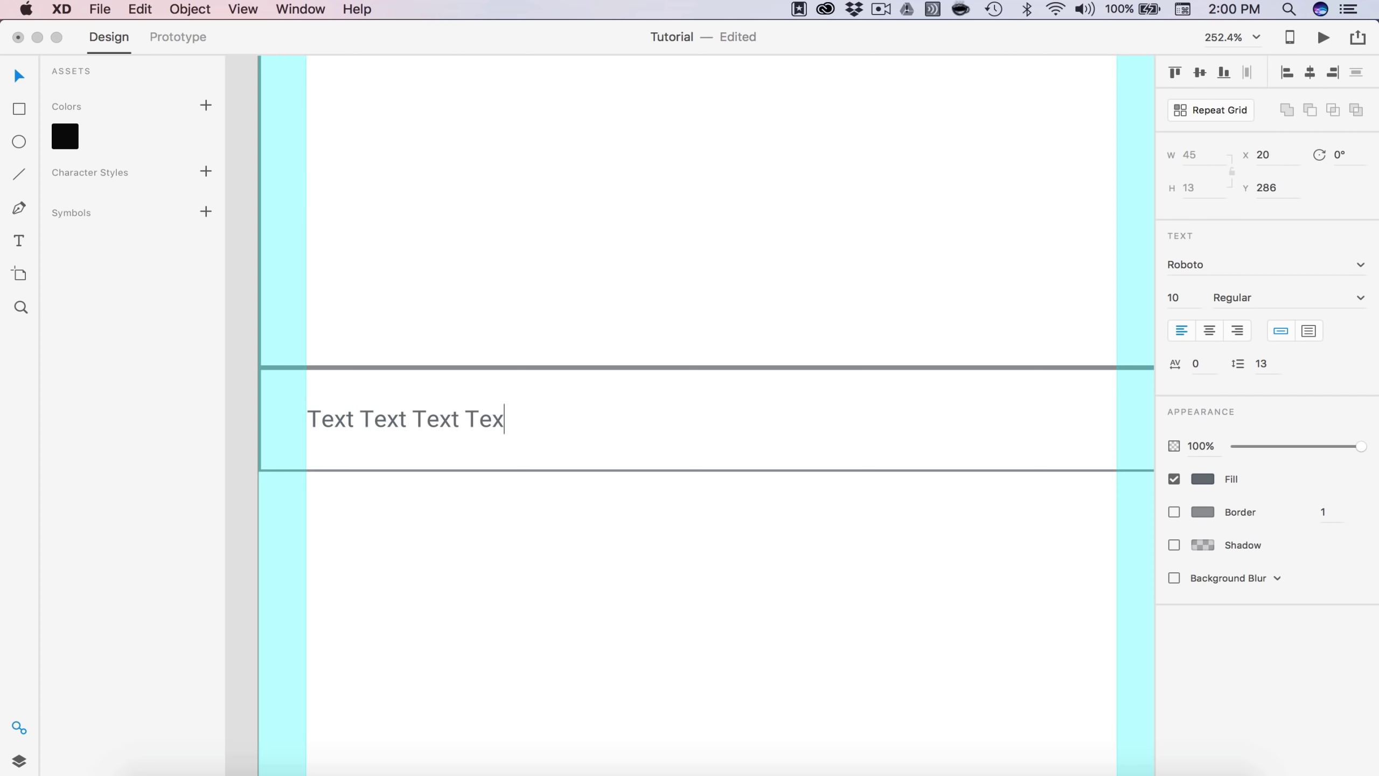
key("Escape")
scroll(541, 516, "down", 5)
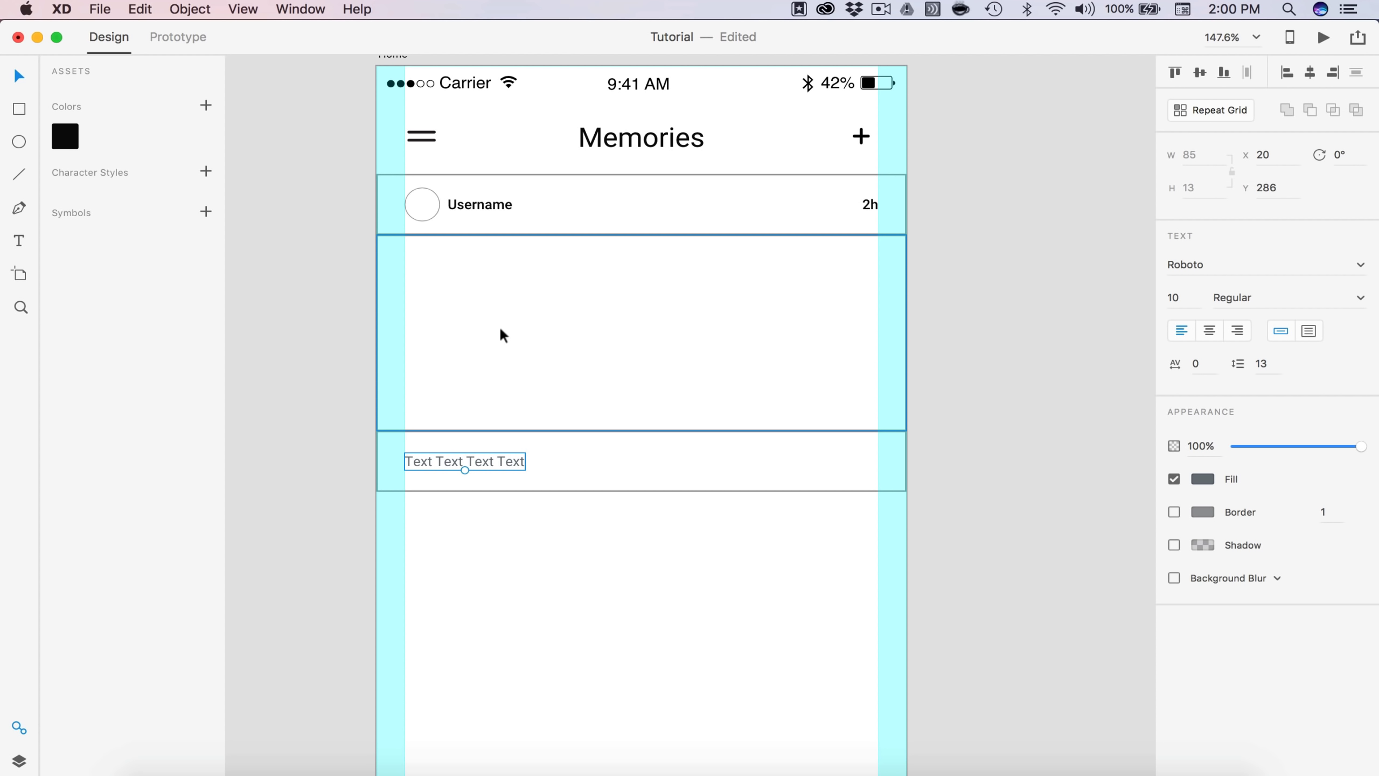
Step: Paste the speech-bubble and heart icons onto the artboard and move the heart into the caption row, level with the text
scroll(607, 304, "right", 2)
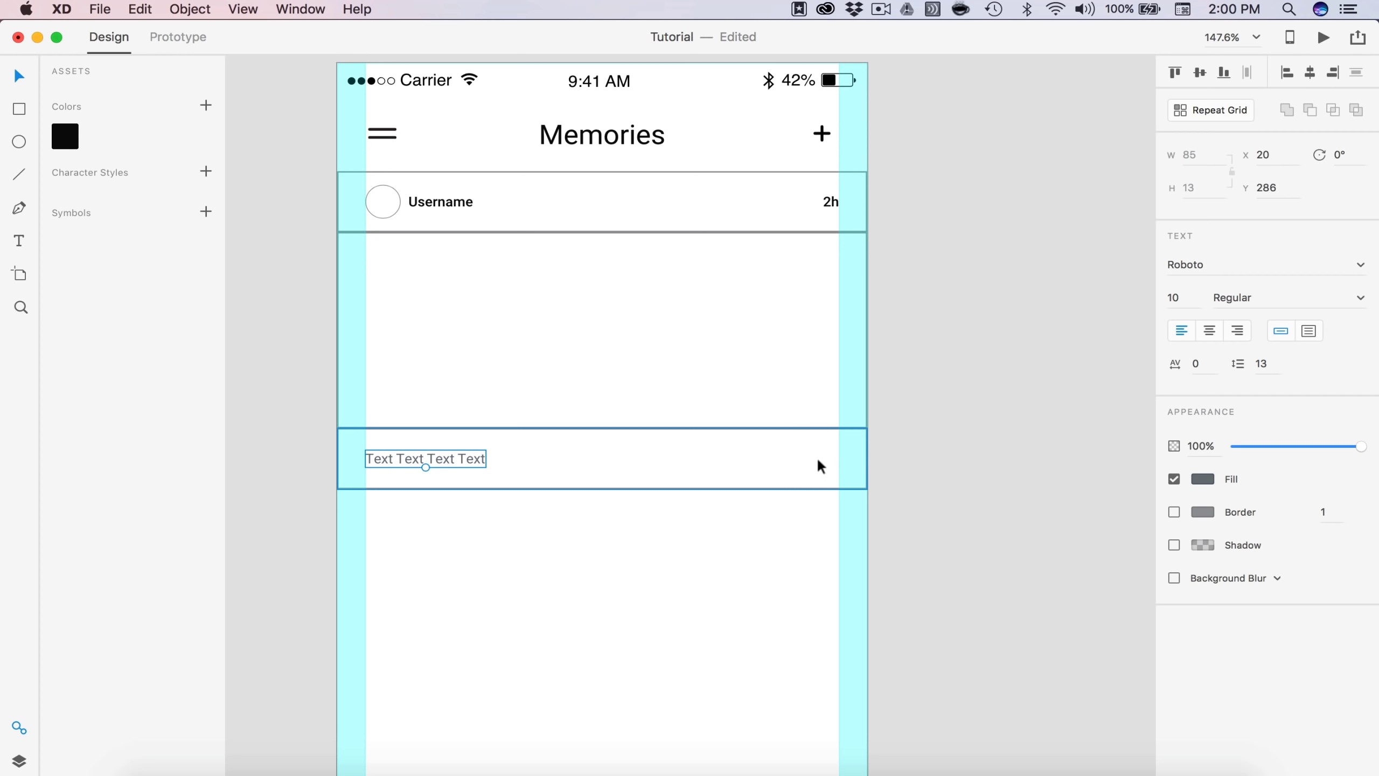
left_click(1038, 427)
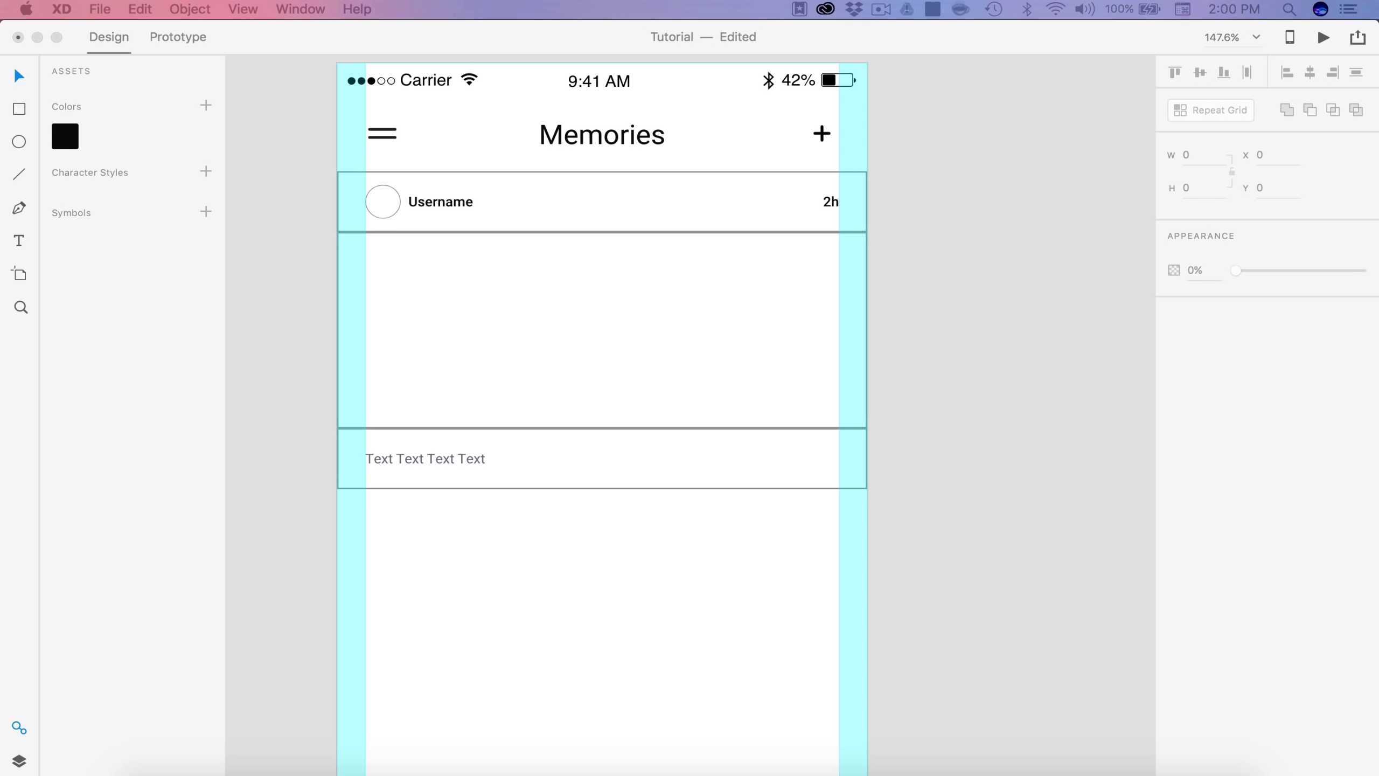
key("super+v")
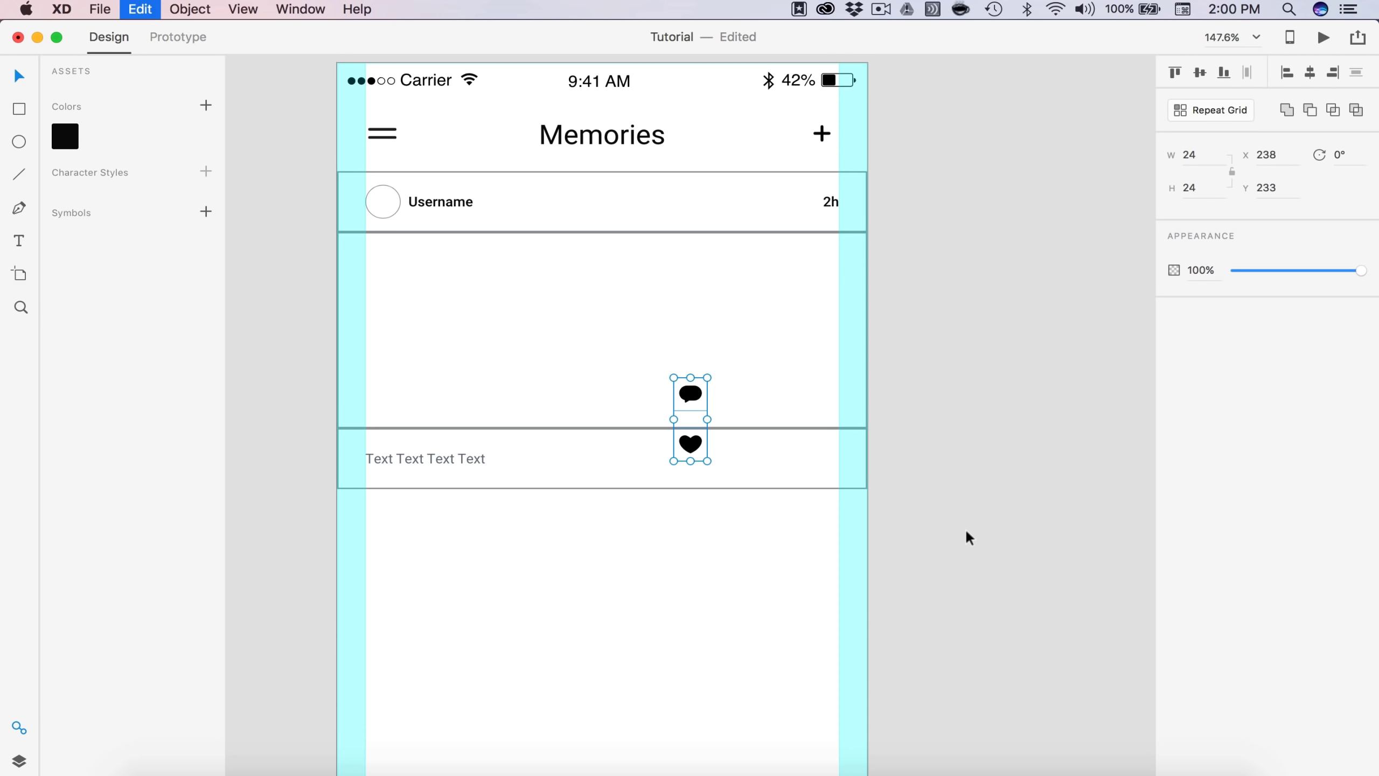
scroll(943, 531, "up", 5)
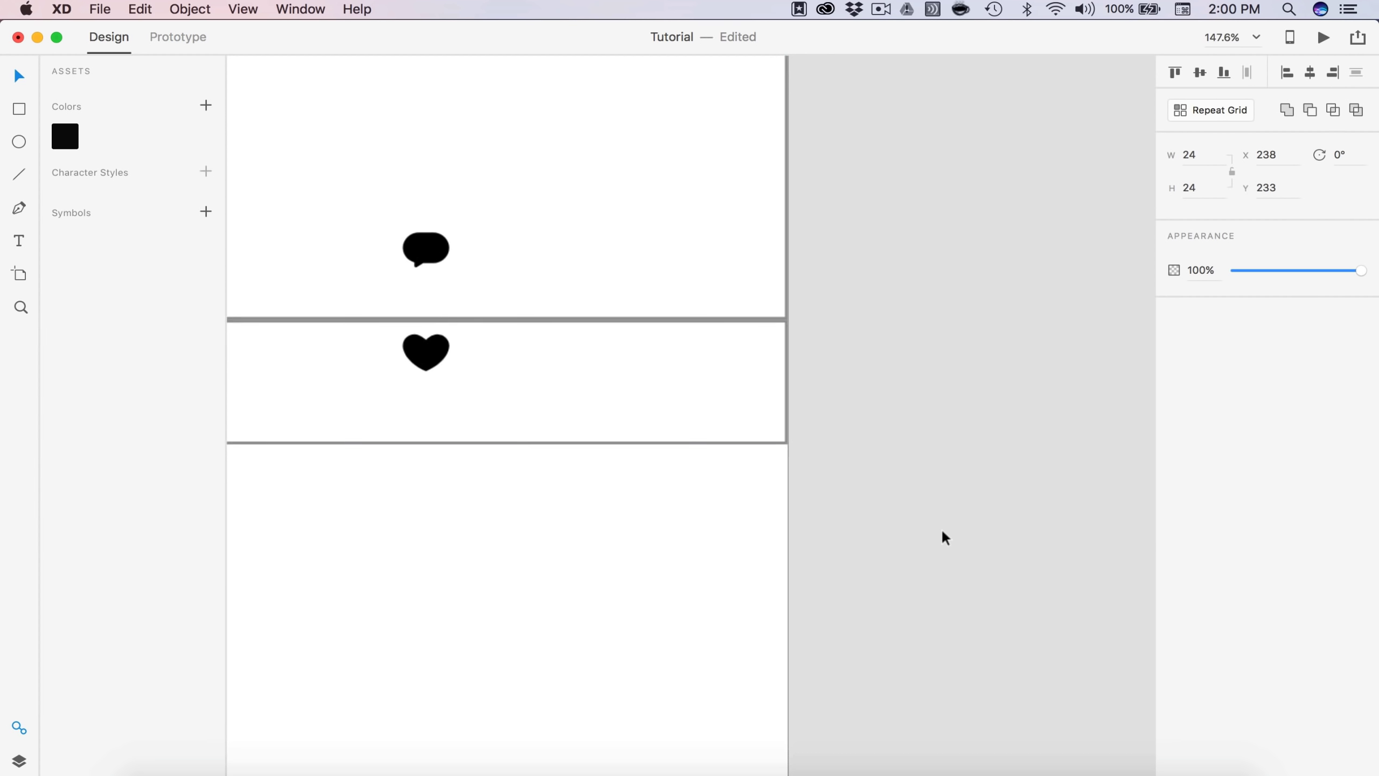
left_click(942, 531)
scroll(943, 531, "left", 5)
scroll(942, 531, "left", 4)
scroll(942, 531, "down", 4)
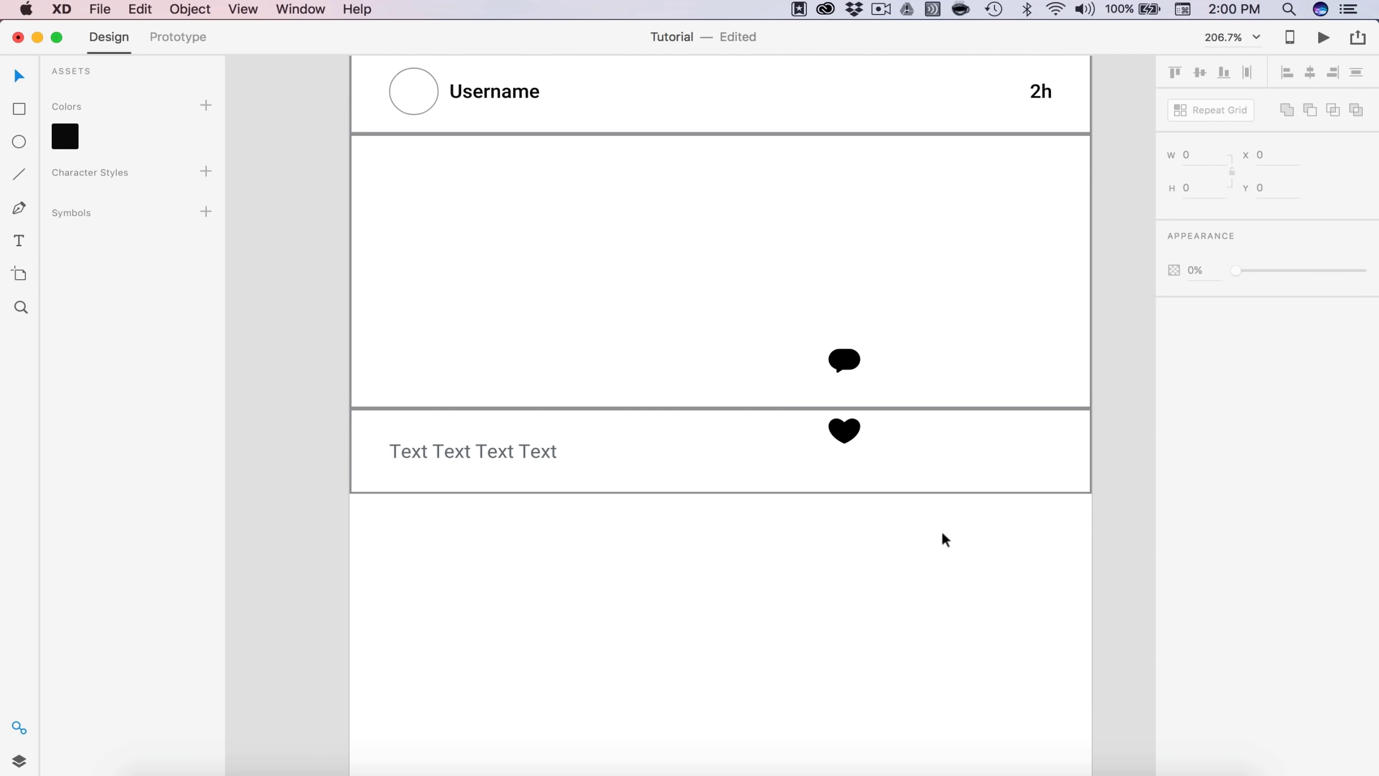
scroll(942, 531, "right", 2)
left_click_drag(800, 419, 886, 441)
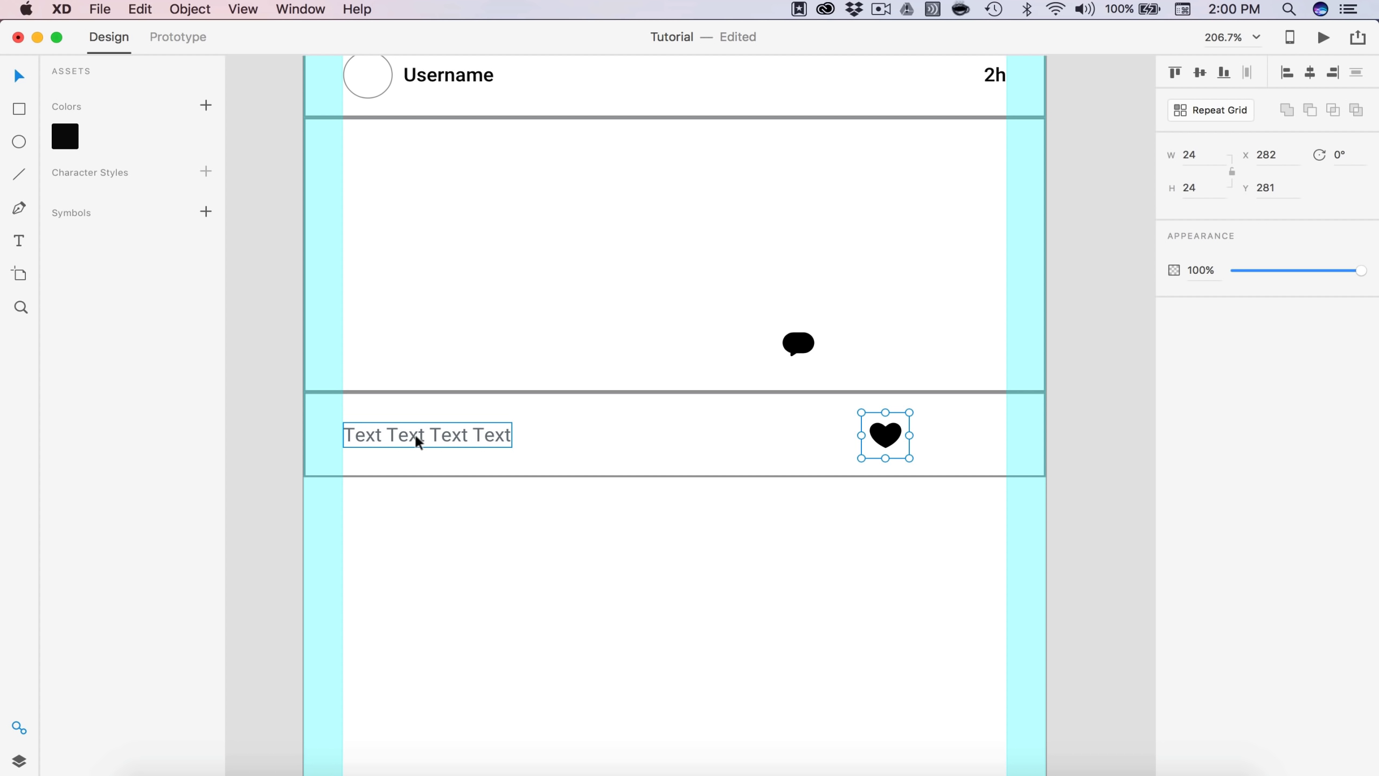
Step: Duplicate the caption text, change the copy to "100" and place it against the caption row's right margin
left_click_drag(414, 433, 713, 457)
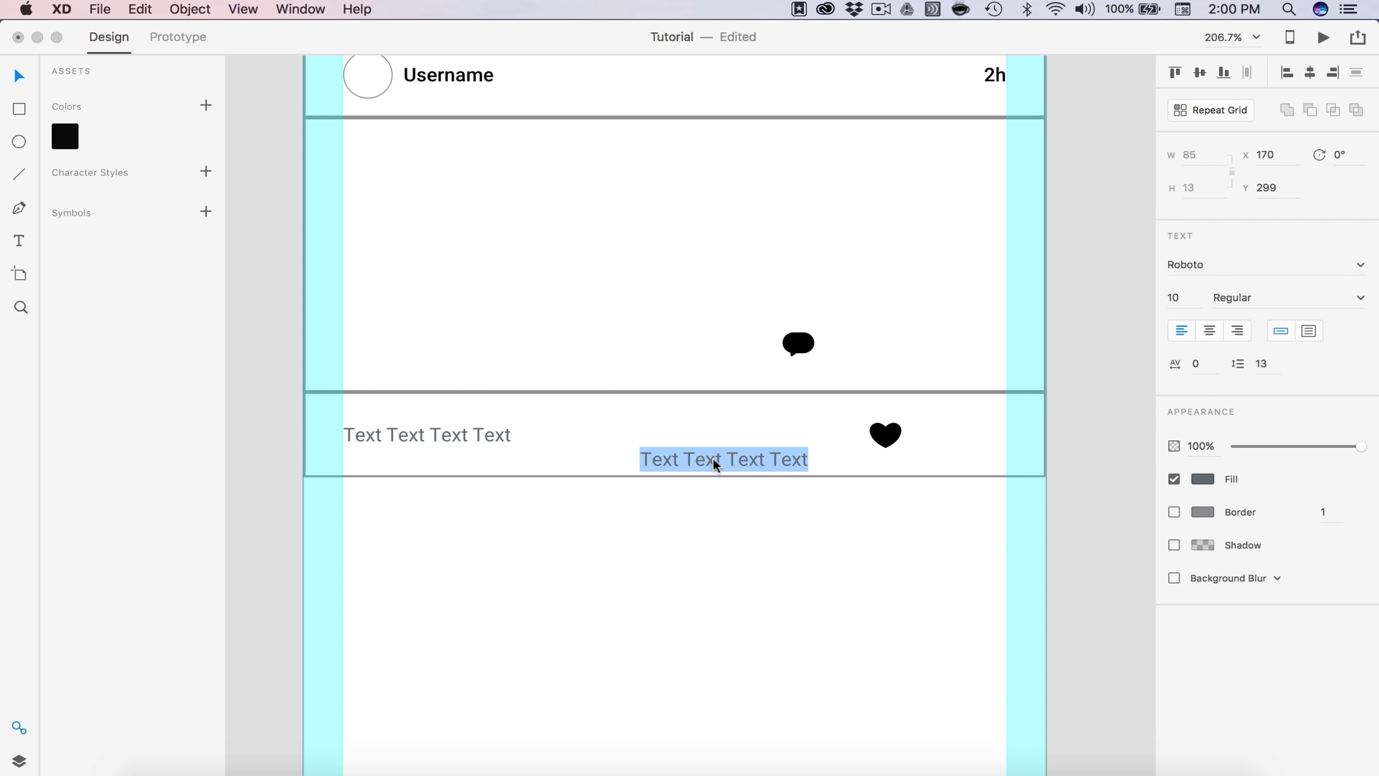
type("100")
key("Escape")
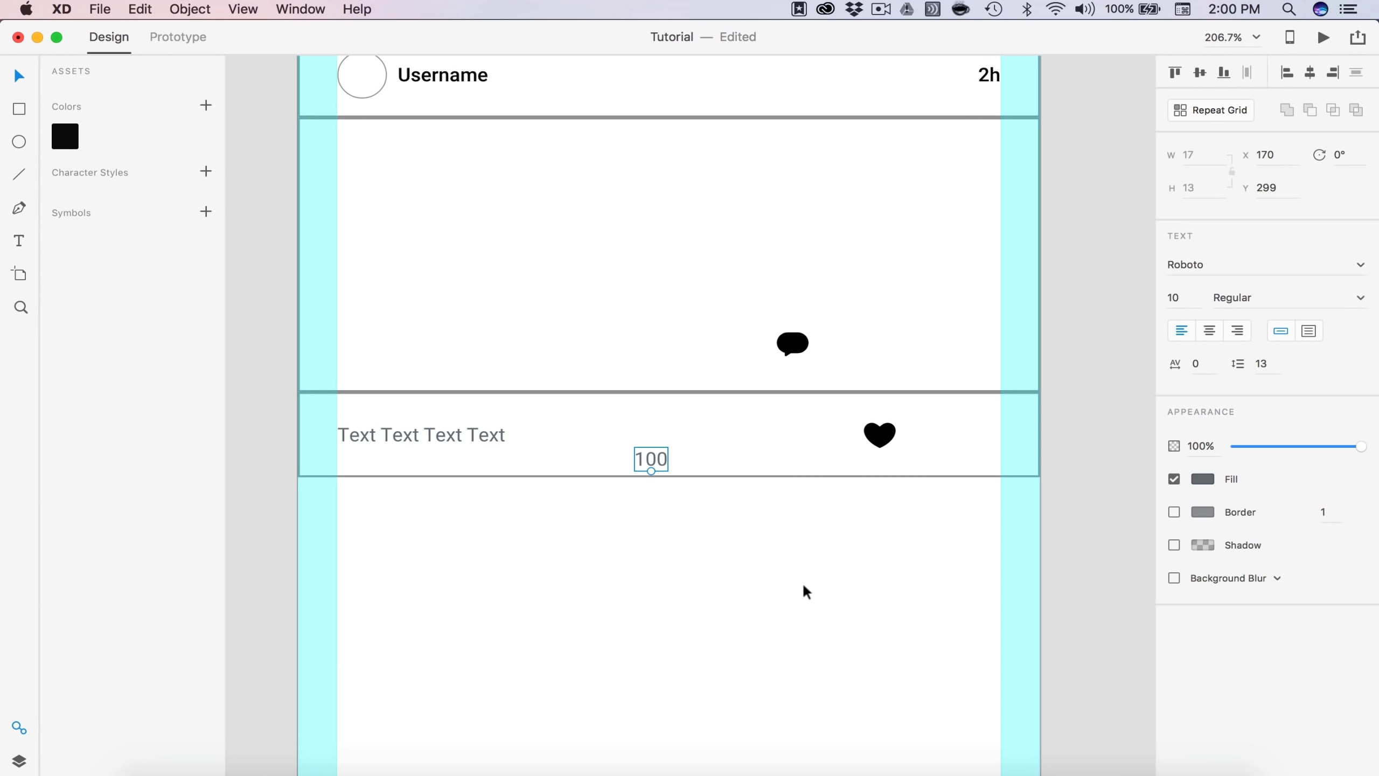
scroll(801, 579, "up", 3)
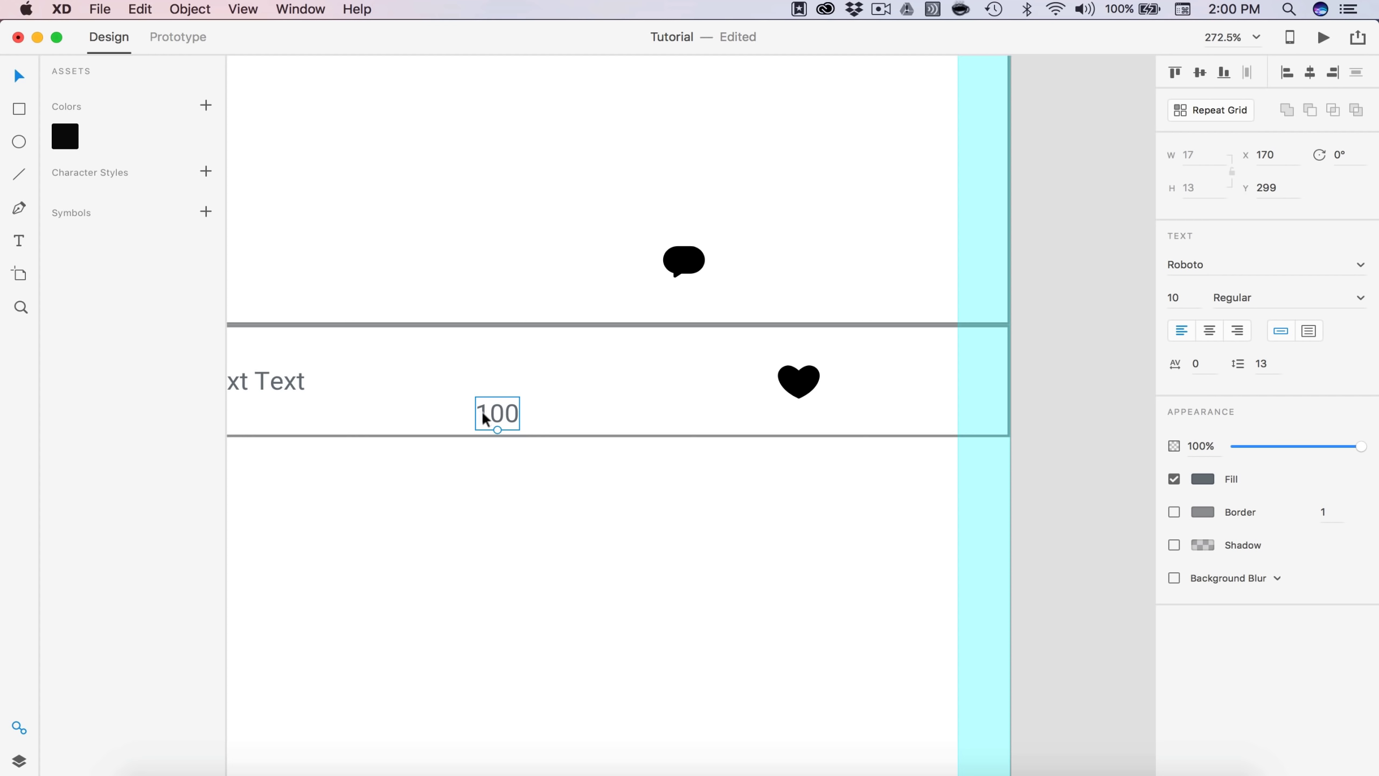
left_click_drag(485, 418, 924, 385)
Step: Move the heart beside its 100 count and build a matching comment count before it from a duplicated 100 and the speech-bubble icon
left_click_drag(799, 382, 828, 381)
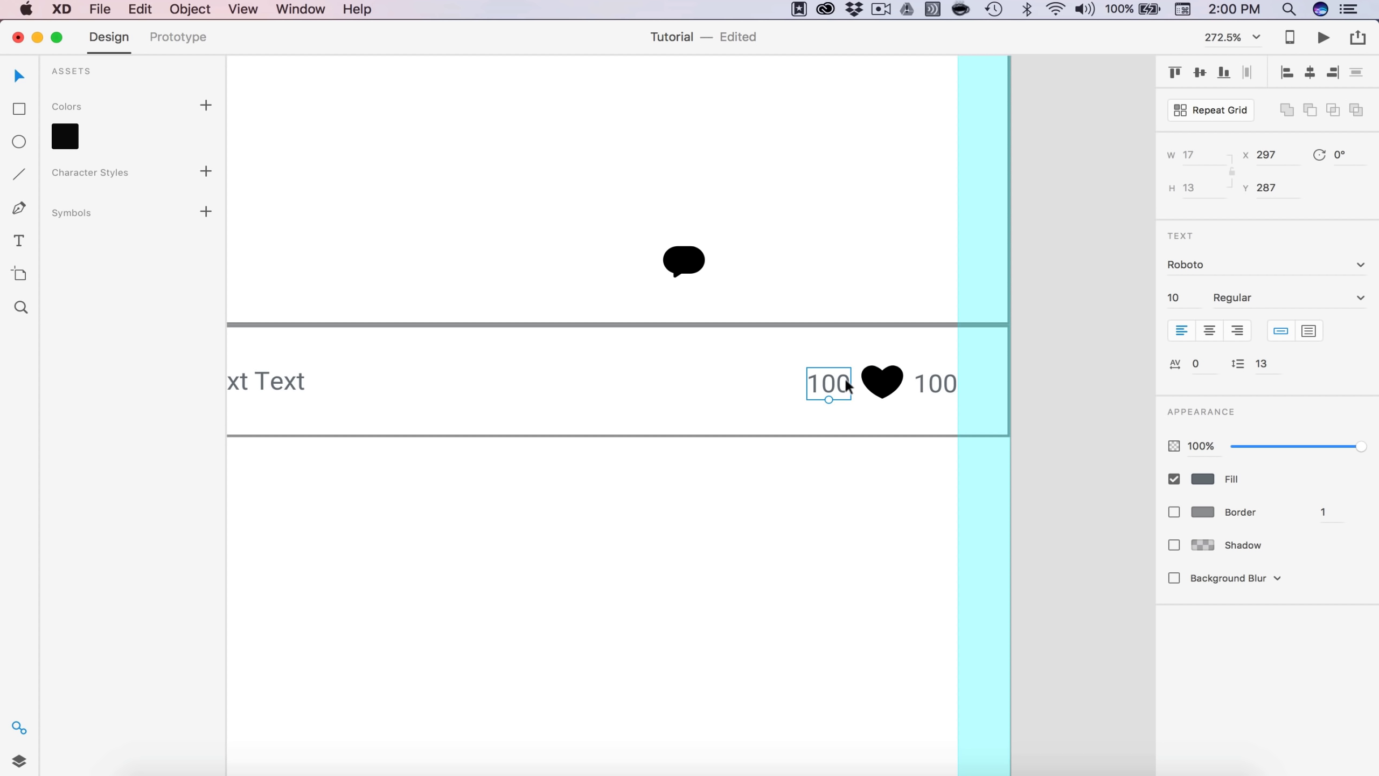
key("shift+Left")
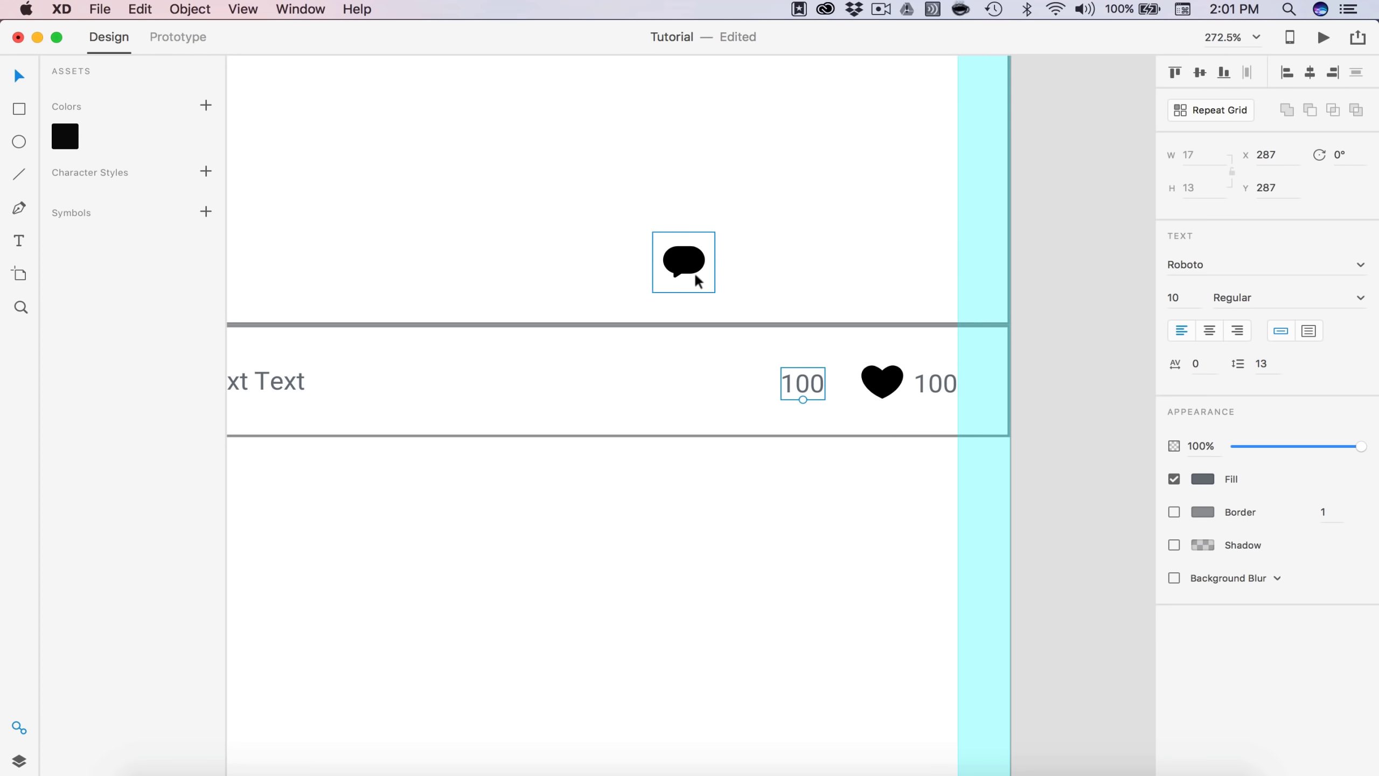
left_click_drag(694, 270, 761, 397)
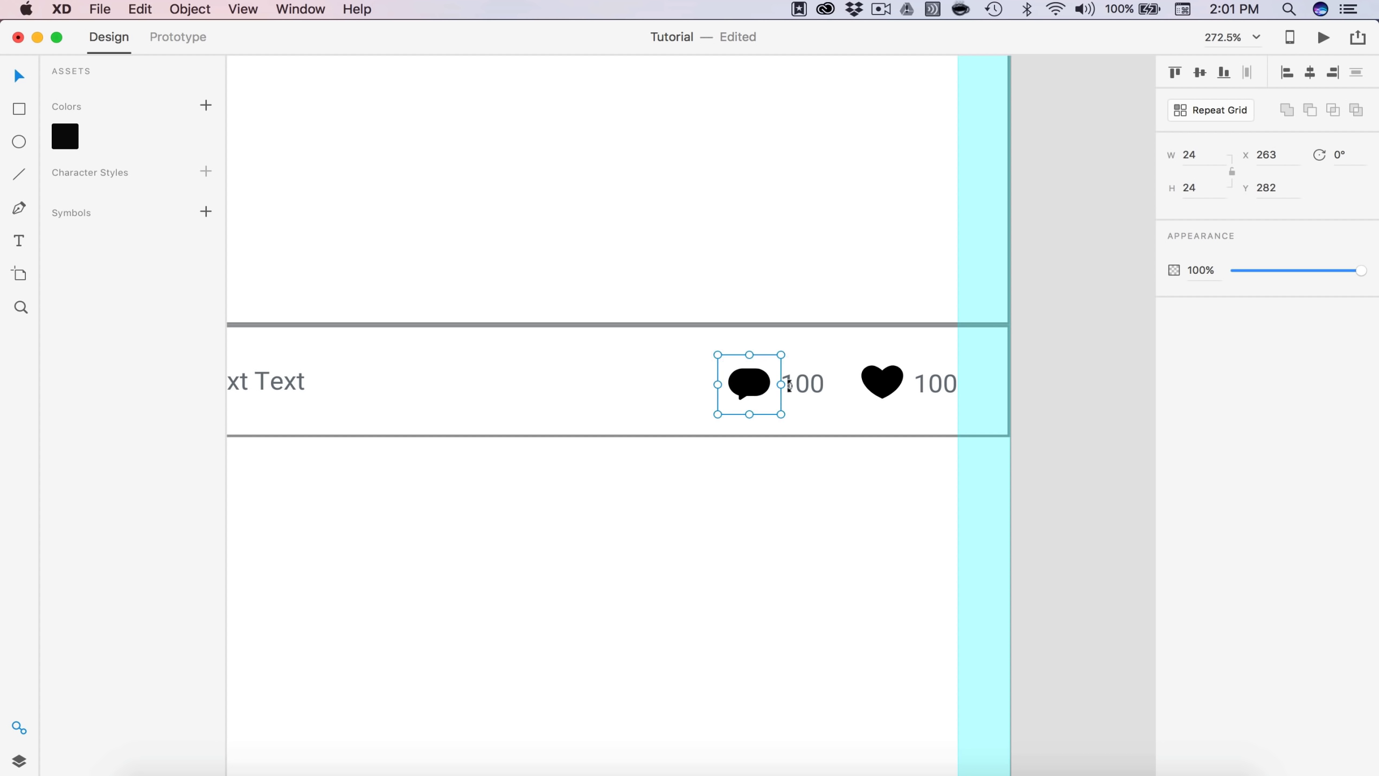
left_click(882, 380)
left_click(941, 393, "shift")
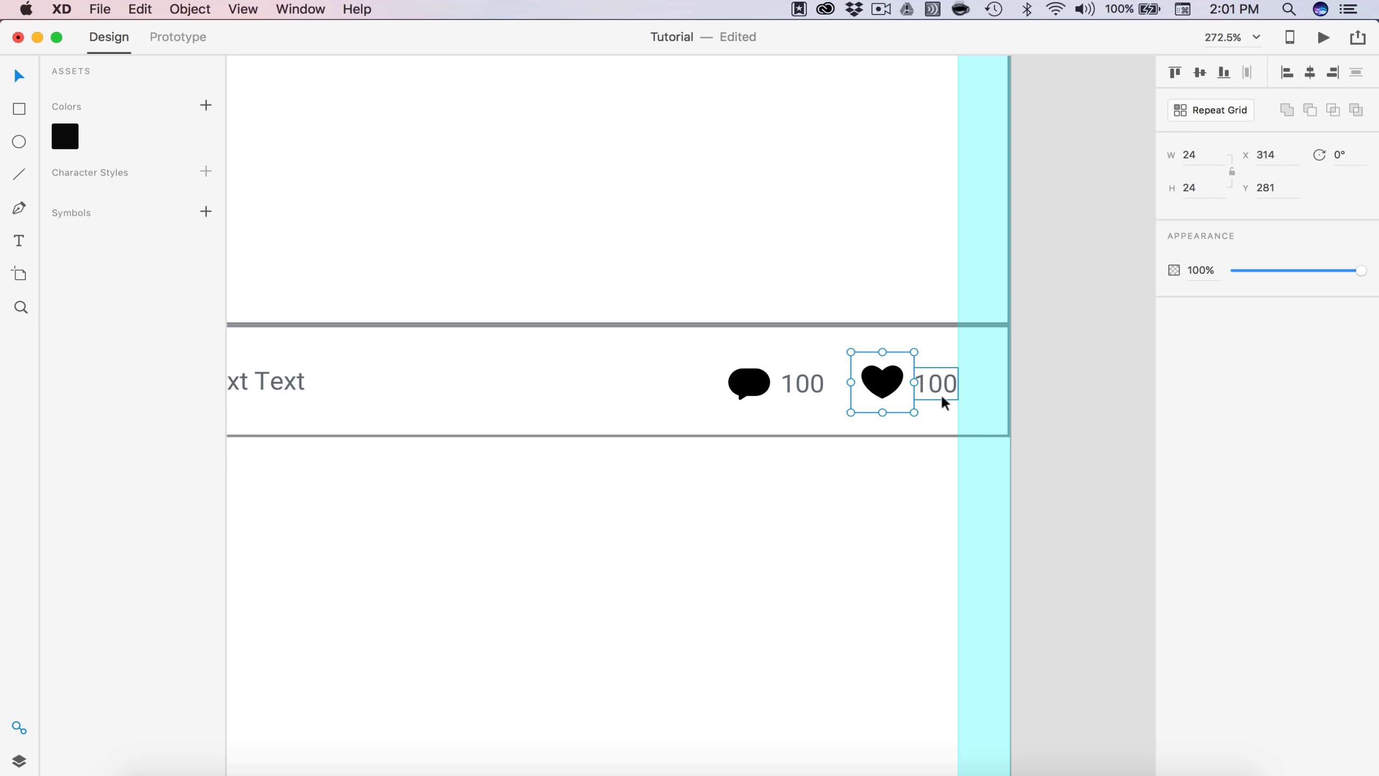
left_click(806, 383)
left_click(749, 383, "shift")
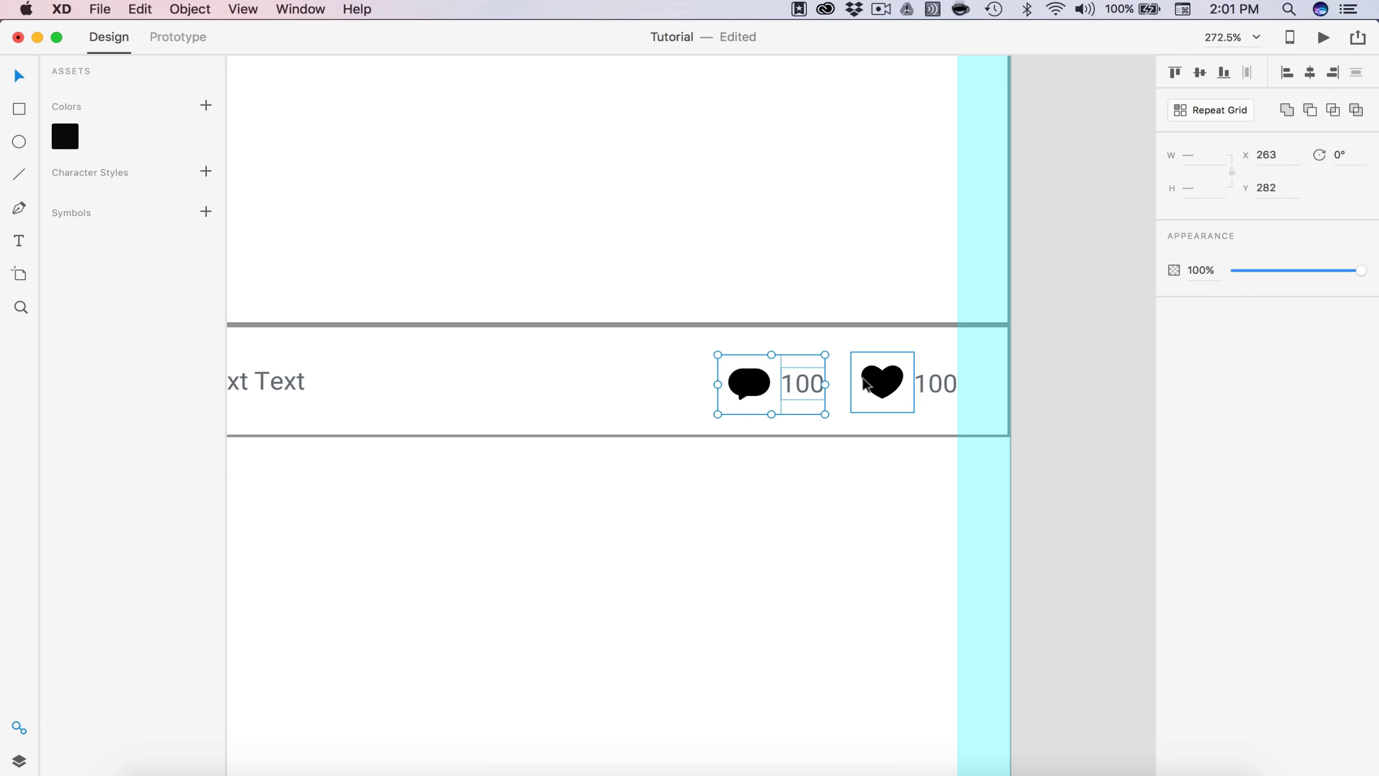
left_click(1058, 421)
Step: Select the caption row with its text, icons and counts, and align them all to their vertical middle
scroll(1062, 427, "down", 3)
scroll(1062, 428, "down", 3)
scroll(1062, 427, "right", 2)
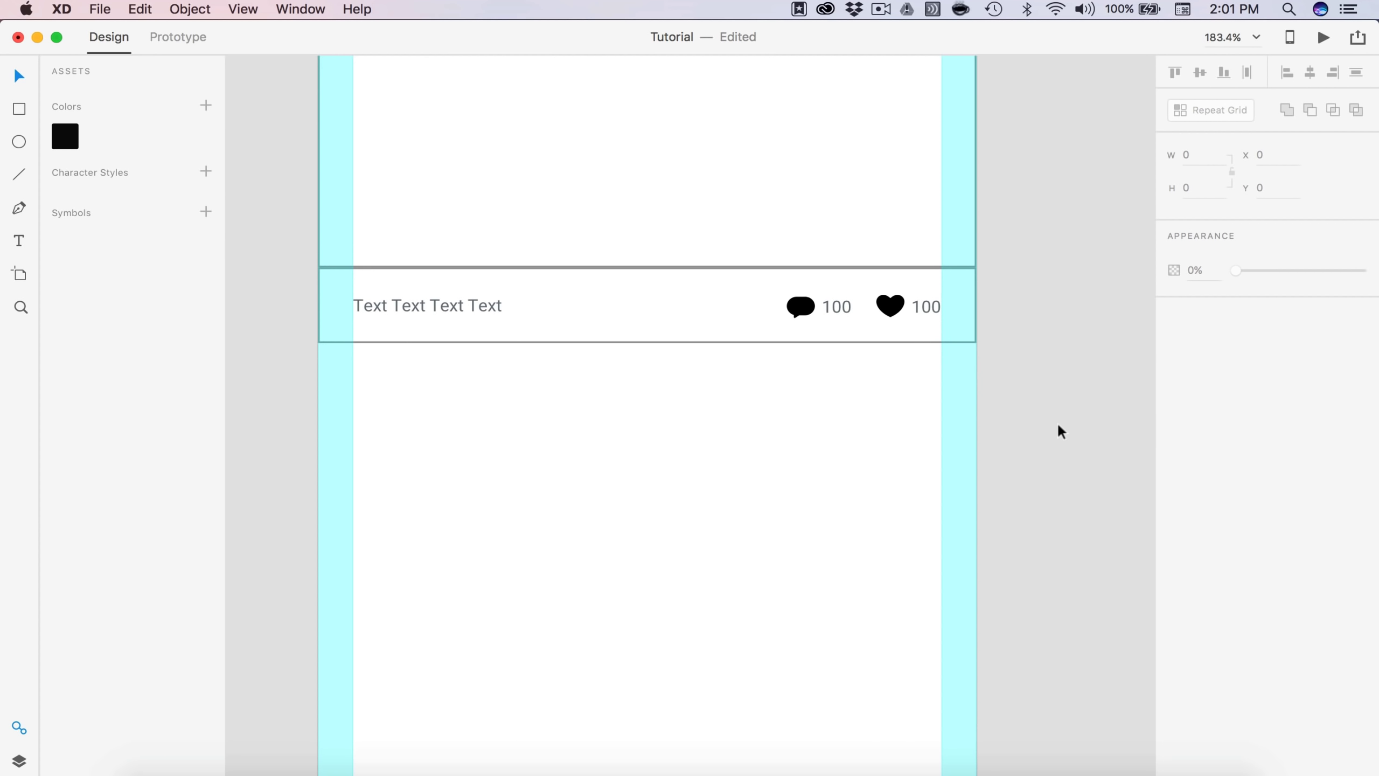
scroll(863, 309, "up", 5)
scroll(864, 308, "right", 1)
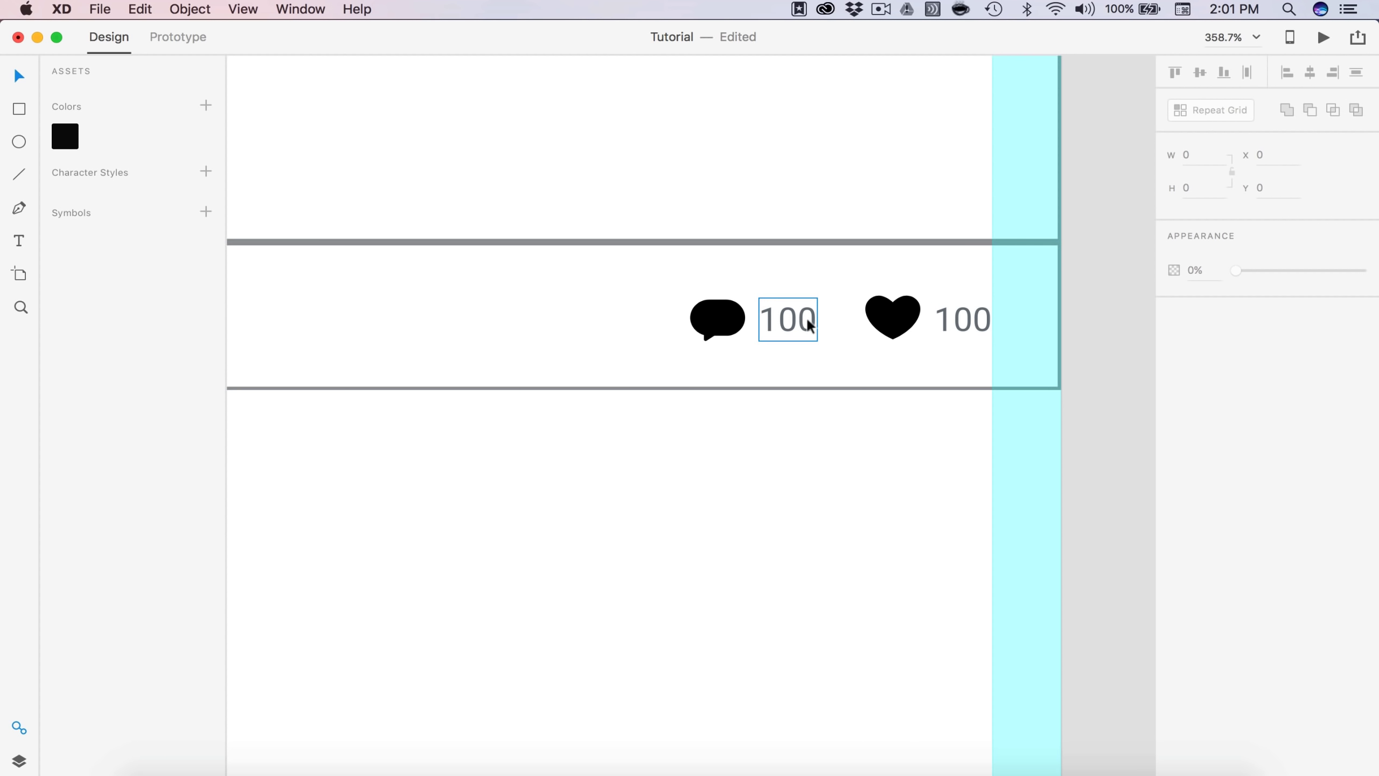
scroll(1103, 323, "down", 5)
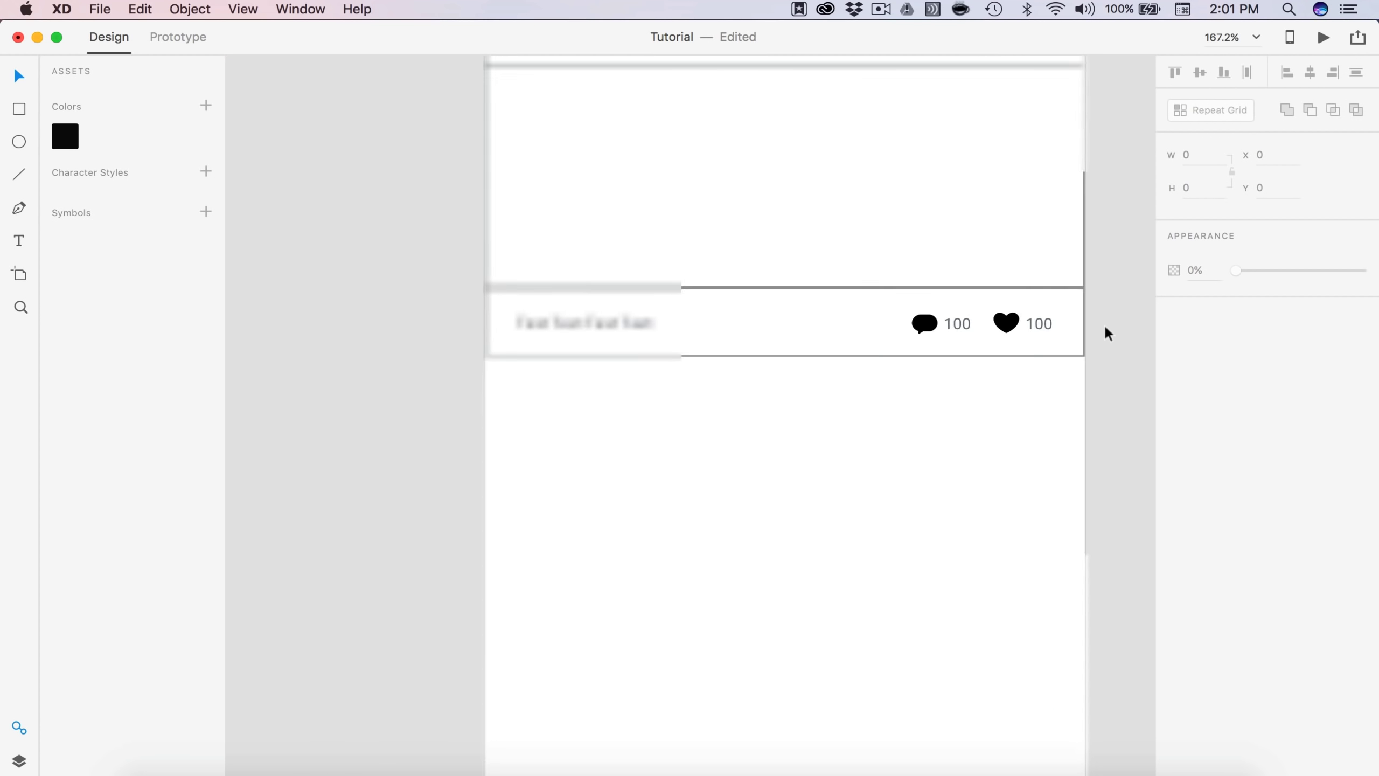
left_click(902, 332)
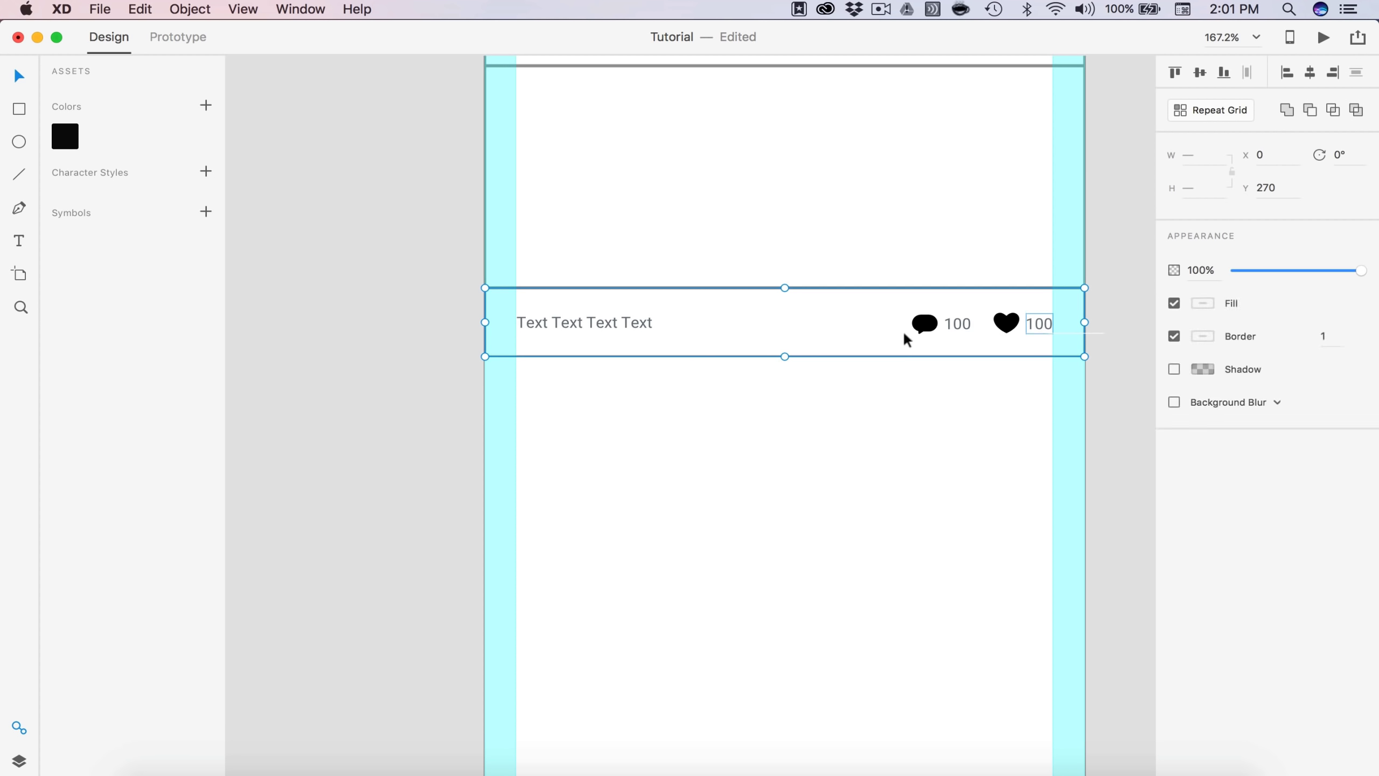
left_click(1201, 73)
Step: Align the circle, Username and 2h texts to the vertical middle of the user row
scroll(1099, 365, "up", 5)
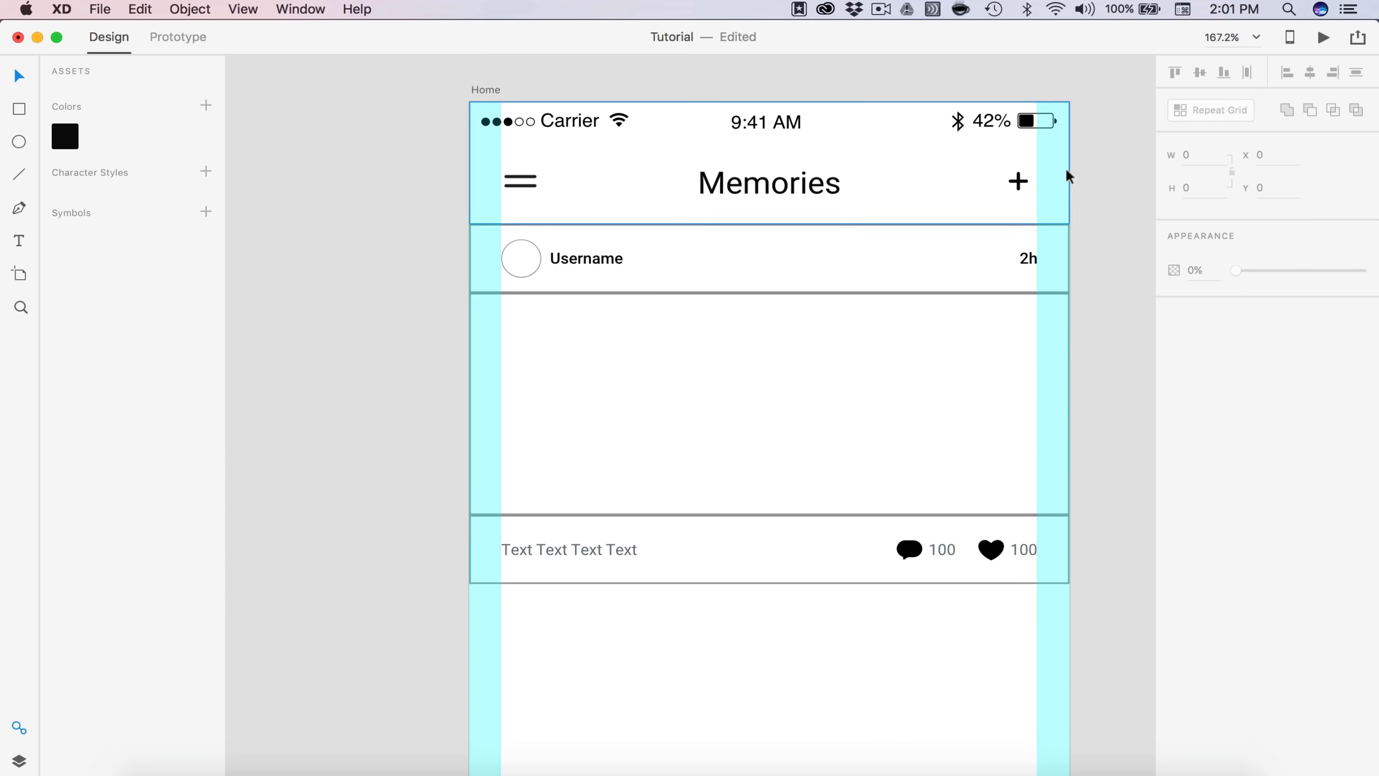
left_click_drag(1082, 275, 453, 266)
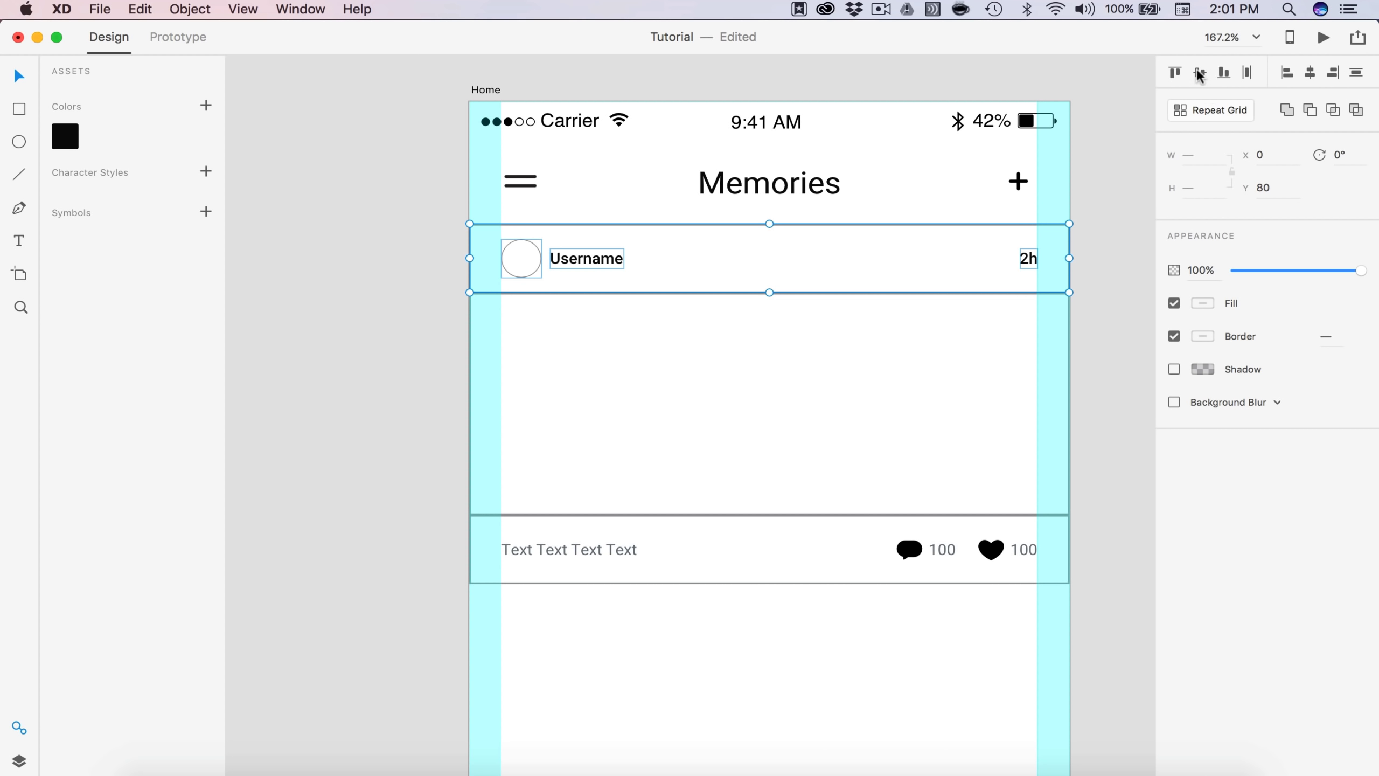
left_click(1110, 201)
scroll(1111, 227, "down", 3)
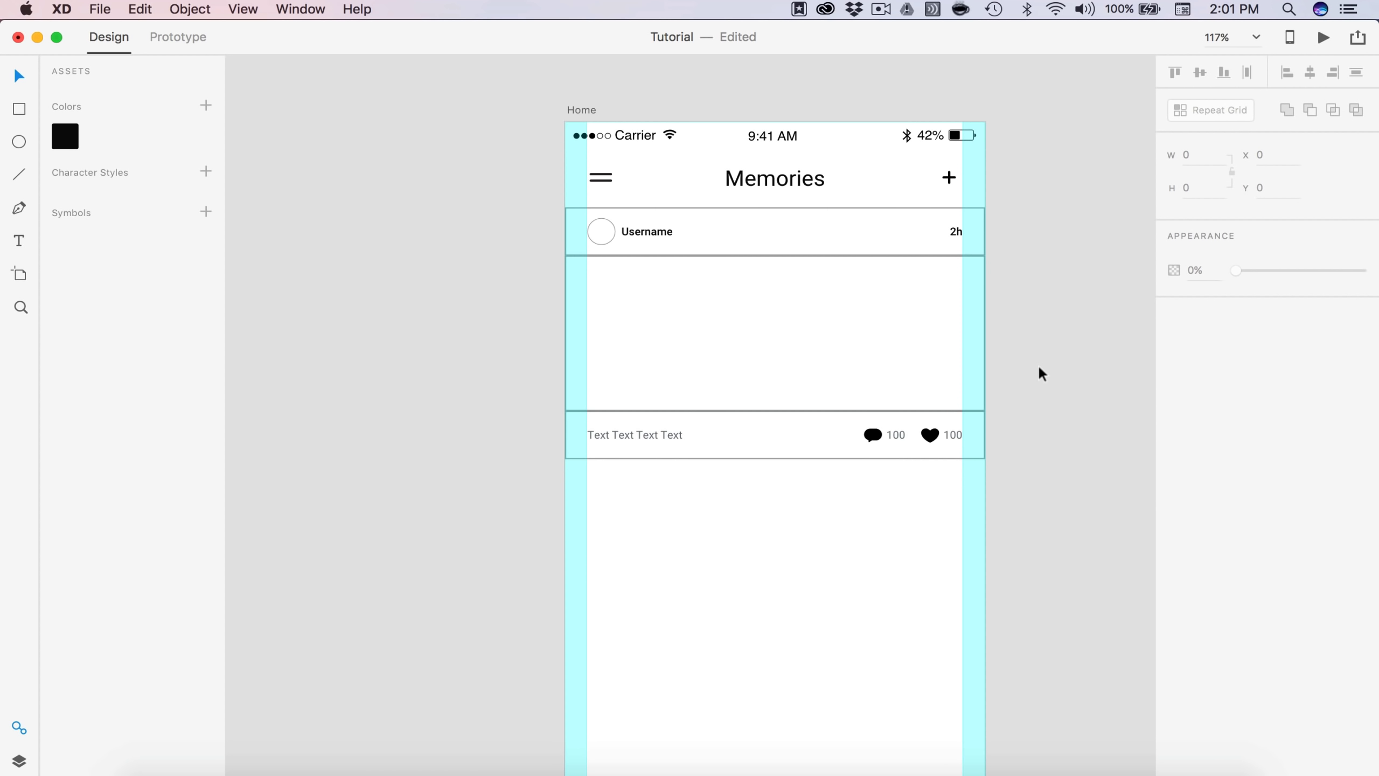
scroll(1040, 370, "up", 4)
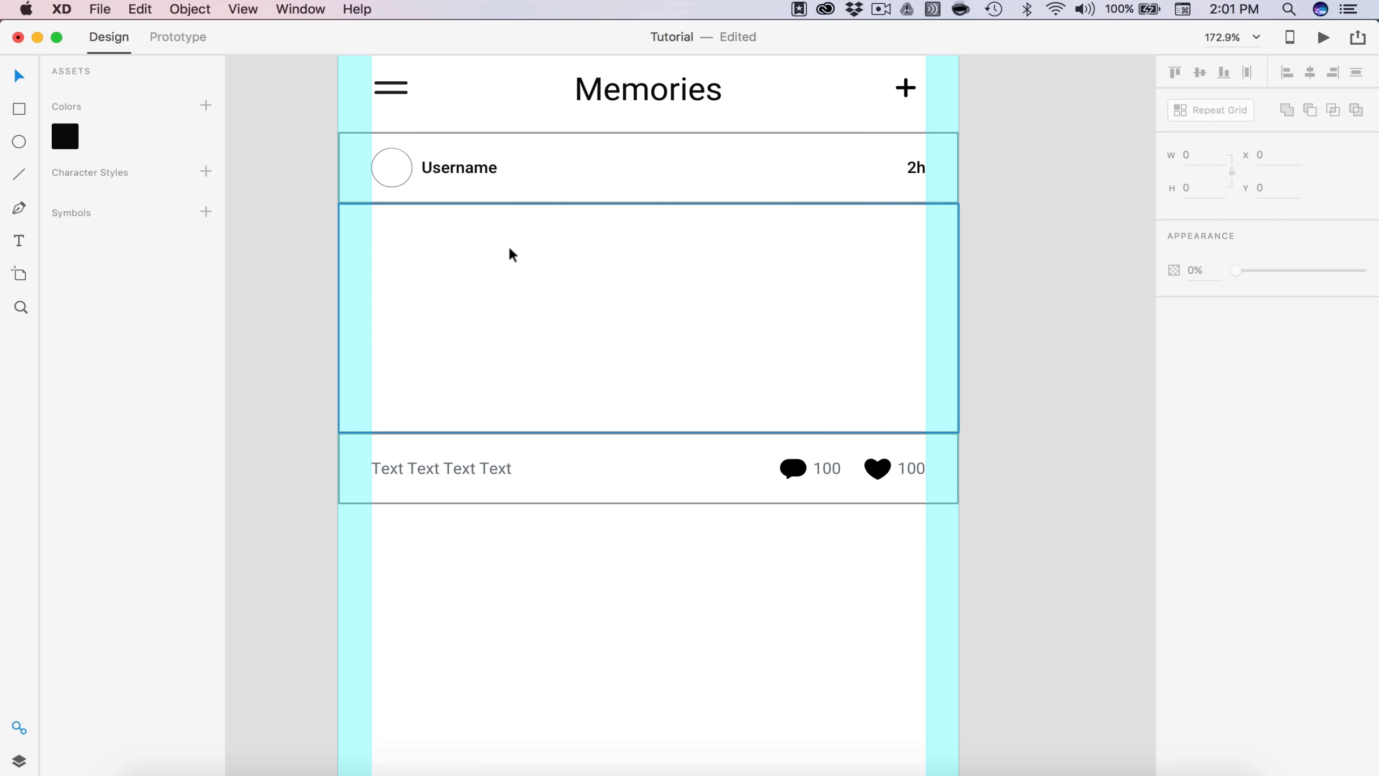
scroll(998, 394, "down", 2)
scroll(999, 394, "right", 1)
scroll(985, 388, "down", 3)
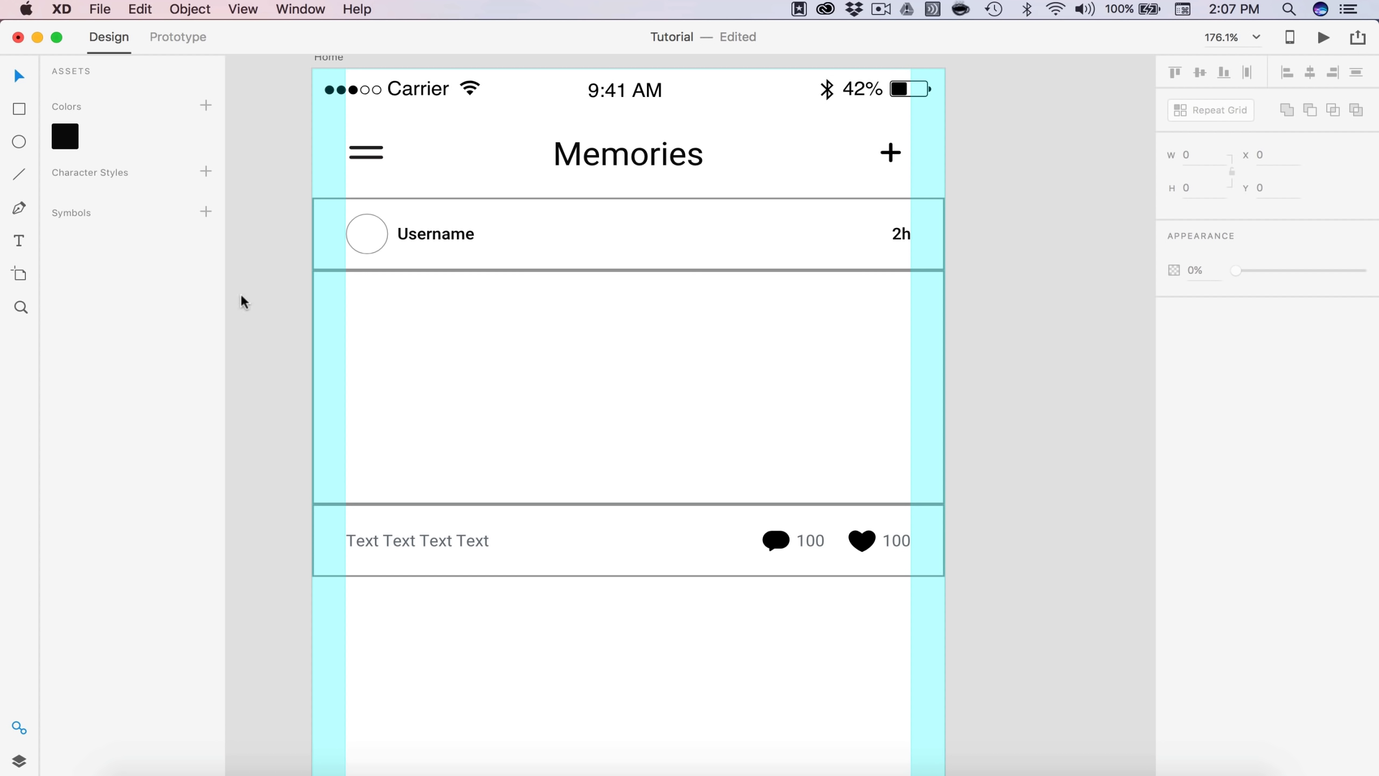
Step: Draw a rectangle about 87 by 83 on the empty canvas beside the artboard and remove its border
mouse_move(953, 177)
left_mouse_down()
mouse_move(976, 185)
mouse_move(1084, 320)
mouse_move(1100, 312)
left_mouse_up()
left_click(1174, 369)
key("v")
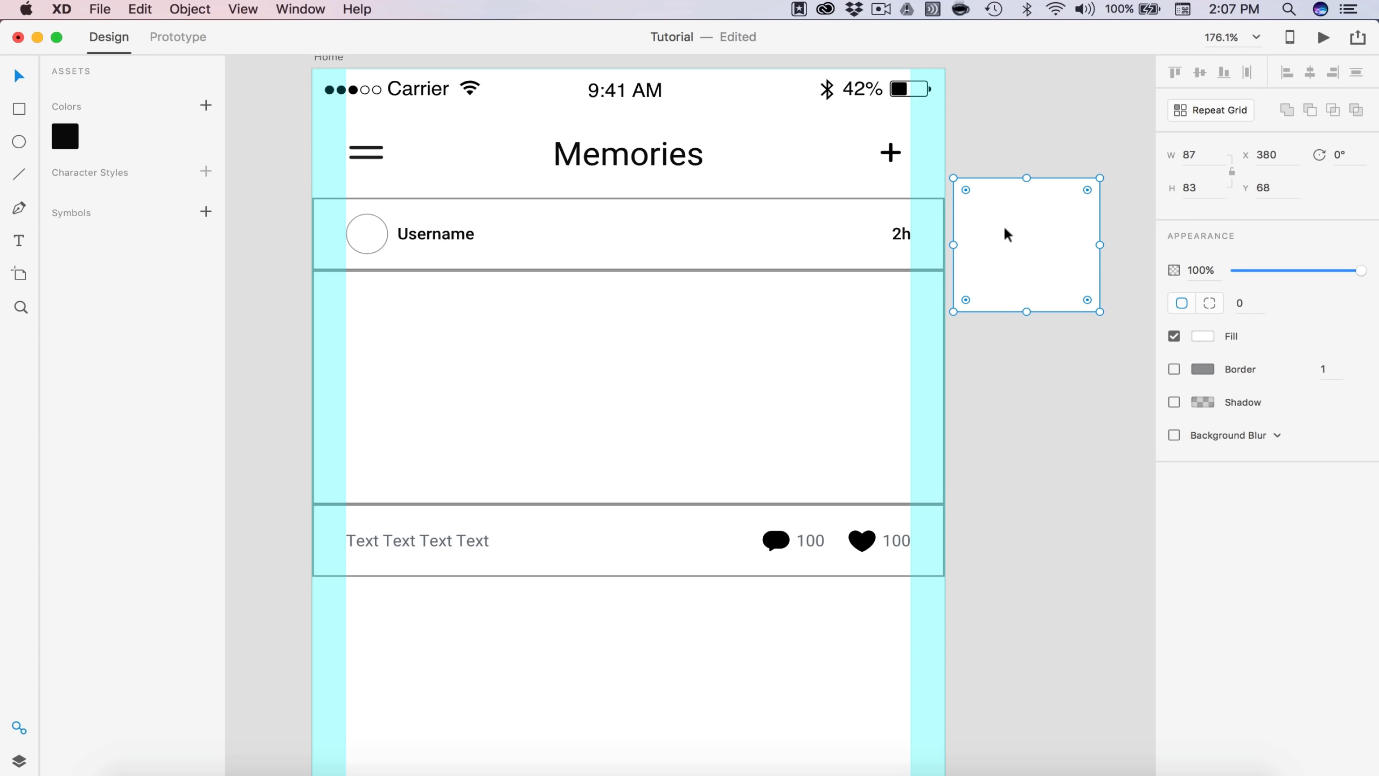
Step: Fill the rectangle in turn with grey, #D9DEE8, green #35B56B and red #EF1A1A, saving each as a colour asset
left_click(207, 104)
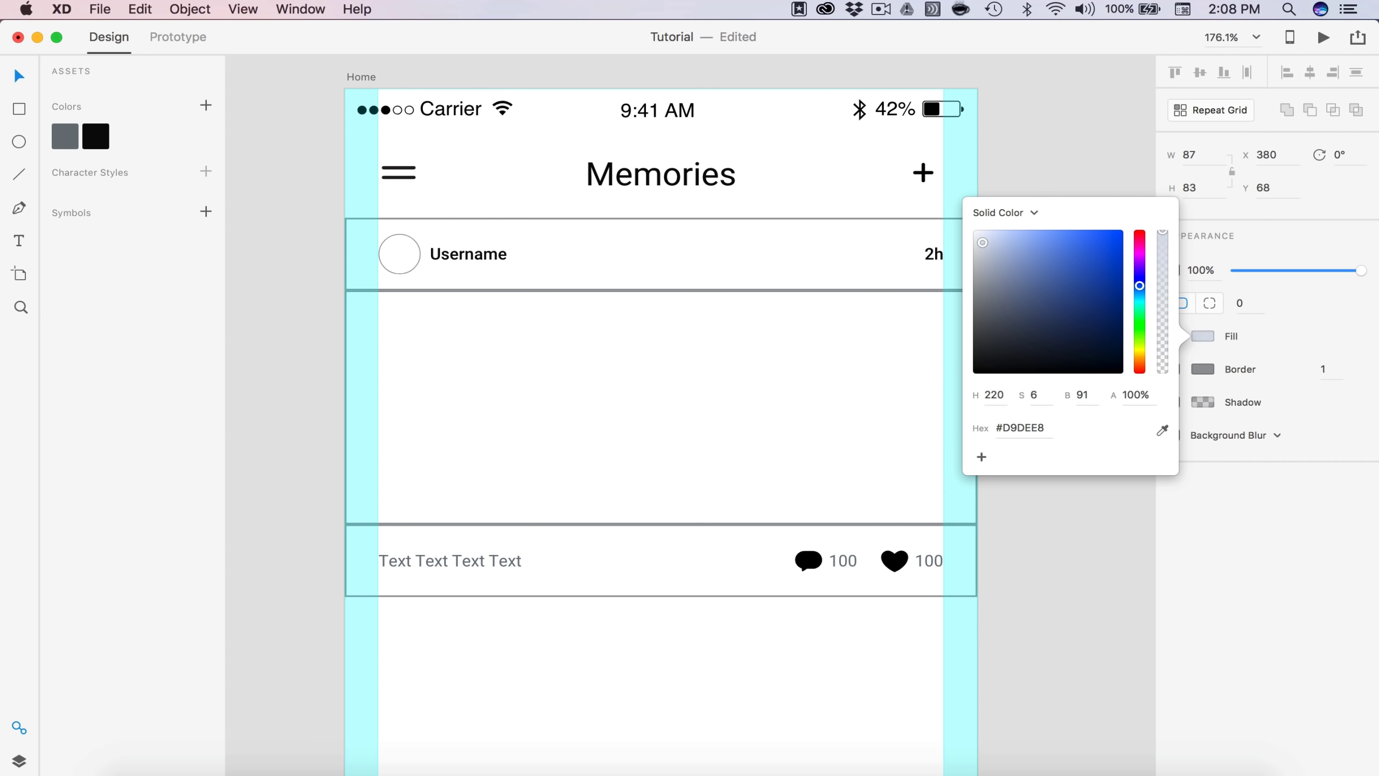
left_click(210, 103)
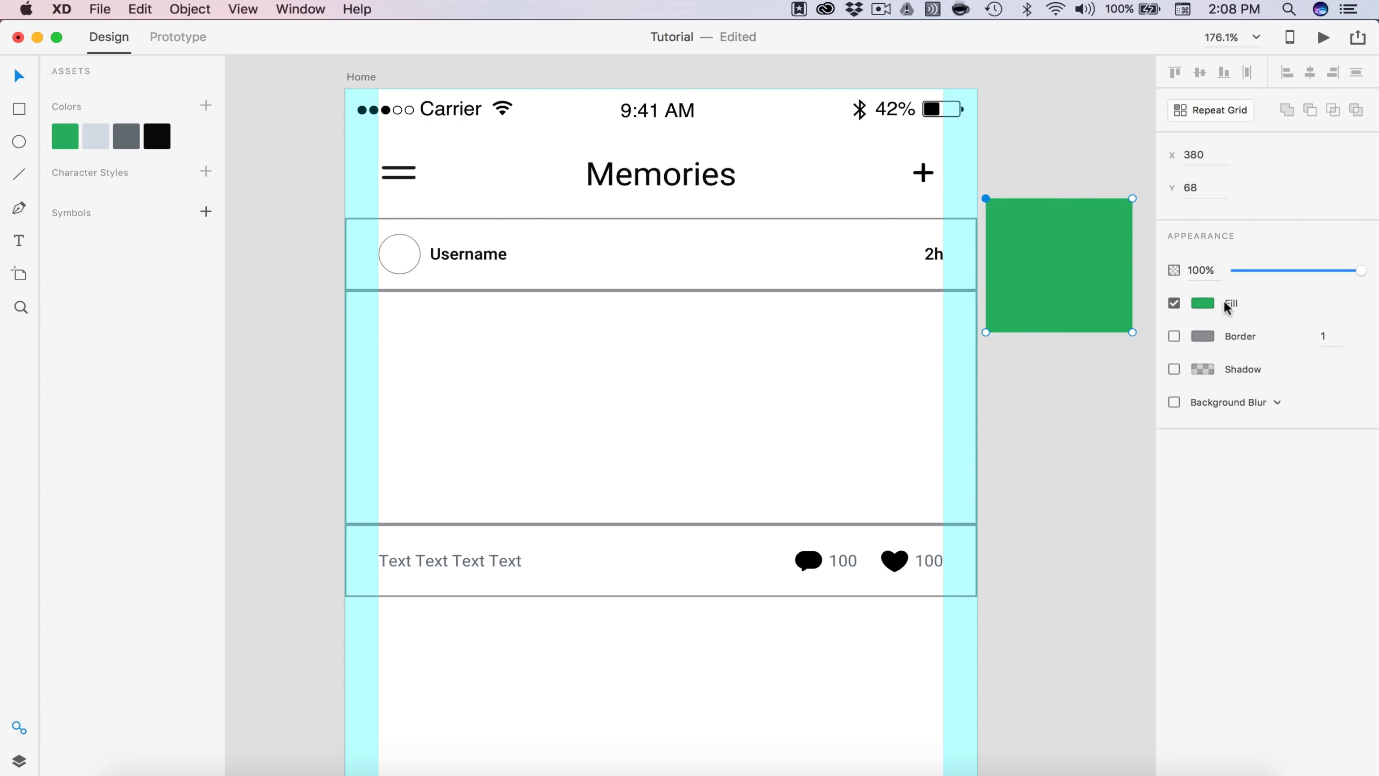
left_click(1211, 302)
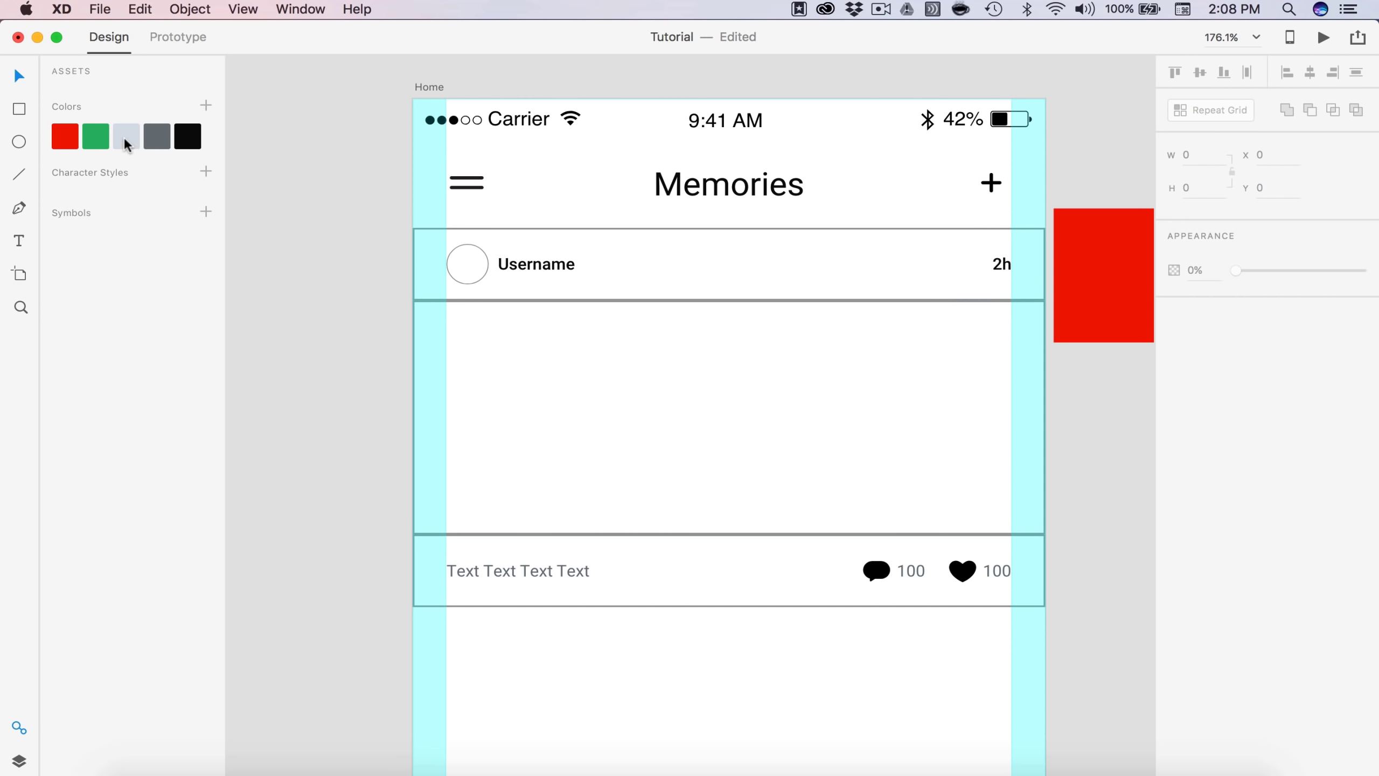
Step: Check the hex codes of the light grey, green and red swatches among the saved colour assets
right_click(125, 138)
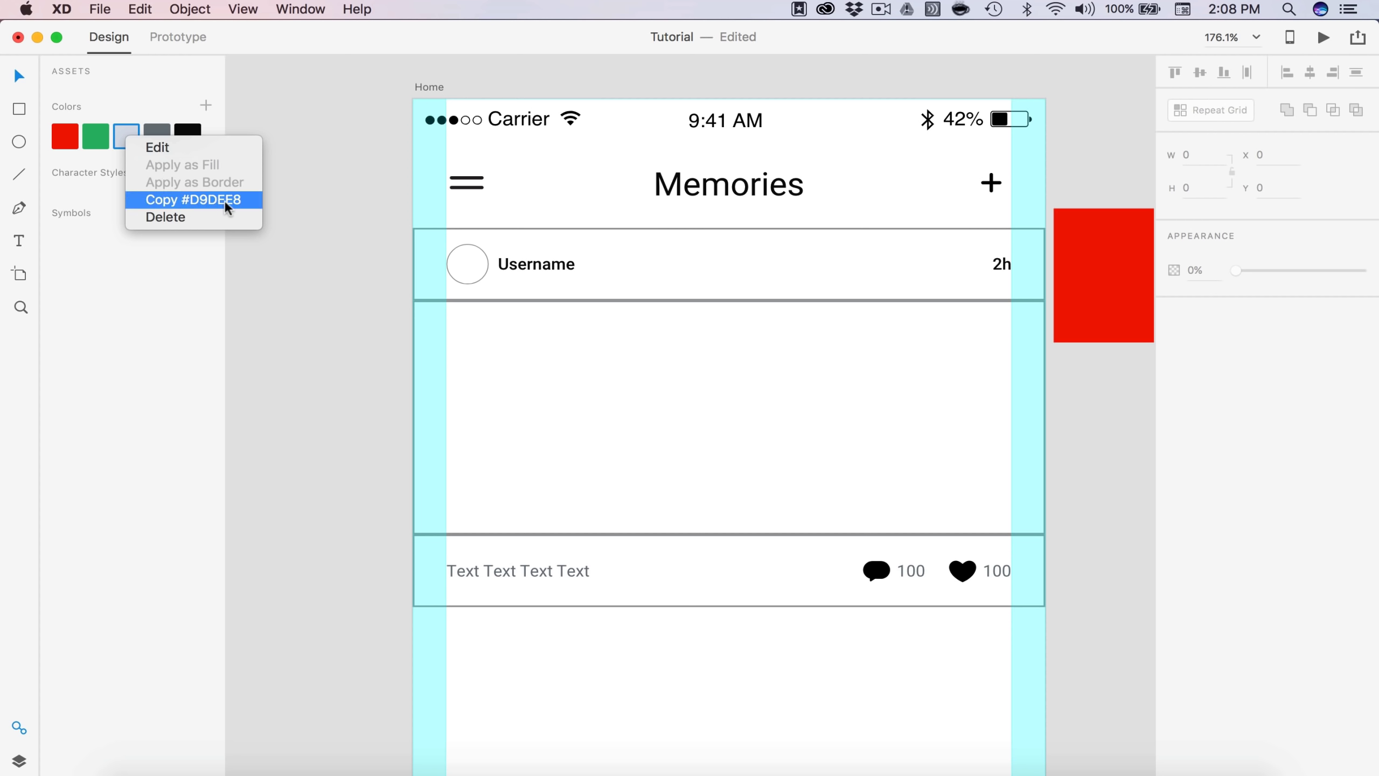
right_click(105, 140)
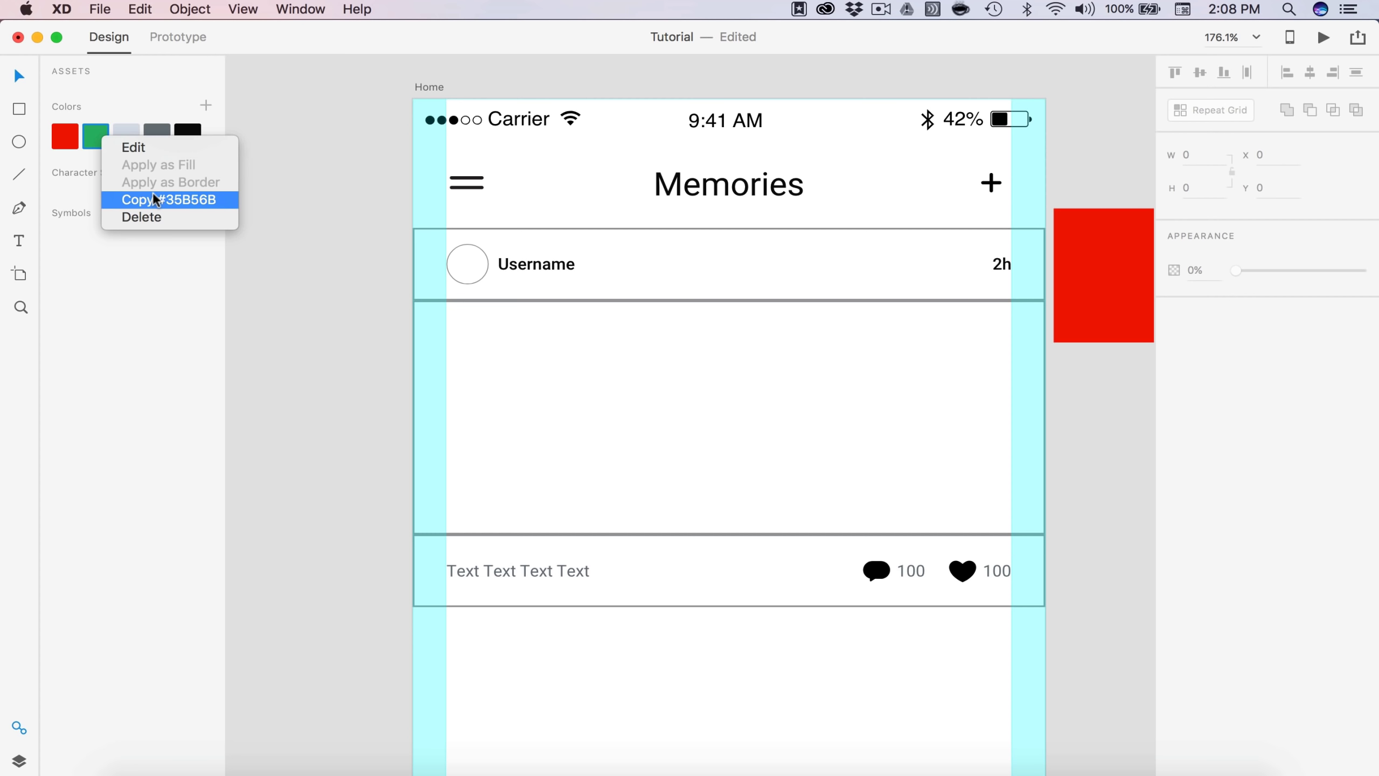
right_click(73, 144)
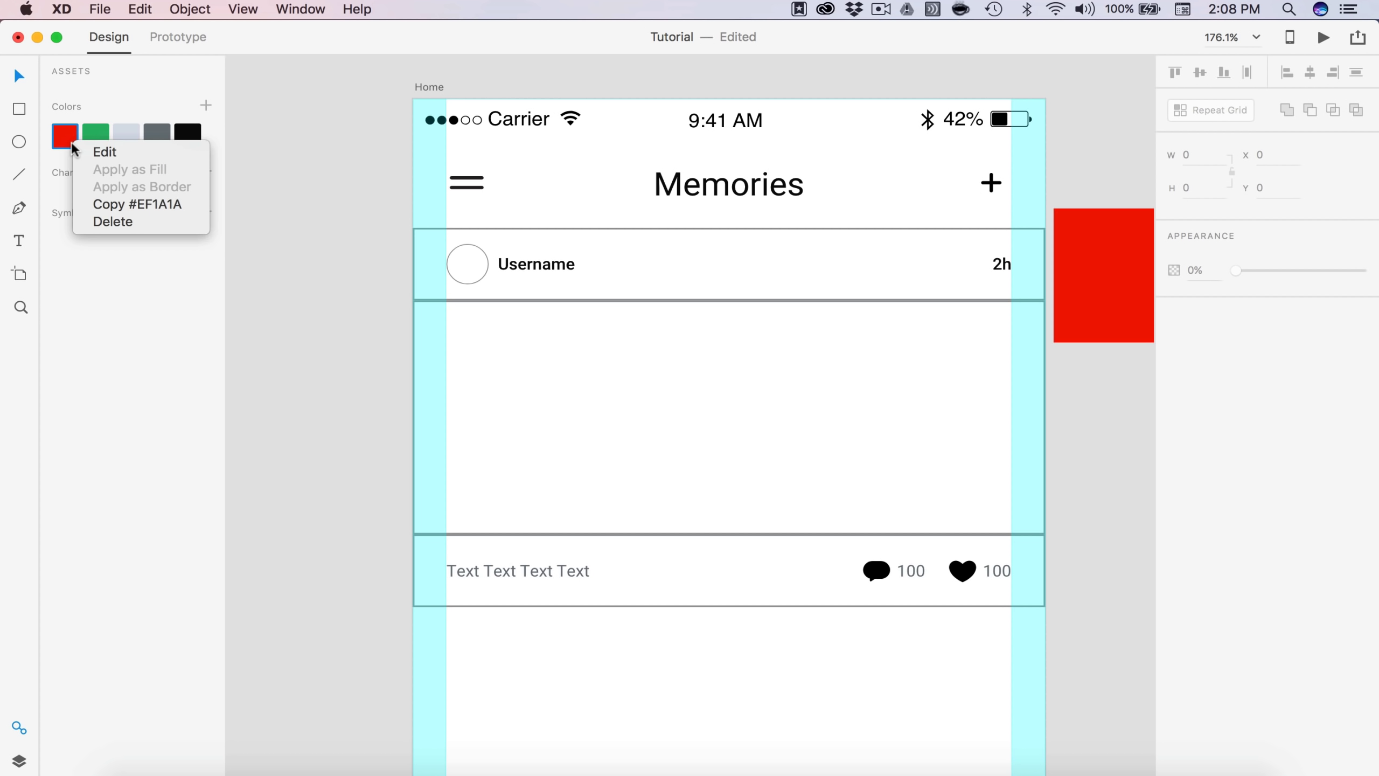
Step: Delete the red sample rectangle beside the artboard
left_click(312, 220)
scroll(312, 219, "down", 5)
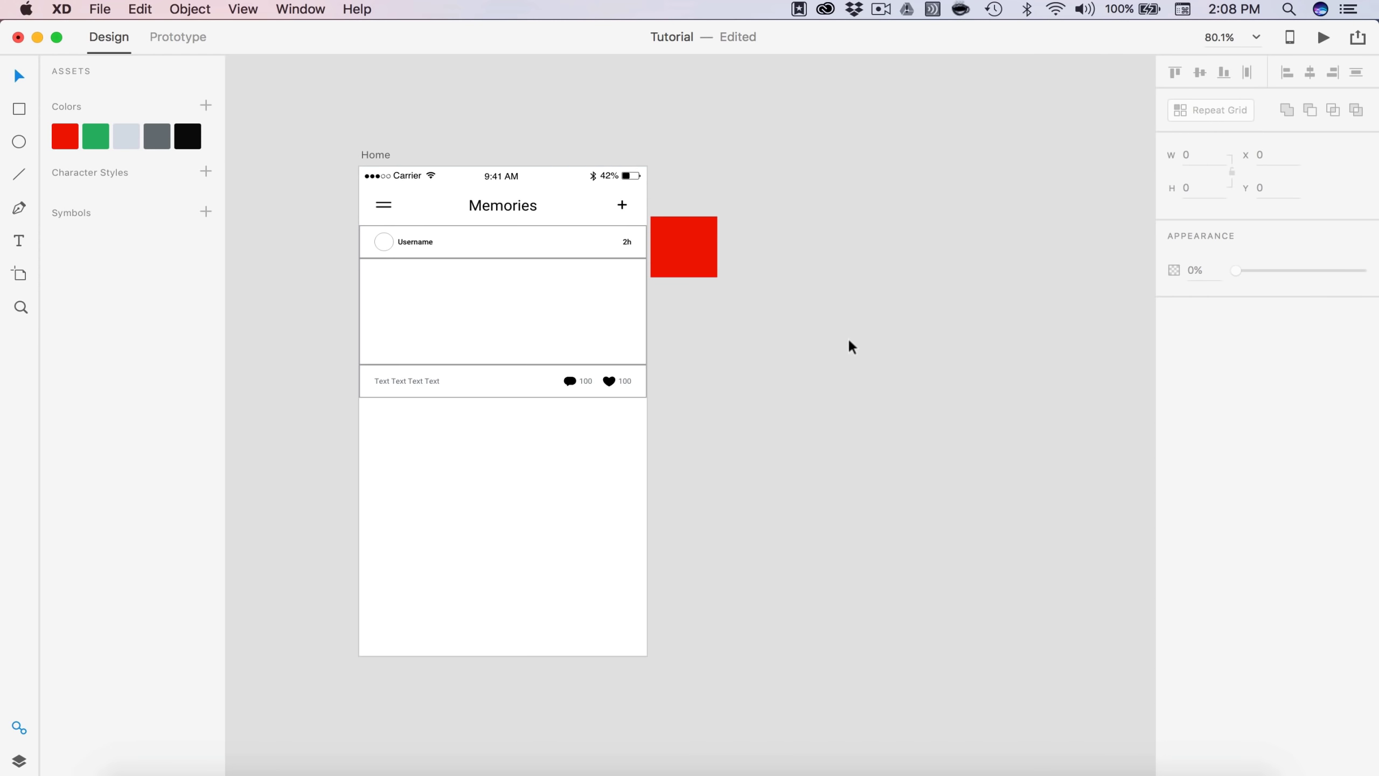
left_click(679, 219)
key("Delete")
Step: Colour the plus icon in the header with the saved green
scroll(677, 217, "left", 2)
scroll(665, 237, "up", 5)
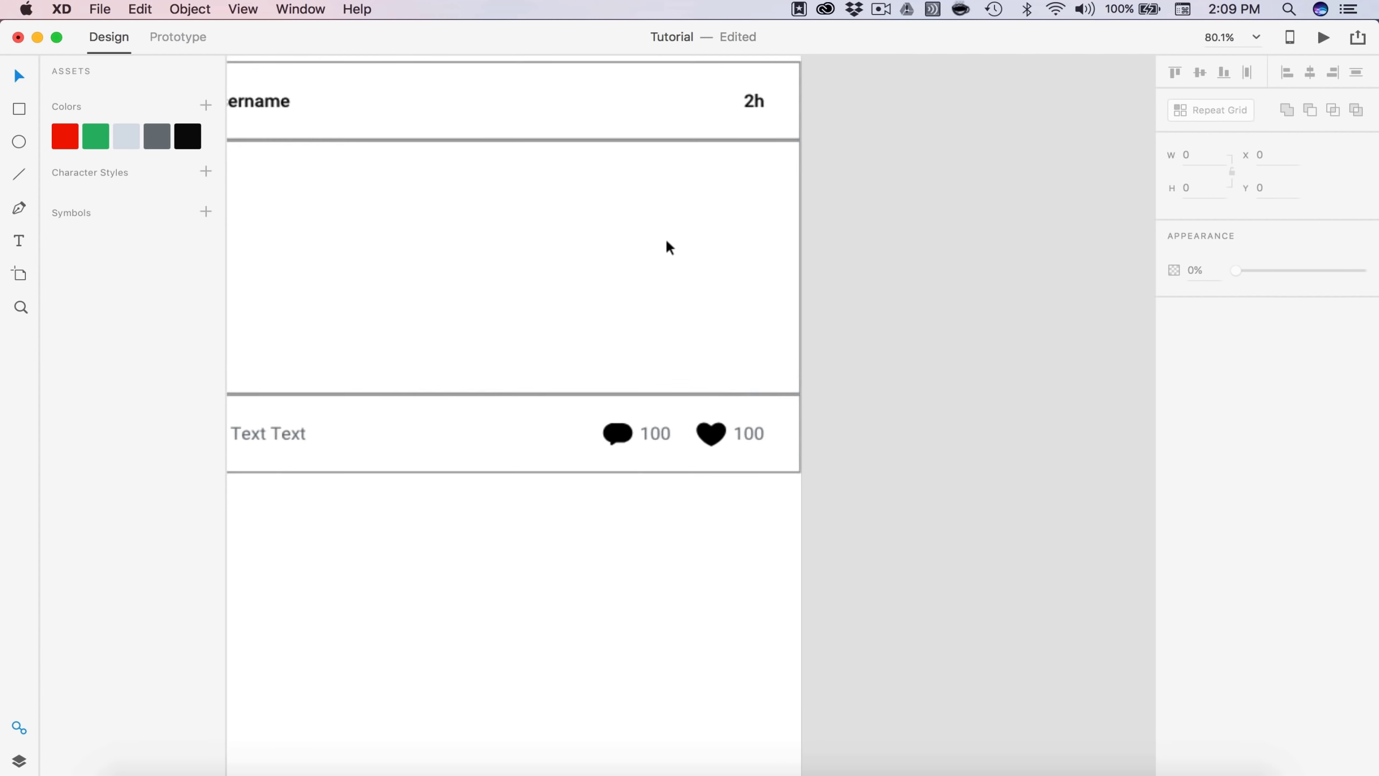
left_click(939, 235)
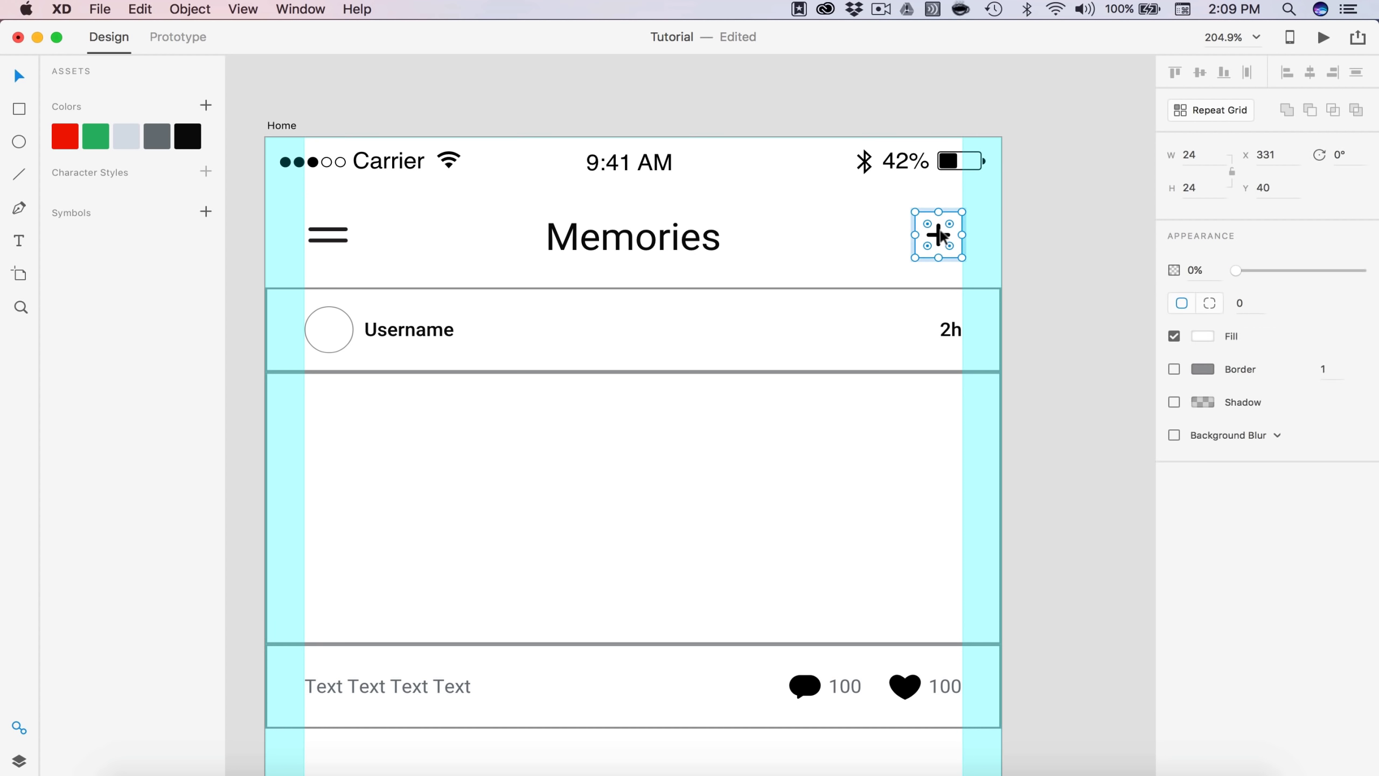
left_click(99, 140)
double_click(930, 235)
left_click(96, 142)
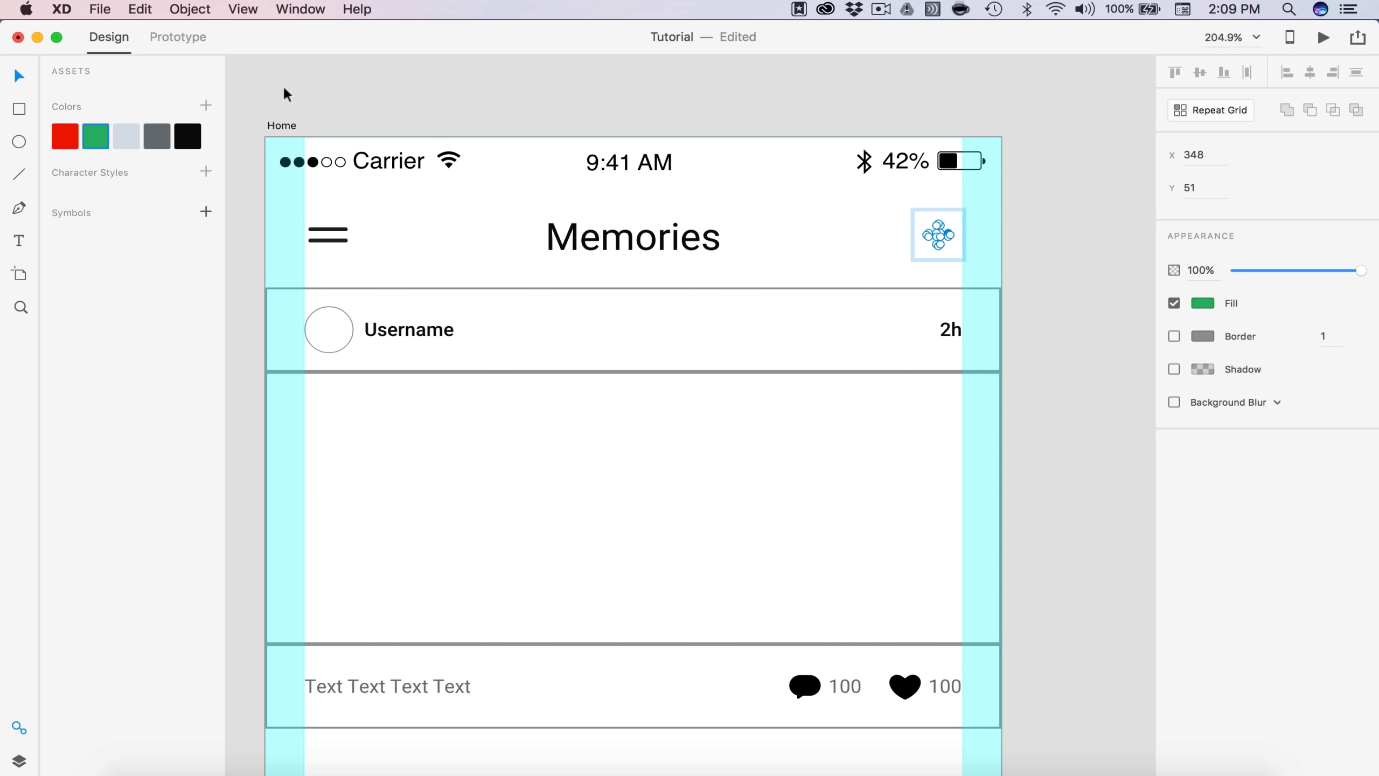
left_click(288, 95)
Step: Fill the comment bubble icon with the saved light grey and the heart icon with the saved red
scroll(711, 175, "down", 2)
scroll(711, 176, "down", 3)
scroll(711, 175, "left", 2)
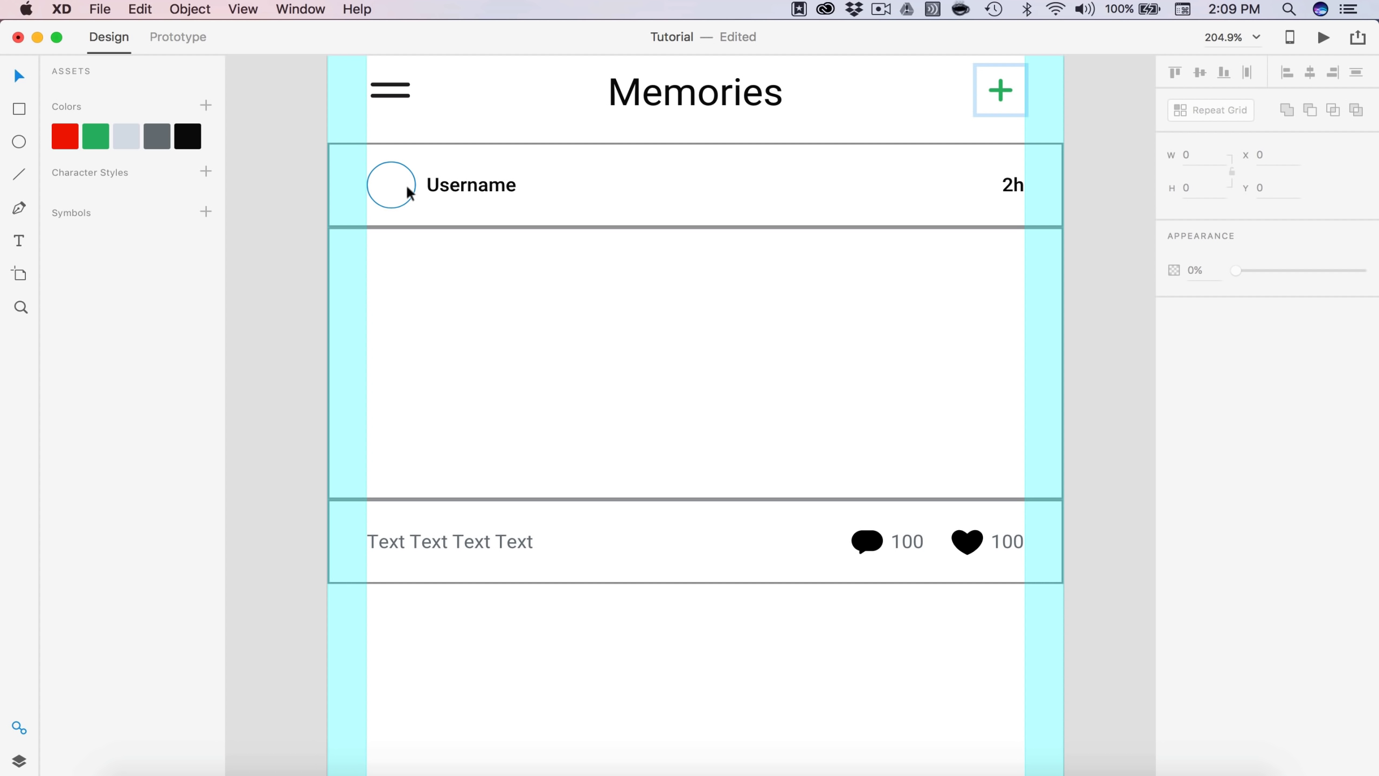
scroll(353, 271, "down", 4)
scroll(353, 271, "right", 1)
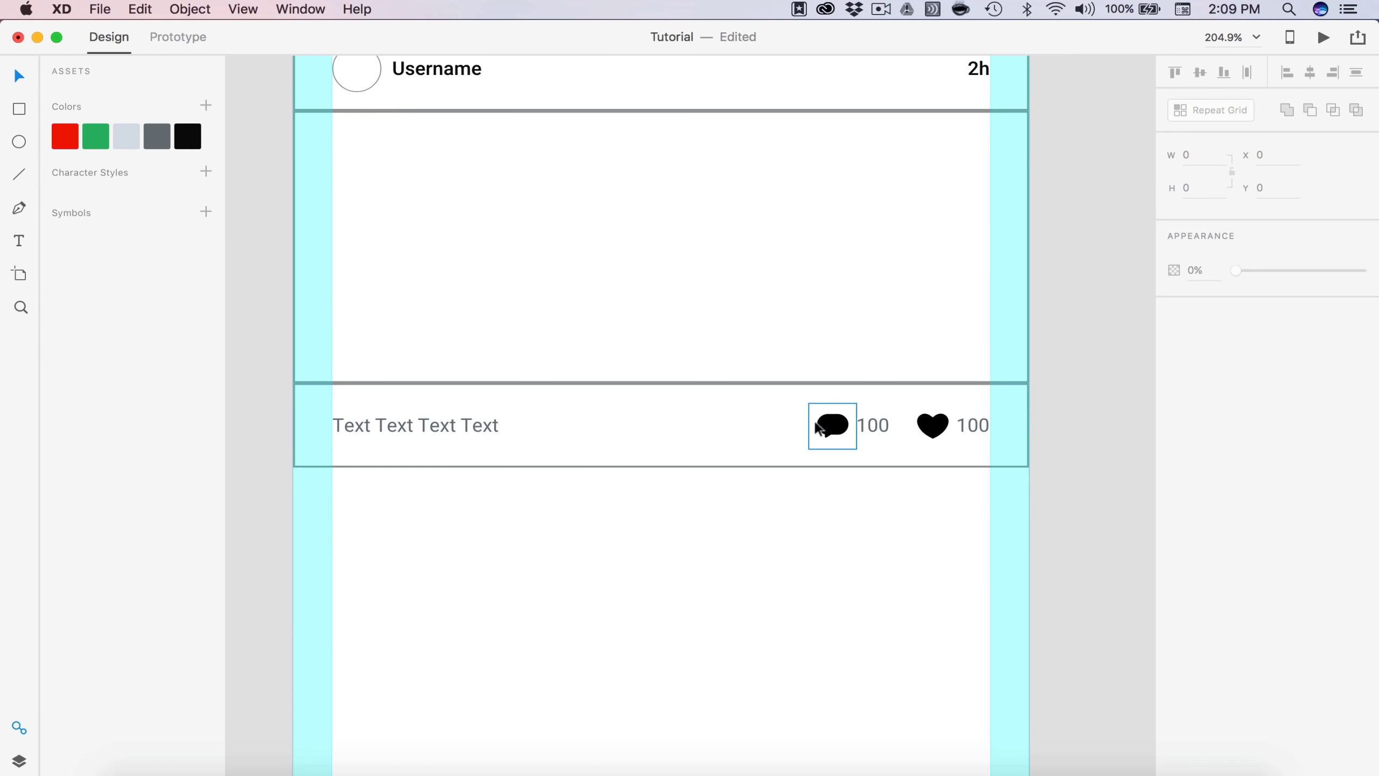
left_click(833, 432)
left_click(133, 139)
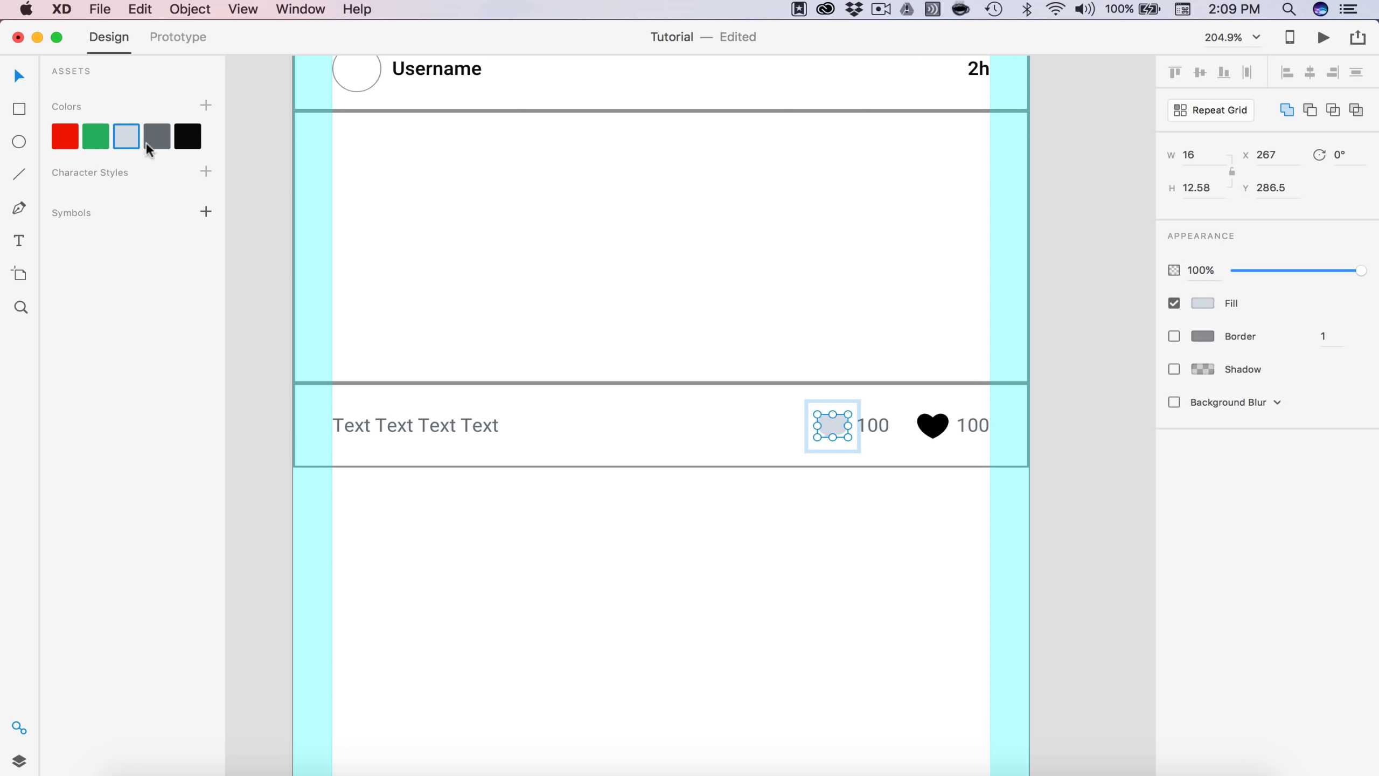
left_click(938, 440)
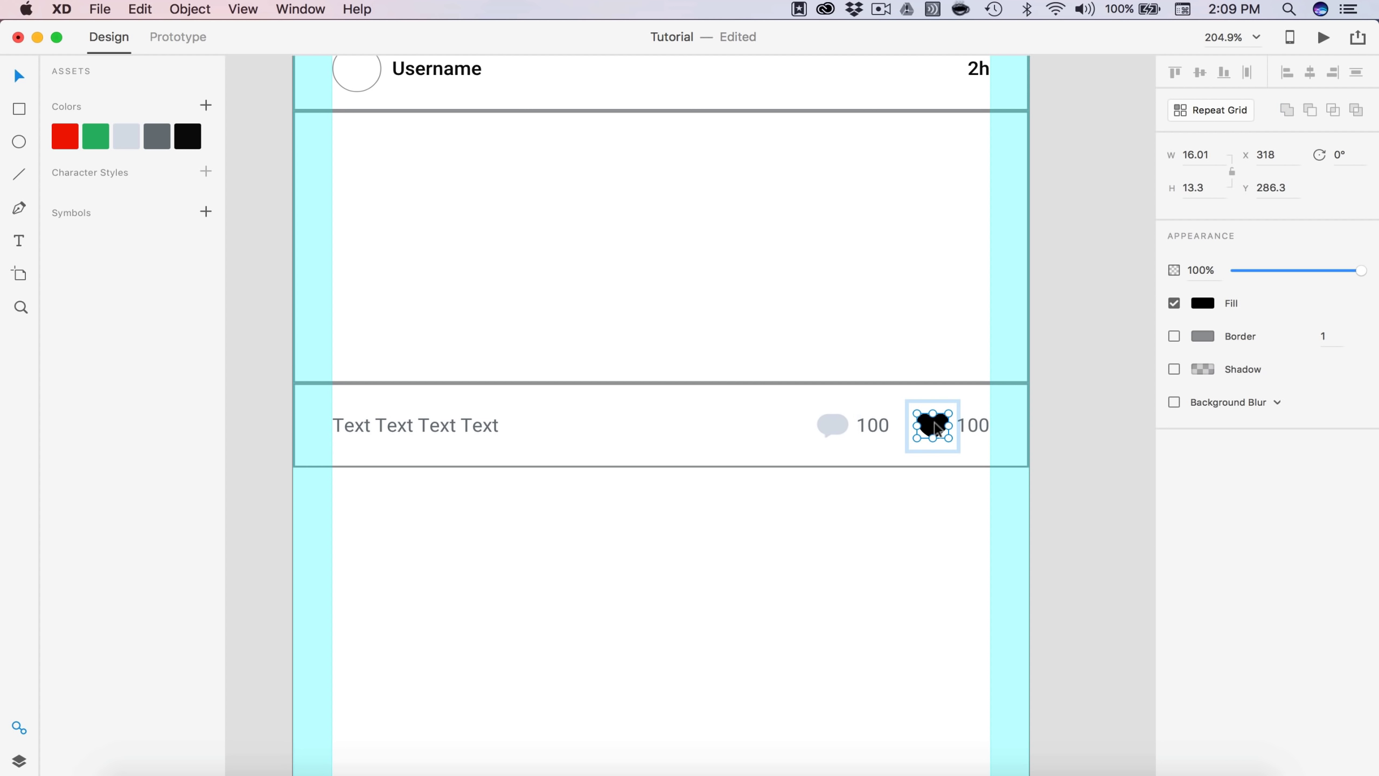
left_click(71, 143)
left_click(1080, 311)
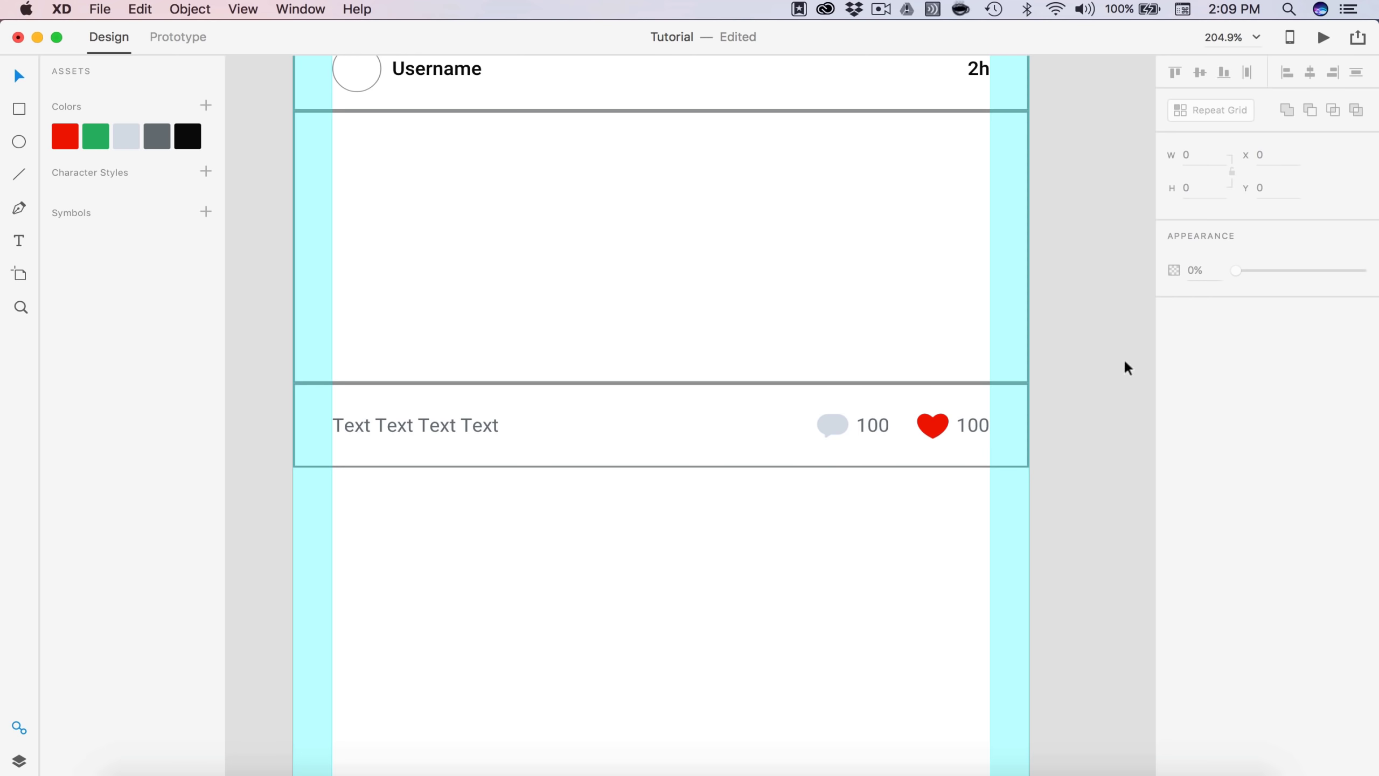
Step: Replace the placeholder caption text with "Hawaii trip was amazing!!"
key("super+minus")
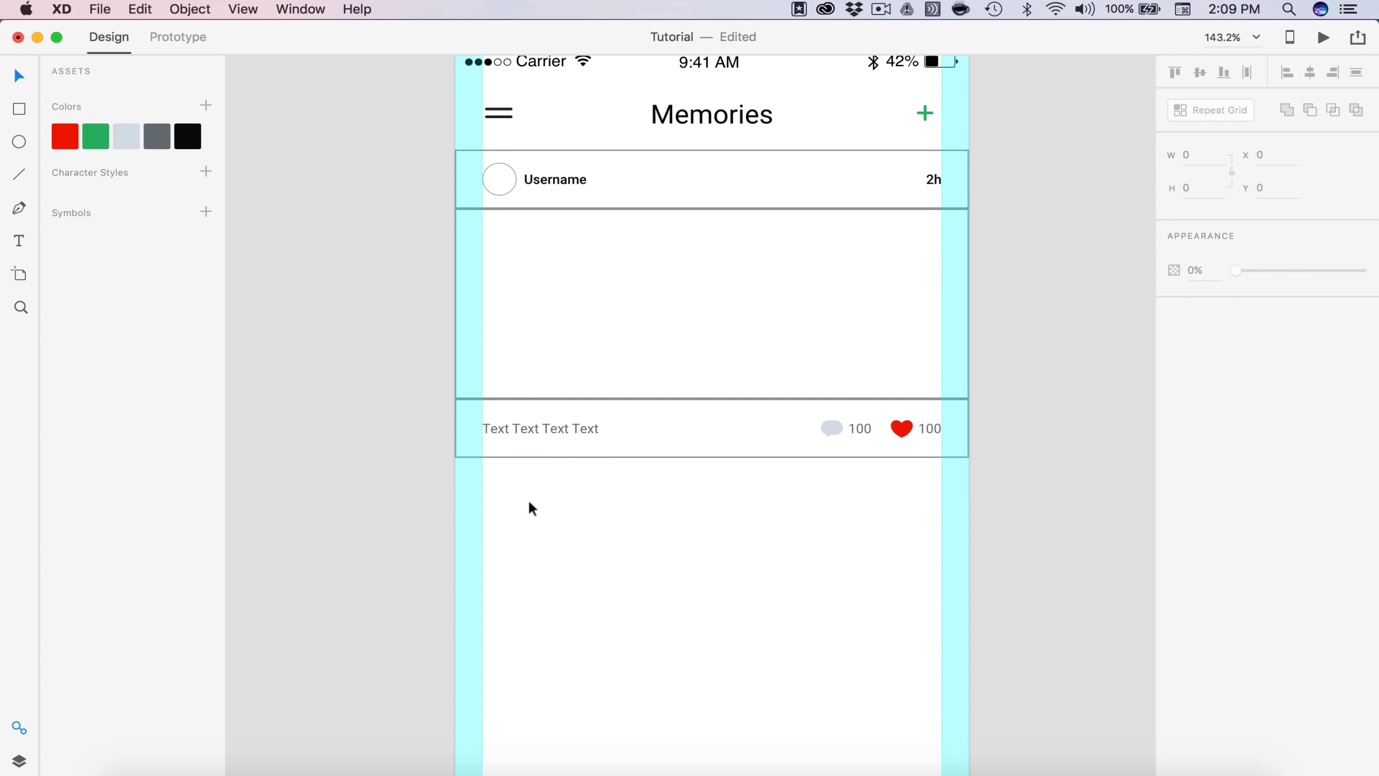
scroll(567, 427, "up", 3)
left_click(551, 425)
double_click(552, 425)
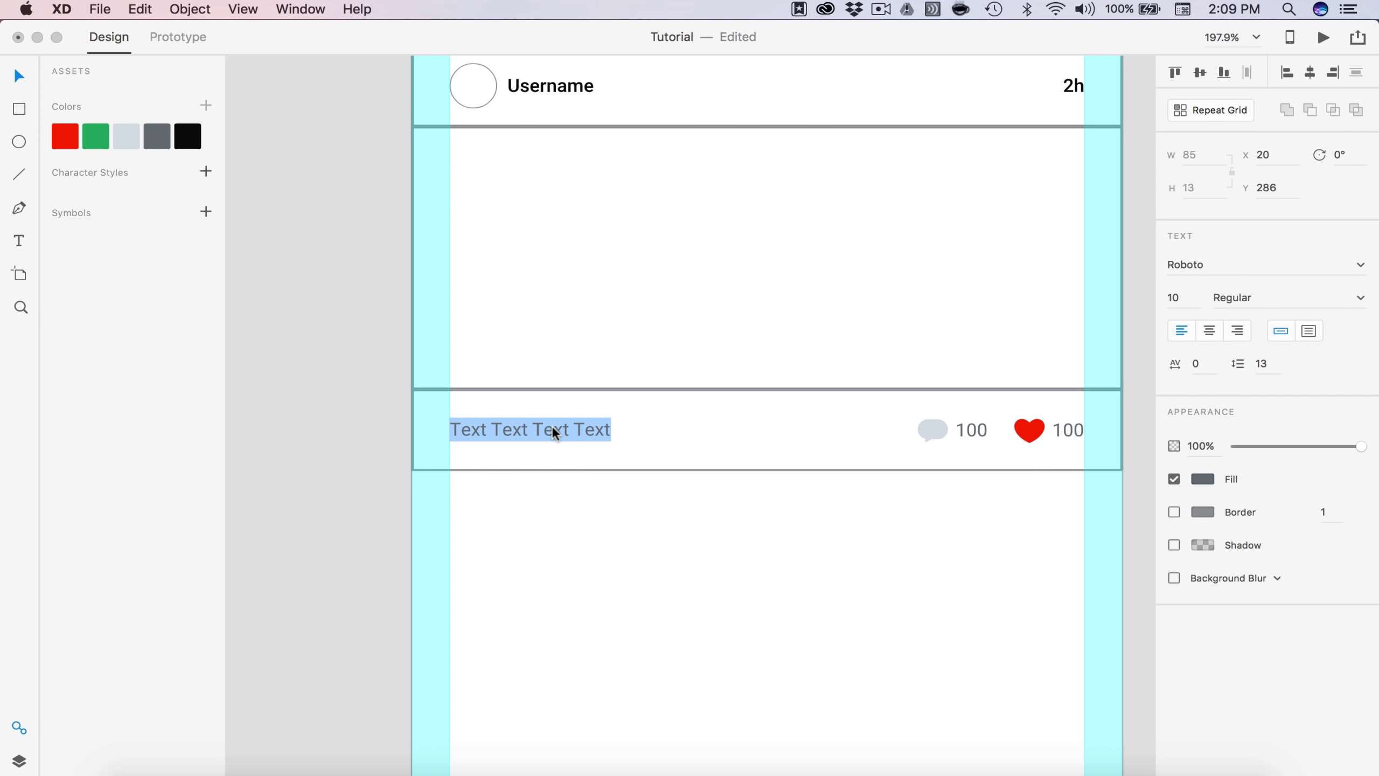
type("Hawa")
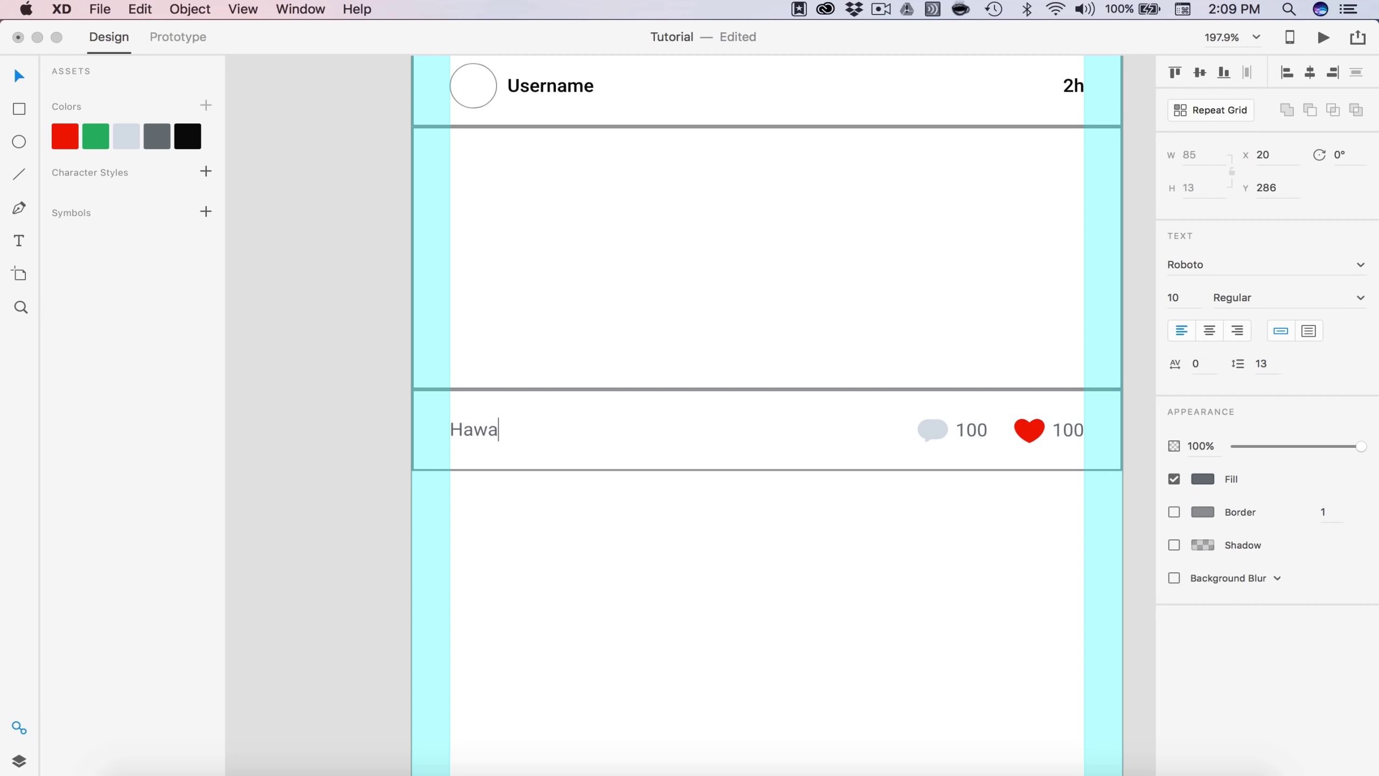
type("ii Trip was amaz")
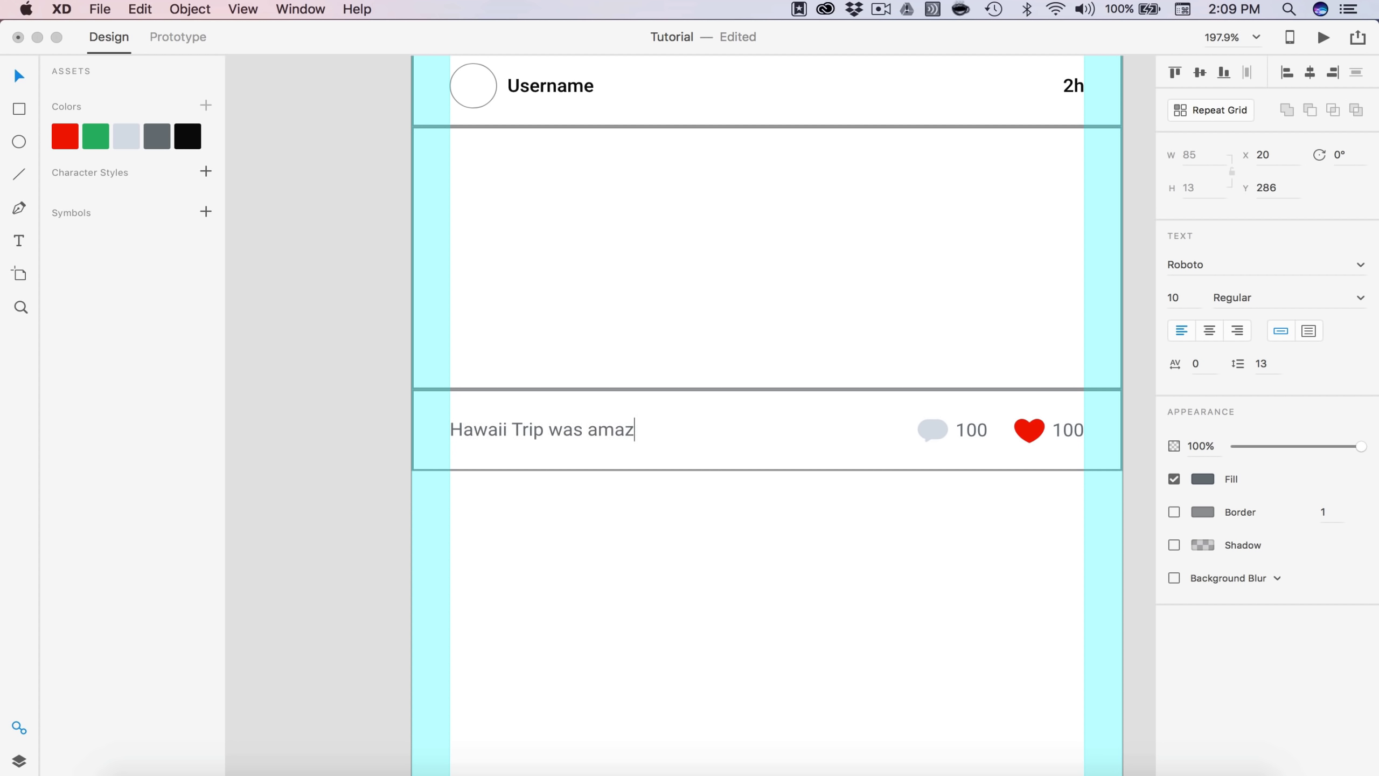
type("iging!!")
key("Escape")
left_click(338, 341)
scroll(338, 344, "down", 2)
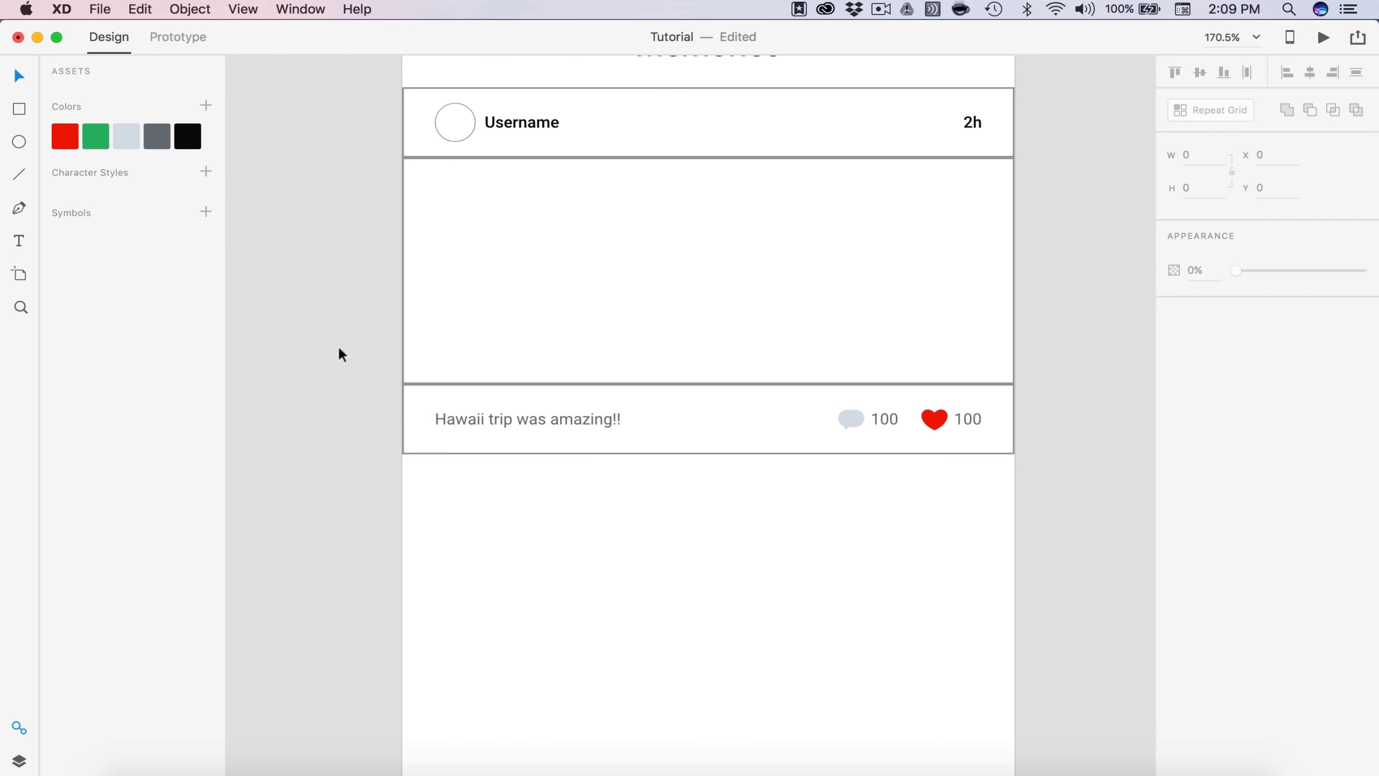
Step: Fill the empty image area with the photo of the woman looking out at the sea
scroll(338, 345, "up", 1)
scroll(954, 336, "down", 3)
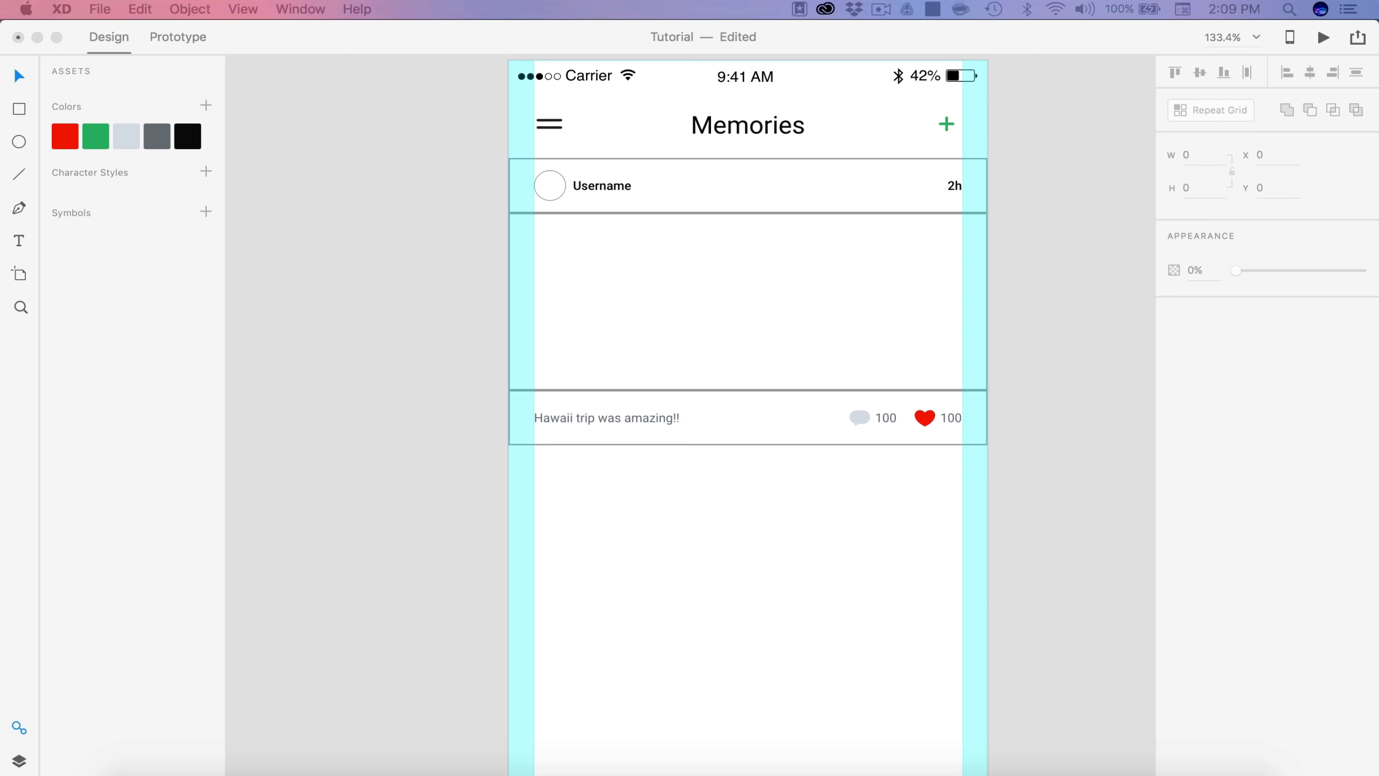
left_click_drag(1377, 347, 861, 309)
left_click(1019, 295)
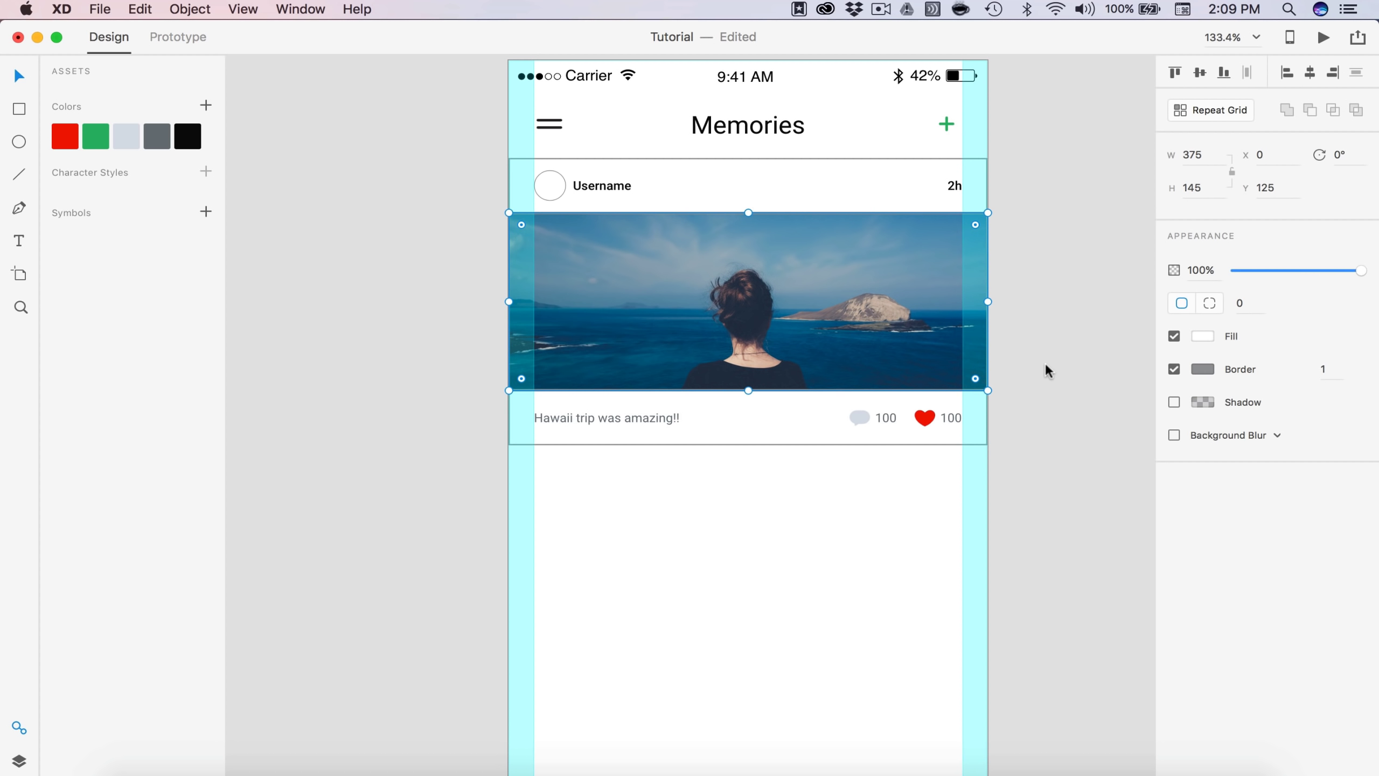
left_click(1051, 349)
Step: Replace the Username placeholder with the sample user's handle, and fill the avatar circle with the portrait photo, without a border
scroll(841, 342, "up", 1)
scroll(637, 247, "up", 3)
double_click(587, 187)
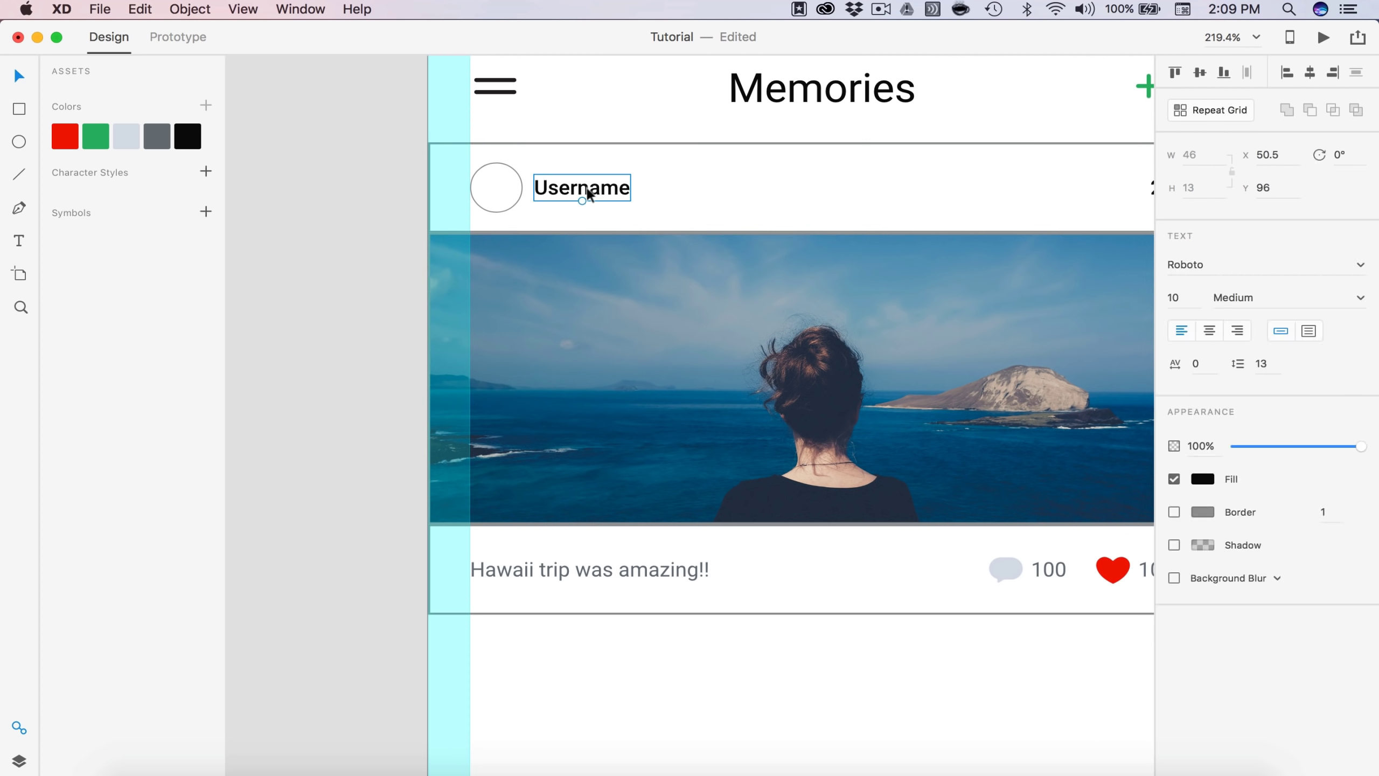
type("Ann_")
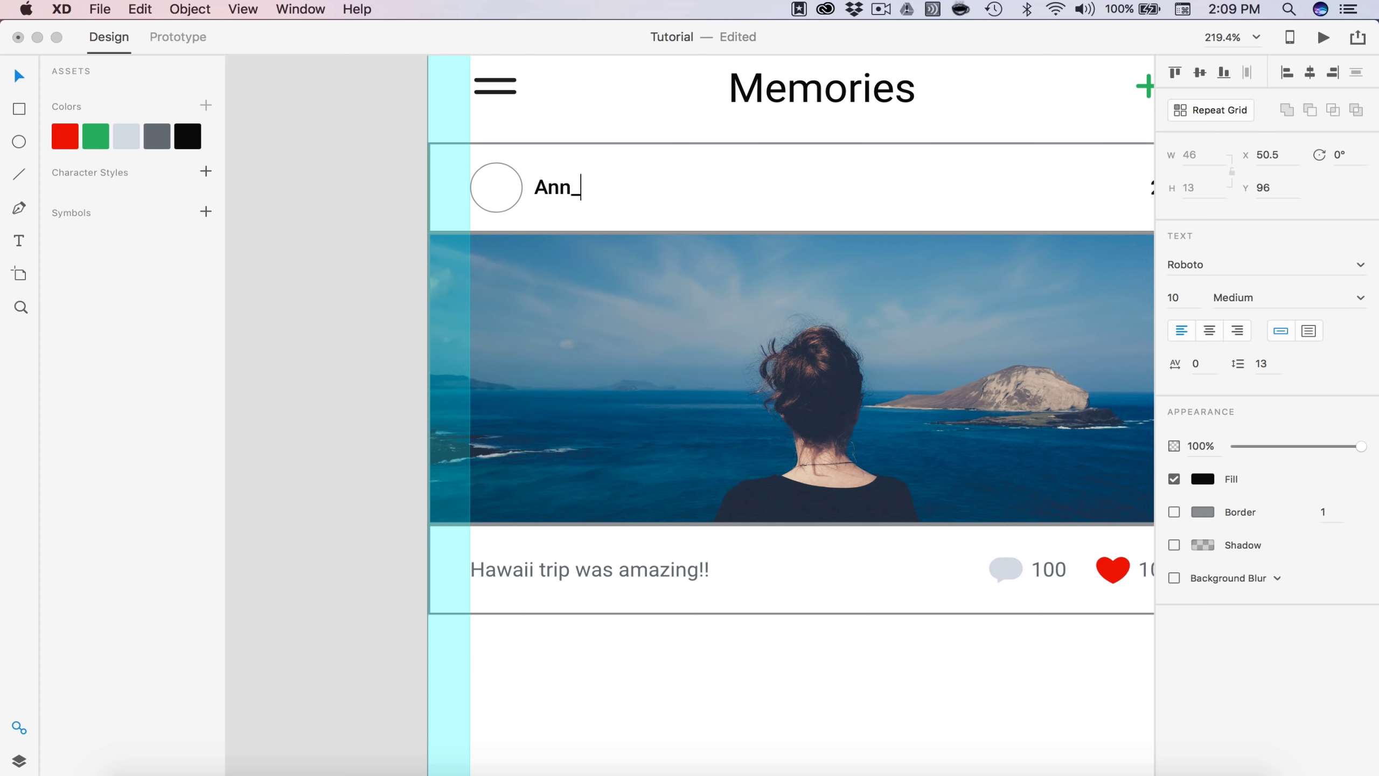
type("2017")
key("Escape")
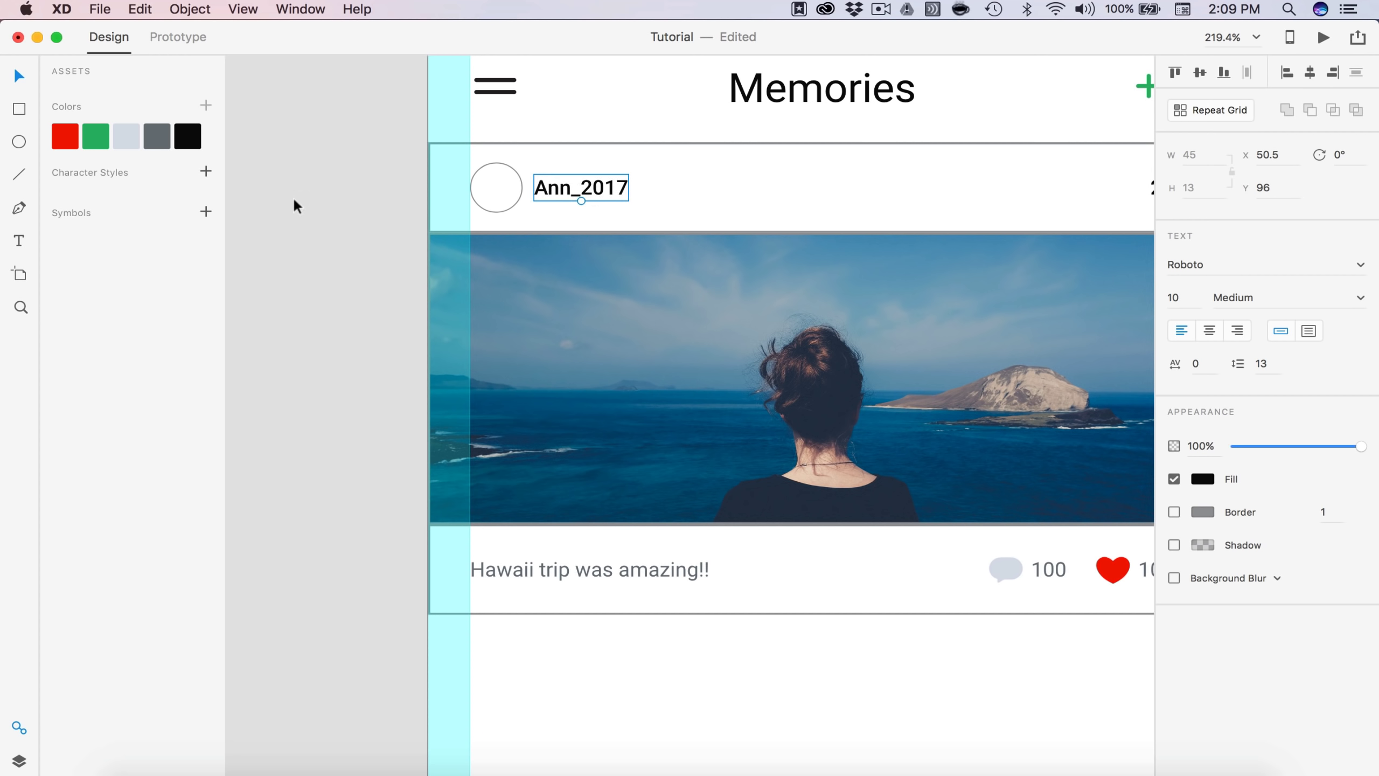
scroll(293, 196, "down", 3)
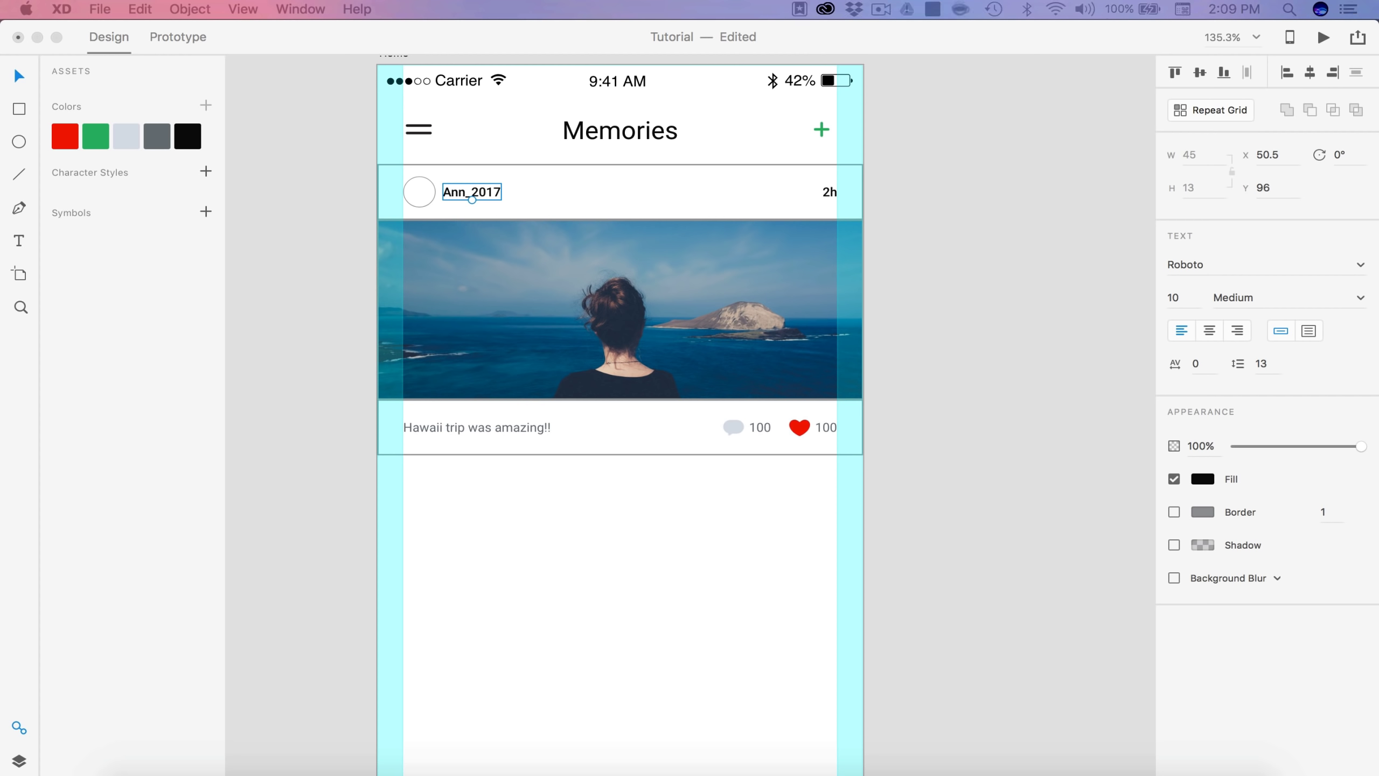
left_click_drag(489, 66, 420, 192)
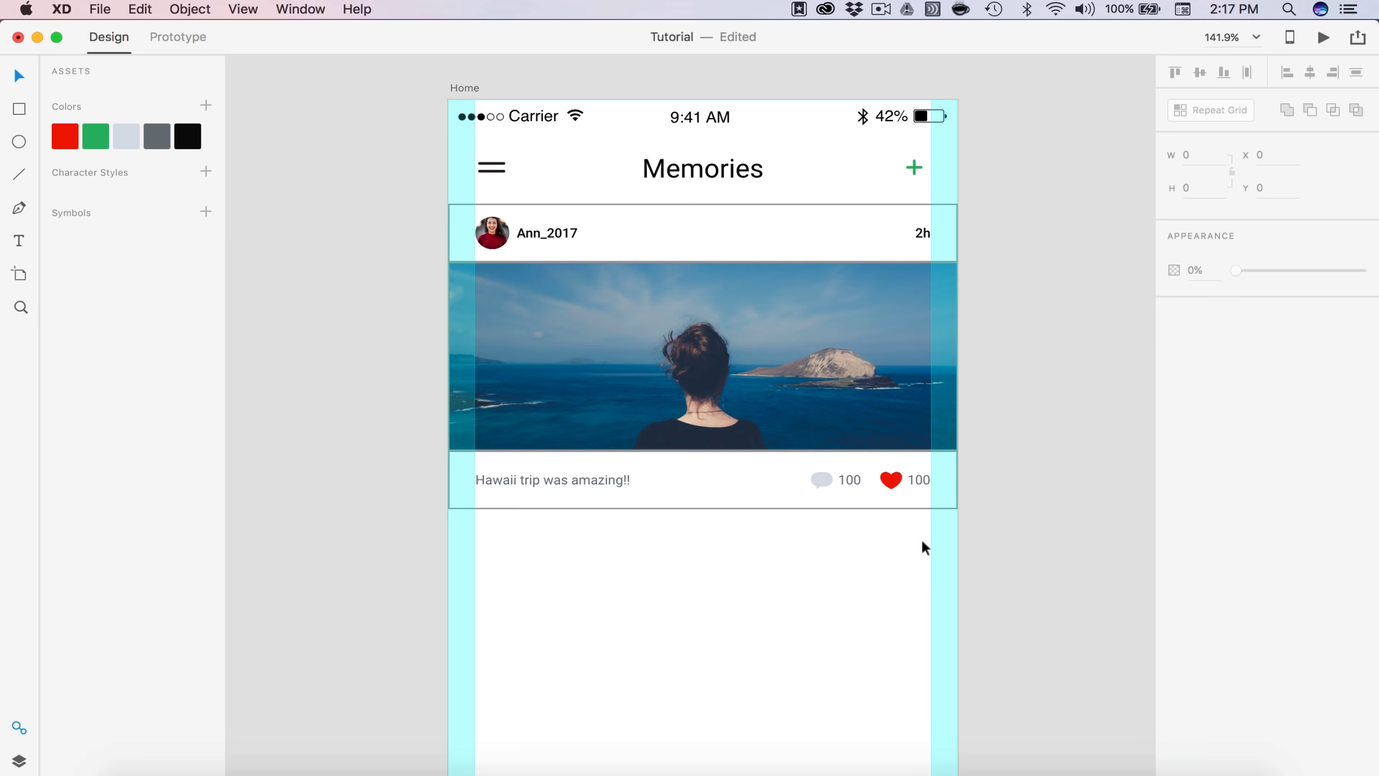
Step: Duplicate the whole post below the original and set it at Y 325, leaving a gap of 10 between them
left_click_drag(925, 548, 385, 238)
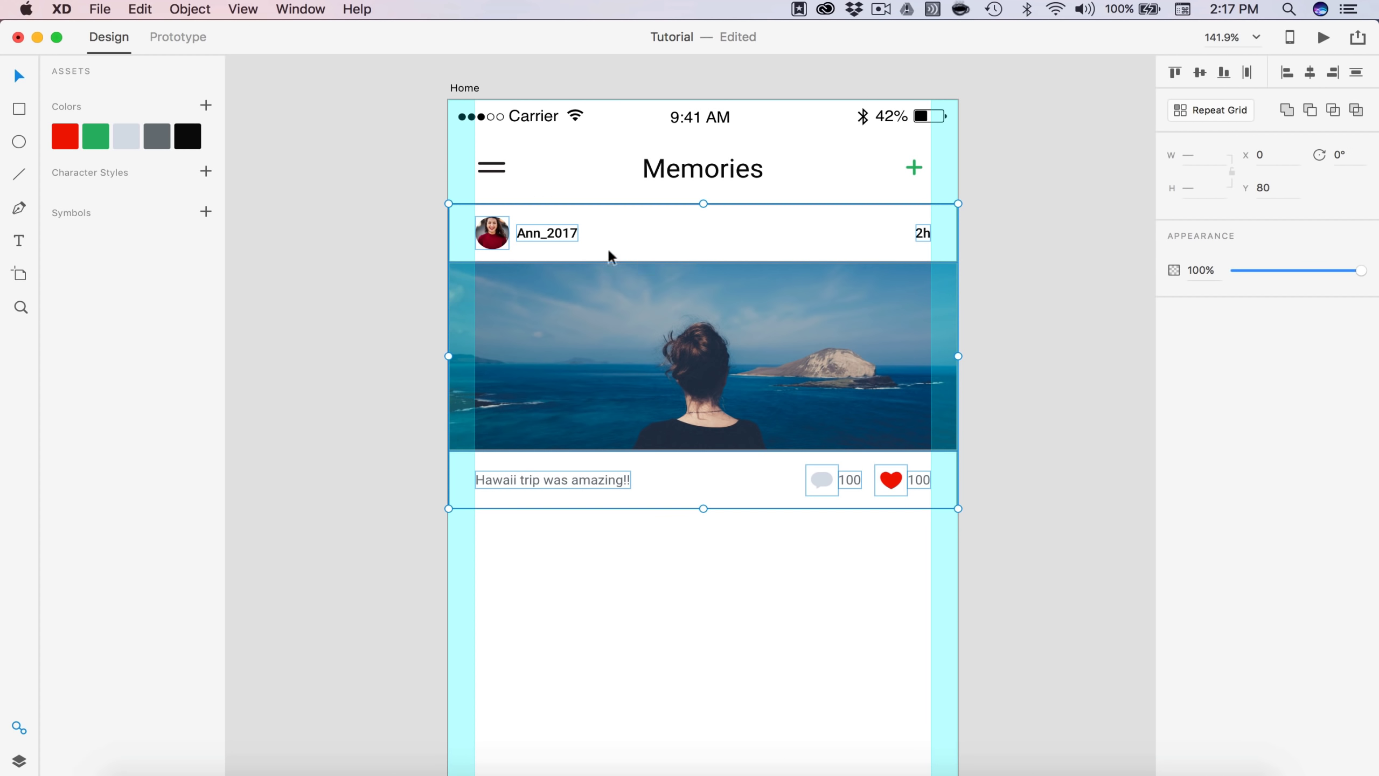
key("super+r")
mouse_move(742, 528)
left_mouse_down()
mouse_move(741, 557)
mouse_move(738, 540)
left_mouse_up()
scroll(739, 540, "up", 2)
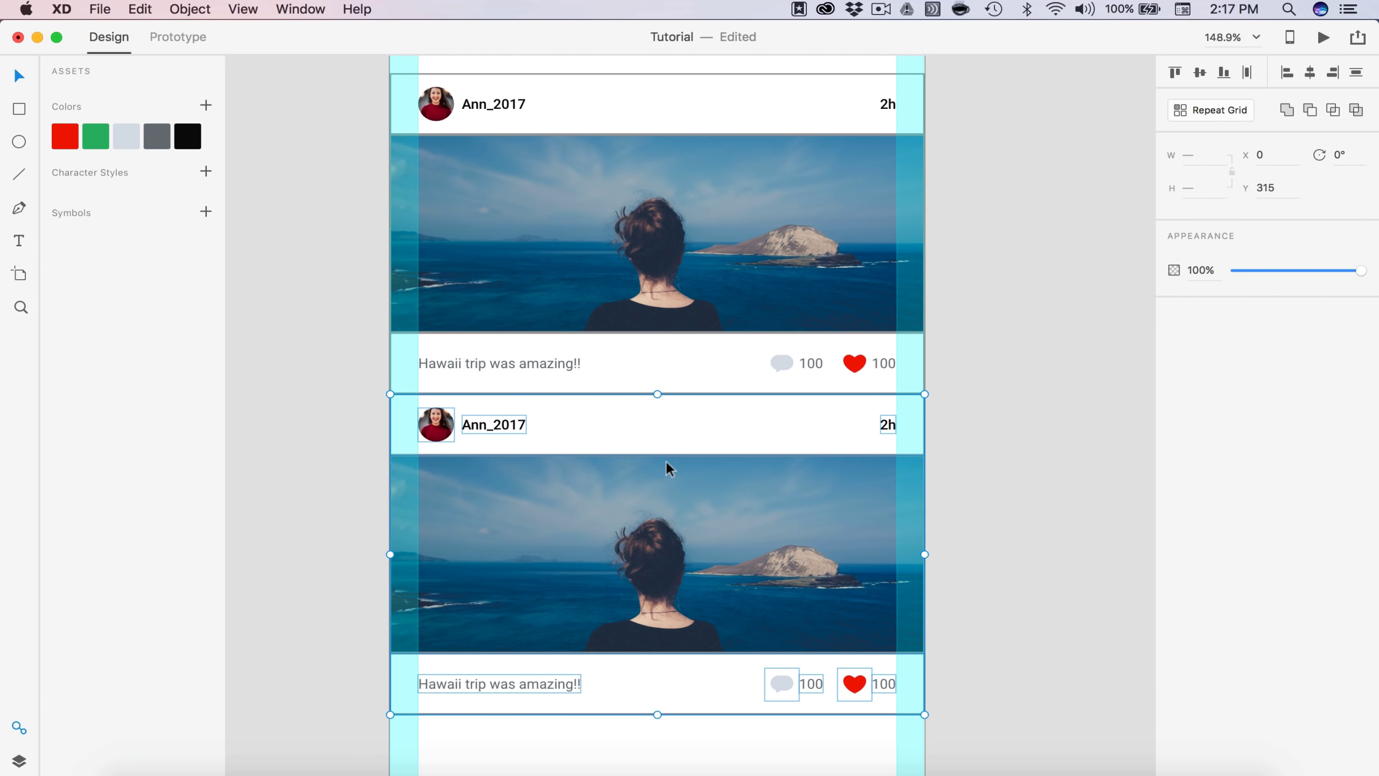
key("shift+Down")
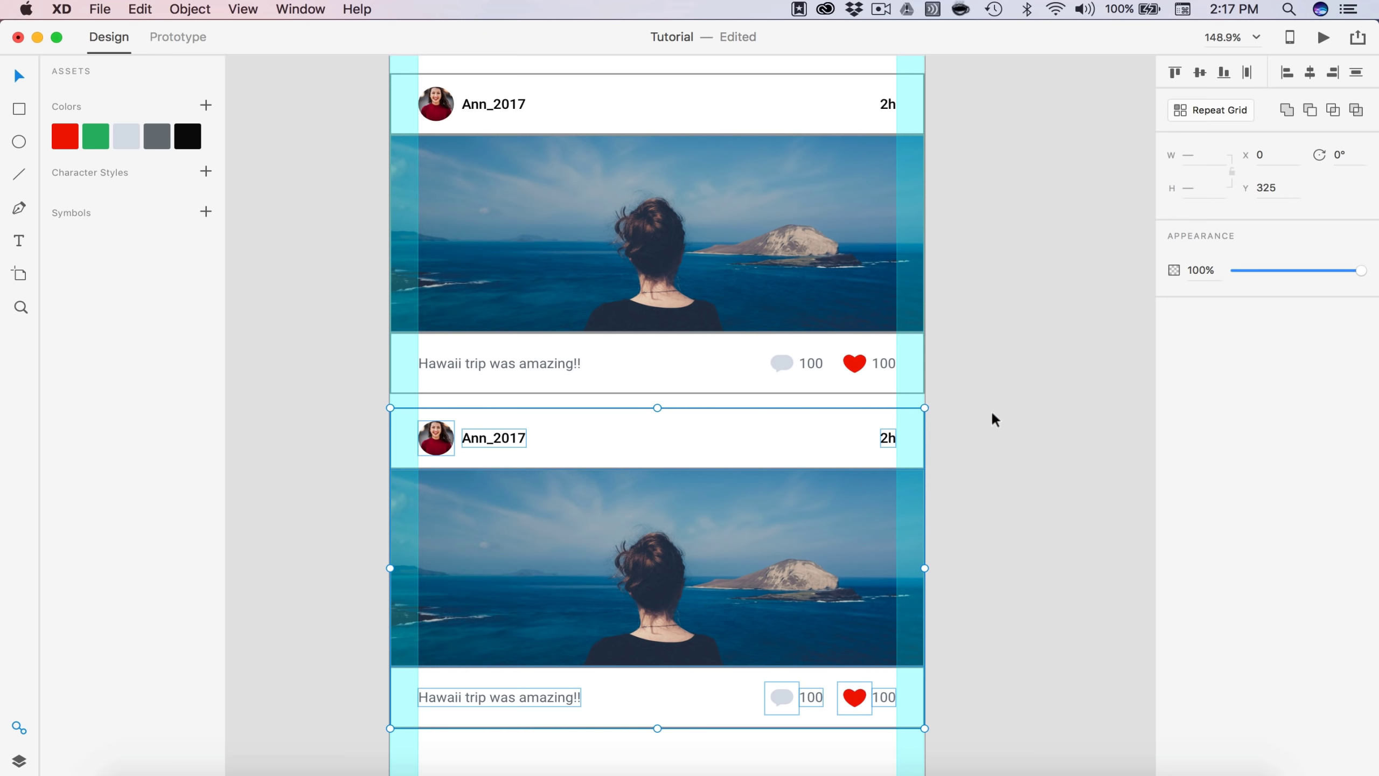
left_click(1002, 461)
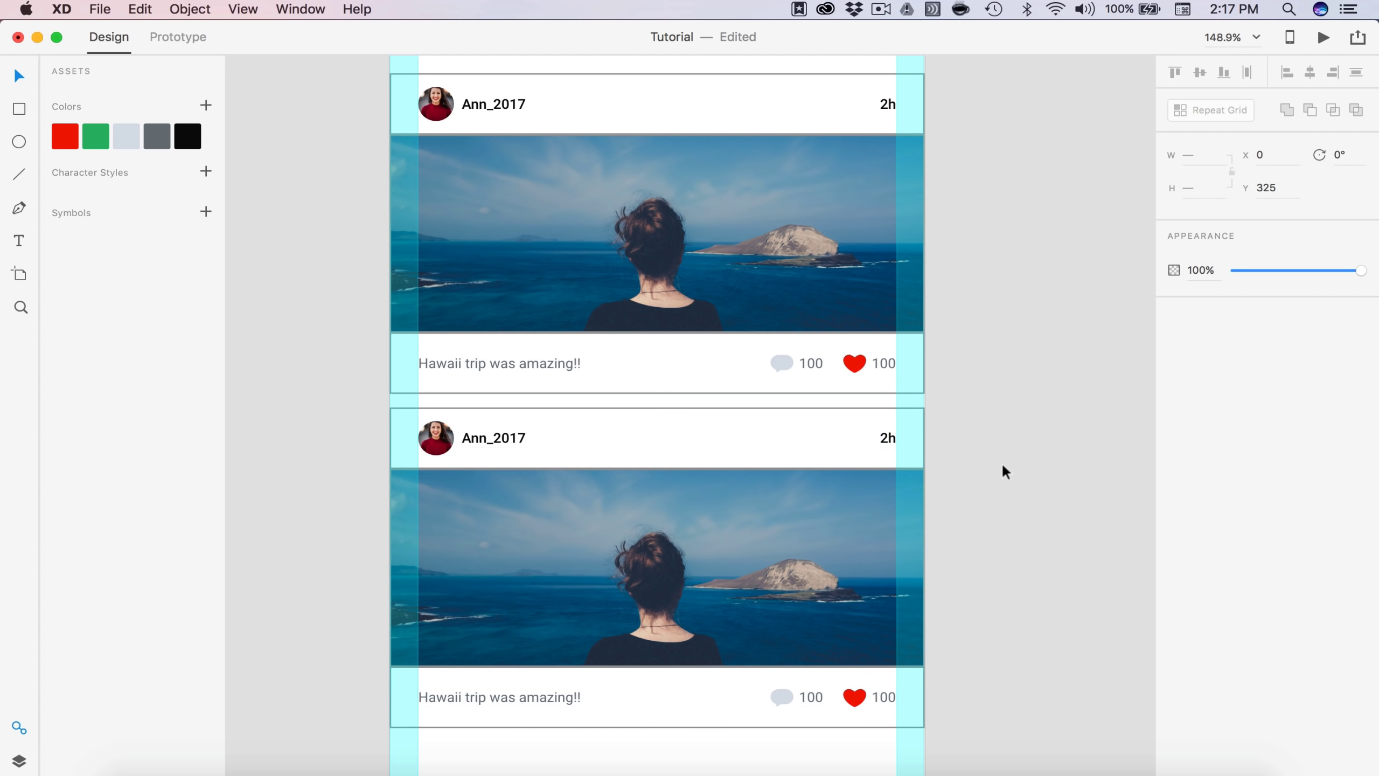
Step: Remove the borders from the user row and caption row rectangles of both posts
scroll(989, 418, "up", 4)
scroll(989, 423, "down", 2)
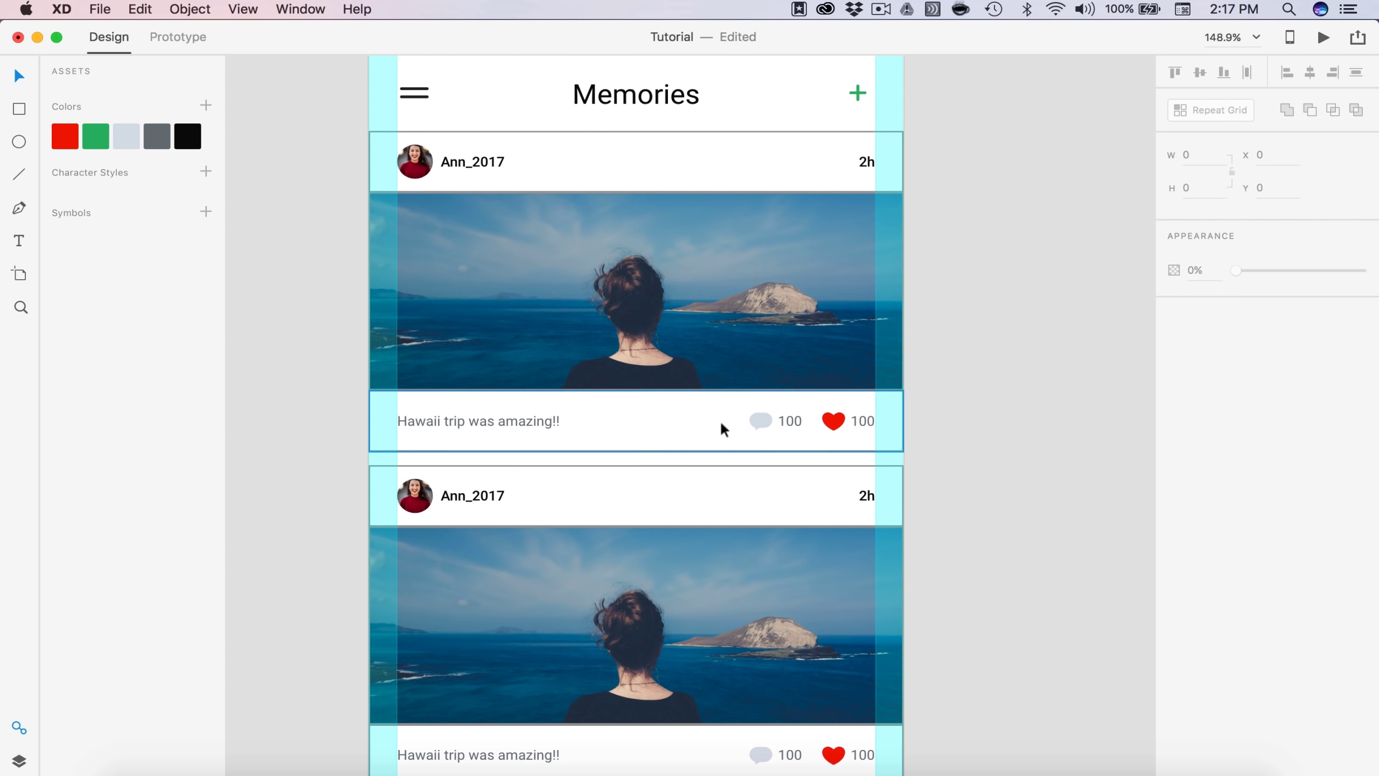
left_click(720, 423)
left_click(679, 166)
left_click(659, 478)
scroll(659, 478, "down", 5)
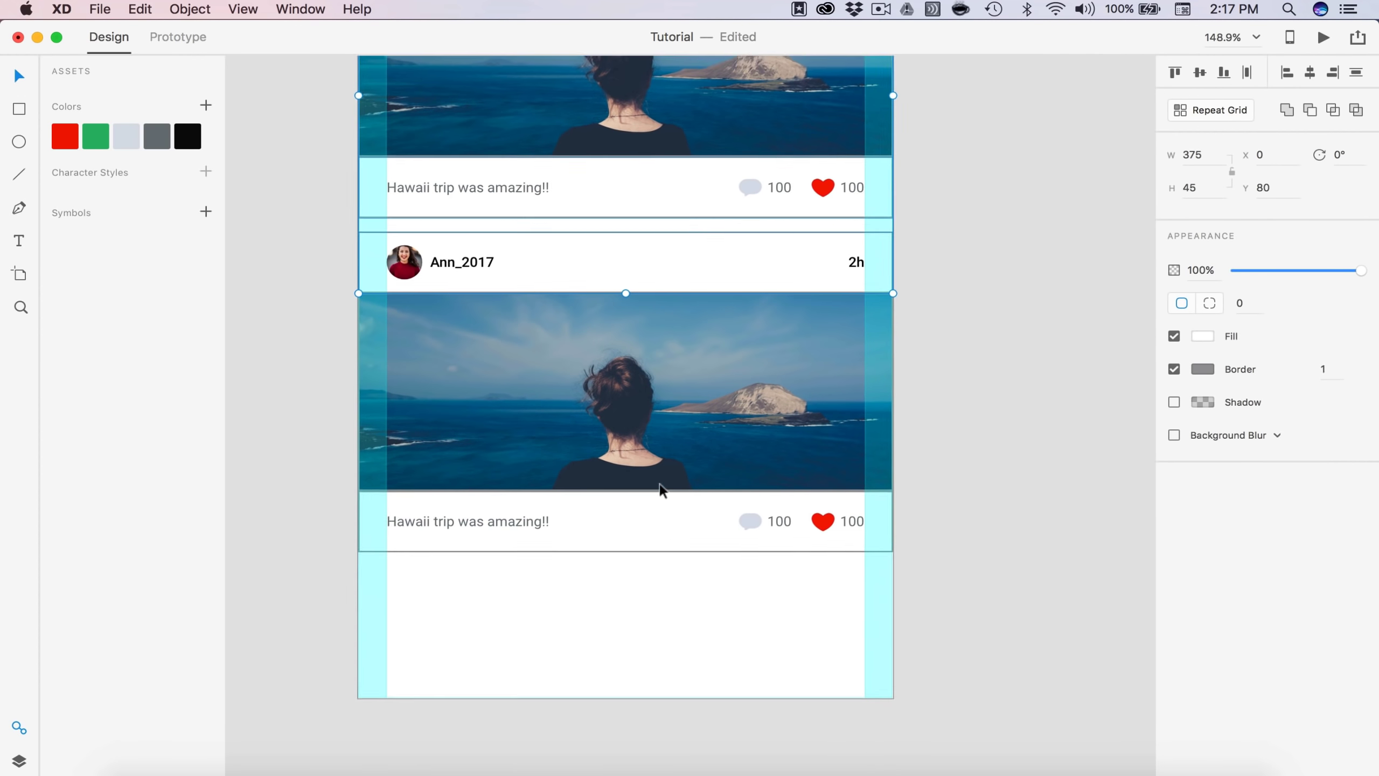
left_click(1171, 369)
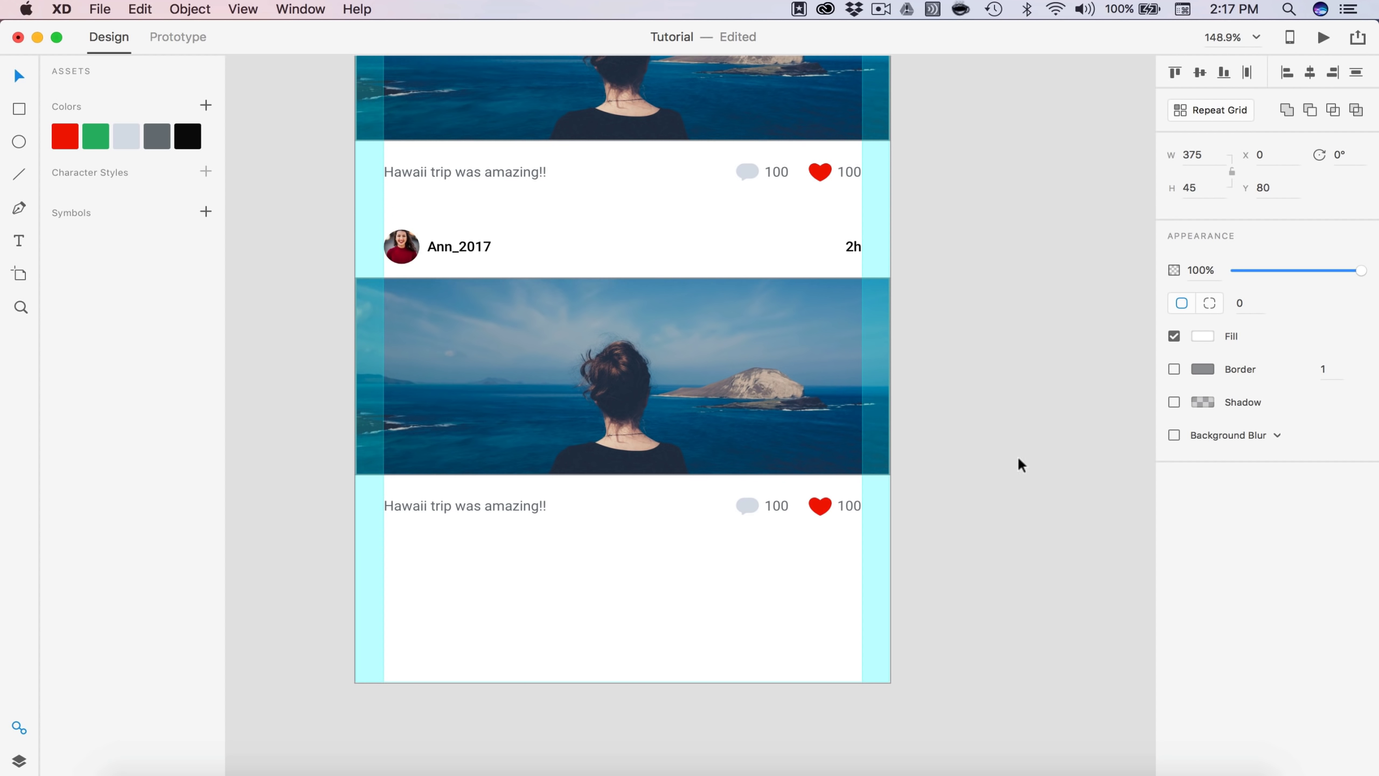
Step: Remove the borders from the photo rectangles of both posts
scroll(981, 450, "up", 2)
left_click(836, 369)
left_click(803, 157, "shift")
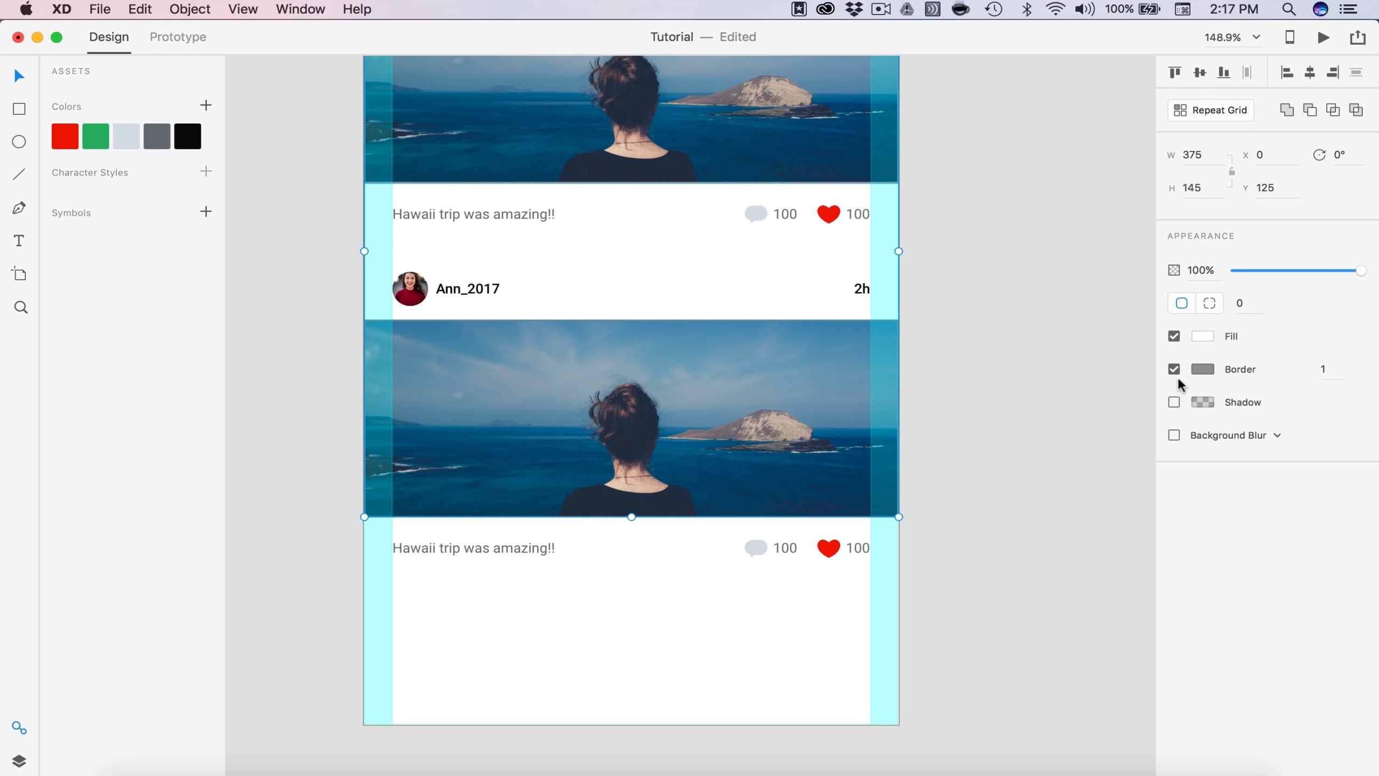
left_click(990, 421)
Step: Draw a horizontal divider line 375 wide under the header at Y 80.5 and give it the saved light grey
scroll(991, 421, "up", 8)
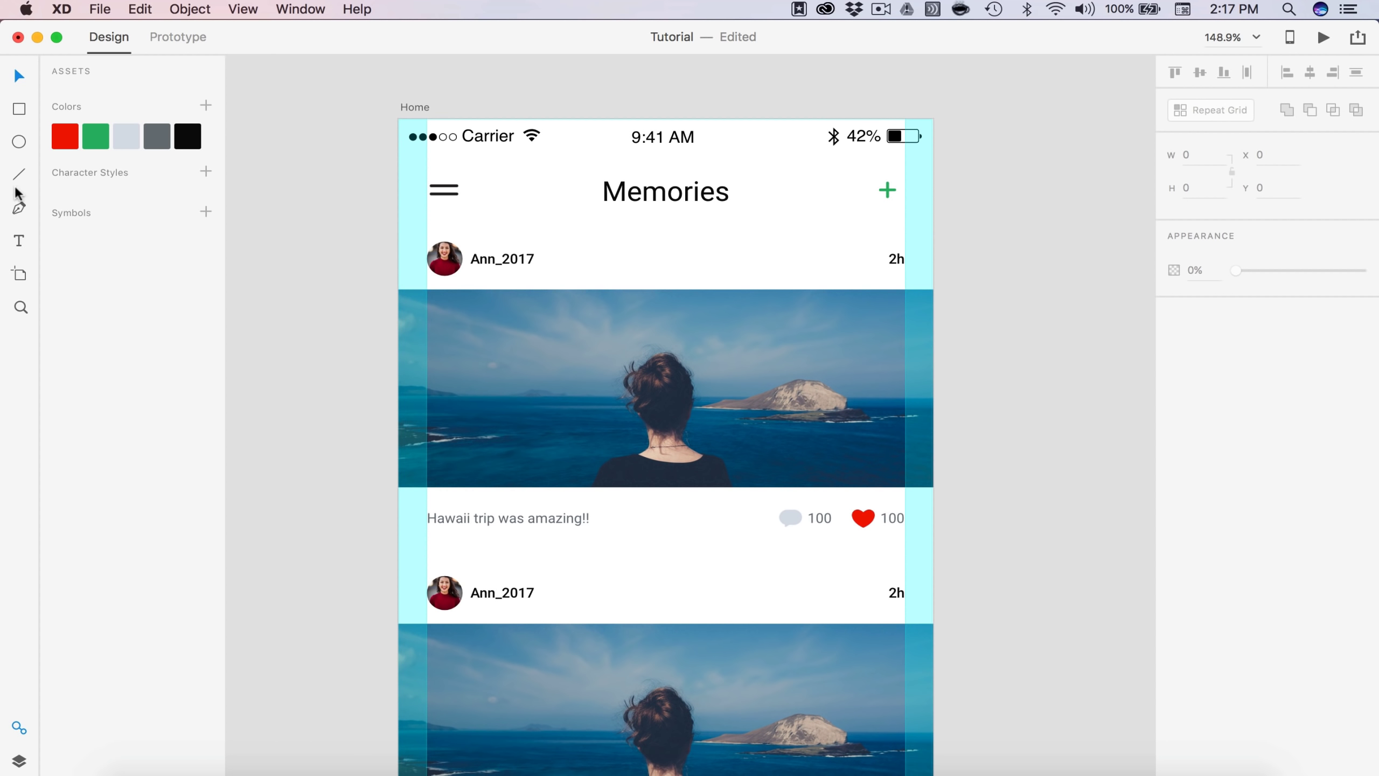
scroll(380, 241, "up", 3)
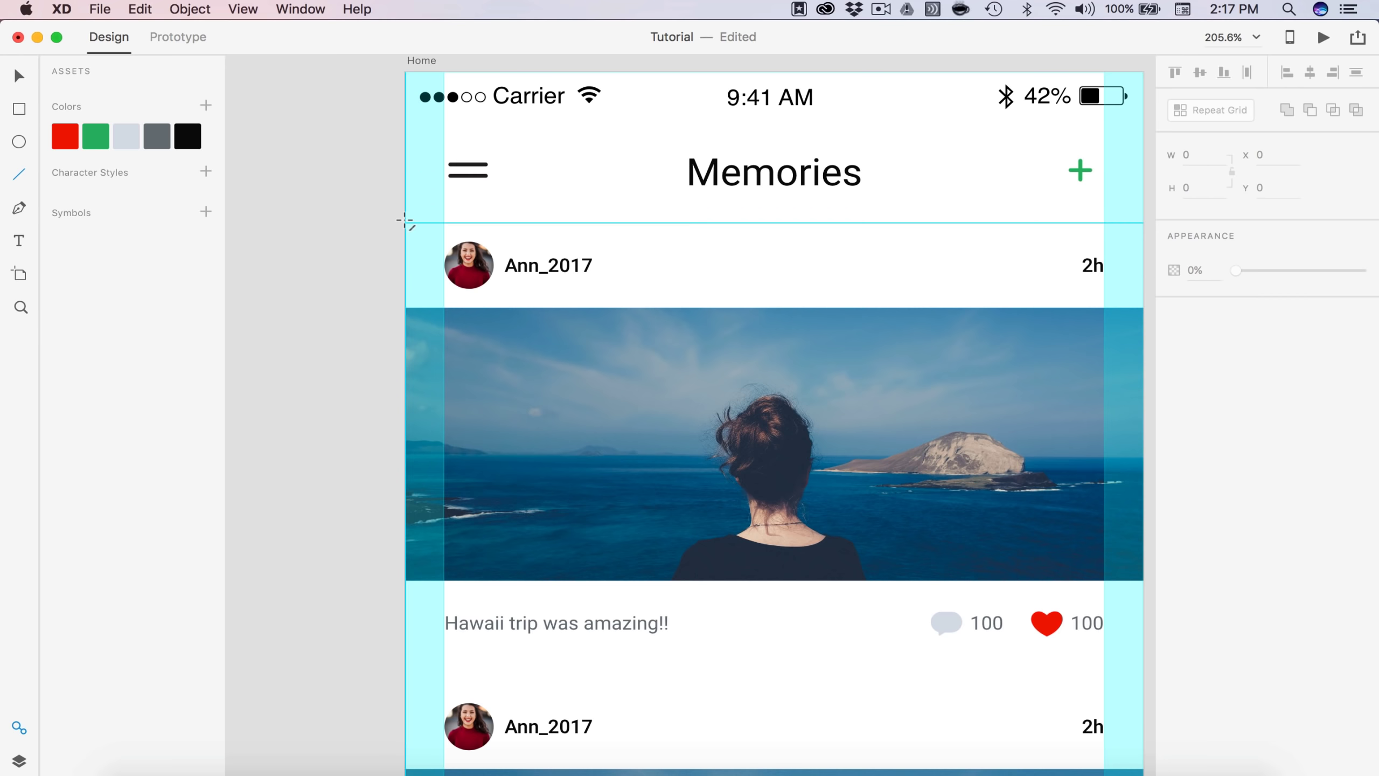
mouse_move(425, 228)
left_mouse_down()
mouse_move(972, 239)
mouse_move(1140, 227)
left_mouse_up()
key("v")
left_click(126, 142)
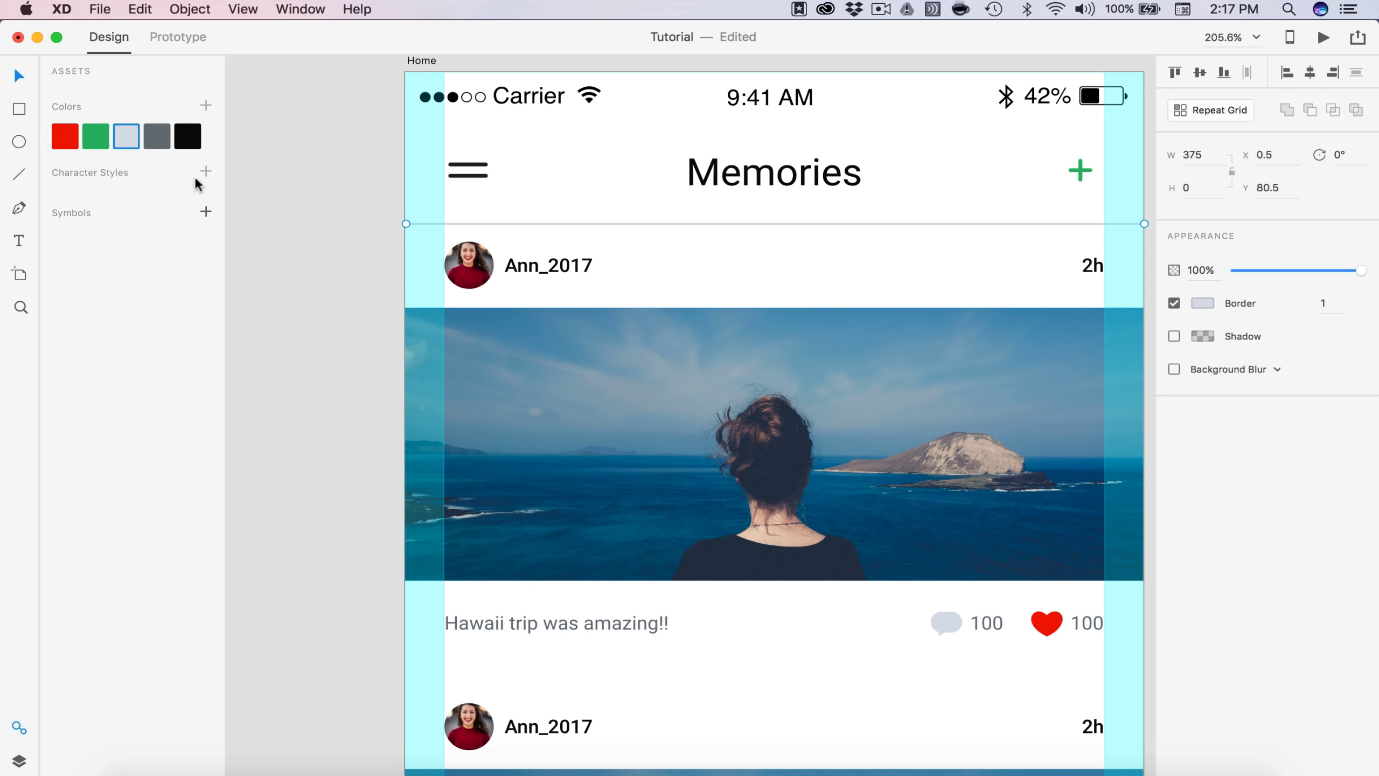
Step: Copy the header divider line down to the top edge of the second post, at Y 325.5
scroll(299, 220, "down", 3)
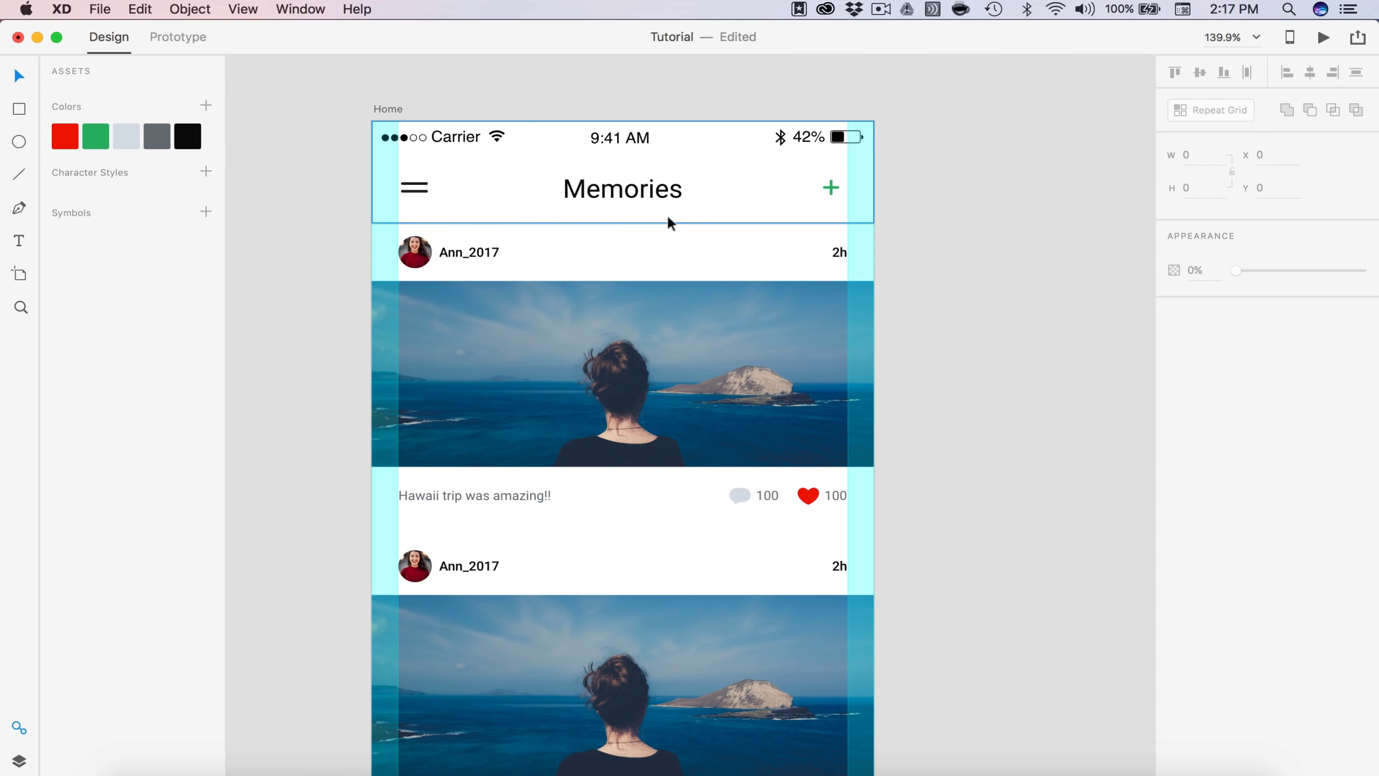
left_click_drag(668, 223, 680, 538)
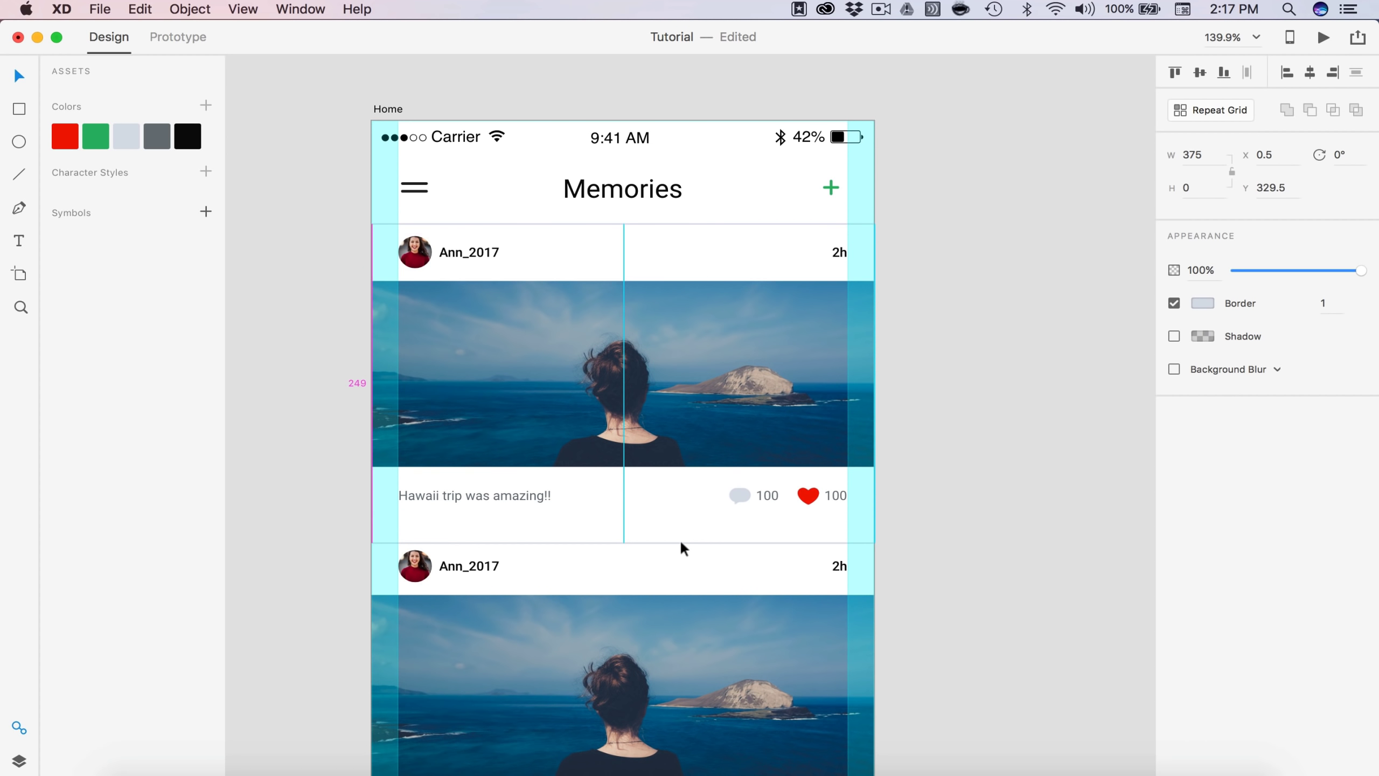
scroll(679, 534, "up", 3)
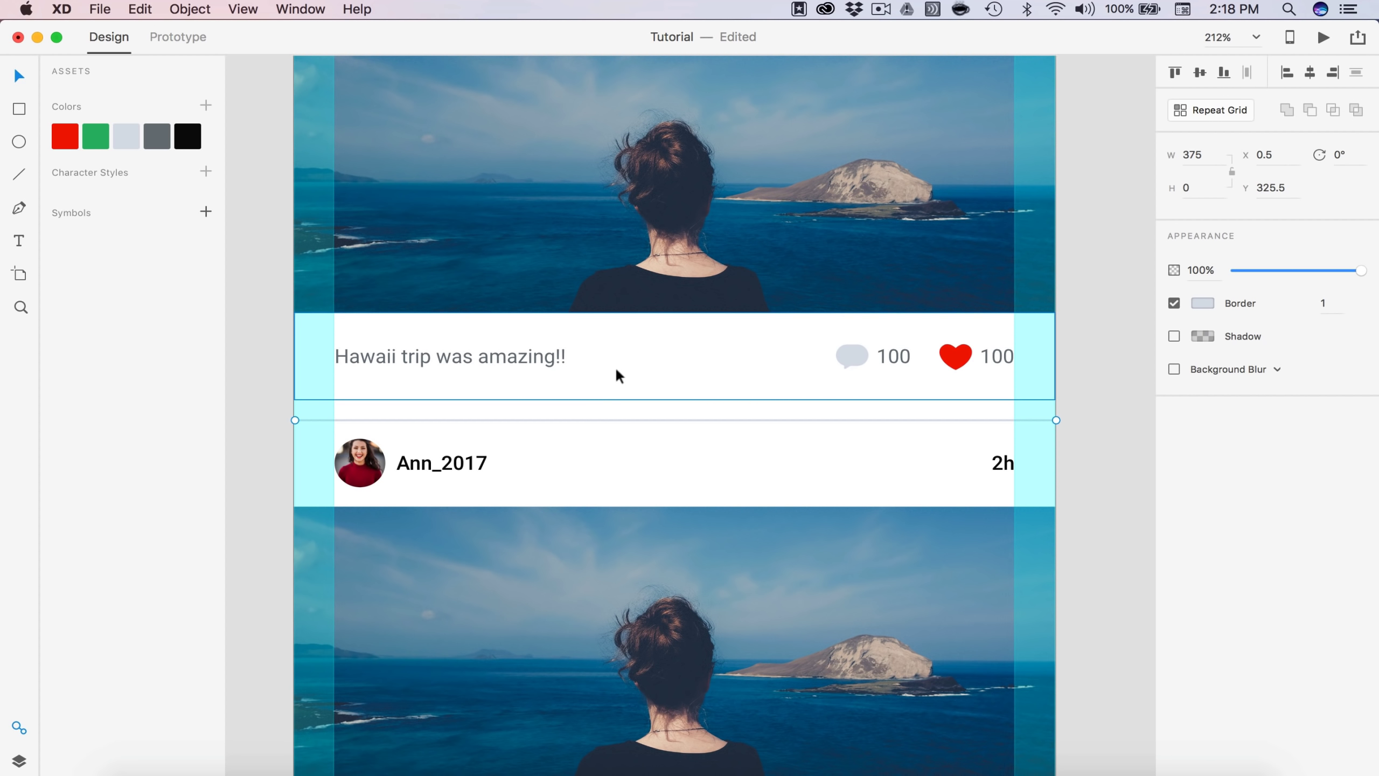
Step: Extend the Home artboard's height downward to make room for more posts
scroll(629, 373, "down", 5)
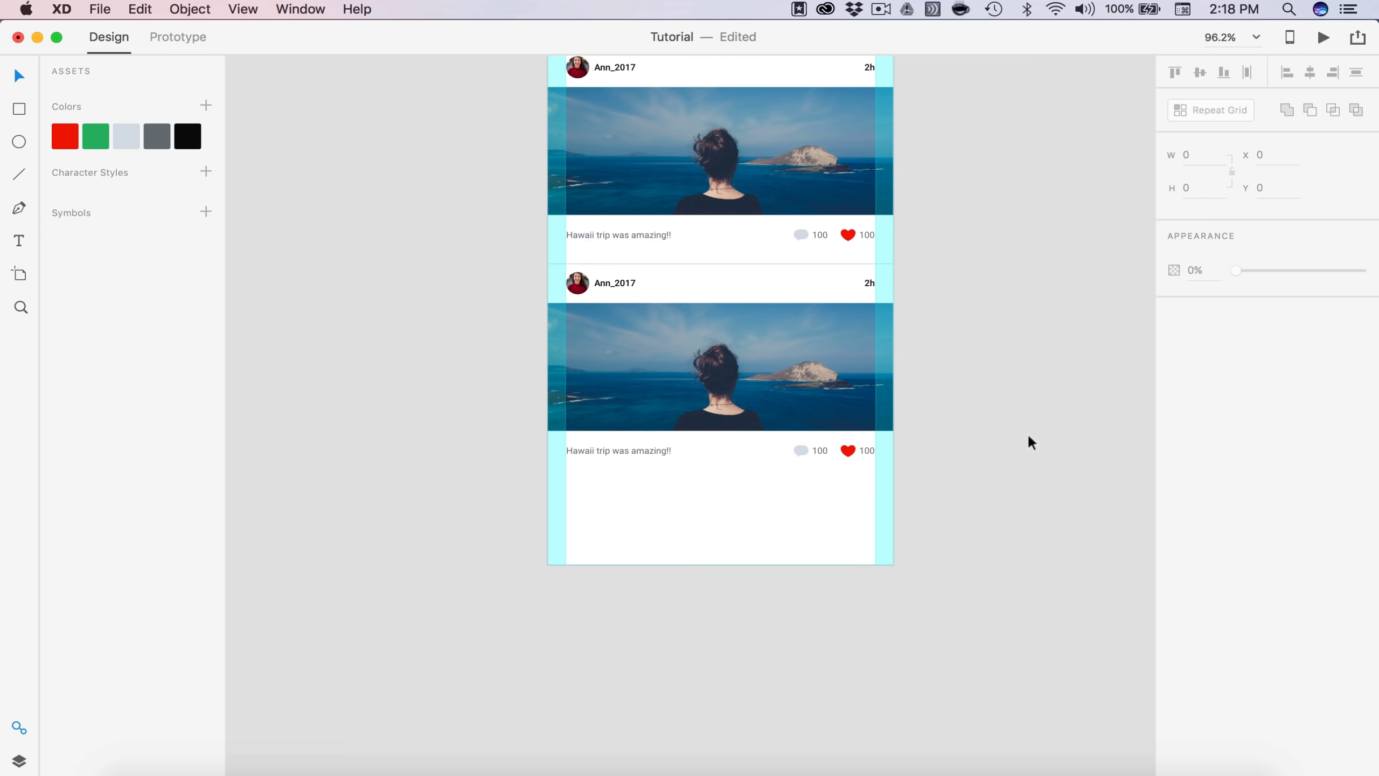
scroll(877, 494, "down", 3)
left_click(852, 476)
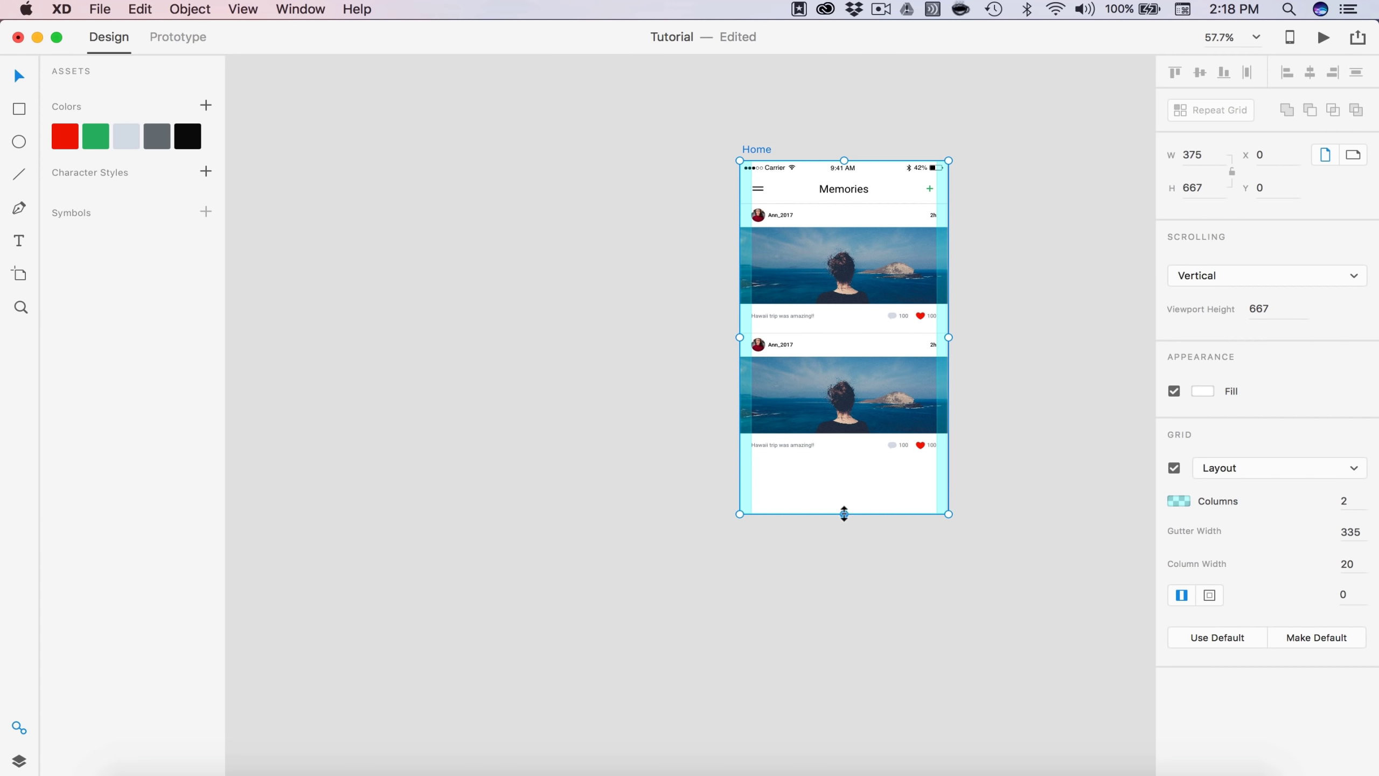
left_click_drag(844, 513, 866, 774)
Step: Duplicate the whole second post and place the copy below it at Y 570
left_click_drag(939, 489, 746, 341)
scroll(686, 258, "up", 5)
key("super+d")
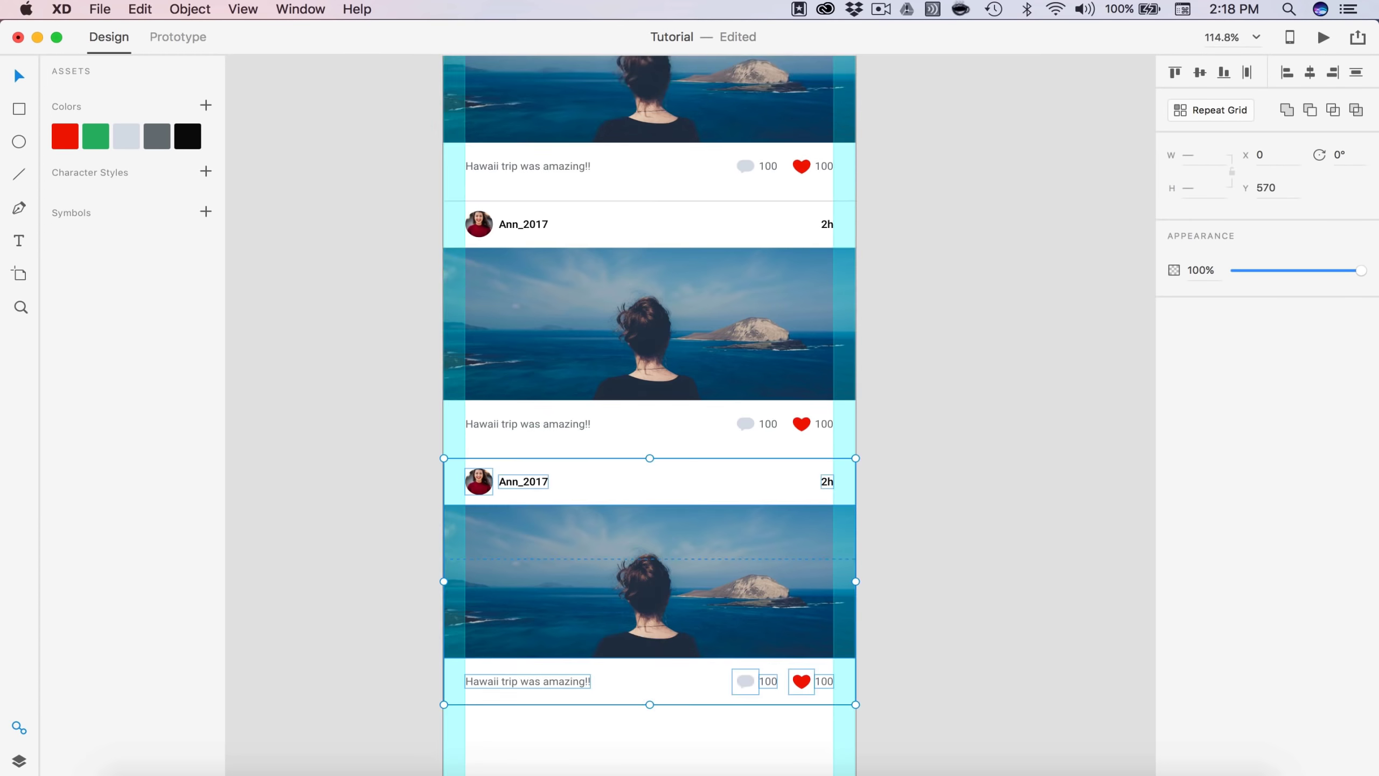
scroll(712, 376, "up", 1)
scroll(712, 376, "down", 3)
left_click_drag(637, 539, 636, 520)
Step: Add a fourth copy of the post below the third, with divider lines separating the posts
scroll(637, 521, "up", 5)
left_click_drag(636, 582, 636, 705)
left_click(633, 708)
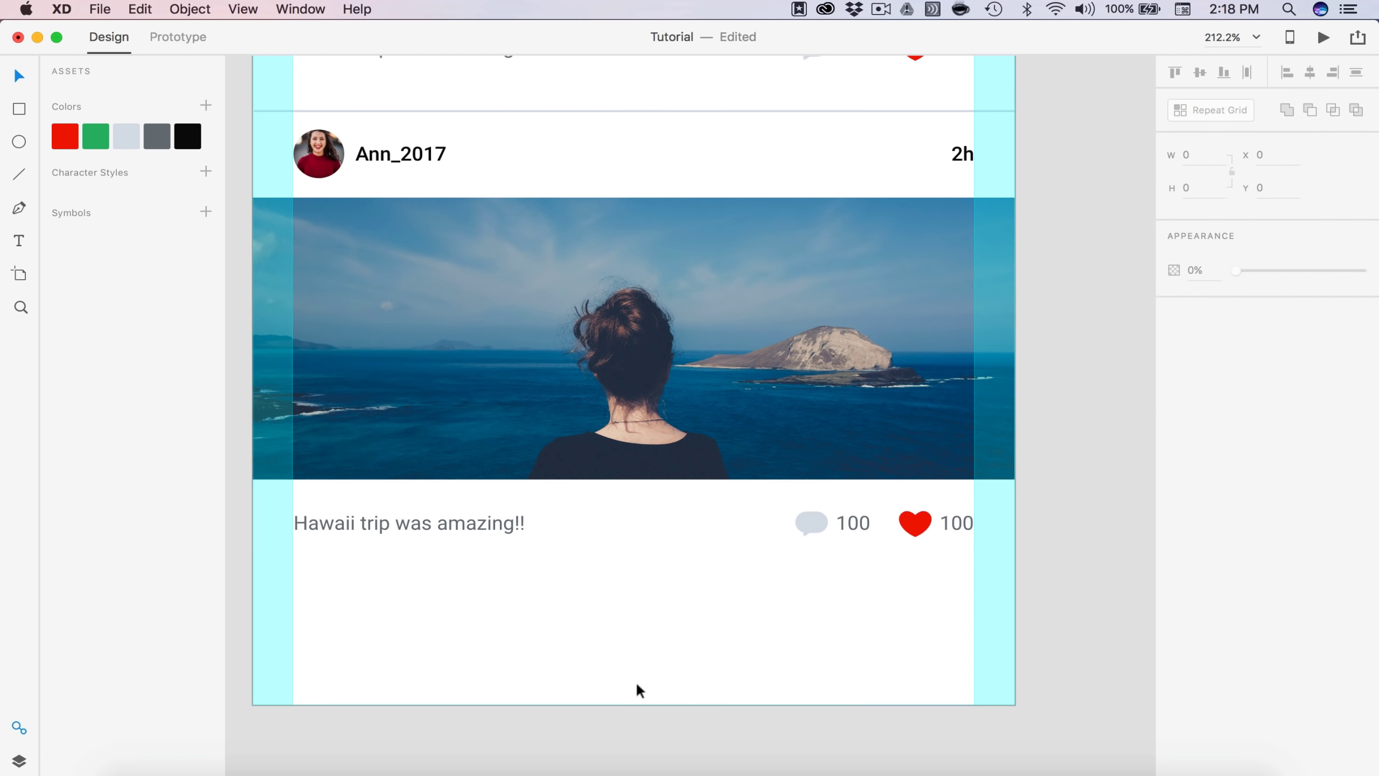
Step: Look over the Home screen from the header down to the last post
scroll(632, 703, "down", 5)
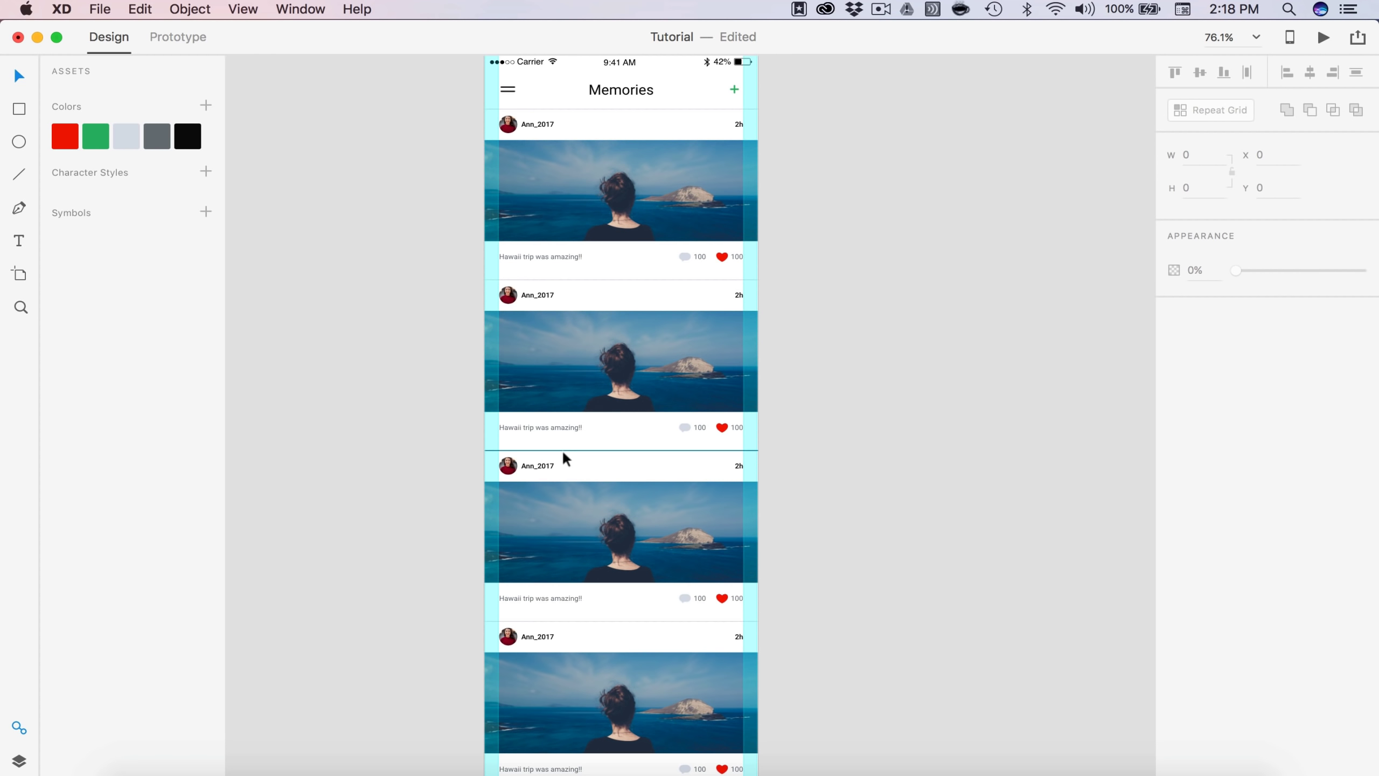
scroll(562, 459, "up", 3)
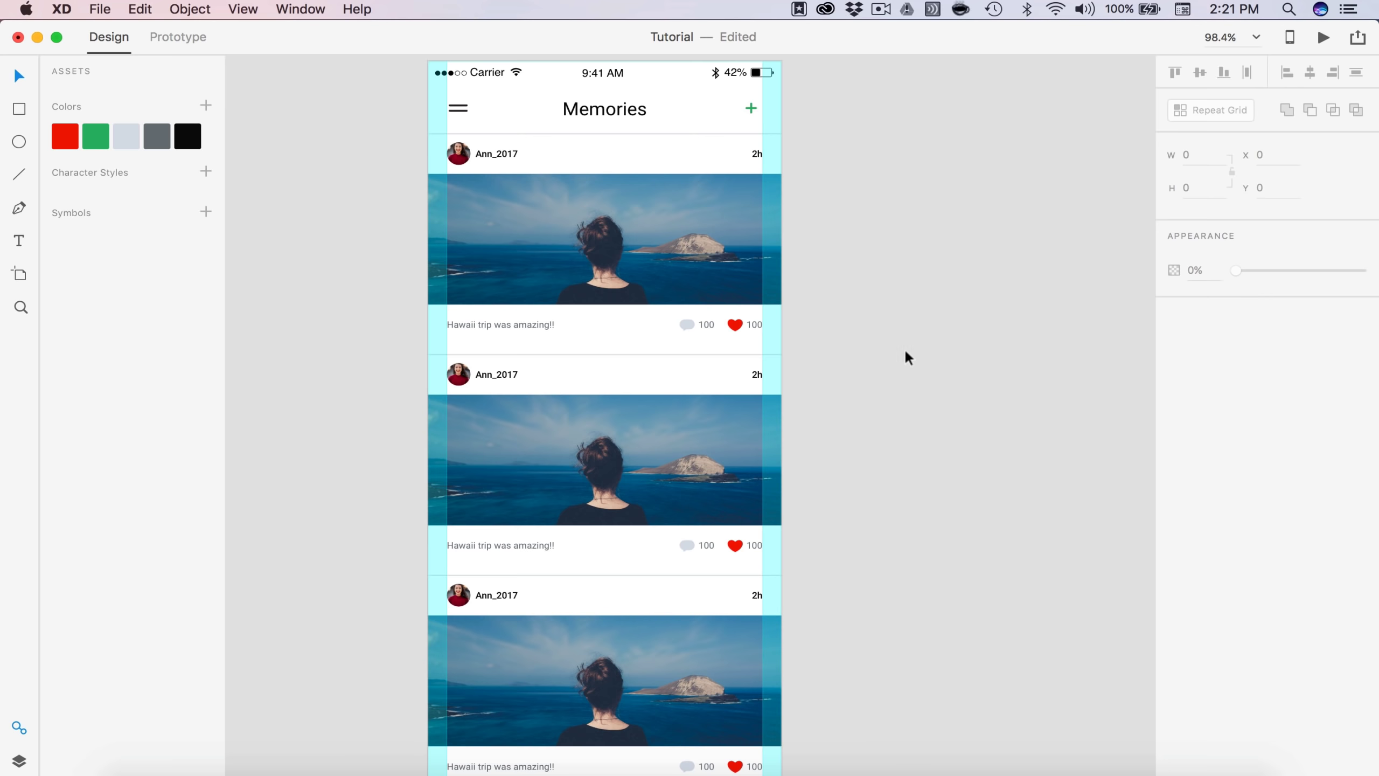
scroll(922, 381, "up", 1)
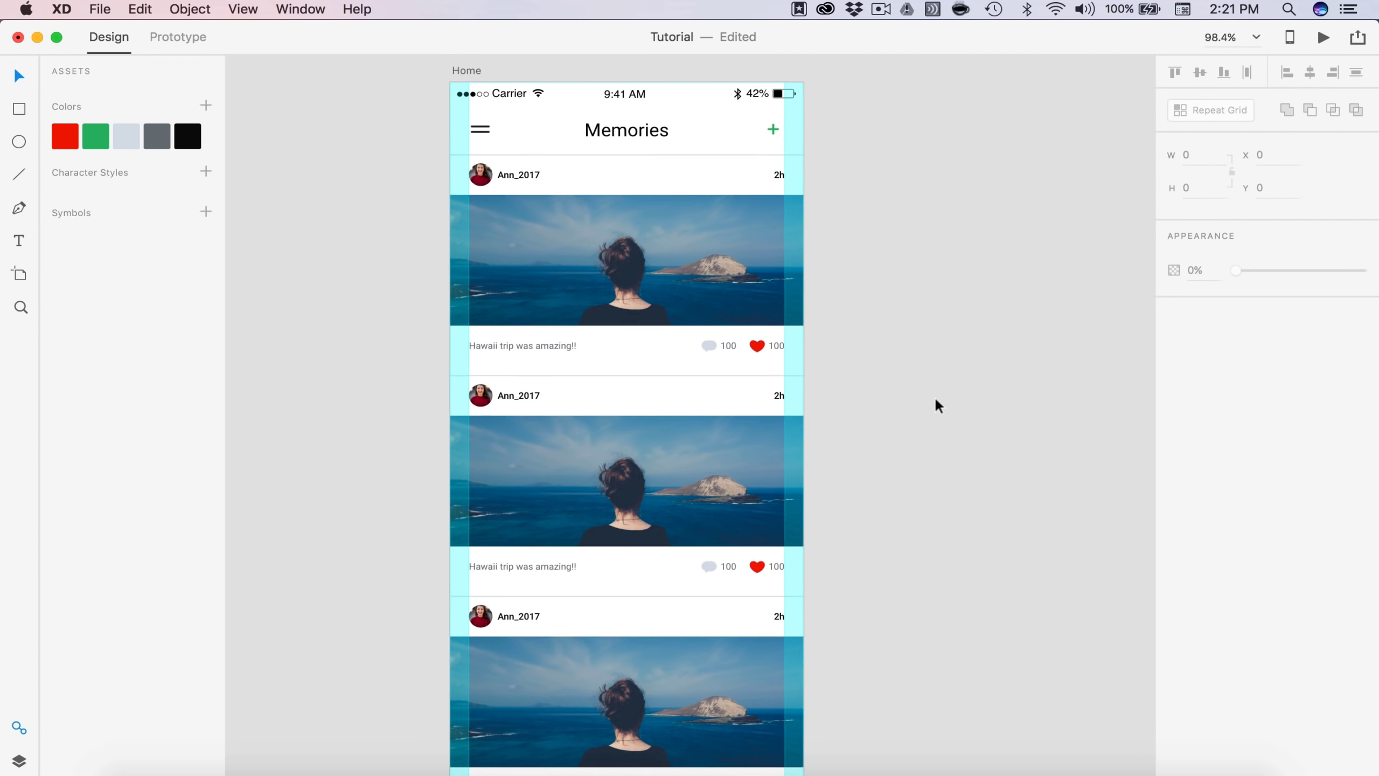
scroll(935, 399, "up", 1)
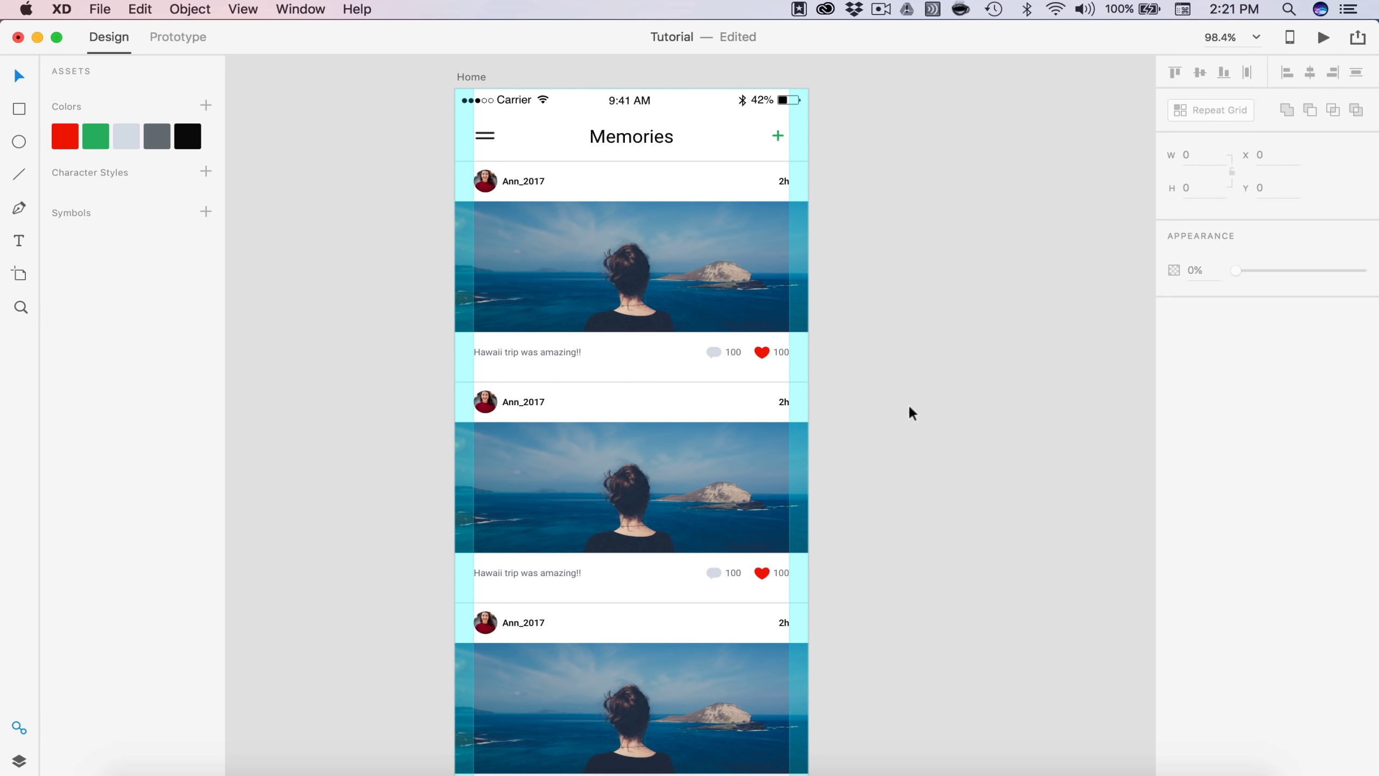
scroll(942, 422, "down", 2)
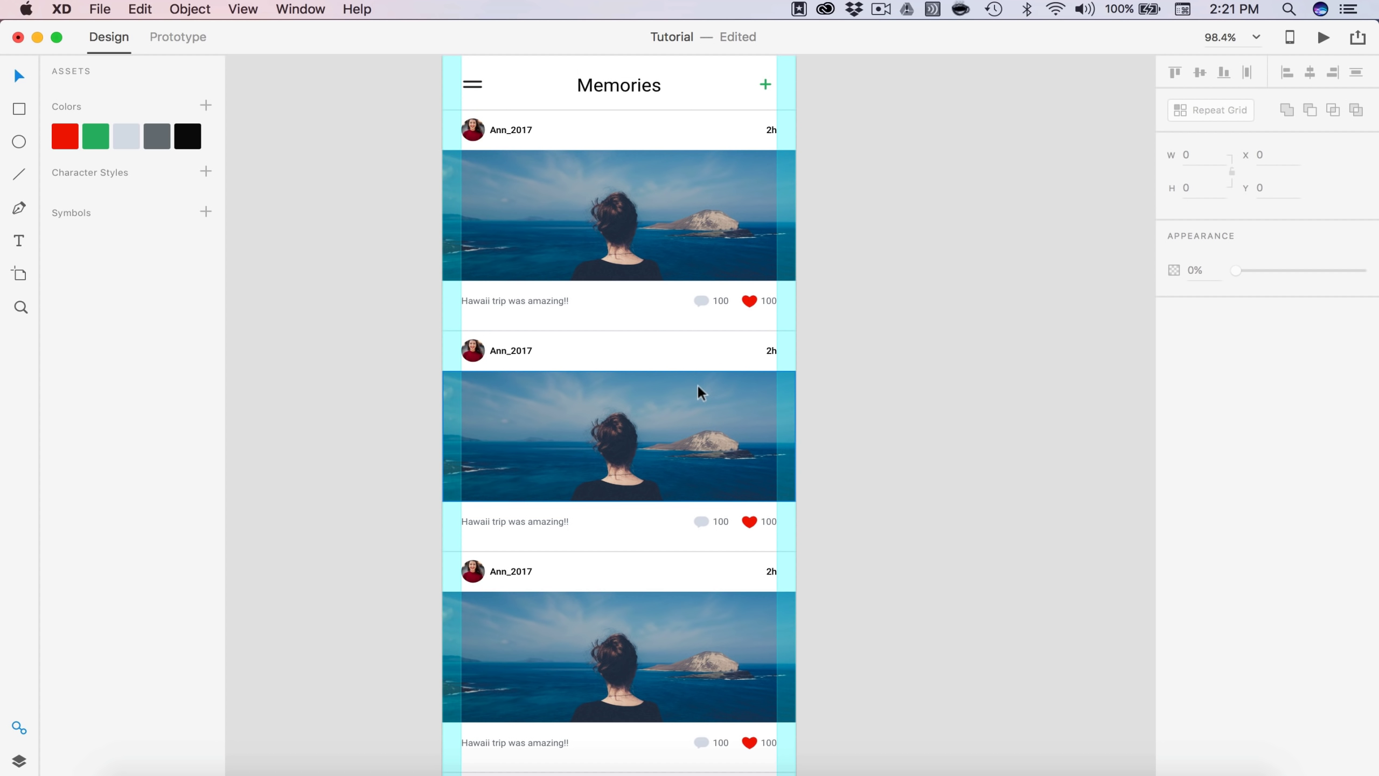
scroll(699, 391, "down", 2)
scroll(699, 391, "left", 2)
scroll(699, 391, "down", 5)
scroll(675, 462, "down", 3)
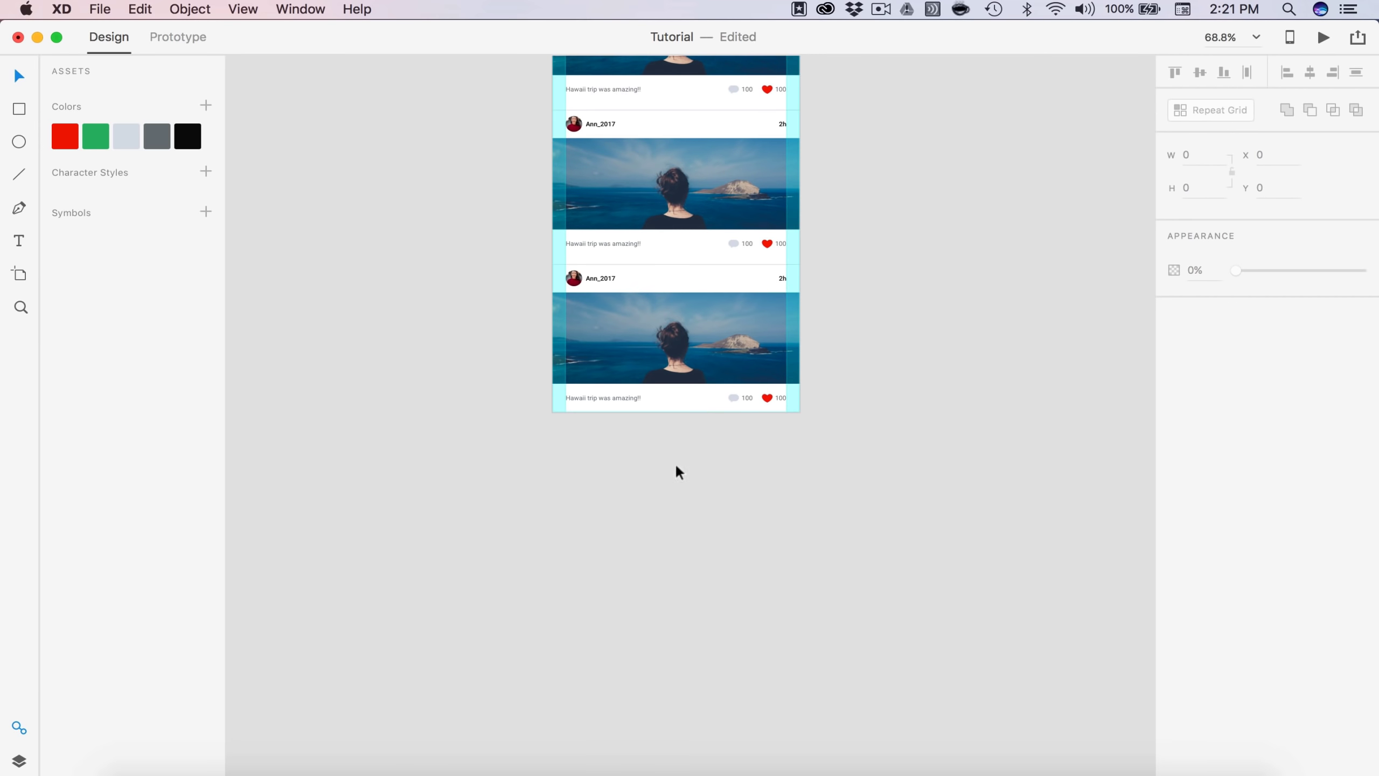
scroll(922, 443, "up", 5)
scroll(922, 442, "up", 5)
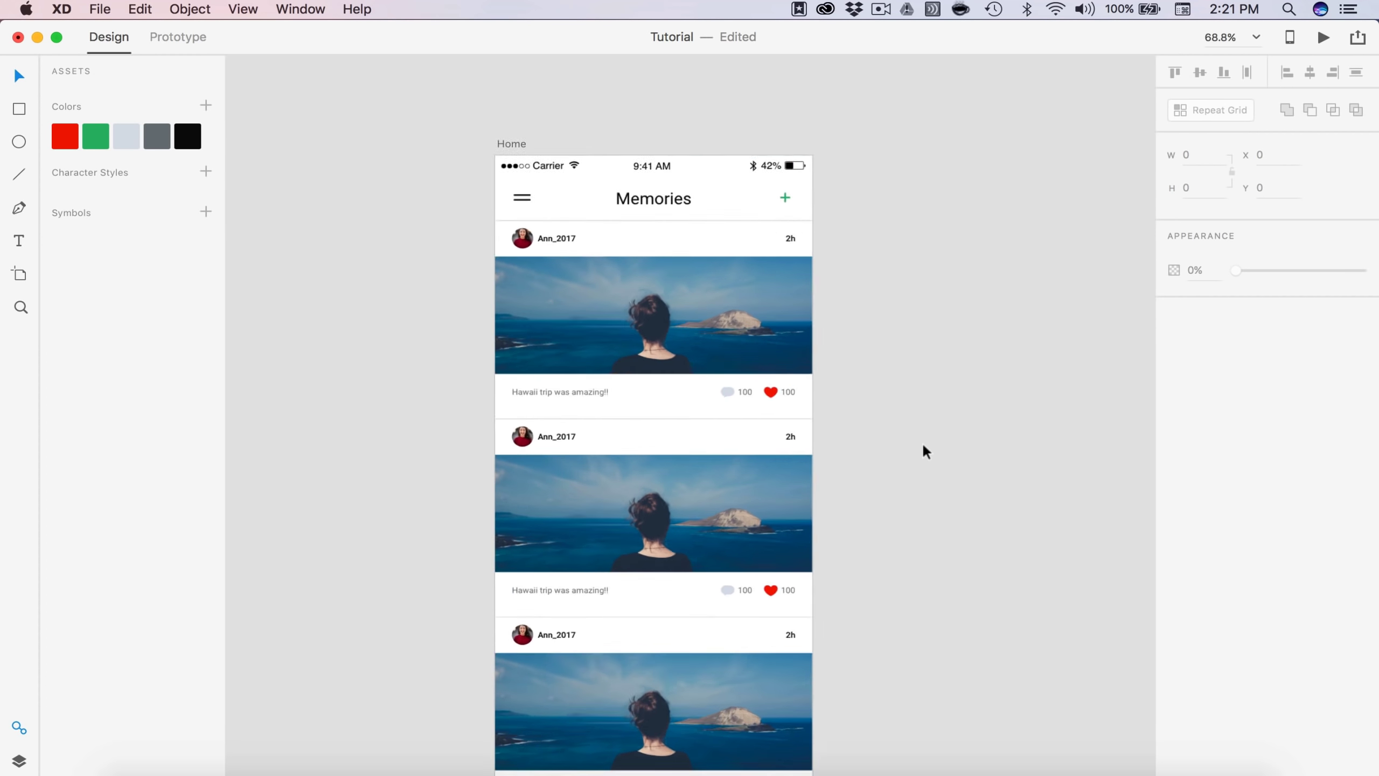
Step: Set the second post's time to 3h and replace its user name with the other user's initials
scroll(925, 451, "up", 5)
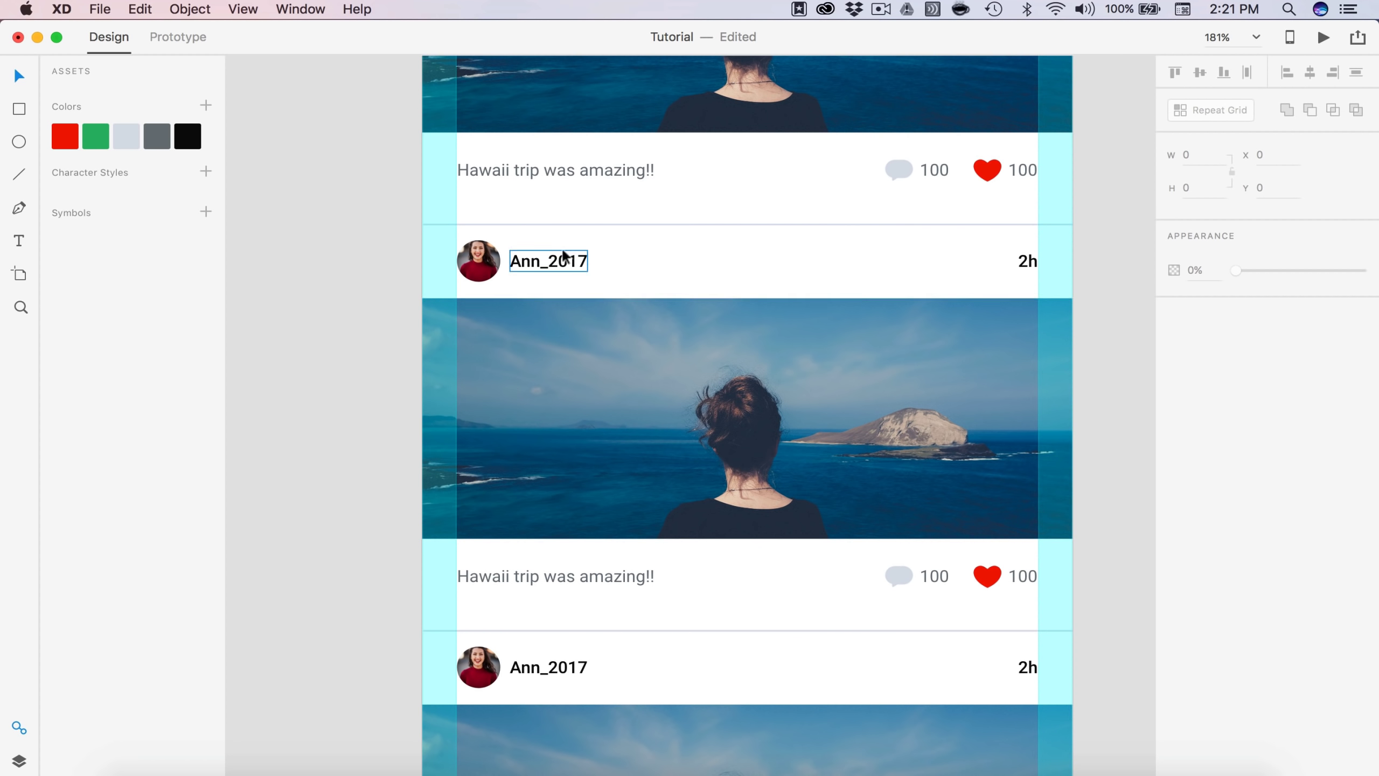
double_click(1028, 263)
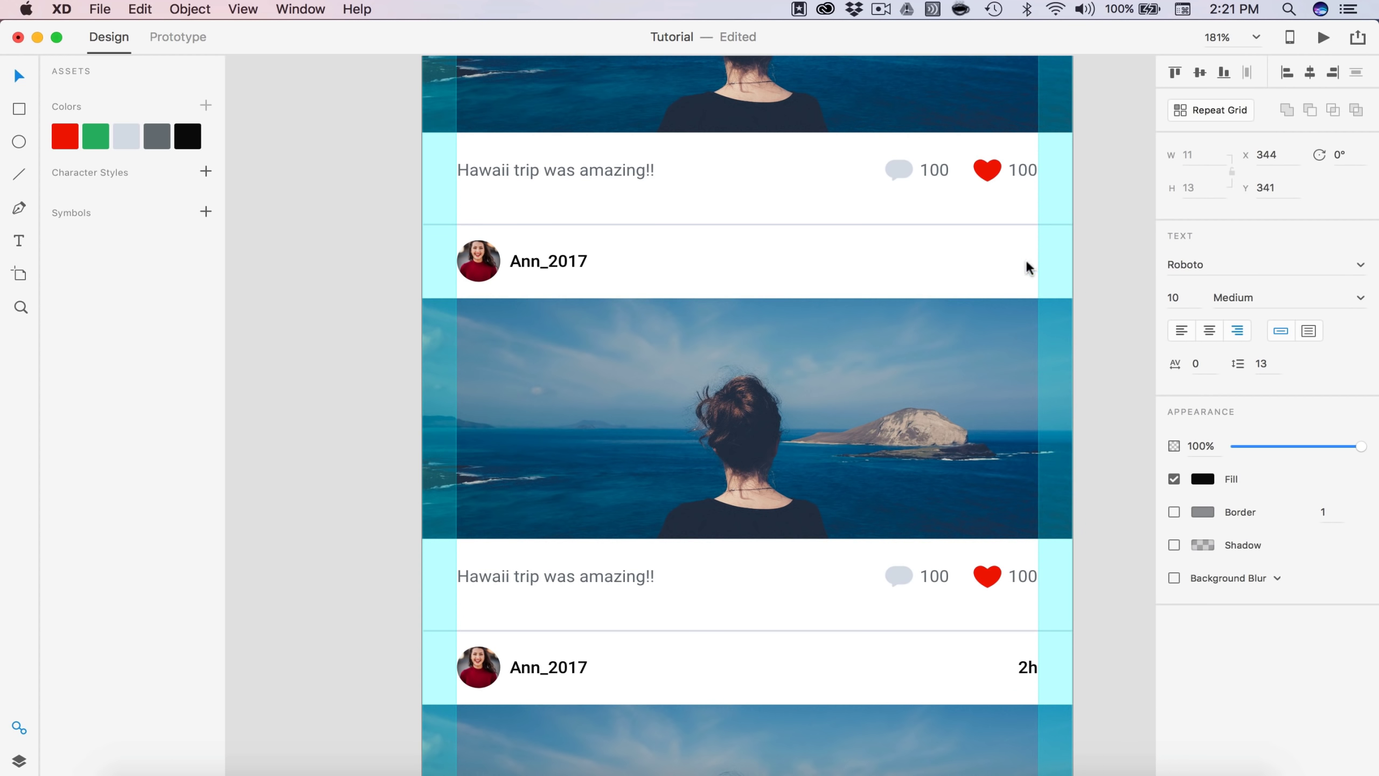
double_click(1018, 262)
double_click(537, 261)
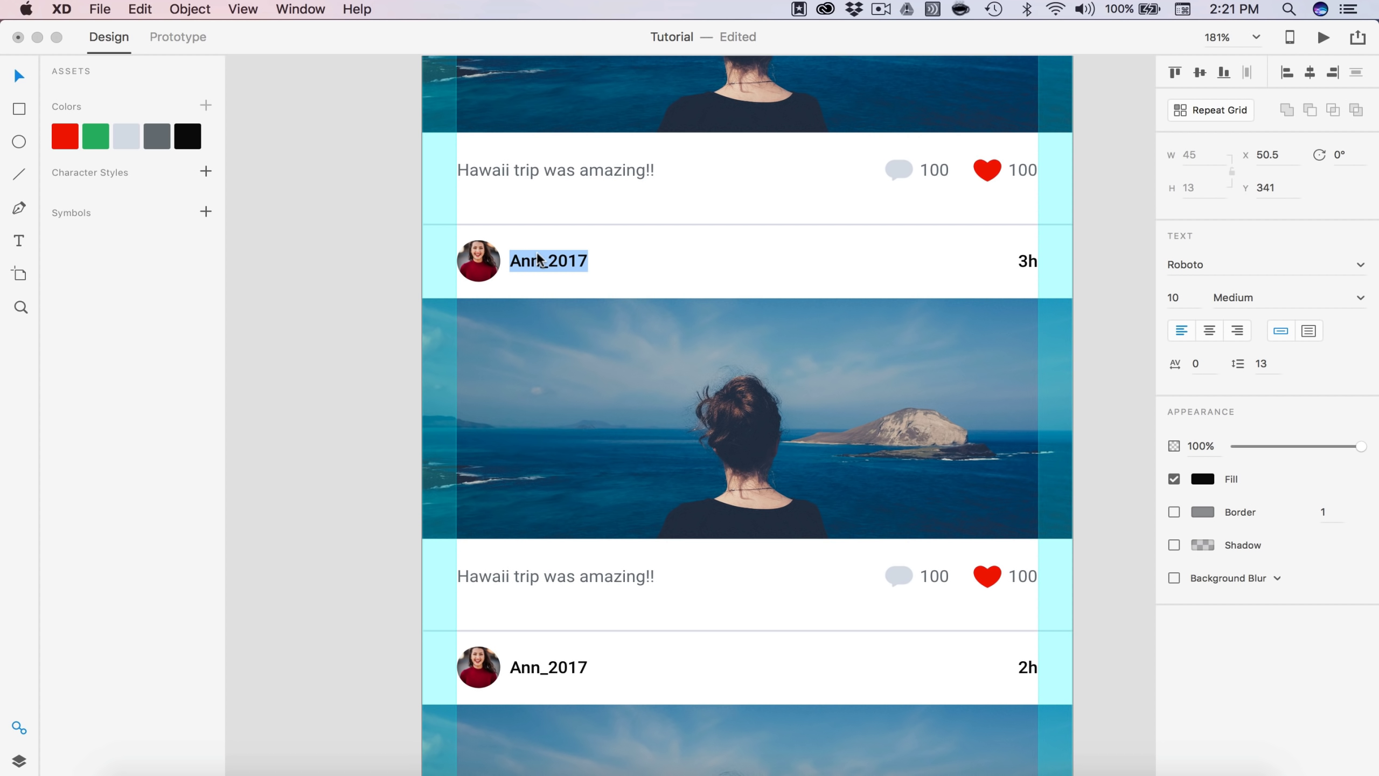
type("JJ")
Step: Replace the second post's caption with "Concert with" followed by a tagged user's handle
scroll(324, 302, "down", 2)
scroll(325, 302, "right", 1)
double_click(552, 525)
double_click(552, 523)
type("Concert with @TaylorC")
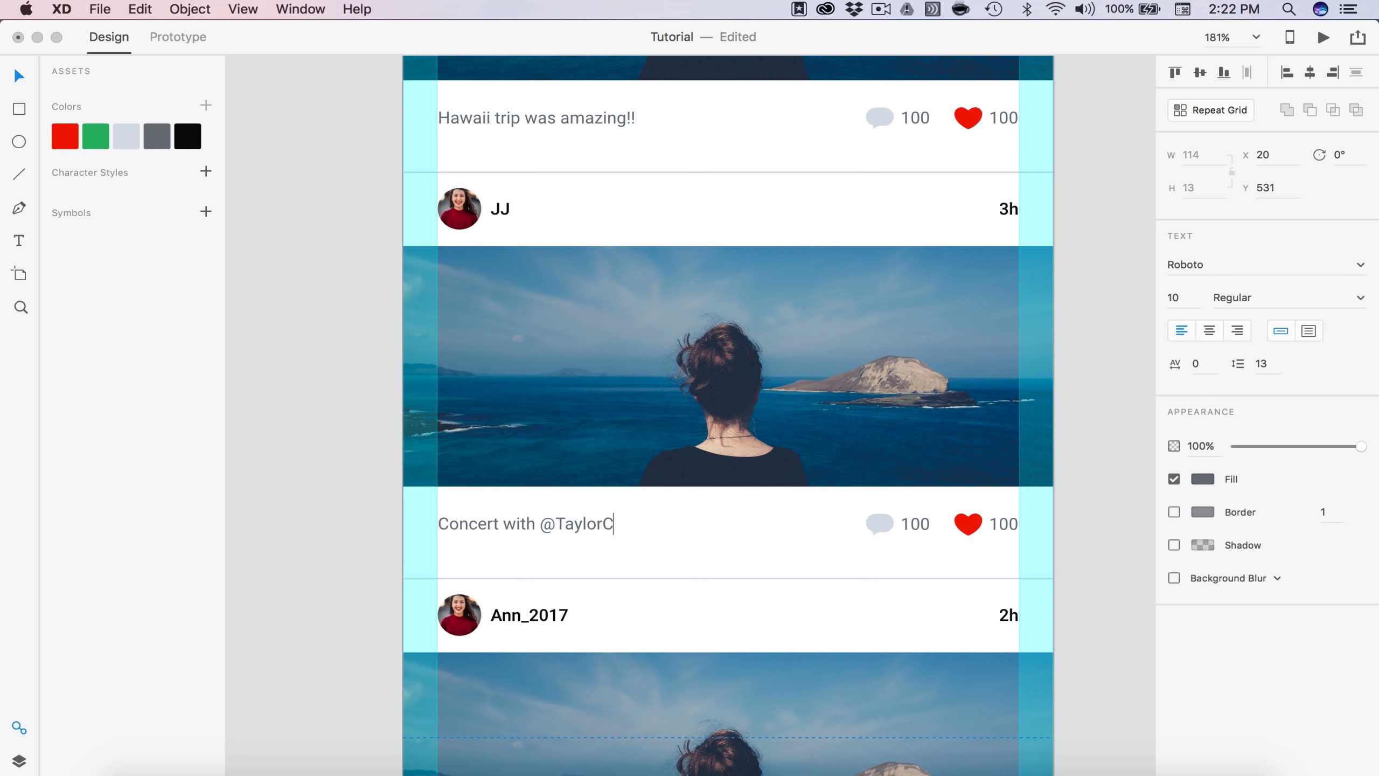
left_click(312, 469)
Step: Save character styles from the Memories title (Roboto Regular 20pt), first user name (Medium 10pt) and first caption (Regular 10pt)
scroll(420, 433, "up", 4)
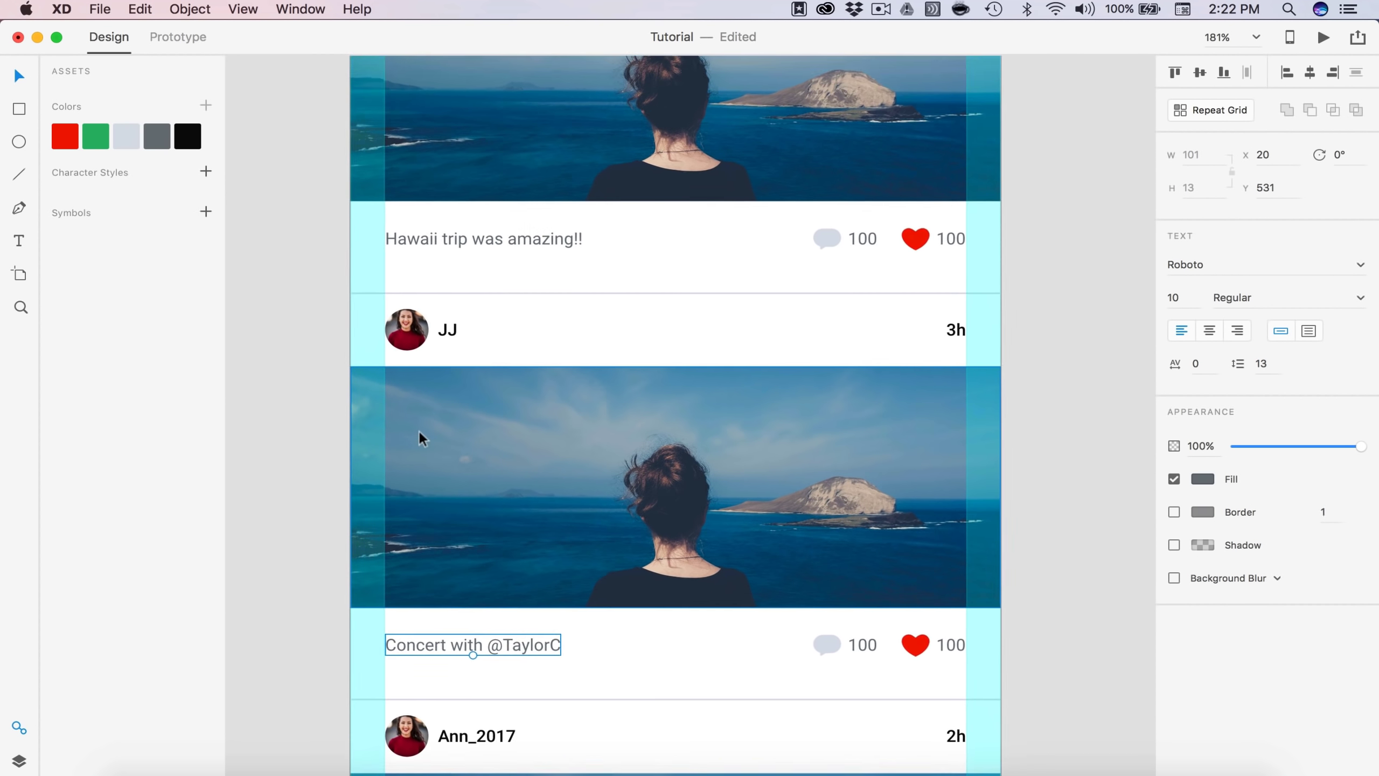
scroll(420, 432, "down", 3)
scroll(420, 433, "up", 2)
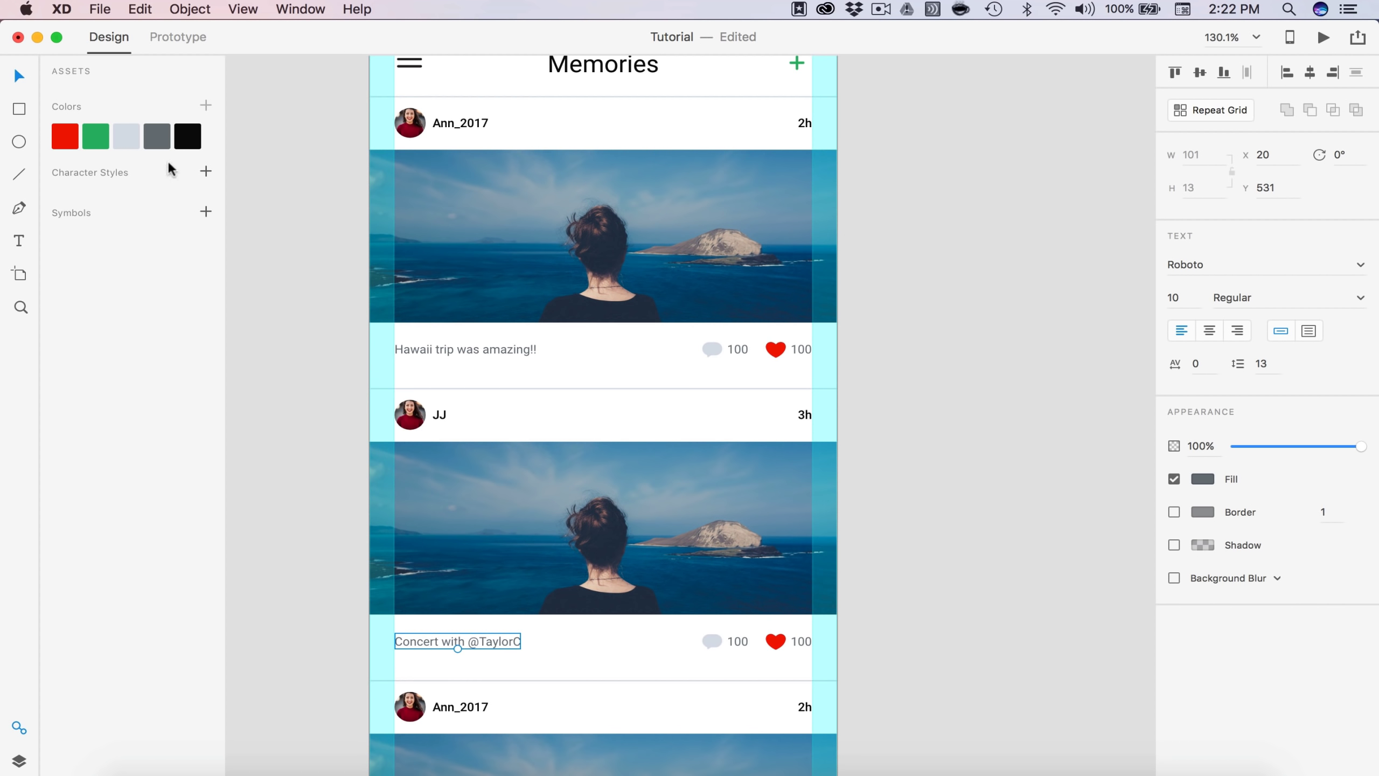
left_click(617, 73)
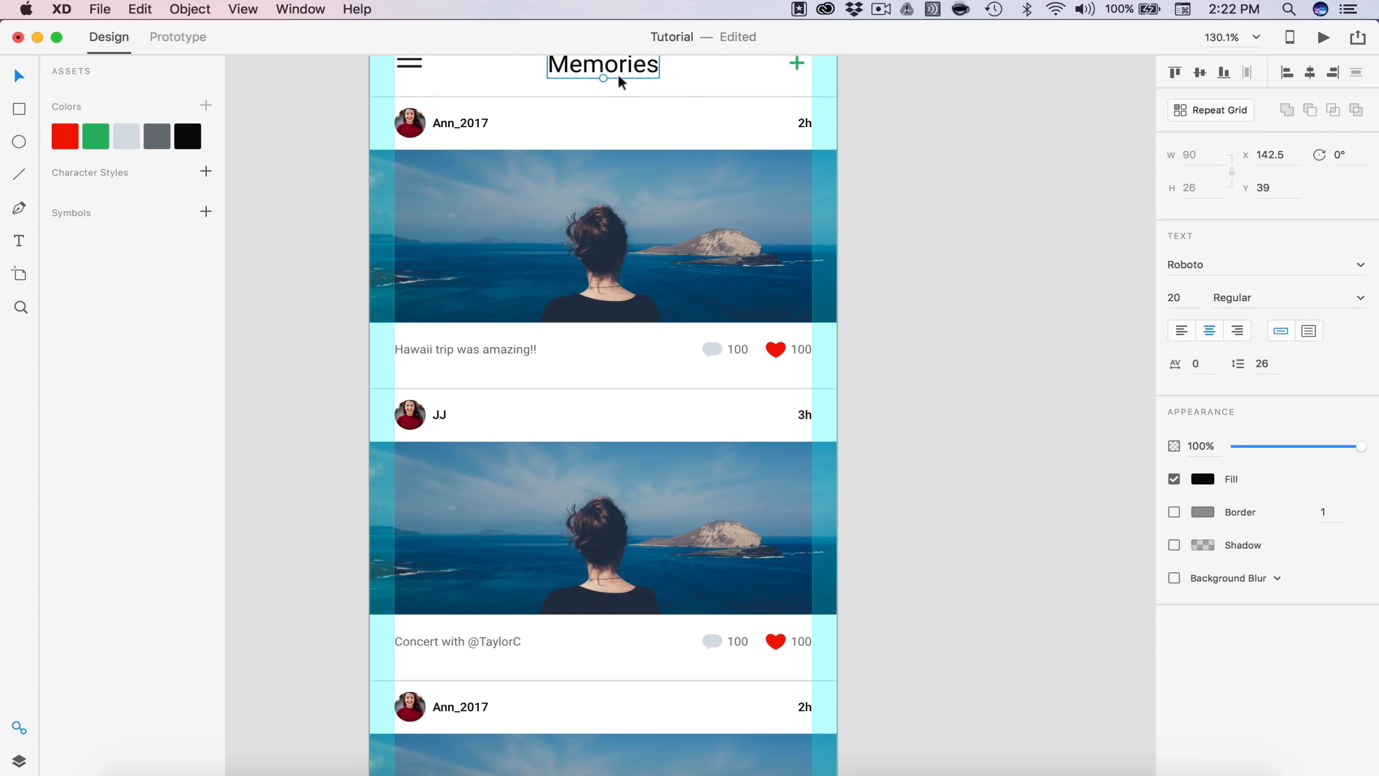
left_click(205, 173)
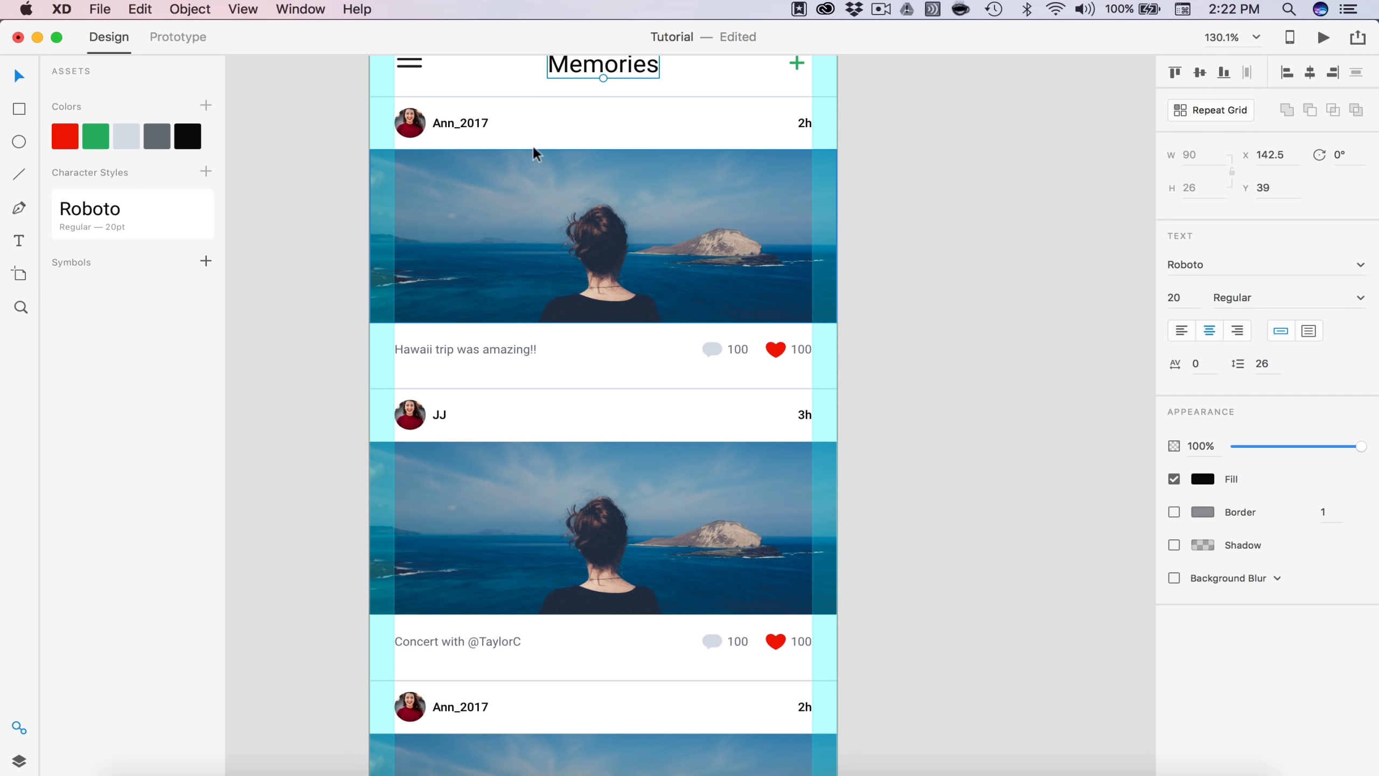
left_click(469, 123)
left_click(205, 173)
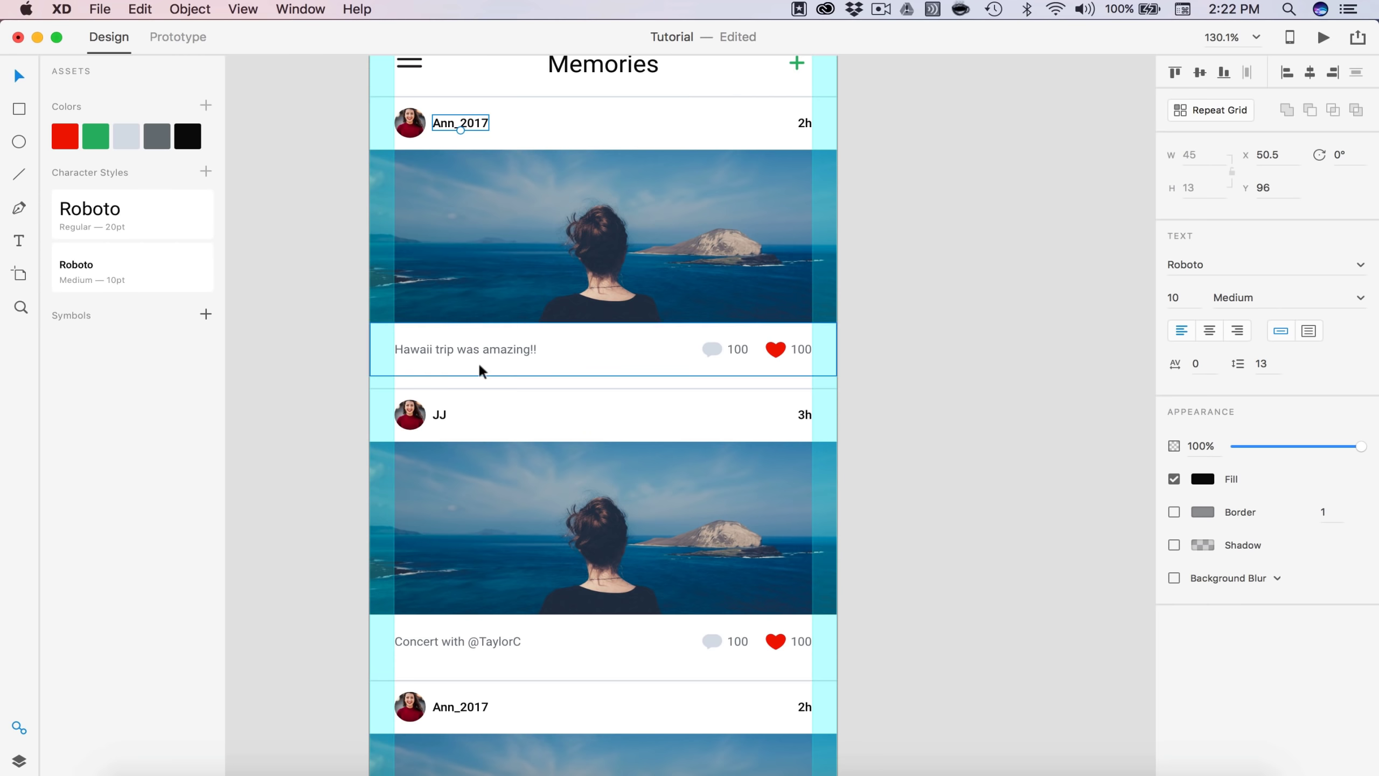
left_click(476, 352)
left_click(206, 173)
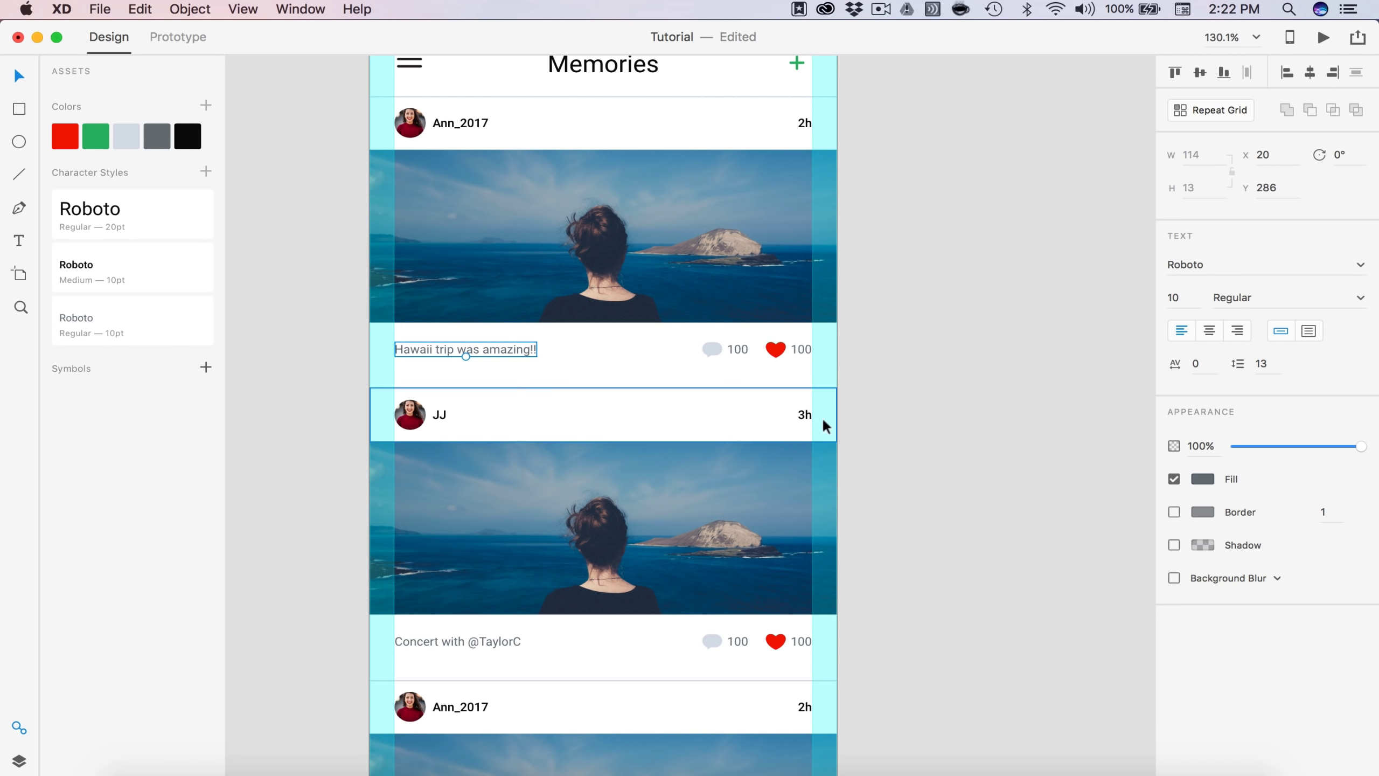
left_click(737, 349)
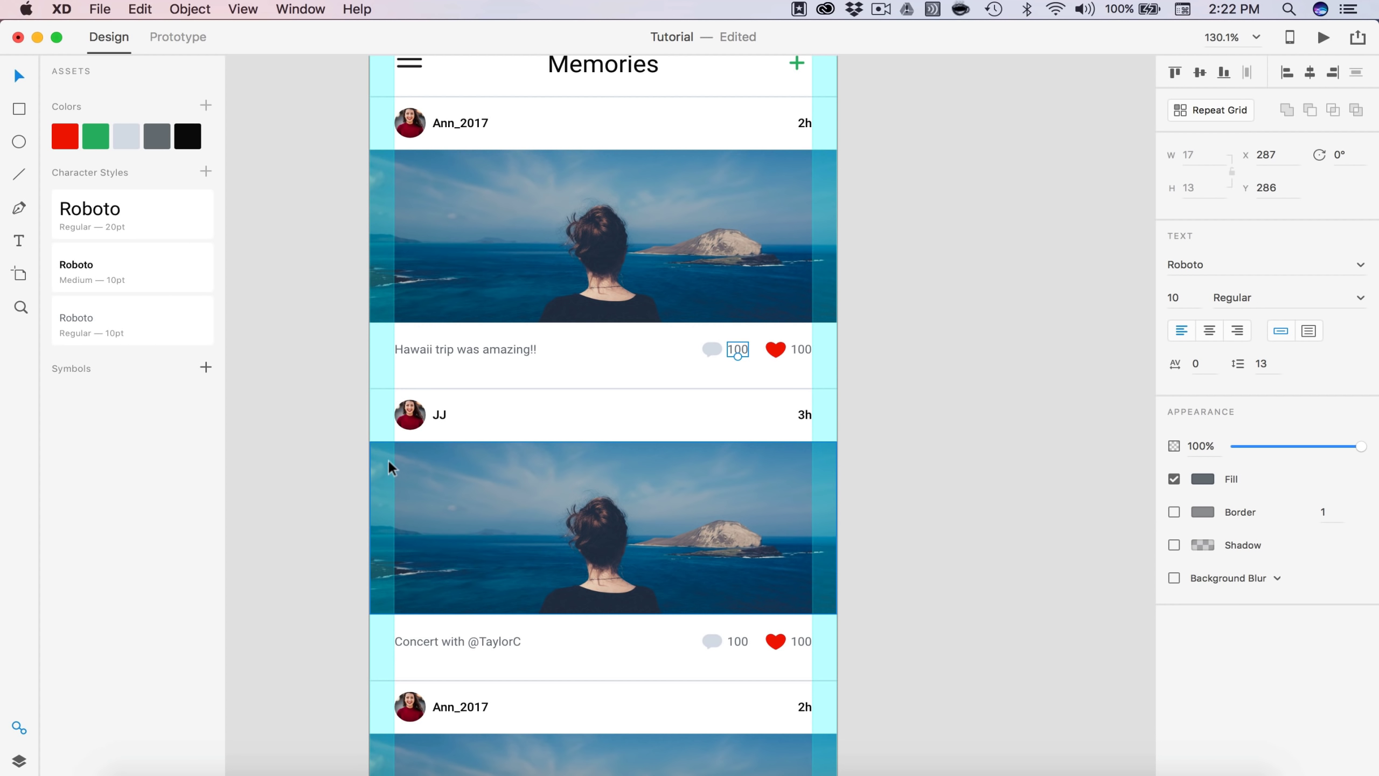
Step: Apply the saved Roboto Medium 10pt character style to the tagged handle in the second post's caption
scroll(388, 464, "down", 5)
scroll(429, 462, "up", 5)
left_click(563, 394)
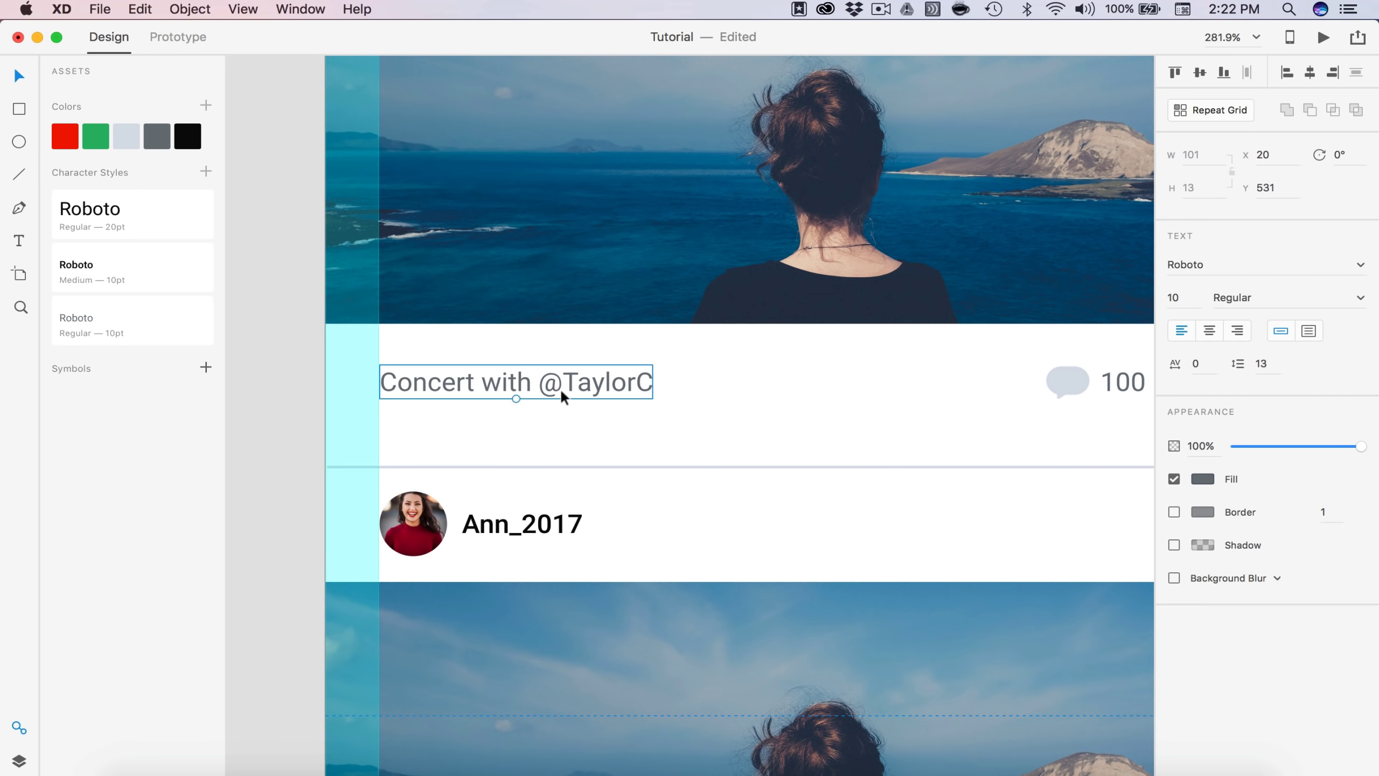
double_click(559, 391)
left_click_drag(539, 382, 660, 381)
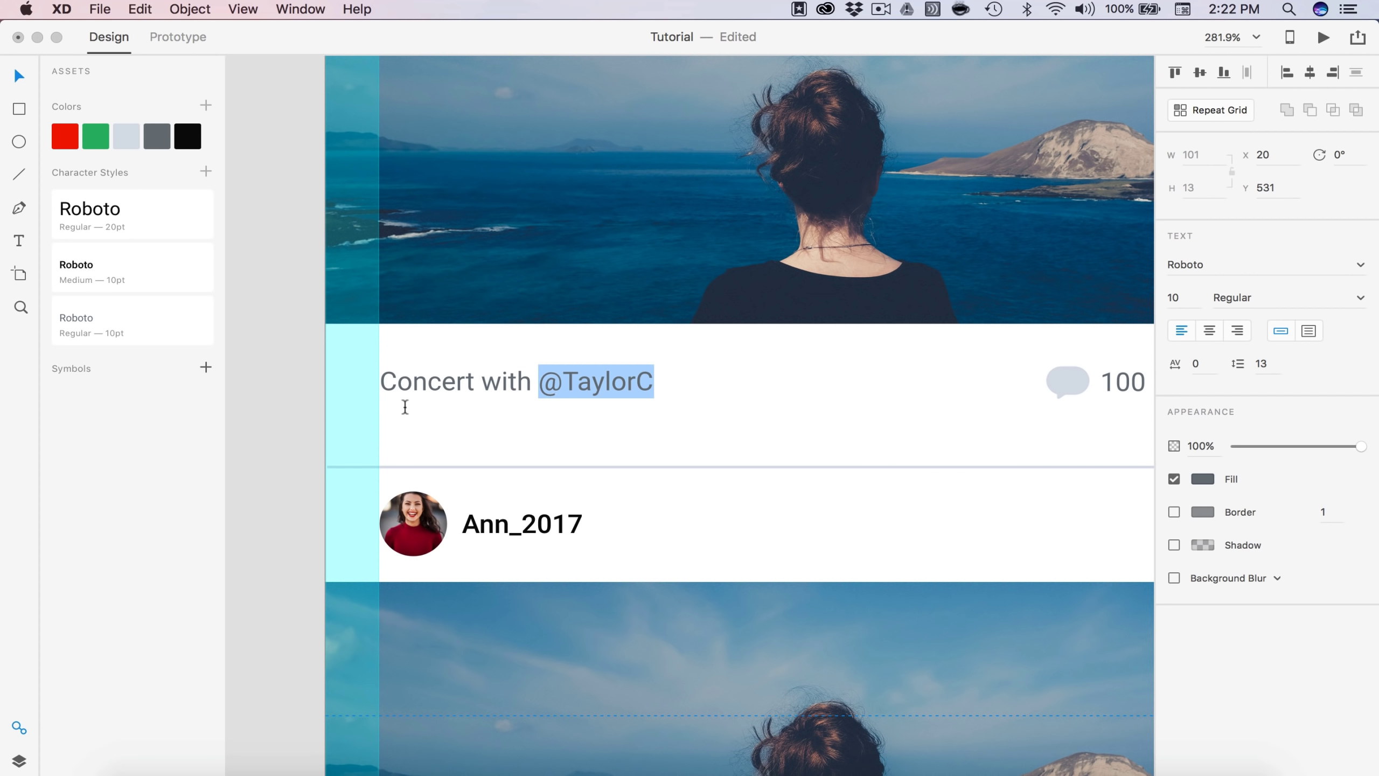
left_click(102, 281)
key("Escape")
scroll(284, 361, "down", 5)
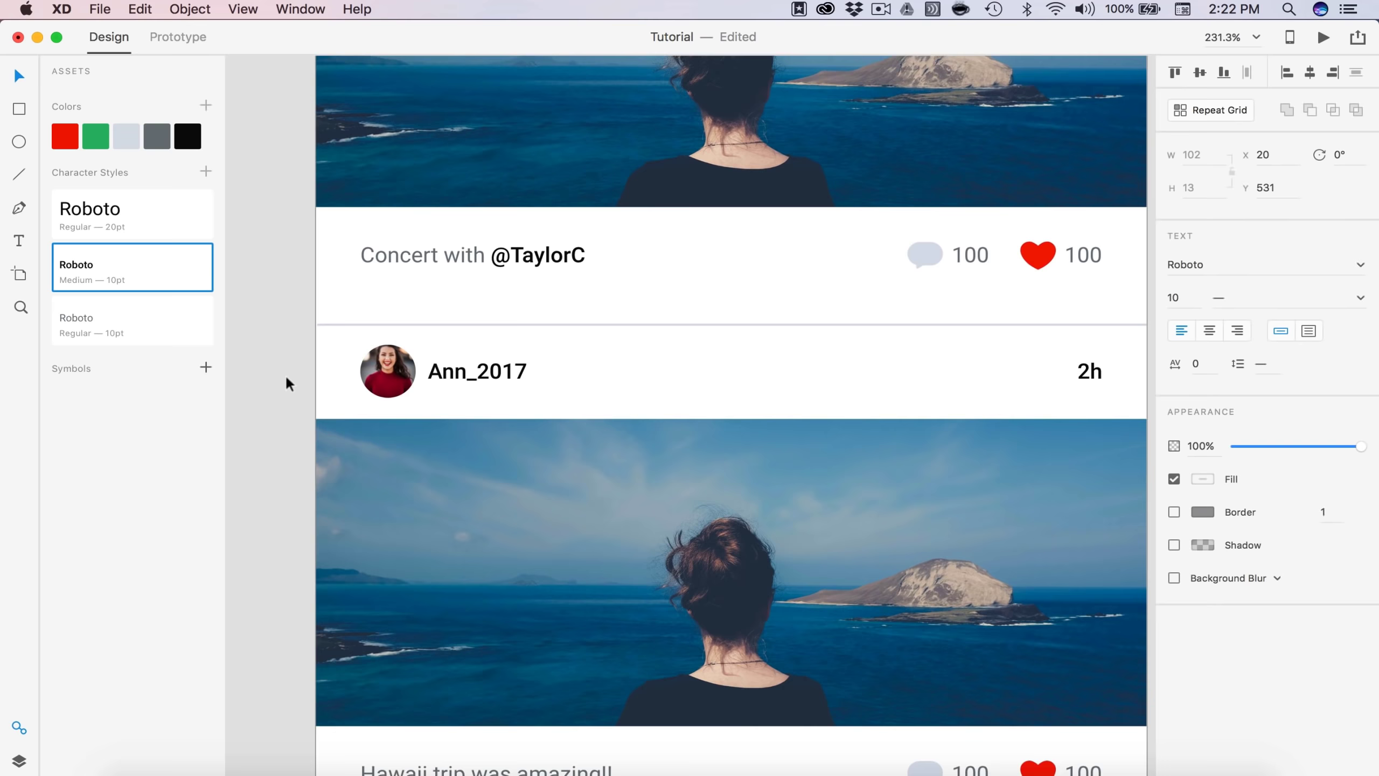
Step: Replace the second post's picture with the concert photo from the image folder
scroll(284, 375, "down", 1)
scroll(284, 377, "up", 5)
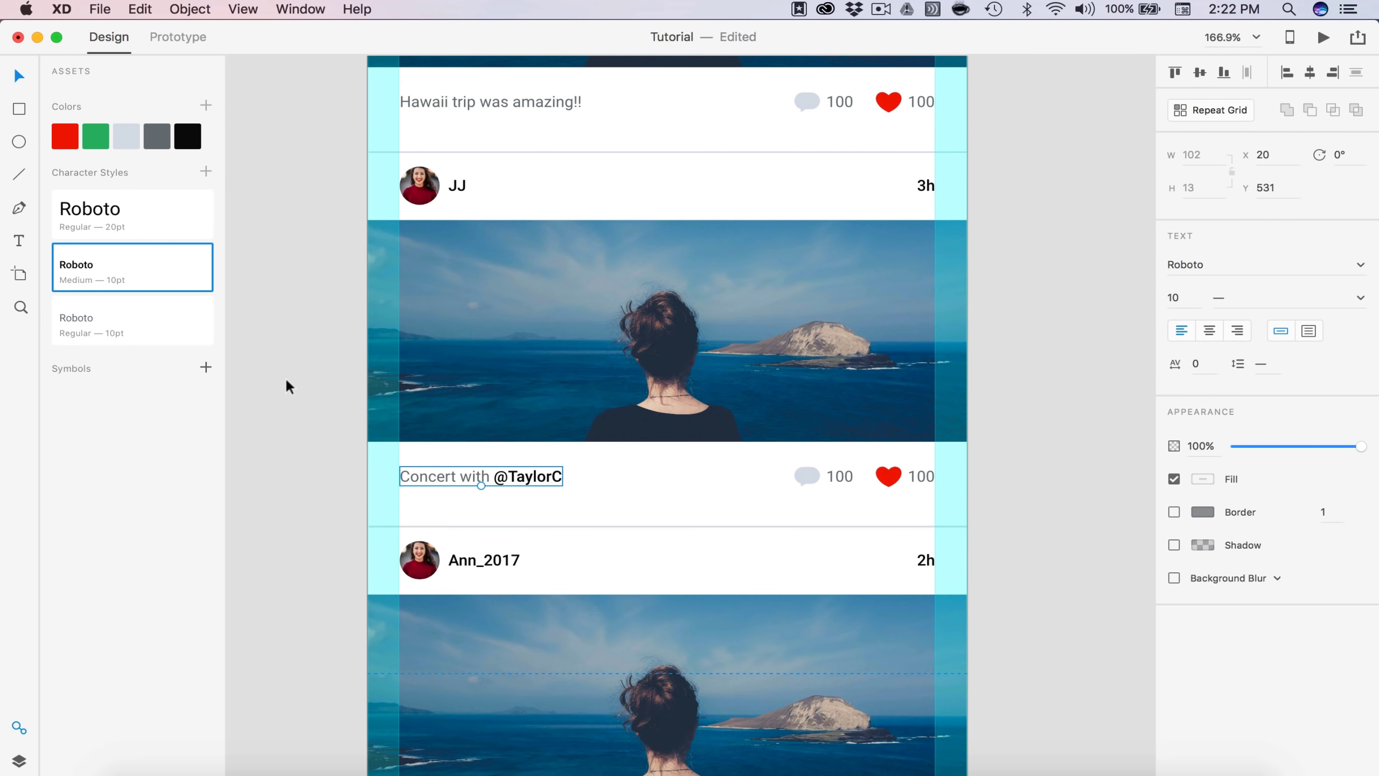
key("super+Tab")
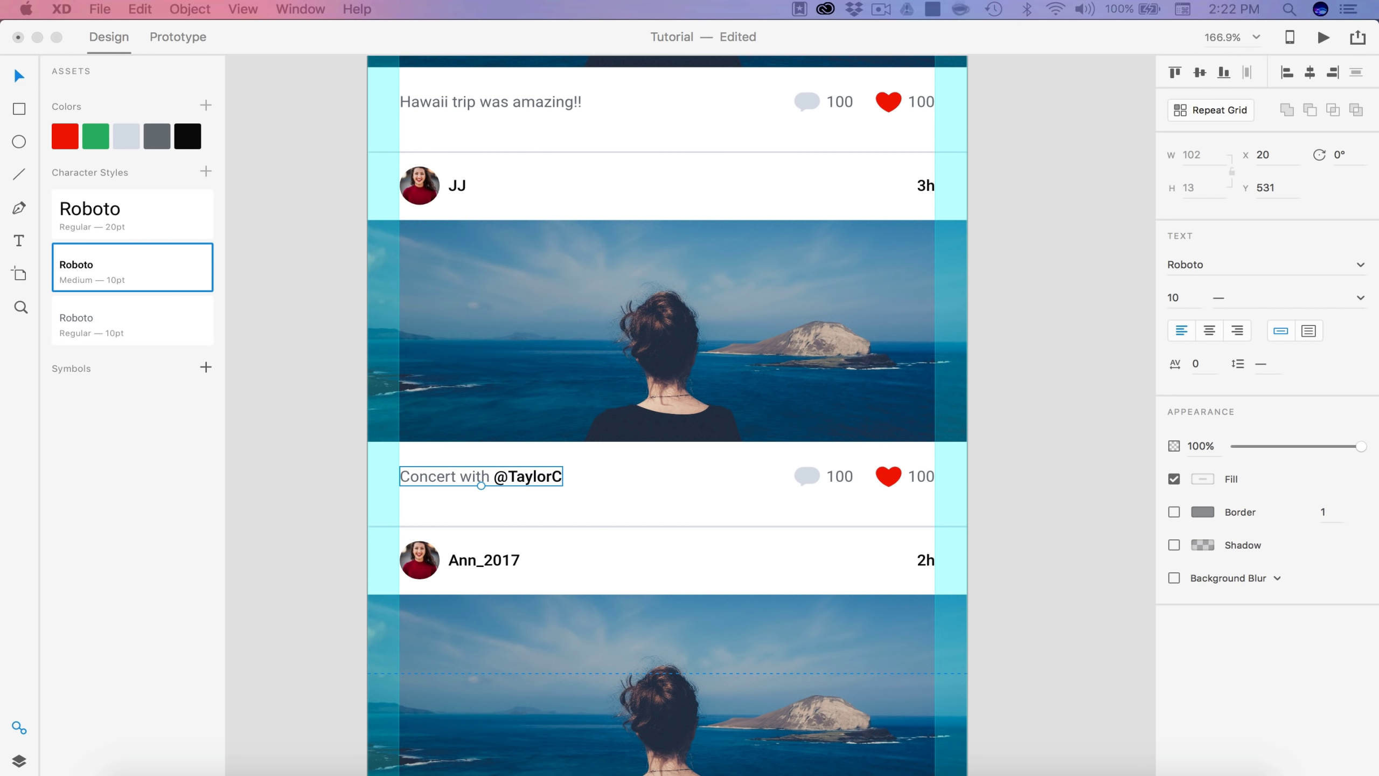
left_click_drag(1378, 529, 721, 375)
left_click(977, 440)
scroll(948, 524, "up", 1)
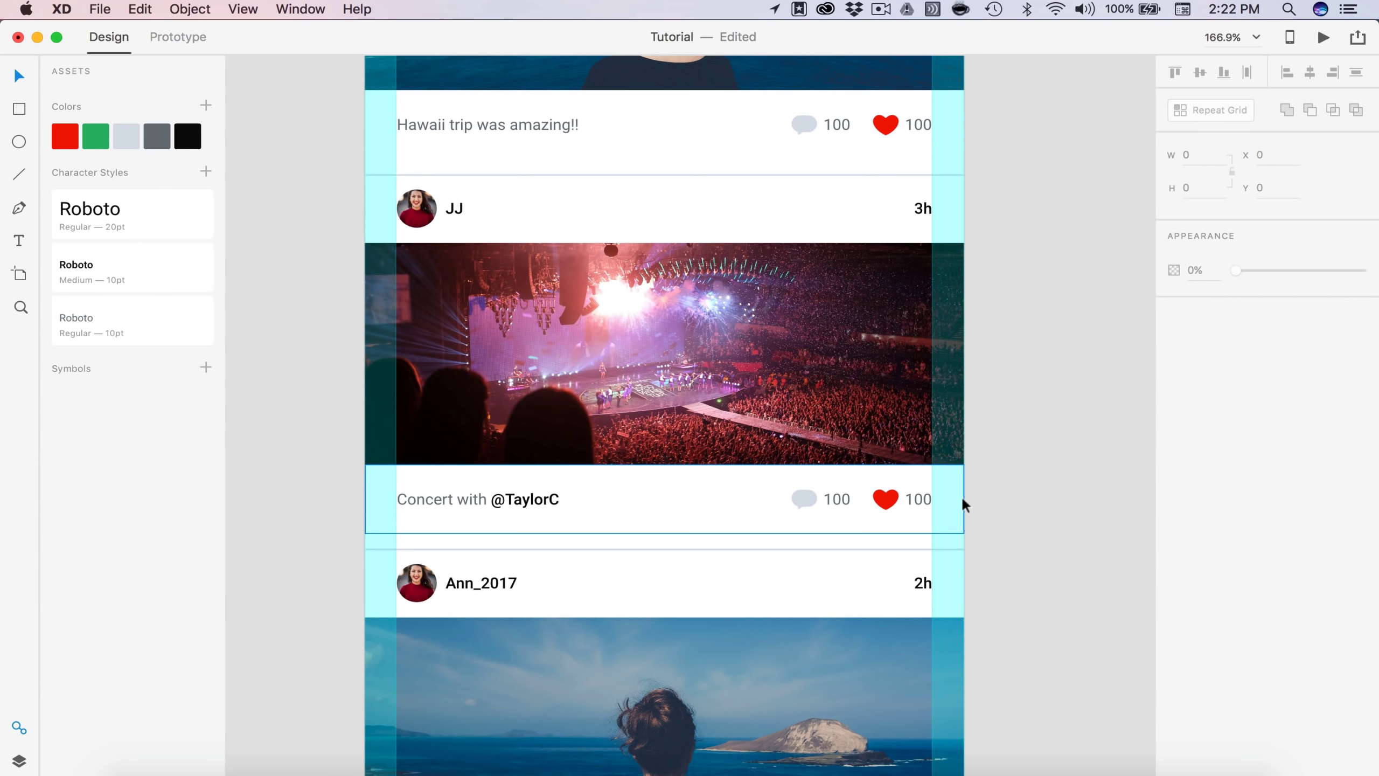
Step: Turn off the layout grid on the Home artboard
scroll(1070, 337, "up", 2)
scroll(787, 288, "up", 7)
left_click(397, 151)
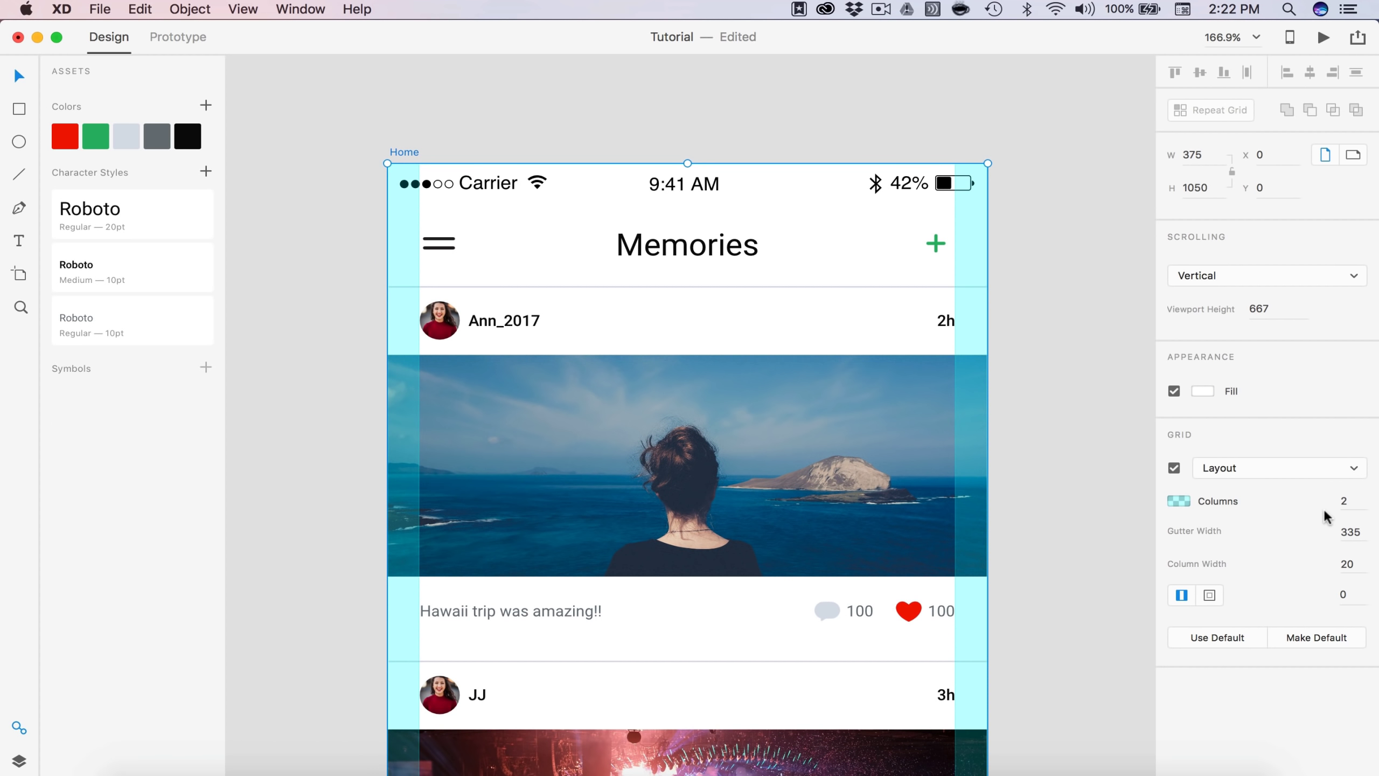
left_click(1174, 468)
left_click(1068, 428)
Step: Set the first post's comment count to 102 and its like count to 473
scroll(1068, 428, "down", 5)
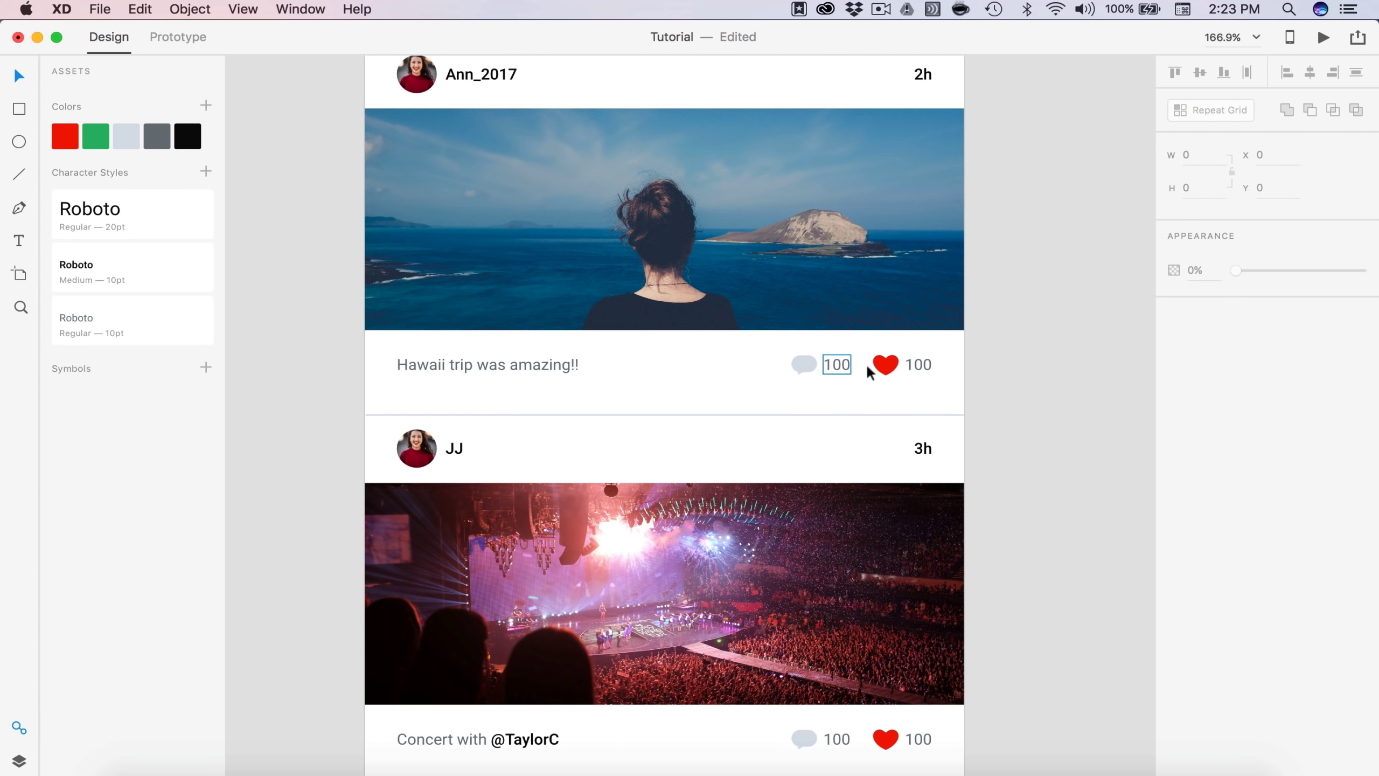
scroll(923, 369, "down", 1)
scroll(923, 371, "down", 3)
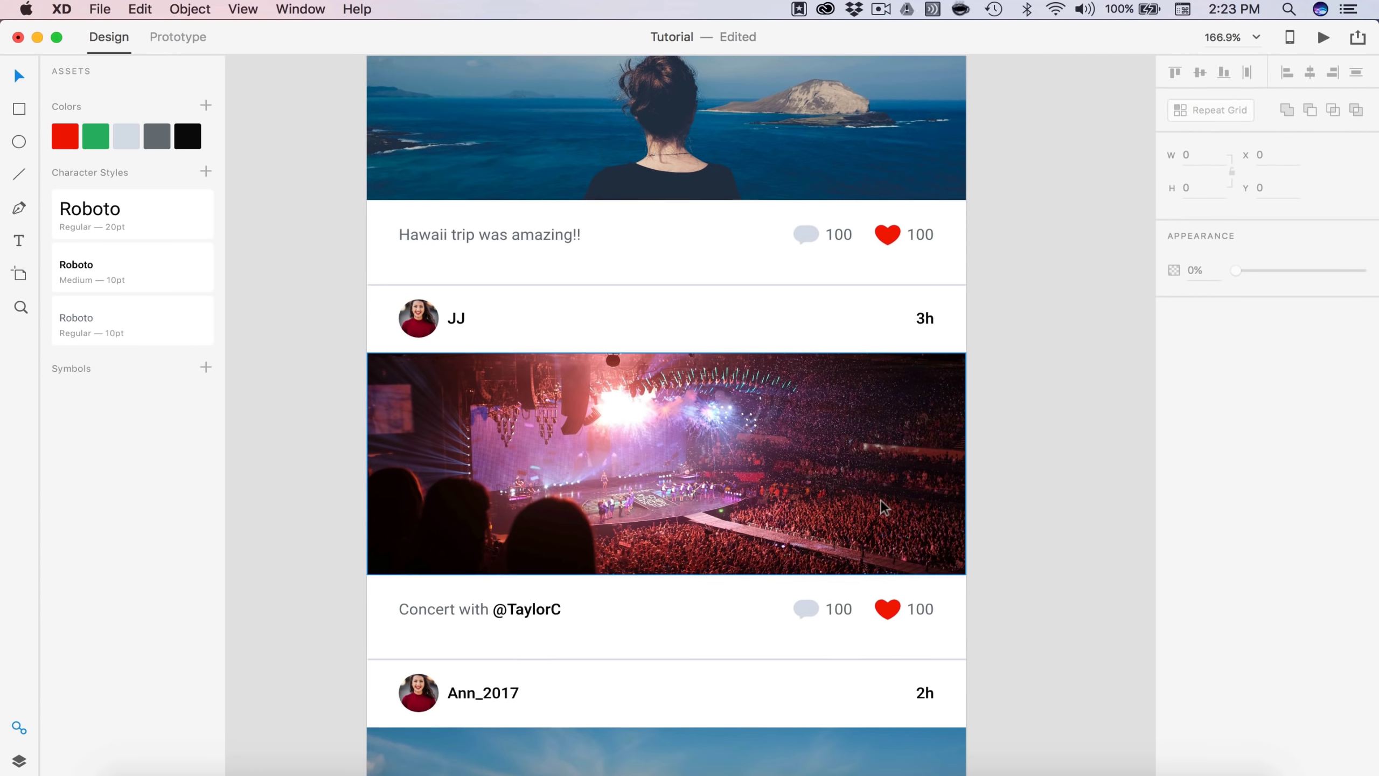
left_click(837, 234)
double_click(837, 234)
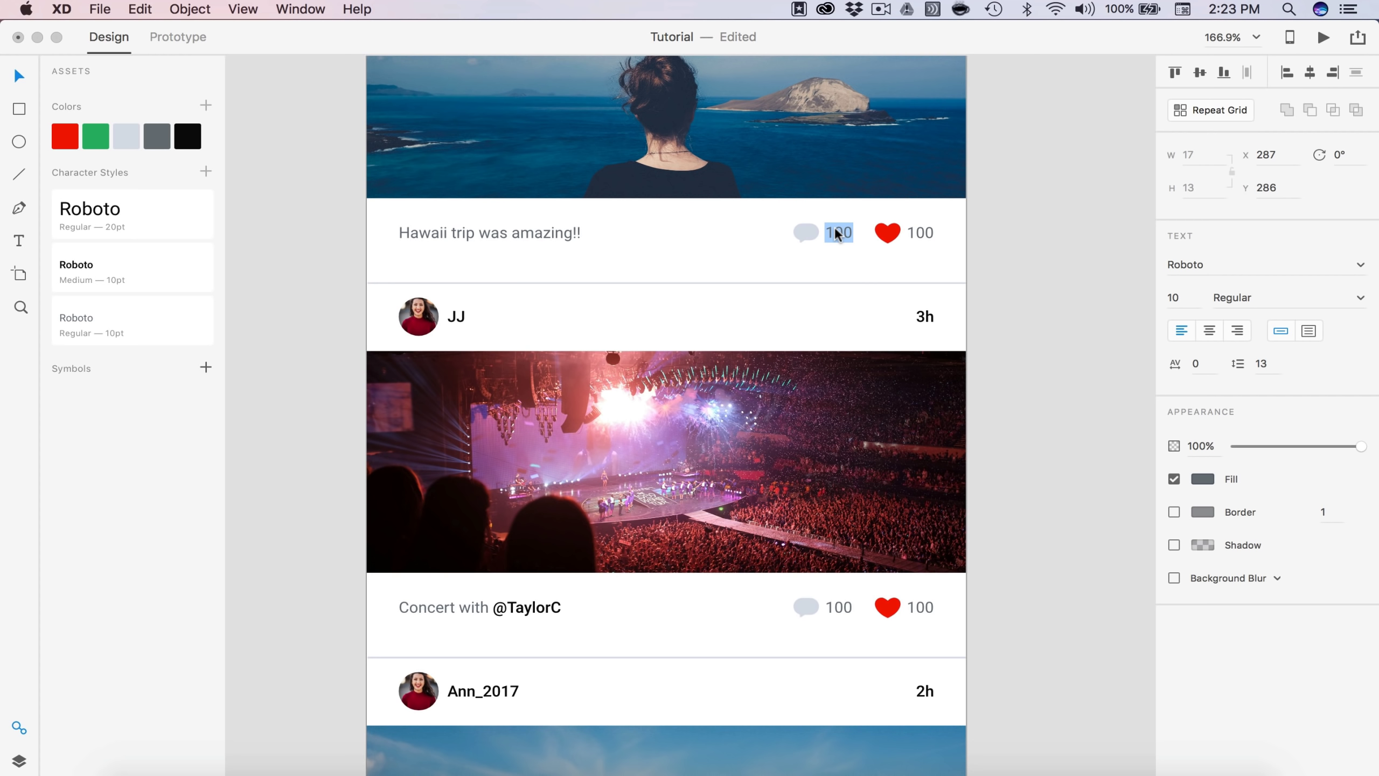
type("102")
left_click(924, 229)
double_click(924, 229)
type("473")
key("Escape")
Step: Set the second post's comment count to 15 and its like count to 101
scroll(1029, 459, "down", 3)
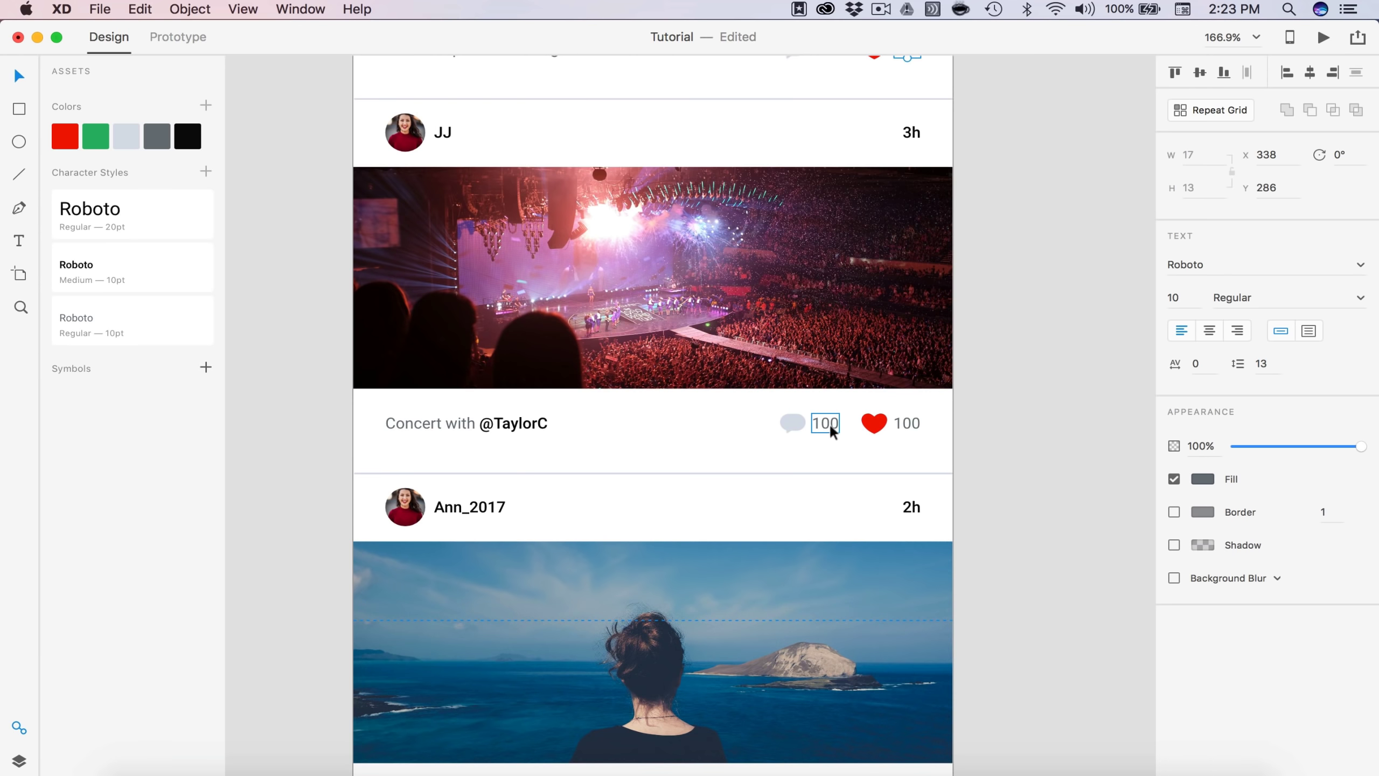
double_click(830, 423)
type("15")
double_click(907, 423)
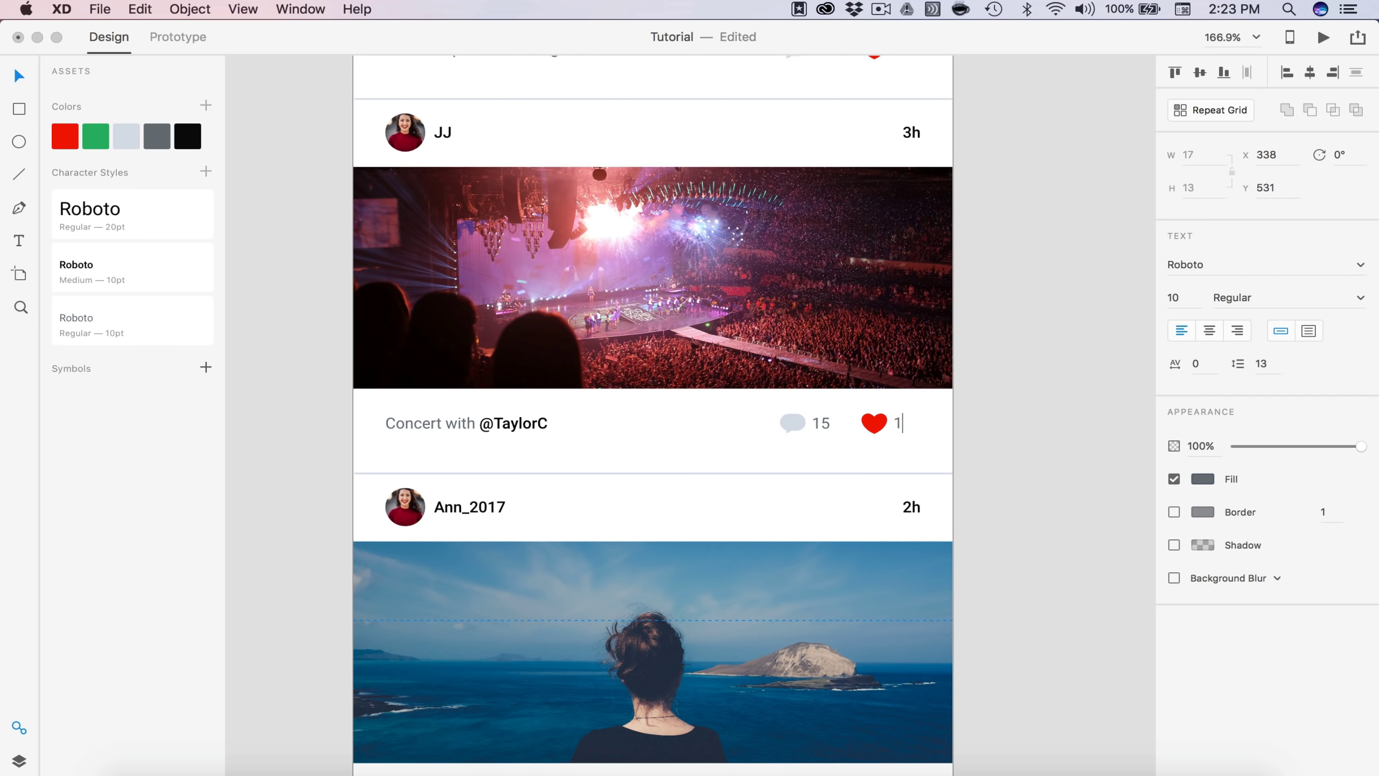
Step: Fill the second post's heart icon with the saved light grey
left_click(889, 427)
double_click(880, 428)
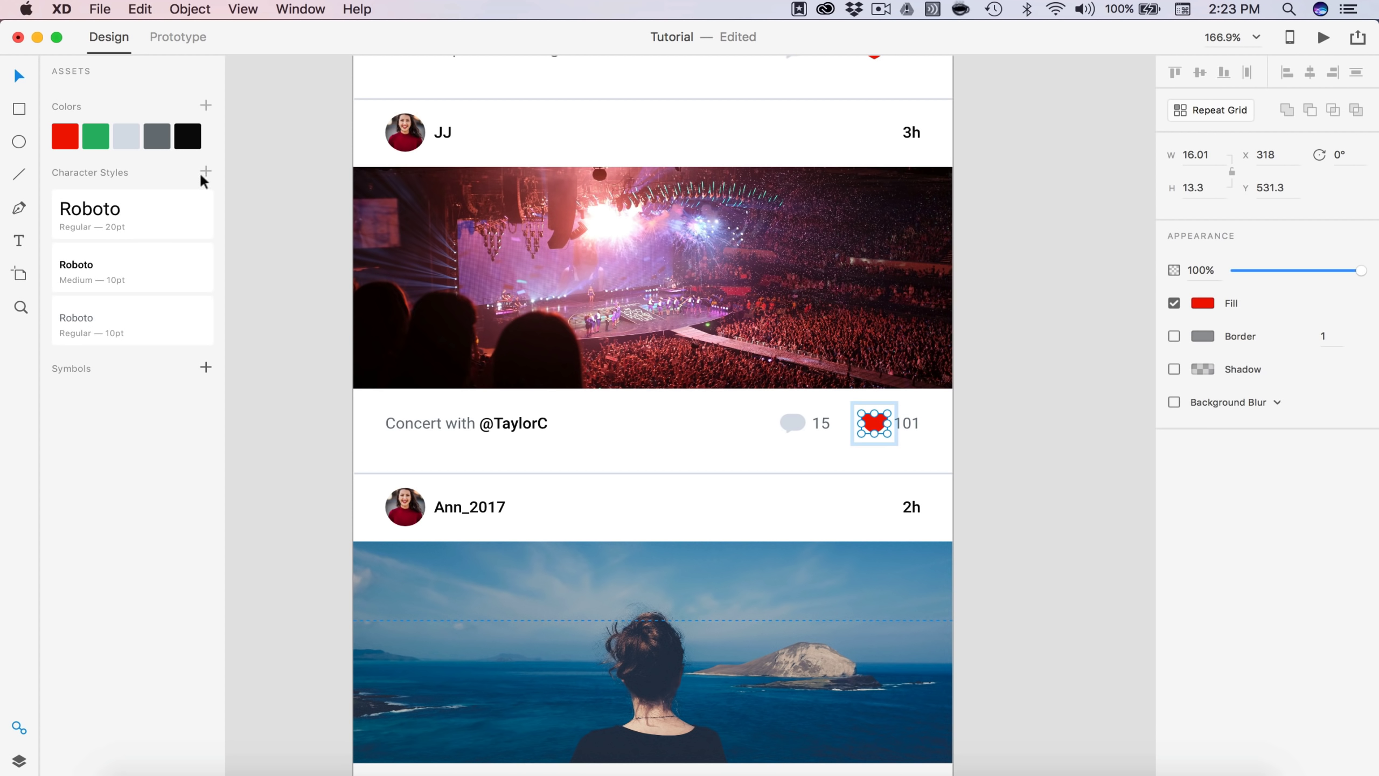
left_click(130, 138)
left_click(991, 438)
Step: Move the second post's comment icon and count closer to the heart, leaving a gap of 10
scroll(991, 438, "up", 5)
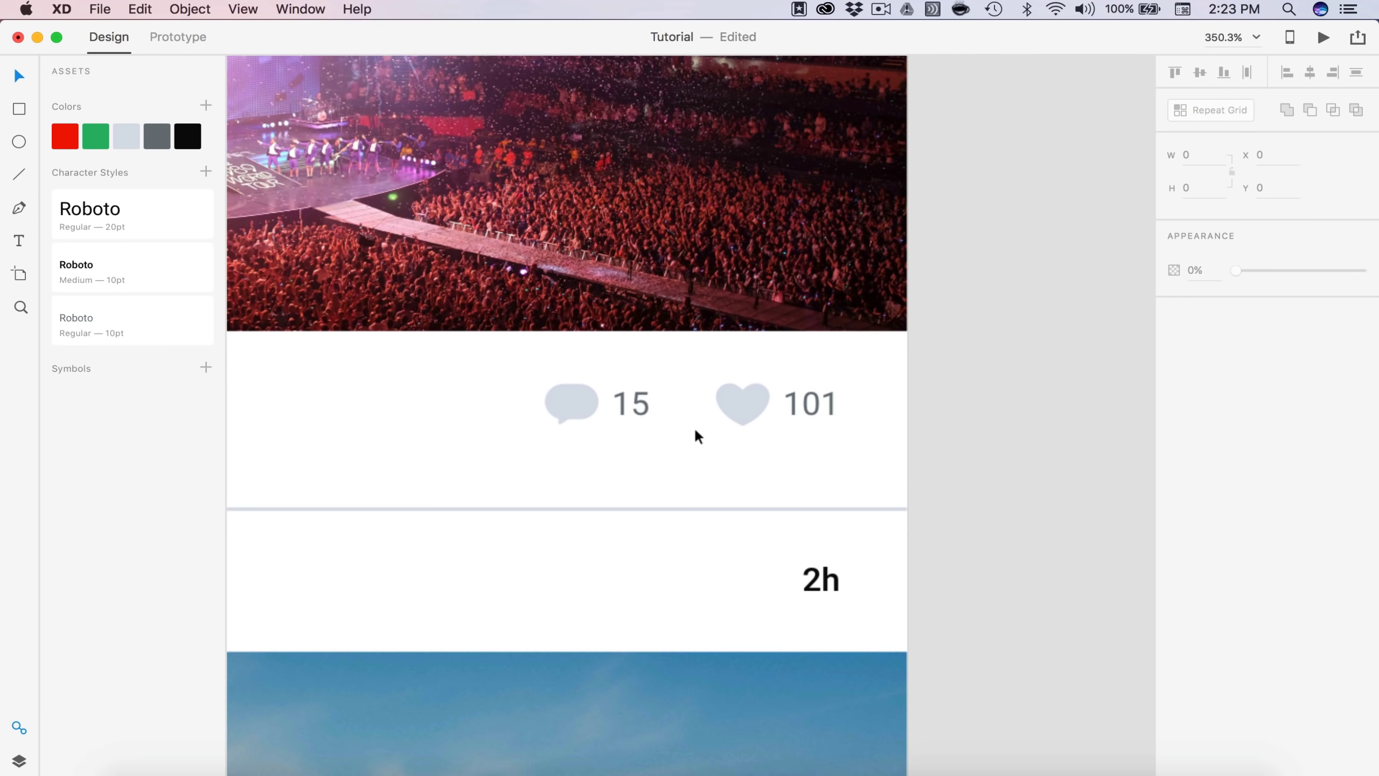
left_click(631, 403)
left_click(575, 404, "shift")
left_click_drag(570, 401, 623, 402)
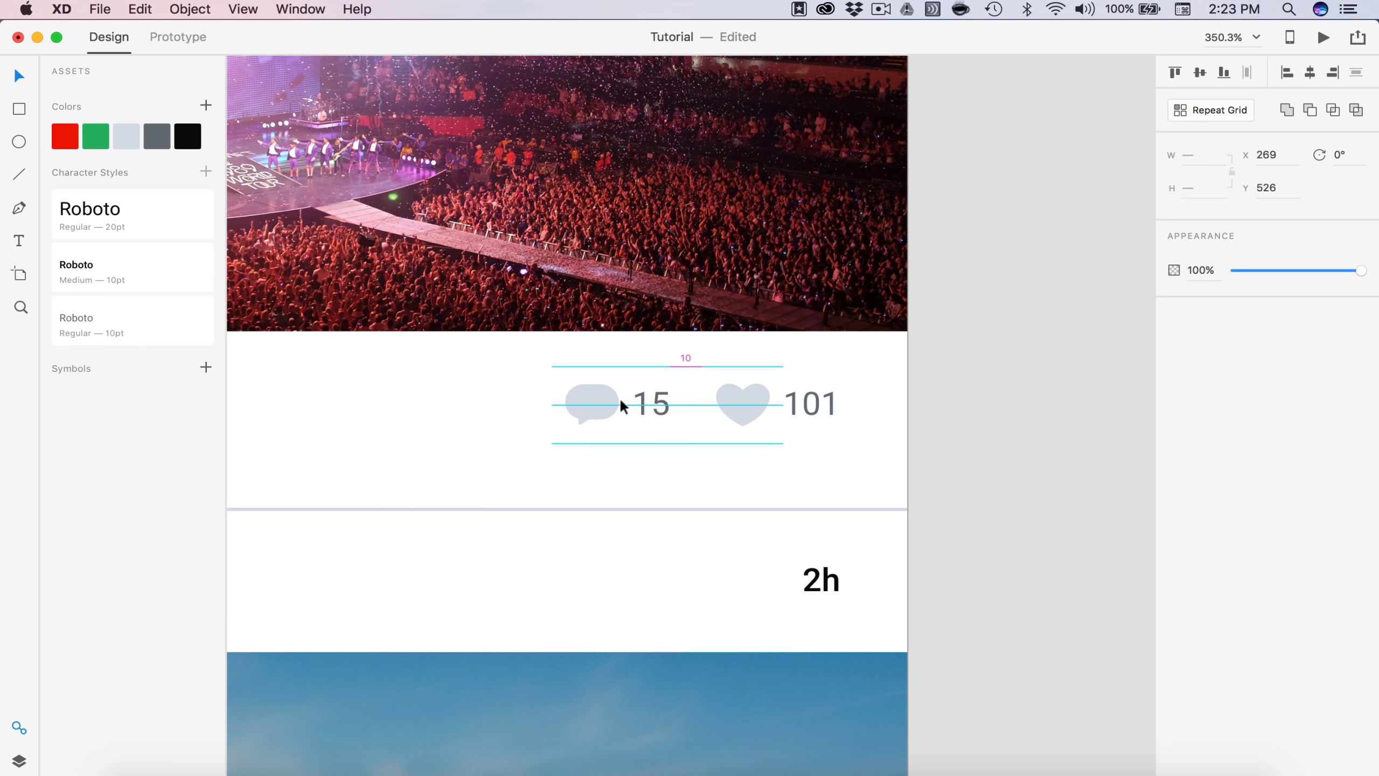
Step: Replace the second post's avatar with the photo of the bearded man
left_click(1023, 371)
scroll(1022, 371, "down", 5)
scroll(1024, 374, "right", 2)
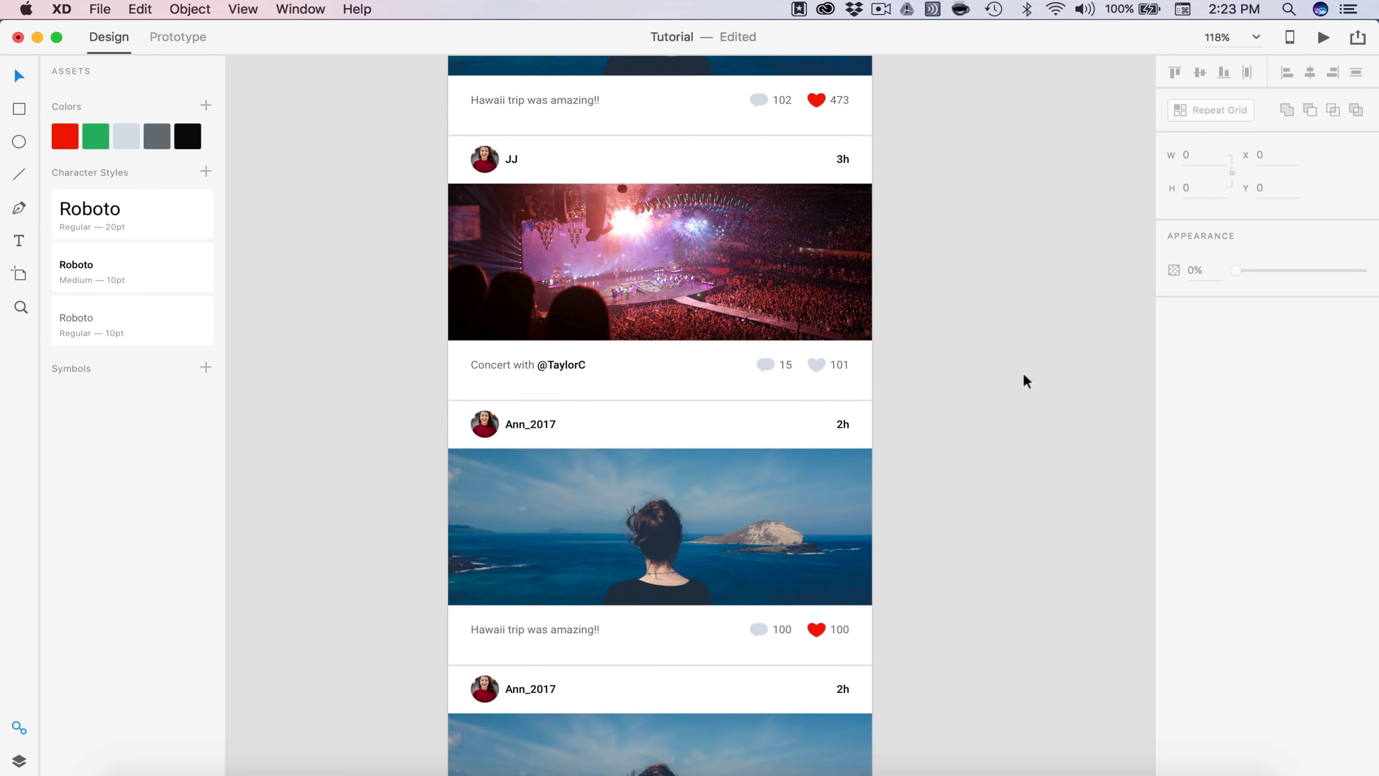
scroll(896, 262, "up", 6)
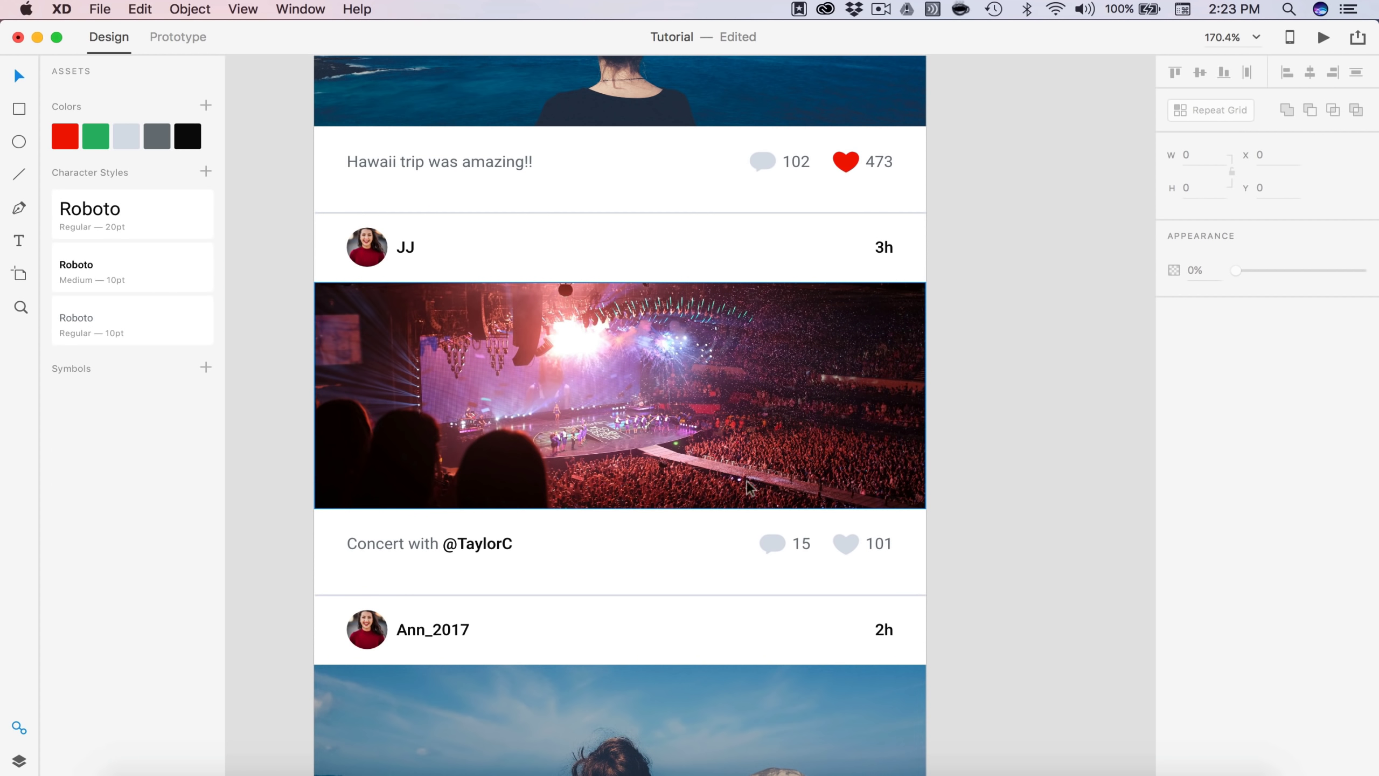
scroll(713, 433, "down", 5)
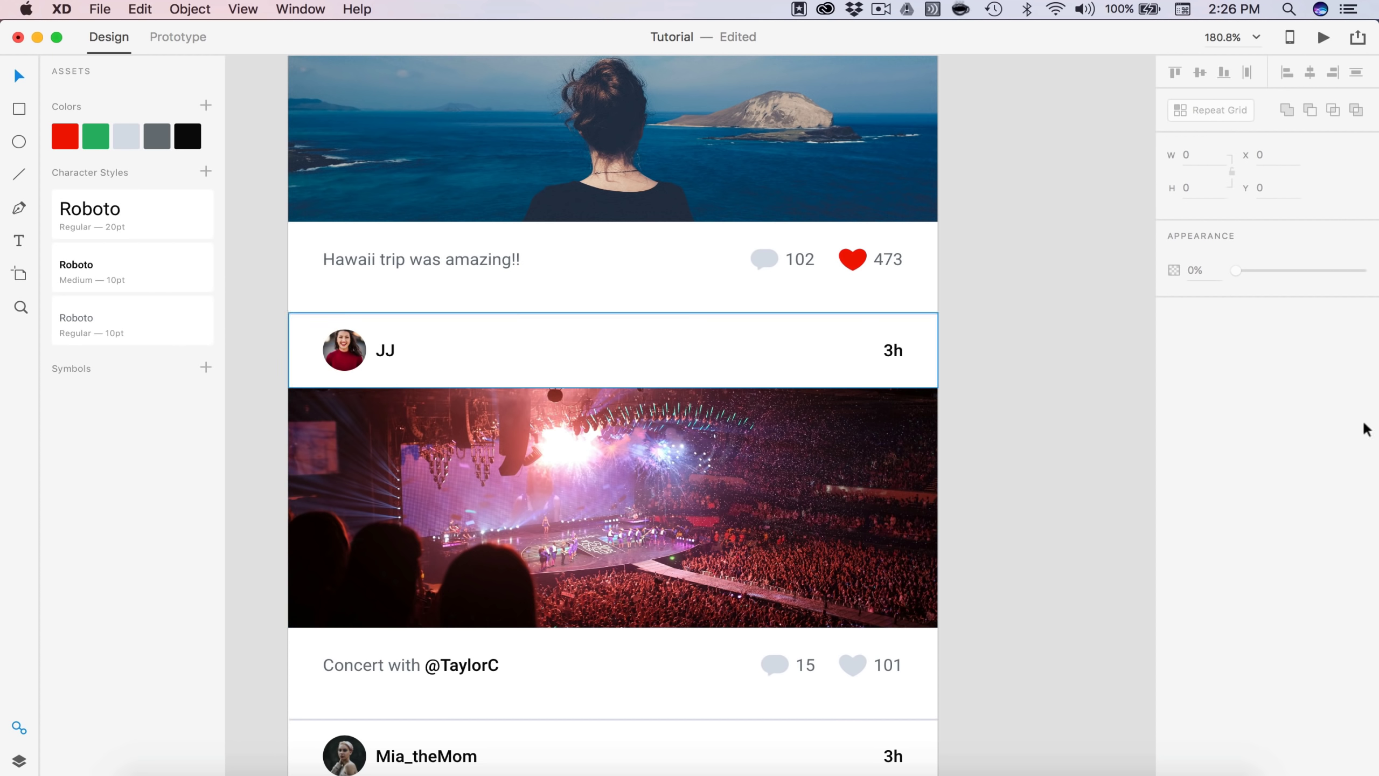
left_click_drag(667, 559, 344, 351)
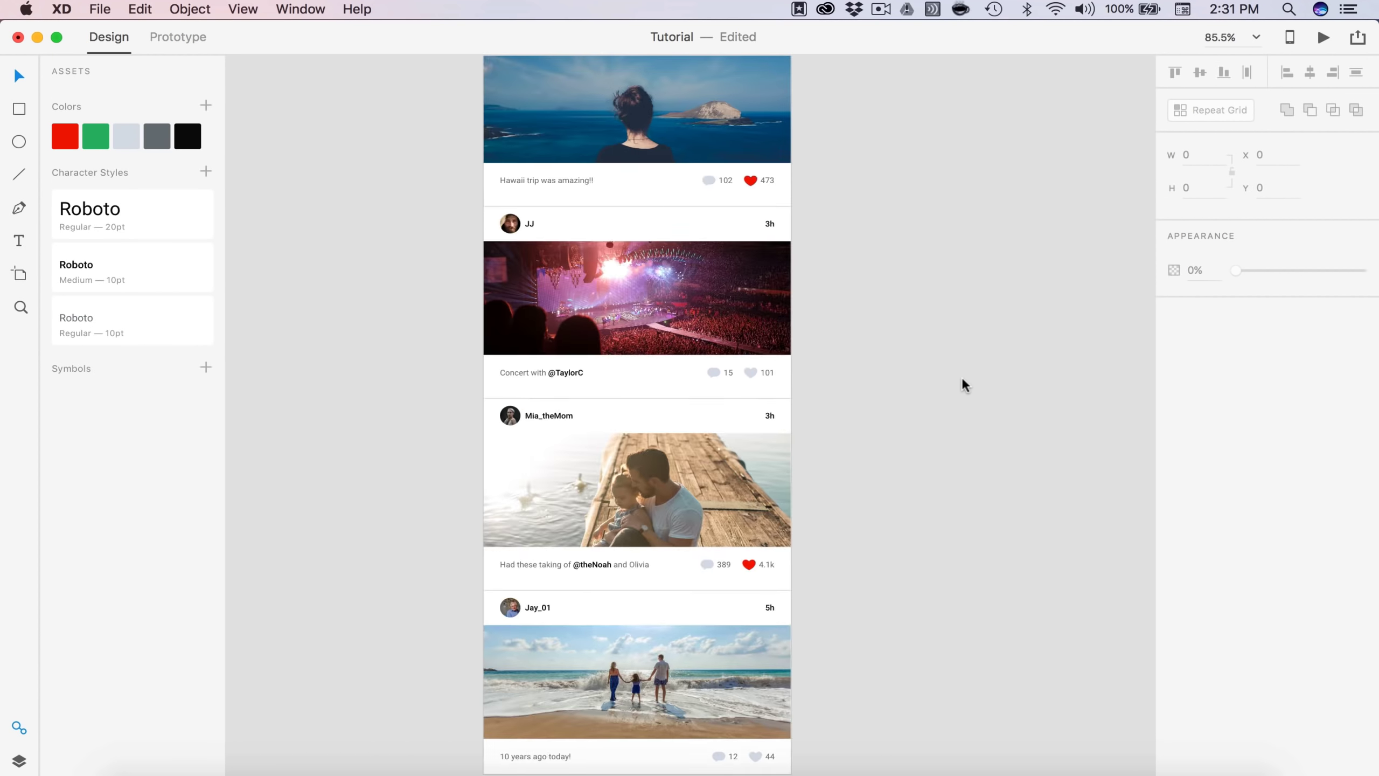
scroll(961, 377, "up", 5)
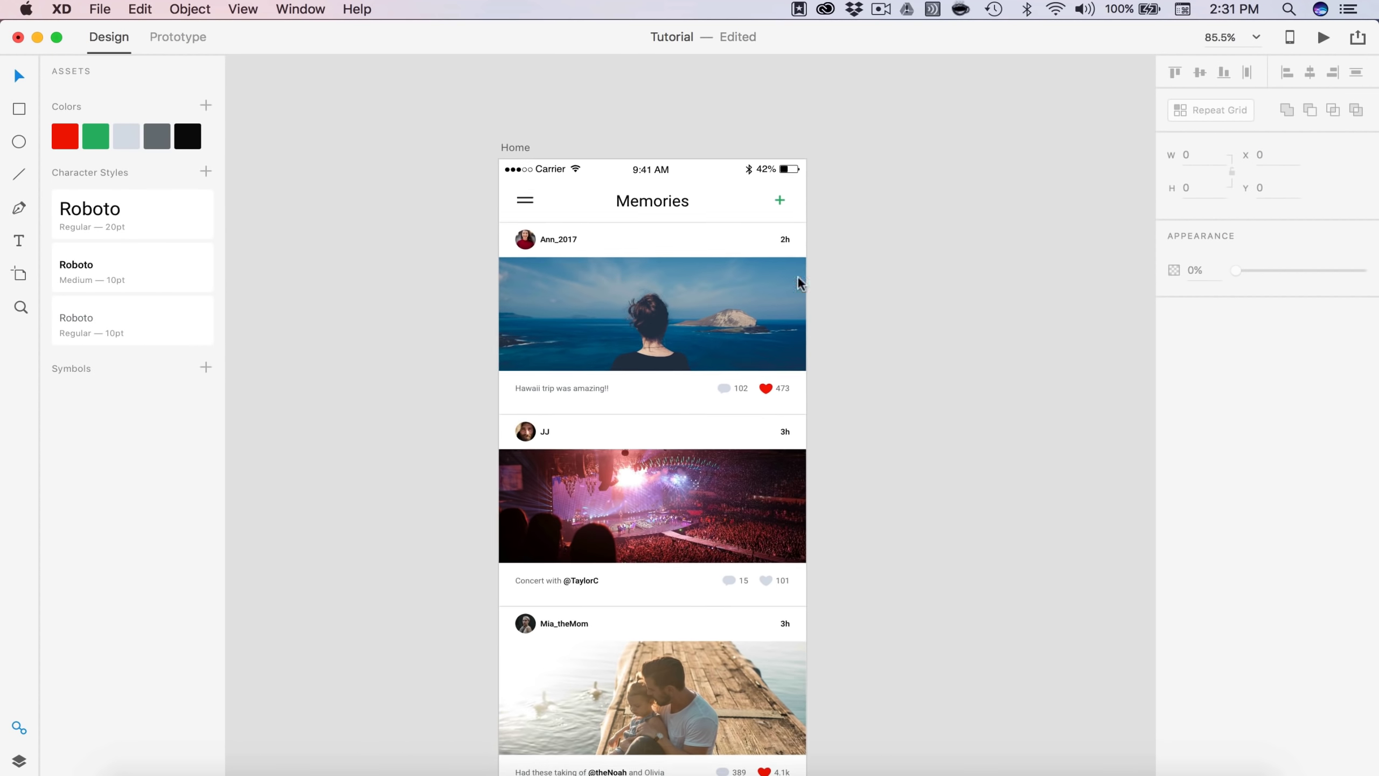
Step: Delete the divider line between the header and the first post
scroll(762, 258, "up", 8)
left_click(578, 168)
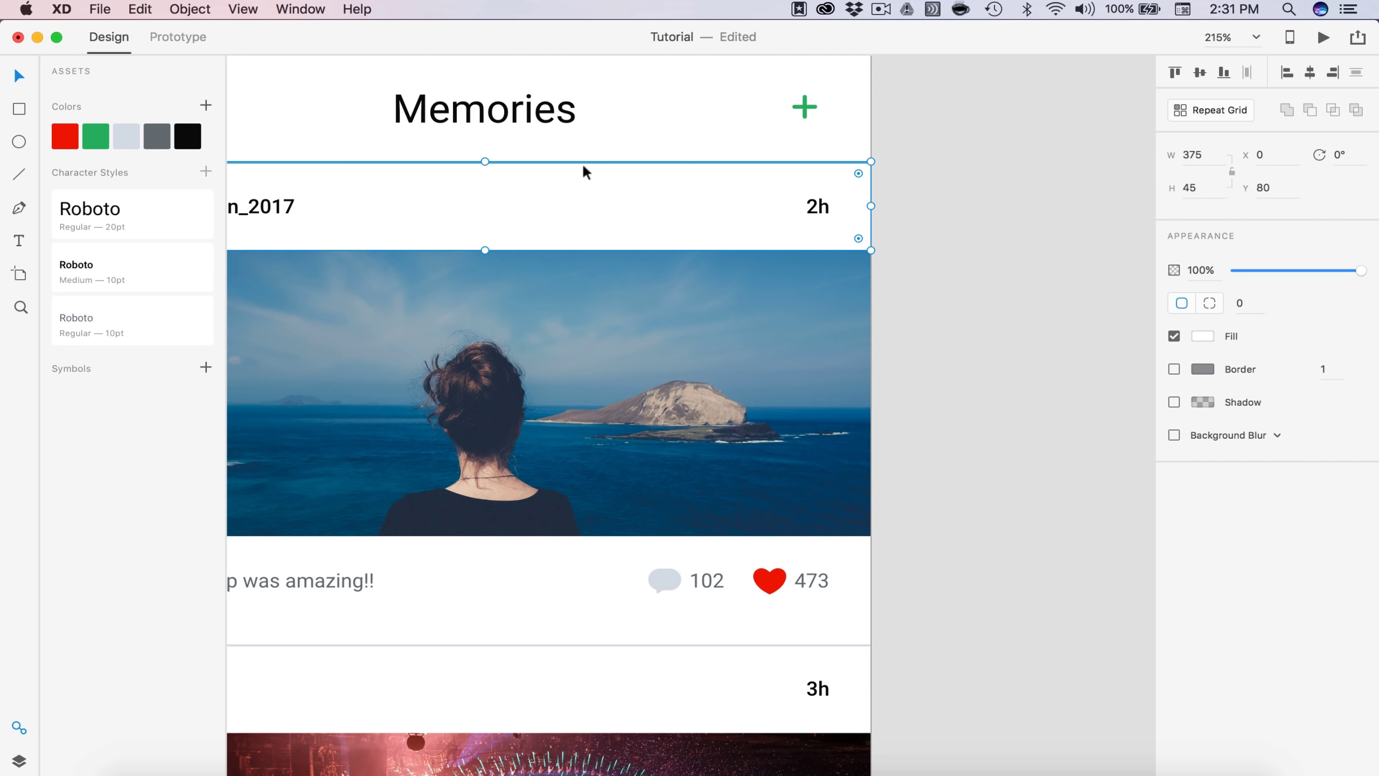
left_click(583, 162)
left_click(1031, 323)
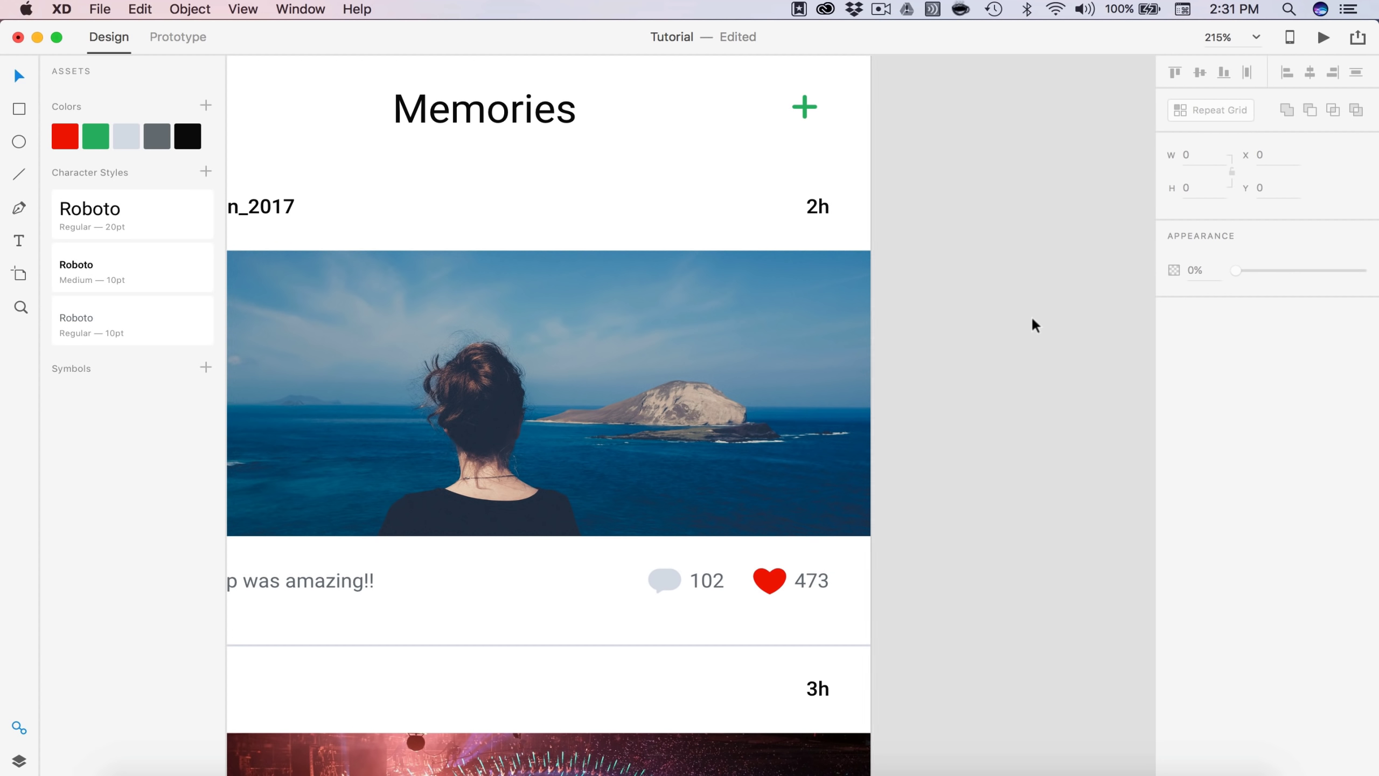
scroll(1030, 323, "down", 5)
scroll(1007, 286, "down", 1)
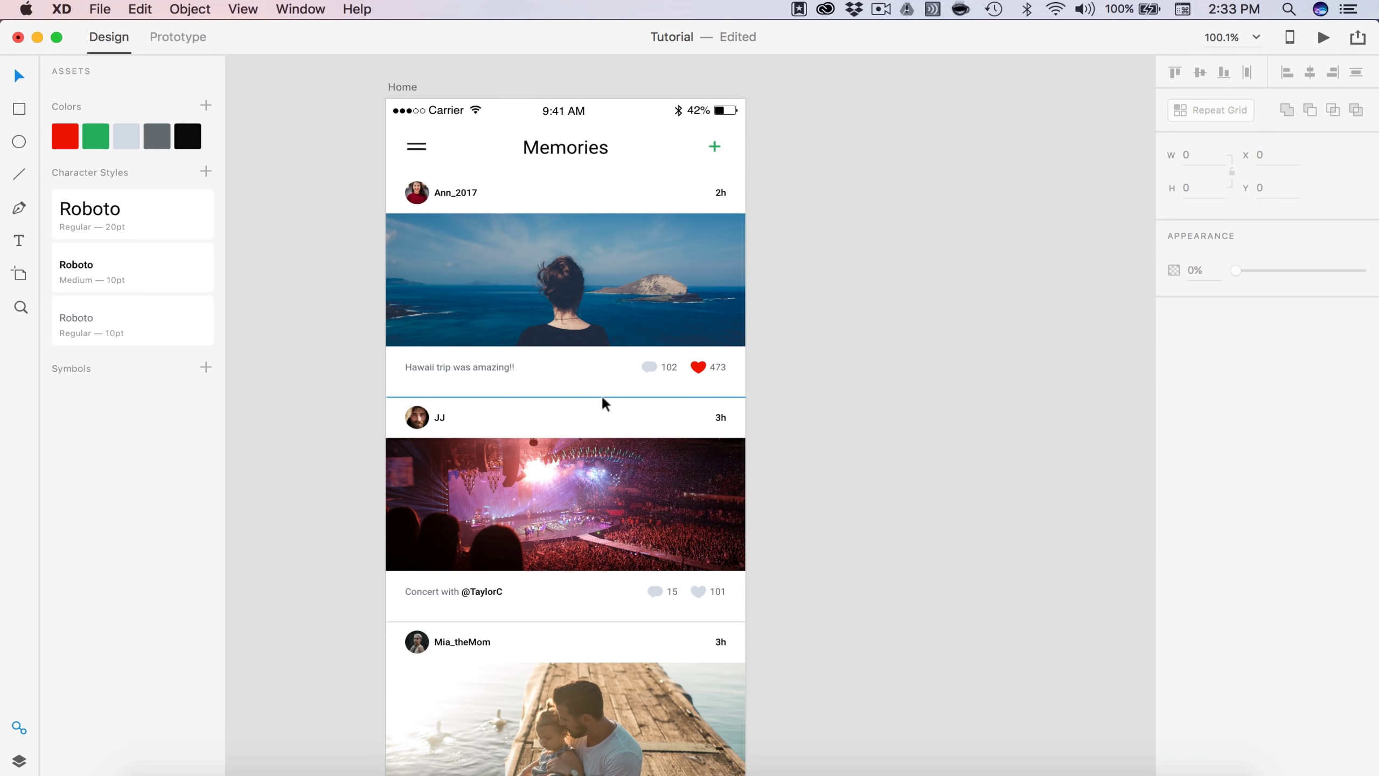
Step: Lower the opacity of the three divider lines between the posts
left_click(602, 397)
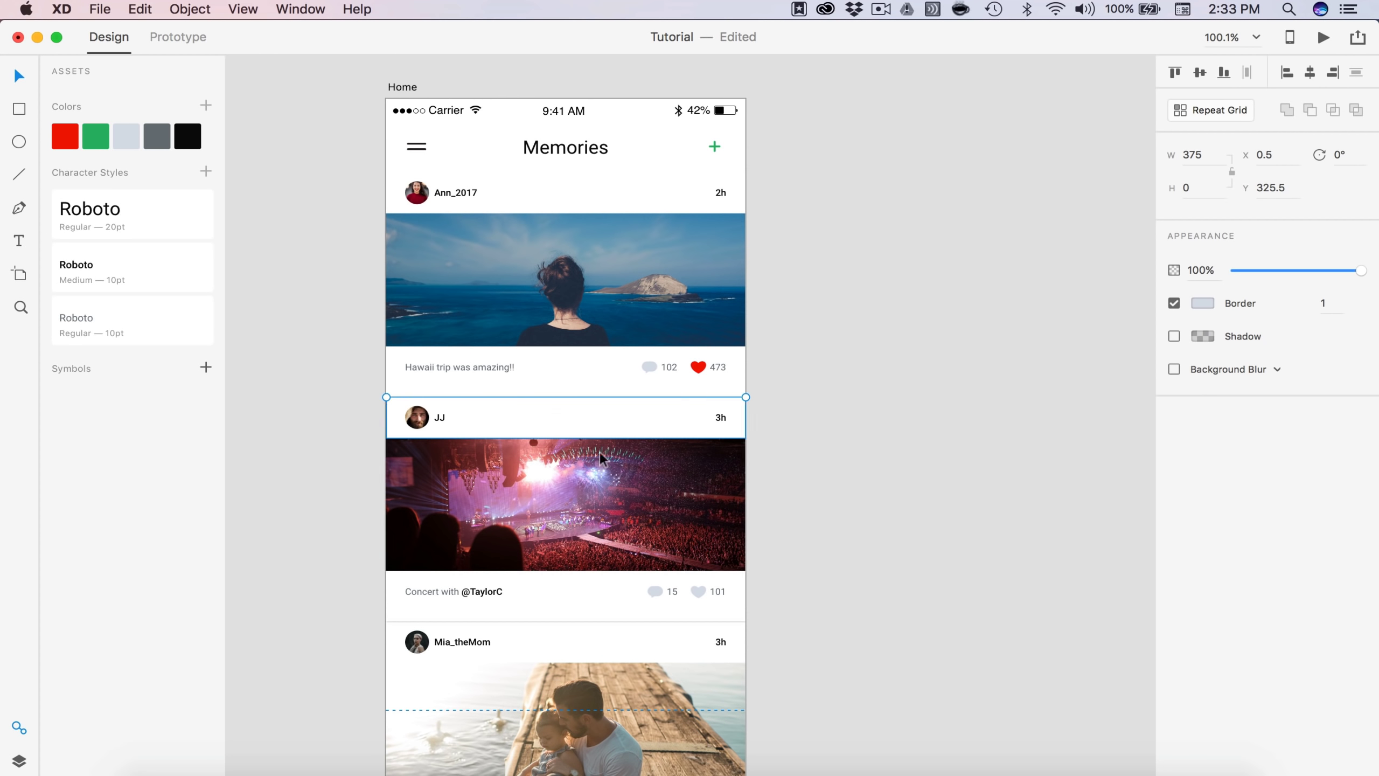
left_click(539, 622, "shift")
scroll(540, 623, "down", 4)
scroll(540, 629, "down", 2)
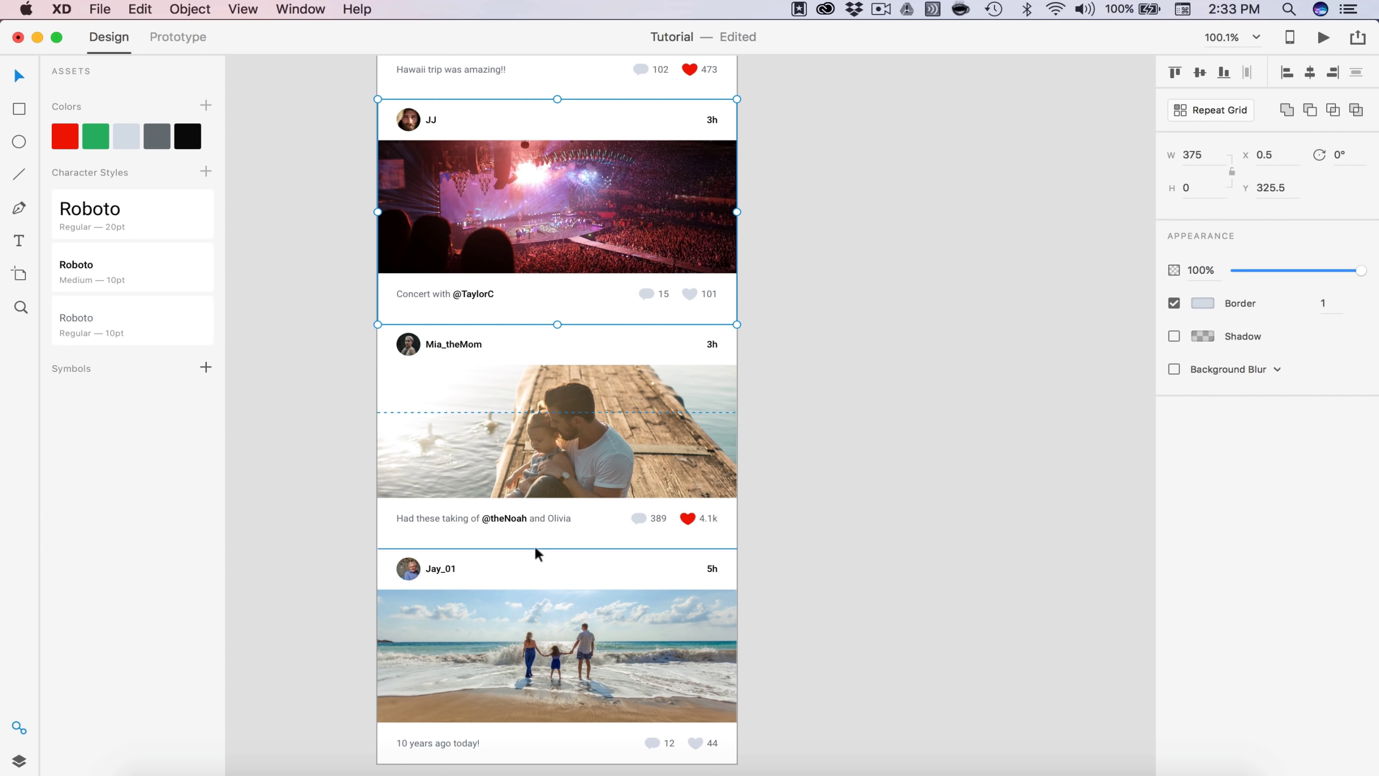
left_click(535, 547, "shift")
scroll(535, 547, "down", 1)
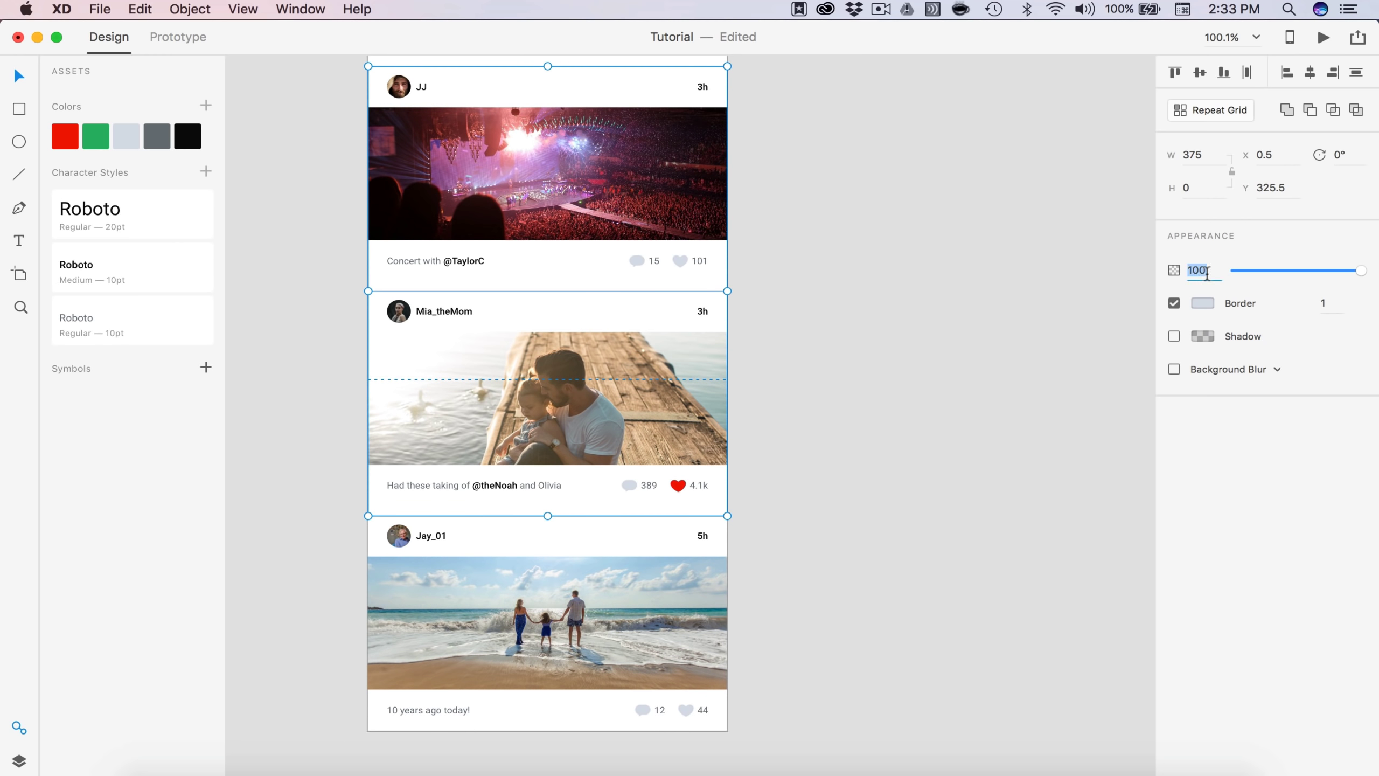
key("Return")
left_click(832, 445)
Step: Paste the play icon onto the first post's photo and place it in the photo's upper-left corner at X 0, Y 125
scroll(831, 443, "up", 5)
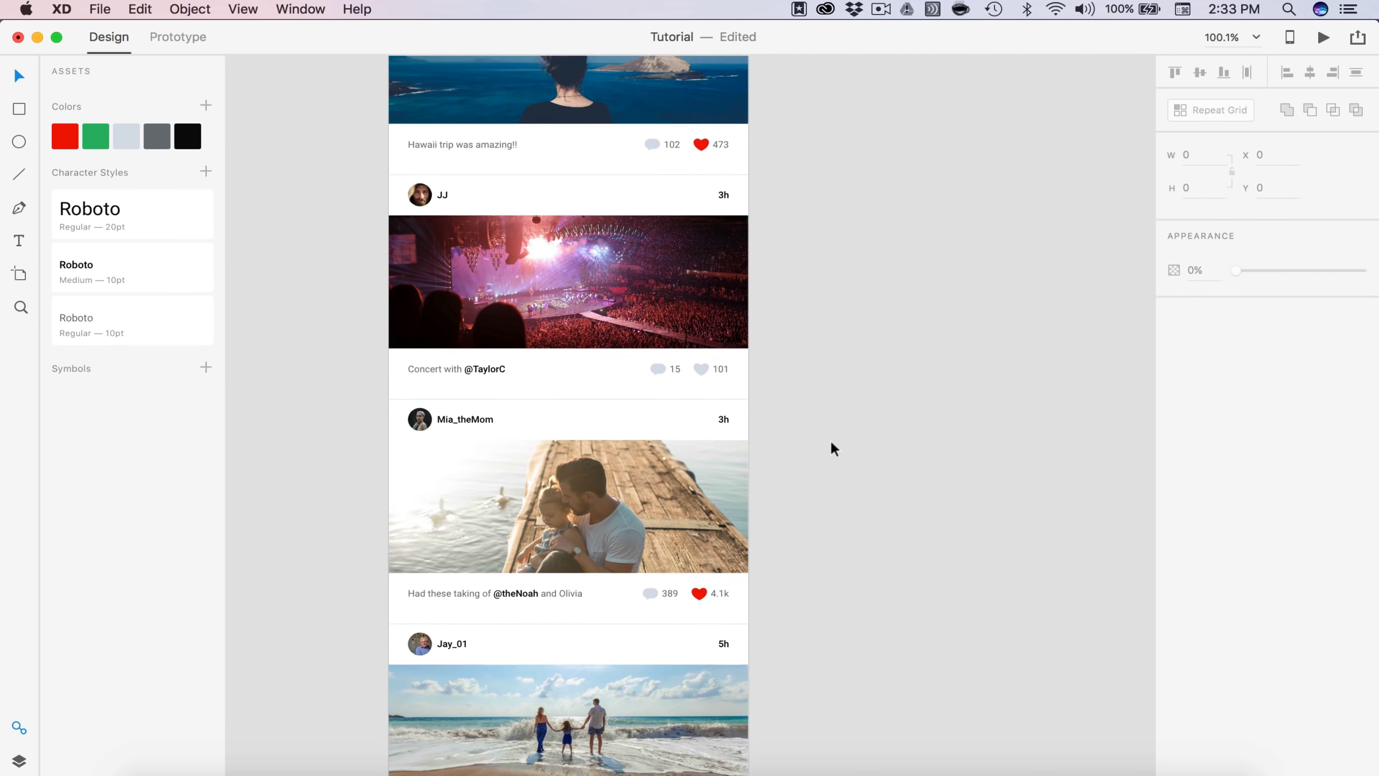
scroll(531, 318, "up", 5)
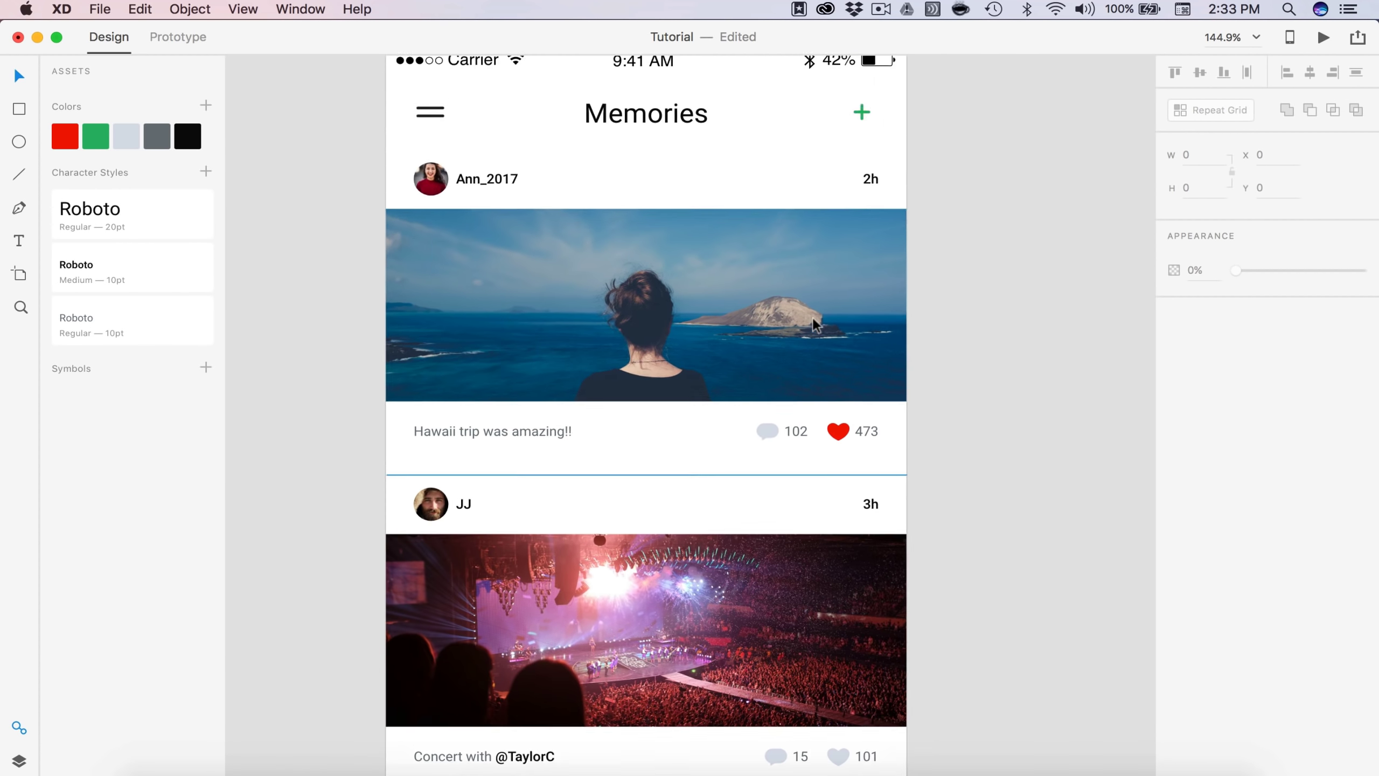
scroll(652, 305, "left", 2)
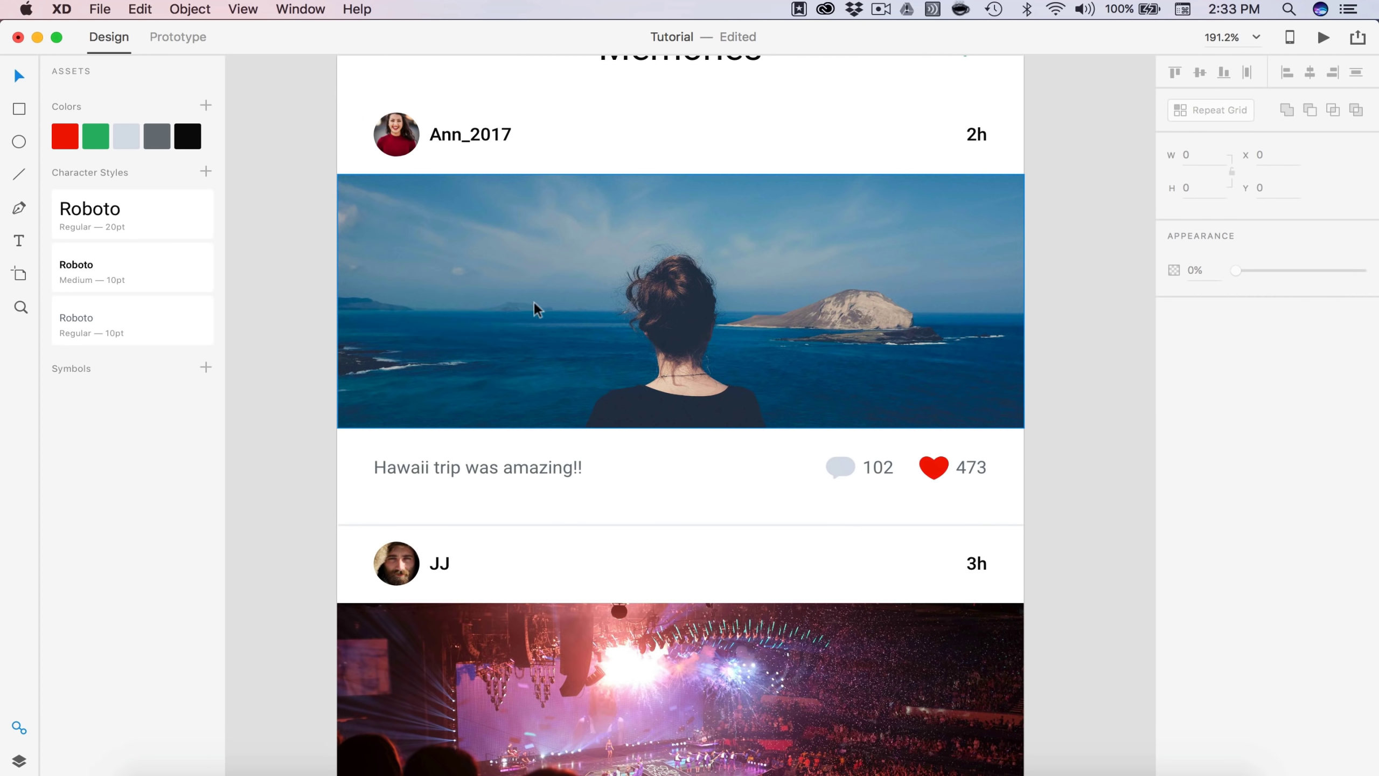
scroll(627, 307, "up", 3)
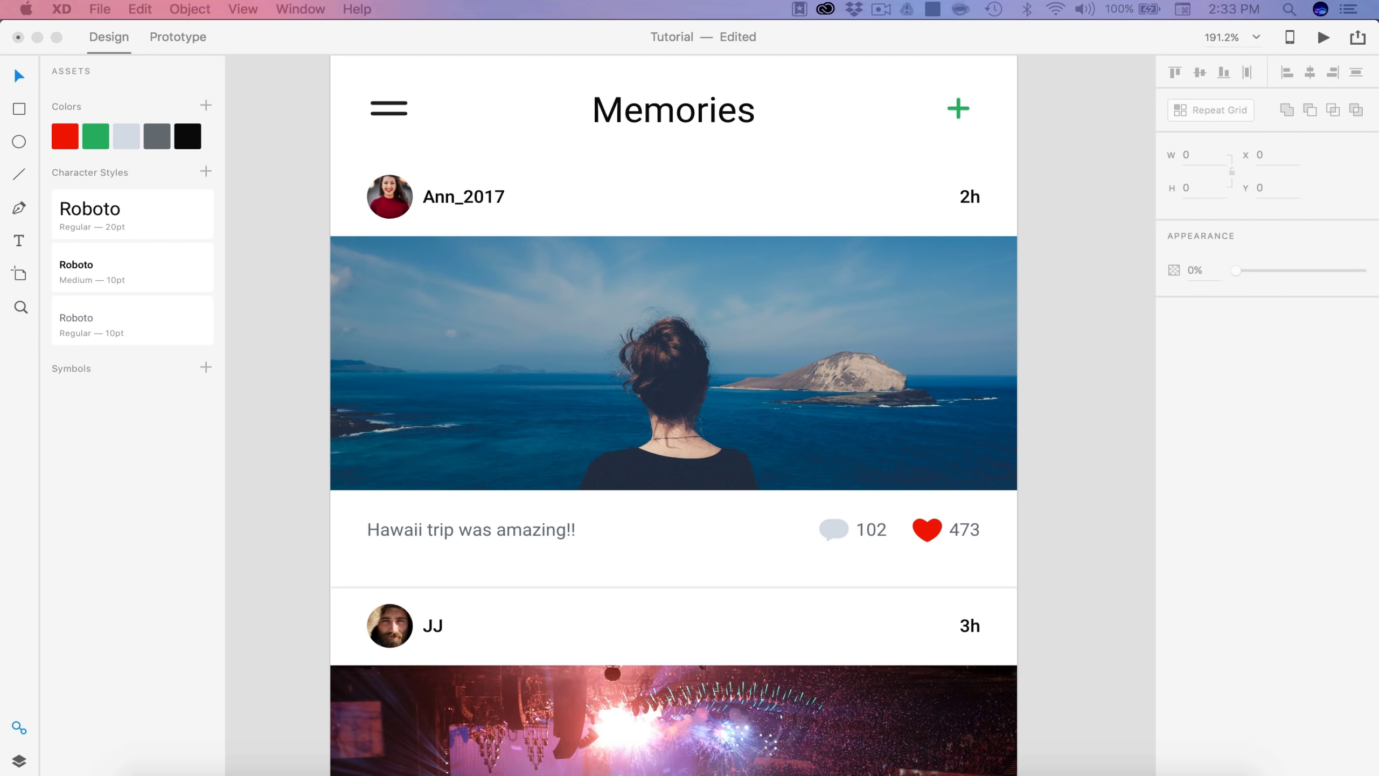
left_click(1037, 505)
key("super+v")
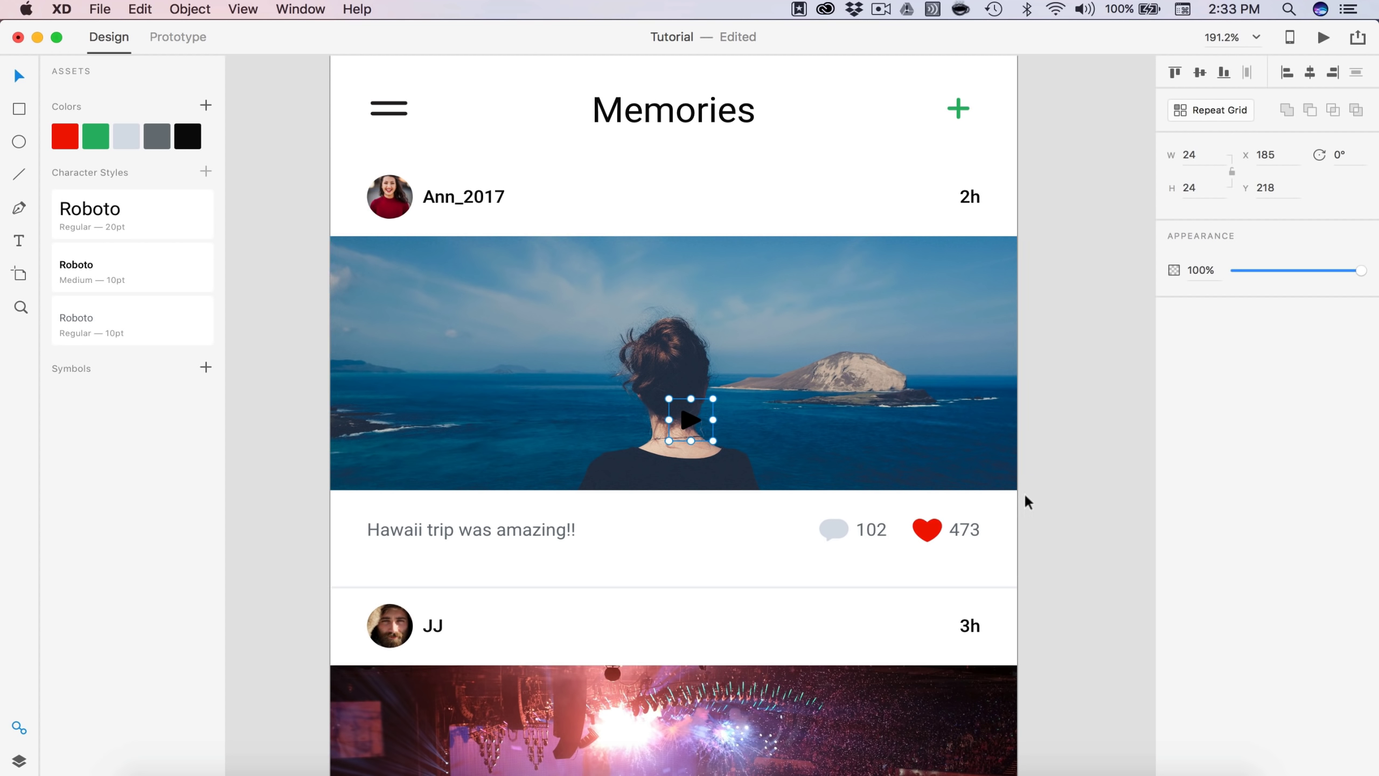
left_click_drag(684, 410, 351, 255)
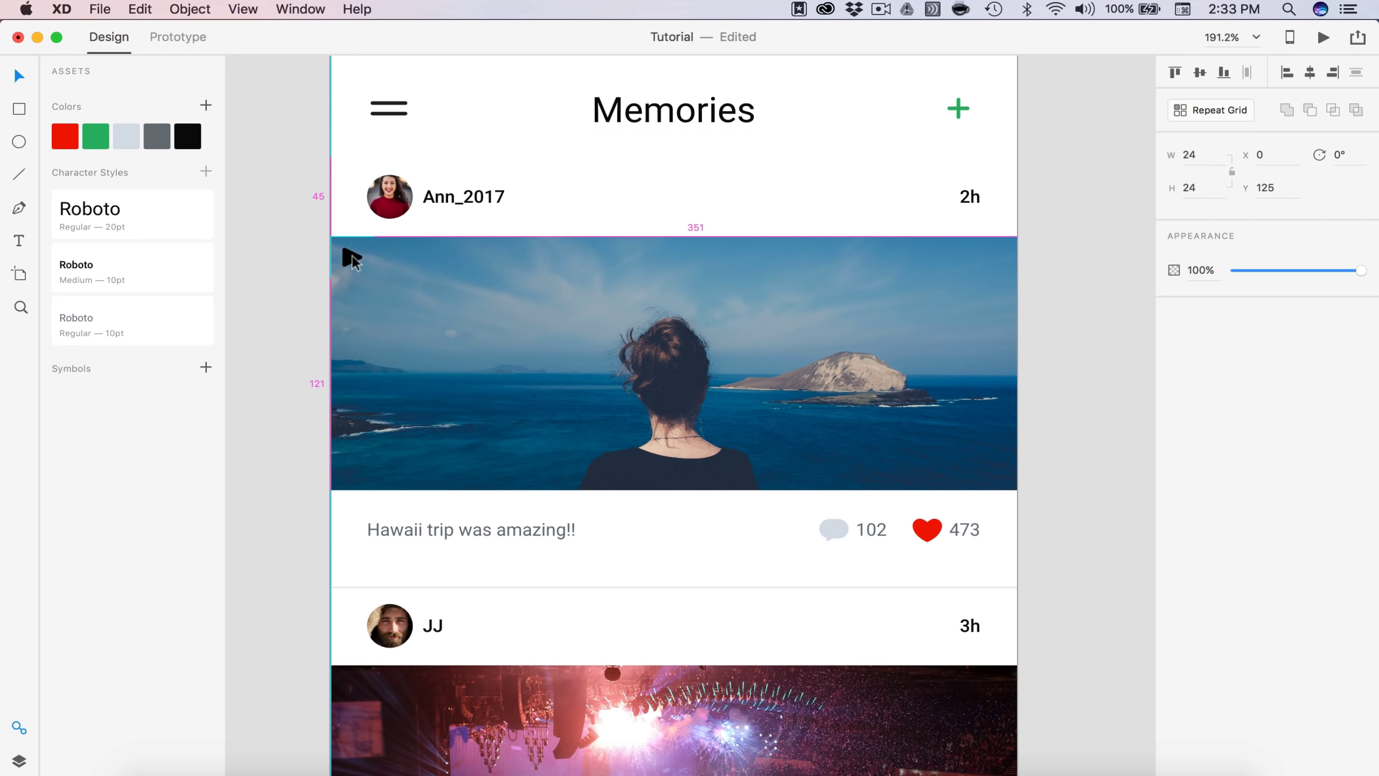
Step: Fill the play icon's triangle with the saved light grey
double_click(351, 254)
left_click(126, 135)
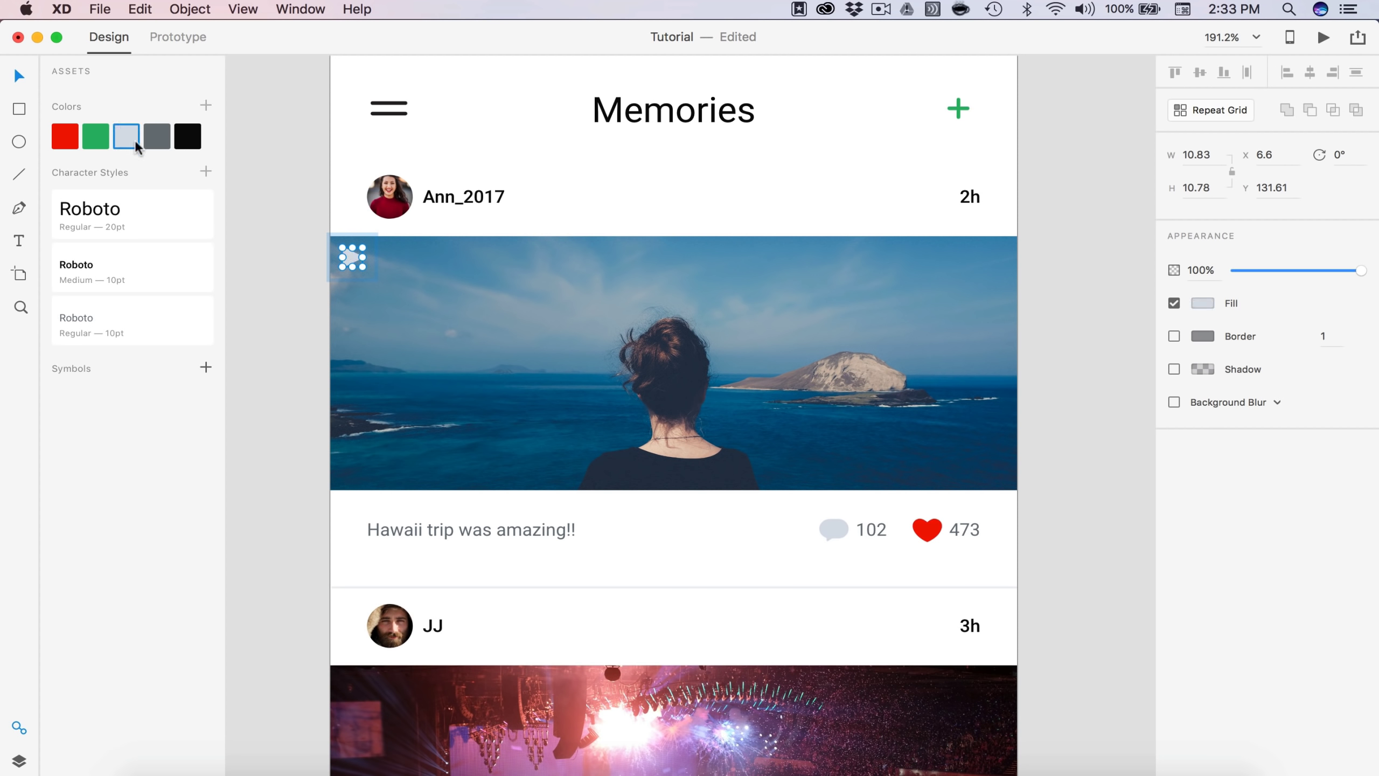
left_click(274, 275)
Step: Preview the Home screen and scroll through its posts to check the layout
scroll(274, 275, "down", 3)
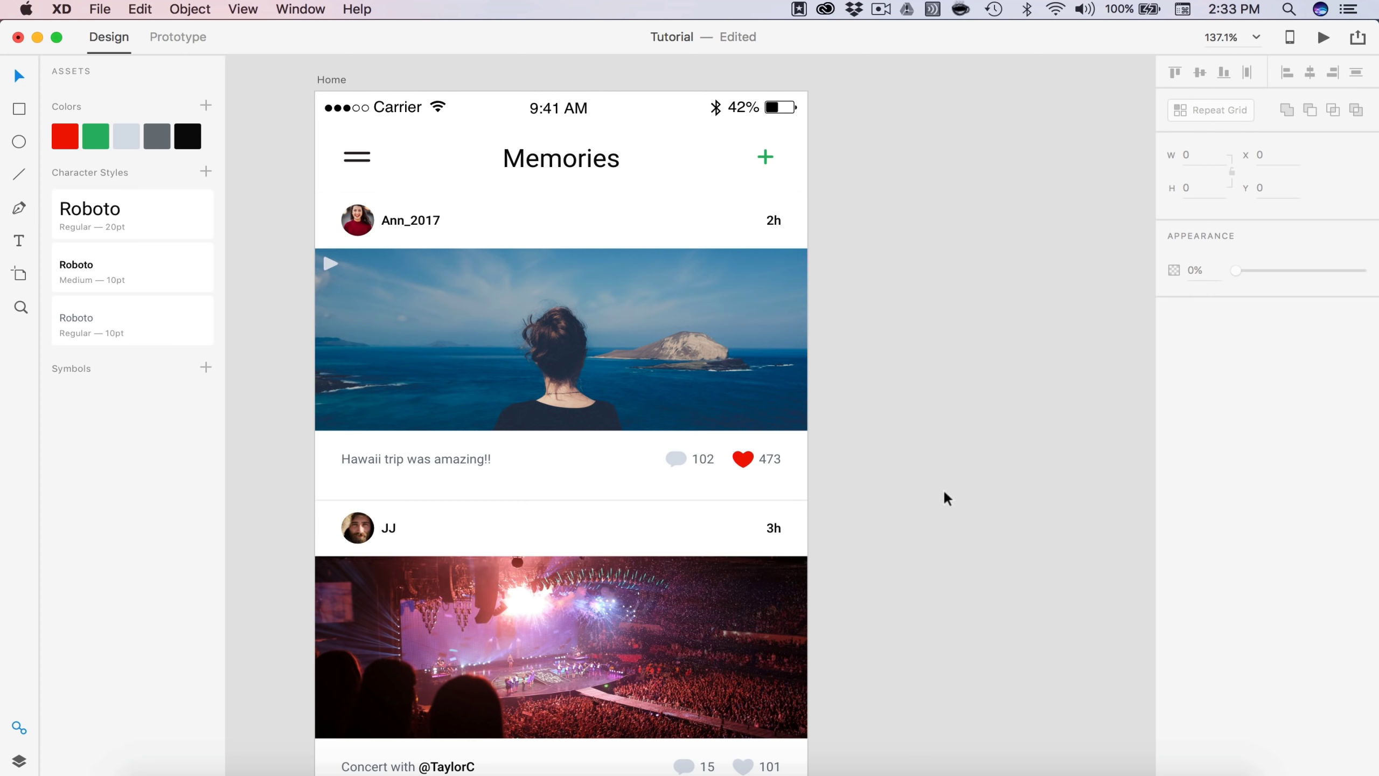
scroll(945, 494, "down", 10)
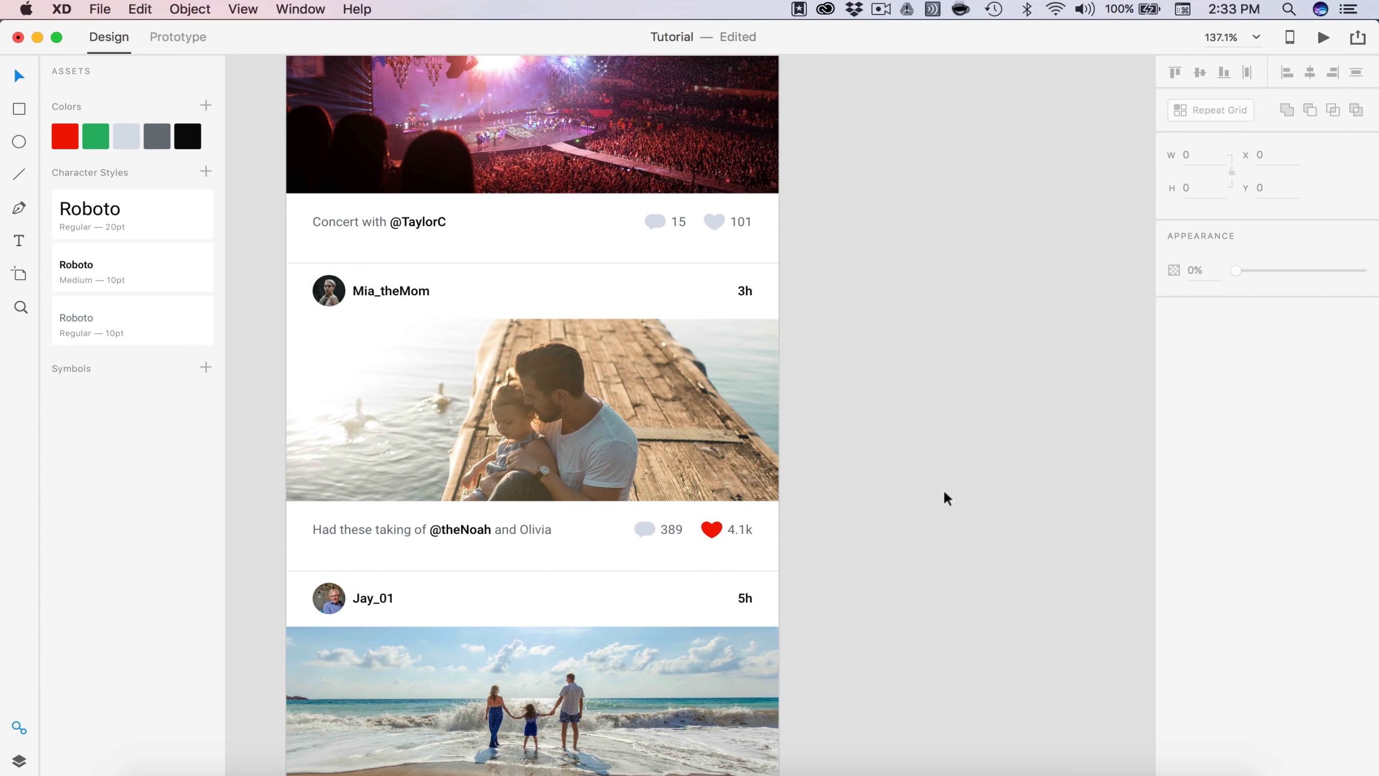
key("cmd+0")
left_click(1323, 38)
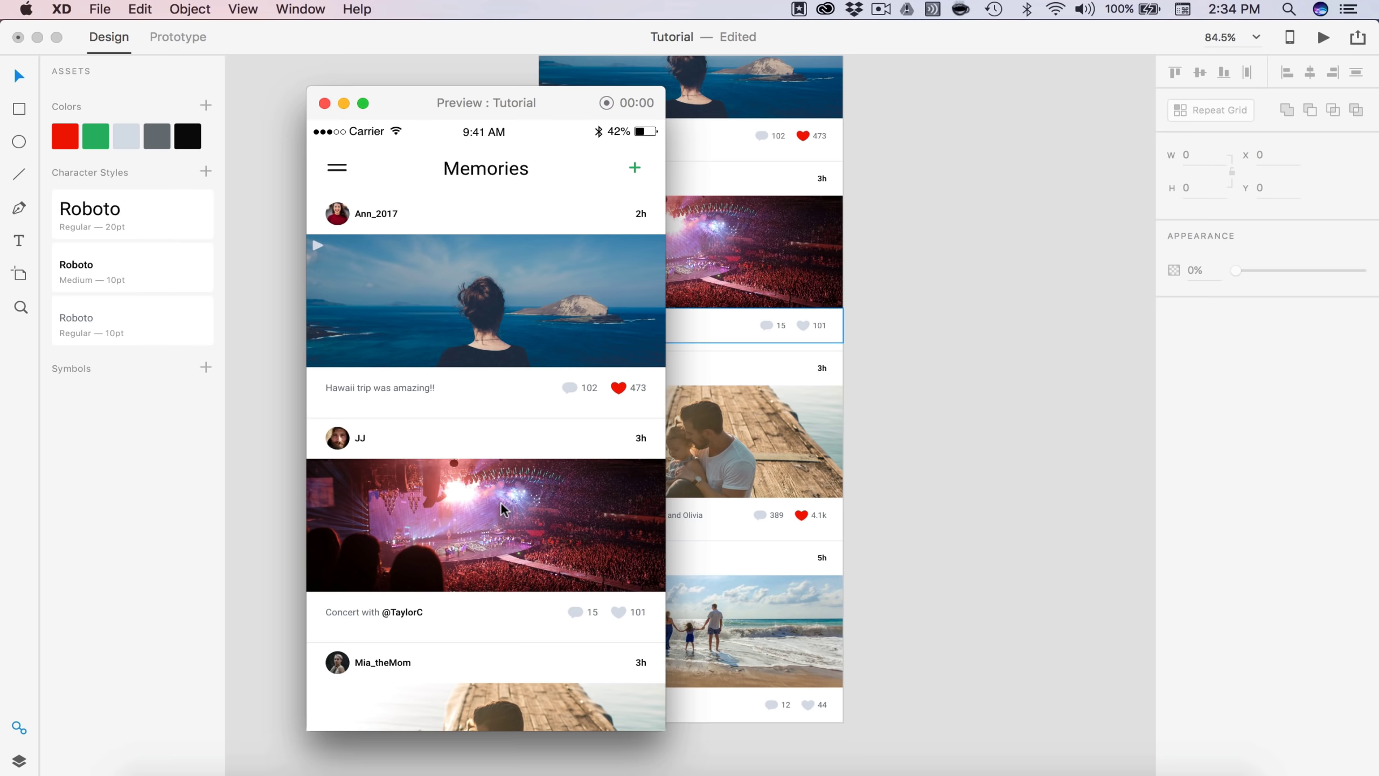
scroll(504, 510, "down", 6)
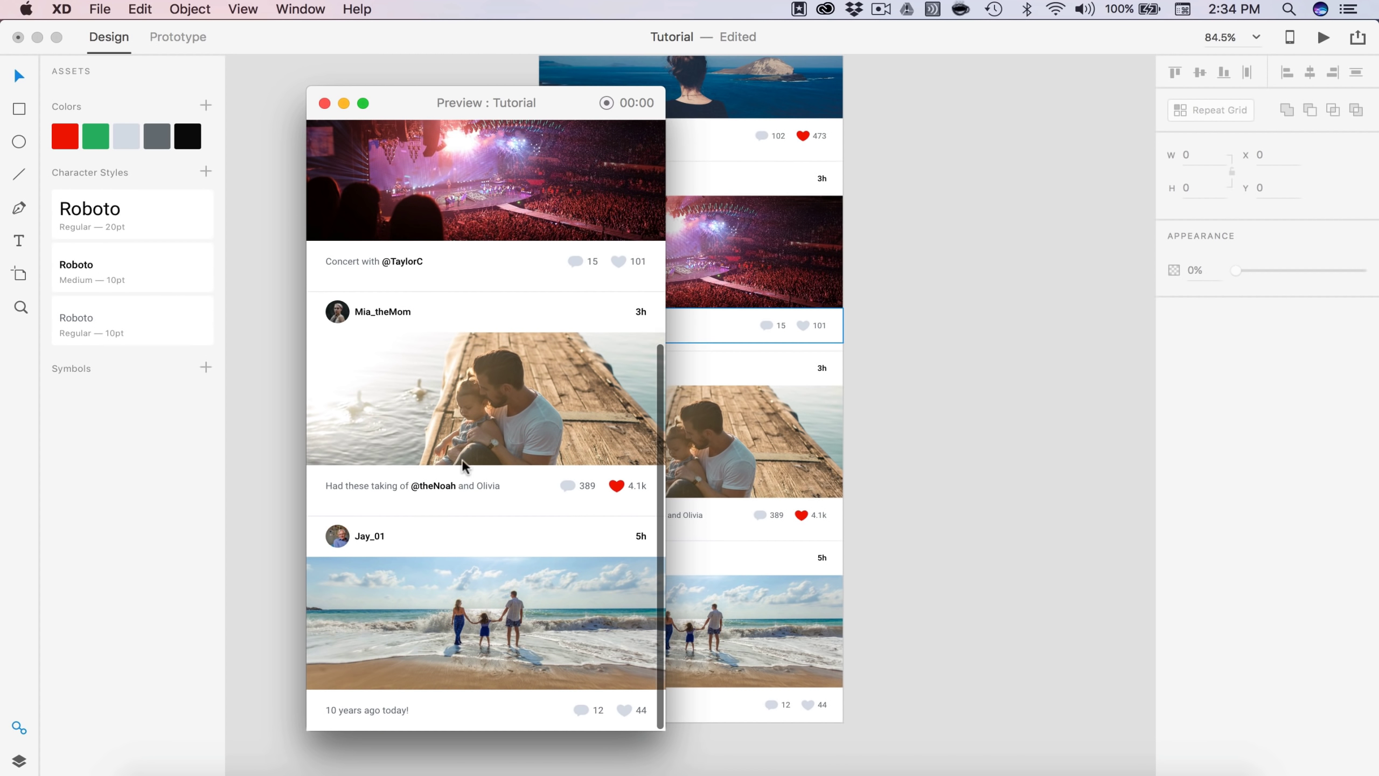
scroll(464, 466, "up", 6)
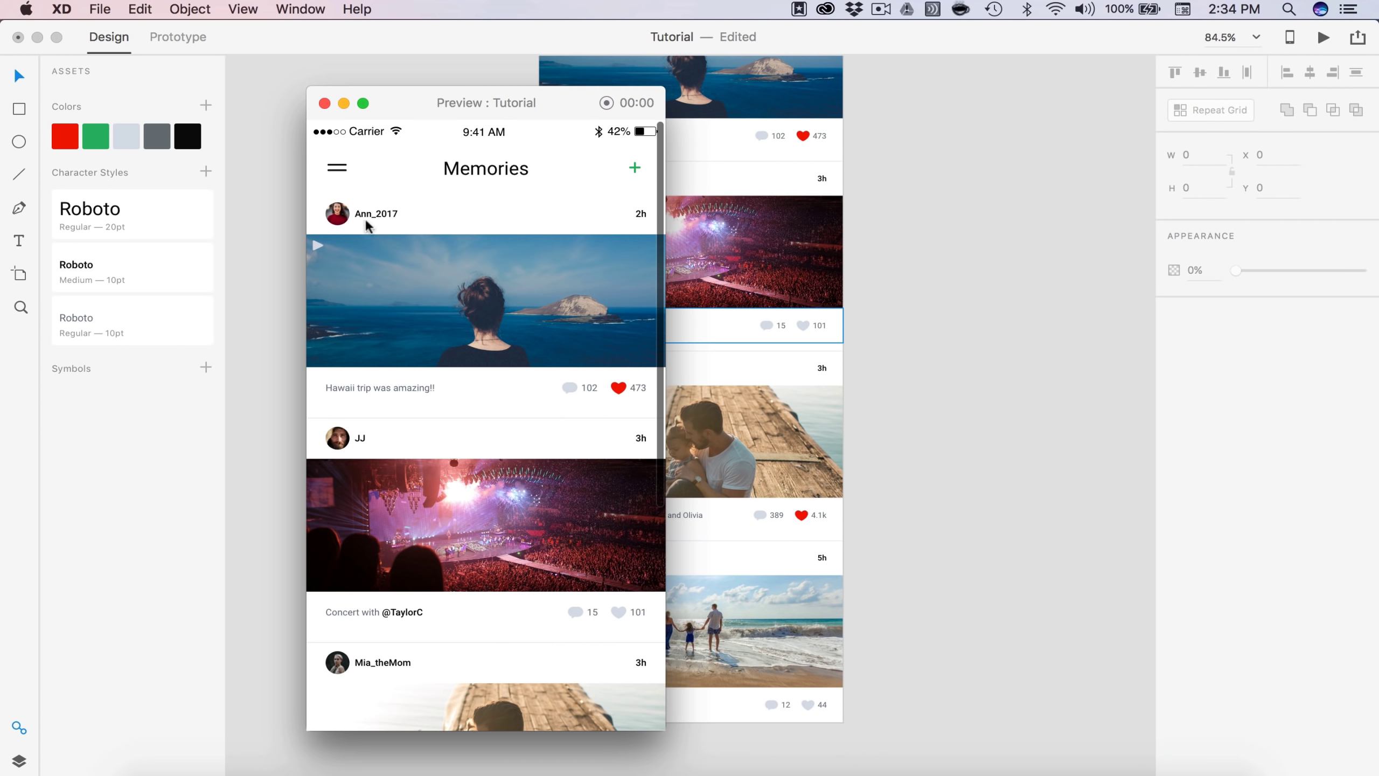
scroll(413, 478, "down", 4)
scroll(410, 470, "up", 4)
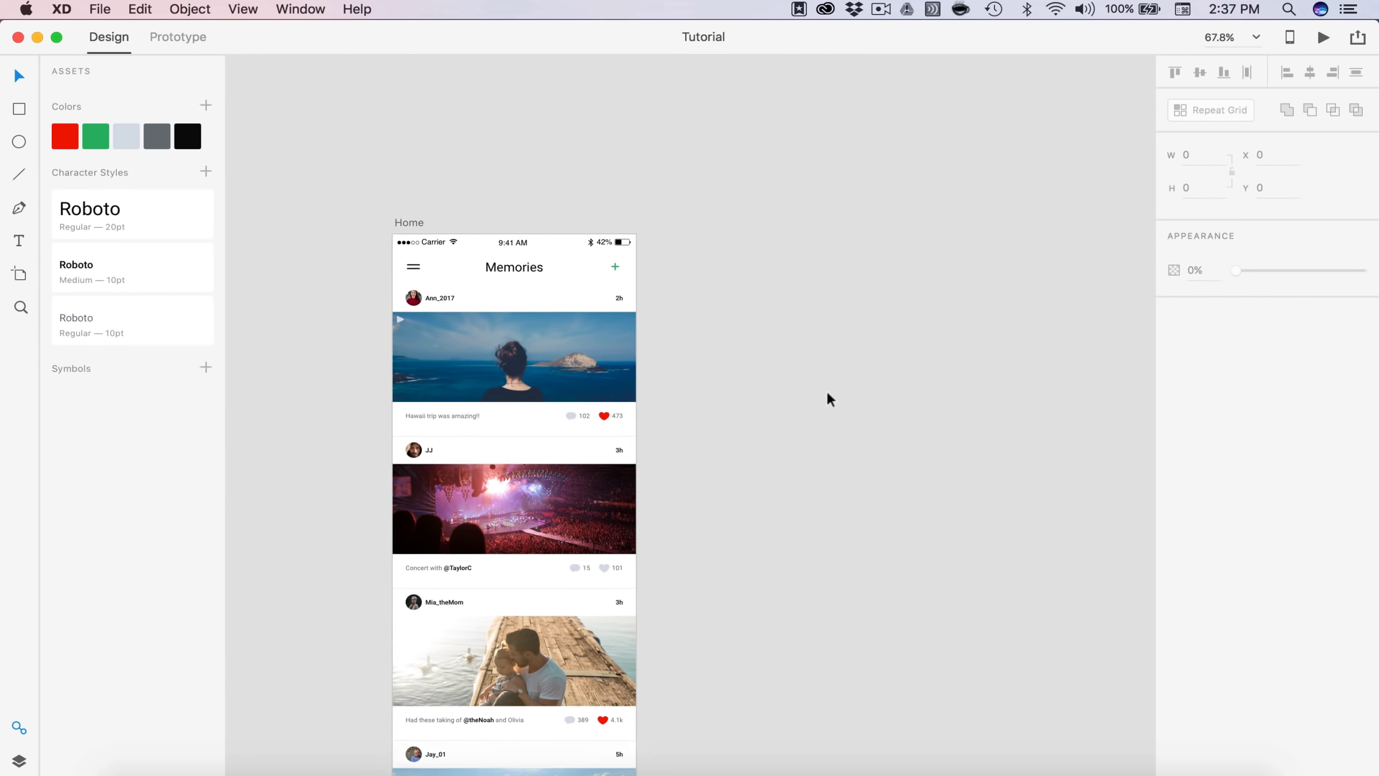
Step: Duplicate the Home artboard and delete all the posts from the copy, keeping only its header
scroll(826, 390, "down", 1)
left_click(408, 201)
key("super+d")
scroll(902, 583, "down", 5)
left_click_drag(839, 754, 556, 147)
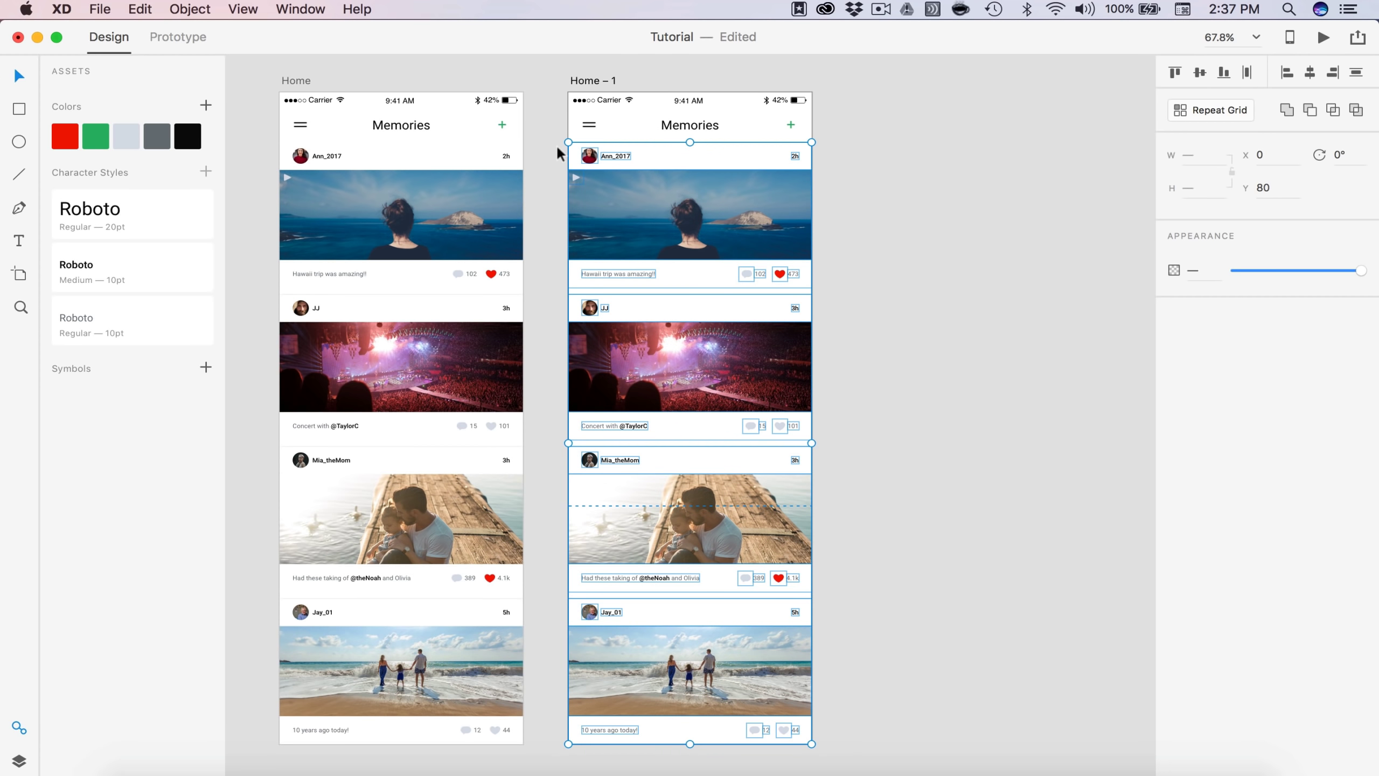
key("Delete")
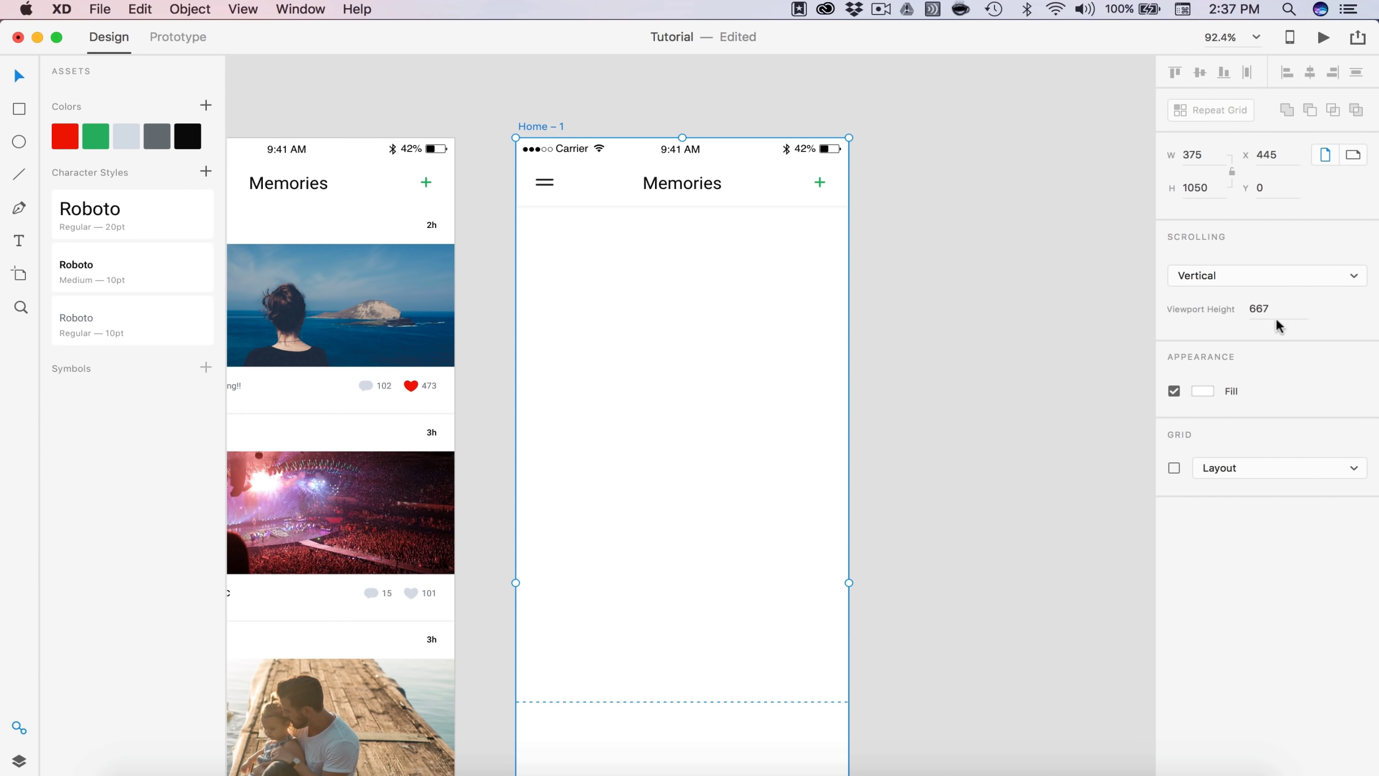
Step: Set the duplicated artboard's height to 667 to match its viewport height
left_click_drag(1276, 317, 1205, 305)
key("super+c")
double_click(1200, 189)
key("super+v")
key("Return")
scroll(879, 295, "left", 2)
Step: Change the duplicated artboard's header title to "Profile"
left_click(707, 173)
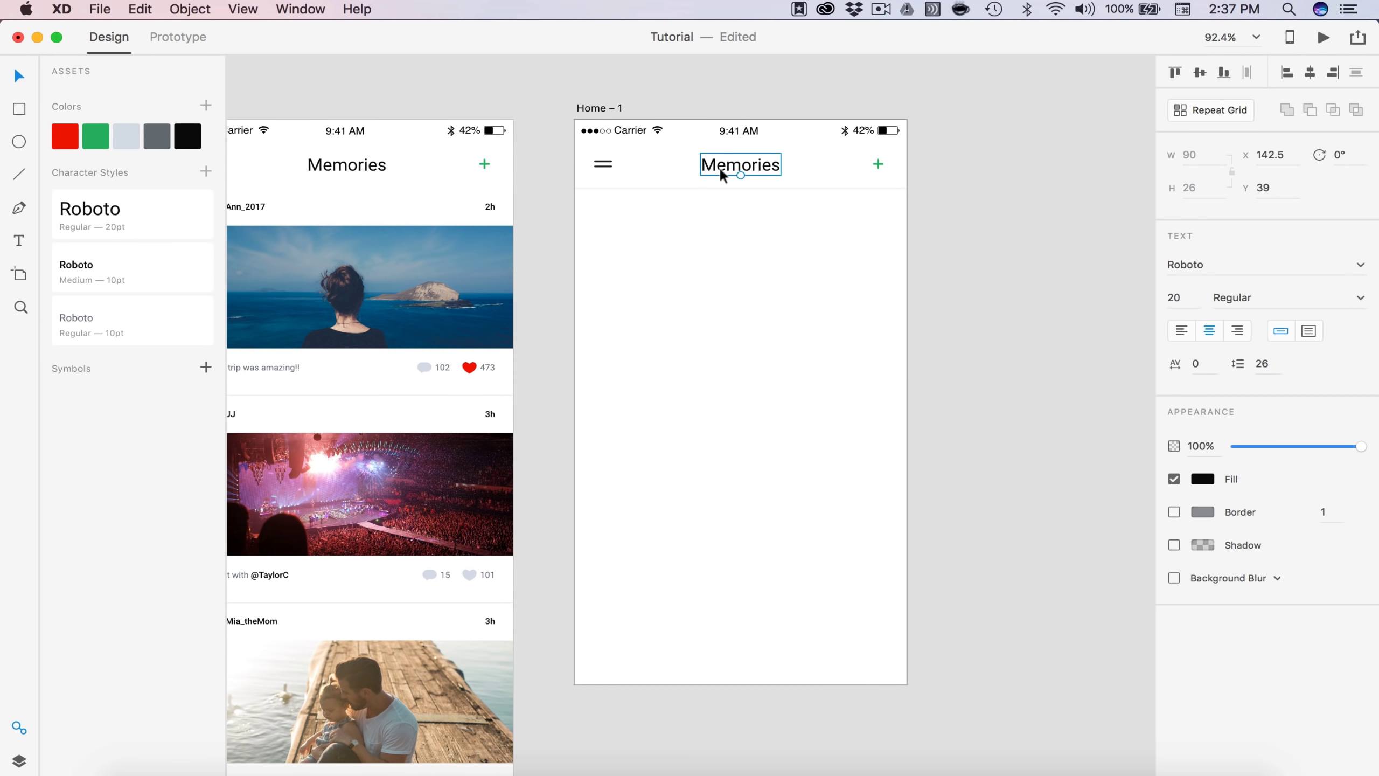
double_click(719, 166)
type("Profile")
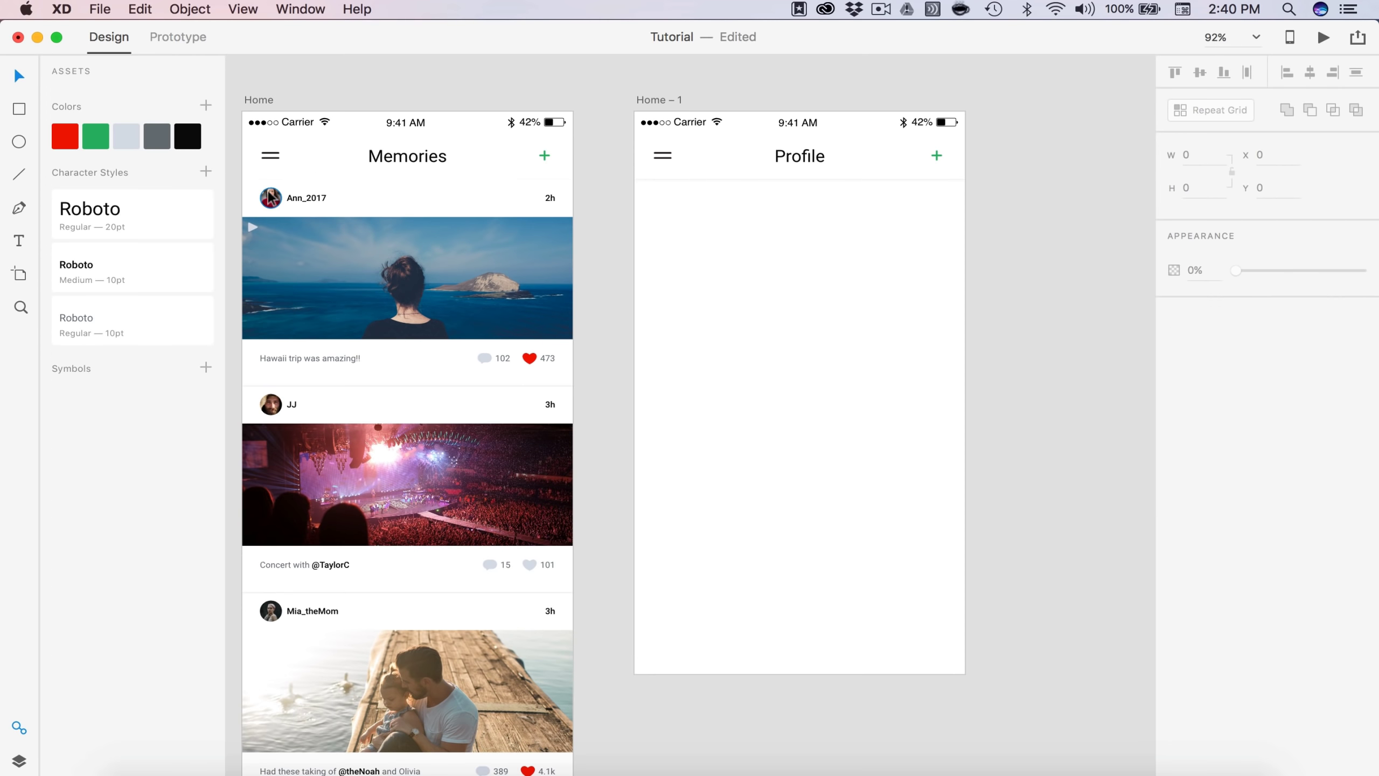
Step: Copy the first post's avatar onto the Profile screen and resize it to 50 × 50
left_click_drag(271, 198, 771, 247)
scroll(771, 247, "up", 5)
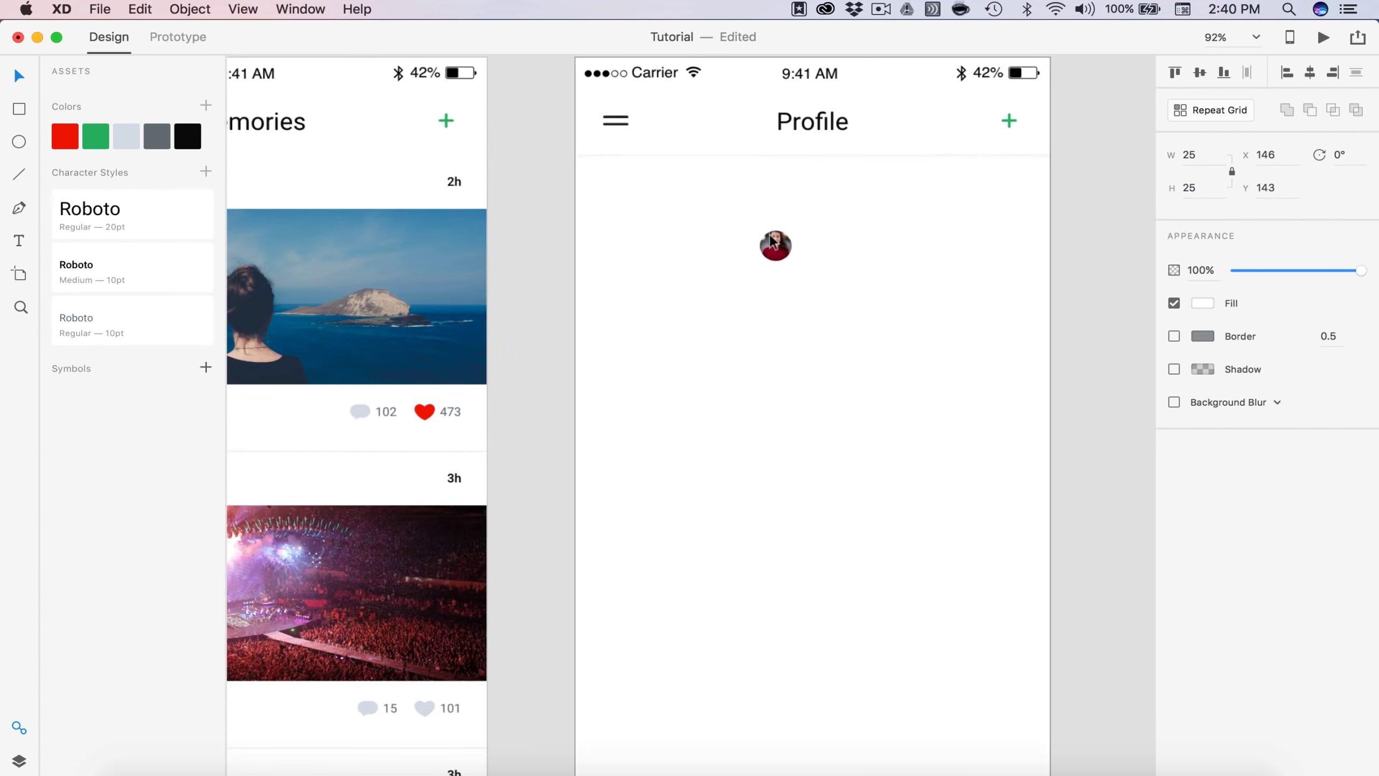
left_click(1211, 158)
type("50")
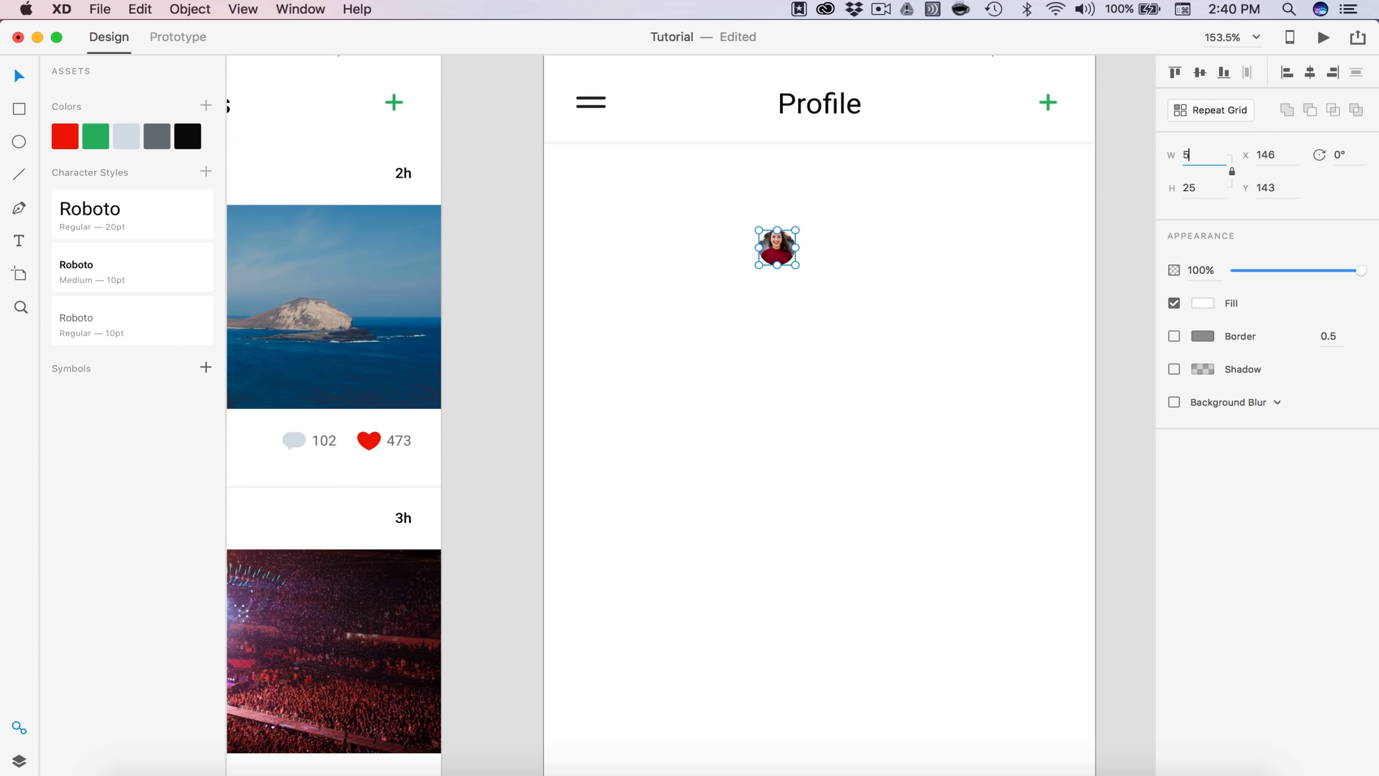
key("Return")
Step: Turn on the Profile artboard's layout grid and place the avatar against its left margin at X 20, Y 100
left_click_drag(779, 263, 613, 213)
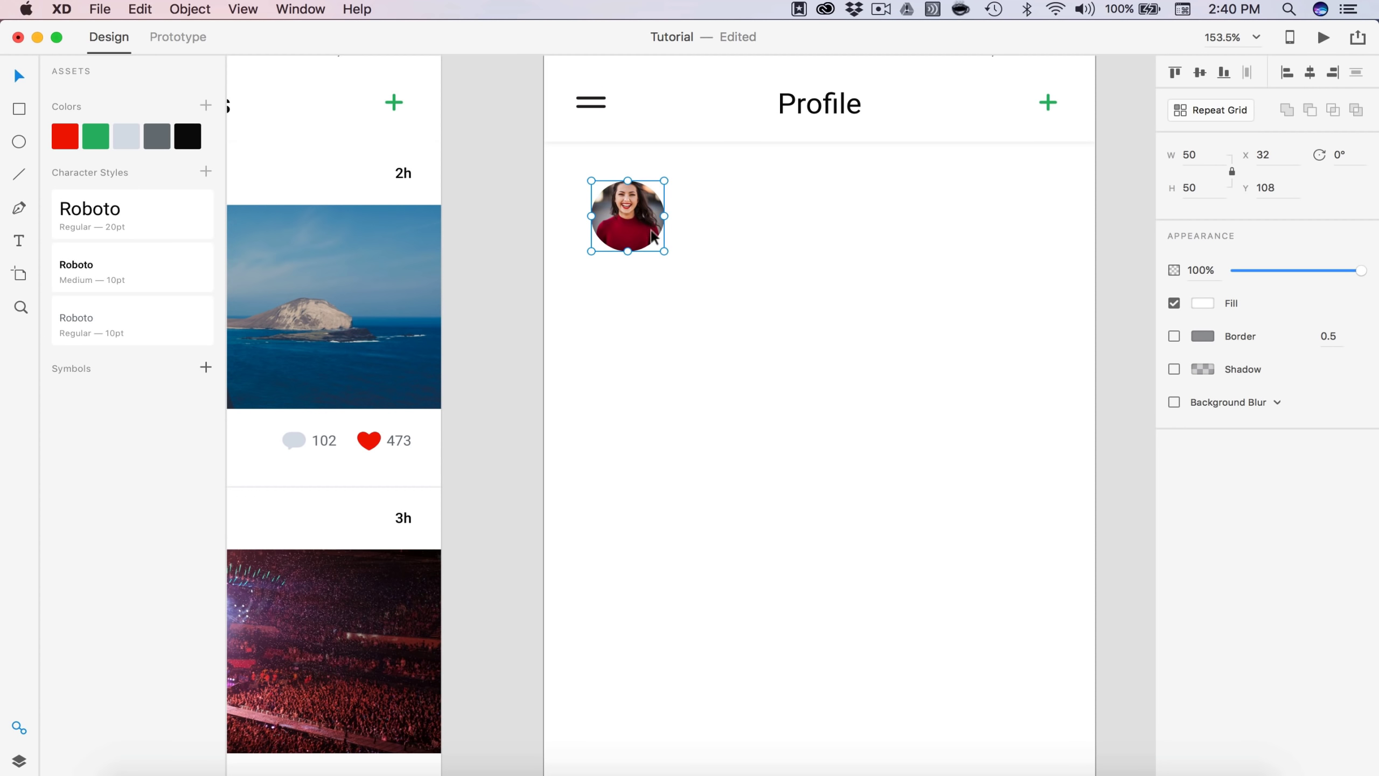
left_click(886, 351)
left_click(974, 366)
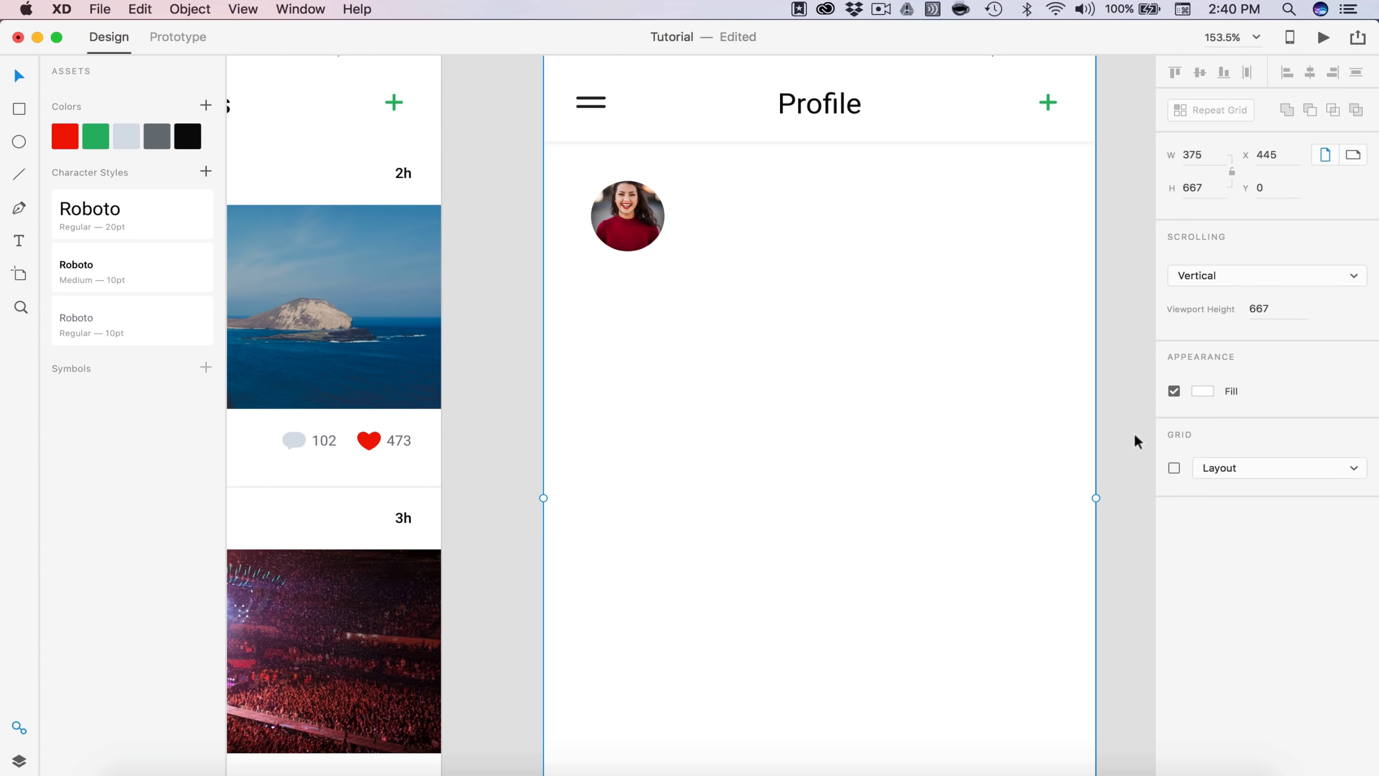
left_click(1174, 468)
left_click(1104, 342)
left_click_drag(649, 229, 636, 191)
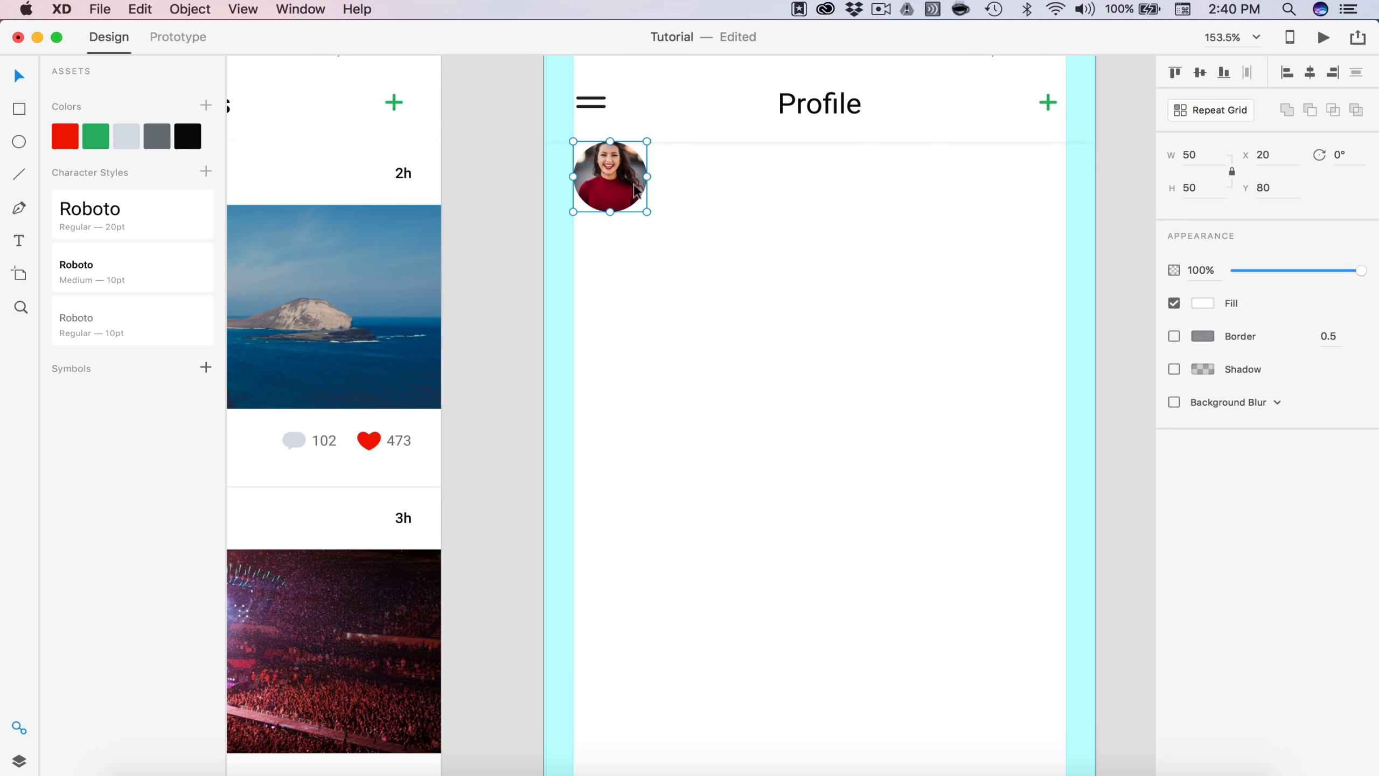
key("shift+Down")
key("shift+Down")
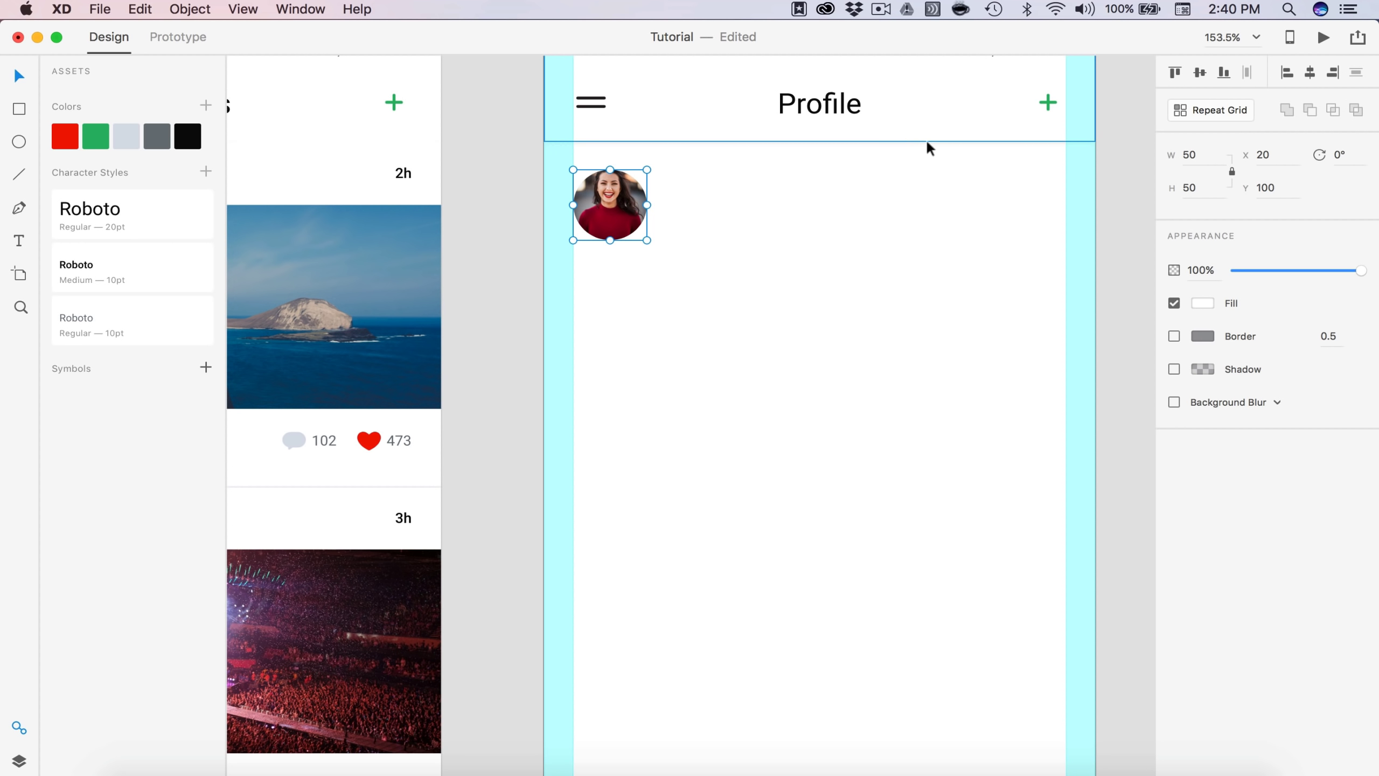
Step: Remove the shadow from the Profile screen's header background
scroll(926, 138, "right", 3)
scroll(926, 138, "up", 2)
left_click(872, 168)
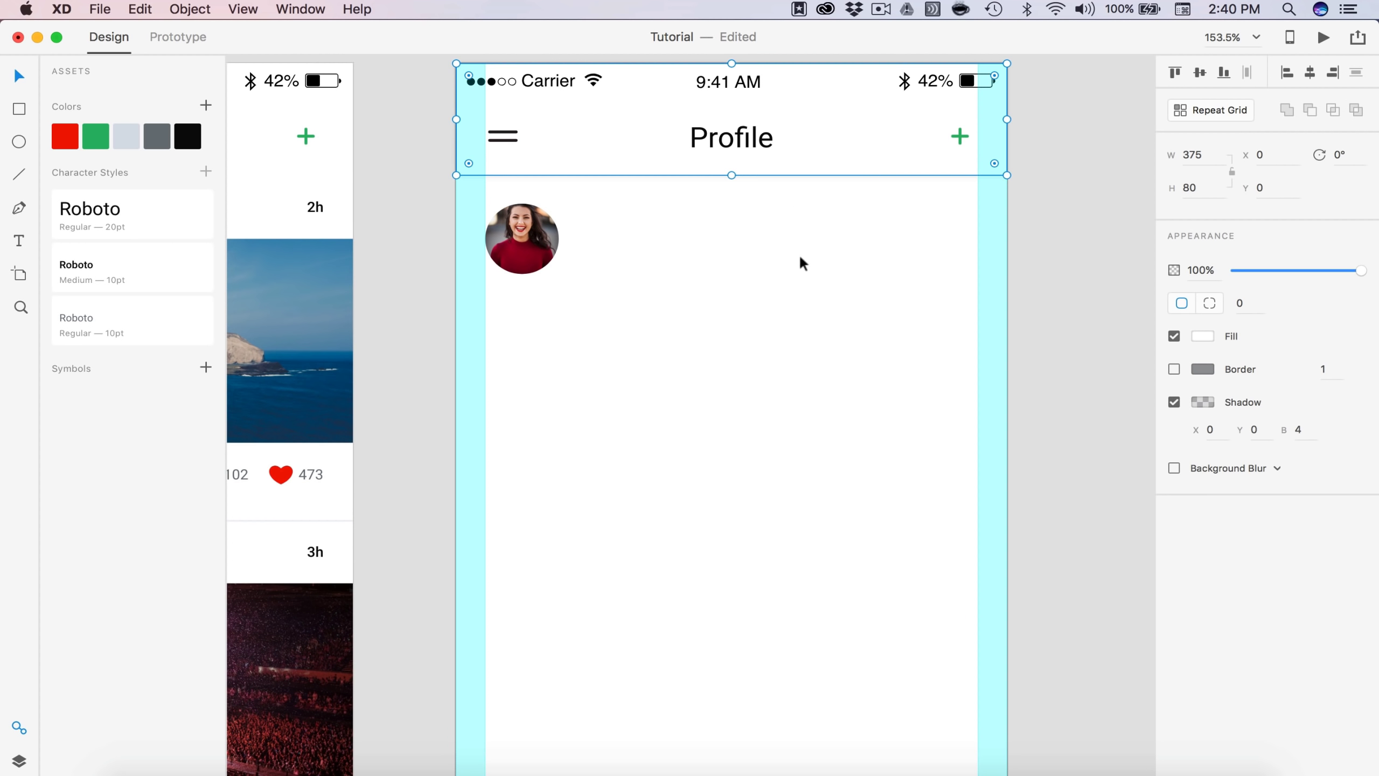
left_click(1172, 403)
left_click(1096, 380)
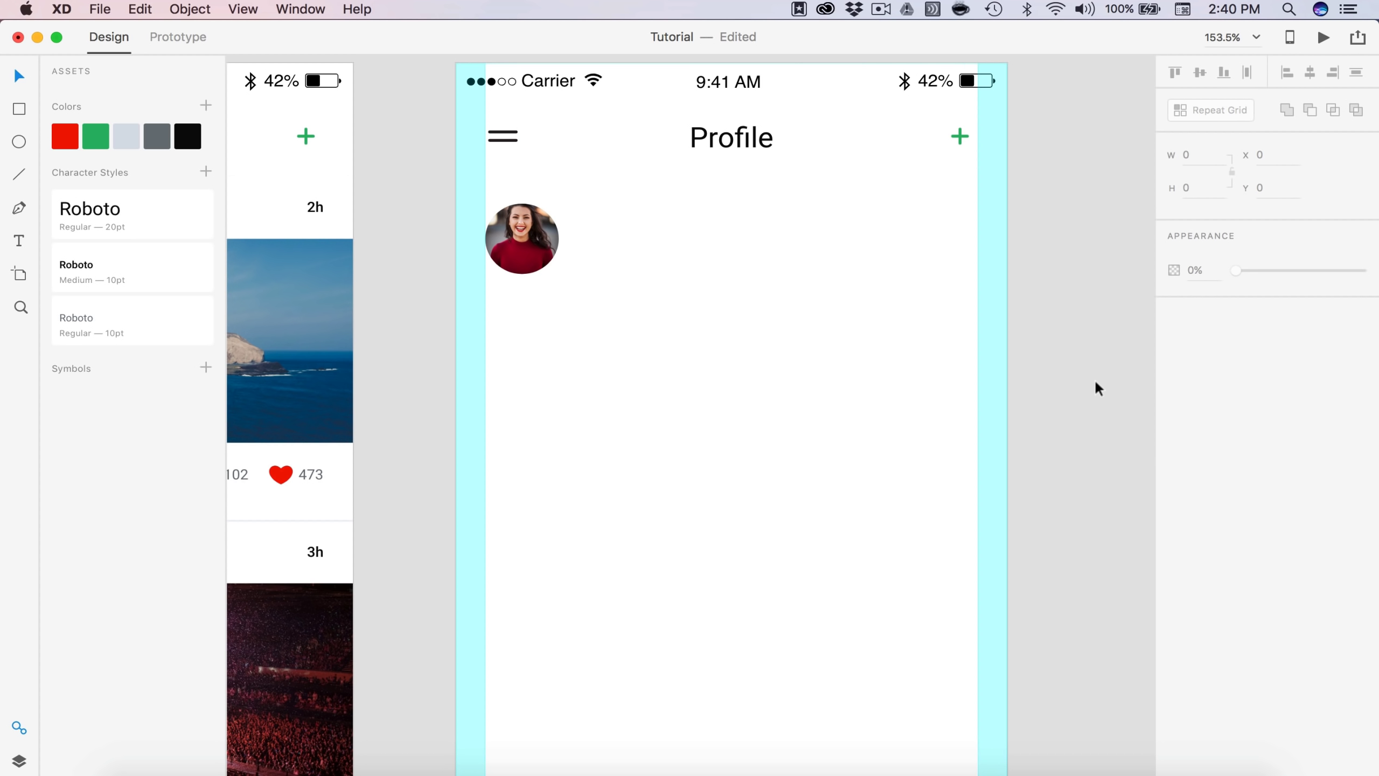
Step: Examine the first post on the Home artboard alongside the Profile artboard
scroll(1095, 382, "down", 2)
scroll(1095, 382, "down", 3)
scroll(1095, 382, "right", 2)
scroll(1095, 384, "up", 3)
scroll(1095, 384, "left", 5)
scroll(862, 360, "right", 3)
scroll(862, 360, "down", 2)
scroll(862, 359, "up", 2)
scroll(863, 360, "left", 5)
scroll(864, 359, "up", 1)
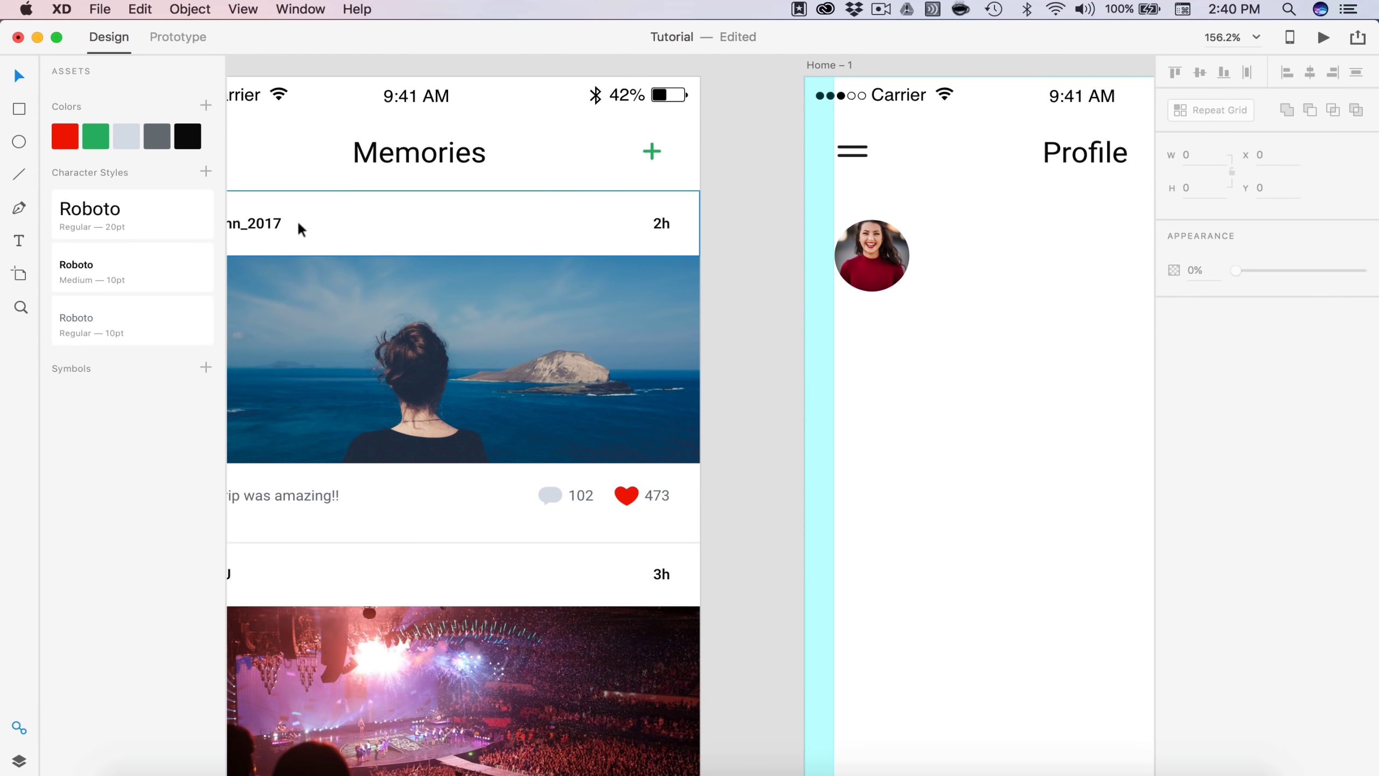
Step: Copy the first post's username onto the Profile screen and set it to Roboto Regular, size 16
left_click_drag(256, 221, 1006, 330)
scroll(1008, 337, "up", 5)
scroll(1008, 337, "up", 2)
scroll(1007, 337, "right", 1)
left_click_drag(973, 397, 788, 391)
left_click(1187, 292)
type("16")
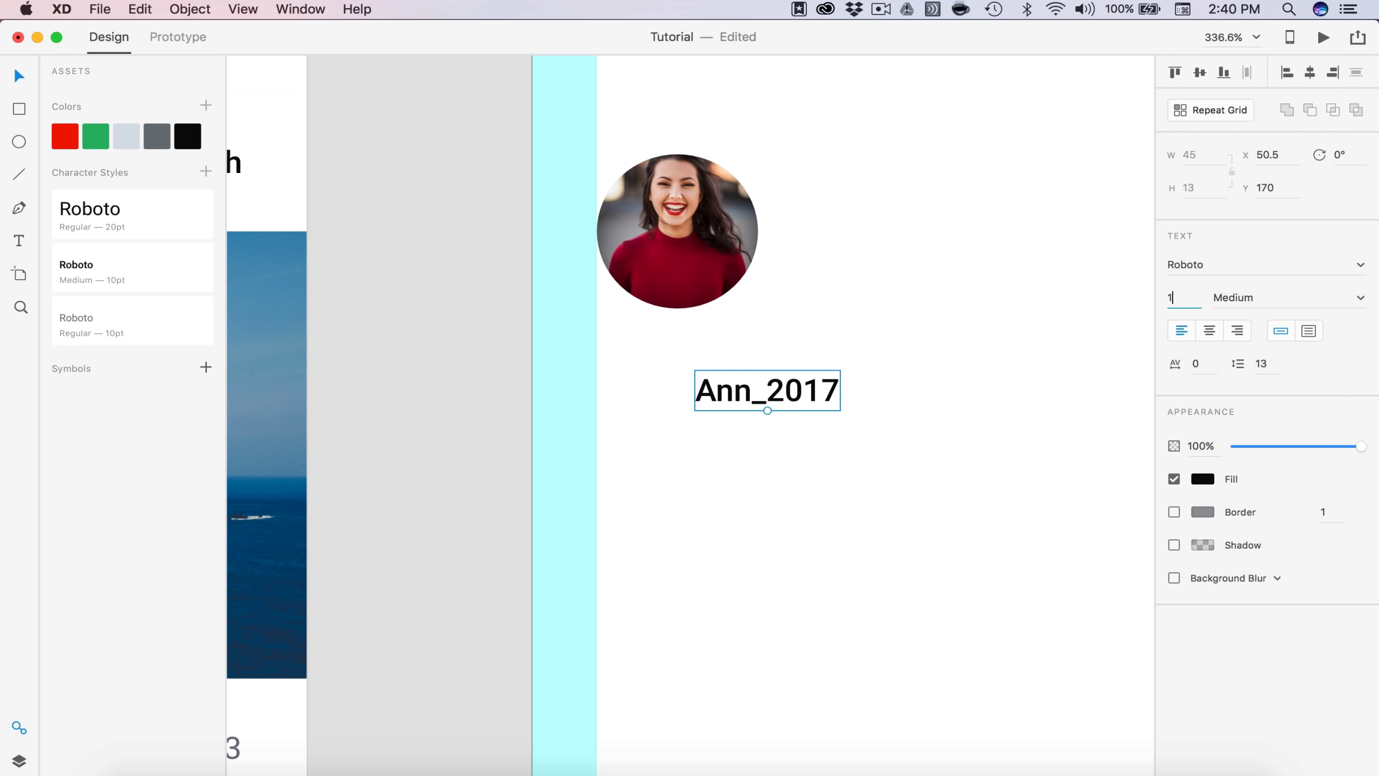
key("Return")
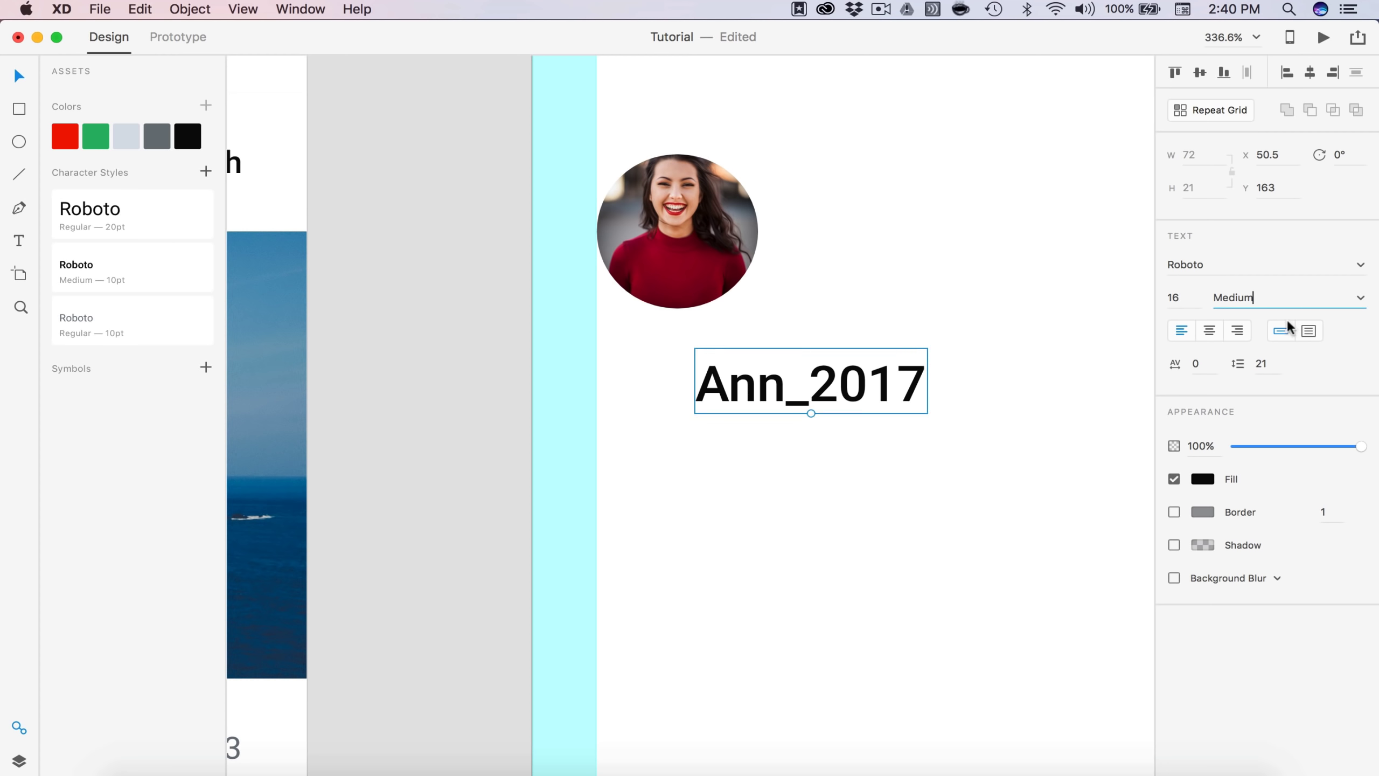
left_click(1360, 300)
left_click(1226, 316)
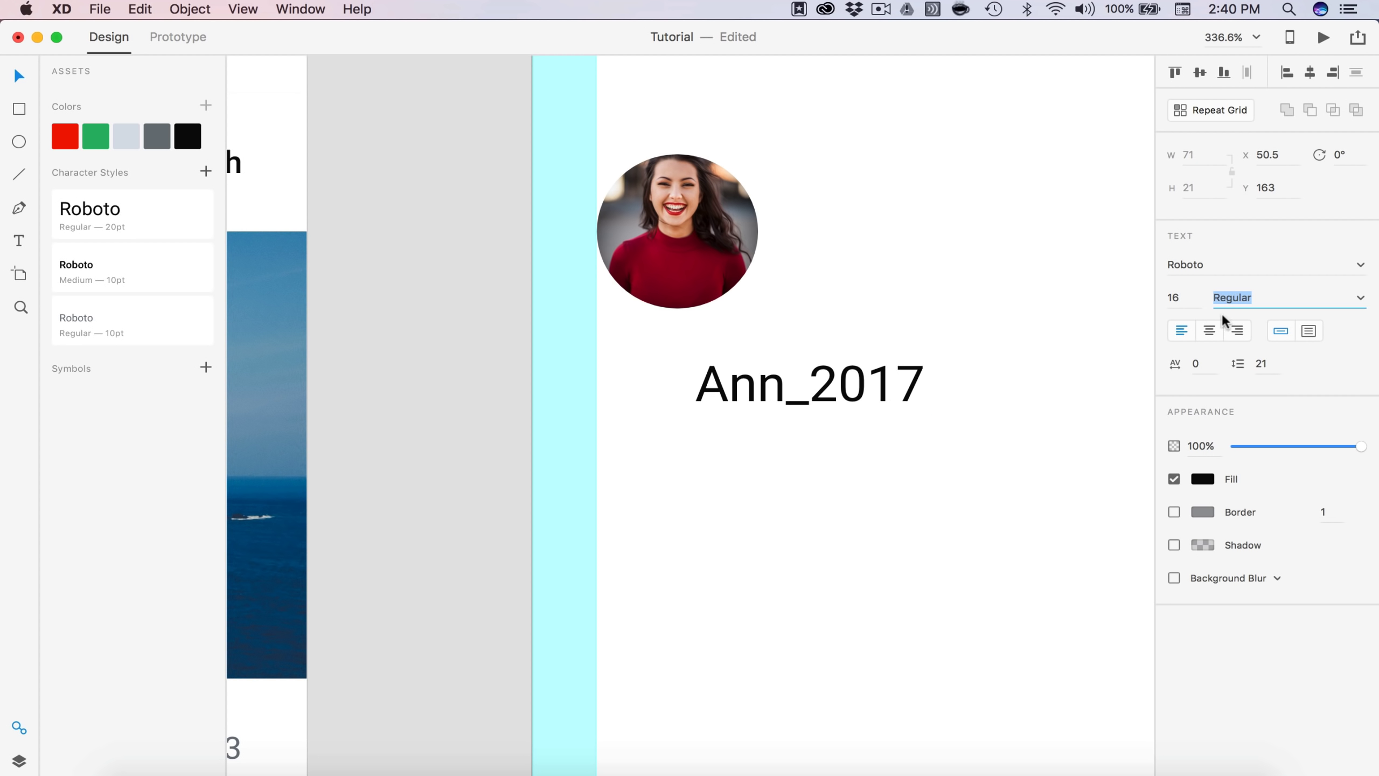
Step: Duplicate the username just below itself along the margin at X 20, Y 192, and apply the Roboto Regular 10pt character style
left_click(933, 399)
scroll(933, 399, "down", 3)
mouse_move(758, 406)
left_mouse_down()
mouse_move(704, 395)
mouse_move(720, 459)
left_mouse_up()
key("shift+Down")
left_click(115, 326)
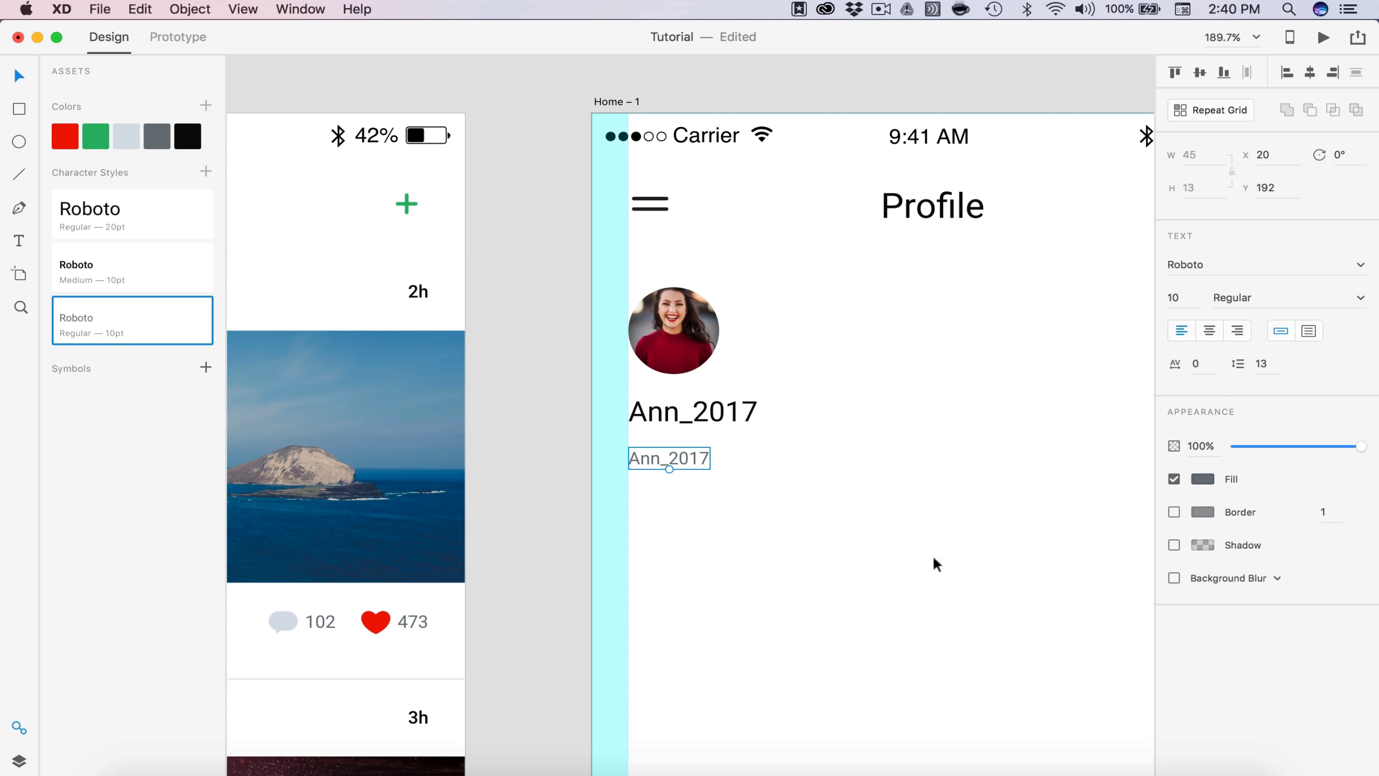
Step: Replace the duplicated small text with "Desc." and move it up directly under the username to Y 181
scroll(930, 530, "up", 5)
scroll(930, 530, "up", 3)
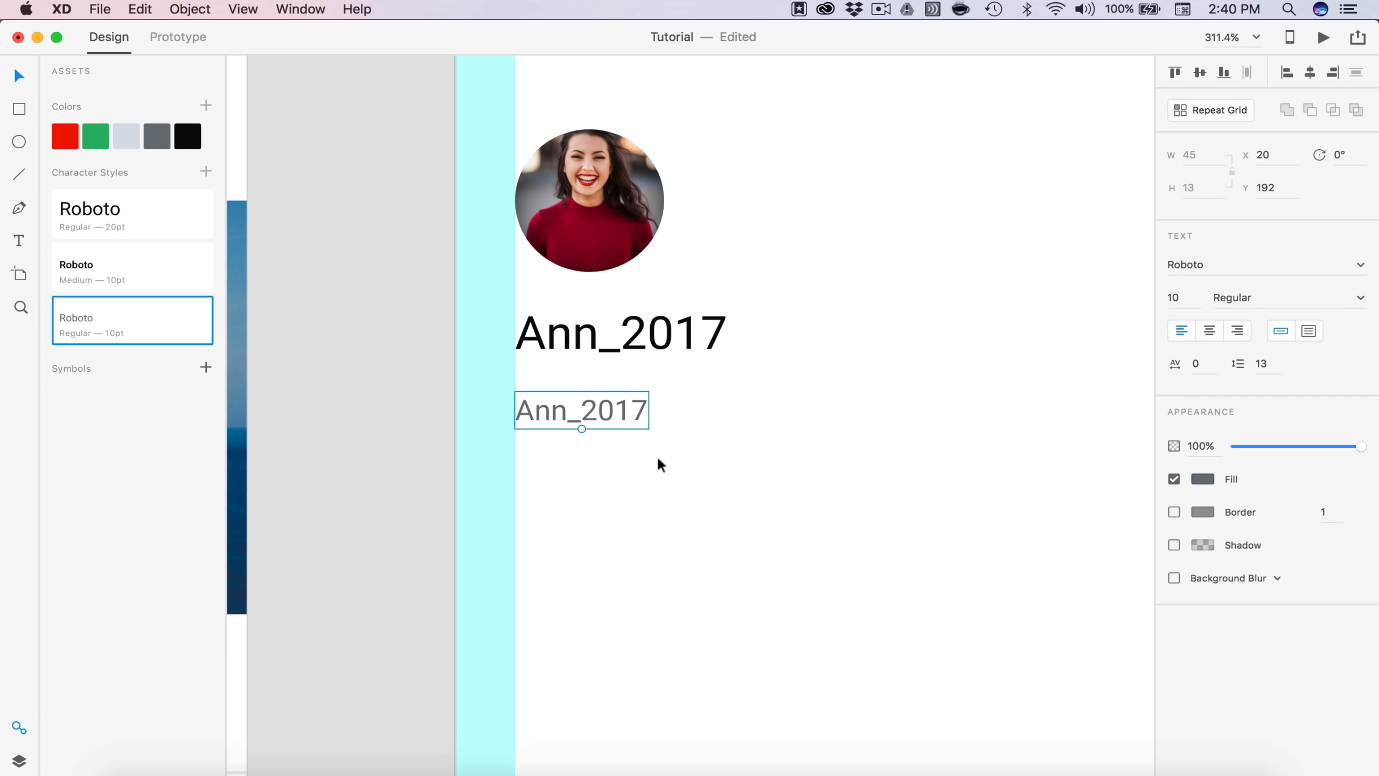
double_click(611, 407)
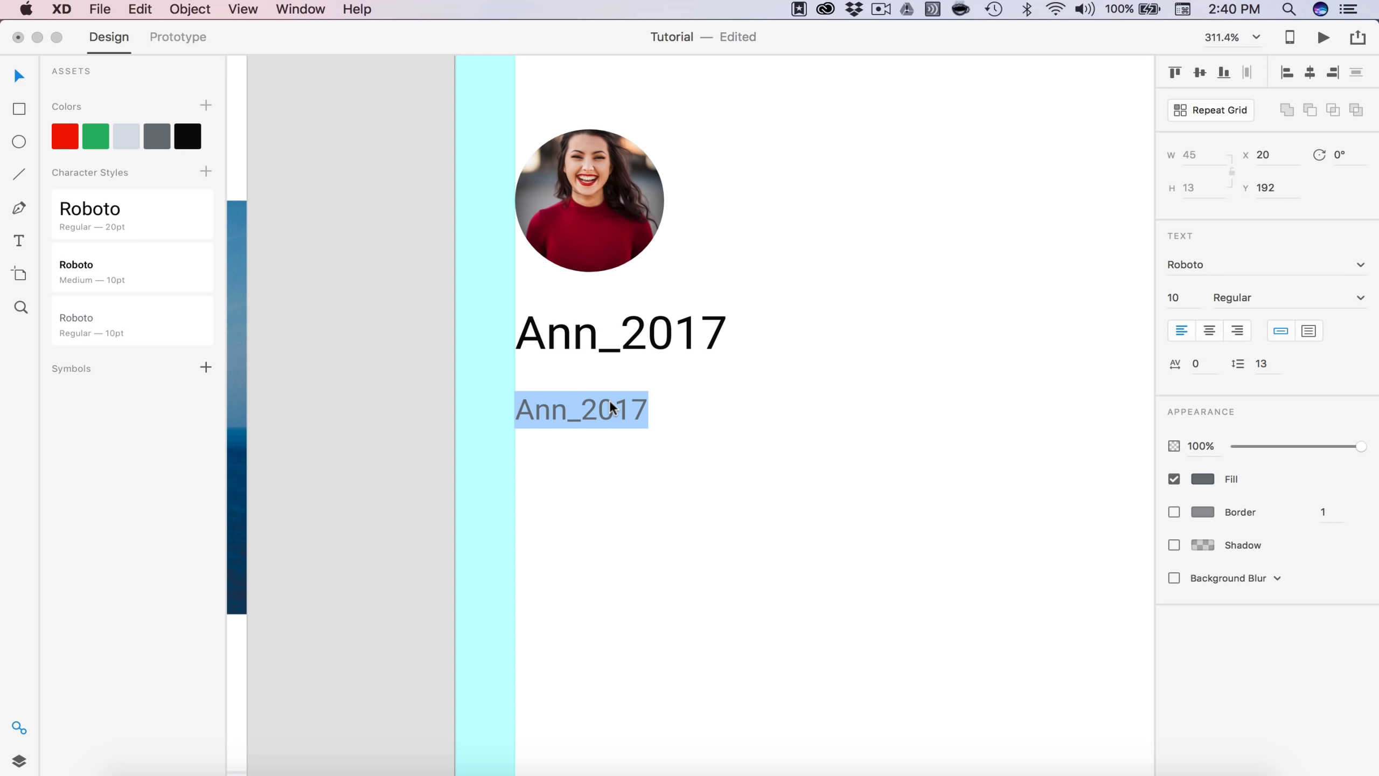
type("Desc.")
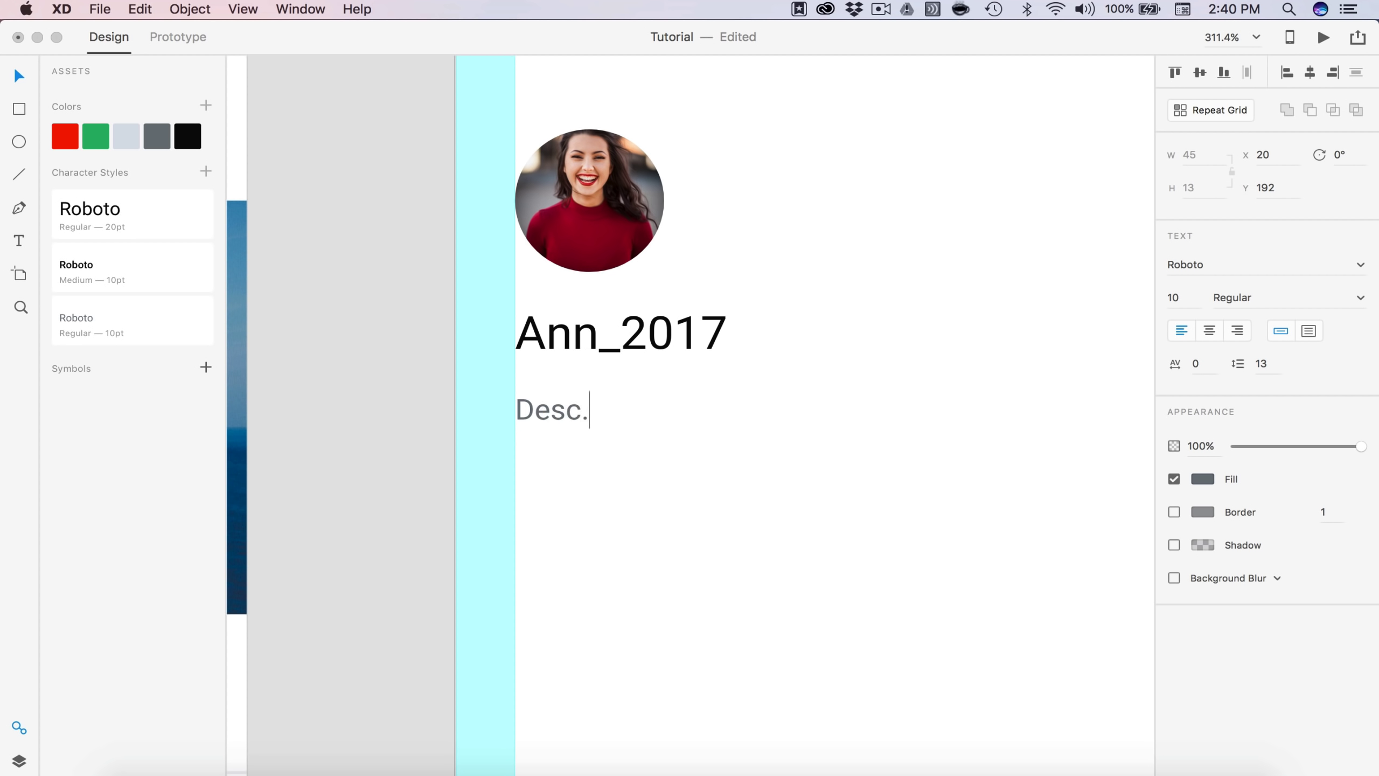
key("Escape")
left_click_drag(569, 416, 562, 391)
left_click(663, 429)
scroll(663, 432, "down", 3)
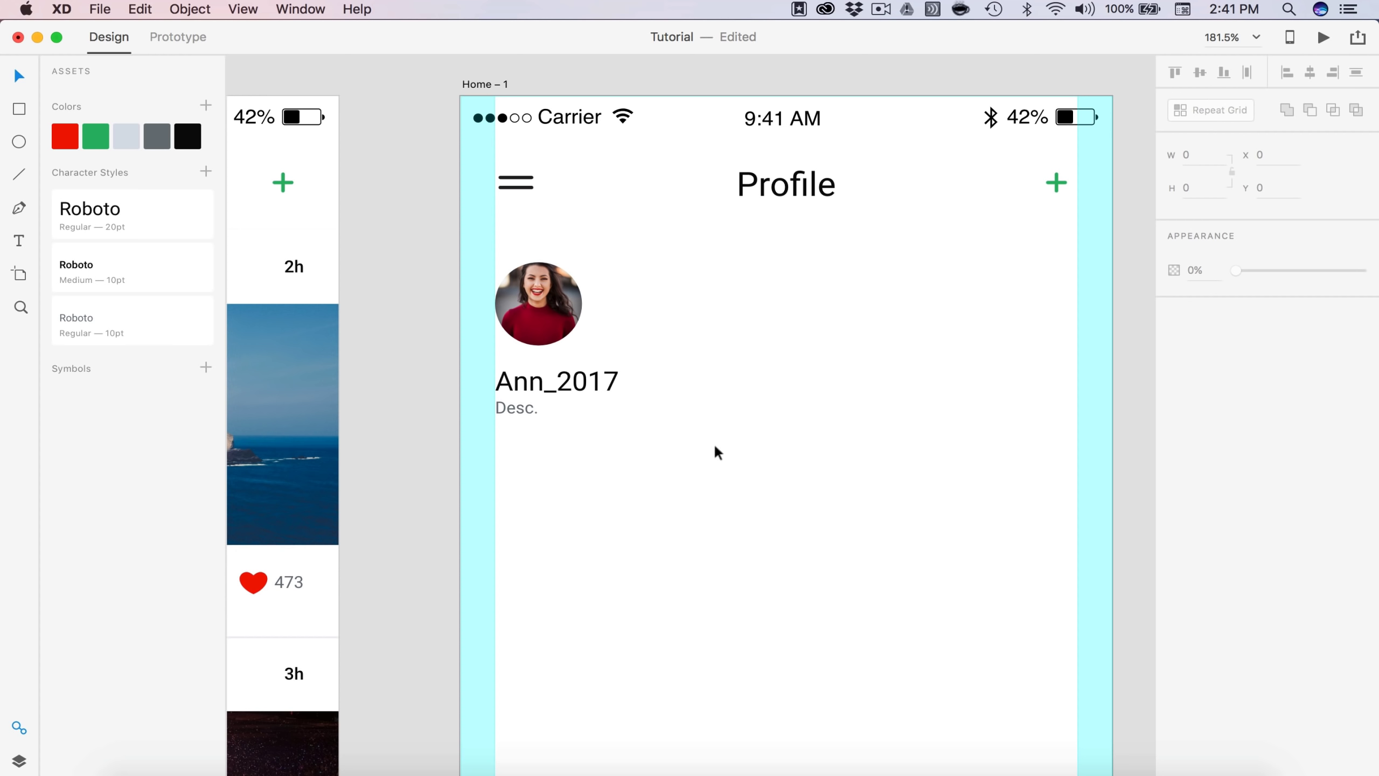
Step: Convert the "Desc." text to area text and stretch its box across both margins to 335 × 40
left_click(521, 414)
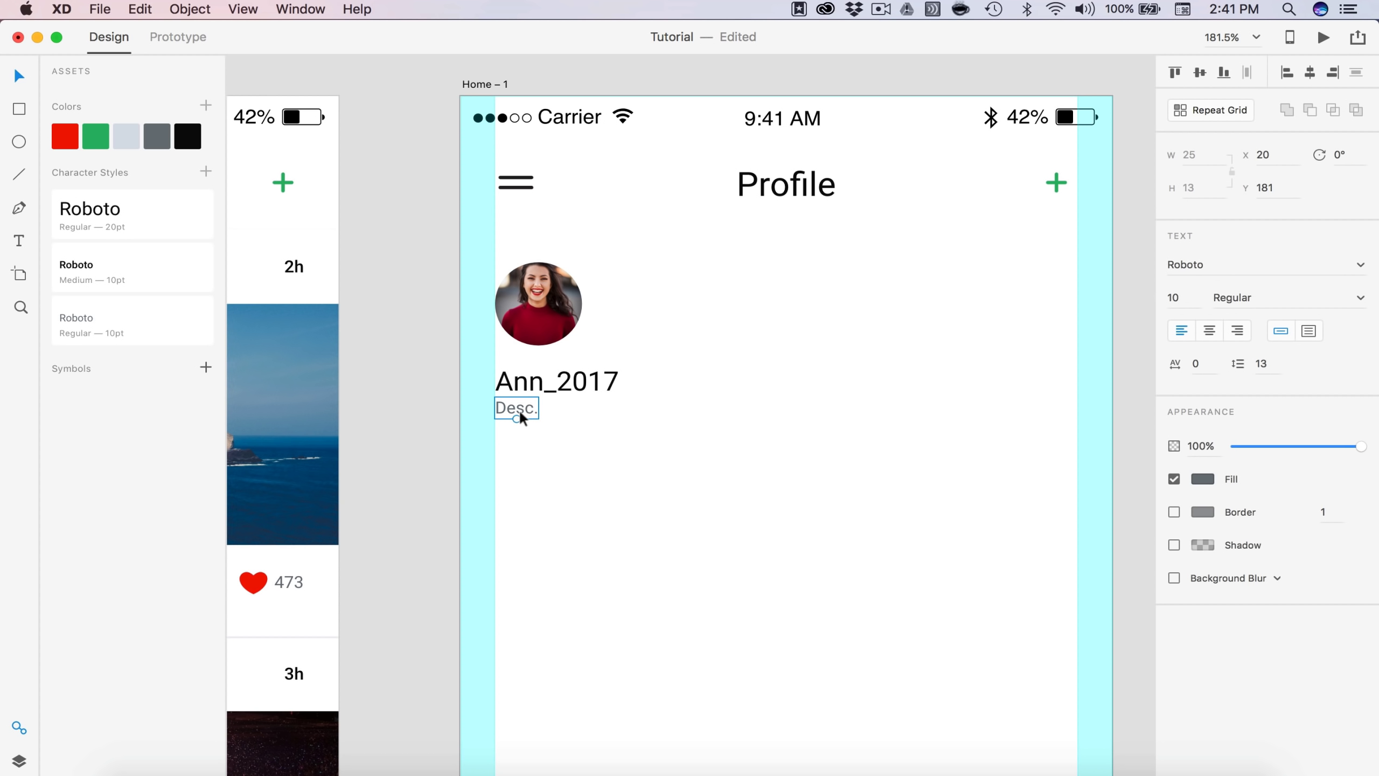
left_click(1308, 332)
left_click_drag(538, 407, 1078, 408)
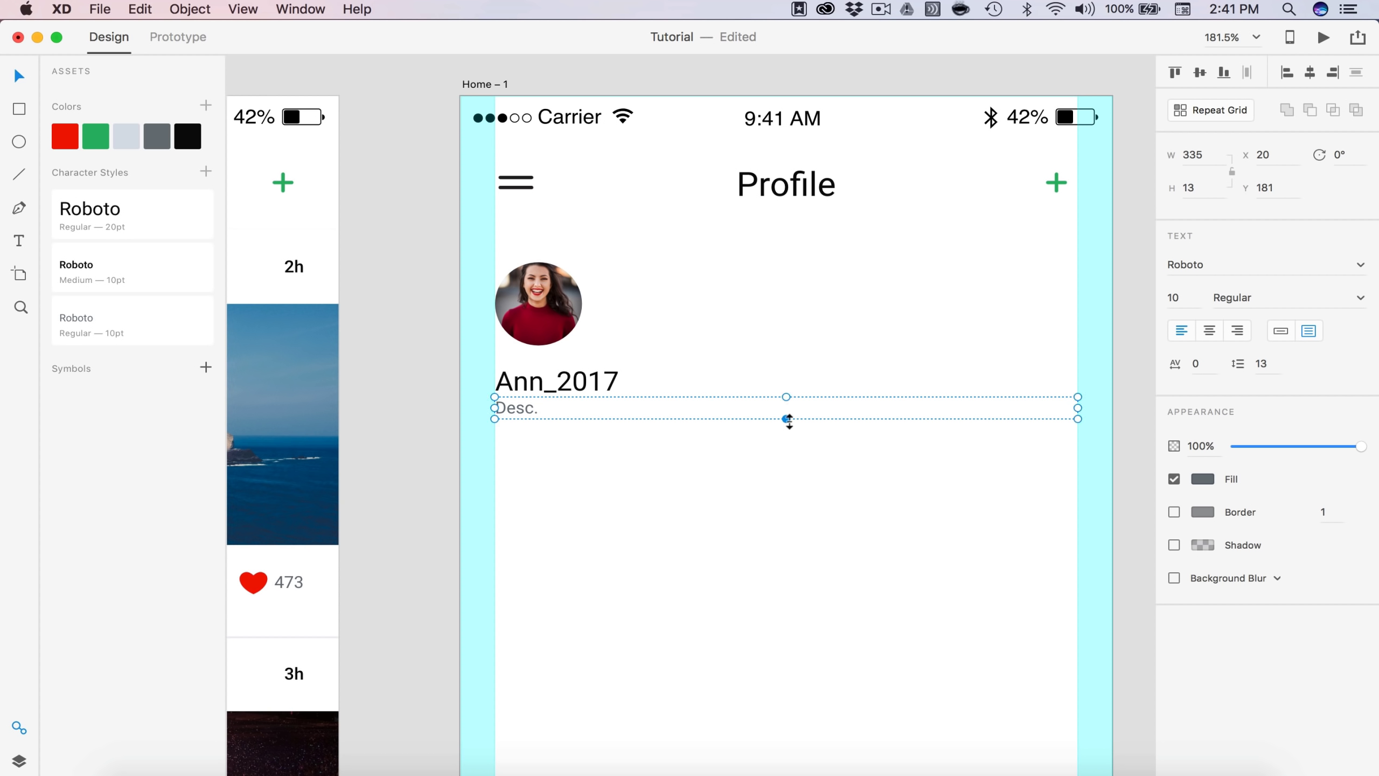
left_click_drag(788, 420, 791, 463)
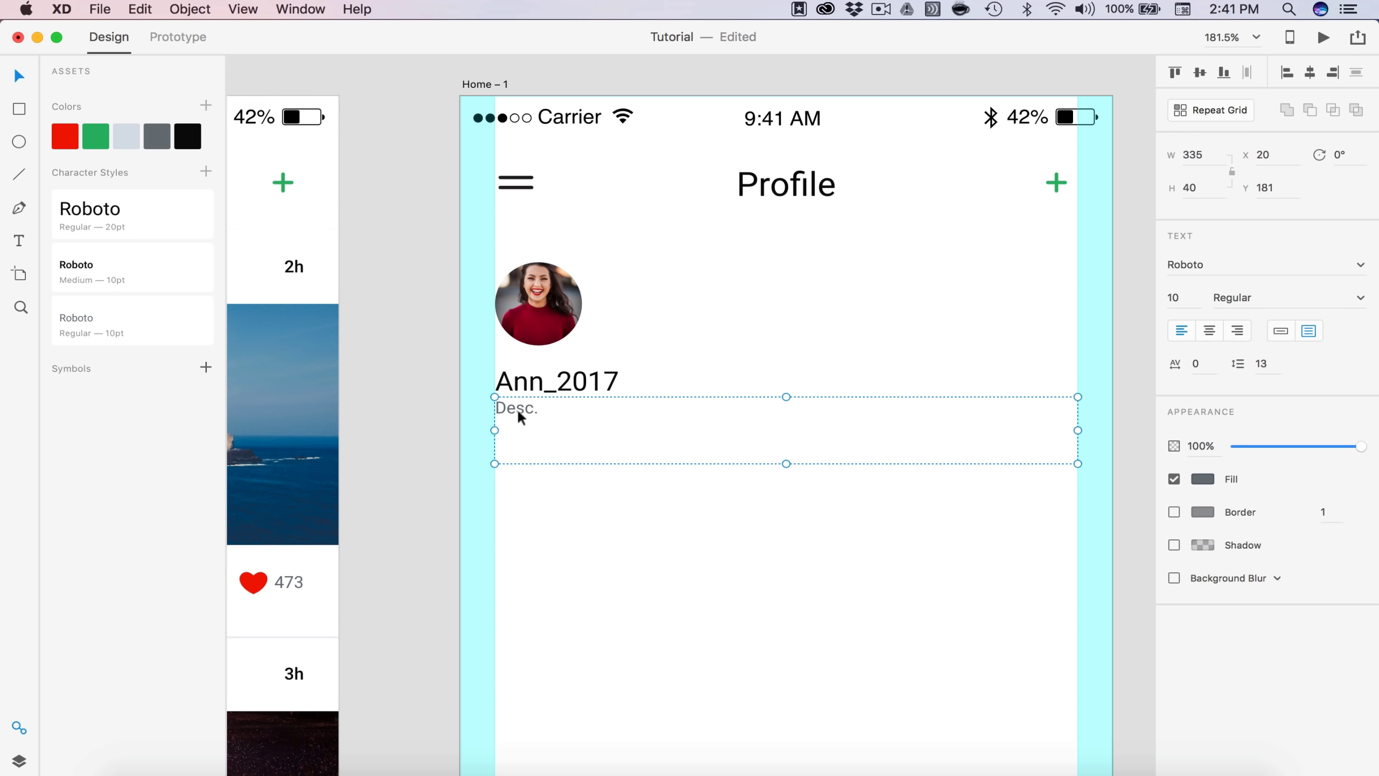
Step: Fill the description box with three lines of "Desc." as placeholder text
double_click(549, 416)
key("super+c")
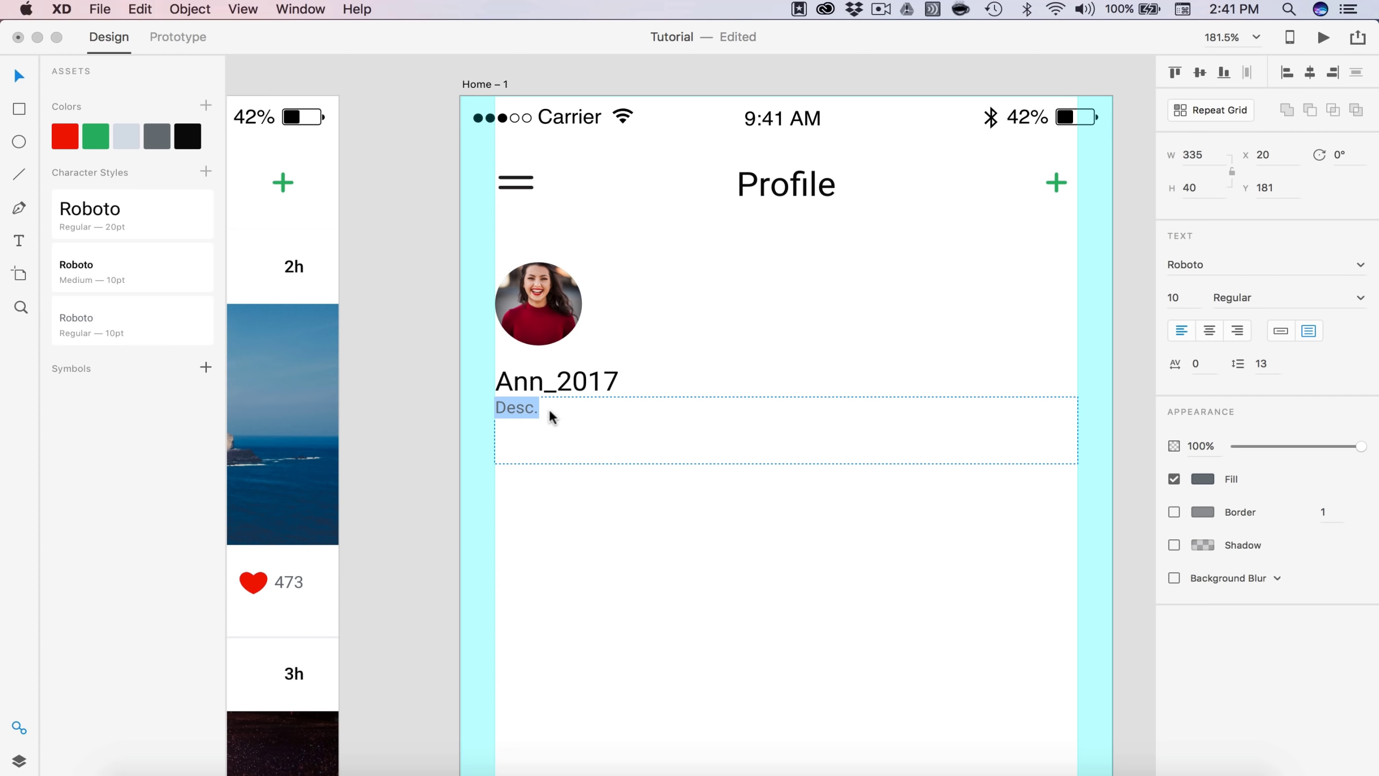
key("Return")
key("super+v")
key("Return")
key("super+v")
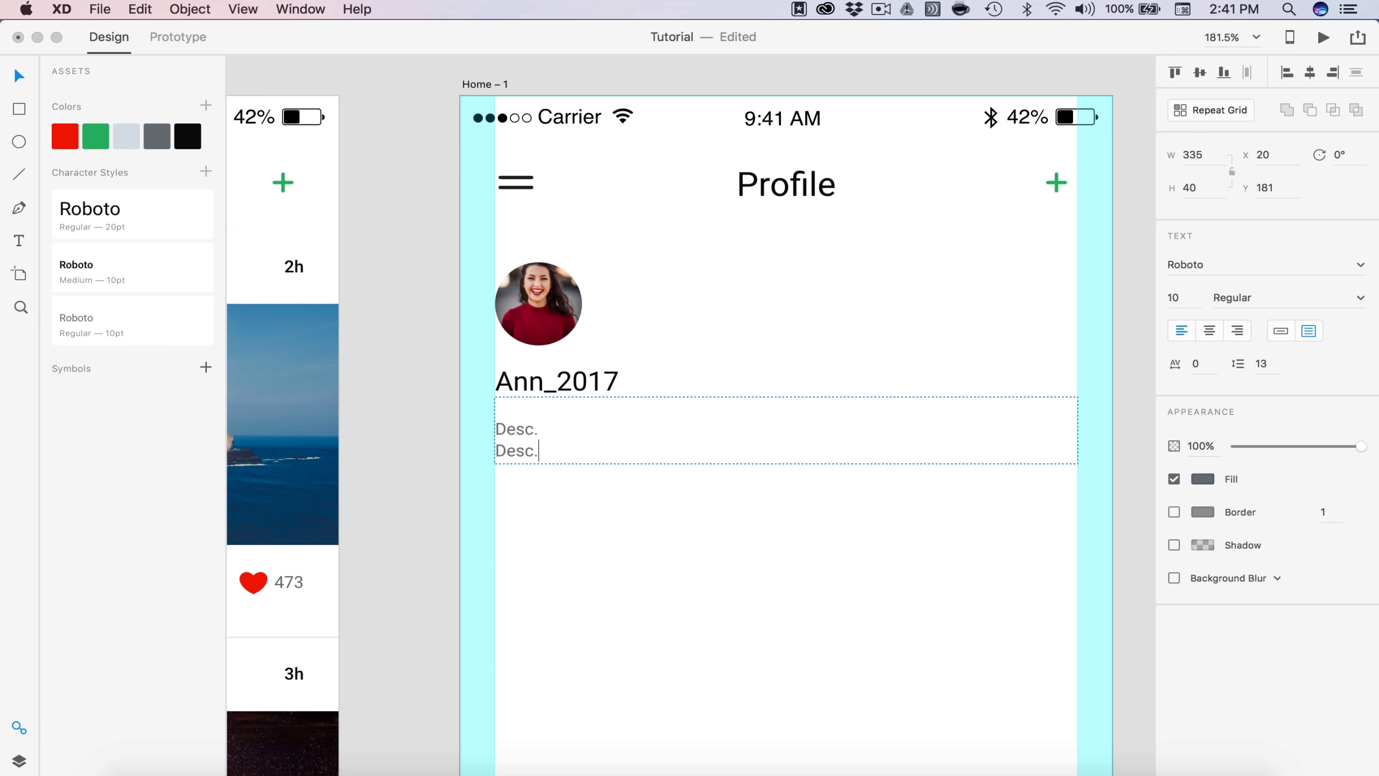
left_click(524, 407)
key("super+v")
key("Escape")
left_click(580, 508)
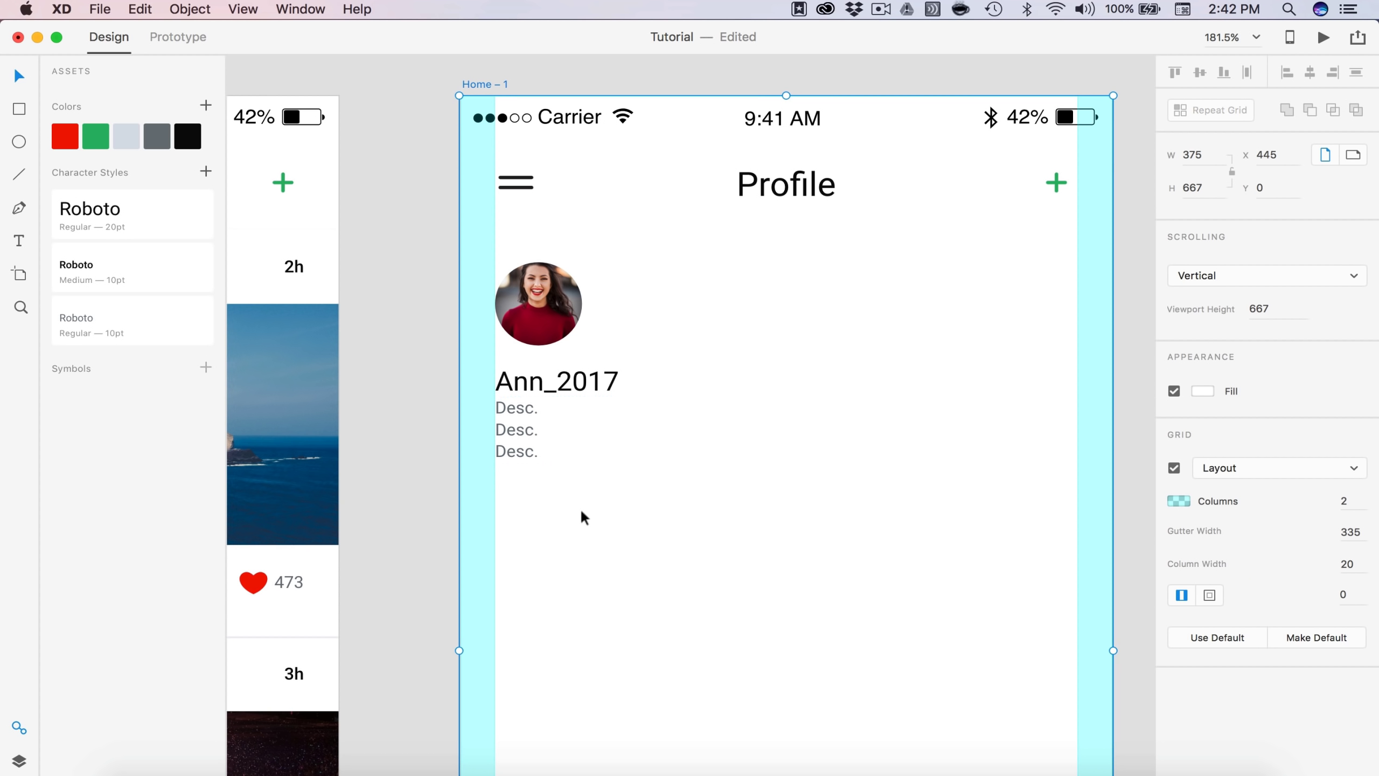
left_click(675, 557)
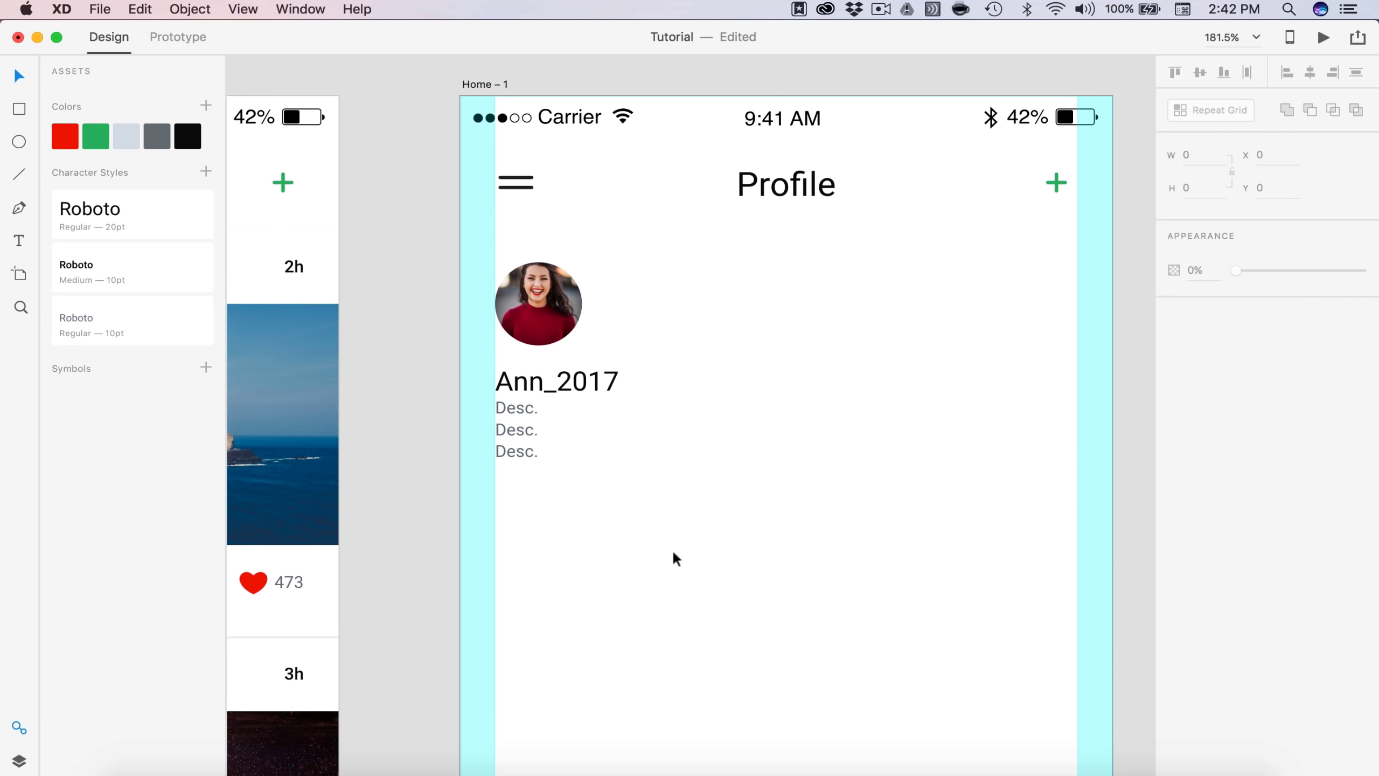
Step: Delete the green plus icon from the Profile screen's header
scroll(672, 548, "down", 2)
scroll(672, 548, "down", 1)
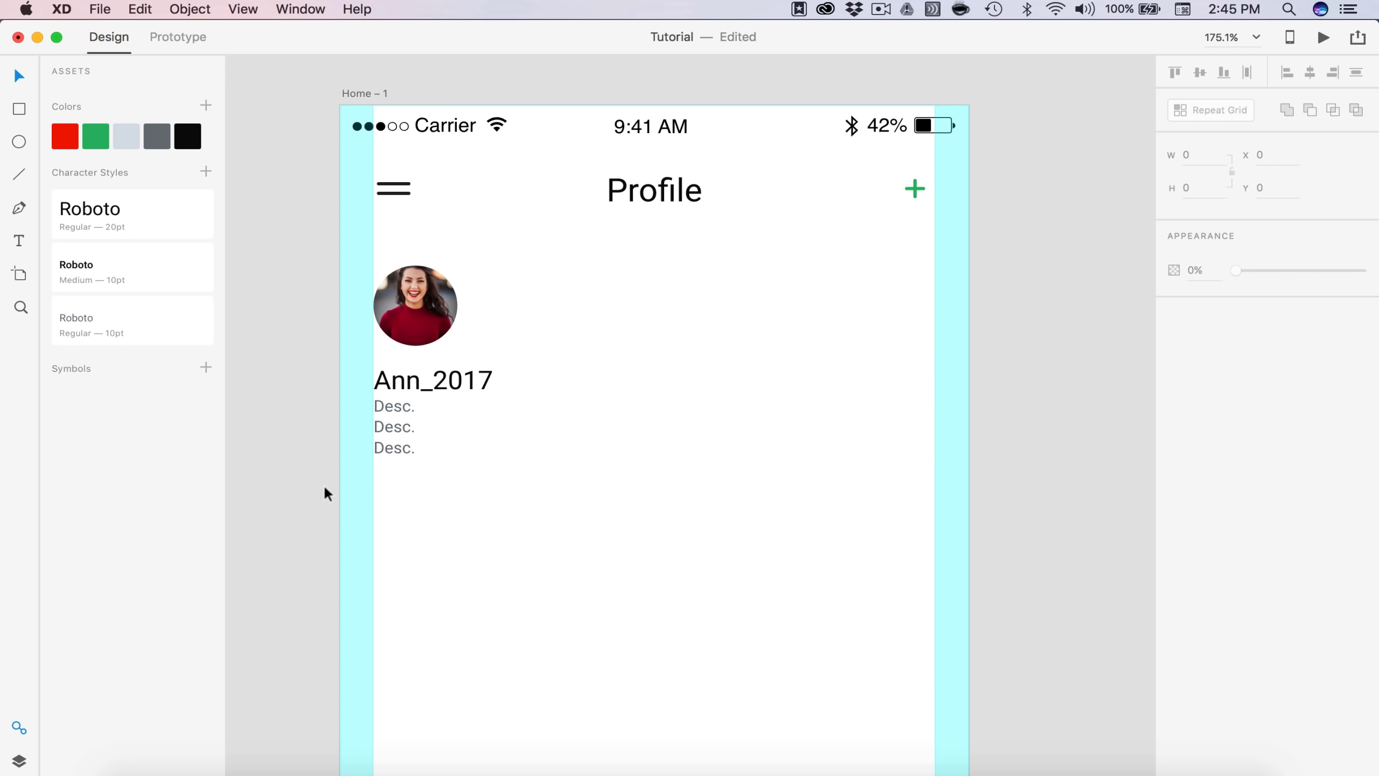
left_click(914, 186)
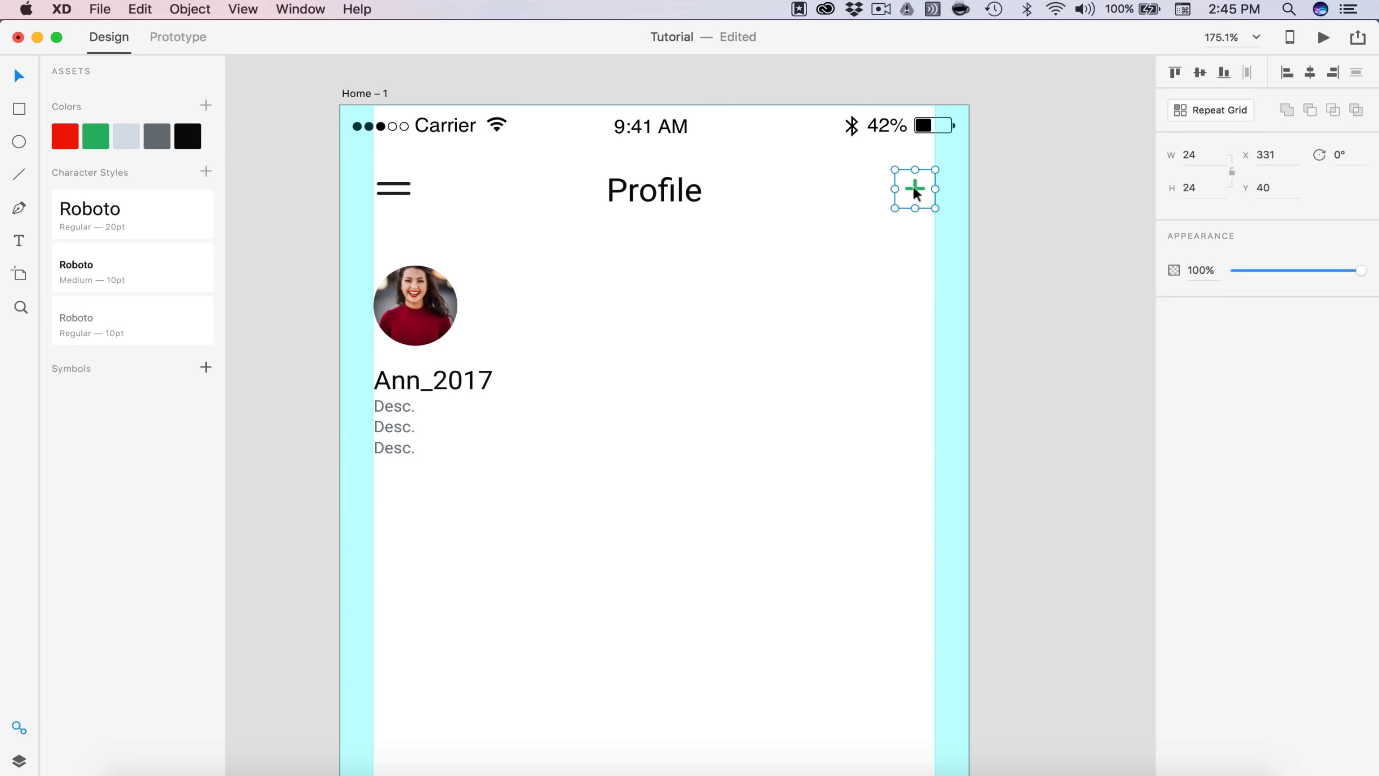
key("Delete")
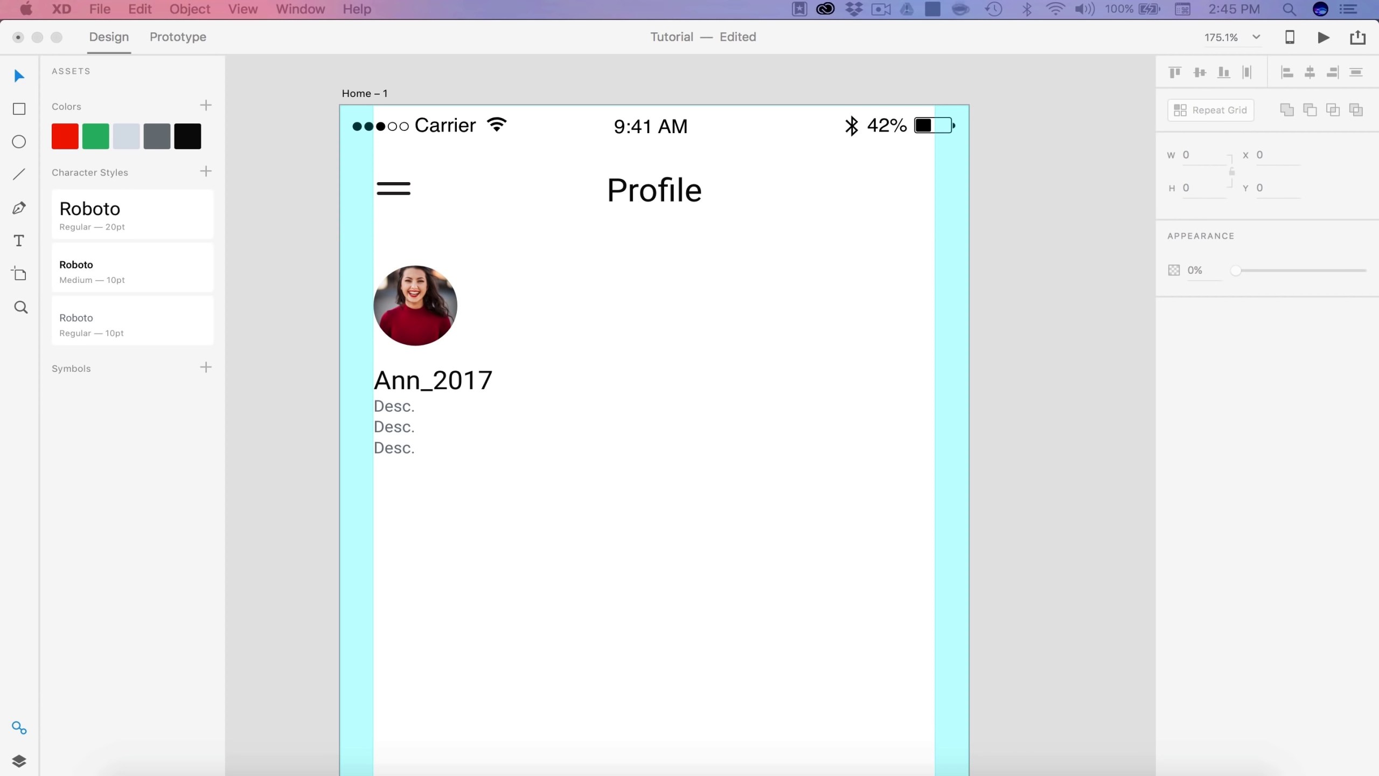
left_click(984, 342)
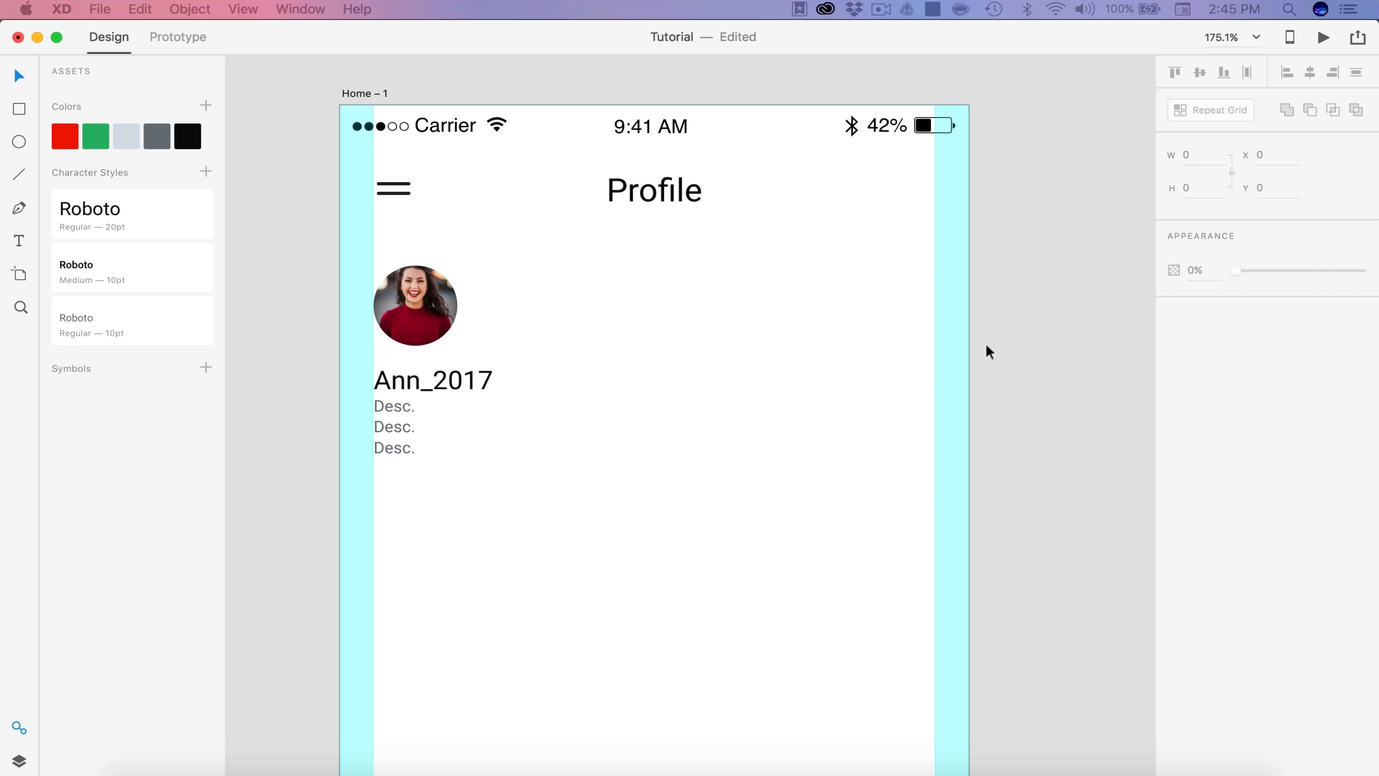
Step: Paste the gear icon, colour it with the saved green and place it in the header where the plus icon was
key("super+v")
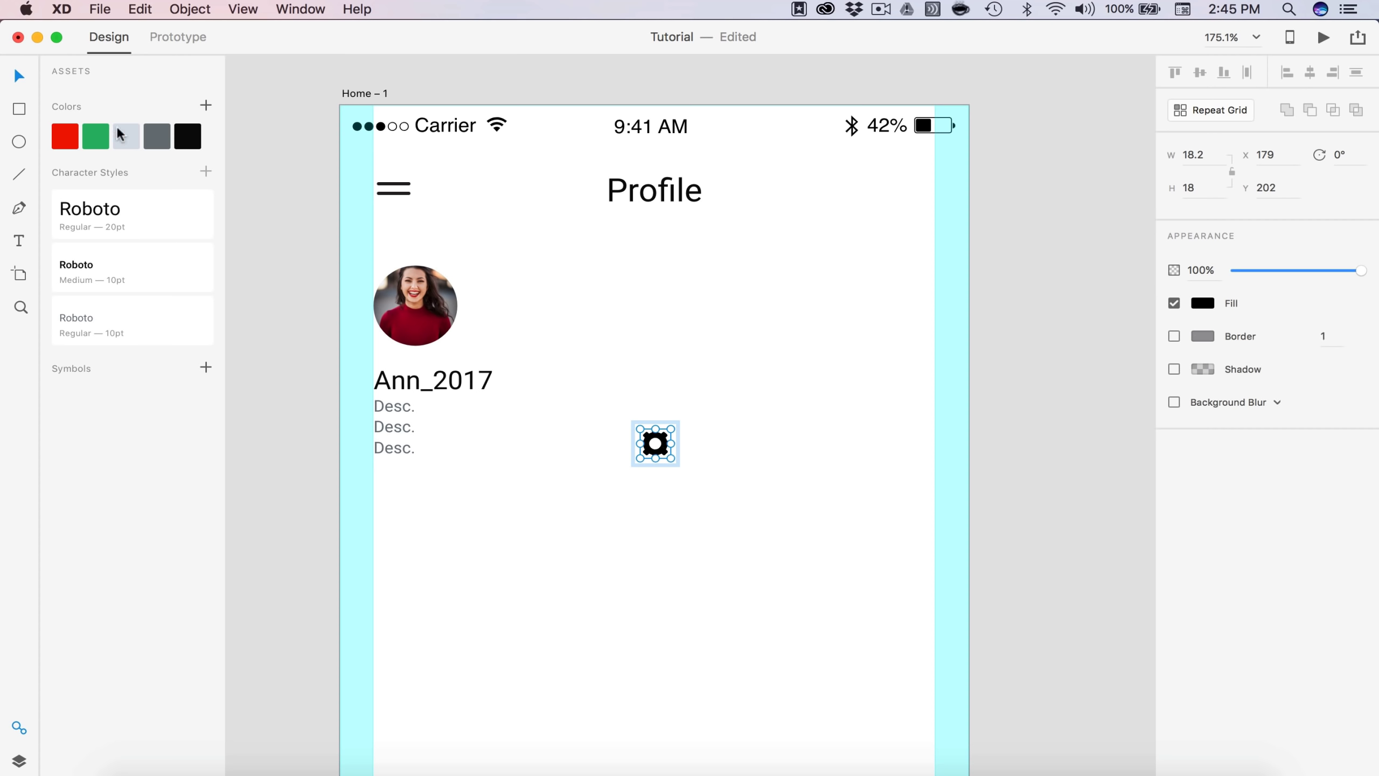
left_click(95, 137)
left_click_drag(654, 451, 923, 196)
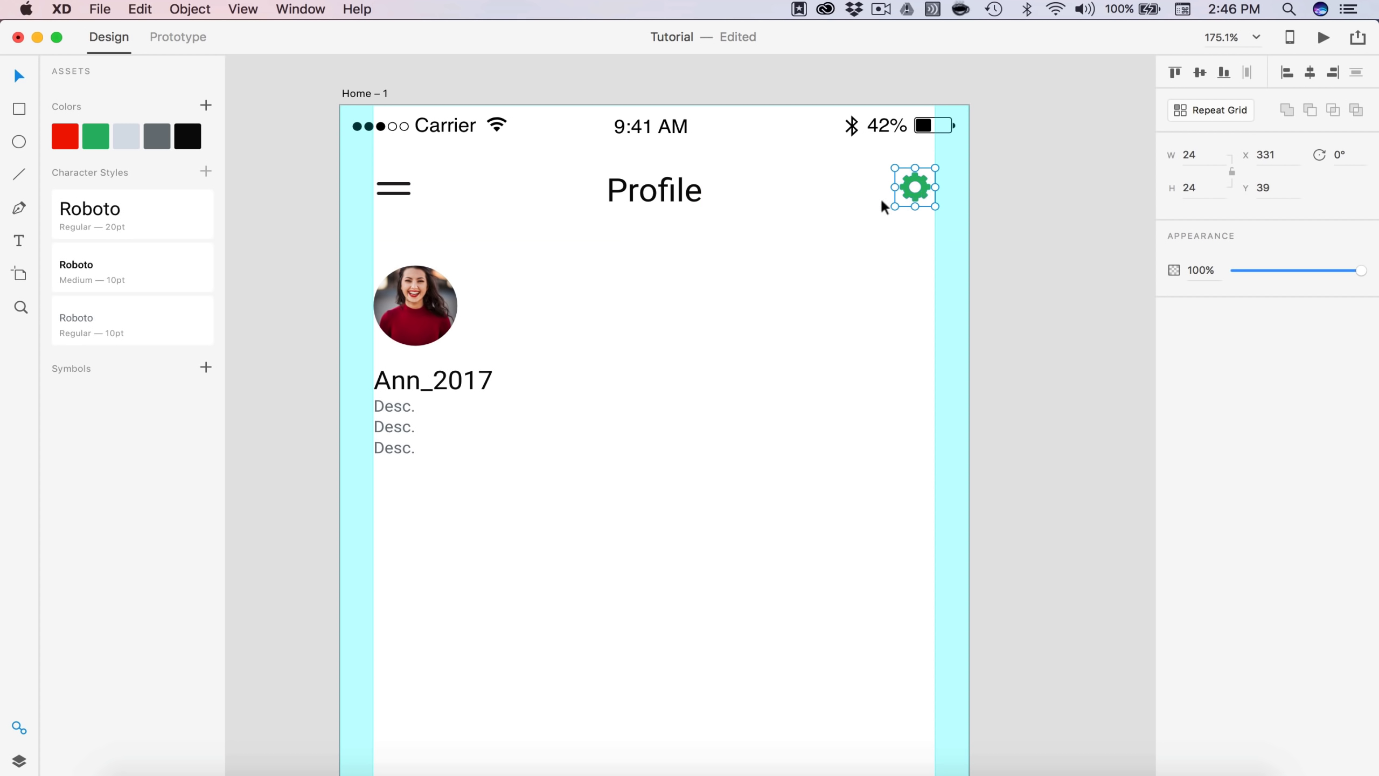
left_click(662, 192, "shift")
left_click(392, 187, "shift")
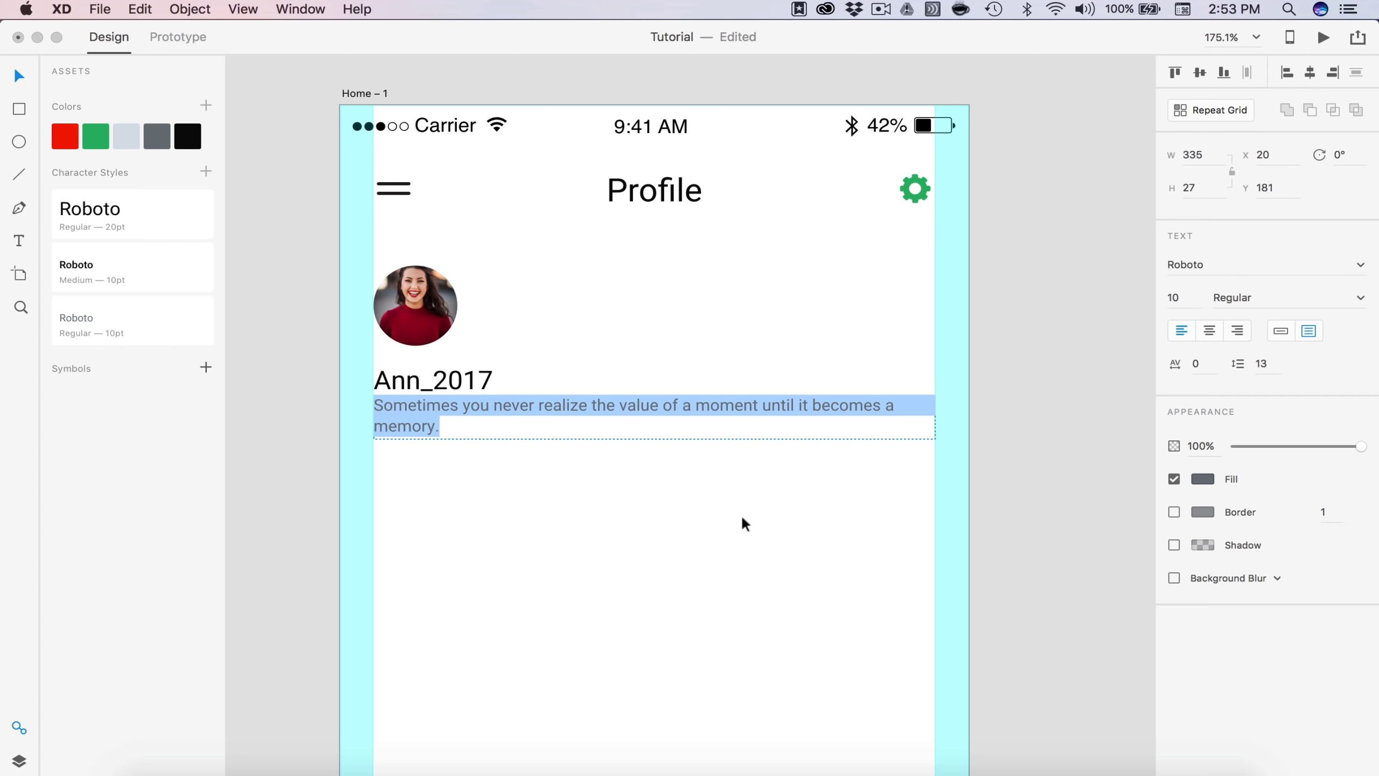
Step: Finish editing the description text below the username and deselect its box
key("Escape")
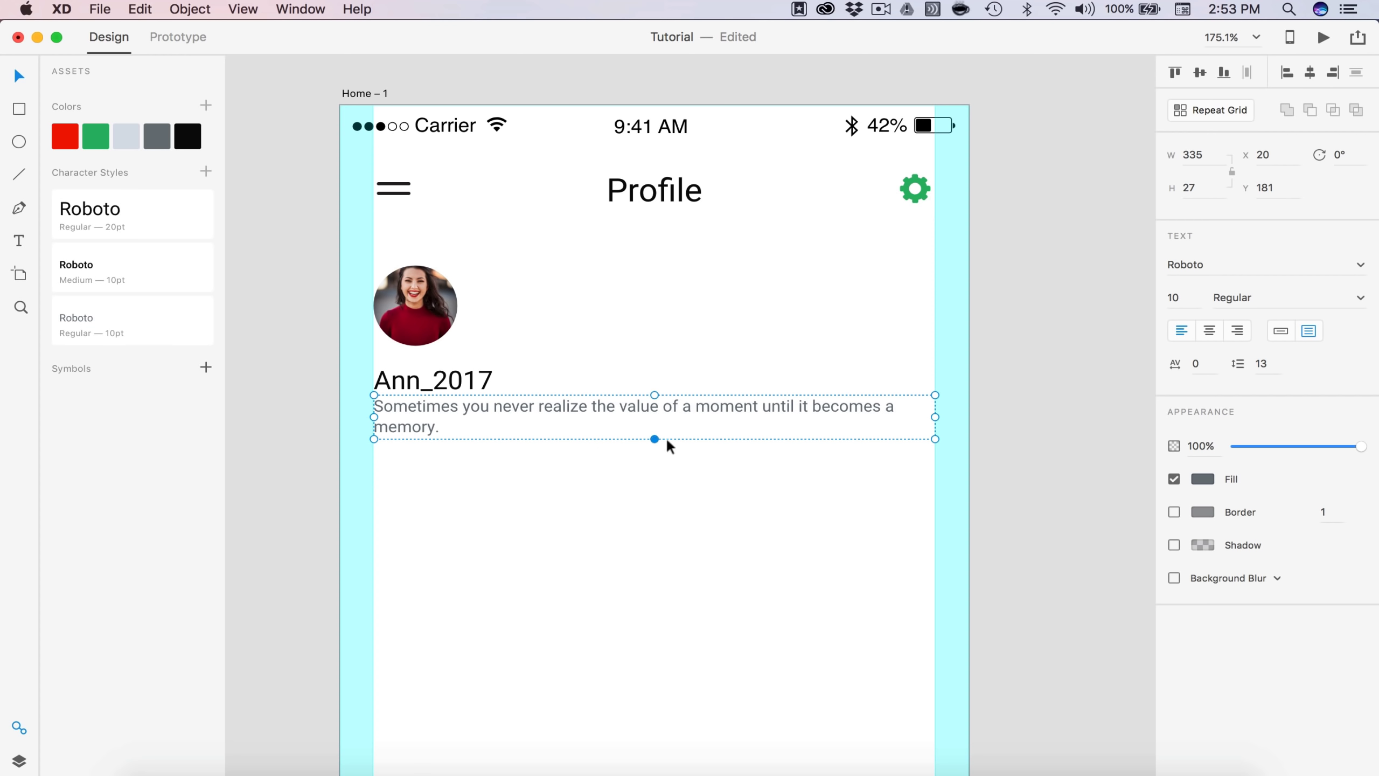
left_click(673, 509)
scroll(672, 510, "down", 3)
scroll(664, 569, "down", 5)
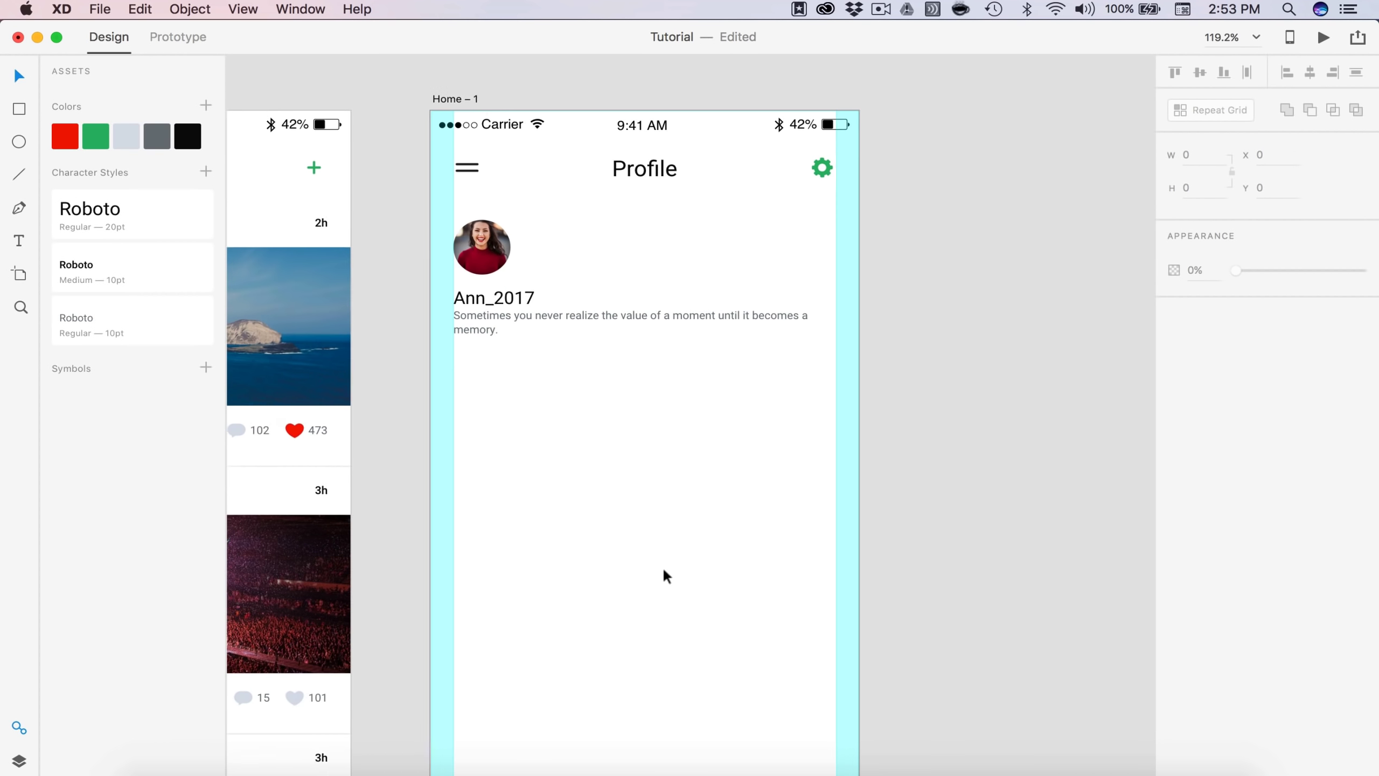
Step: Add the text "2.4k" below the description and set its weight to Medium
scroll(663, 567, "down", 3)
scroll(542, 364, "up", 3)
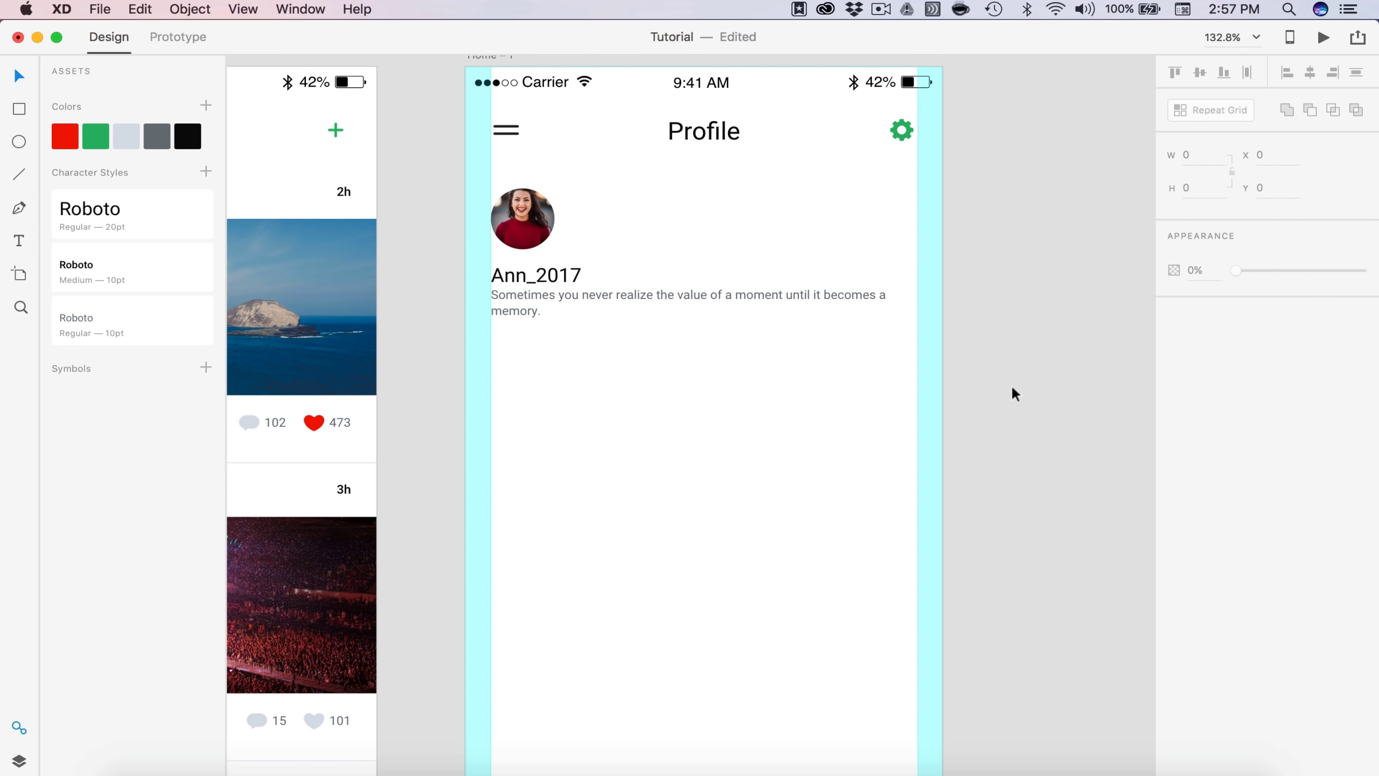
scroll(610, 446, "up", 3)
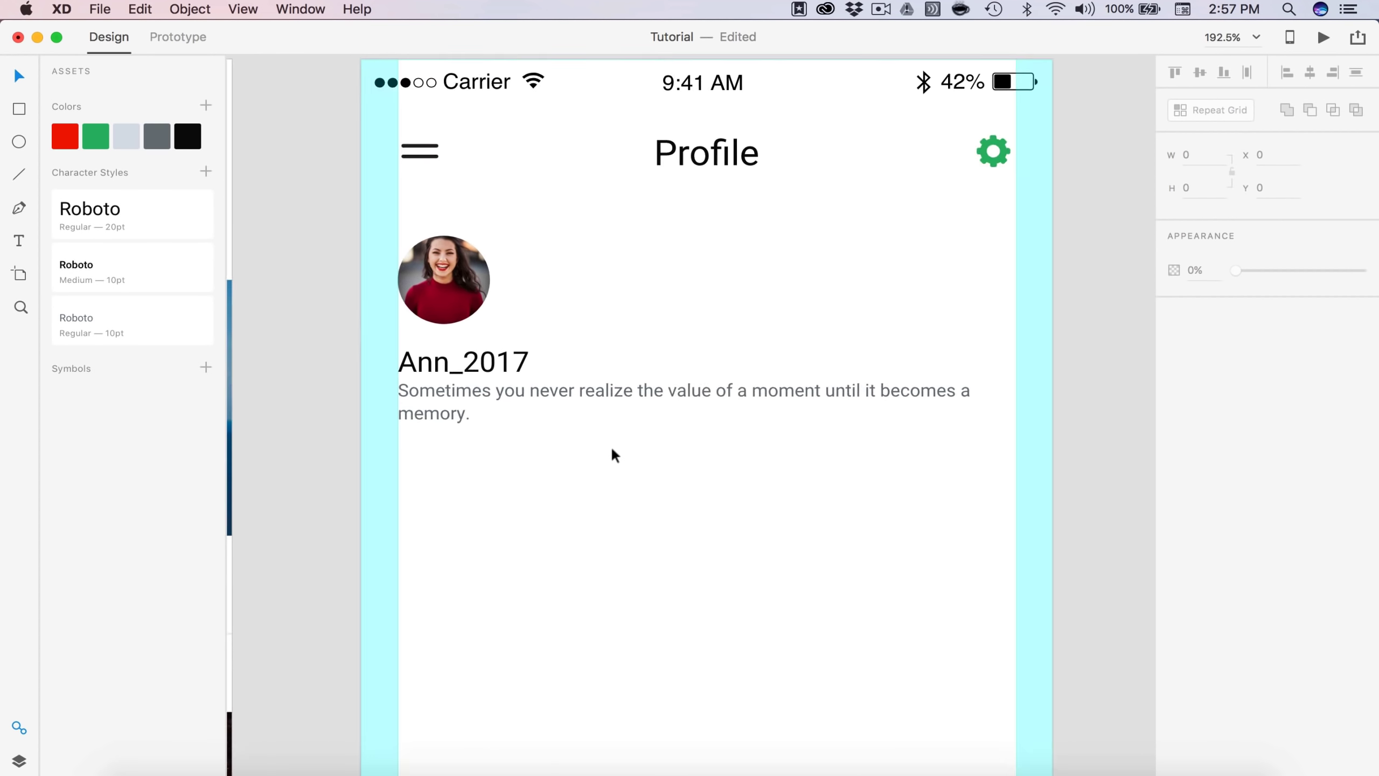
left_click(519, 482)
type("2.4k")
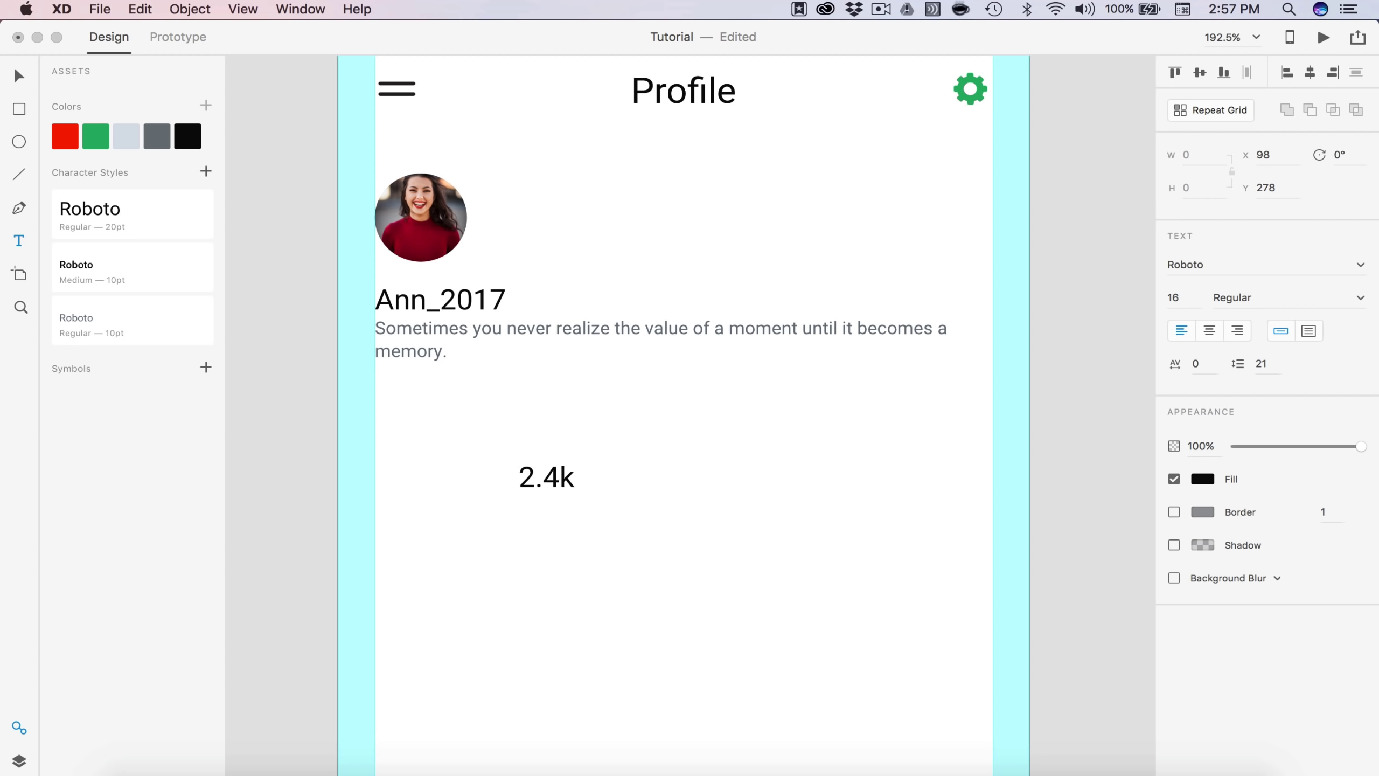
left_click(17, 76)
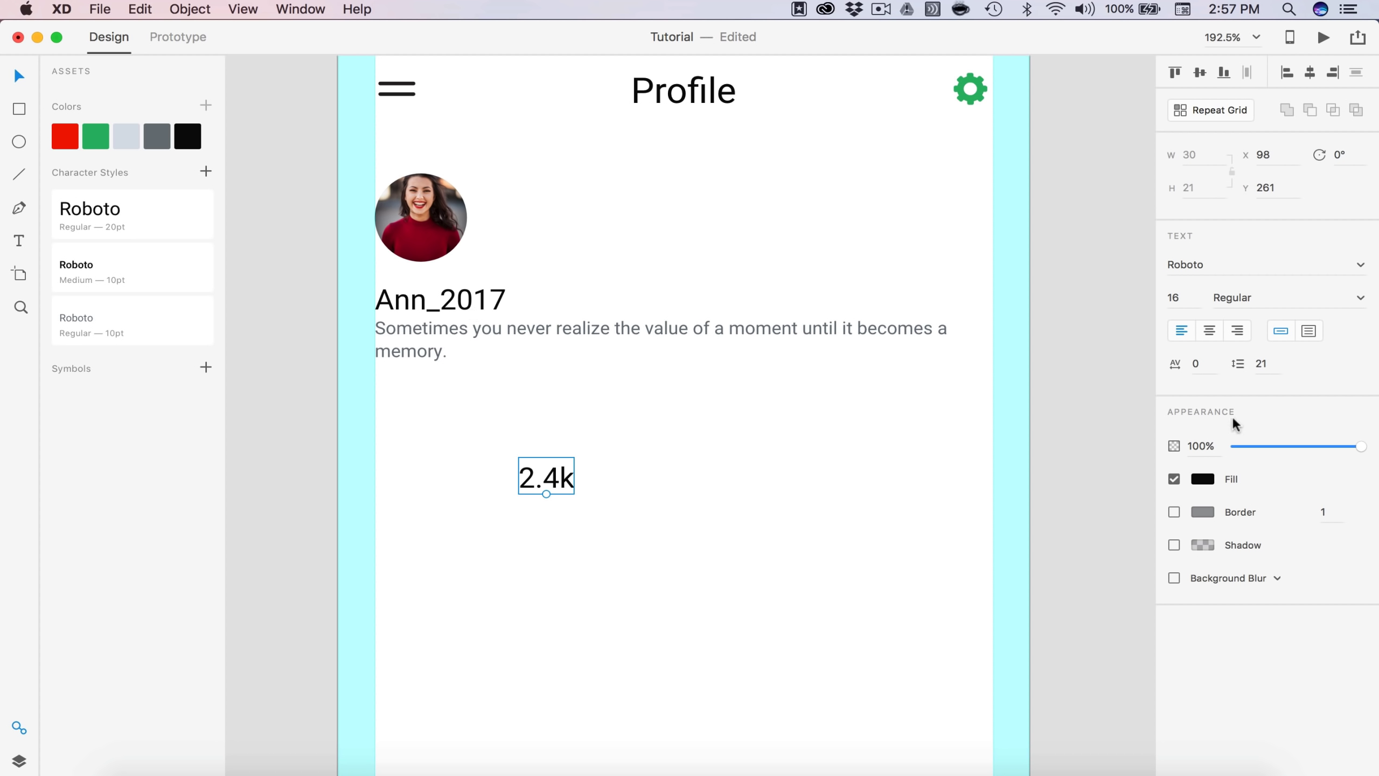
left_click(1251, 296)
left_click(1359, 297)
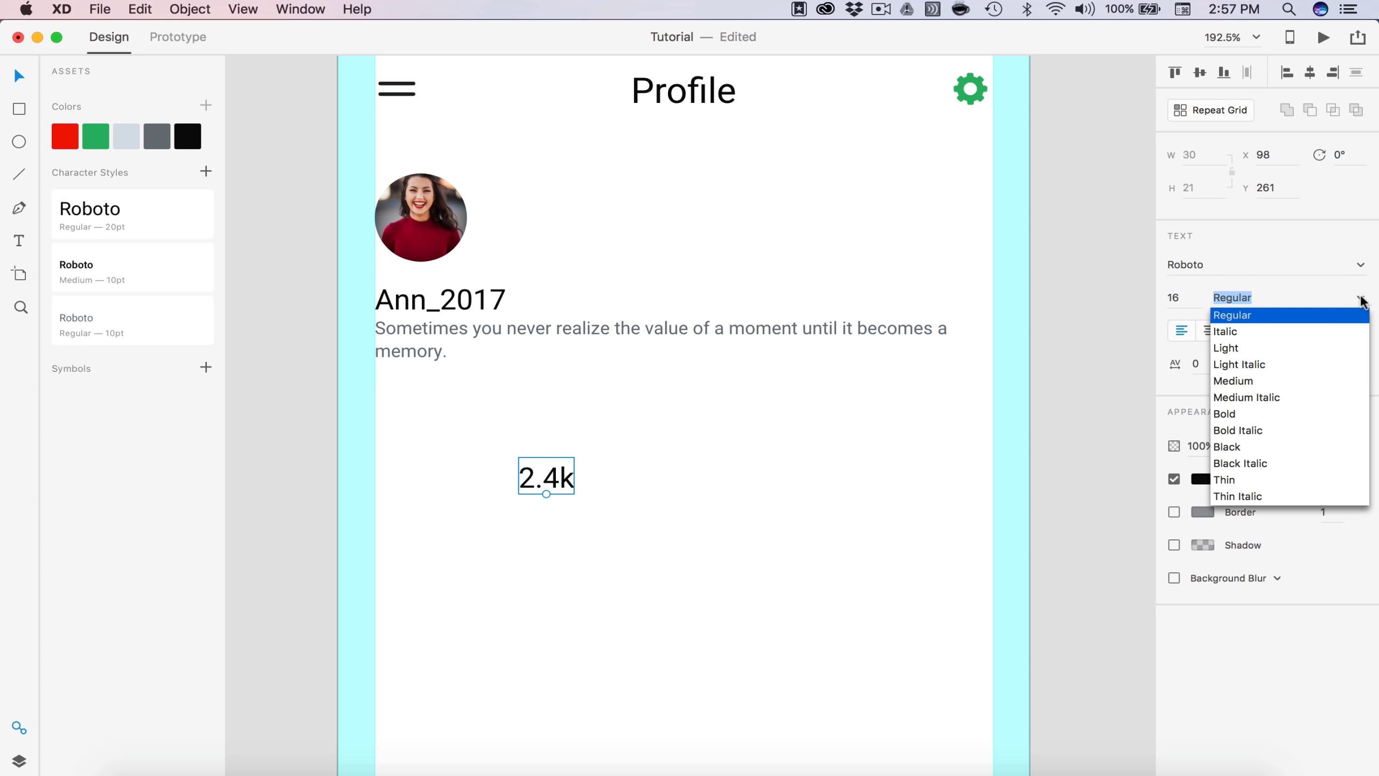
left_click(1243, 383)
Step: Duplicate "2.4k" below itself, change the copy to "Followers" and apply the grey Roboto Regular 10pt character style
left_click_drag(562, 478, 517, 490)
left_click(141, 266)
left_click(1357, 300)
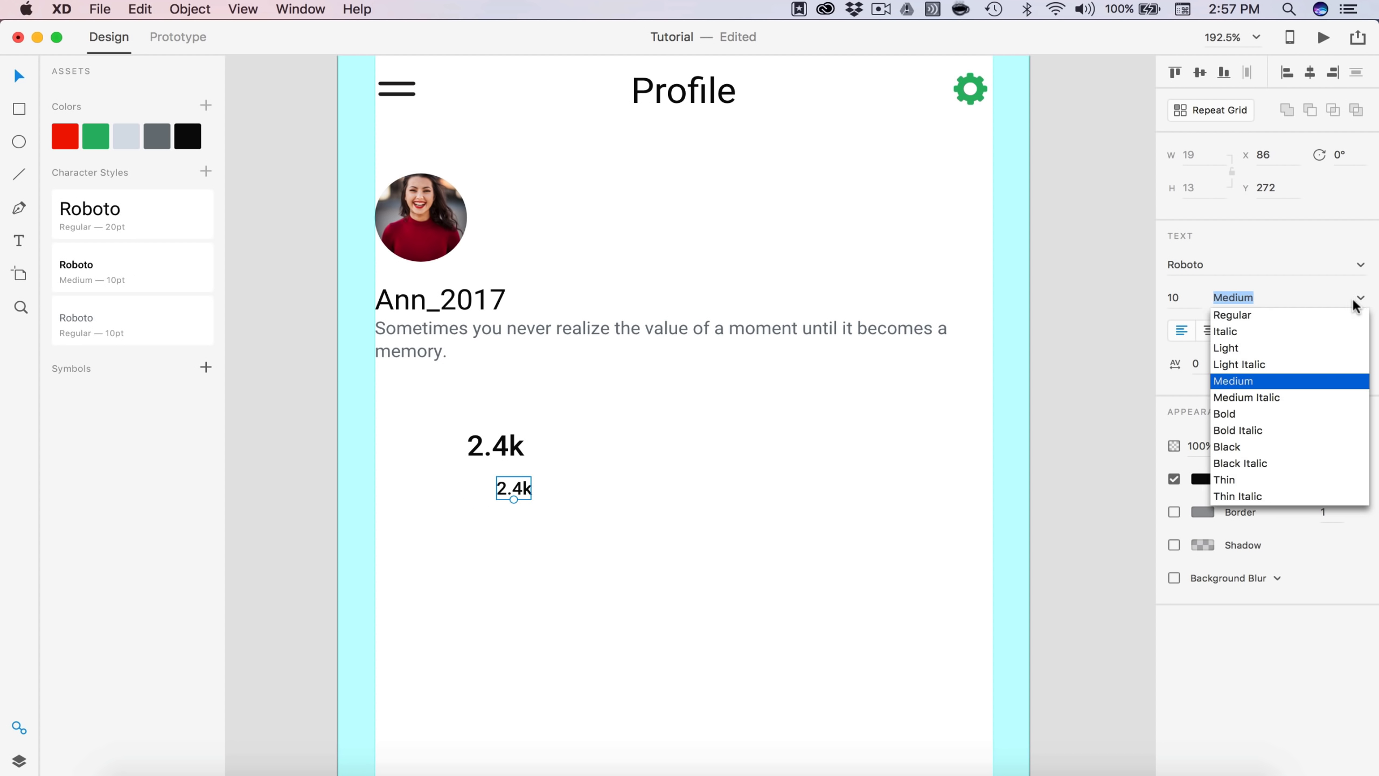
left_click(1249, 314)
double_click(519, 491)
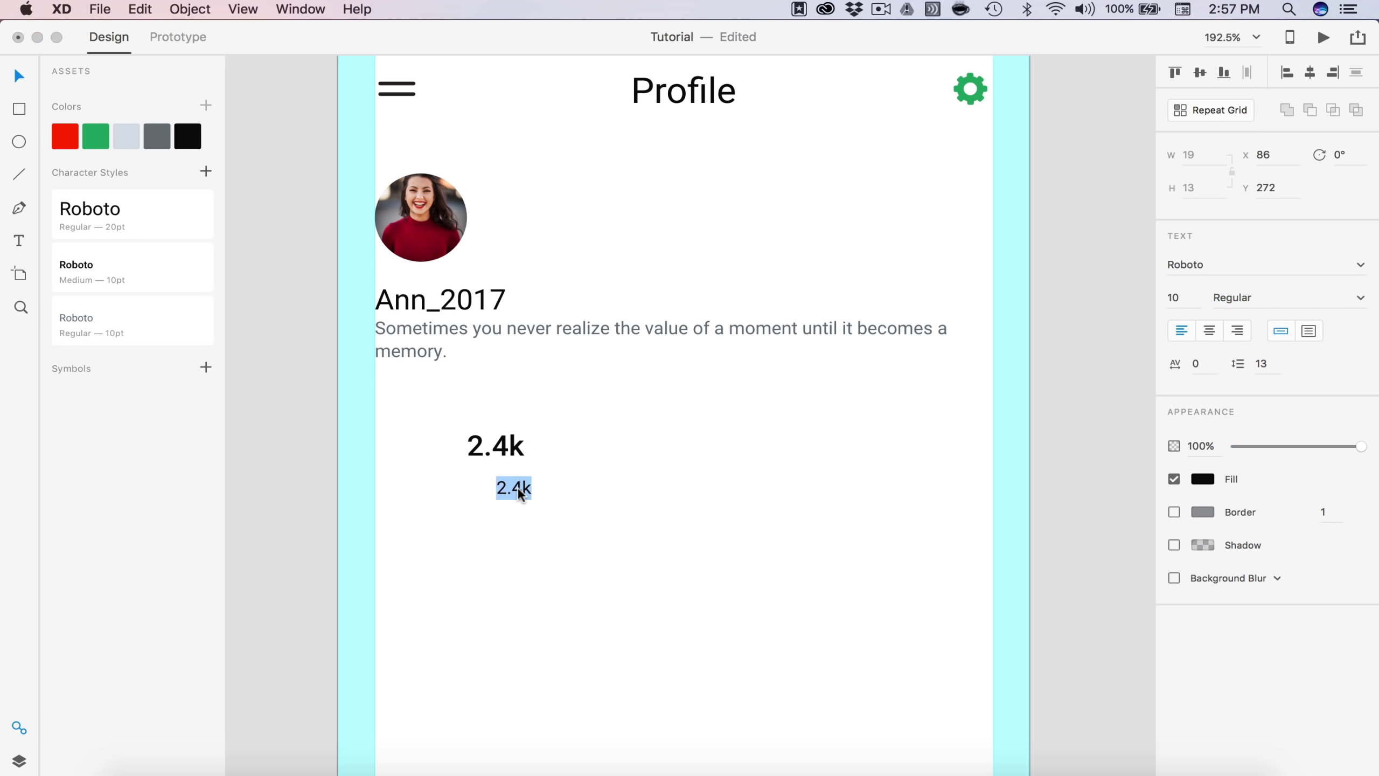
type("Followers")
key("Escape")
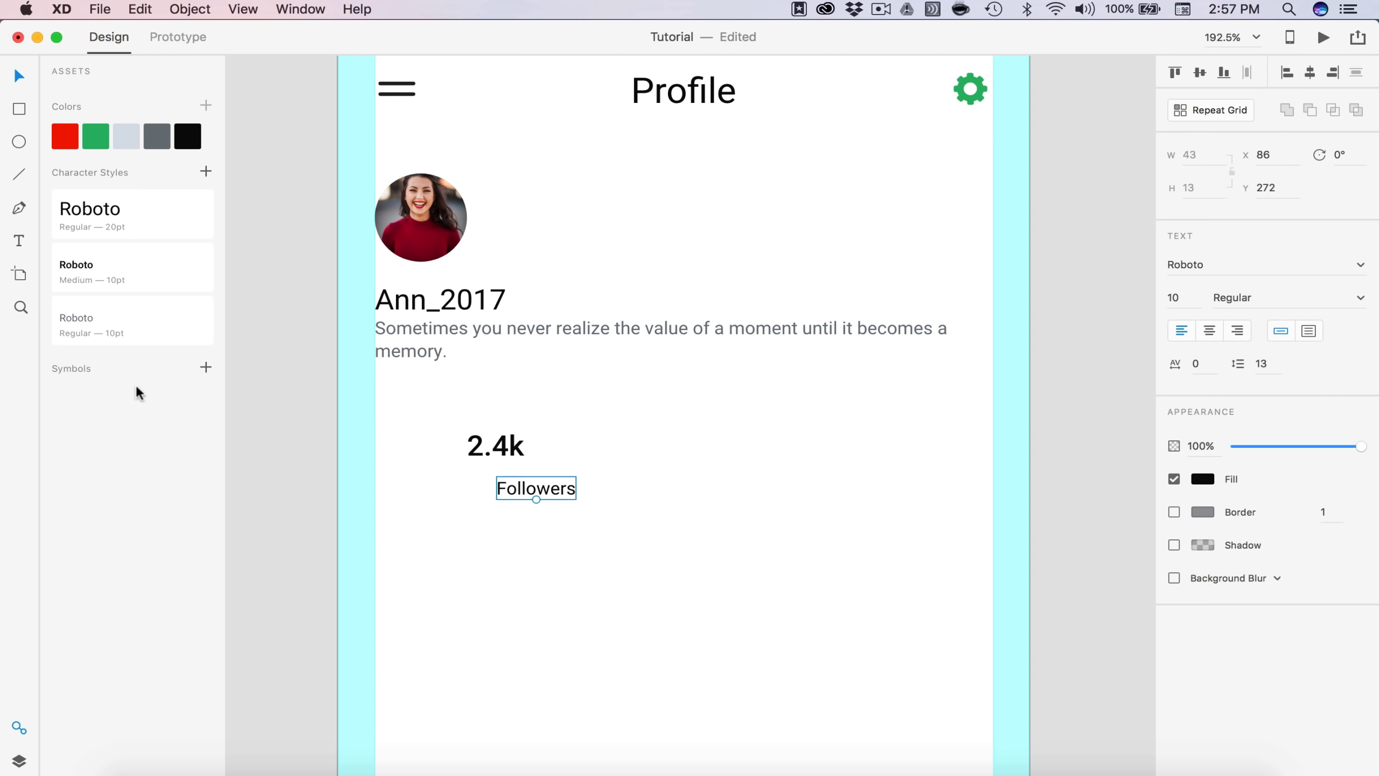
left_click(107, 320)
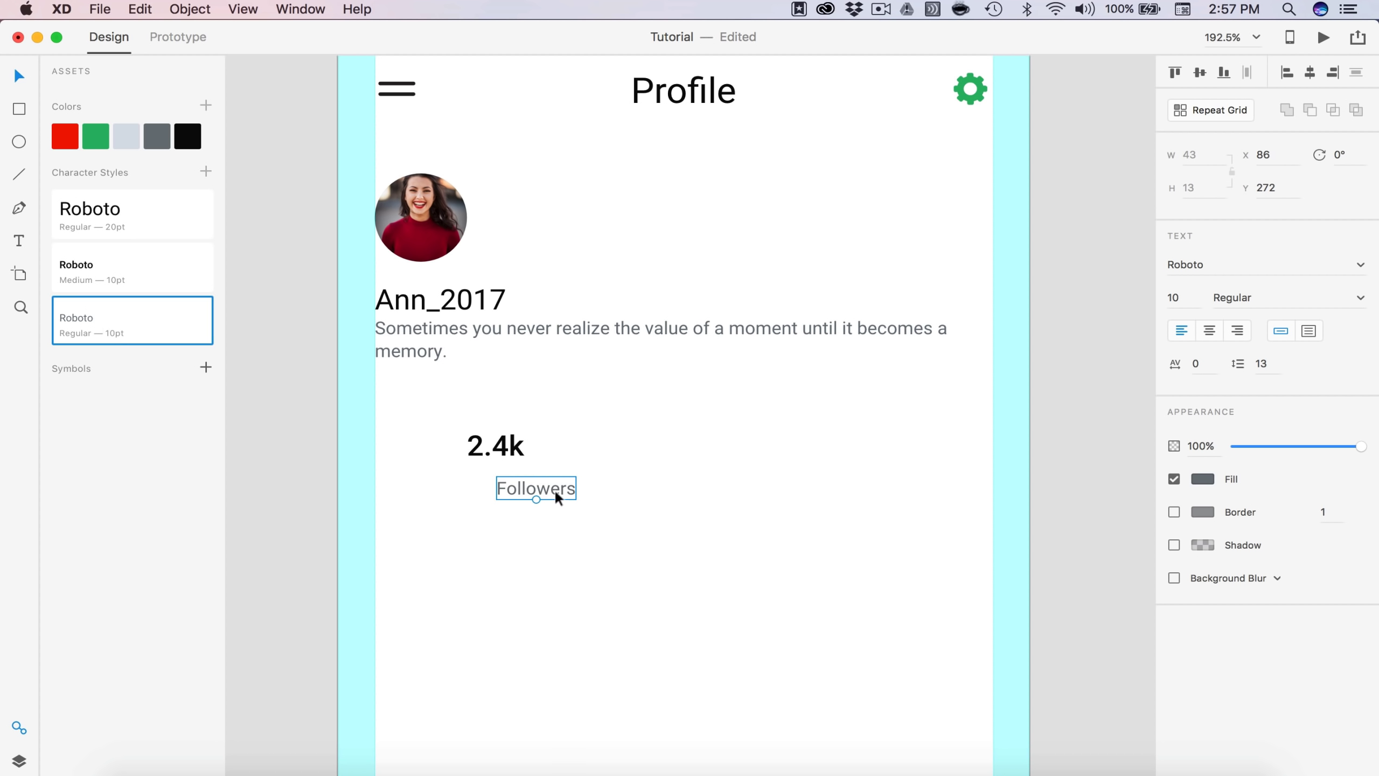
Step: Set the "2.4k" and "Followers" texts to centred alignment and align them horizontally on a common centre
left_click_drag(554, 490, 548, 490)
left_click(513, 450, "shift")
left_click(1236, 330)
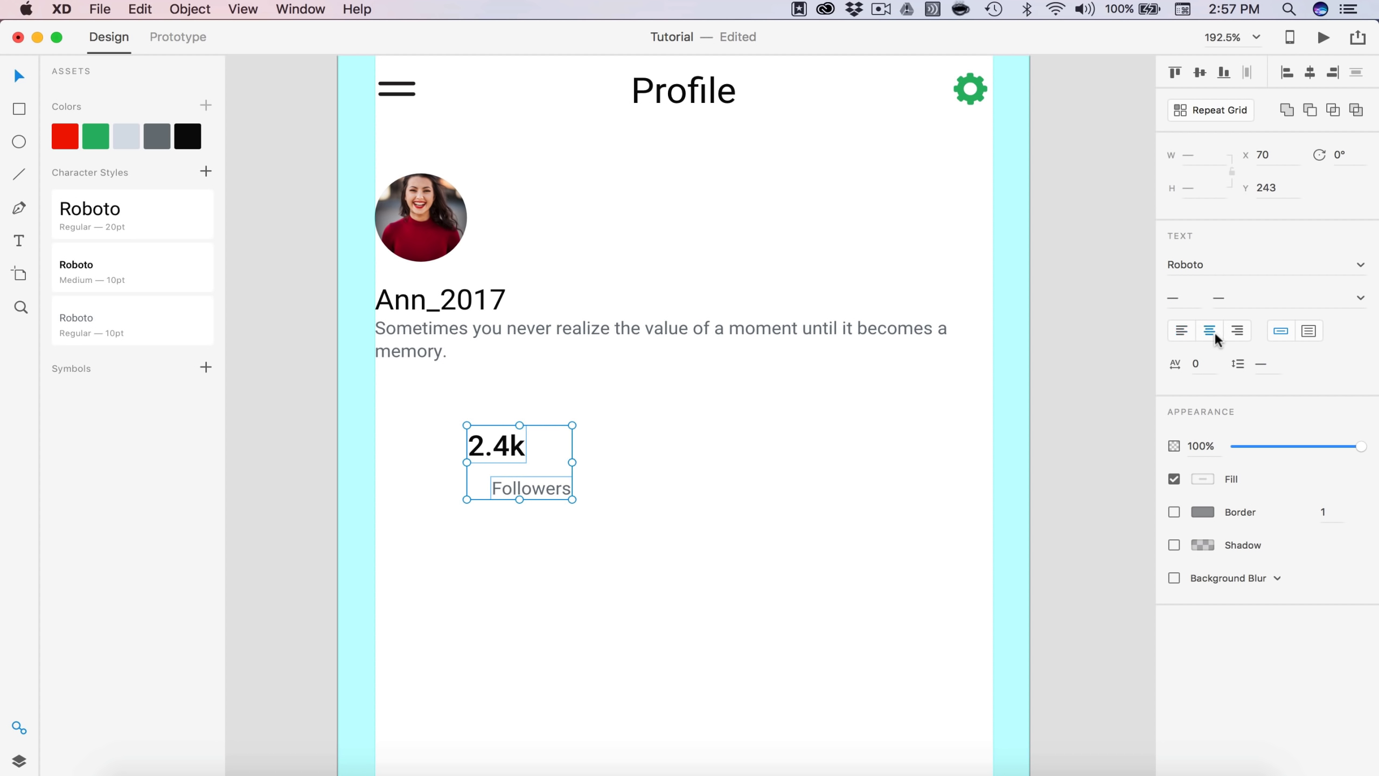
left_click(1309, 73)
Step: Move "Followers" up closer to "2.4k" and group the two texts
left_click(584, 523)
left_click_drag(543, 489, 542, 479)
left_click(523, 445, "shift")
key("super+g")
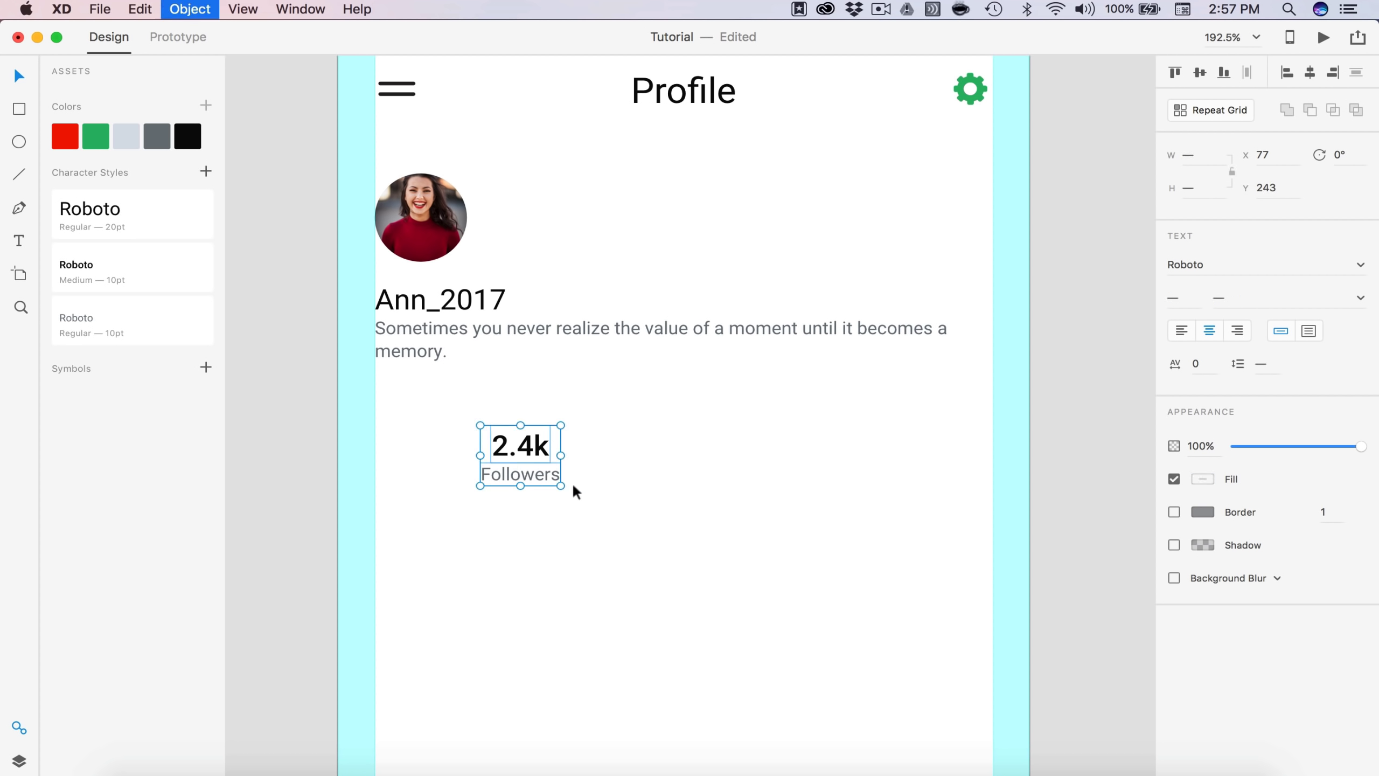
Step: Place the stats group at the left margin 20 px below the description and duplicate it to its right at X 104
left_click(572, 517)
left_click_drag(516, 453, 426, 394)
left_click_drag(413, 460, 496, 438, "alt")
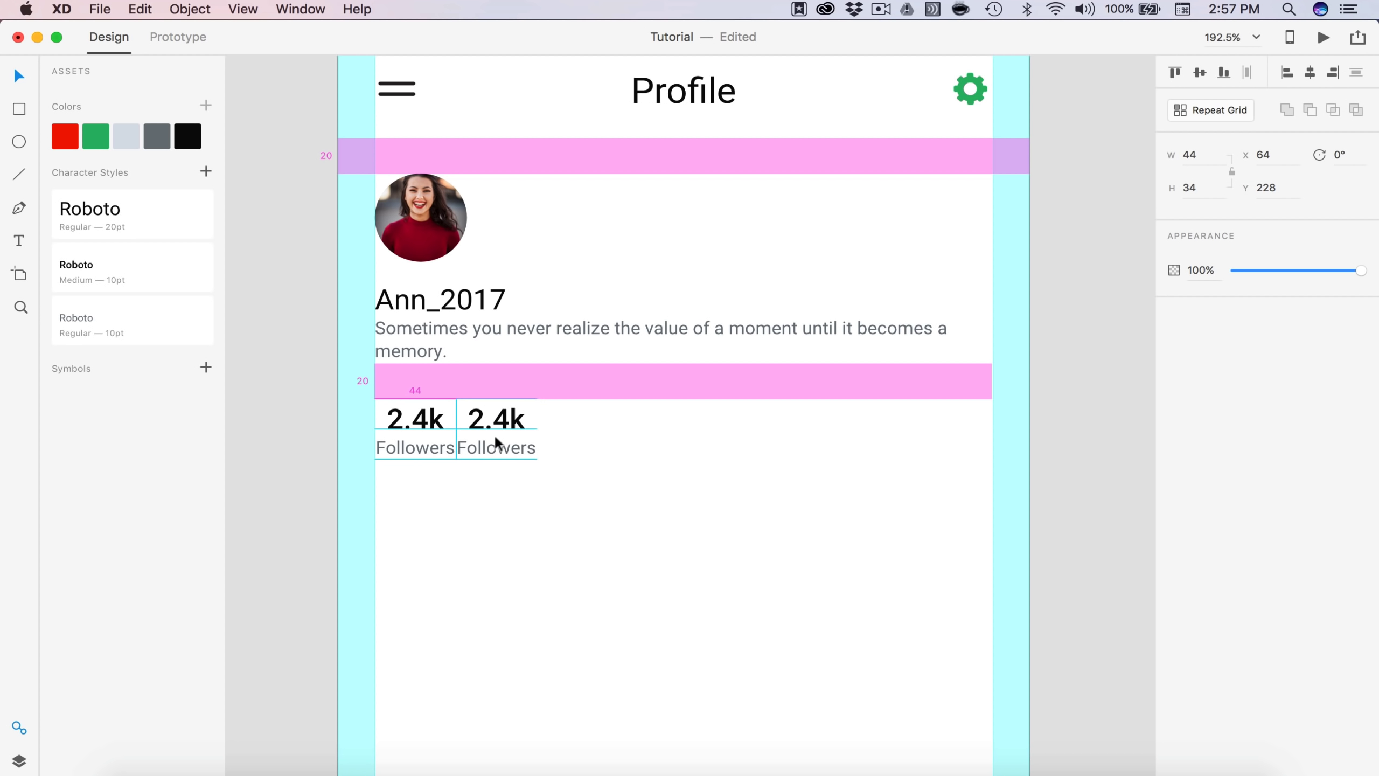
key("shift+Right")
key("shift+Right")
key("shift+Right")
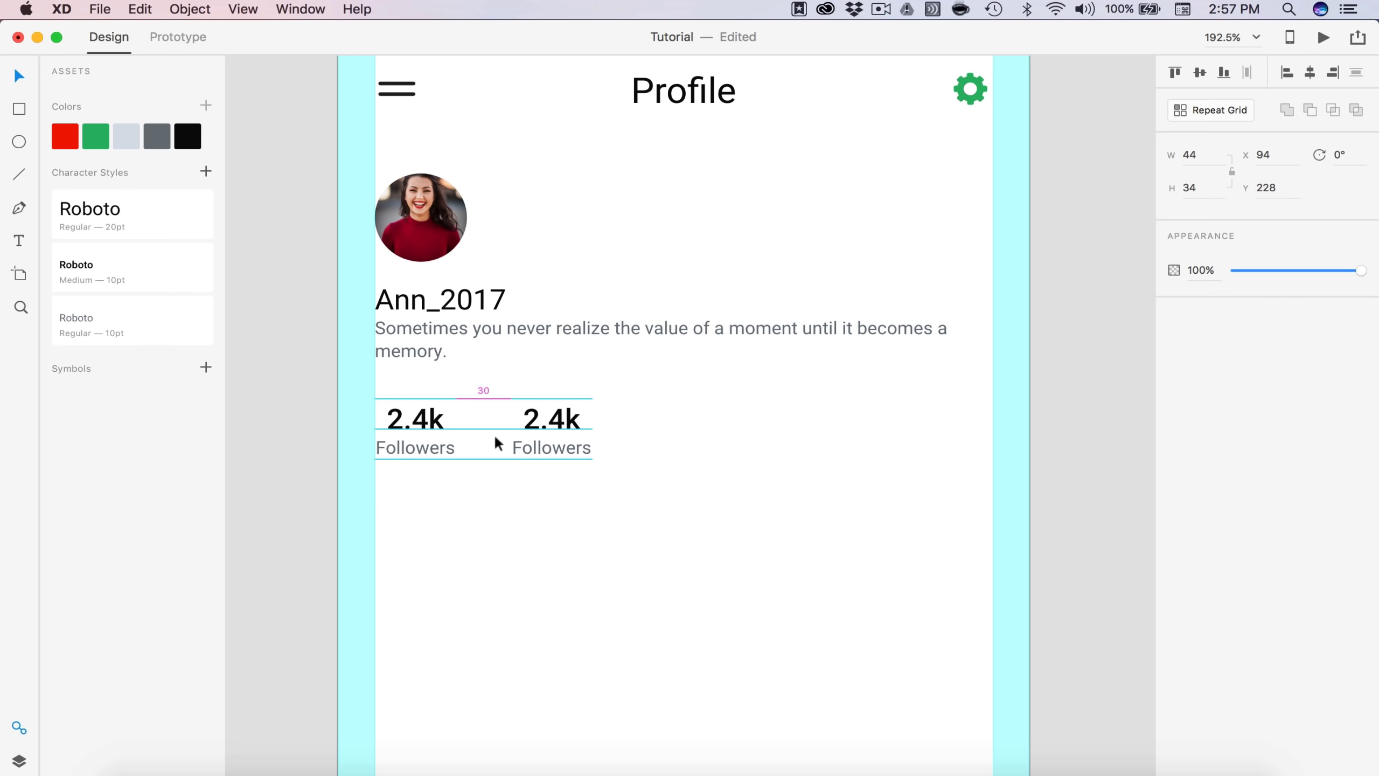
key("shift+Right")
Step: Change the duplicated stat's label to "Following" and its number to "104"
double_click(567, 448)
double_click(566, 445)
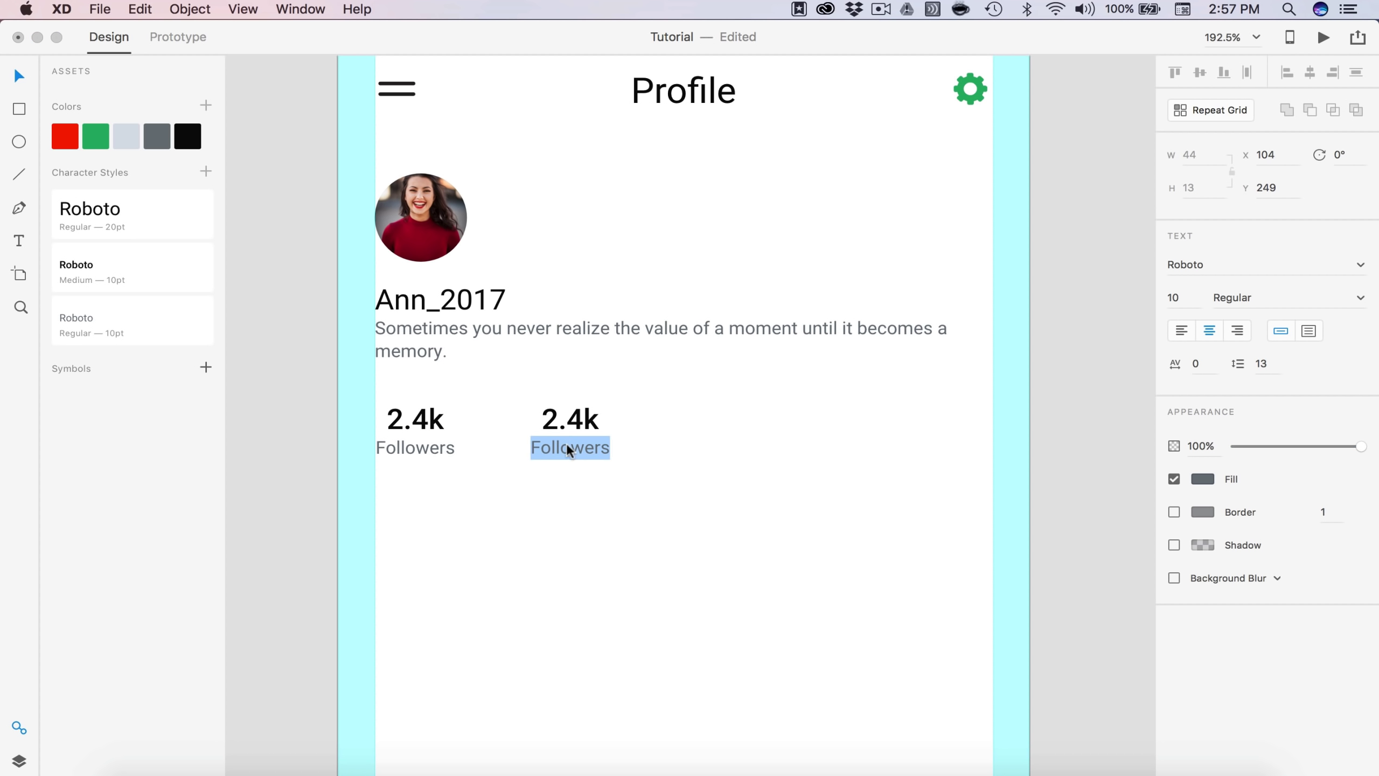
type("Following")
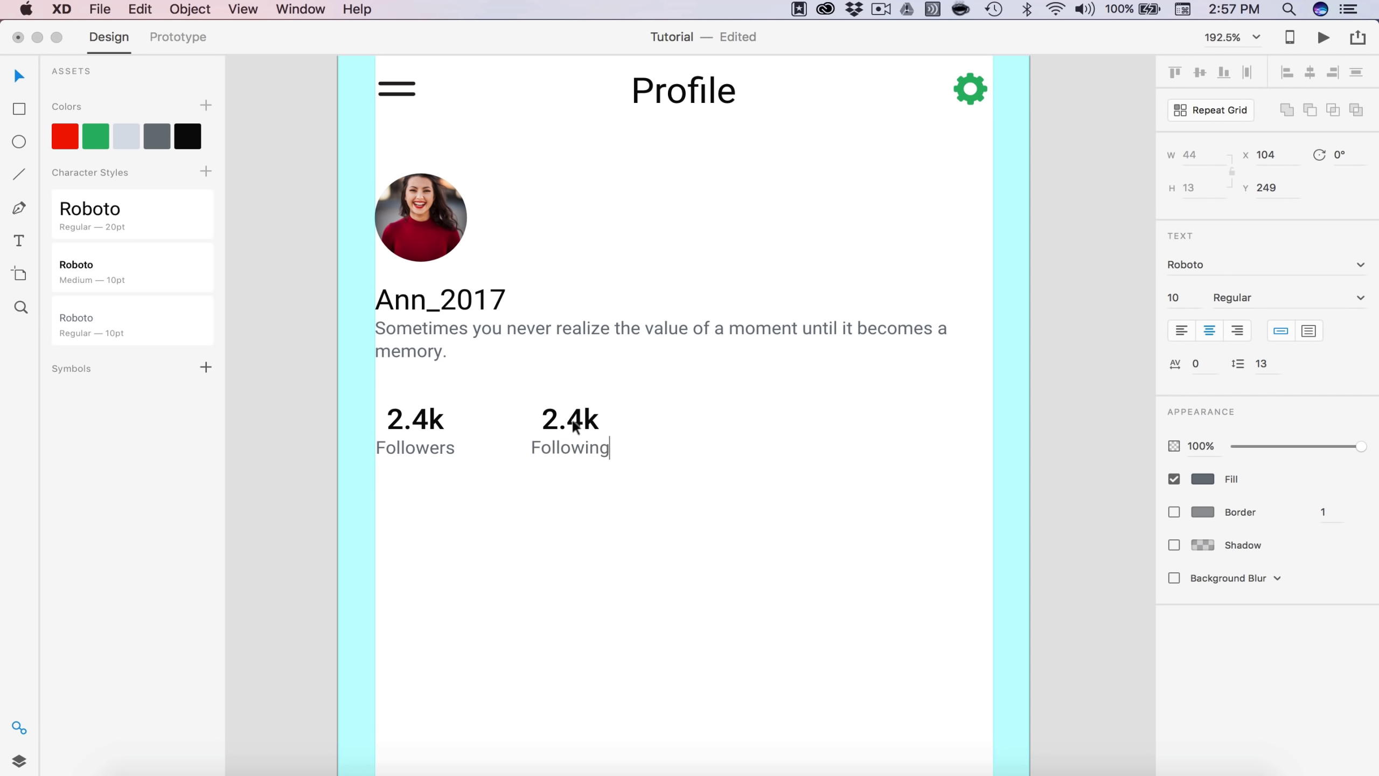
double_click(572, 418)
type("104")
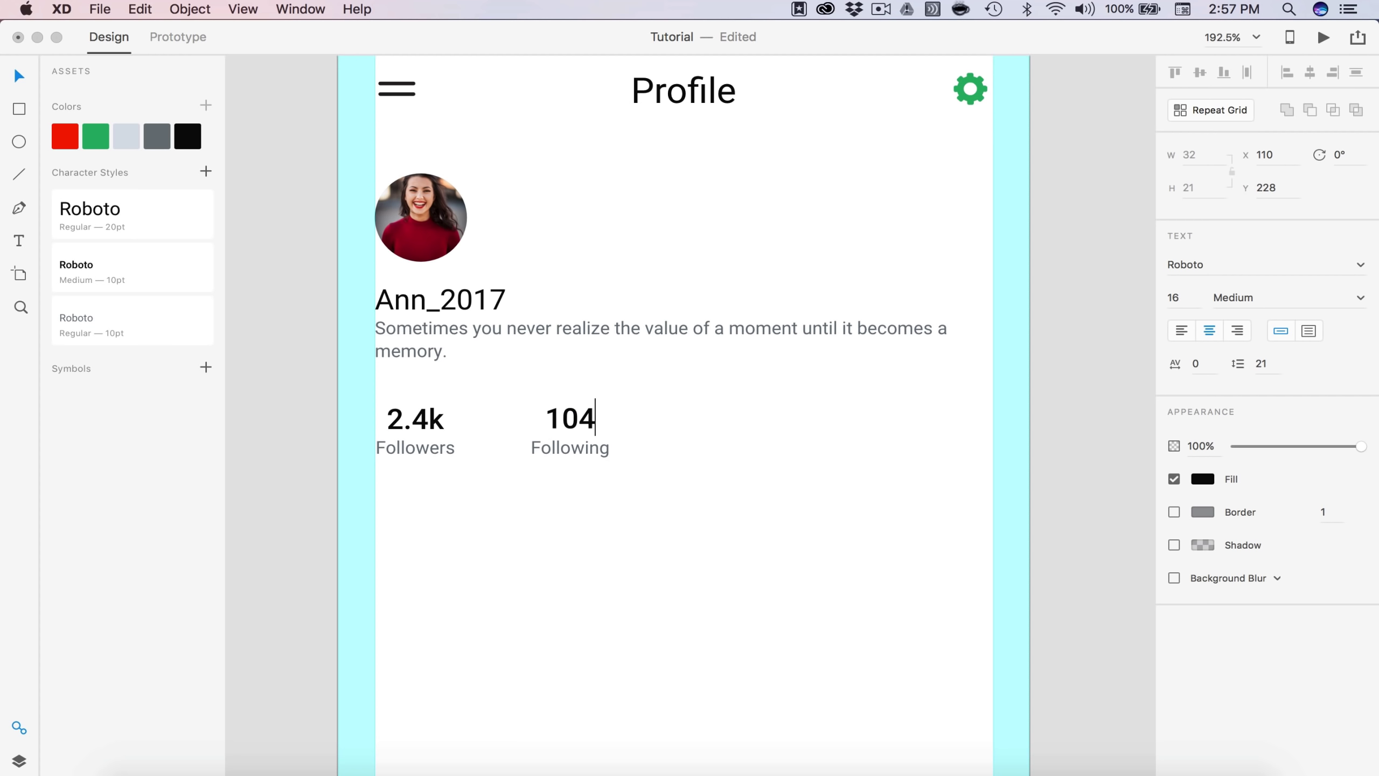
key("Escape")
left_click(591, 466)
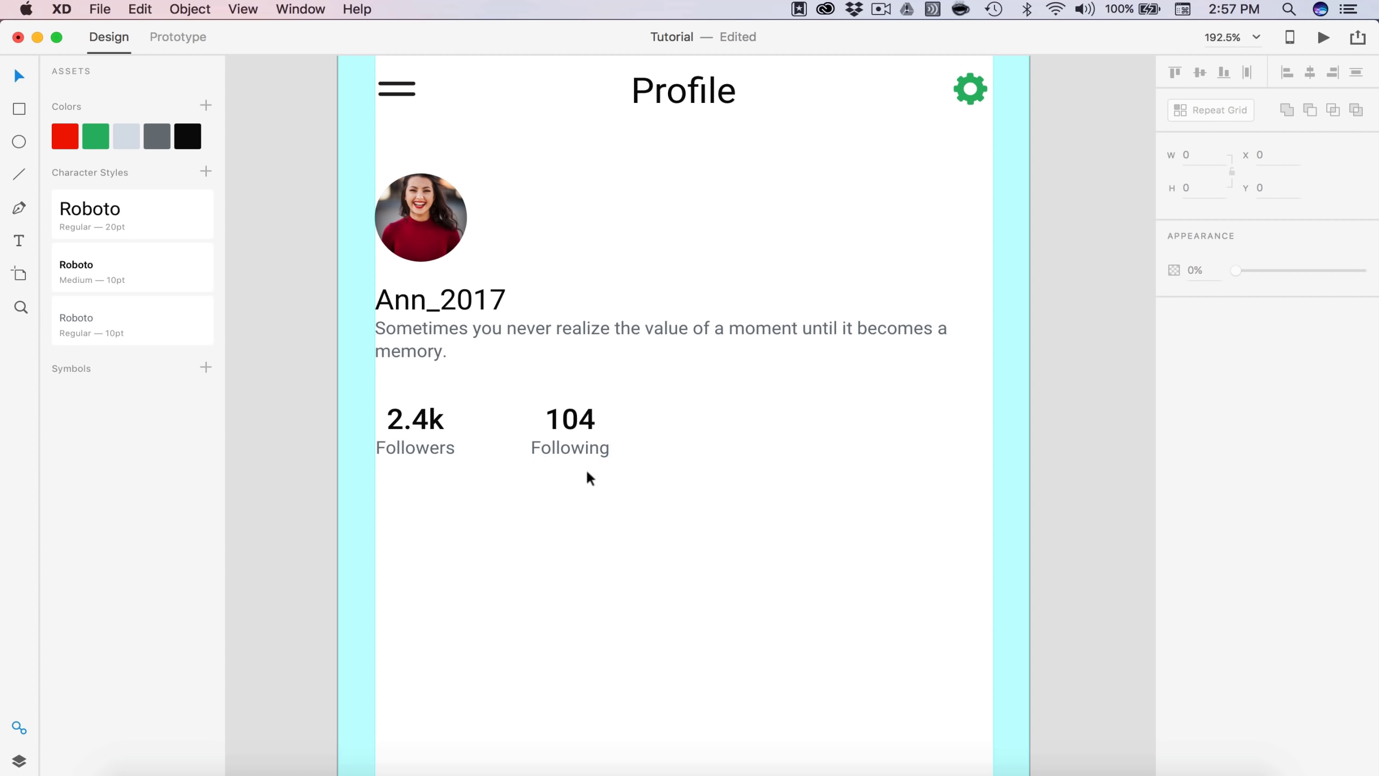
Step: Duplicate the "Following" stat to its right, change its texts to "23" and "Memories", and nudge it for even spacing
left_click(585, 447)
left_click_drag(577, 447, 731, 446)
double_click(718, 414)
double_click(717, 414)
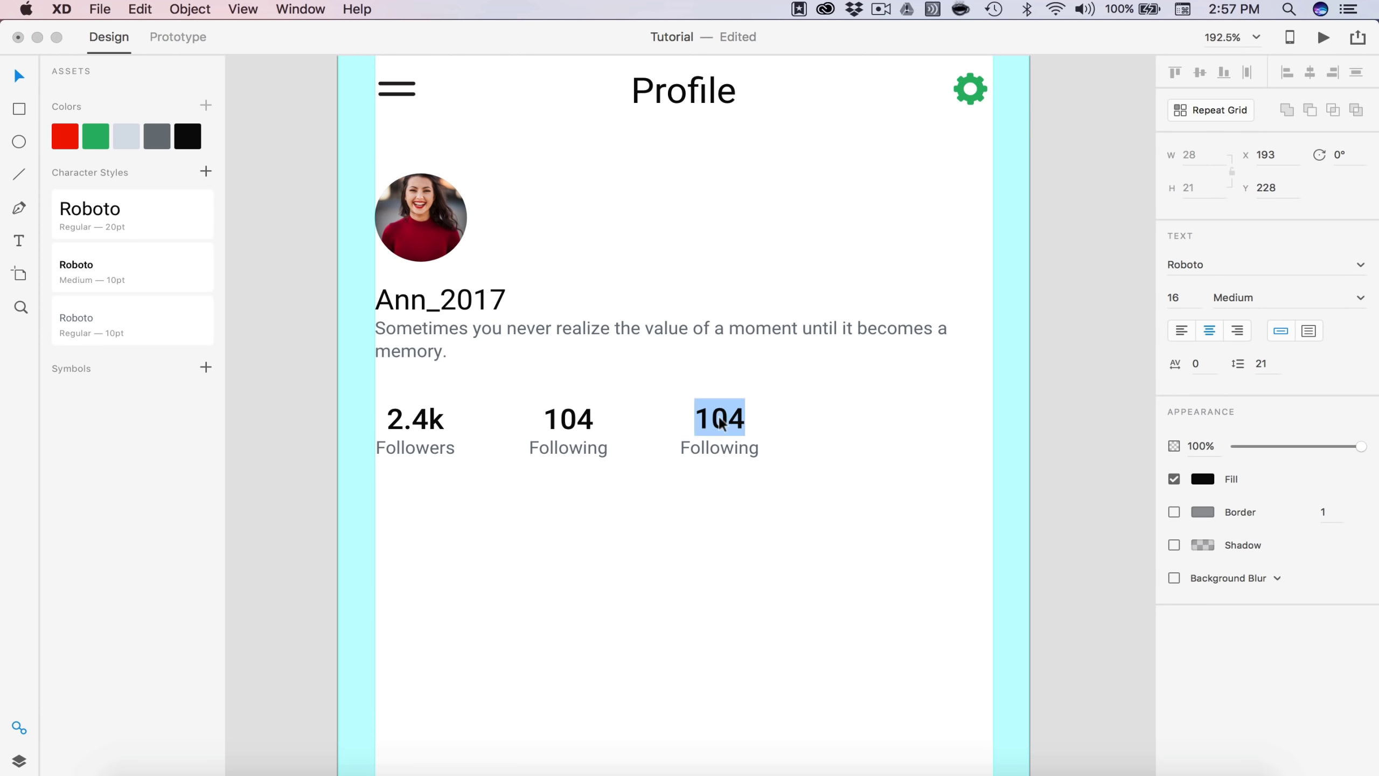
type("23")
double_click(734, 444)
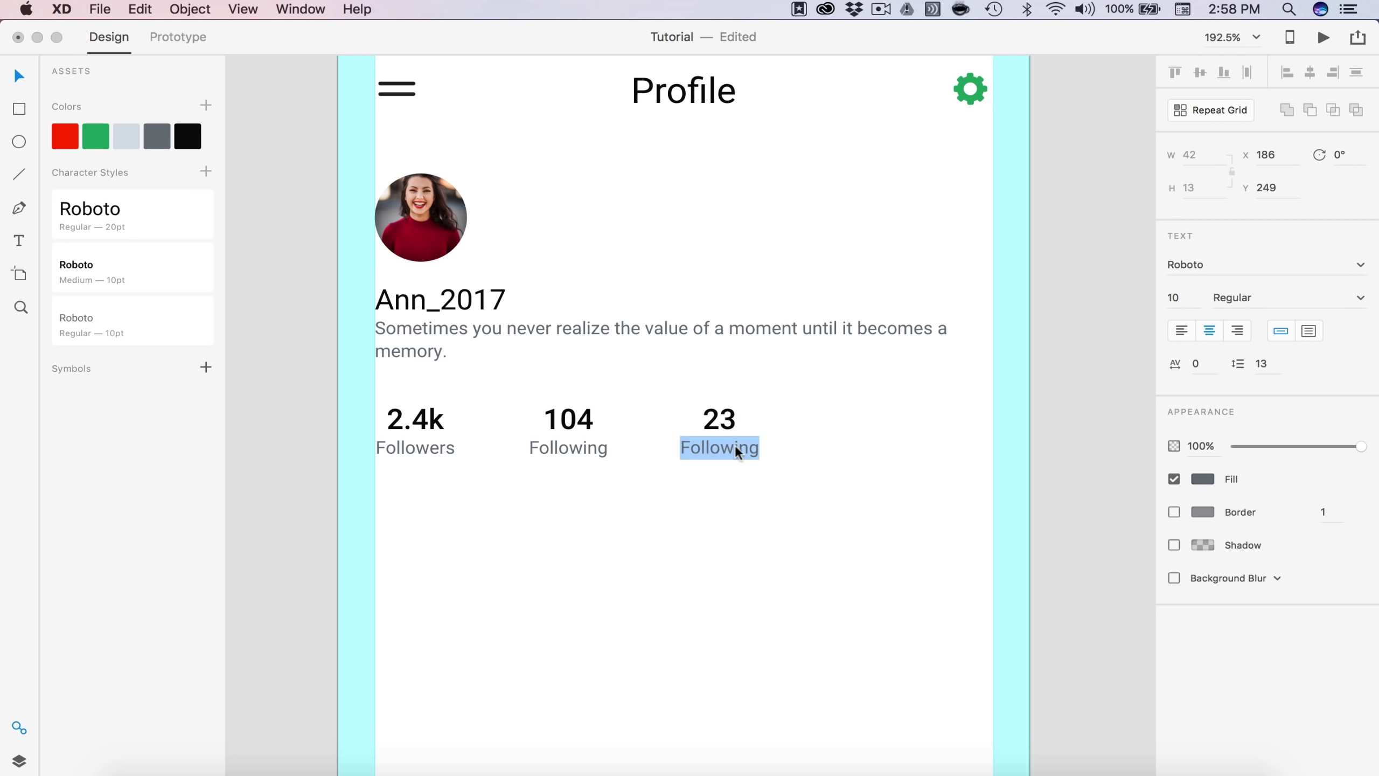
type("Memories")
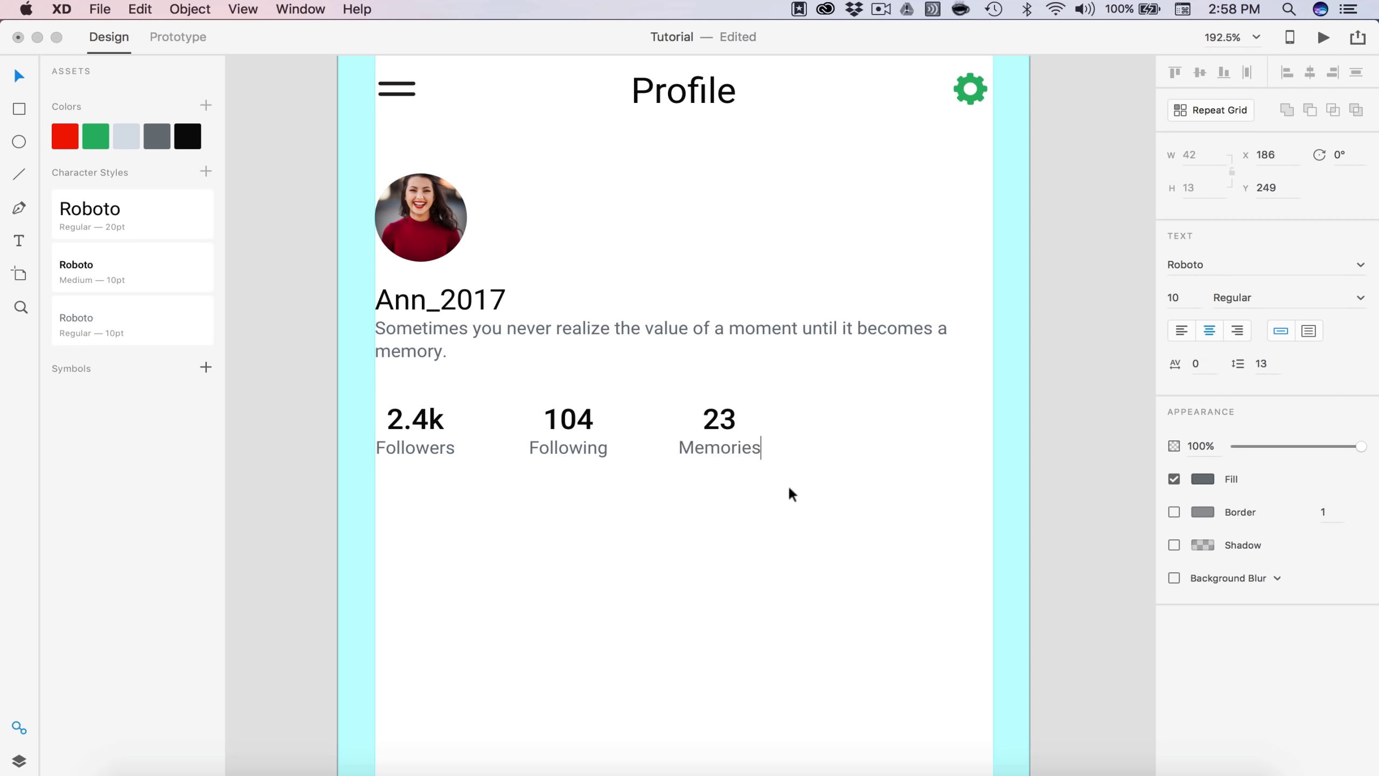
key("Escape")
left_click(750, 480)
left_click(730, 450)
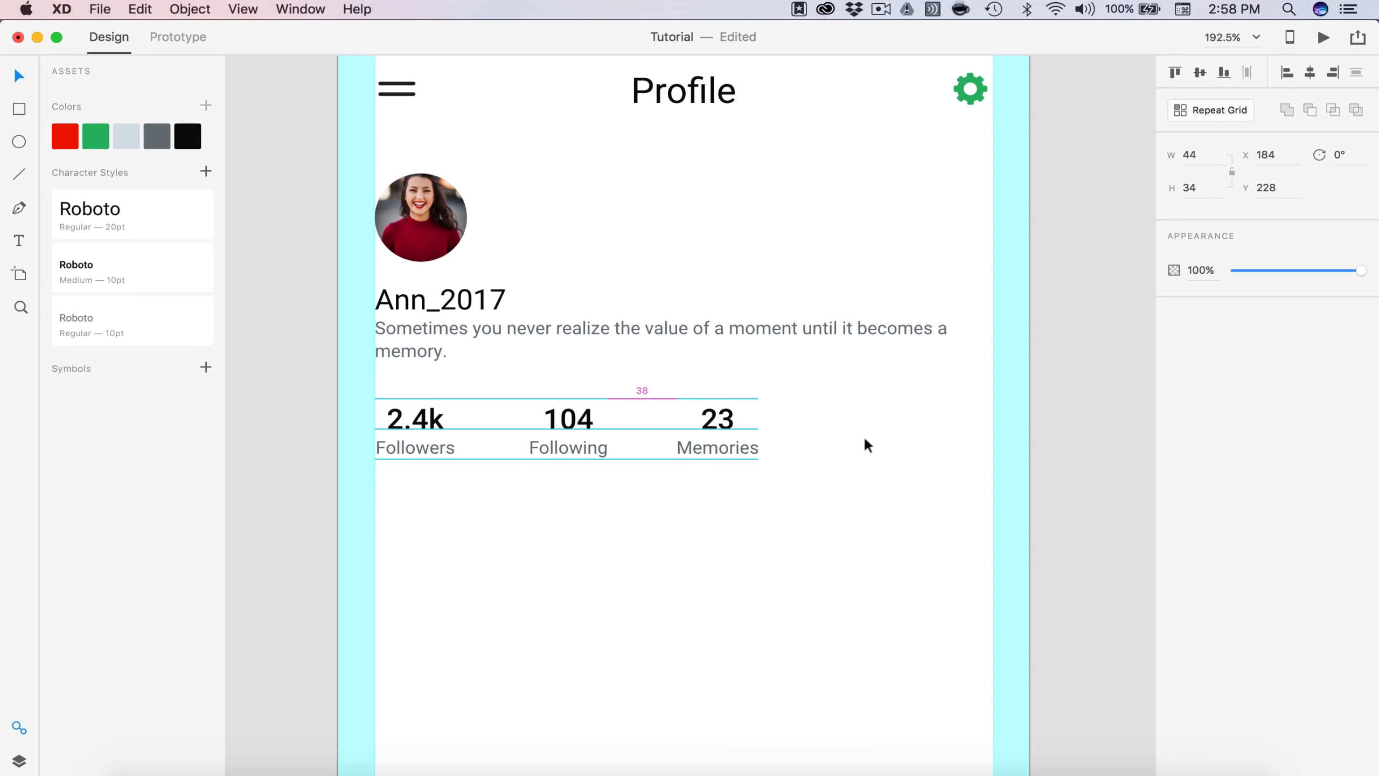
key("Right")
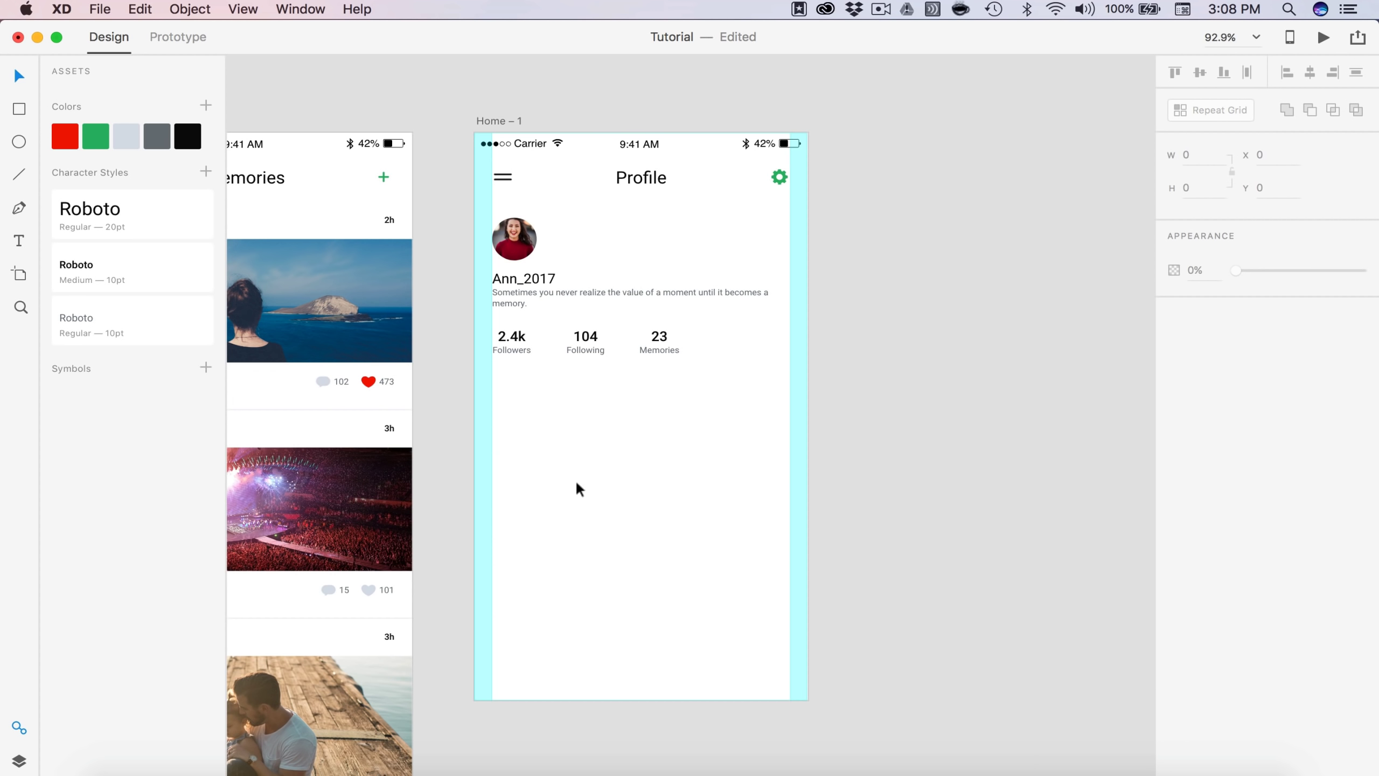
Step: Hide the layout columns and draw an 84 × 84 px square at the artboard's left edge below the stats
left_click(576, 484)
left_click(1043, 502)
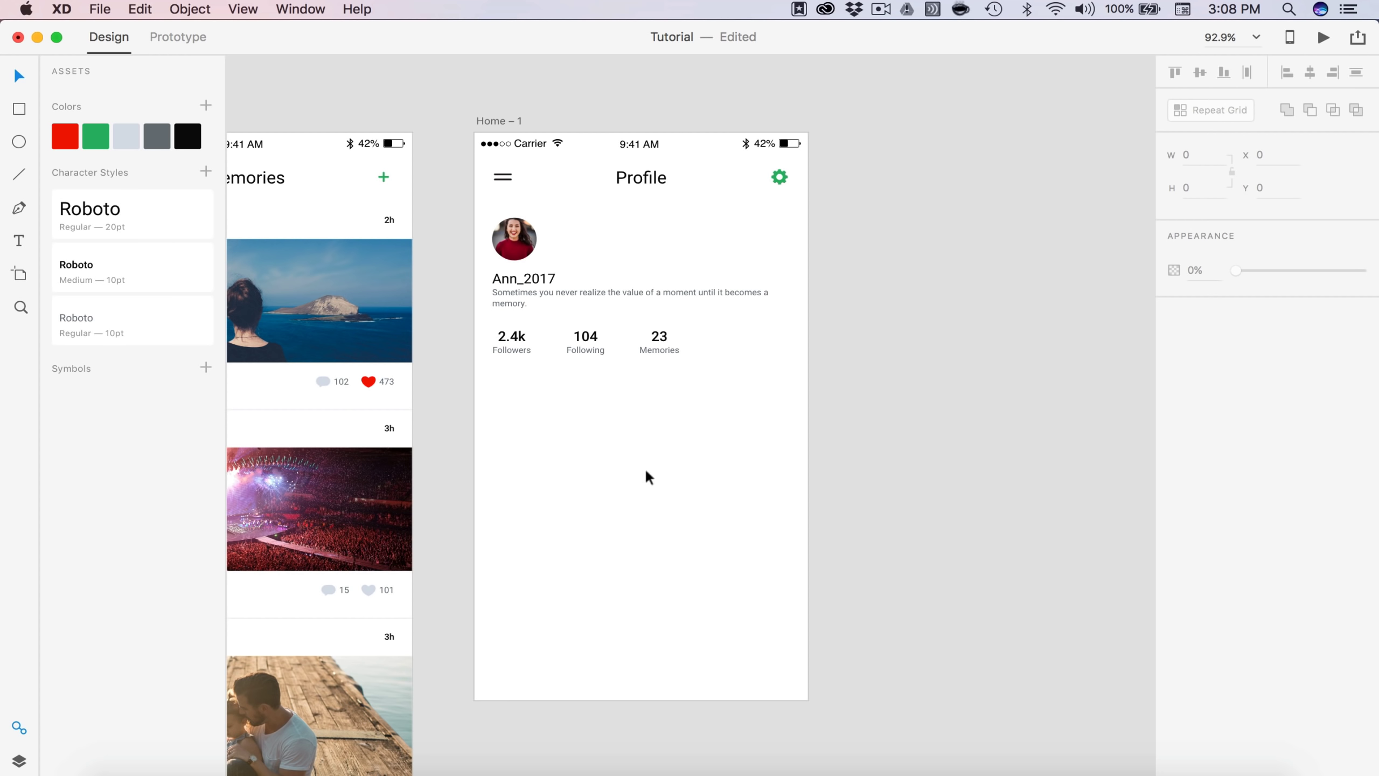
scroll(637, 449, "up", 5)
left_click(19, 109)
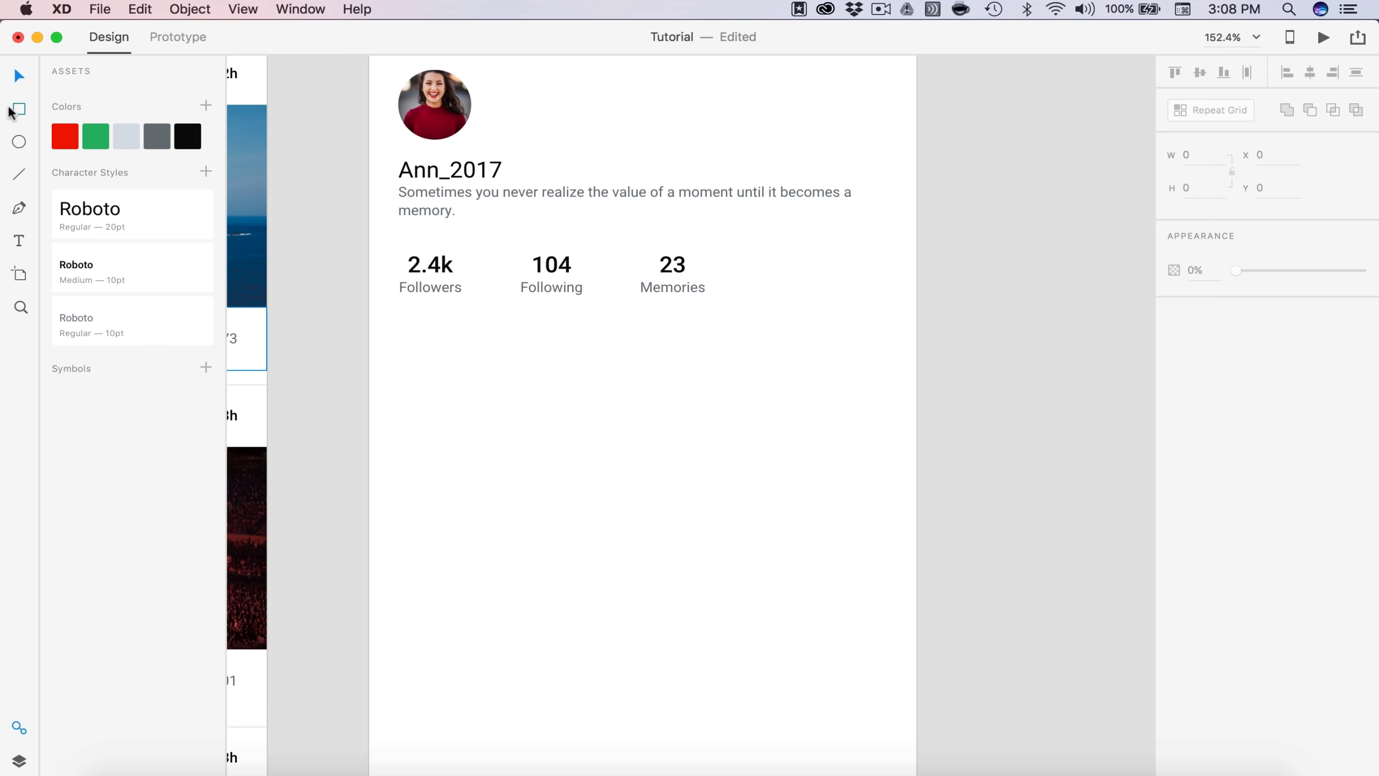
left_click_drag(369, 348, 494, 480)
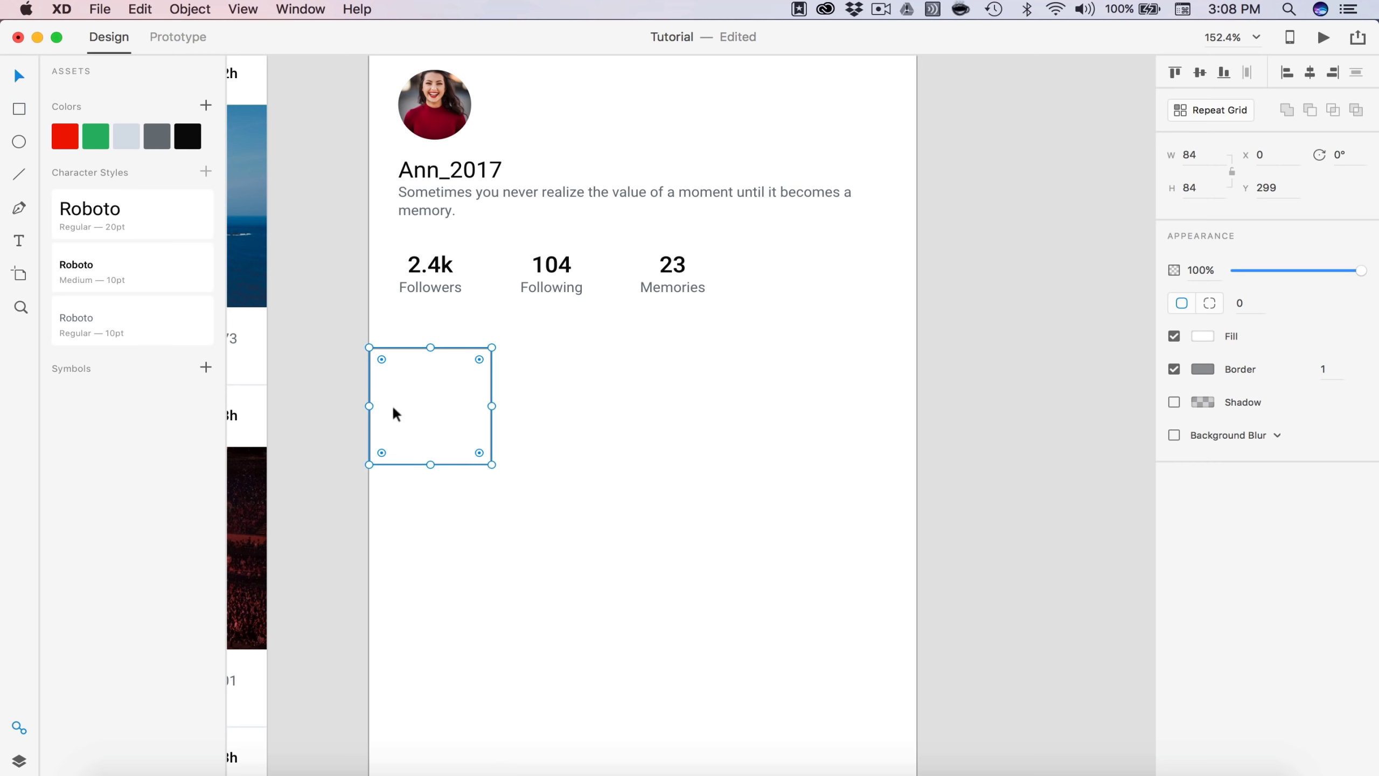
Step: Duplicate the square to its right to make a row of four squares with 6 px gaps
key("super+r")
left_click_drag(392, 405, 511, 414)
double_click(514, 411)
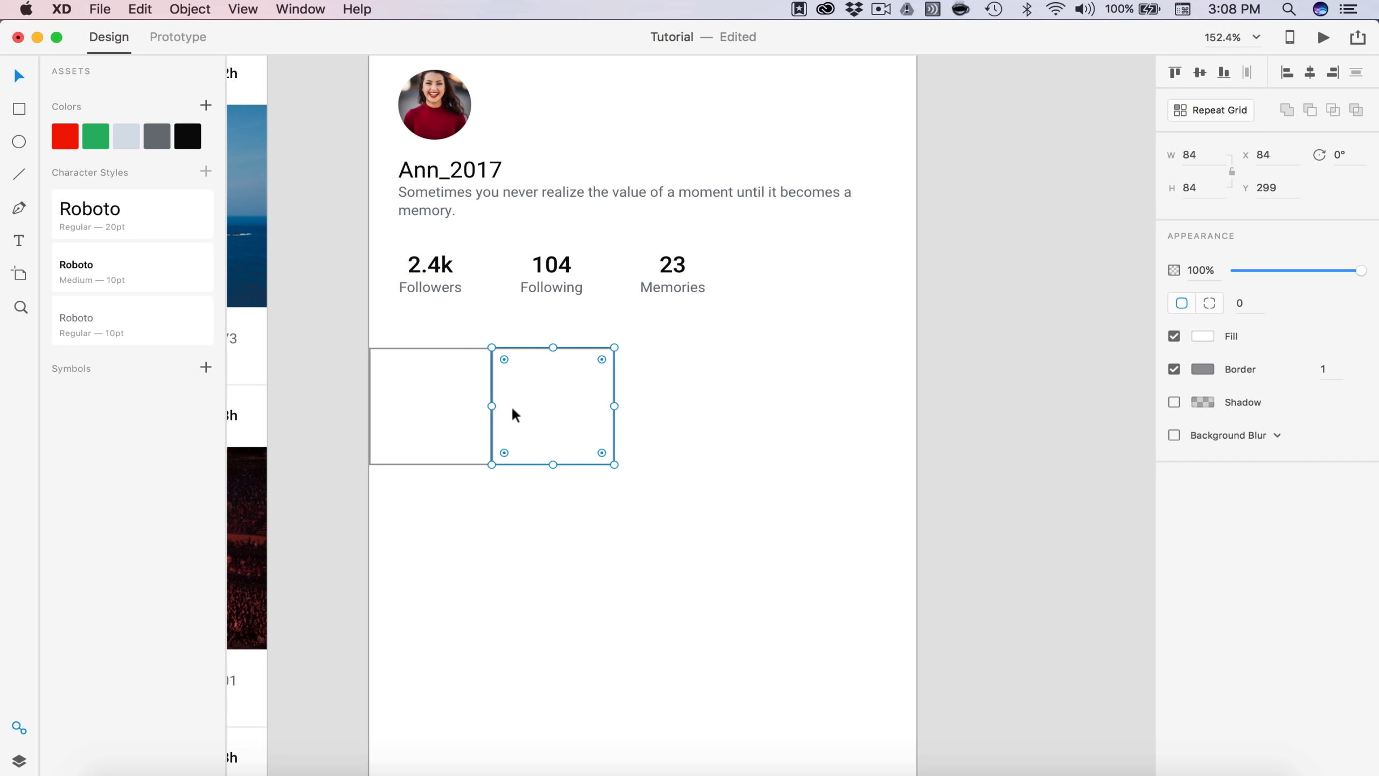
key("shift+Right")
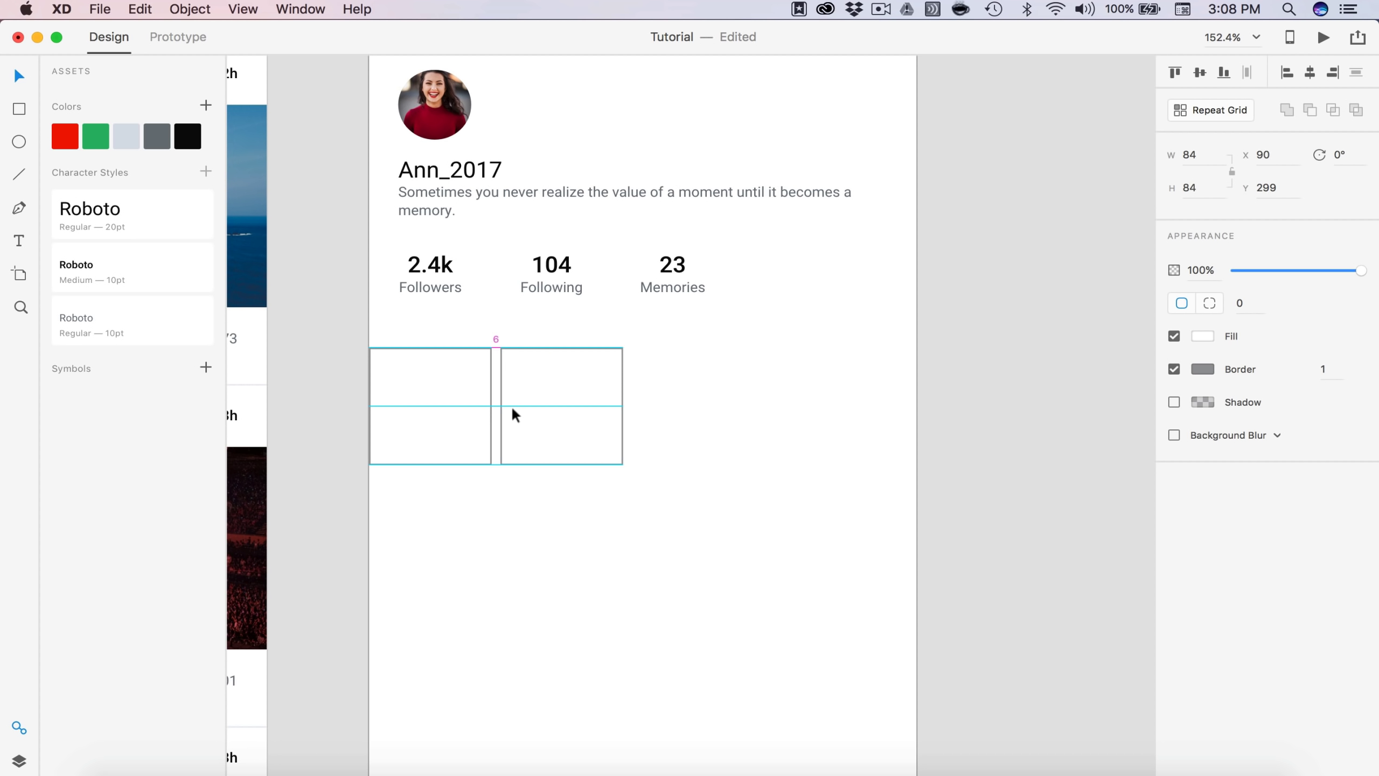
left_click_drag(512, 408, 772, 404)
Step: Scale the four squares together proportionally so the row spans the full artboard width
left_click_drag(963, 513, 462, 374)
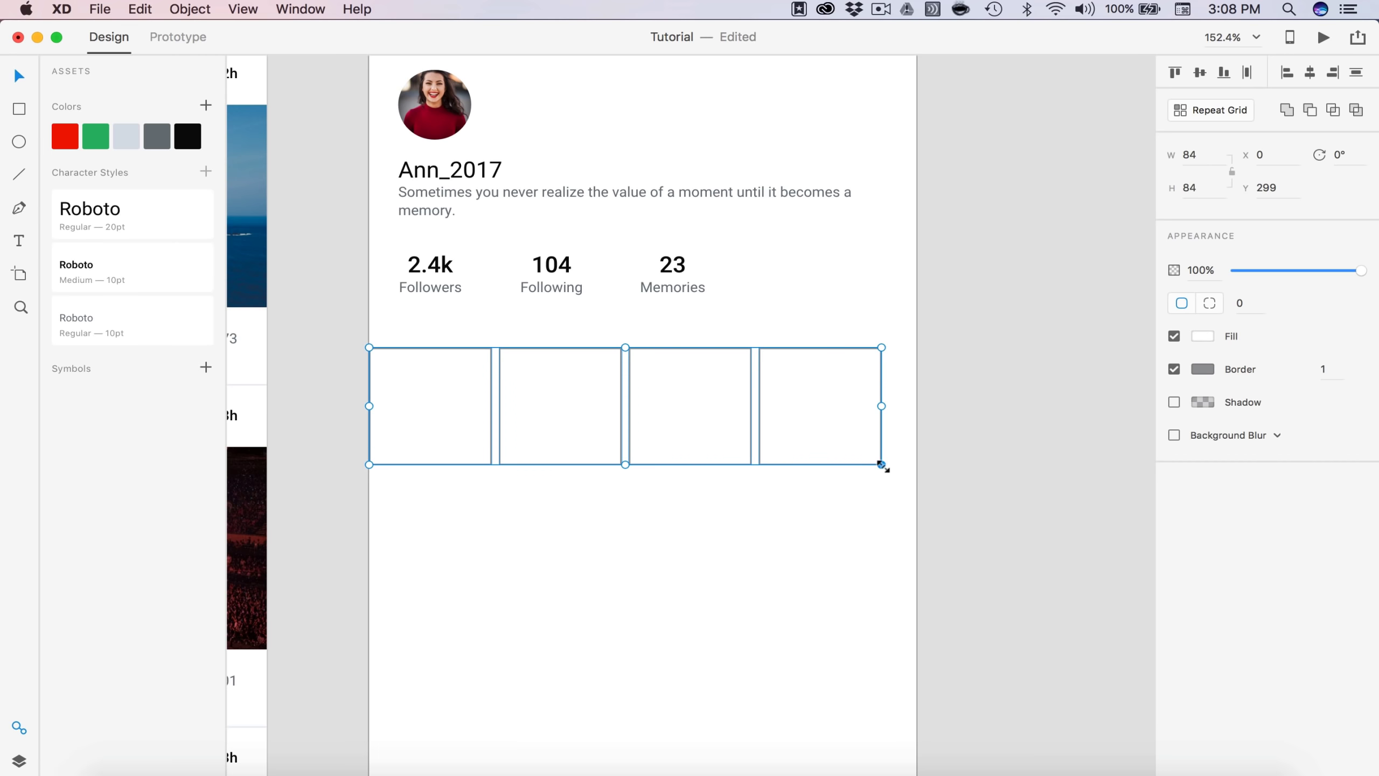
left_click_drag(881, 465, 916, 475)
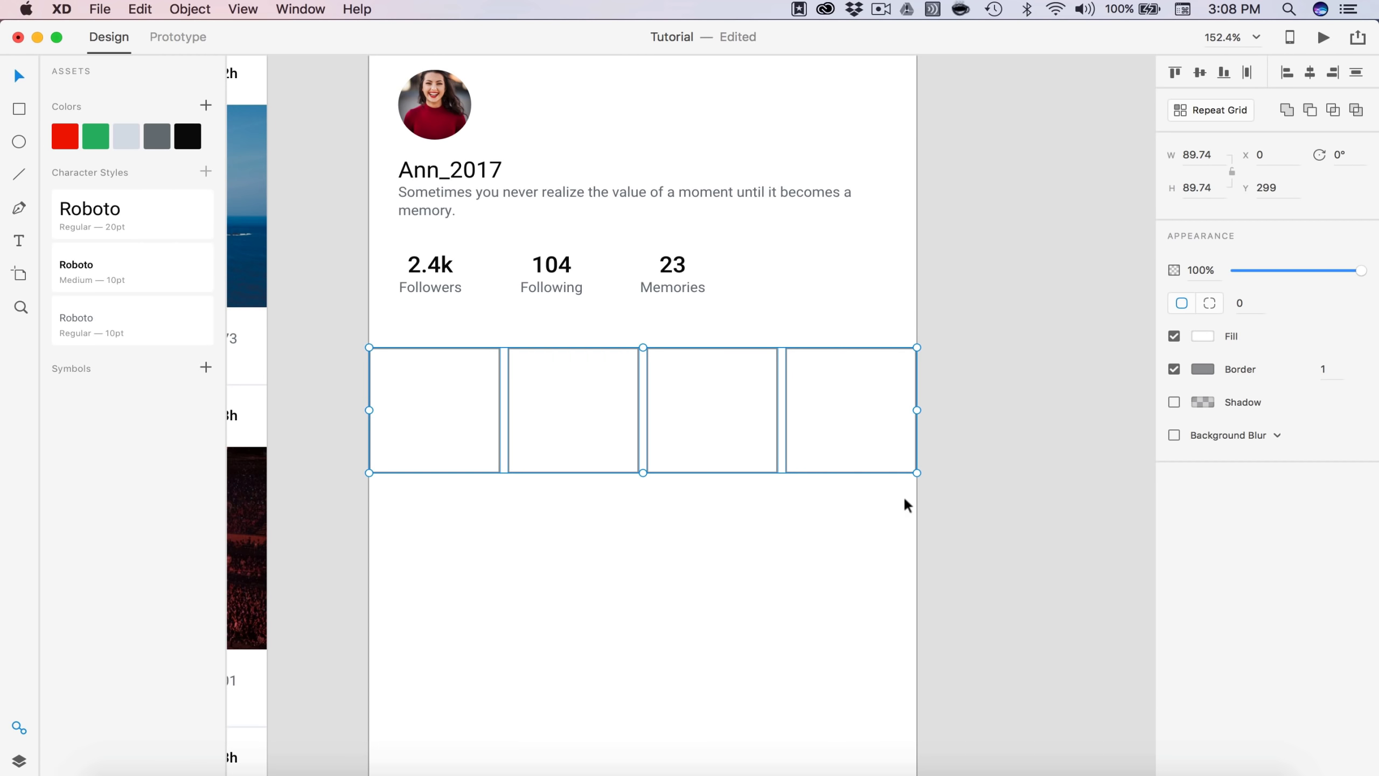
left_click(969, 510)
Step: Examine the gaps between the four squares and the row's placement on the Profile artboard
scroll(977, 600, "down", 5)
scroll(977, 600, "down", 4)
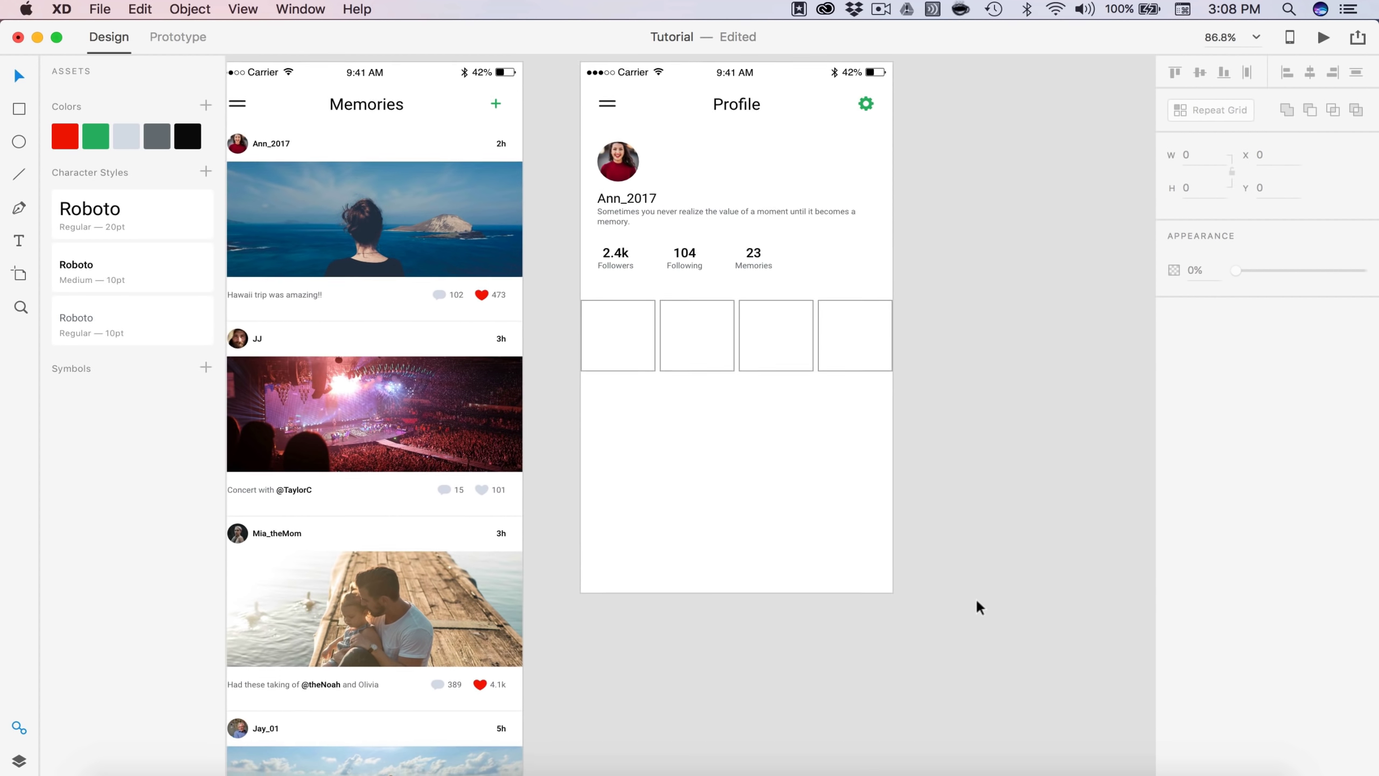
left_click_drag(979, 416, 600, 312)
scroll(599, 307, "up", 5)
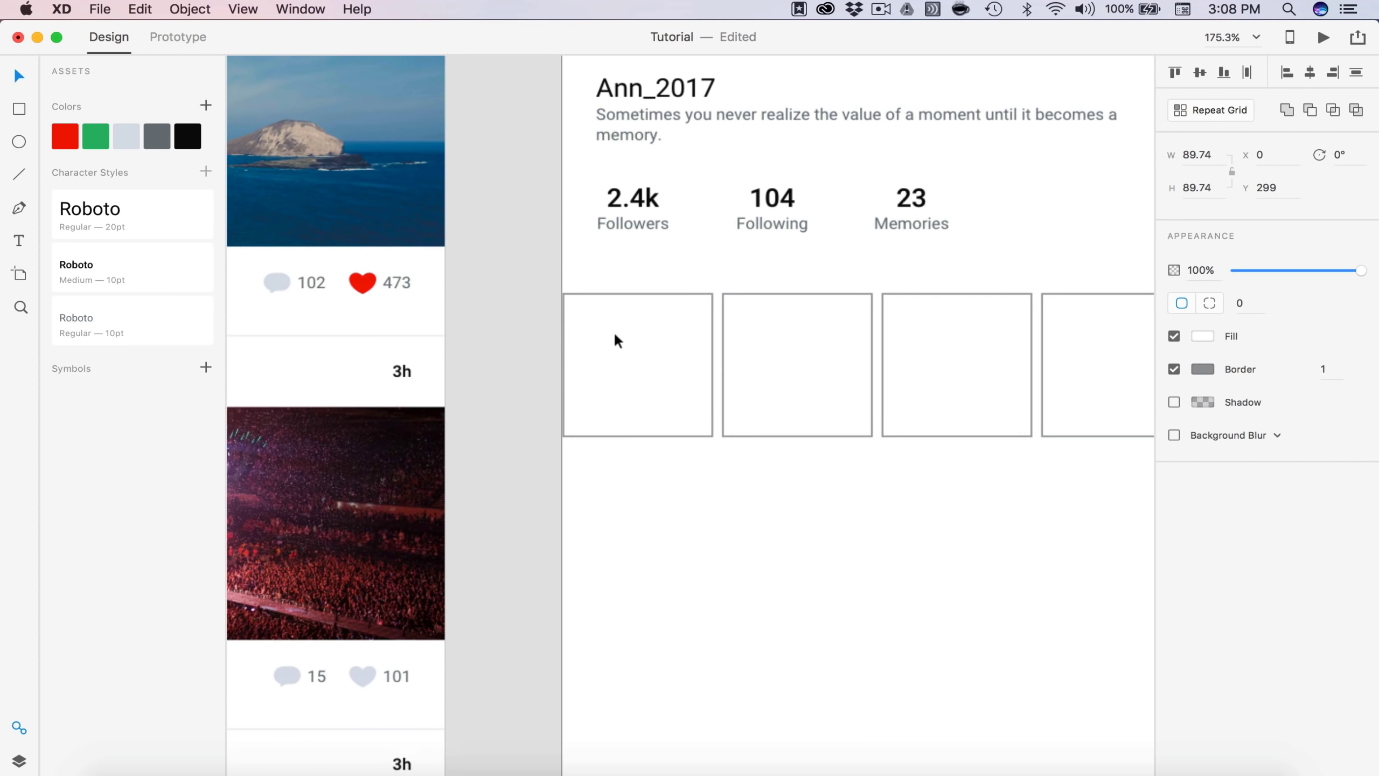
left_click(754, 489)
left_click(791, 421)
left_click_drag(792, 423, 792, 423)
scroll(835, 631, "down", 3)
scroll(835, 631, "right", 3)
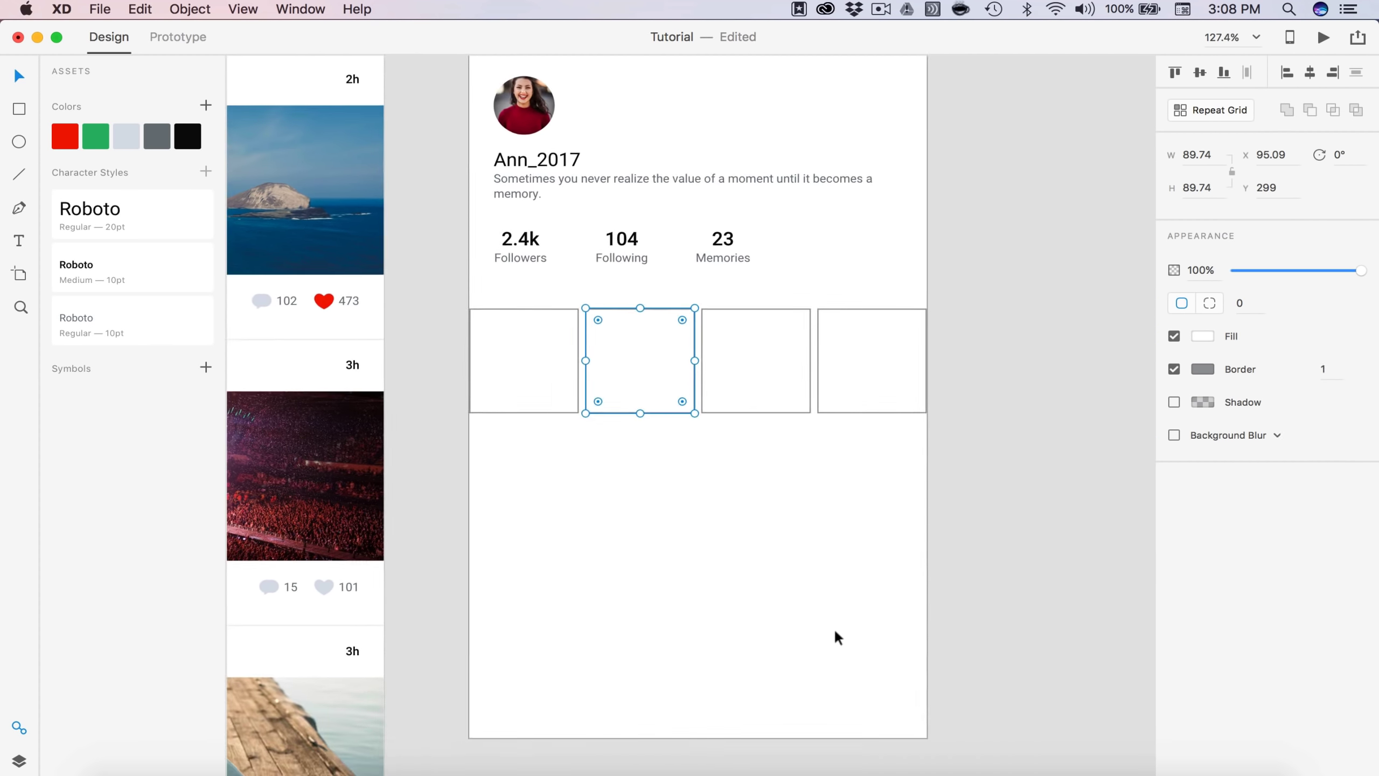
left_click(920, 469)
scroll(919, 469, "down", 1)
scroll(919, 470, "up", 1)
Step: Move the row of four squares up closer to the stats, at Y 282
left_click_drag(971, 457, 517, 334)
key("shift+Down")
key("shift+Down")
scroll(519, 333, "up", 5)
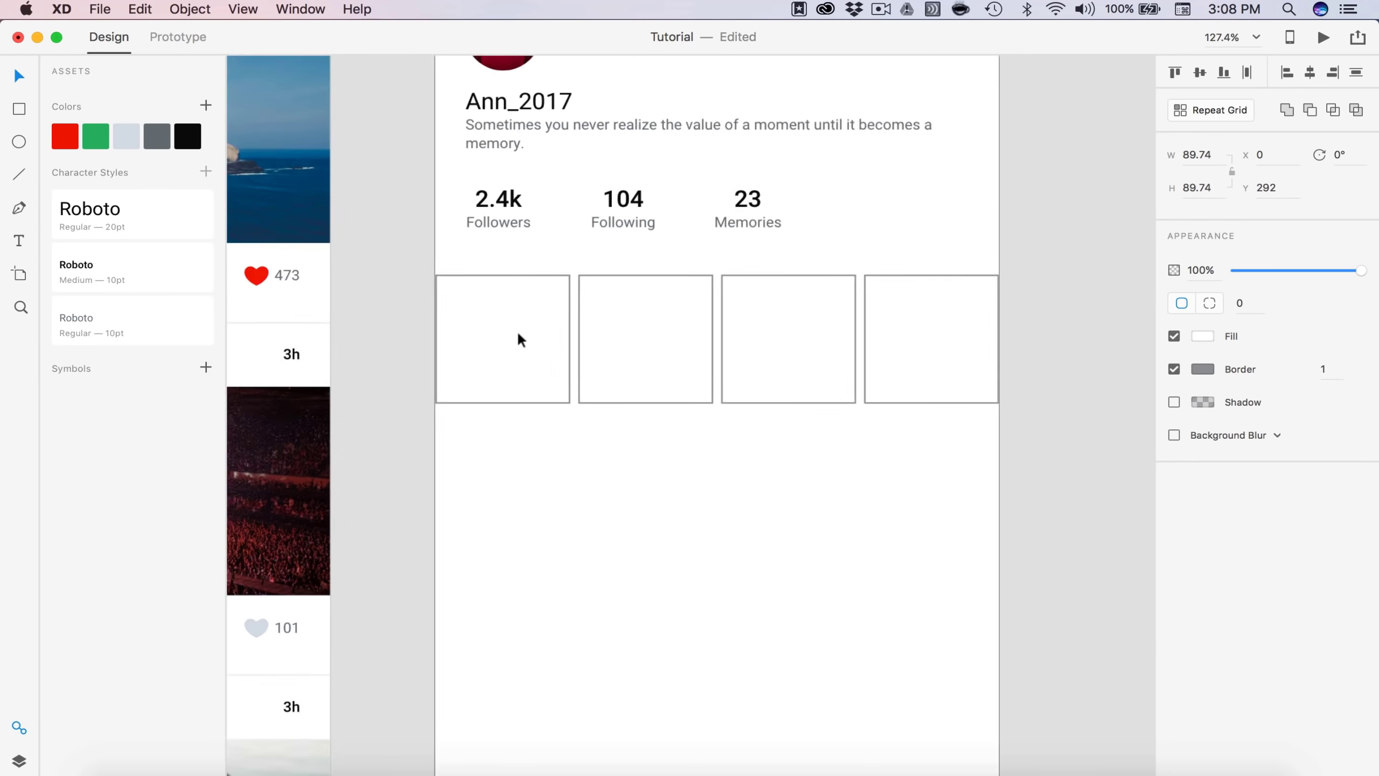
left_click_drag(518, 311, 519, 265)
key("shift+Down")
key("shift+Down")
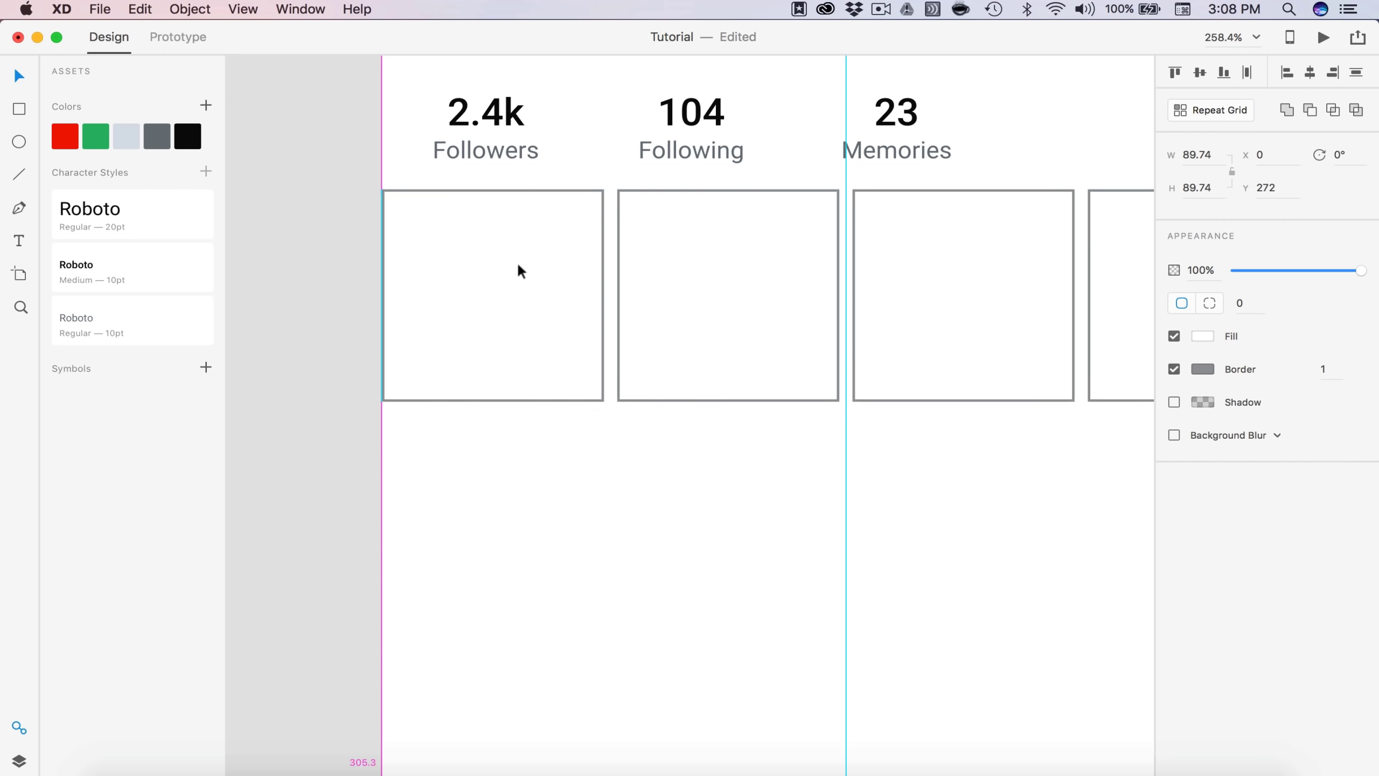
Step: Turn the row of squares into a Repeat Grid and extend it down to the bottom of the artboard
scroll(517, 271, "down", 5)
left_click(1218, 109)
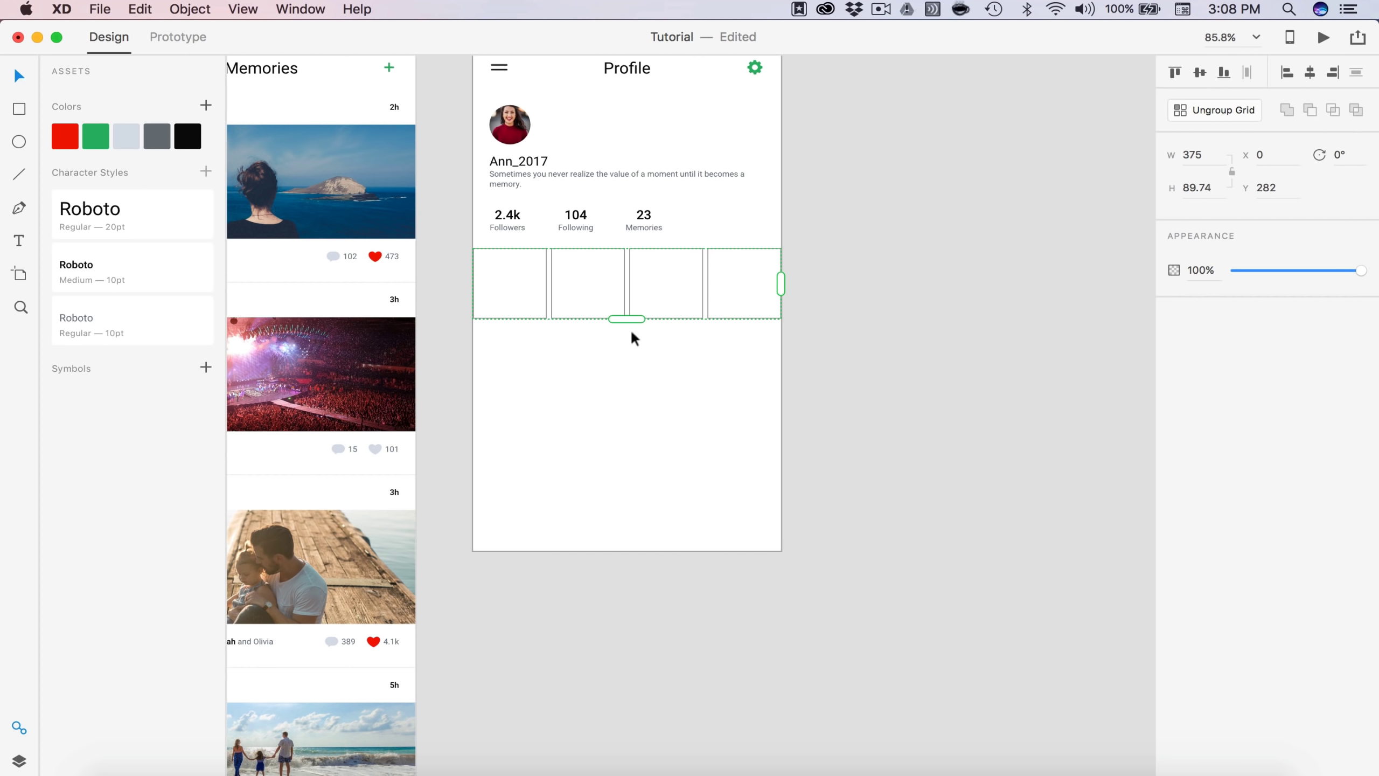
left_click_drag(626, 341, 644, 557)
left_click(651, 607)
Step: Reduce the vertical gap between the grid's rows to match the gap between its columns
scroll(701, 585, "up", 4)
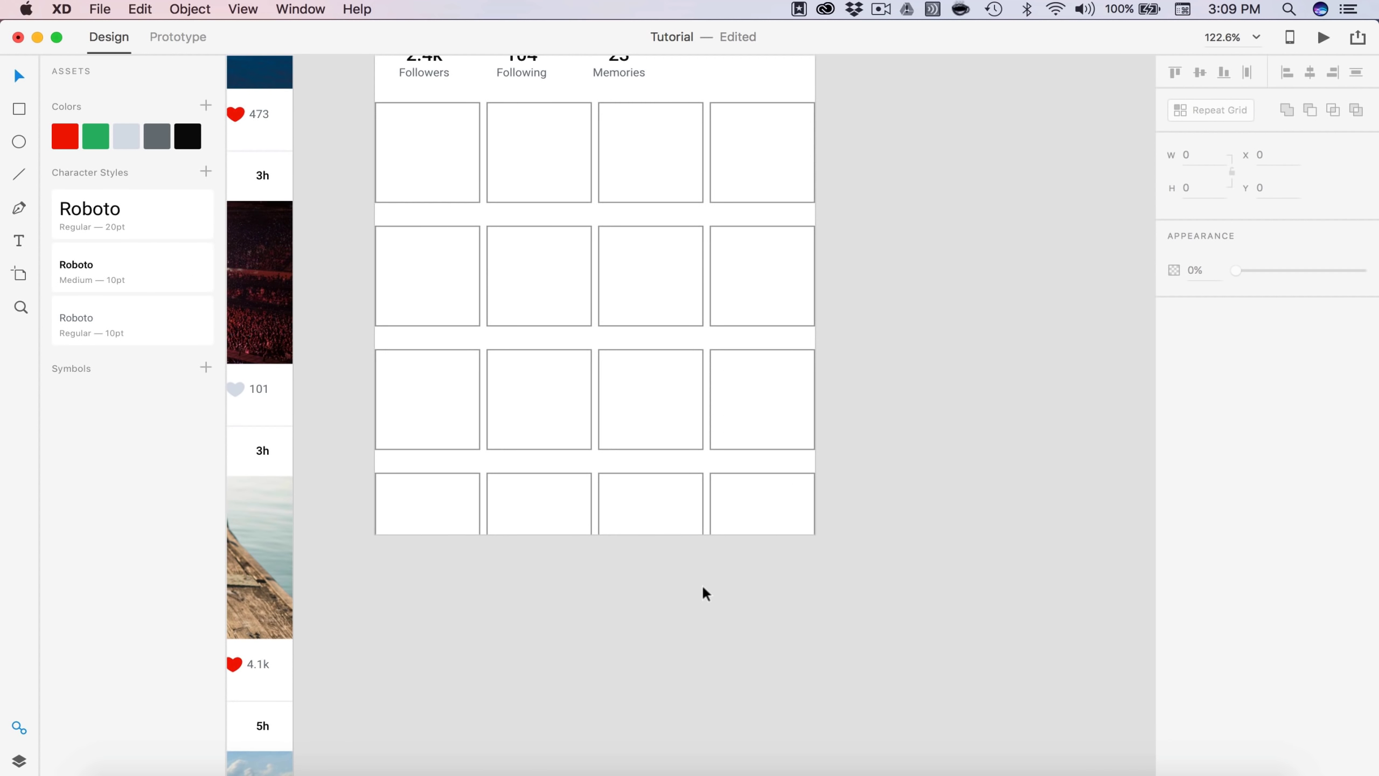
left_click(619, 226)
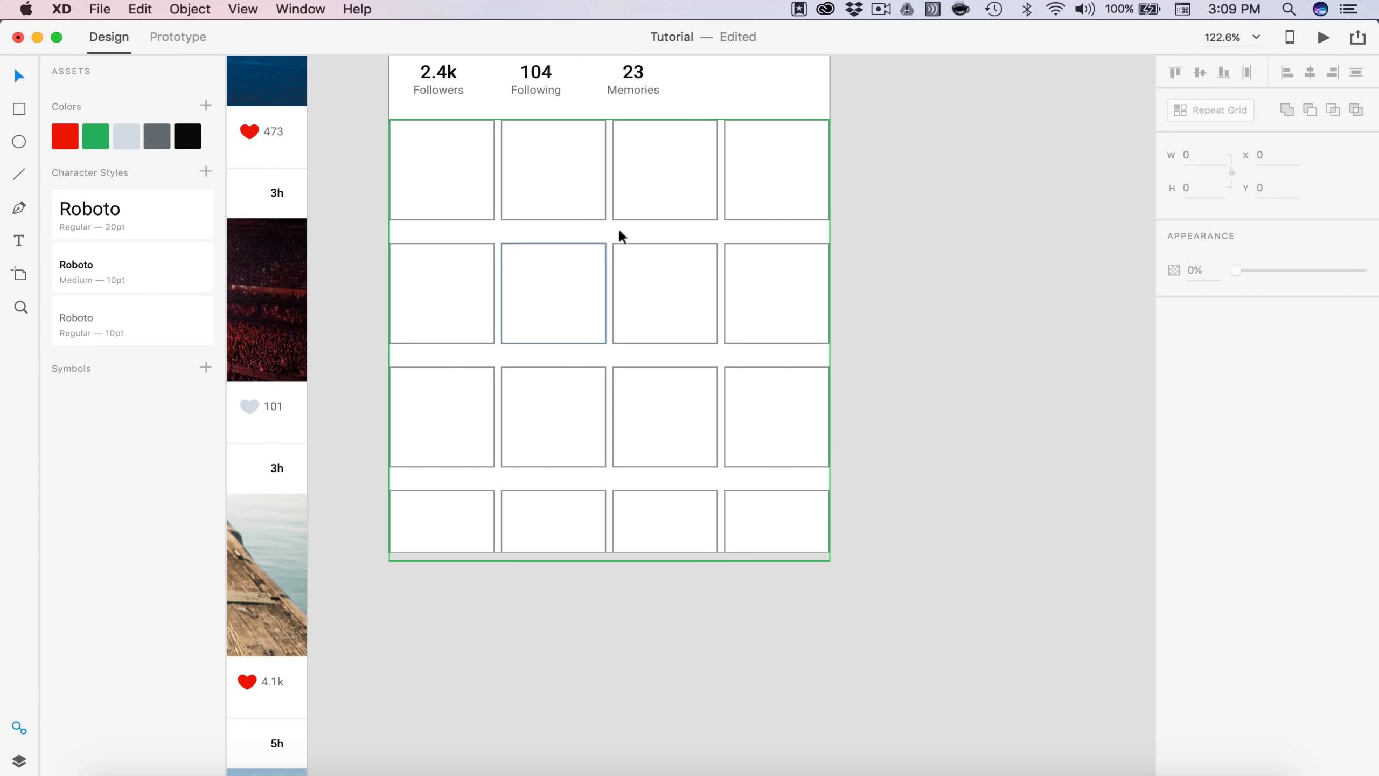
left_click_drag(545, 231, 545, 218)
left_click(878, 340)
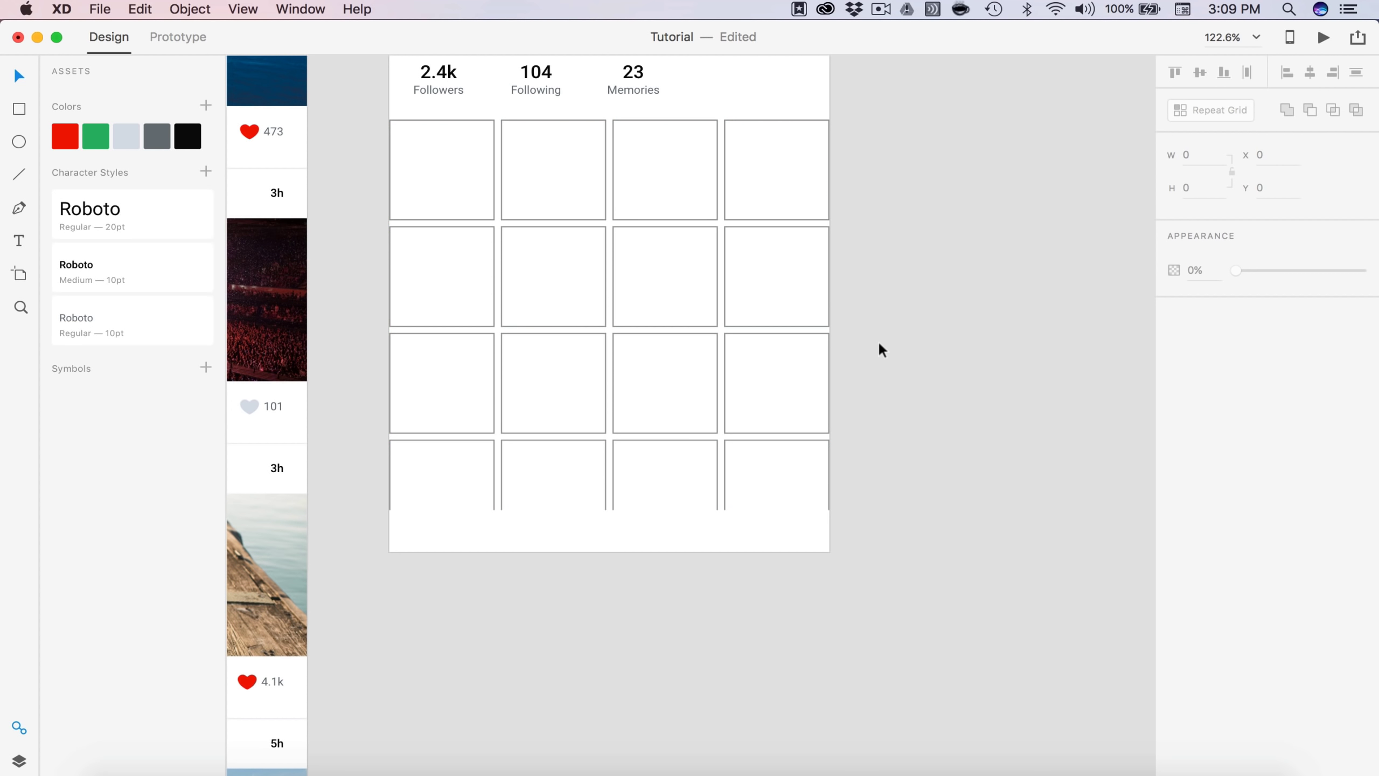
Step: Extend the Repeat Grid downward to fill the empty strip at the bottom of the artboard
scroll(878, 341, "down", 2)
left_click(680, 466)
left_click_drag(661, 477, 661, 520)
left_click(661, 554)
scroll(840, 578, "down", 3)
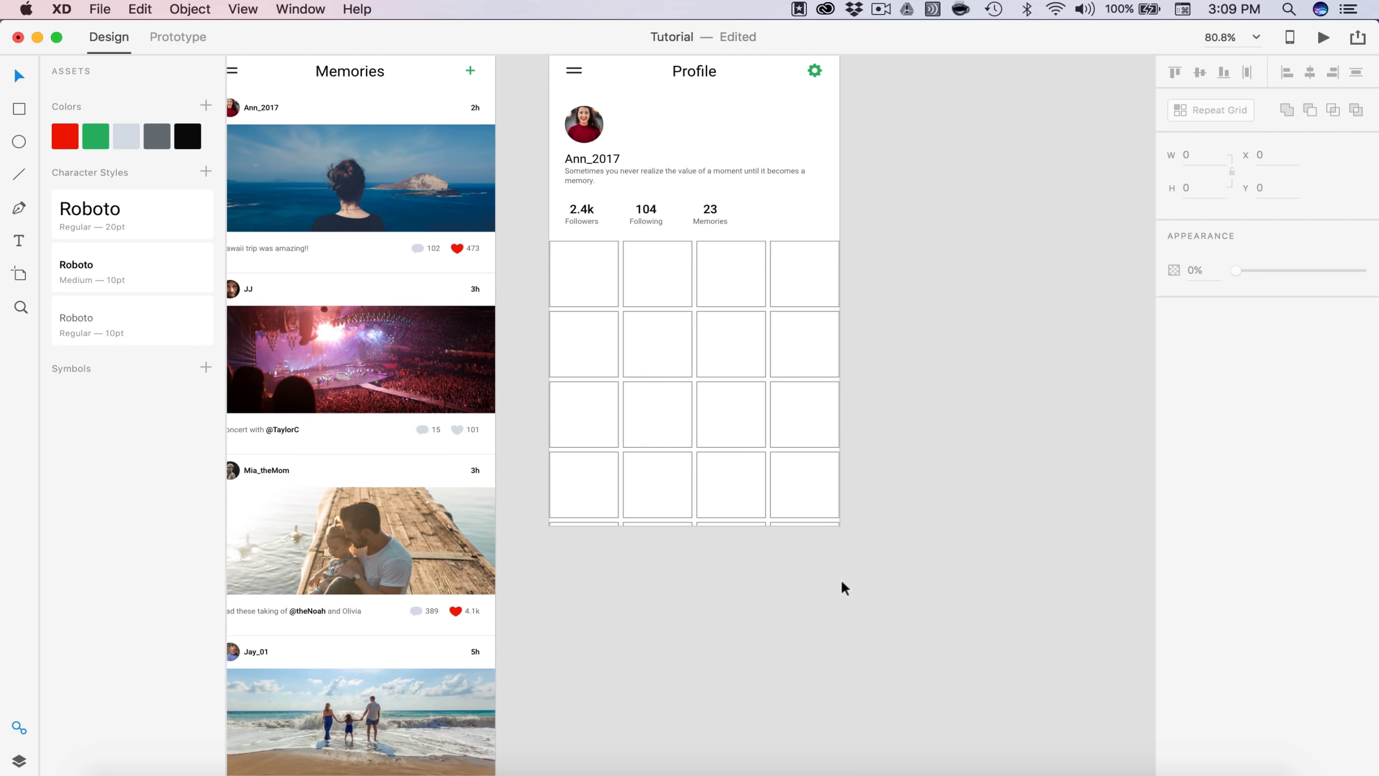
Step: Remove the border from the squares in all four columns of the Repeat Grid
double_click(578, 288)
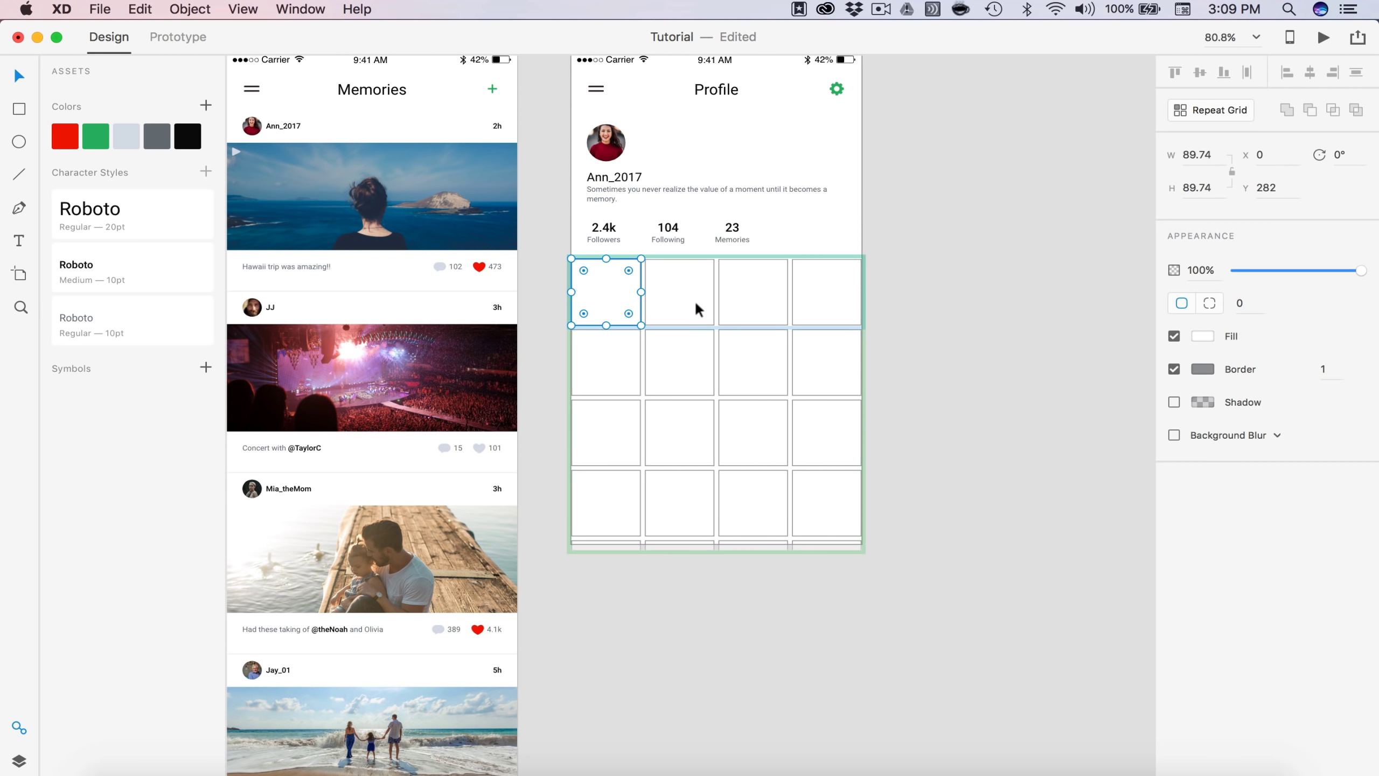
left_click(1173, 368)
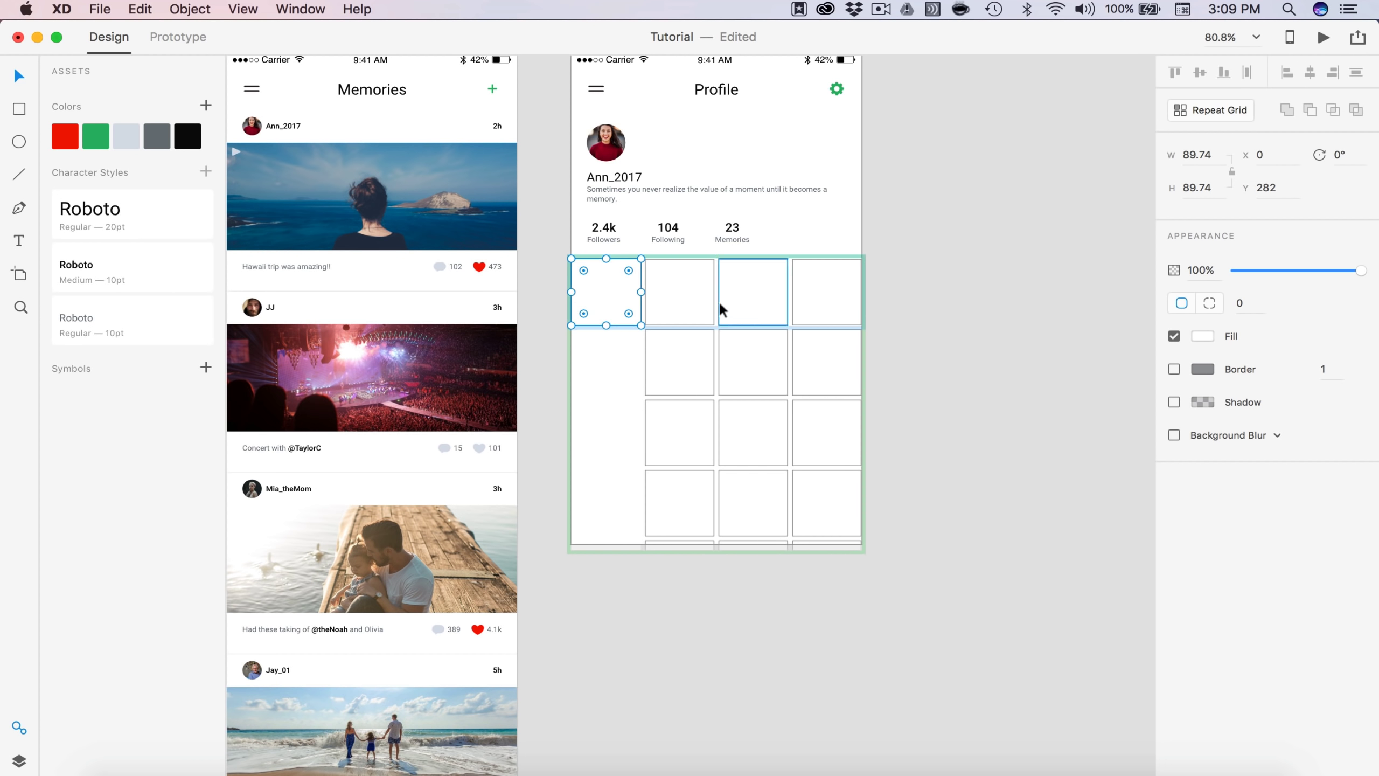
left_click(683, 306)
left_click(1173, 369)
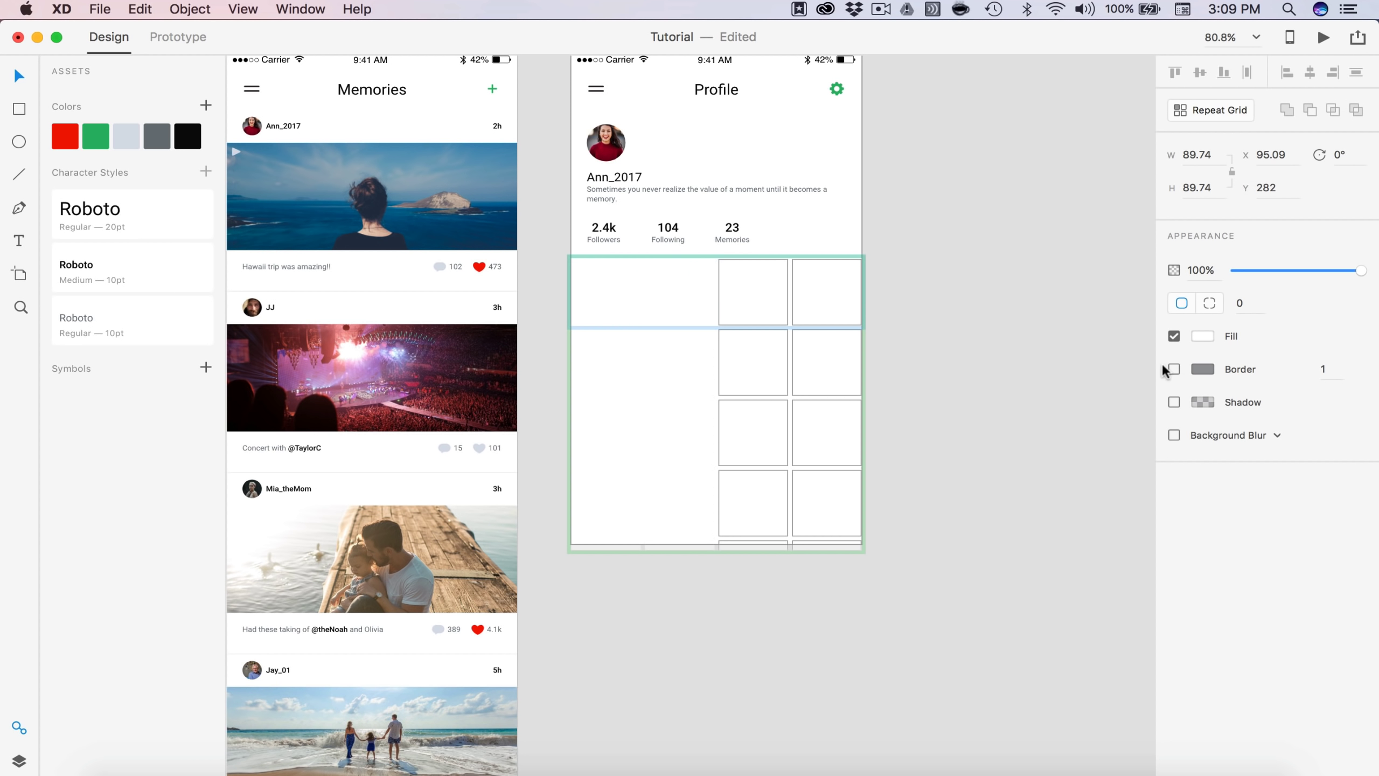
left_click(754, 299)
left_click(1173, 369)
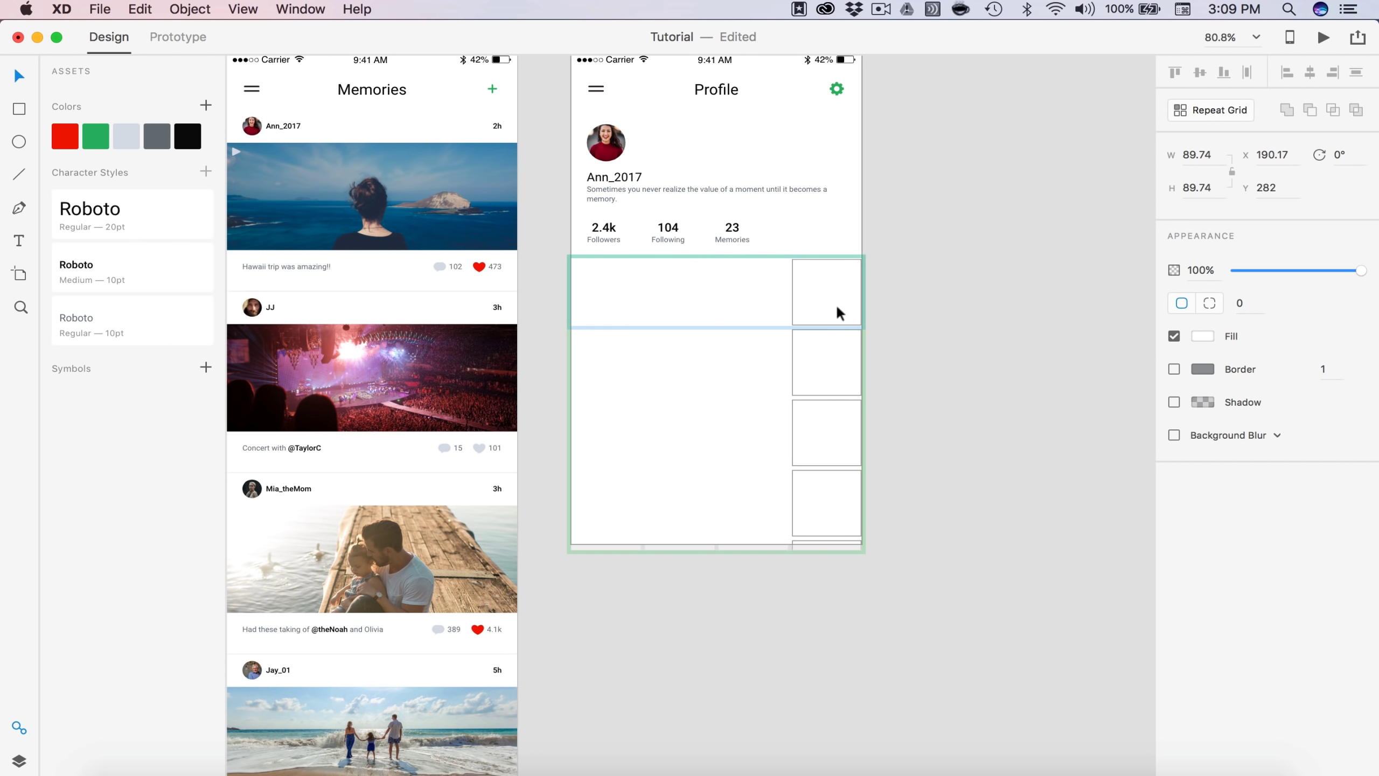
left_click(837, 309)
left_click(1173, 369)
Step: Ungroup the Repeat Grid so its squares become individual objects
left_click(611, 296)
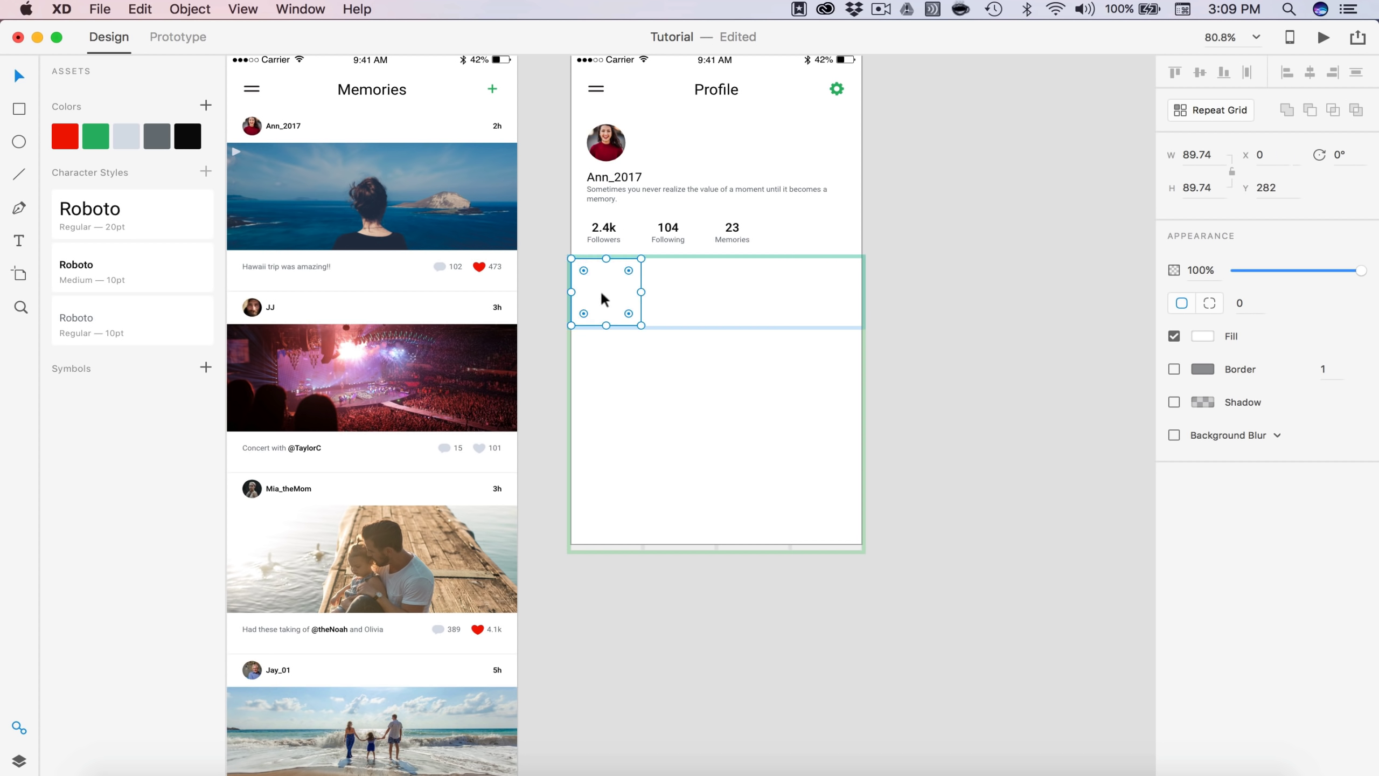
left_click(1062, 428)
left_click(676, 293)
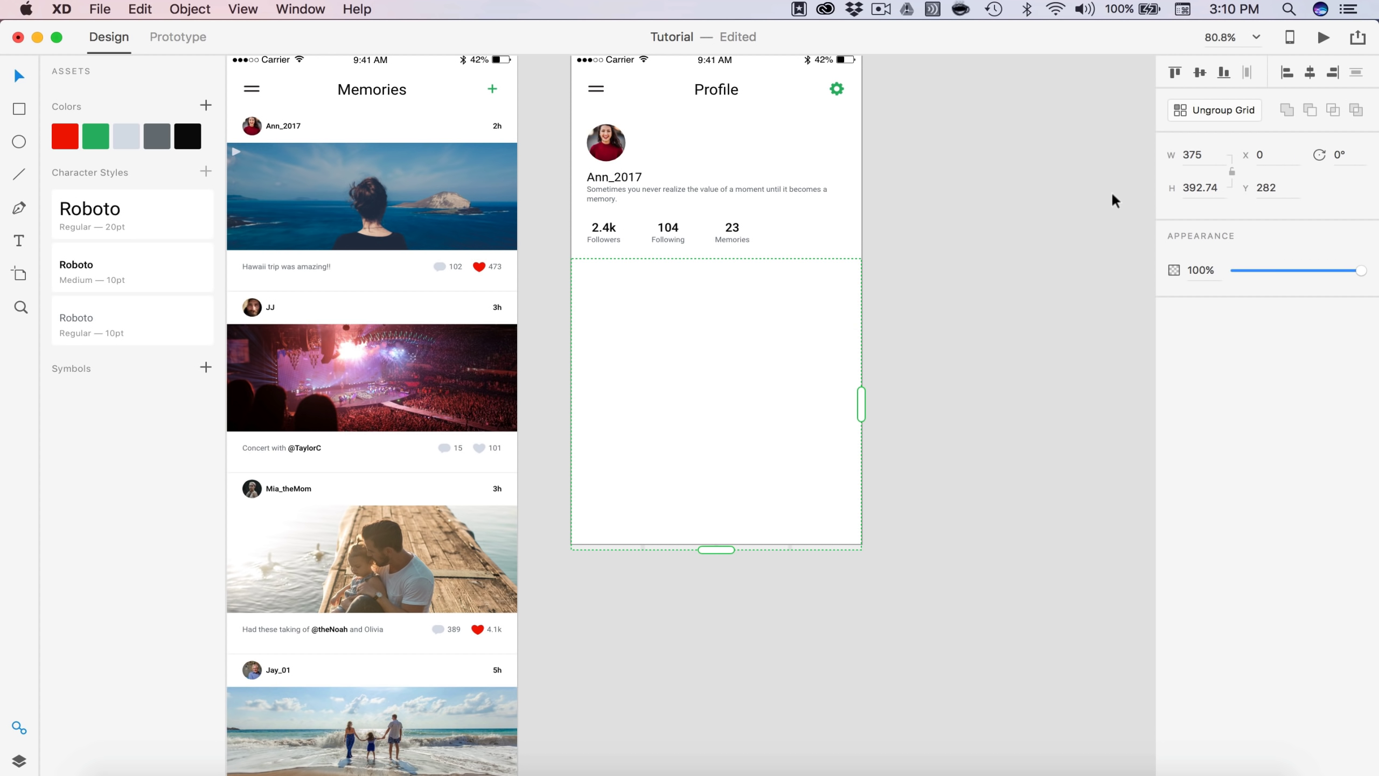
left_click(1206, 116)
left_click(993, 395)
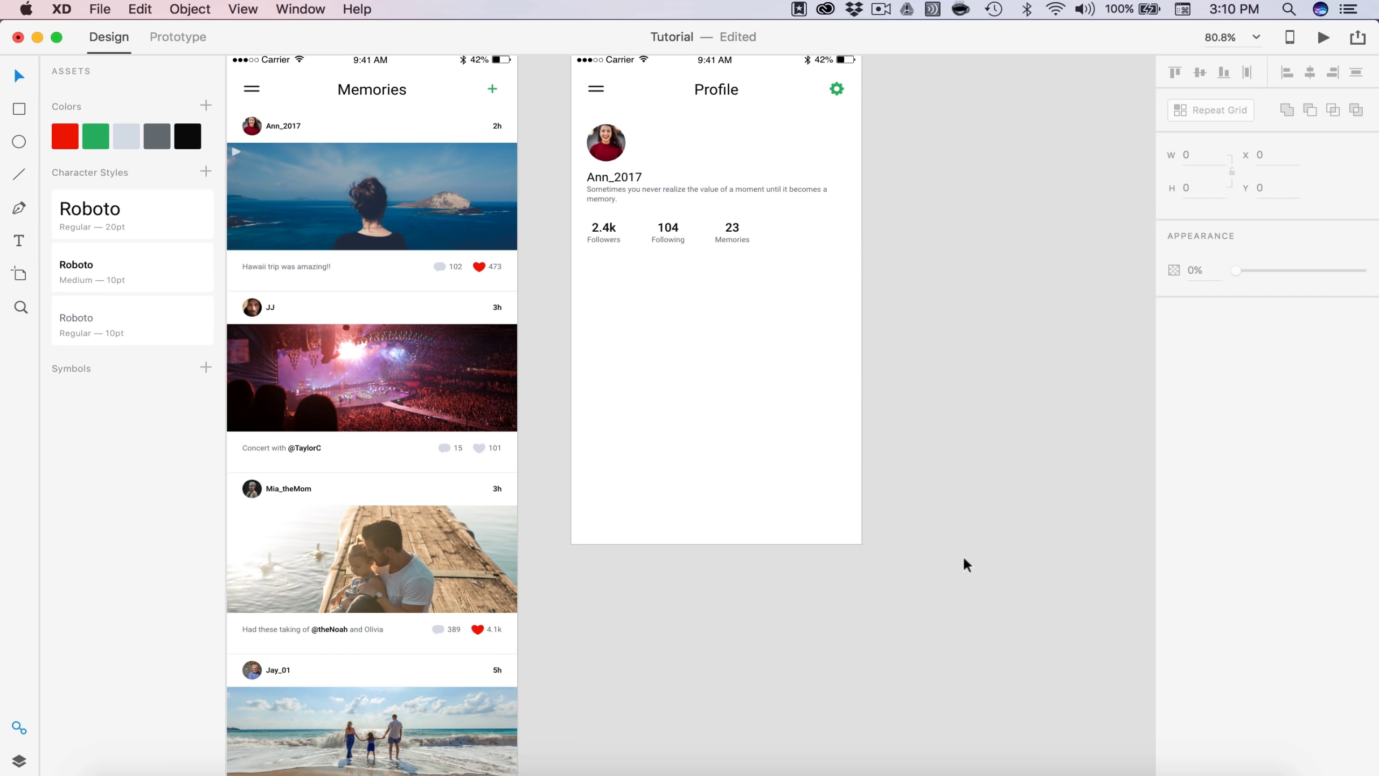
Step: Separate the grid rows into individual squares and fill the squares of the first three rows with different photos
left_click_drag(965, 608, 588, 298)
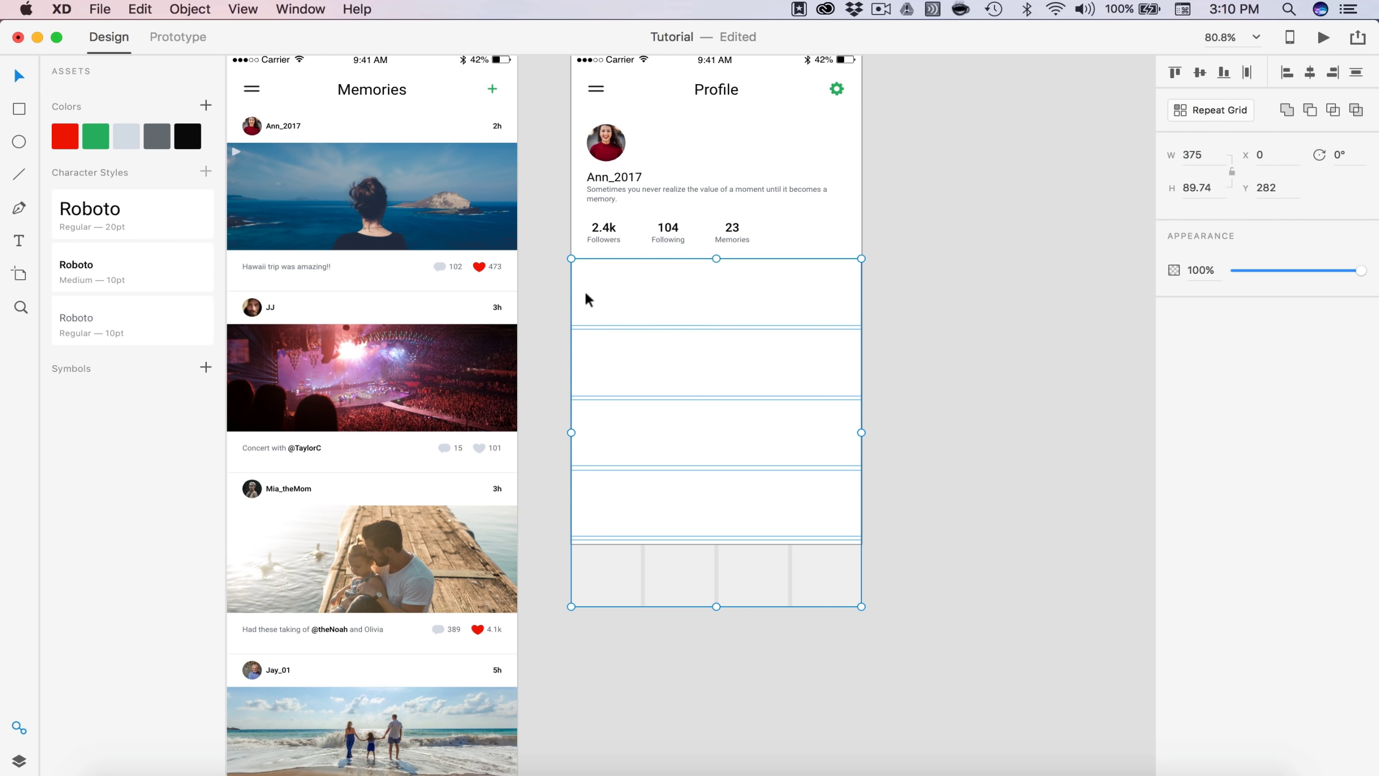
key("Delete")
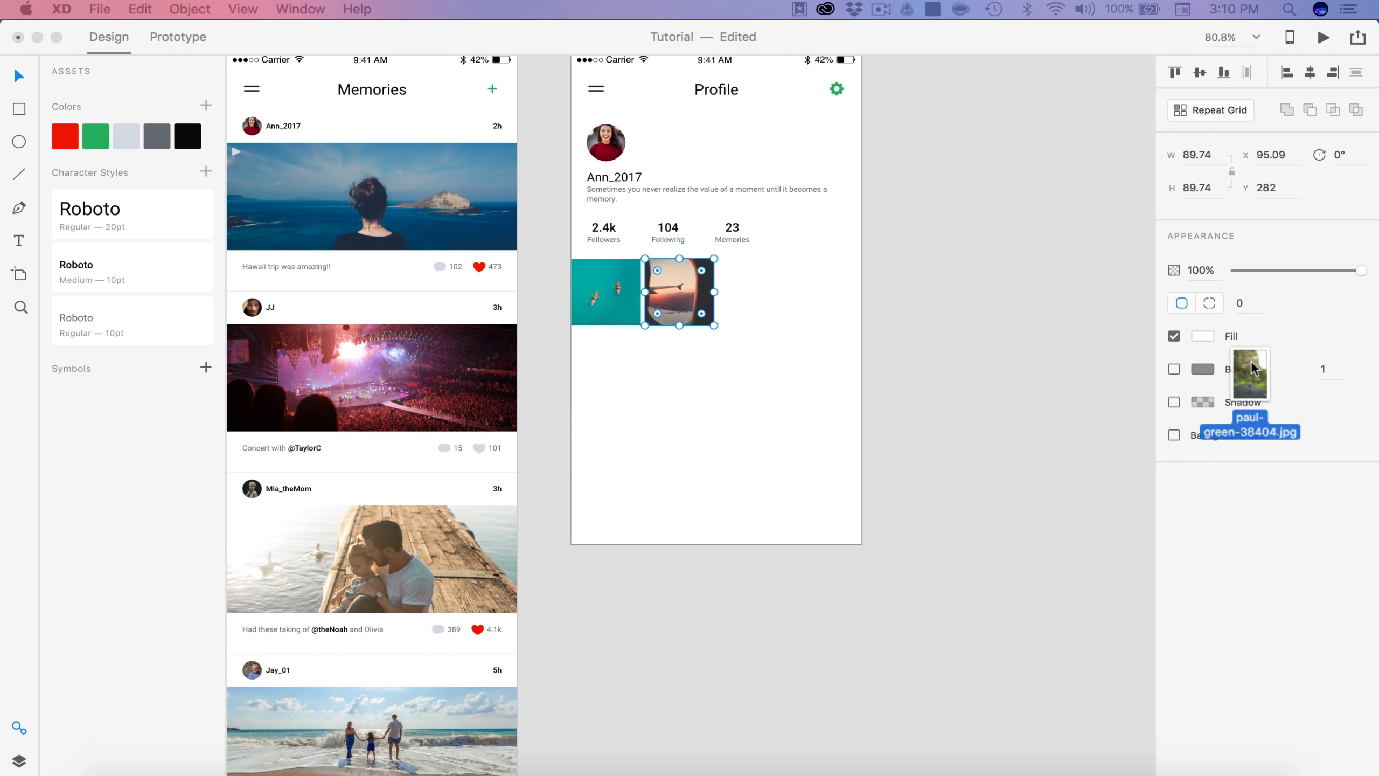
left_click_drag(1251, 363, 753, 292)
left_click_drag(1377, 370, 827, 293)
left_click_drag(1378, 370, 679, 362)
left_click_drag(1377, 370, 753, 362)
left_click_drag(1377, 369, 826, 362)
left_click_drag(1377, 369, 753, 433)
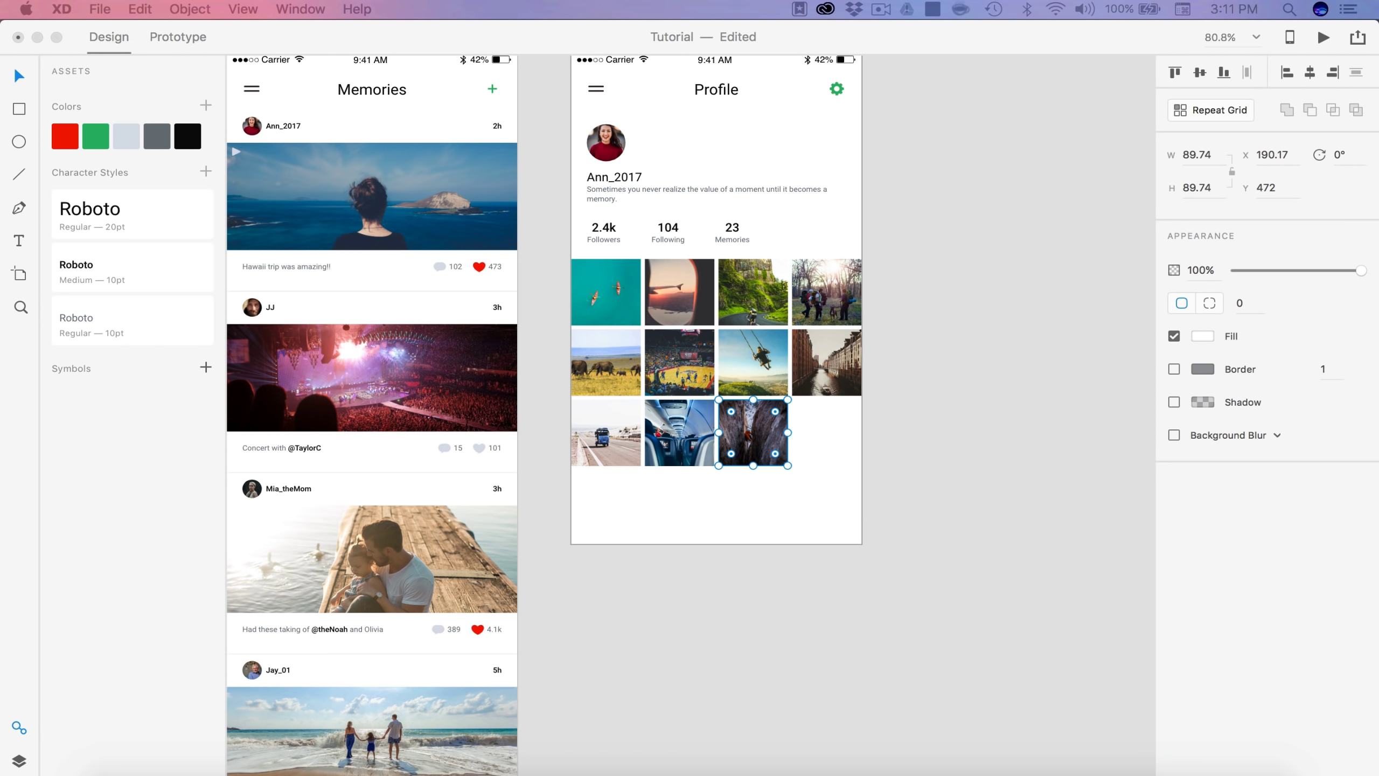
left_click_drag(1377, 434, 827, 432)
Step: Fill the squares of the fourth row and the partly cut-off fifth row of the Profile grid with different photos
left_click_drag(1378, 467, 606, 503)
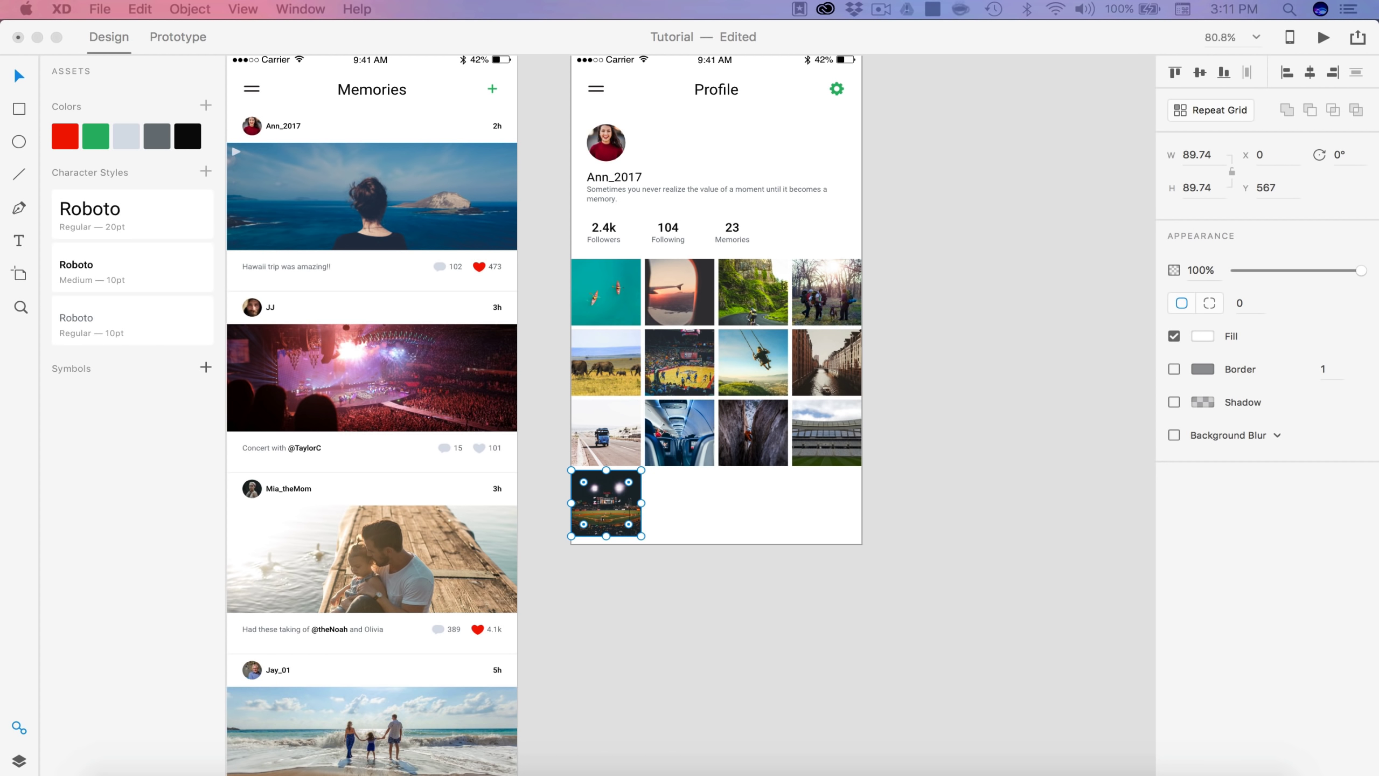
left_click_drag(1377, 467, 753, 503)
left_click_drag(1378, 467, 827, 503)
left_click_drag(1378, 522, 606, 573)
left_click_drag(1377, 521, 679, 573)
left_click_drag(1377, 522, 827, 573)
left_click(1017, 569)
Step: Rename the Home – 1 artboard as Profile
scroll(1017, 570, "up", 3)
scroll(1017, 569, "down", 2)
scroll(1017, 569, "up", 5)
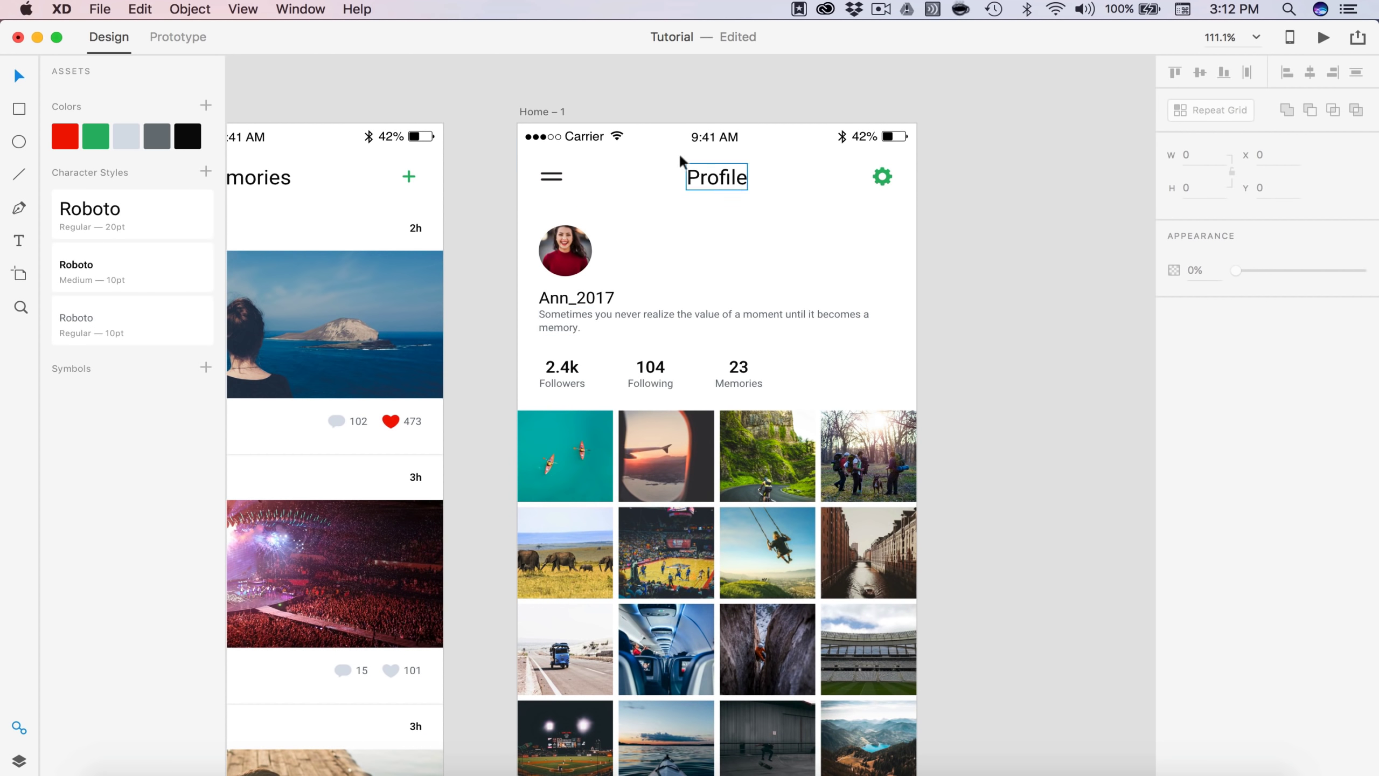
double_click(538, 111)
type("Profile")
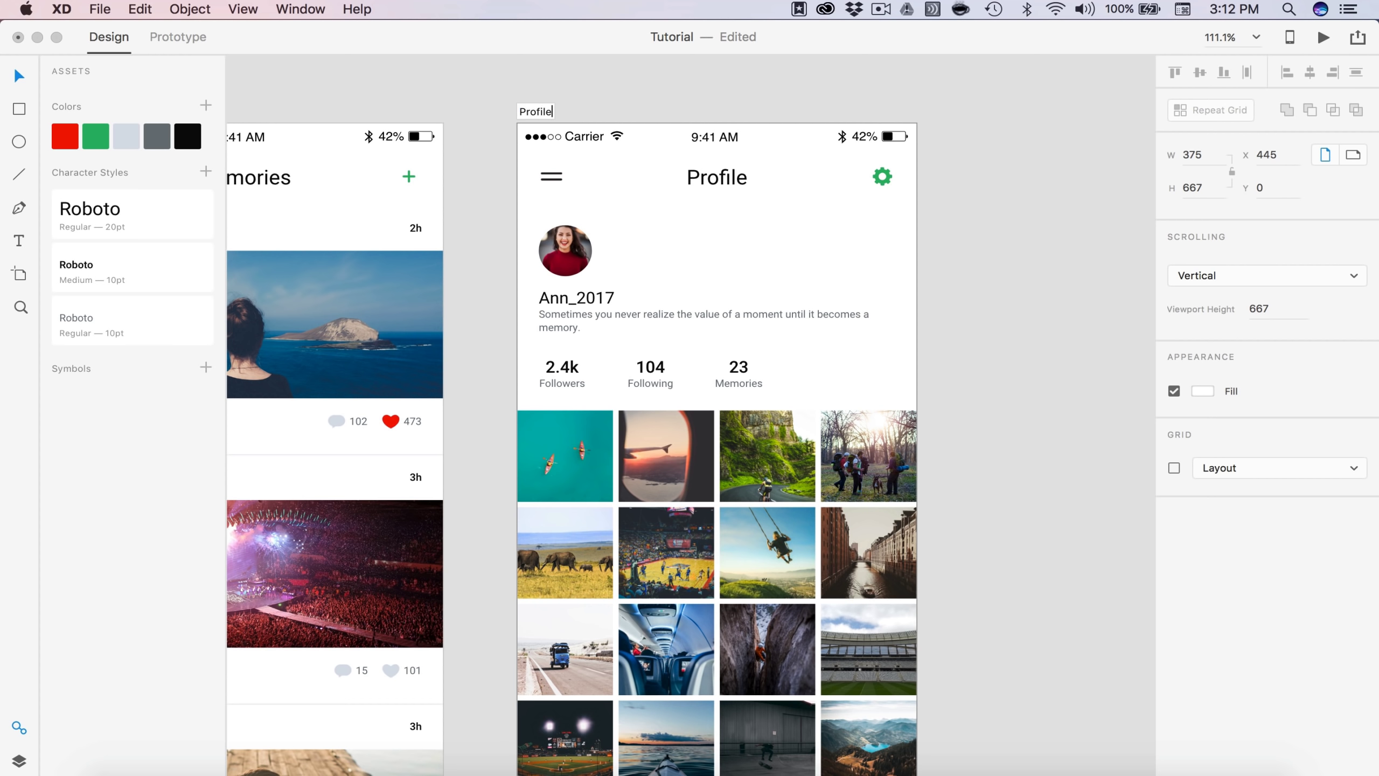
key("Return")
left_click(1040, 309)
Step: Duplicate the Profile artboard and delete everything below the status bar on the copy
scroll(1038, 317, "down", 2)
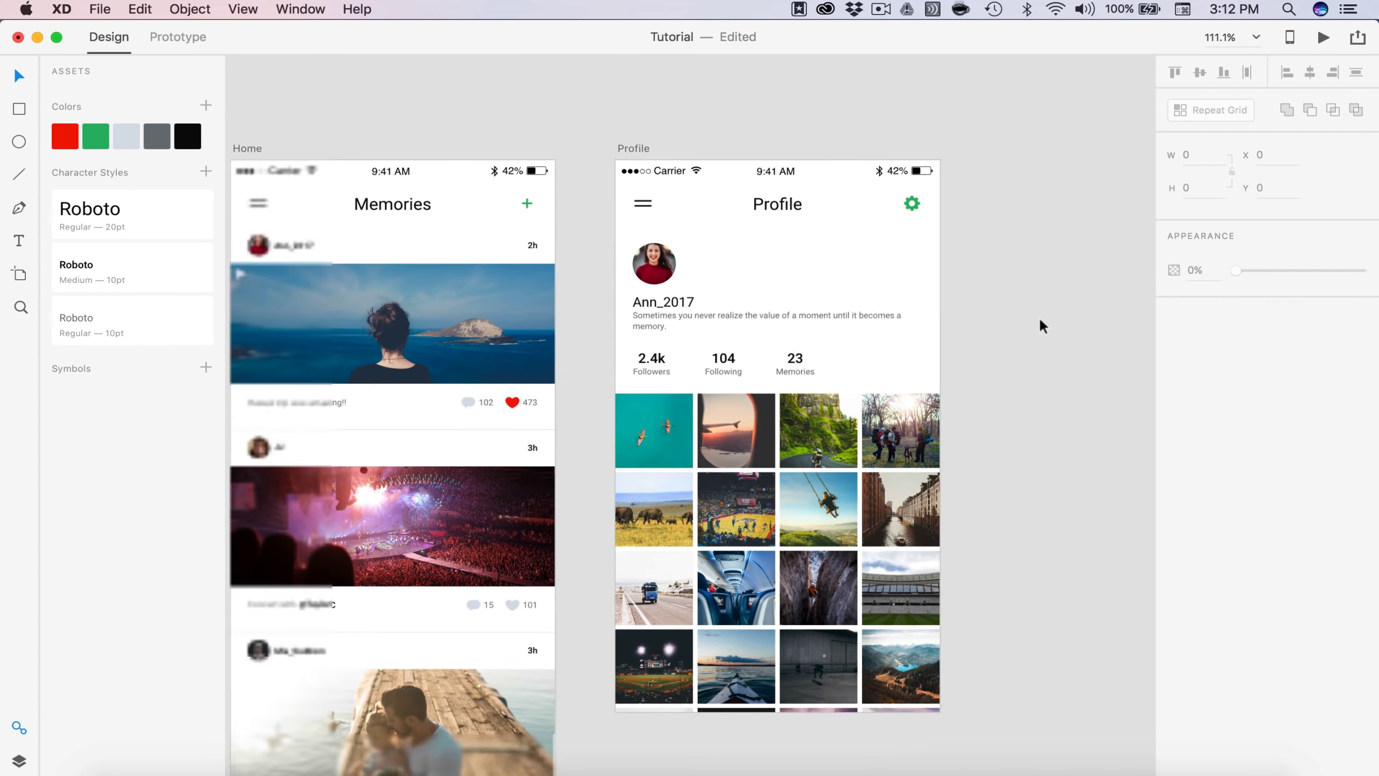
scroll(845, 527, "down", 2)
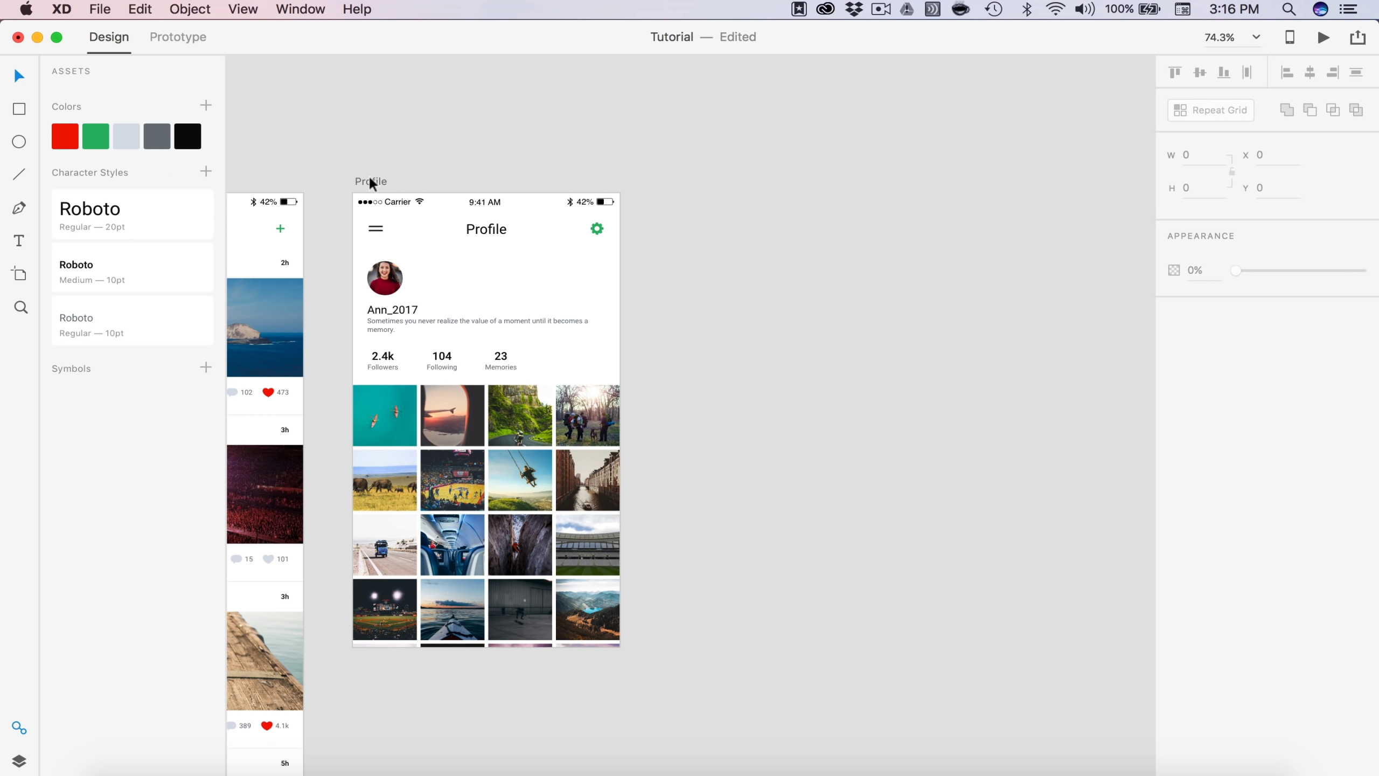
left_click(370, 180)
key("super+d")
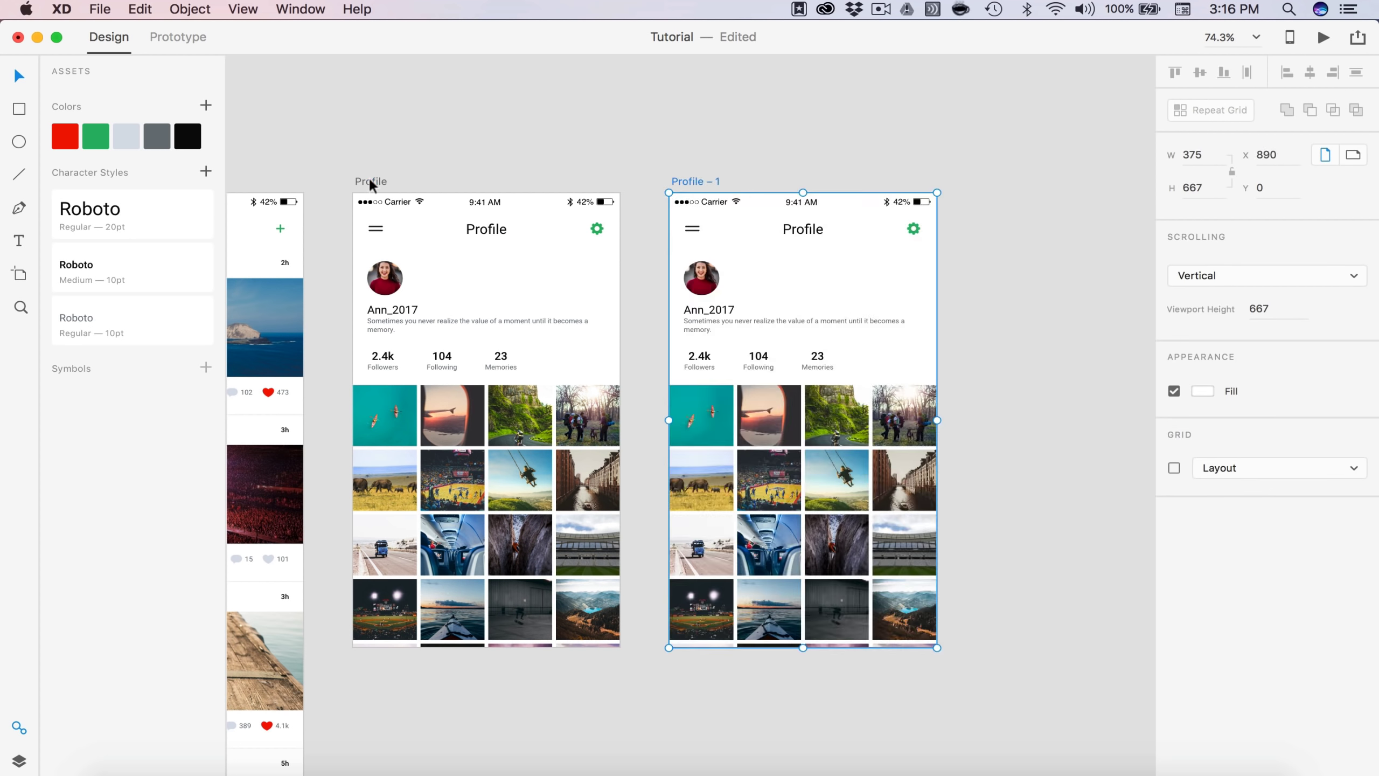
left_click_drag(972, 704, 654, 219)
key("Delete")
Step: Copy the username text from the Profile artboard onto the empty artboard and change it to Memories
scroll(897, 209, "up", 6)
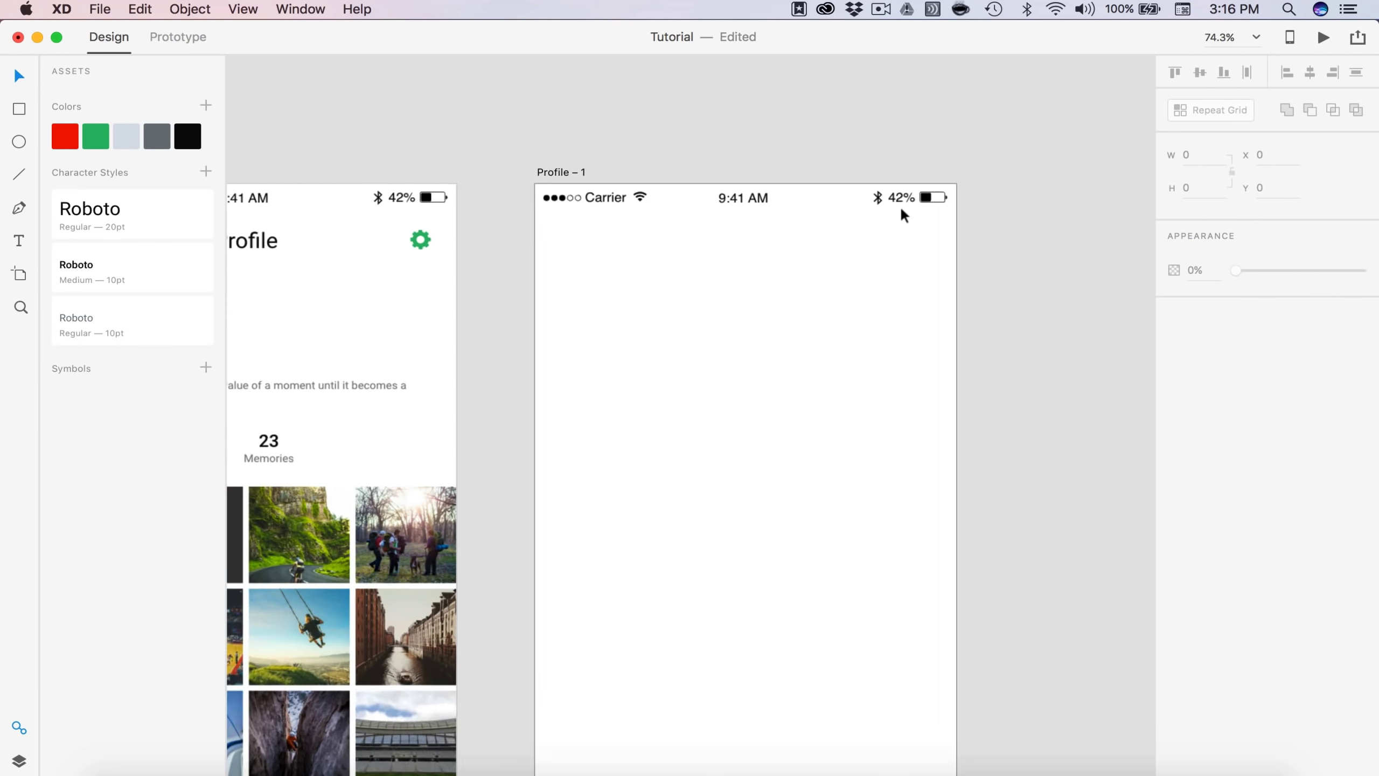
scroll(896, 258, "down", 6)
left_click_drag(437, 274, 749, 293)
scroll(751, 294, "up", 8)
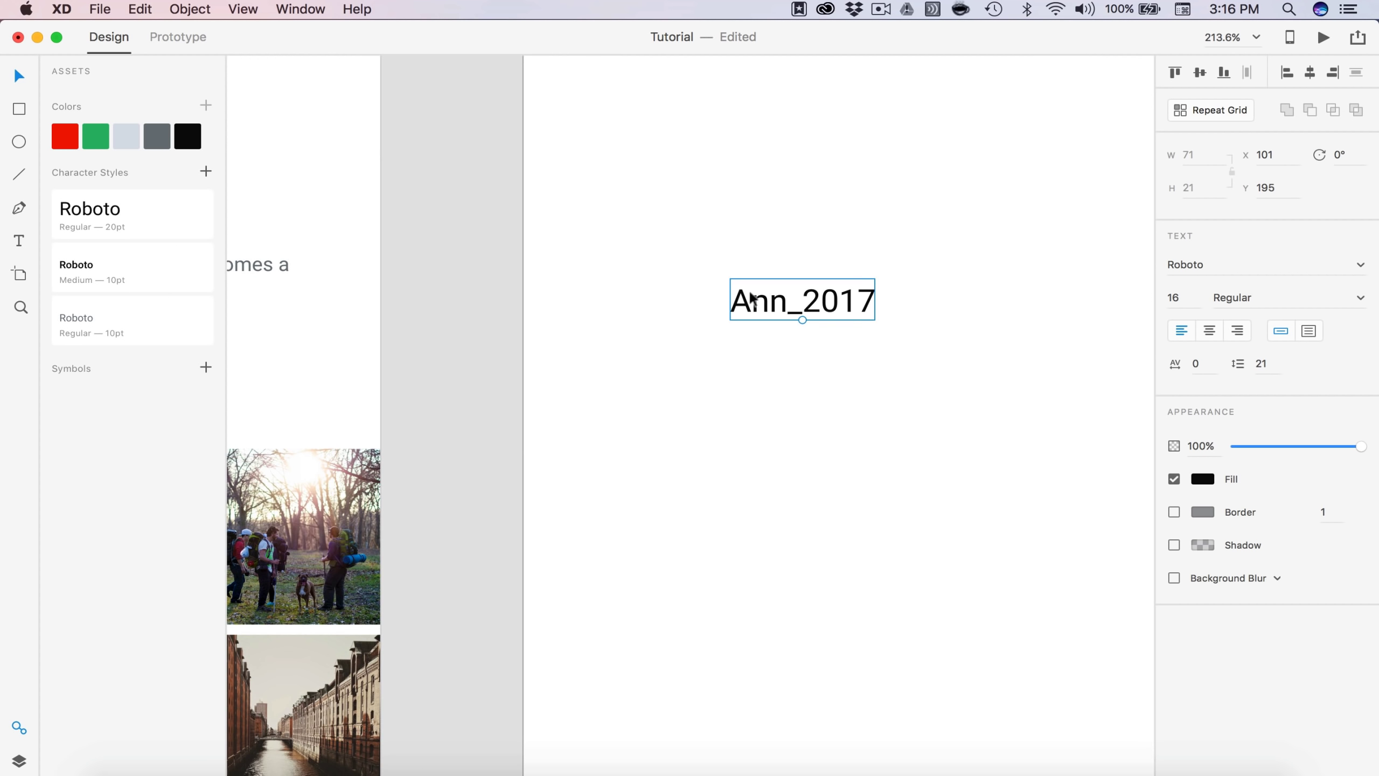
double_click(767, 299)
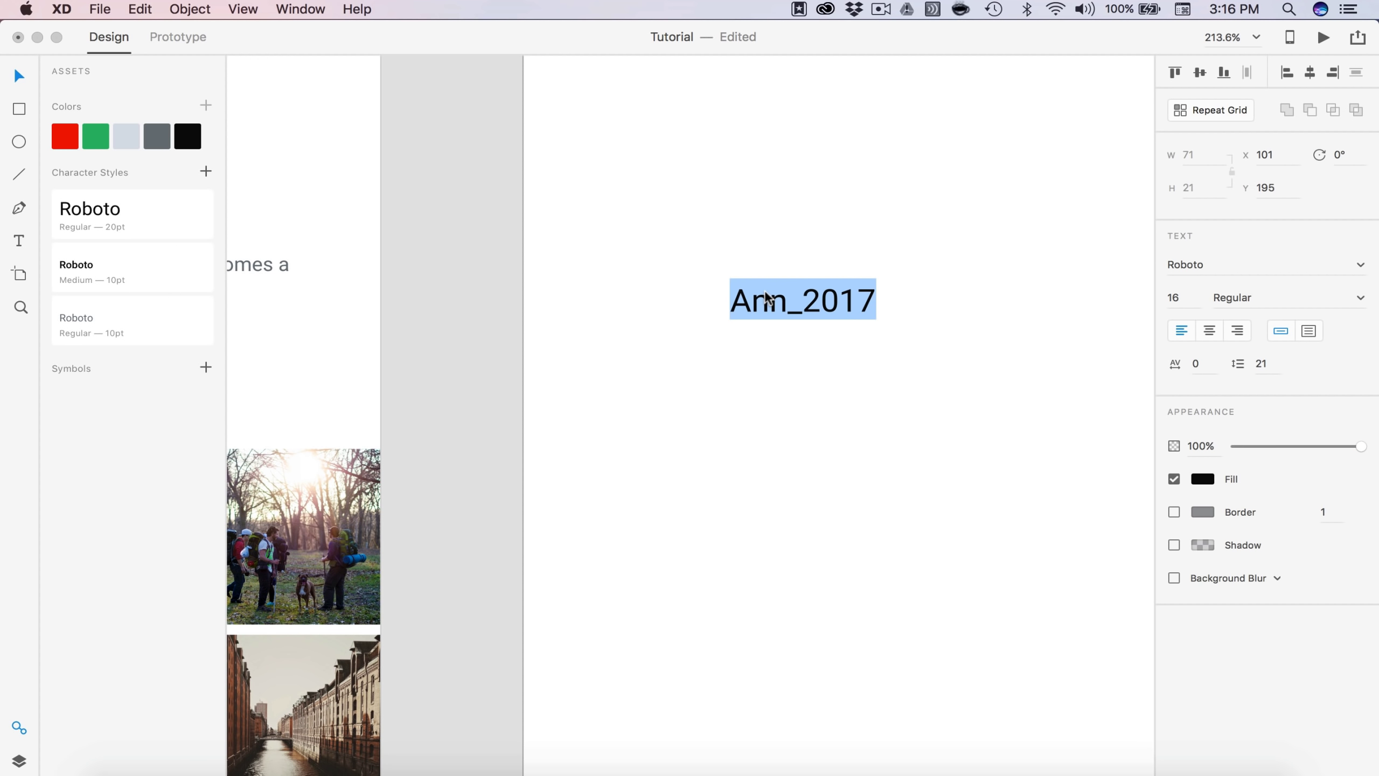
type("K")
type("em")
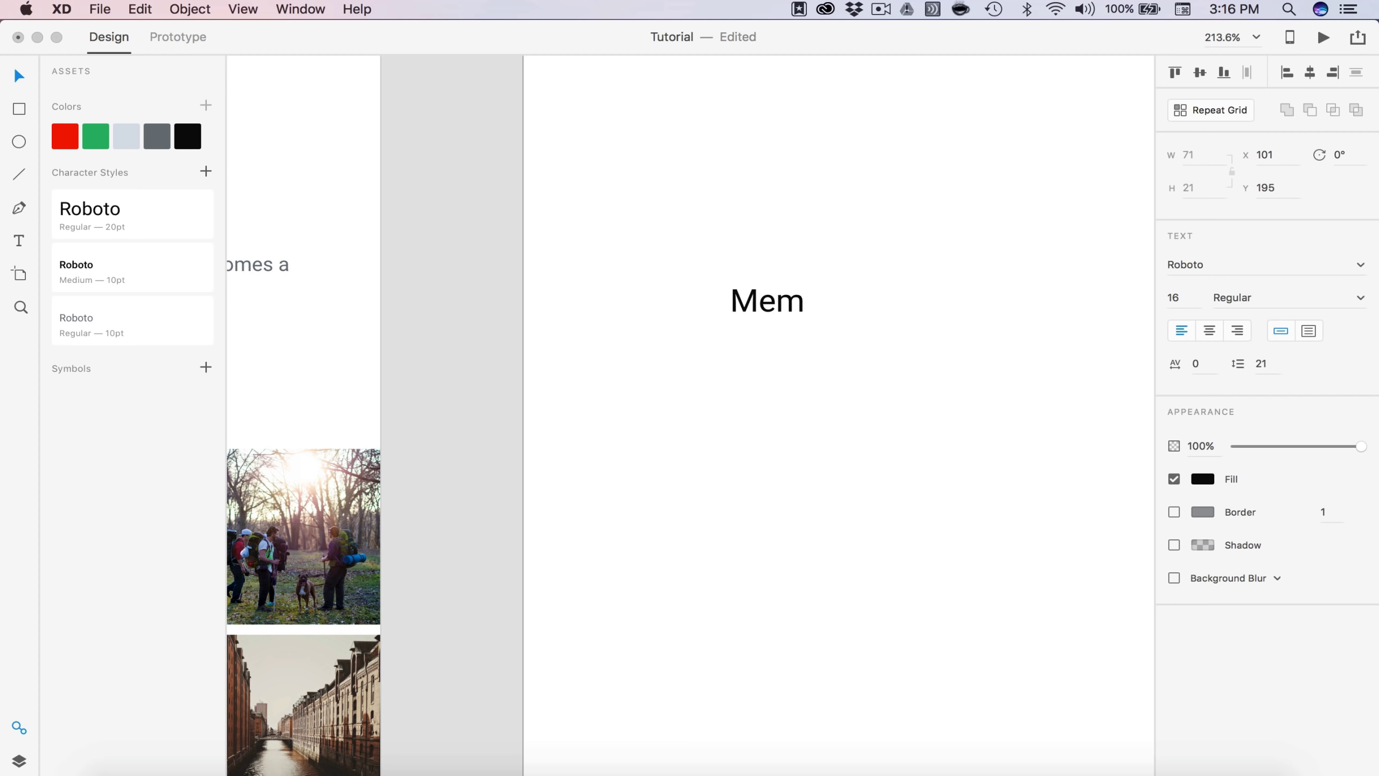
type("ories")
key("Escape")
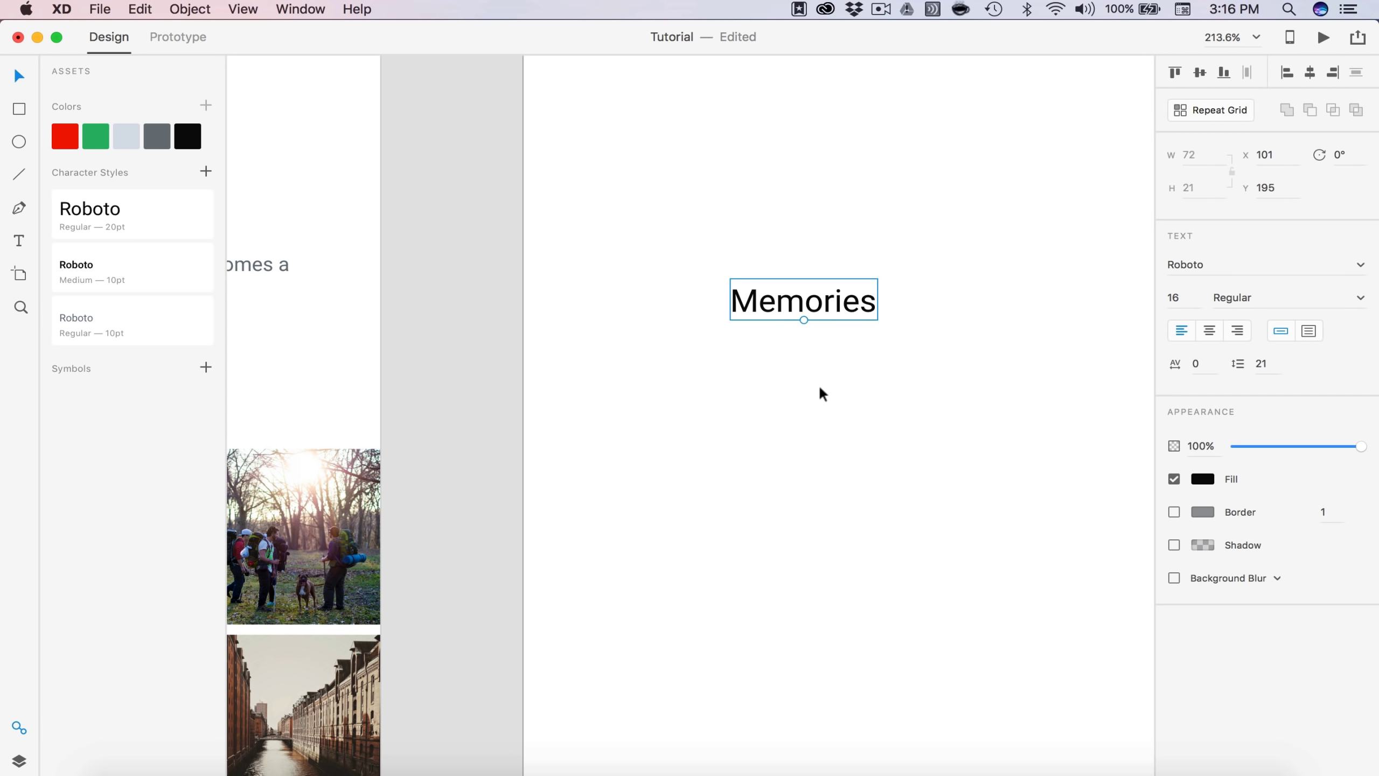
Step: Place the Memories label 40 px in from the left edge of the new artboard
key("super+0")
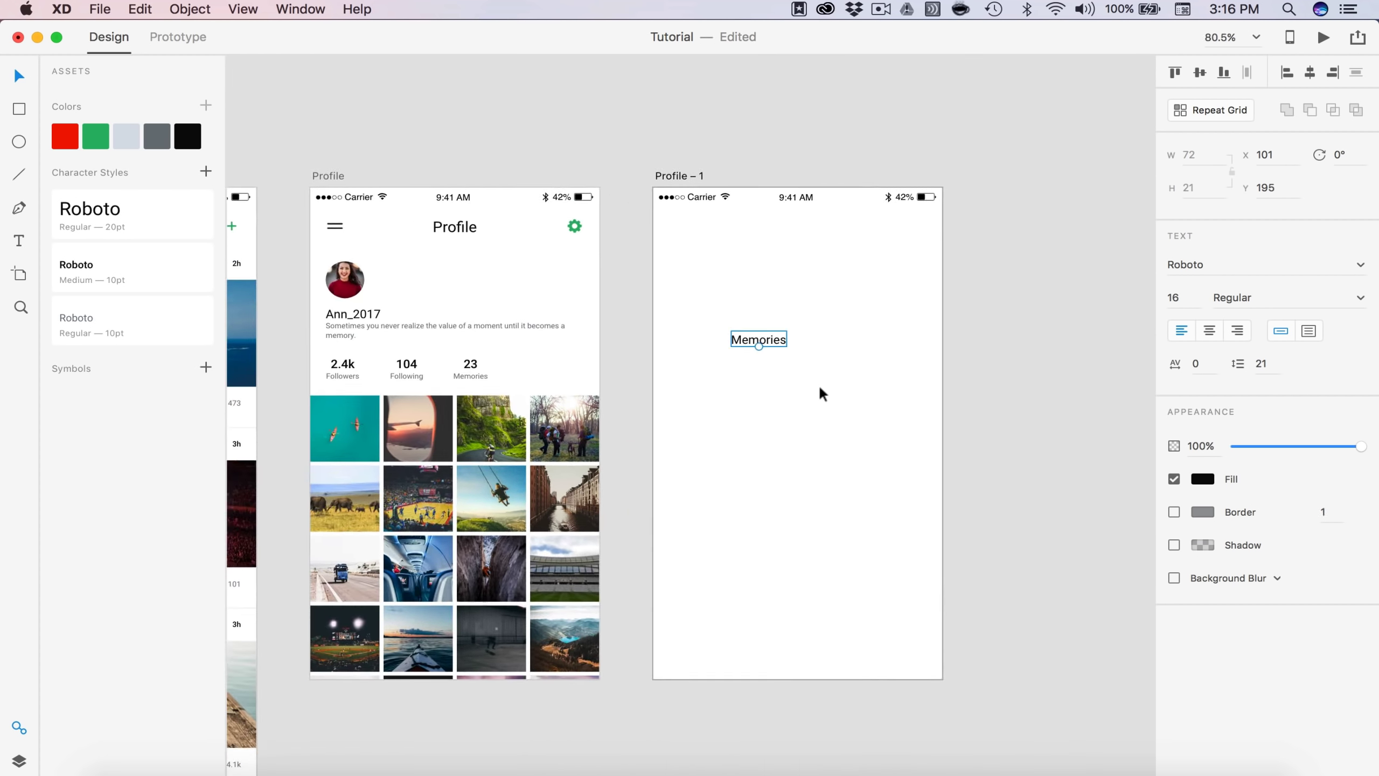
left_click_drag(747, 325, 676, 297)
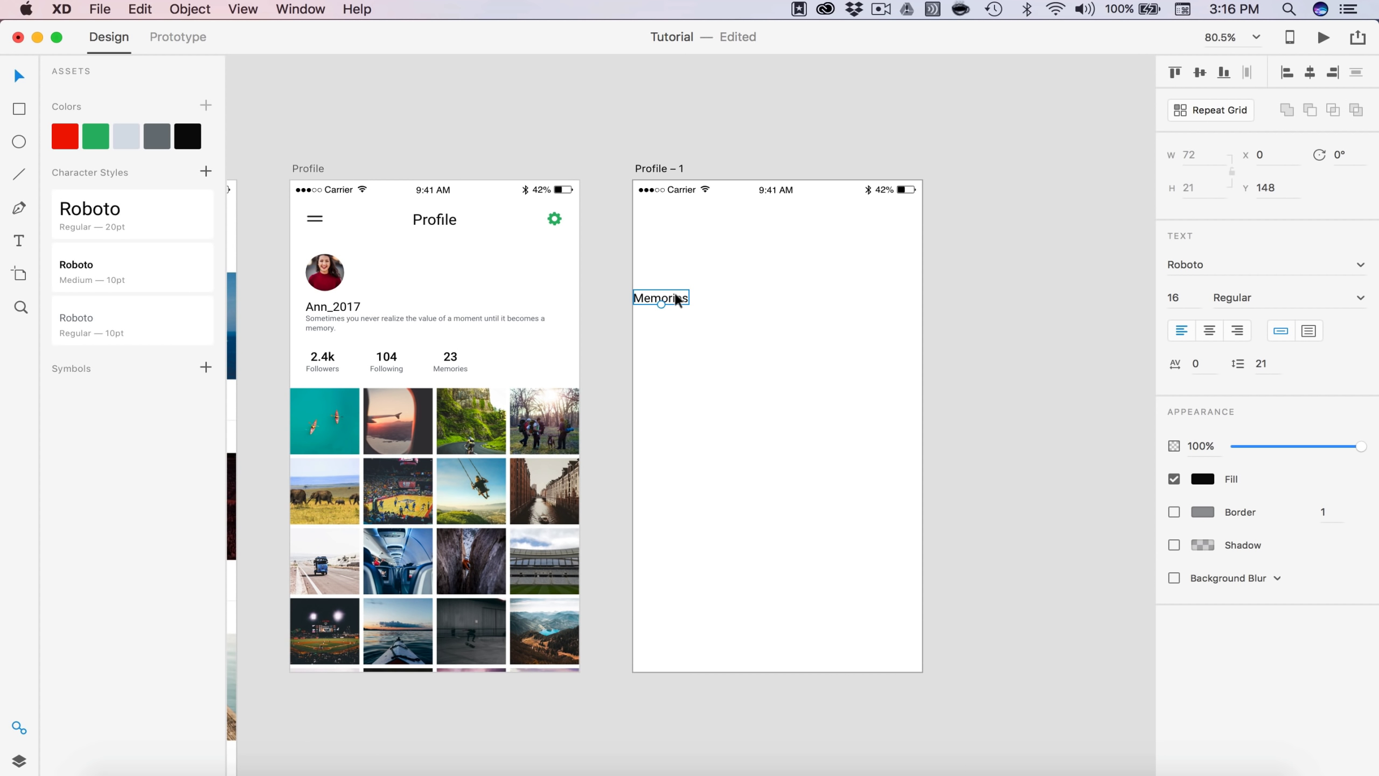
key("shift+Right")
key("shift+Right")
scroll(754, 357, "up", 5)
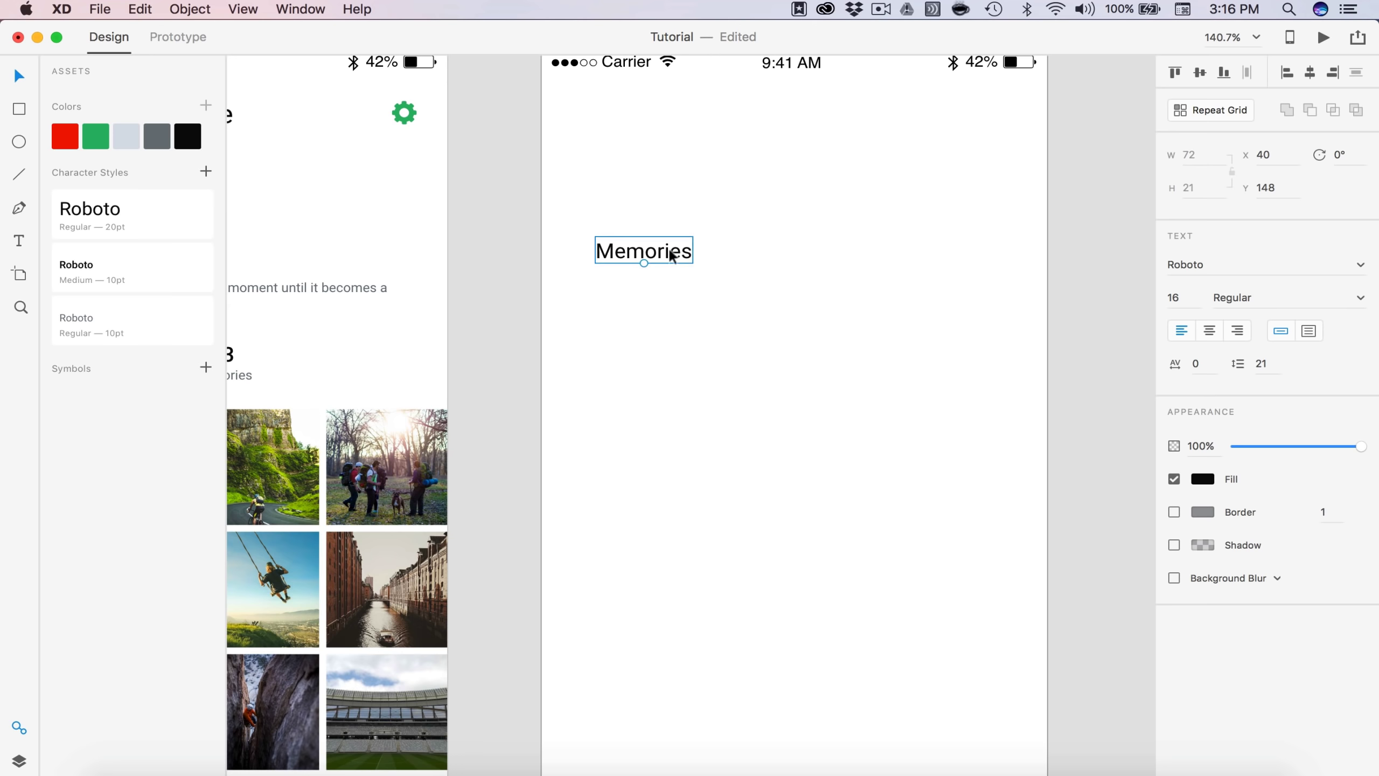
Step: Align the Memories label with the artboard's top edge and shift it down to 100 px below that edge
left_click_drag(673, 255, 675, 126)
key("shift+Down")
key("shift+Down")
key("shift+Down")
key("shift+Down")
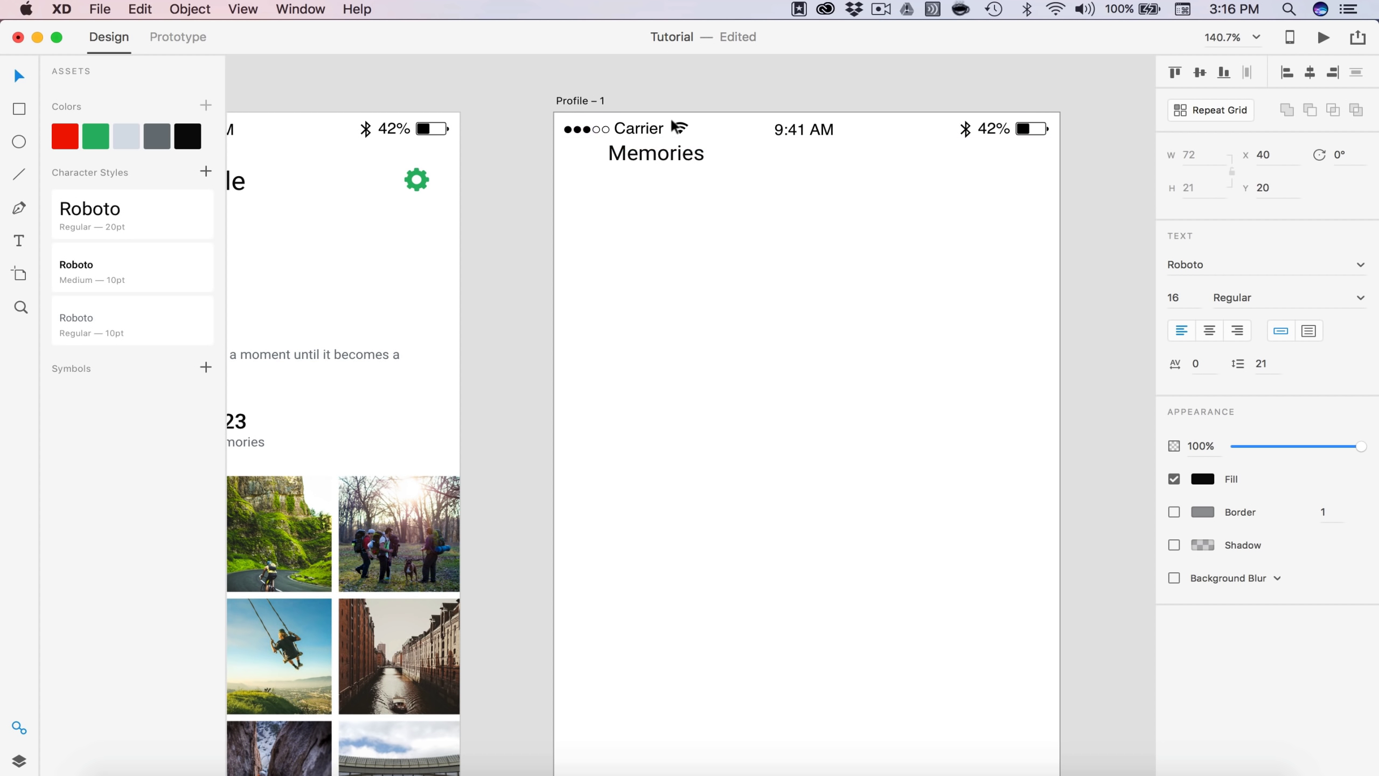
key("shift+Down")
key("shift+Down")
key("shift+Down")
key("shift+Down")
key("shift+Down")
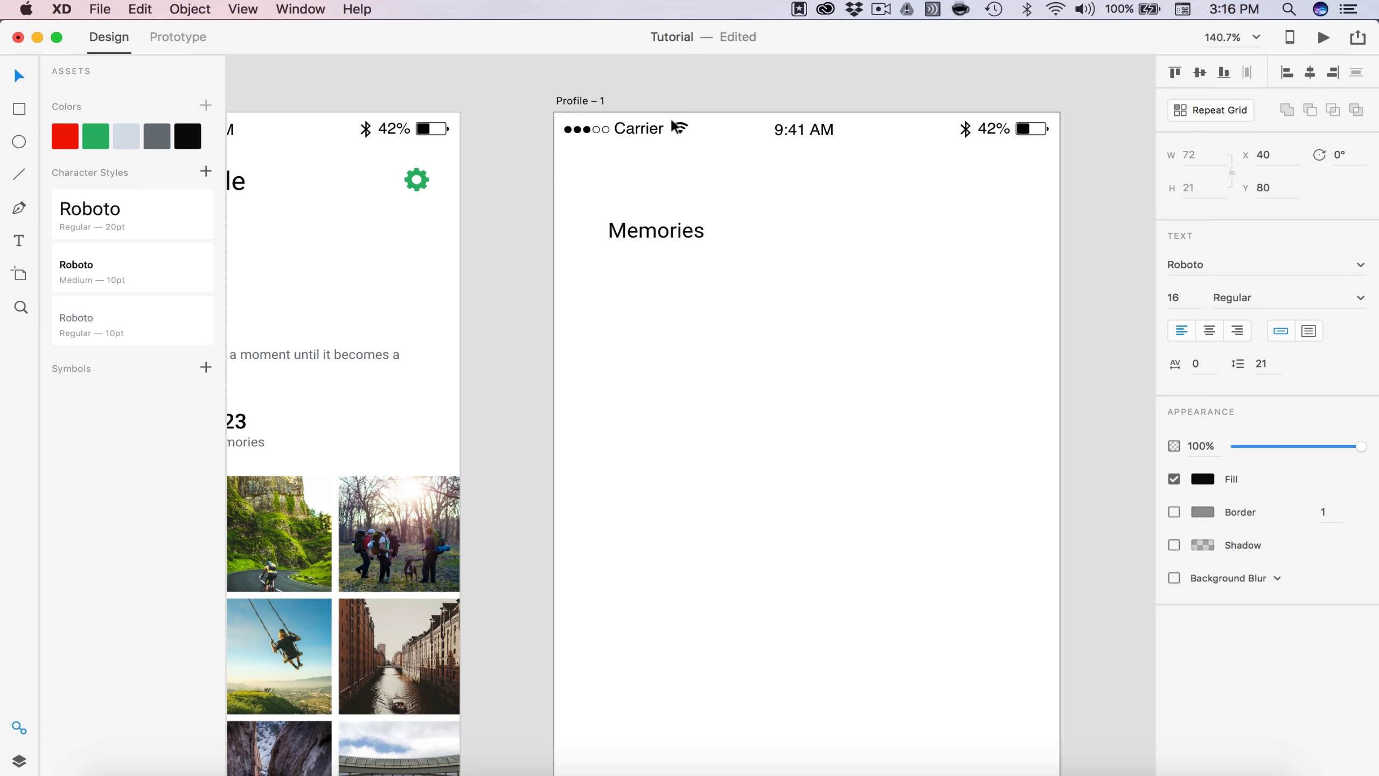
key("shift+Down")
left_click(697, 369)
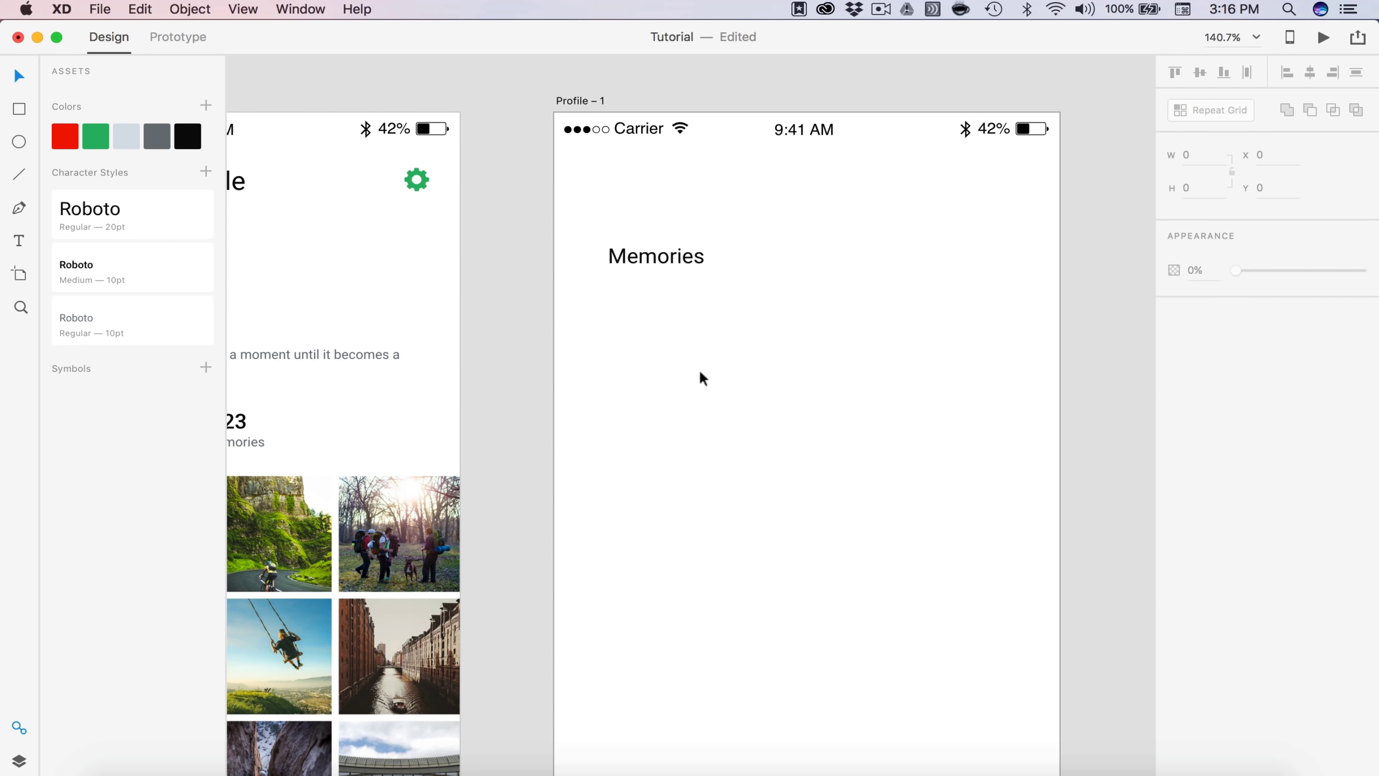
Step: Duplicate the Memories label with a 50 px gap beneath it and change the copy's text to Profile
left_click_drag(665, 261, 667, 338, "alt")
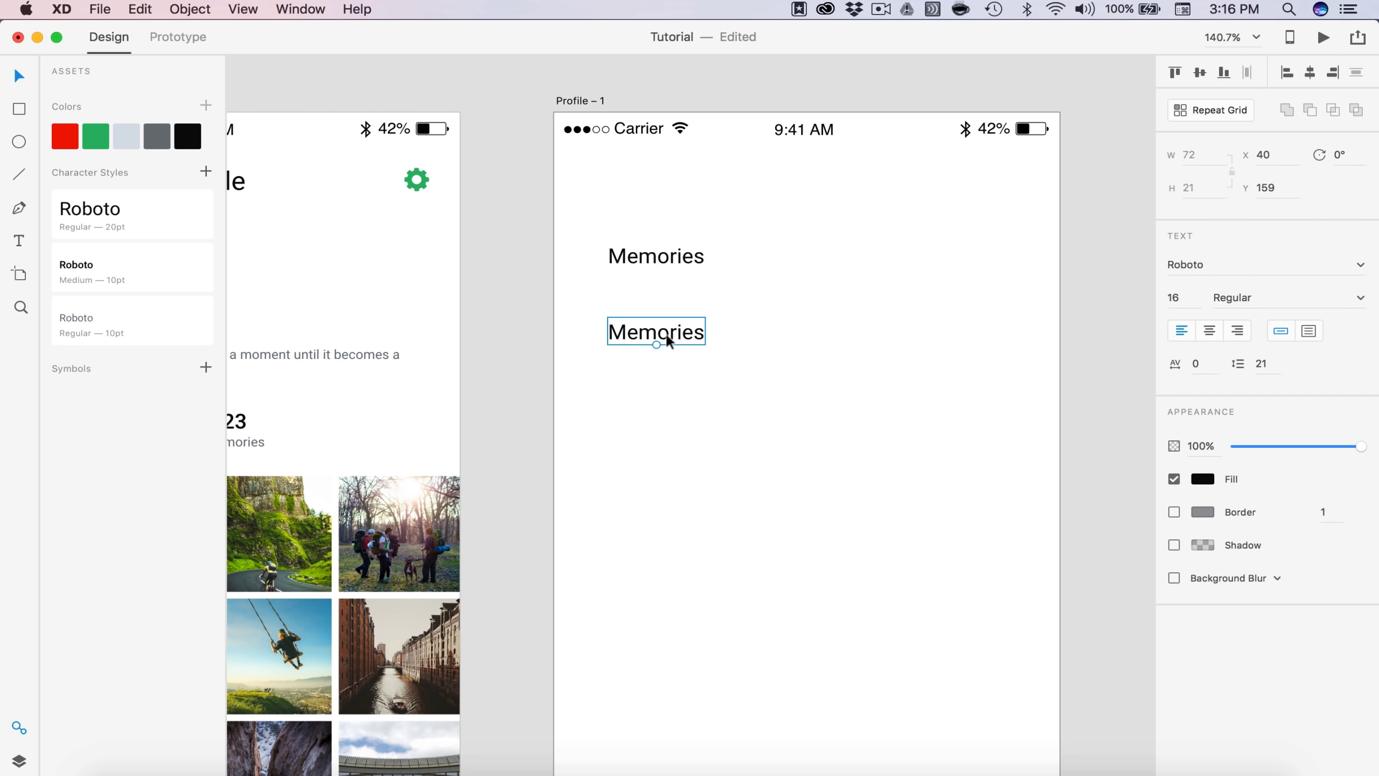
key("Down")
key("Down")
key("Down")
key("Down")
key("Down")
key("Down")
key("Down")
key("Down")
key("Down")
key("Down")
key("Down")
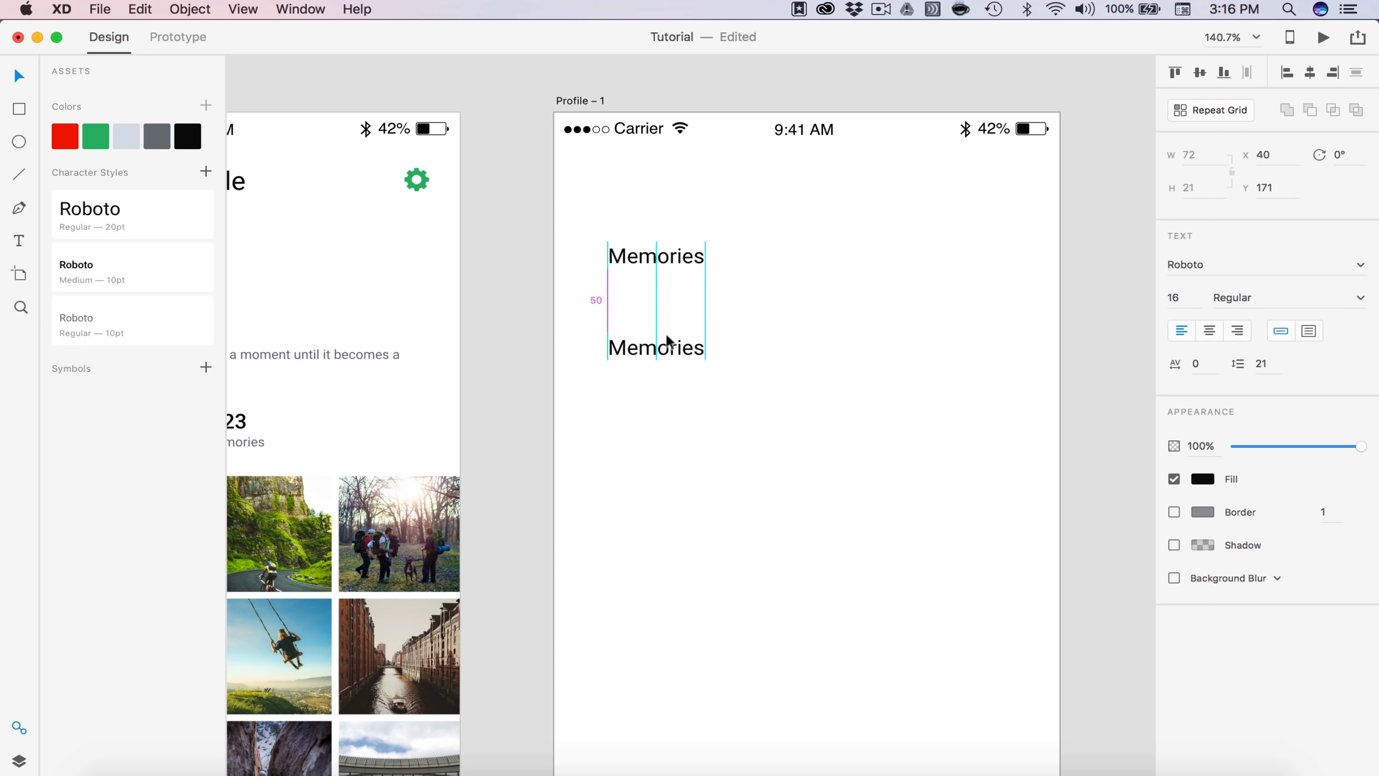
double_click(672, 350)
type("Profile")
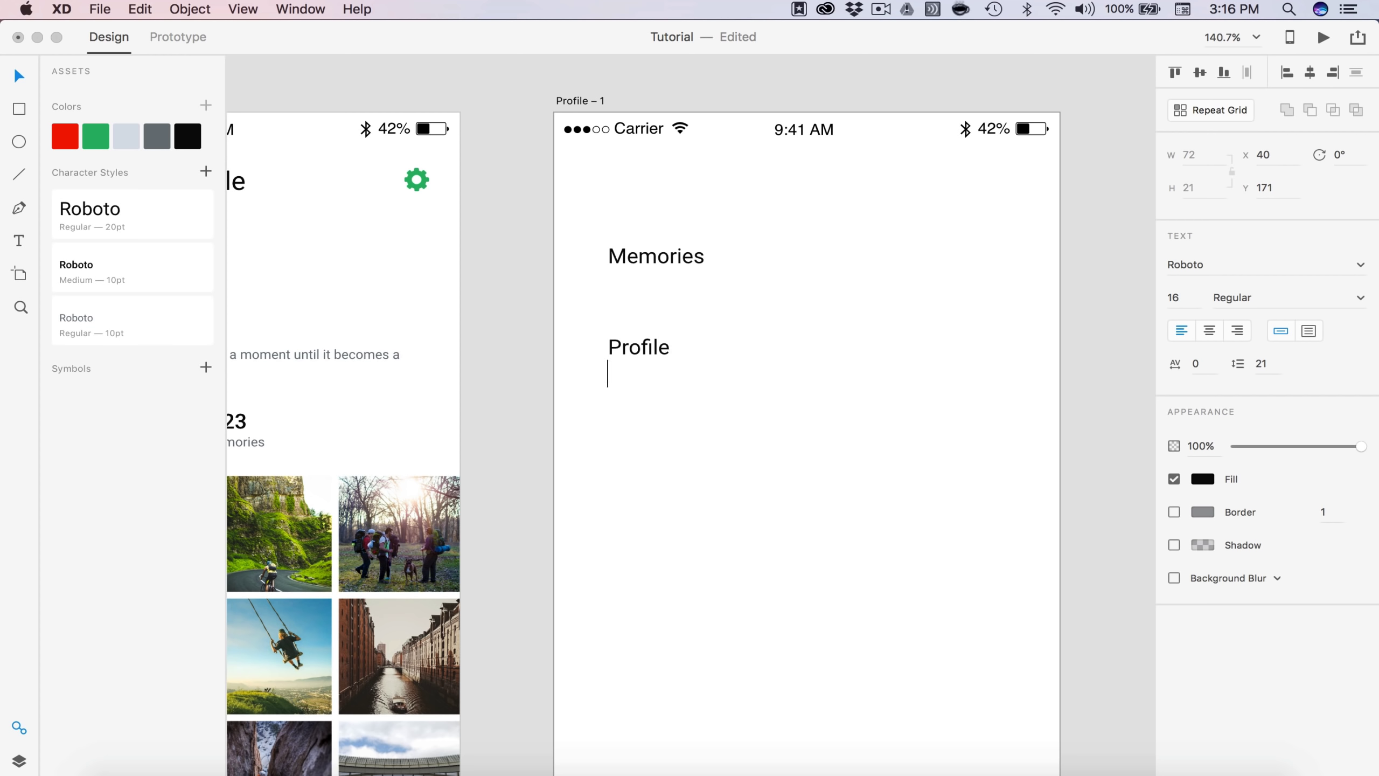
key("Escape")
Step: Duplicate the Profile label below itself at the same 50 px spacing and change the copy's text to Settings
left_click_drag(634, 353, 634, 444)
double_click(636, 446)
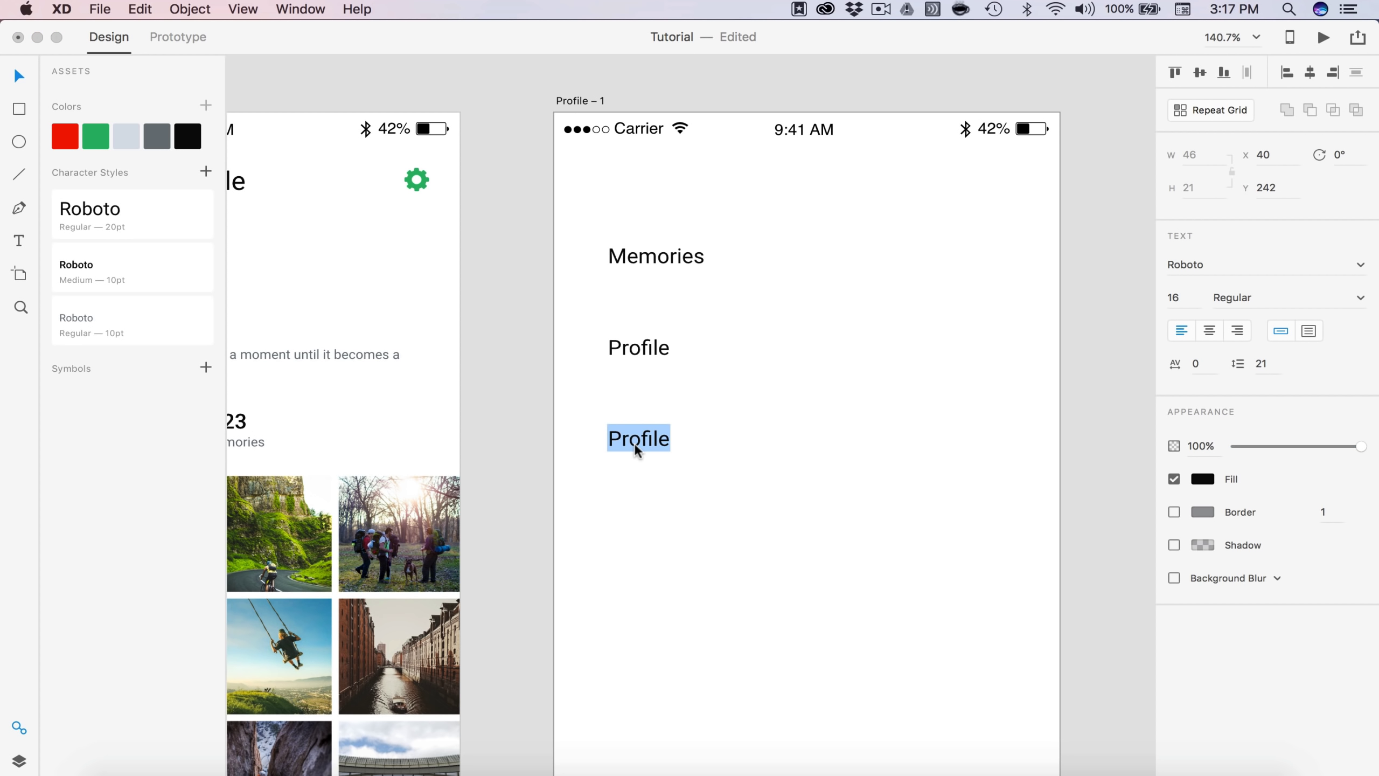
type("Settings")
key("Escape")
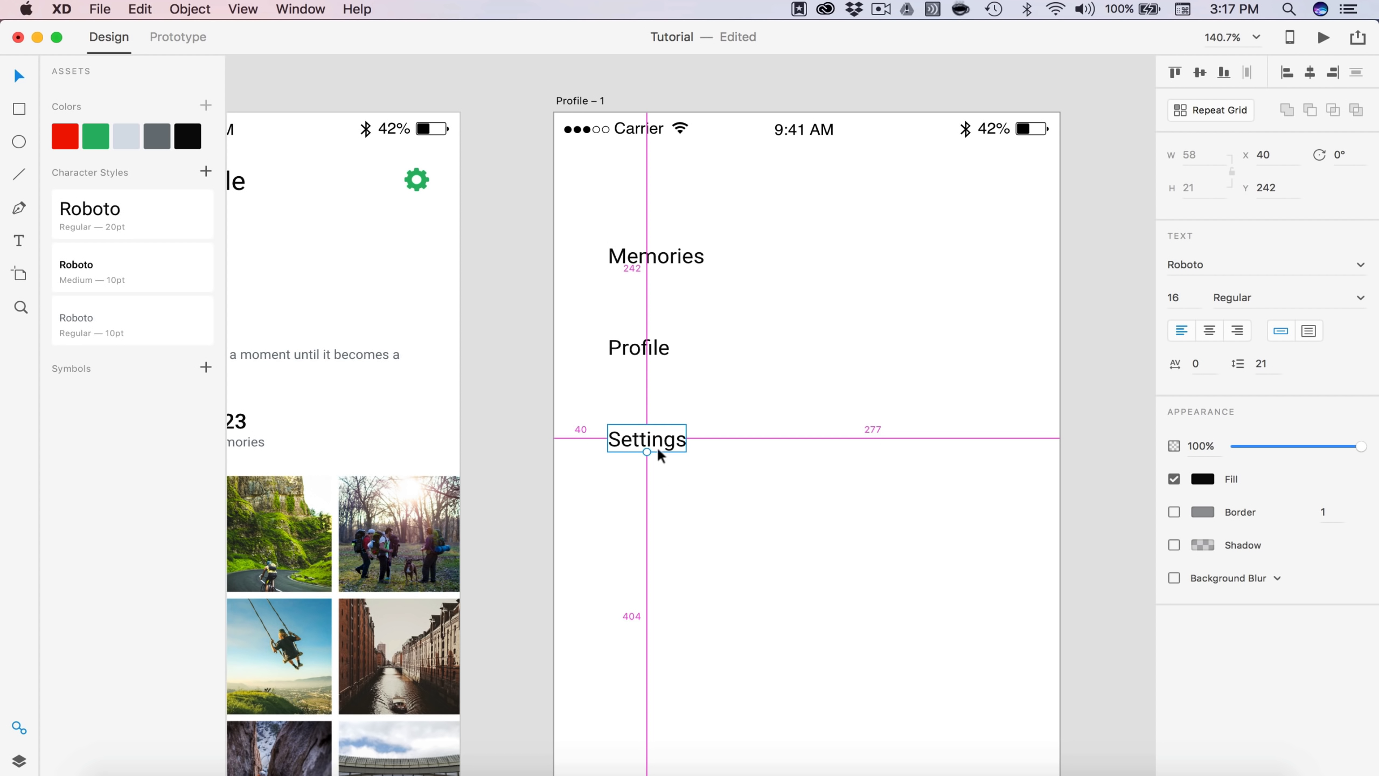
Step: Duplicate the Settings label below itself at the same spacing and change the copy's text to Logout
left_click_drag(656, 452, 658, 534)
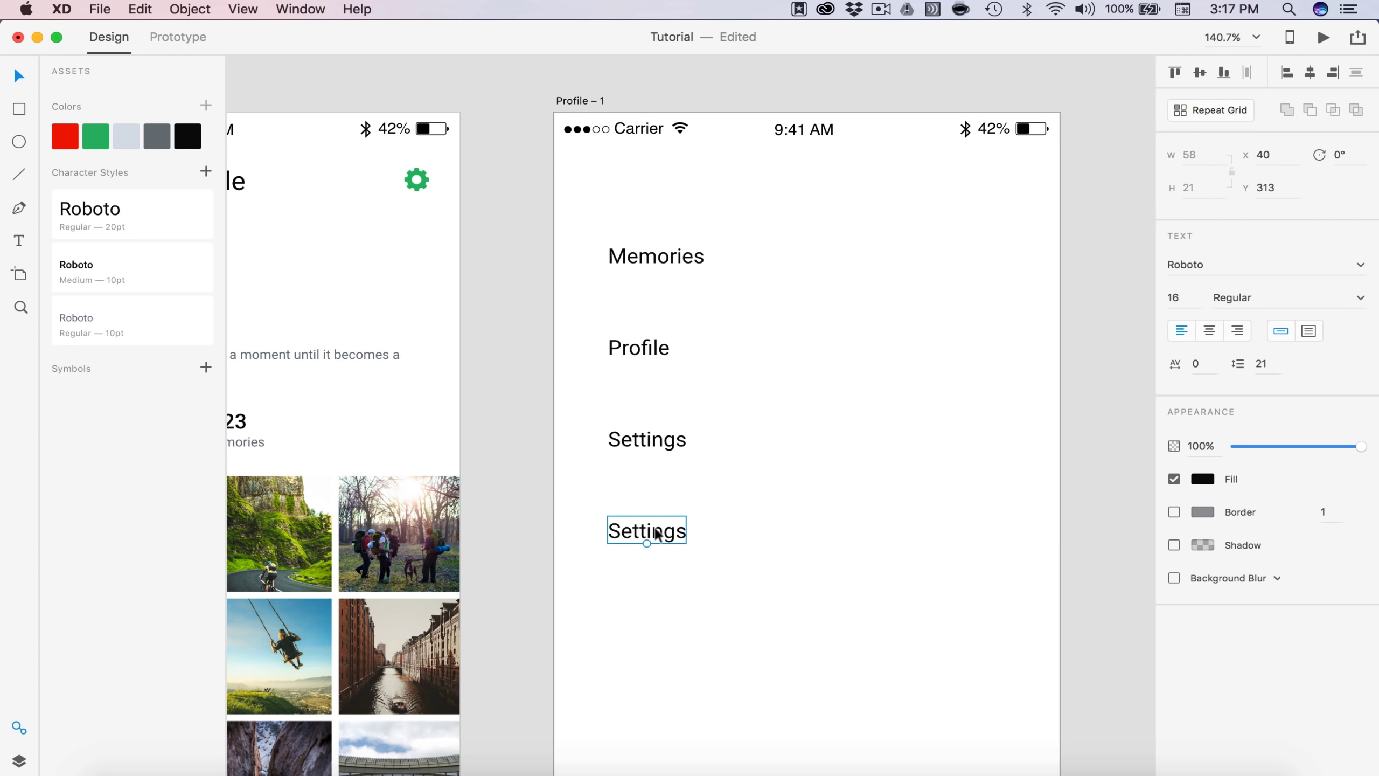
double_click(657, 533)
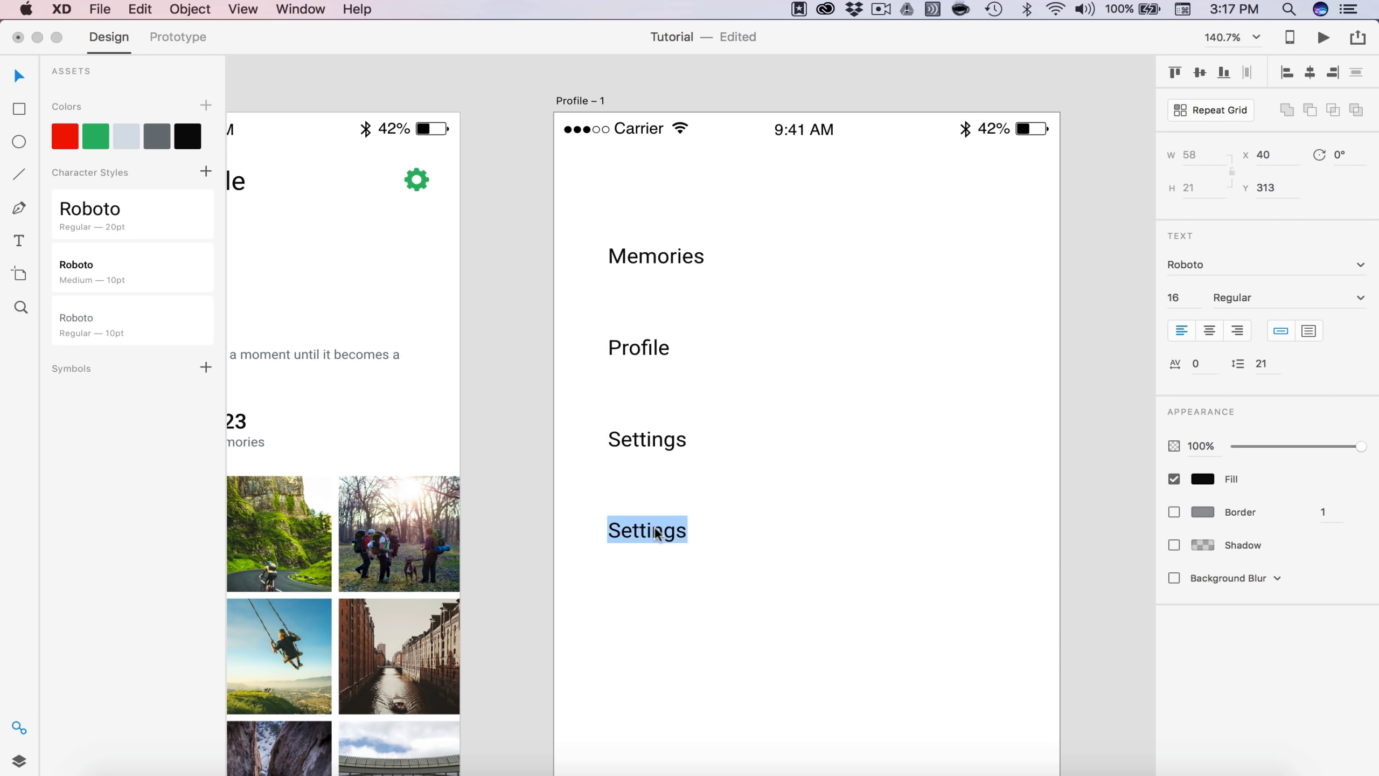
type("Logou")
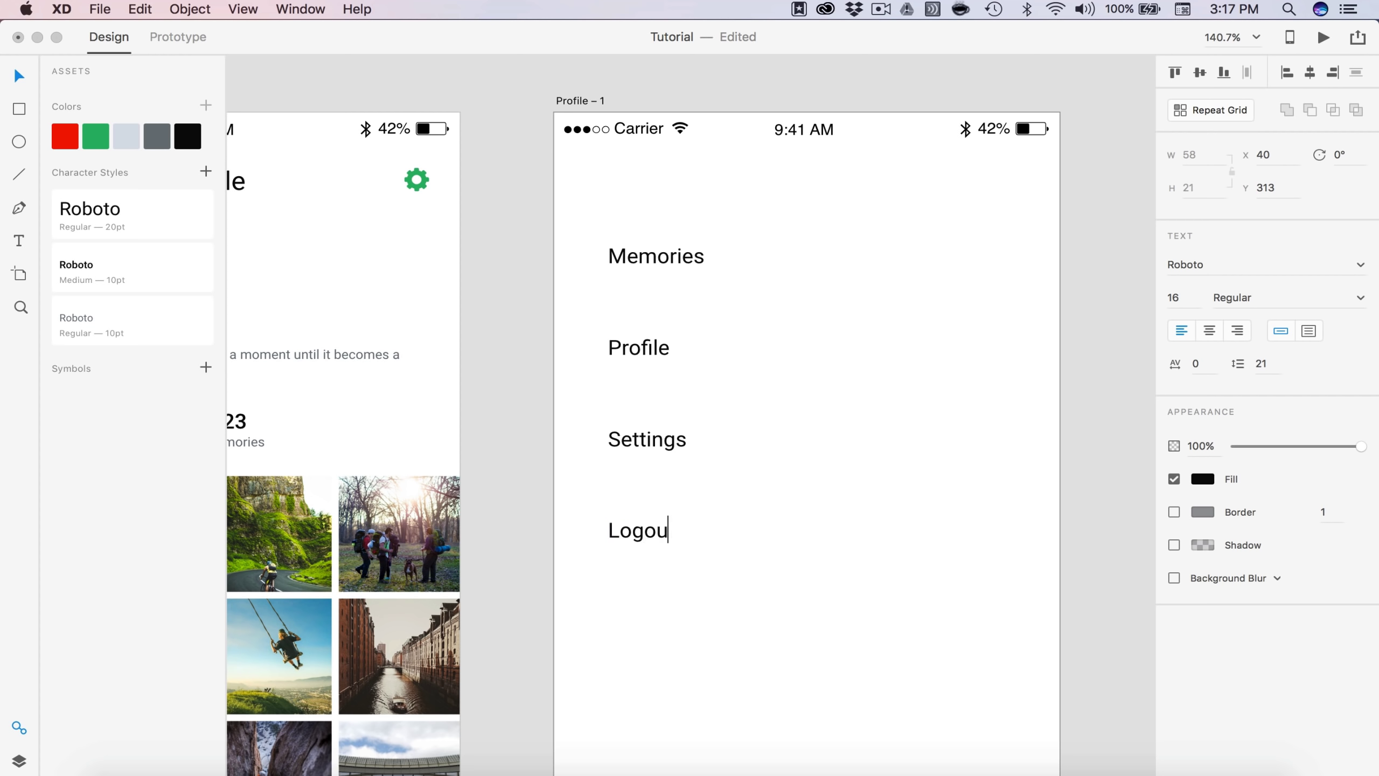
key("Escape")
key("Escape")
Step: Rename the Profile – 1 artboard with the menu labels as Nav_01
scroll(818, 635, "down", 4)
scroll(818, 635, "down", 5)
scroll(819, 635, "up", 1)
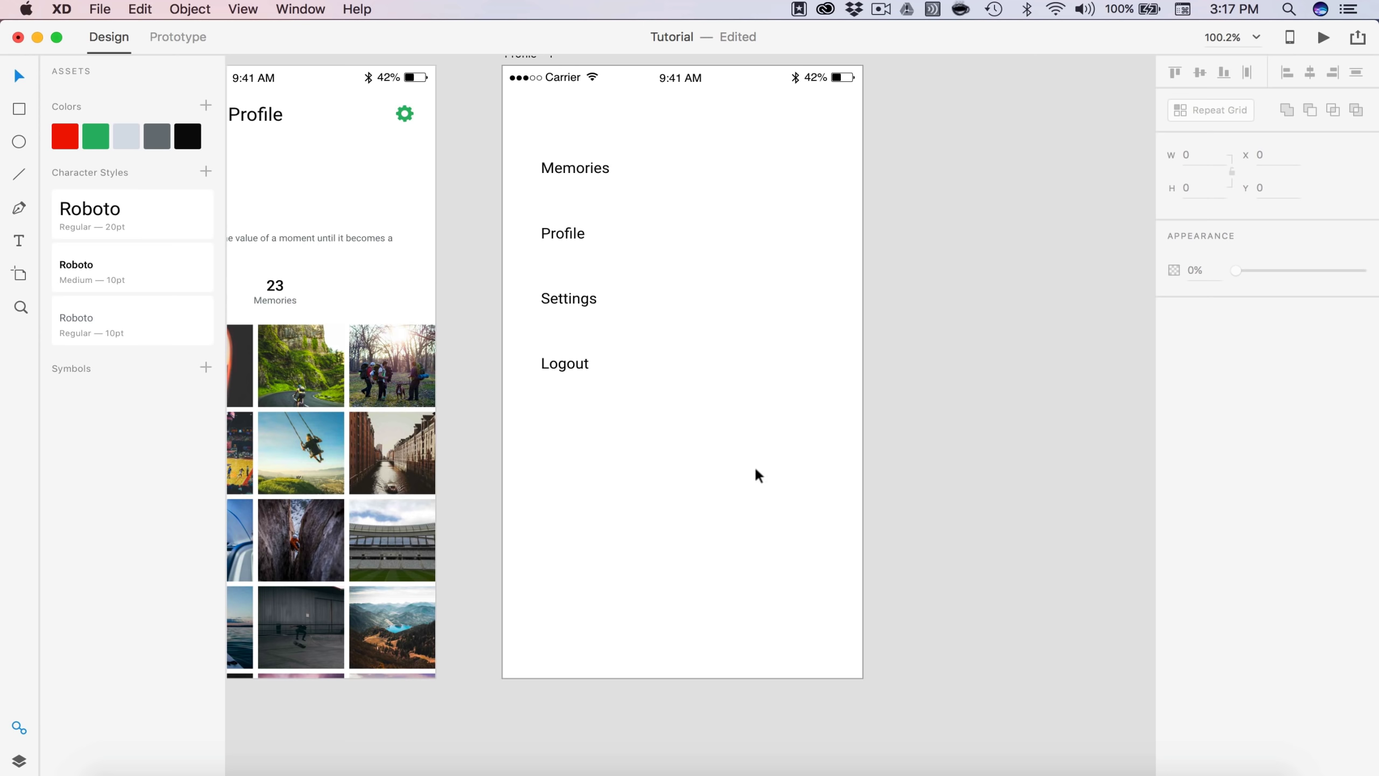
scroll(922, 388, "down", 3)
scroll(922, 388, "up", 2)
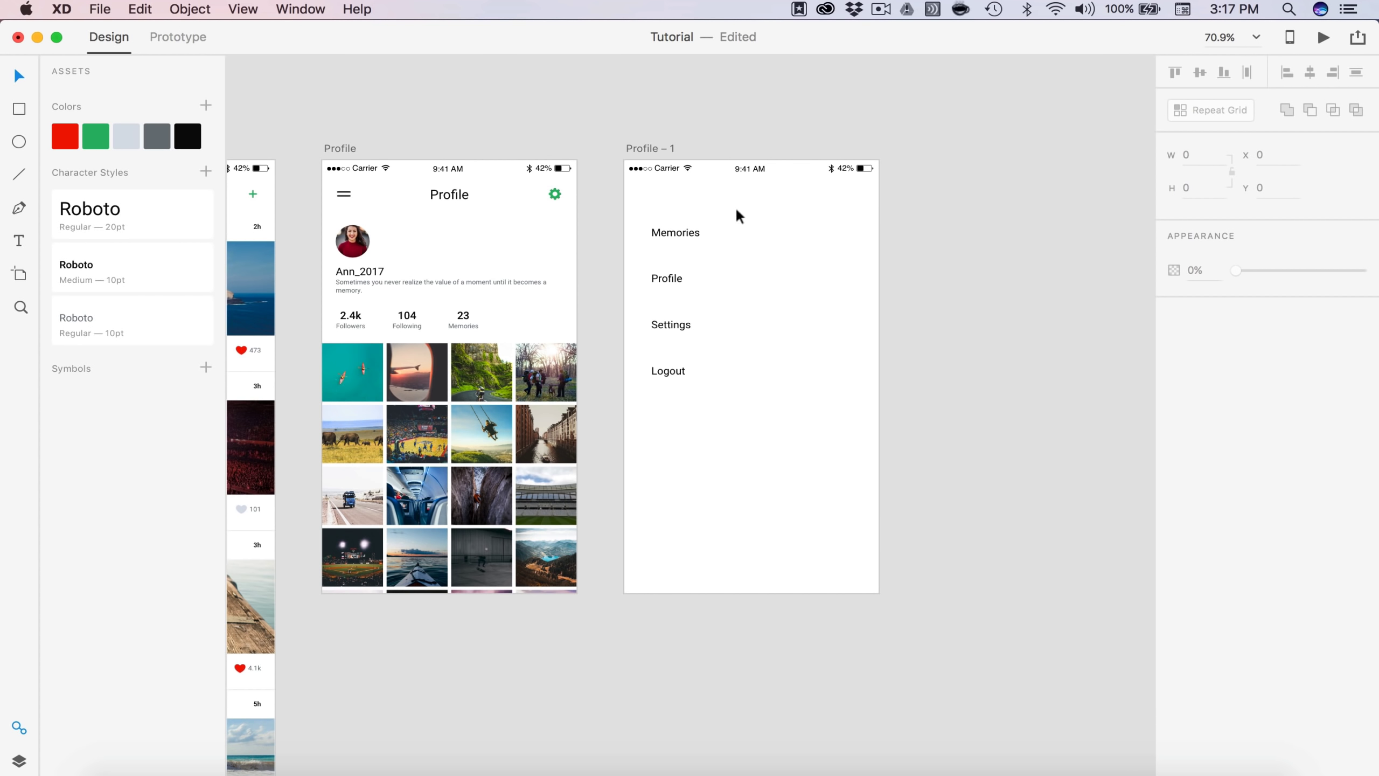
left_click(654, 149)
double_click(654, 149)
type("Nav_01")
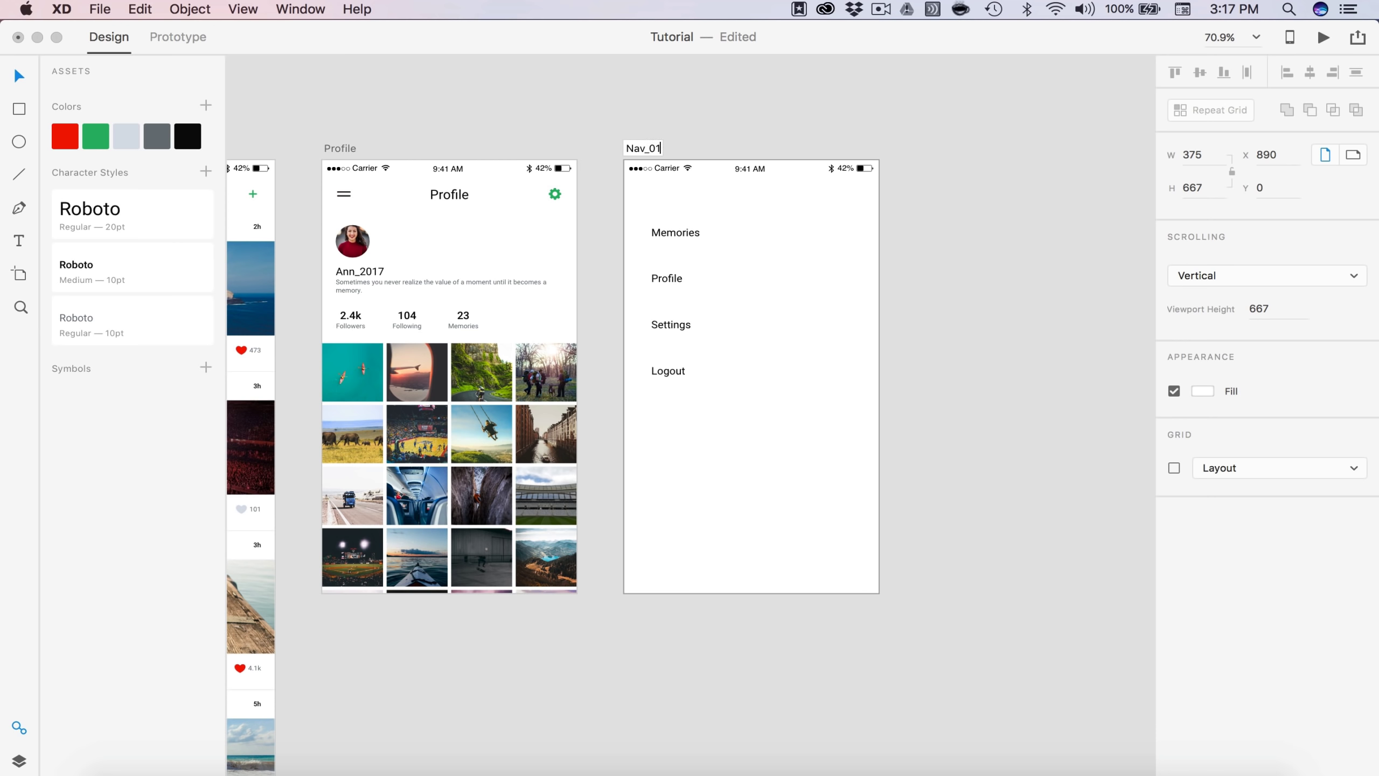
key("Return")
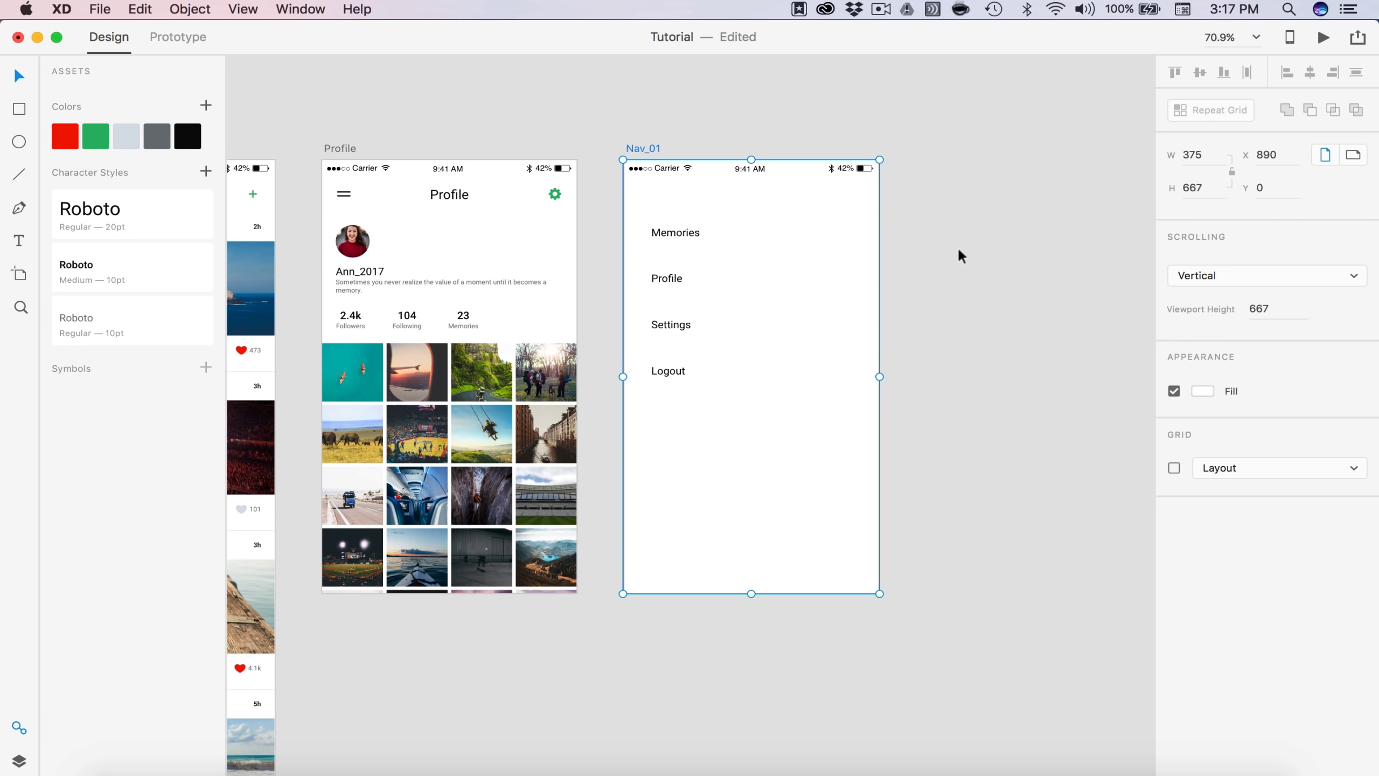
left_click(1032, 278)
Step: Duplicate the Home artboard with its photo posts
scroll(1032, 278, "down", 6)
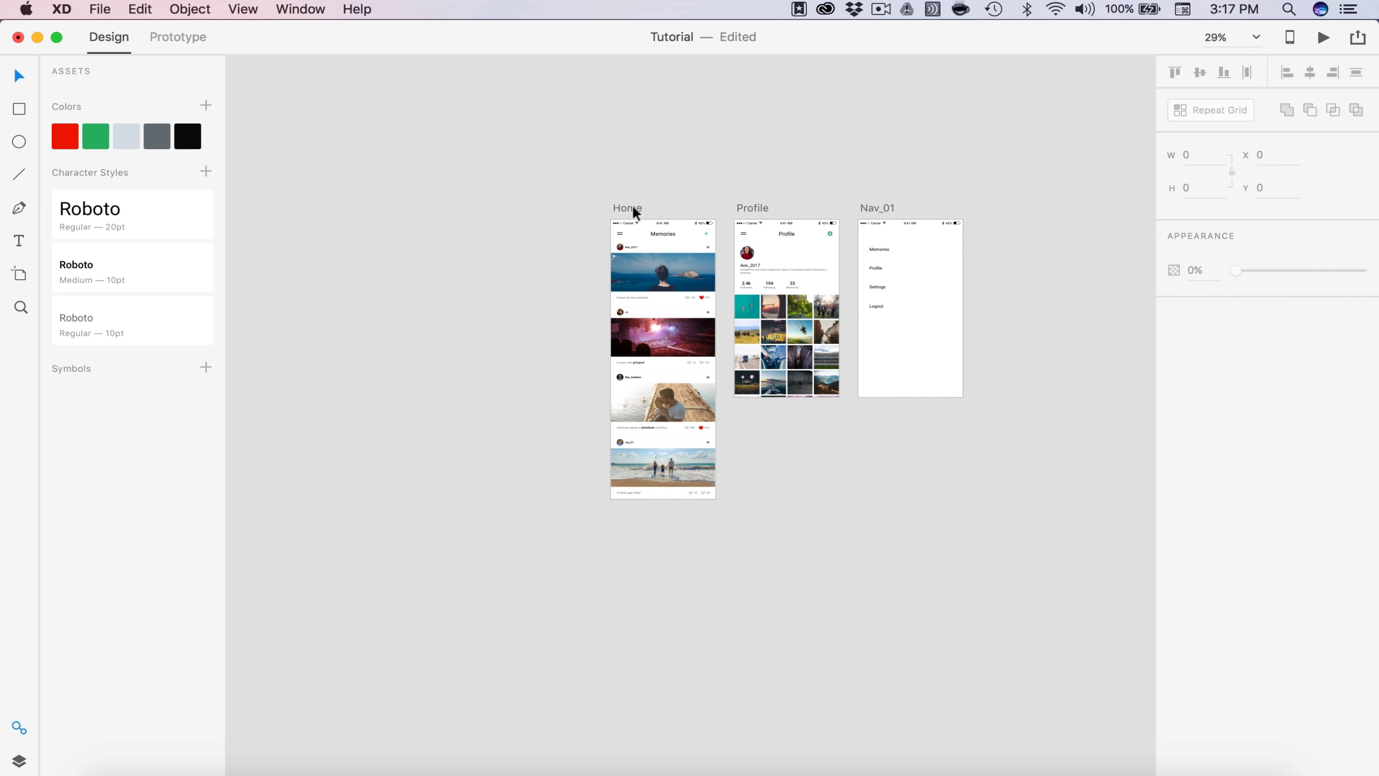
left_click(632, 207)
key("super+d")
left_click(897, 534)
scroll(897, 533, "right", 4)
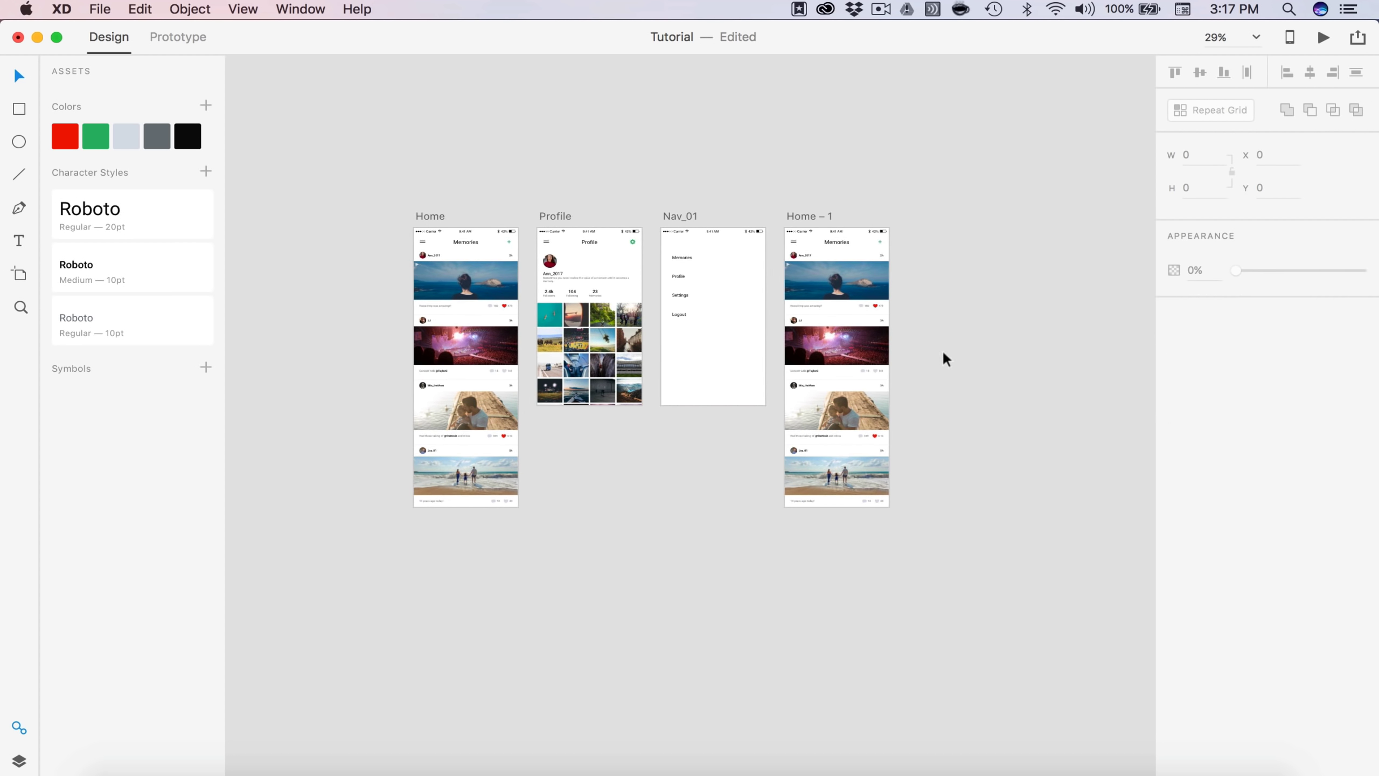
scroll(944, 354, "up", 5)
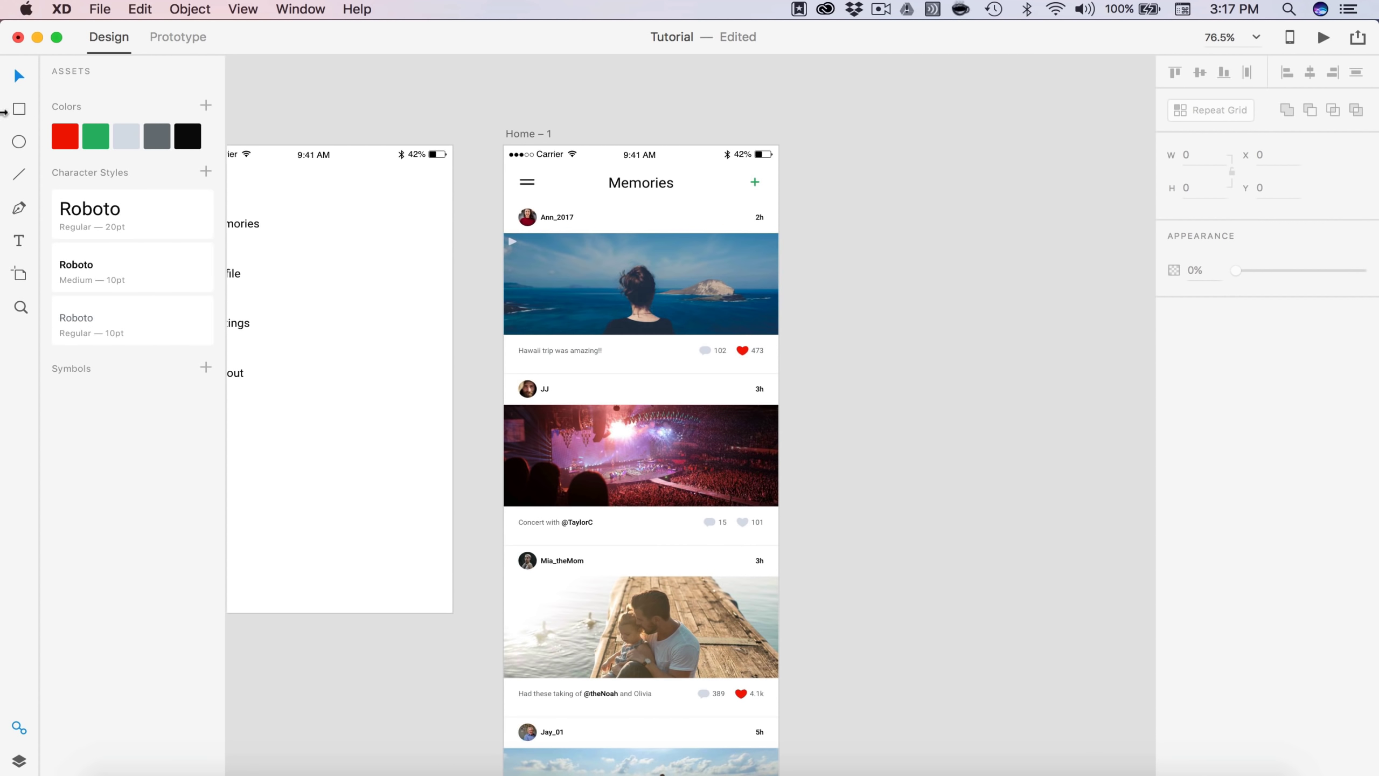
Step: Draw a 375 × 667 rectangle over the Nav_01 artboard, move it onto the empty canvas beyond Home – 1, and remove its border
scroll(248, 267, "left", 5)
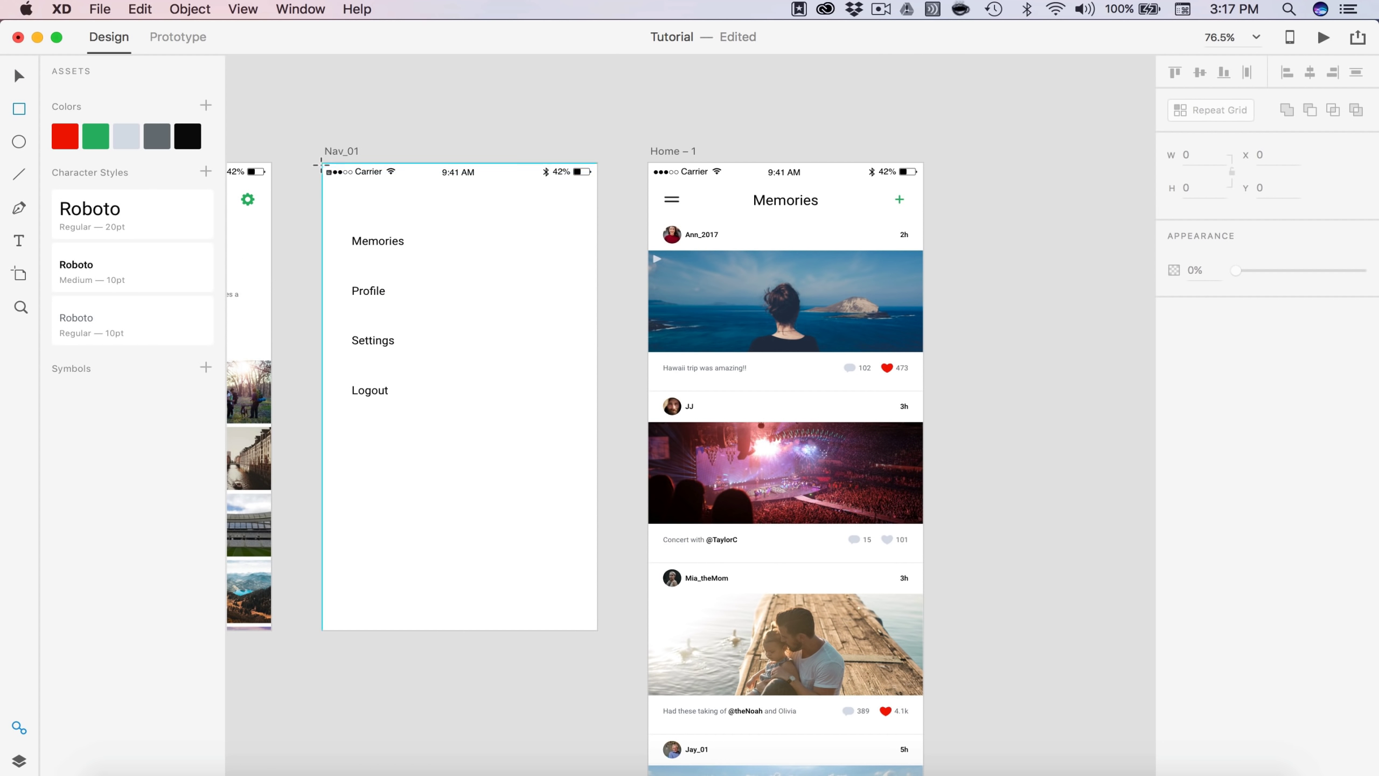
left_click_drag(322, 162, 597, 631)
key("v")
left_click_drag(492, 492, 1118, 518)
left_click(1174, 369)
scroll(1111, 394, "right", 5)
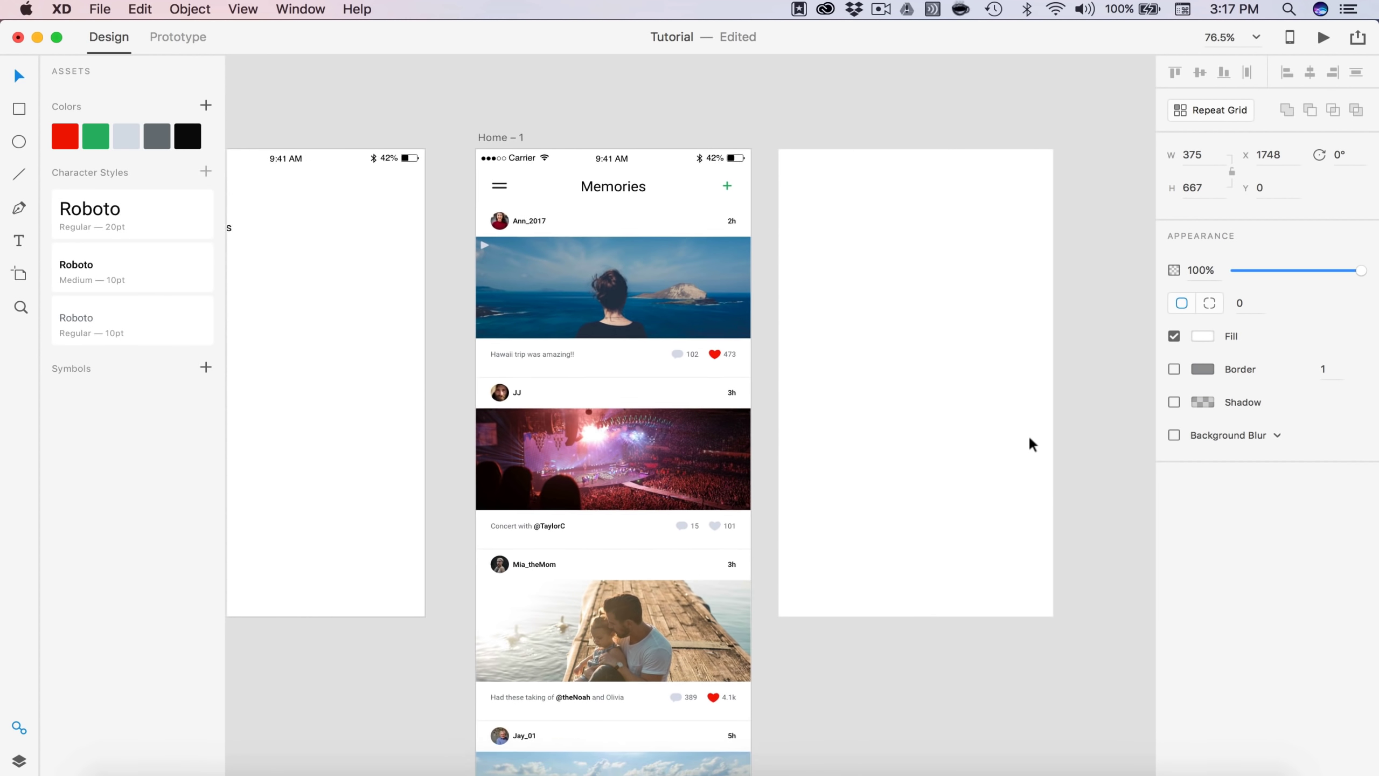
Step: Place a copy of the white rectangle over the top of the Home – 1 artboard and delete the post details below it
left_click_drag(952, 418, 652, 415)
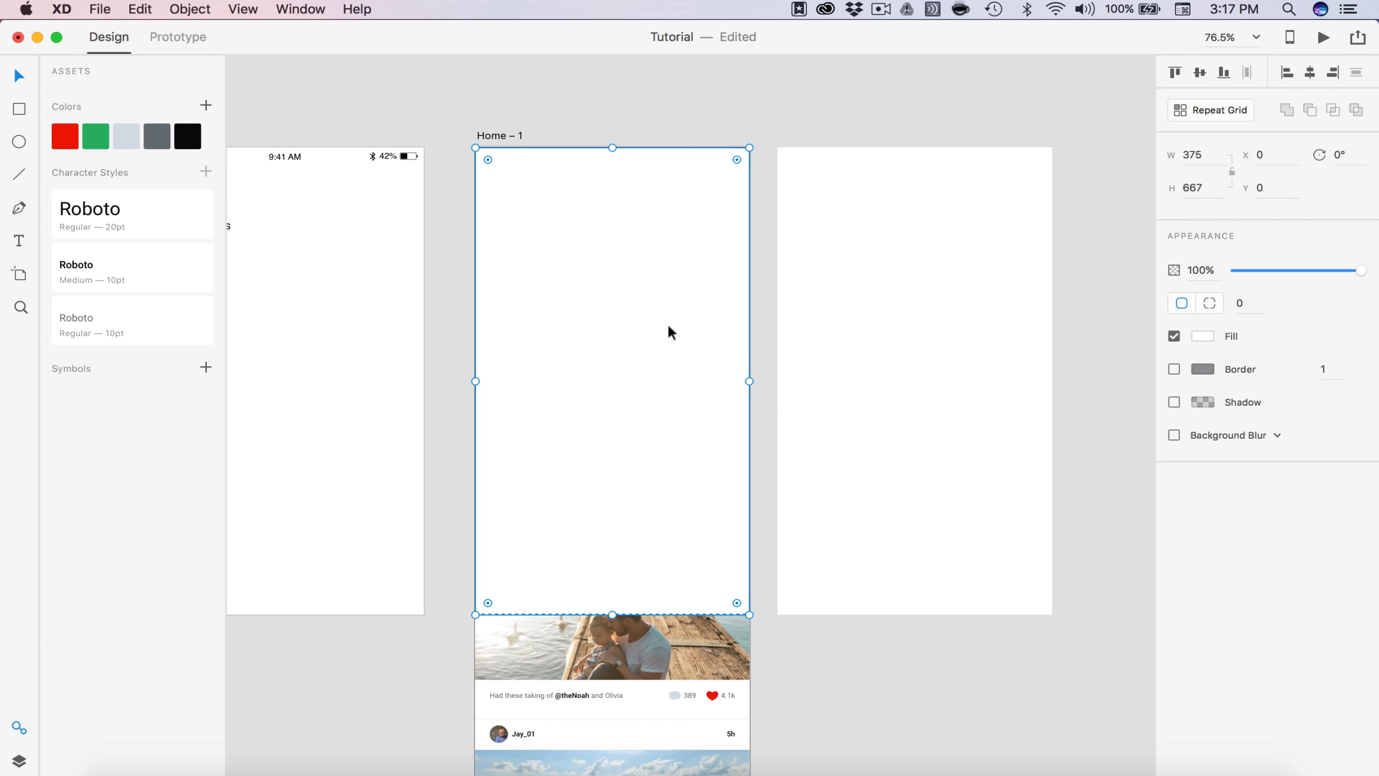
scroll(668, 380, "down", 5)
left_click_drag(727, 713, 548, 554)
key("Delete")
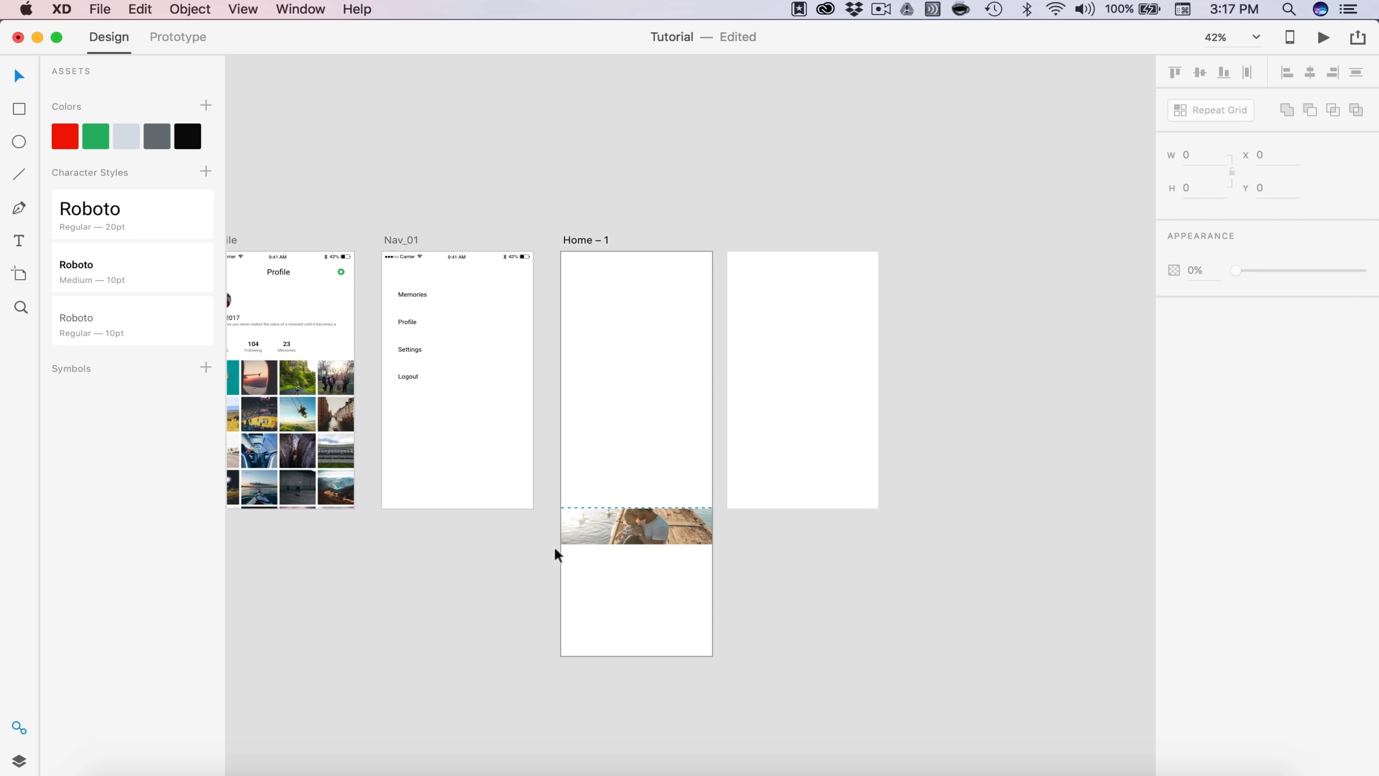
Step: Group the Home – 1 feed content and mask it with the 375 × 667 white rectangle
scroll(646, 546, "up", 2)
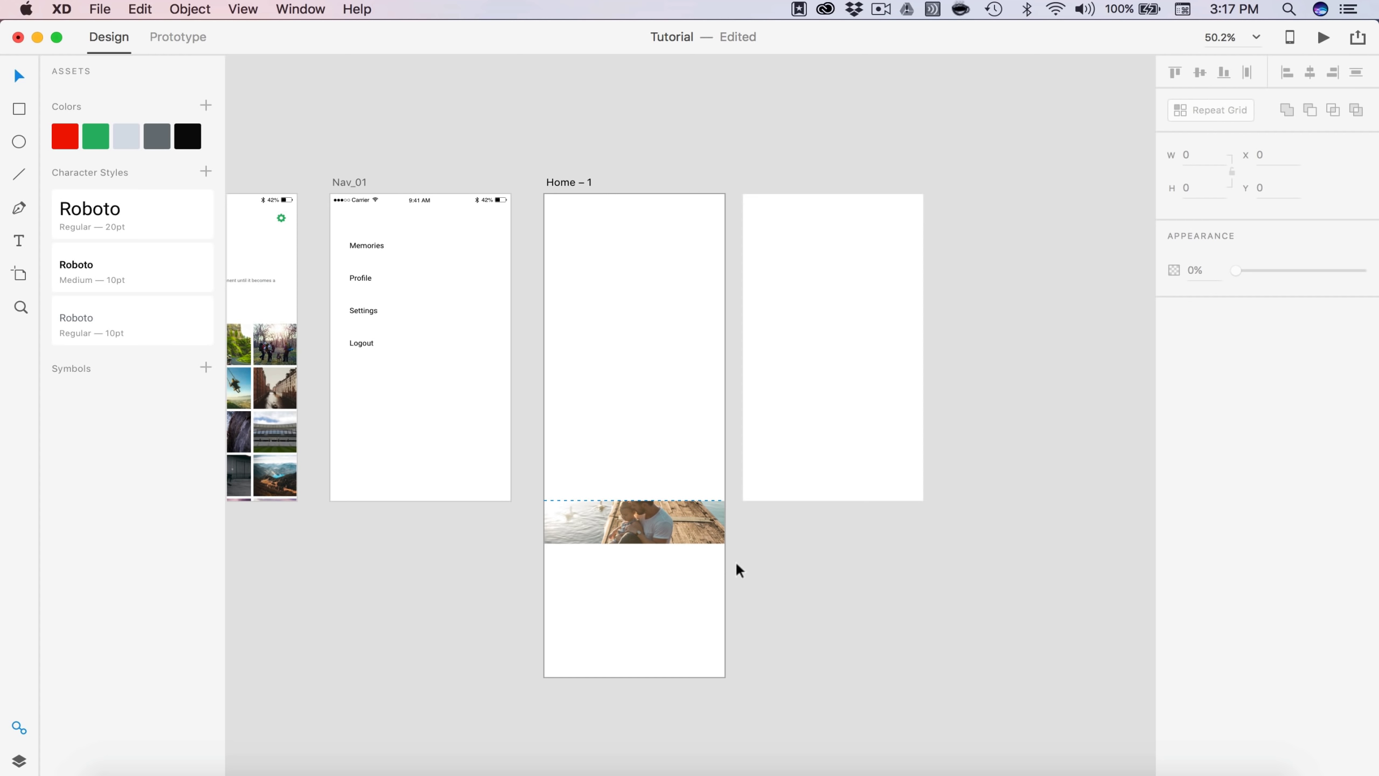
left_click_drag(724, 586, 551, 228)
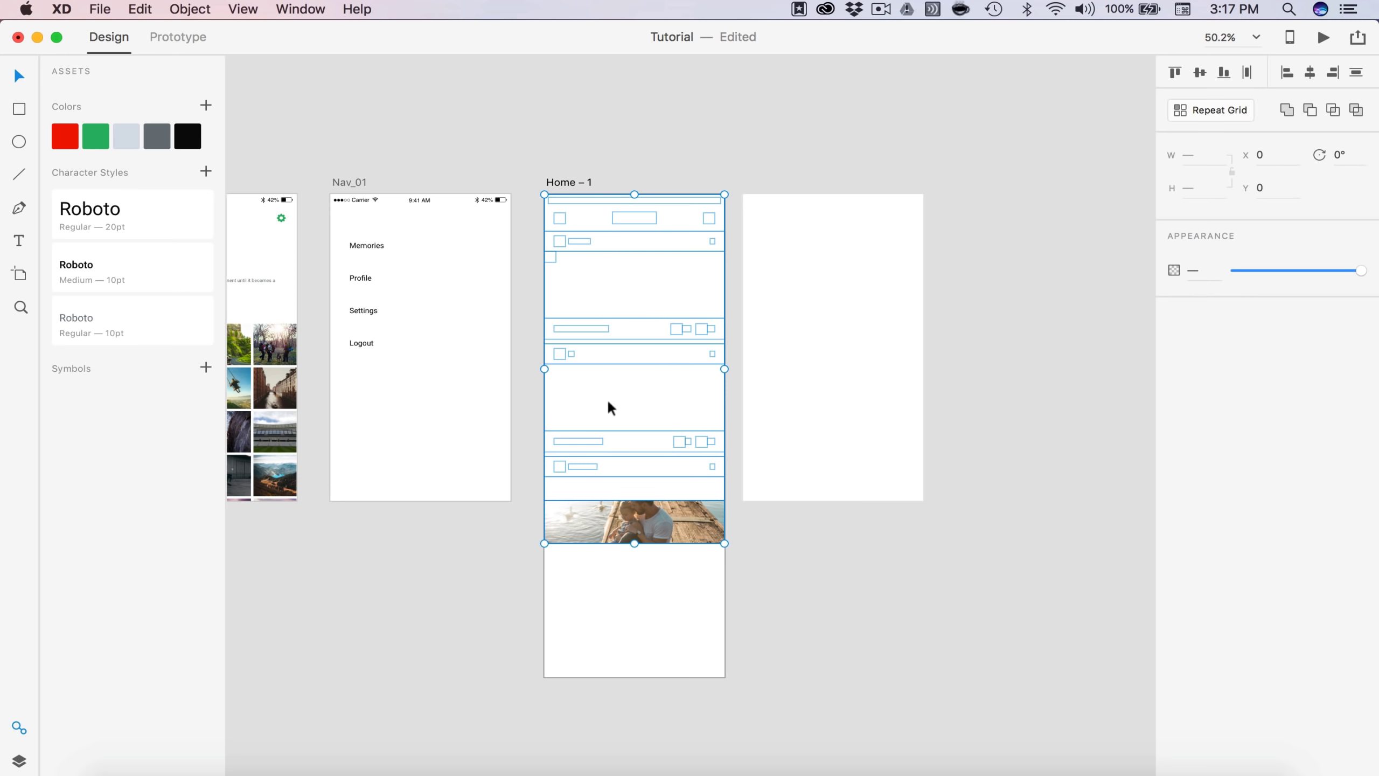
key("super+g")
left_click(657, 402, "shift")
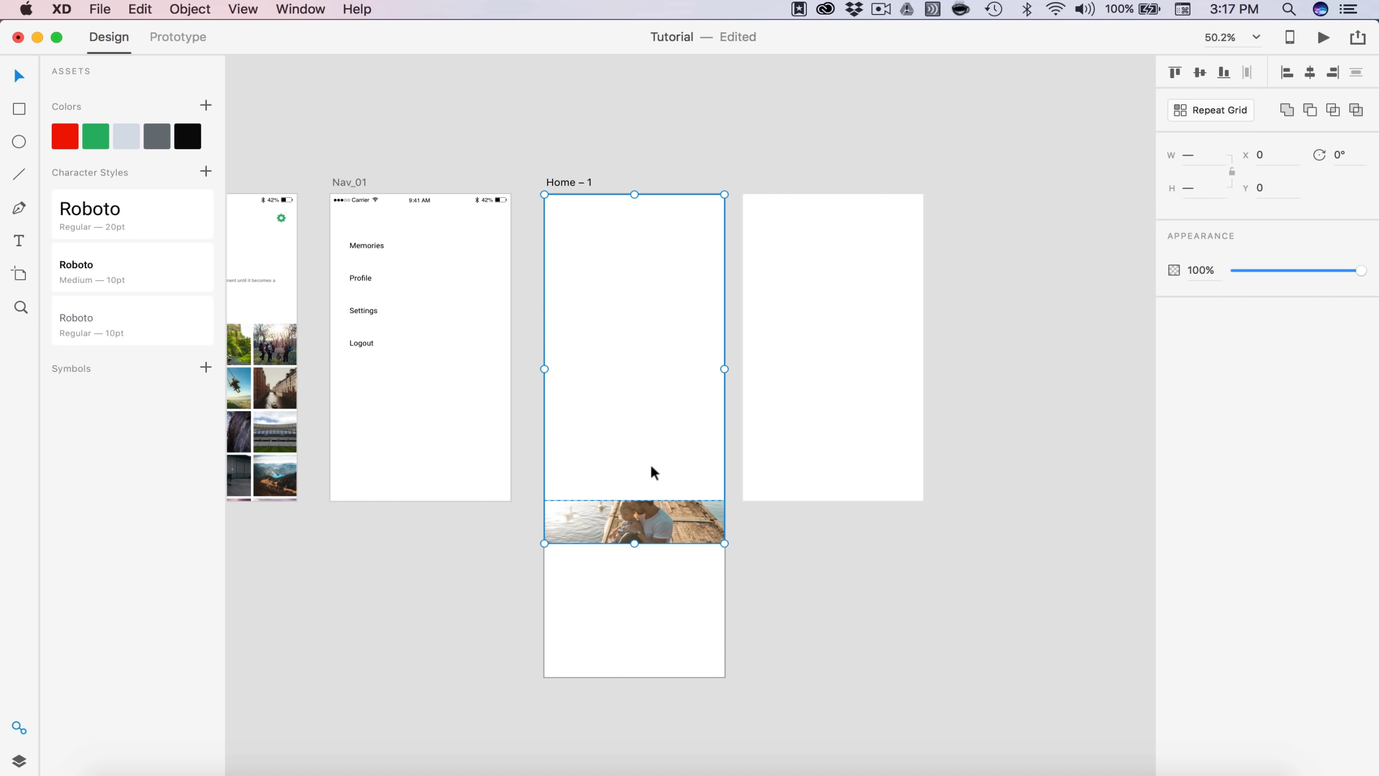
key("shift+super+m")
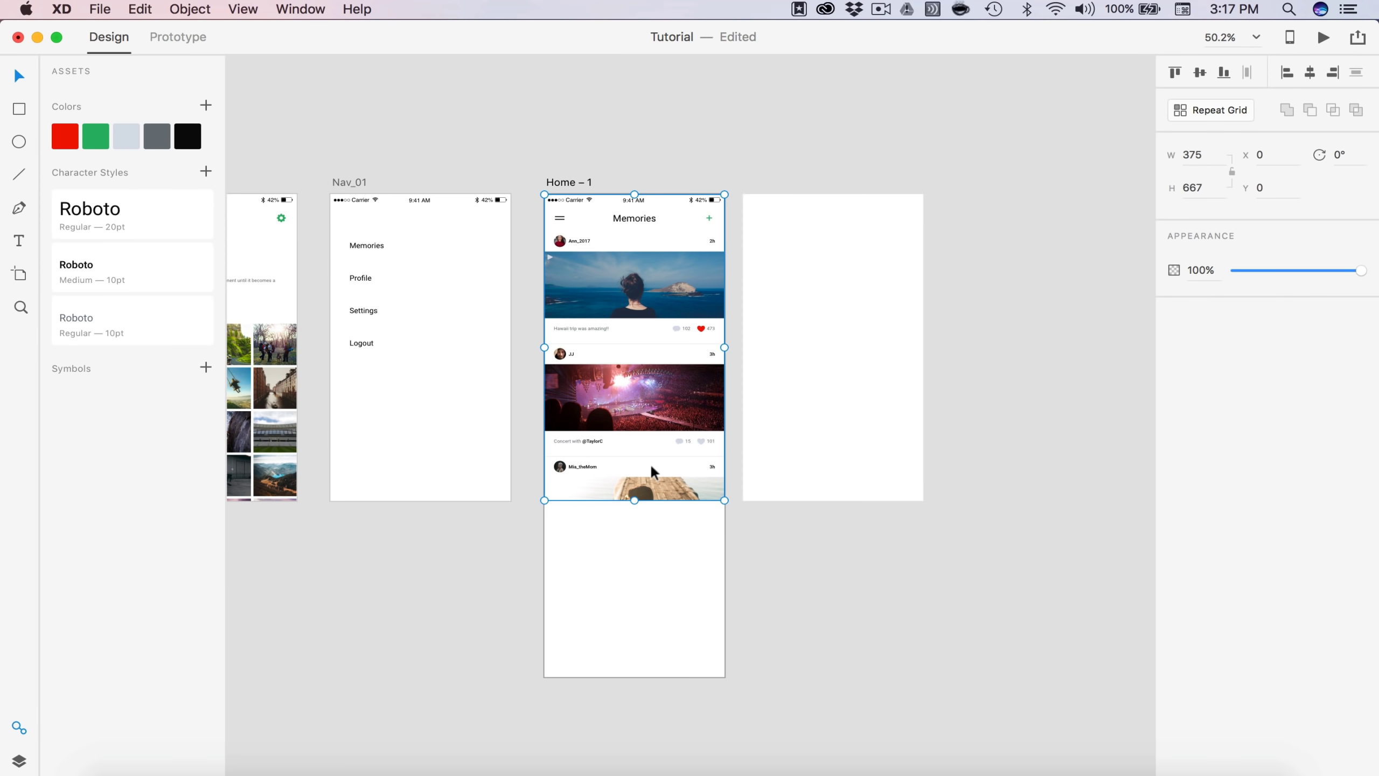
left_click(181, 12)
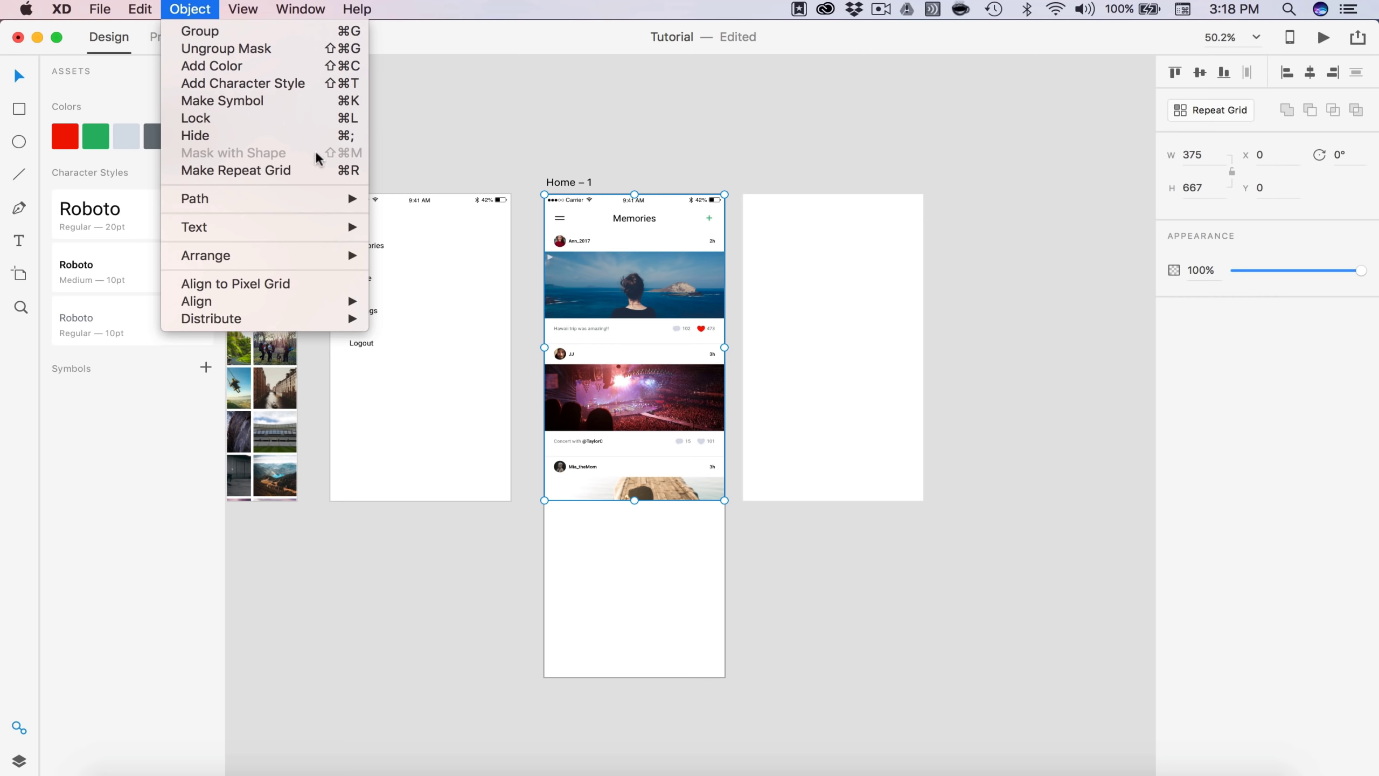
left_click(670, 229)
Step: Move the masked feed out onto the empty canvas and delete the Home – 1 artboard
left_click_drag(631, 329, 1047, 327)
left_click(964, 527)
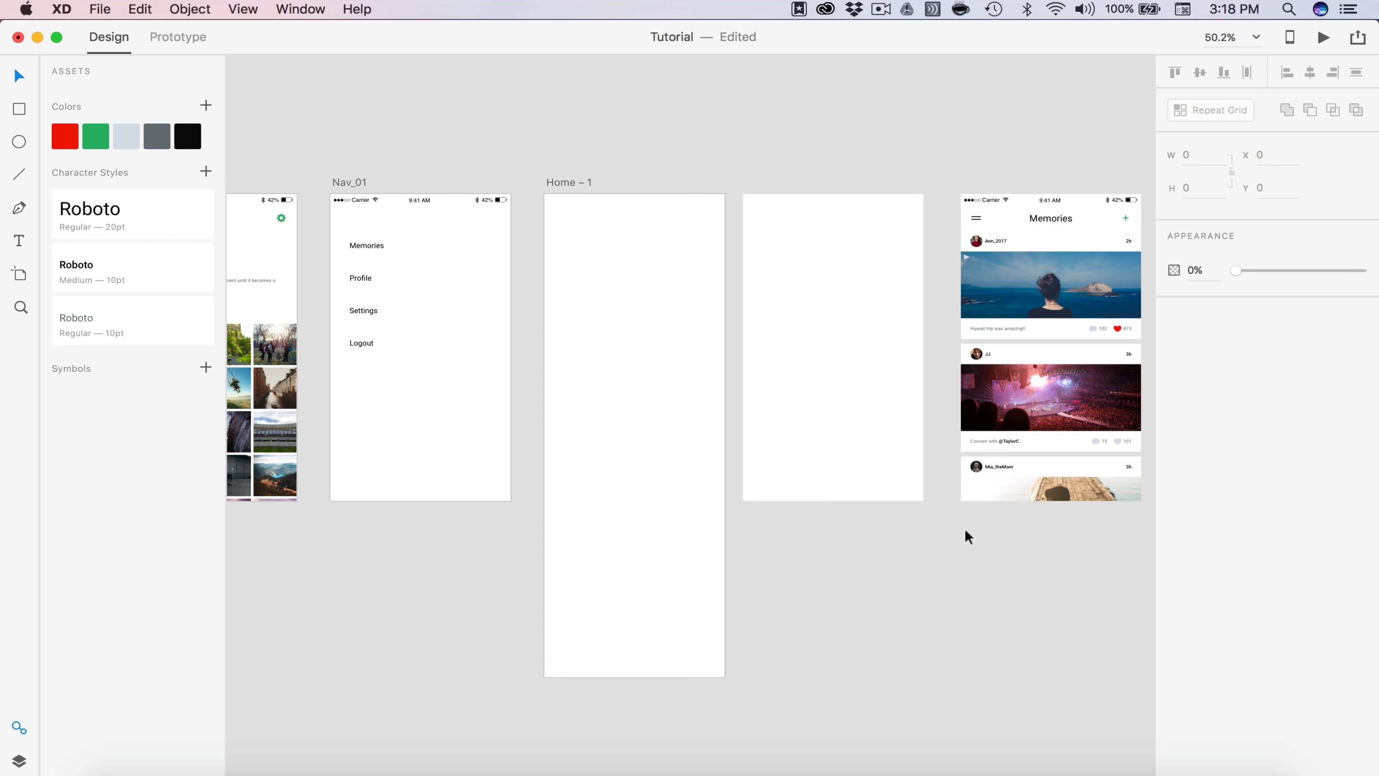
left_click(567, 182)
key("Delete")
scroll(558, 261, "right", 8)
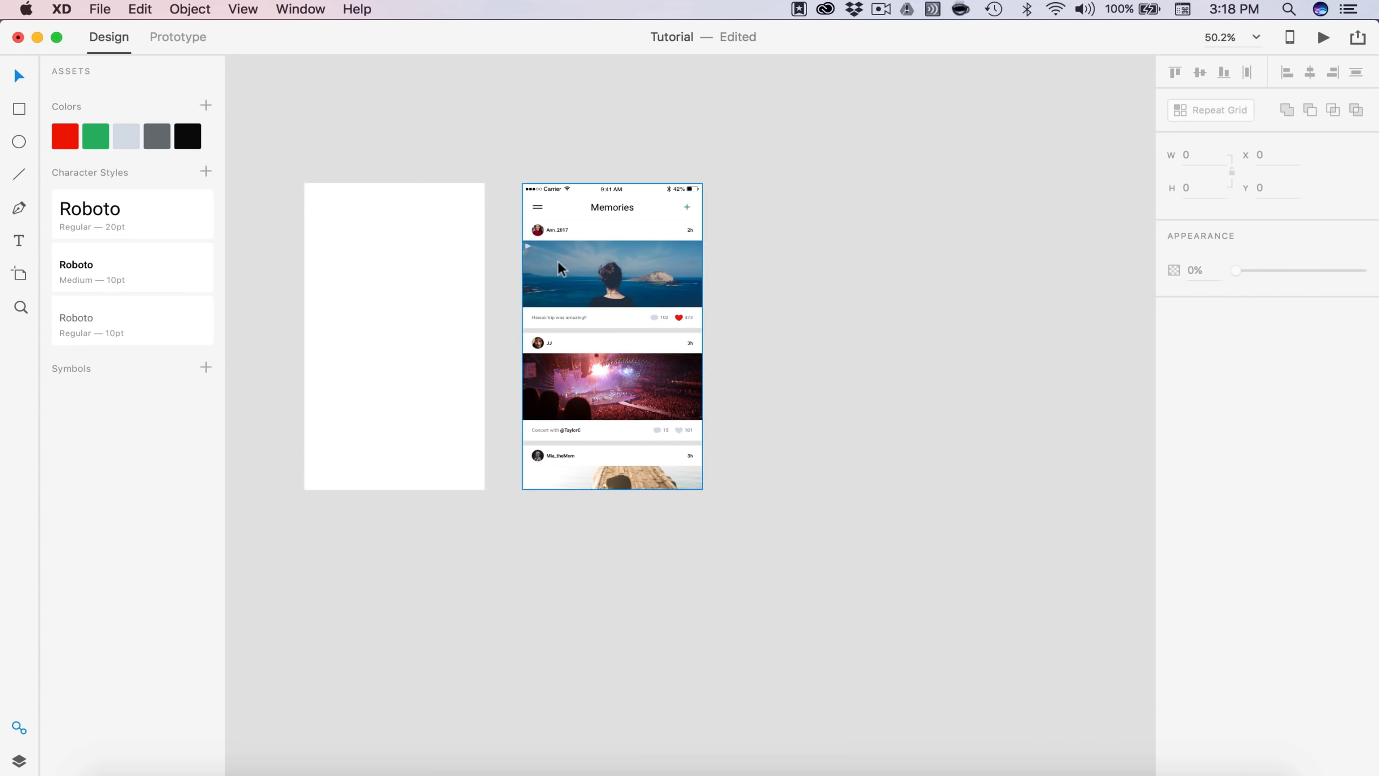
Step: Align the masked feed exactly over the remaining white rectangle and group the two as one home screen preview
left_click_drag(562, 325, 593, 417)
scroll(592, 417, "left", 5)
left_click(709, 407)
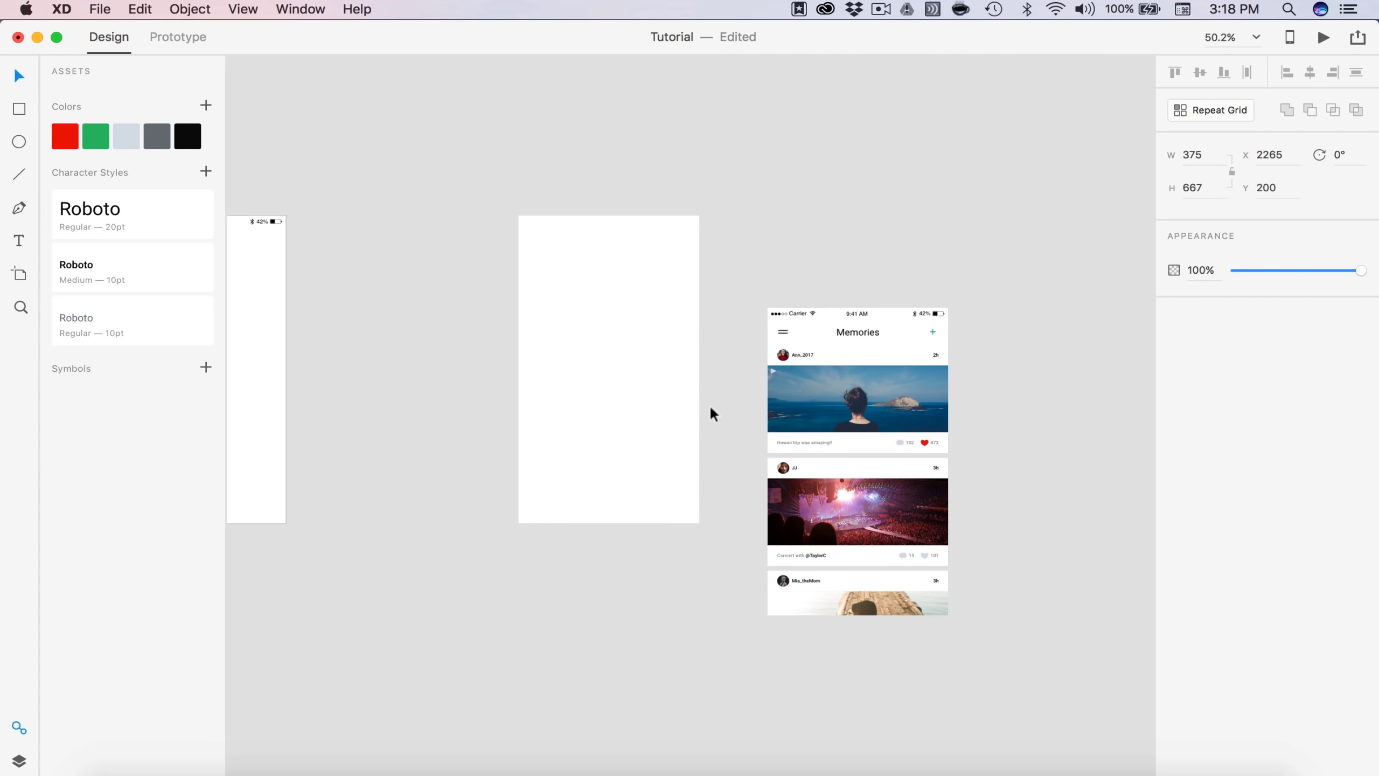
scroll(708, 404, "up", 3)
left_click_drag(871, 382, 841, 321)
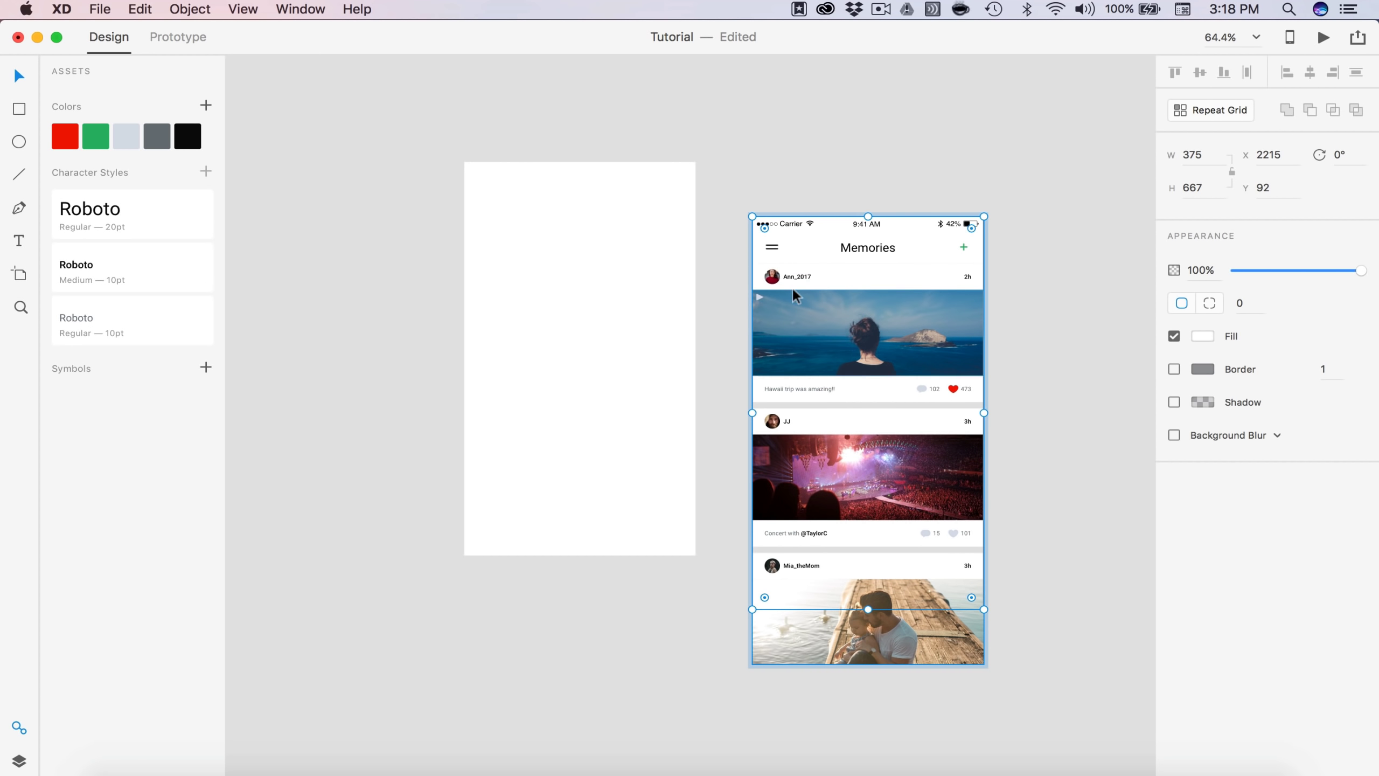
left_click(1059, 342)
left_click_drag(923, 355, 653, 301)
left_click_drag(771, 613, 408, 250)
key("super+g")
left_click(717, 330)
Step: Move the grouped home screen preview onto the Nav_01 artboard so it overlaps the artboard's right edge
scroll(716, 330, "down", 8)
scroll(716, 332, "left", 1)
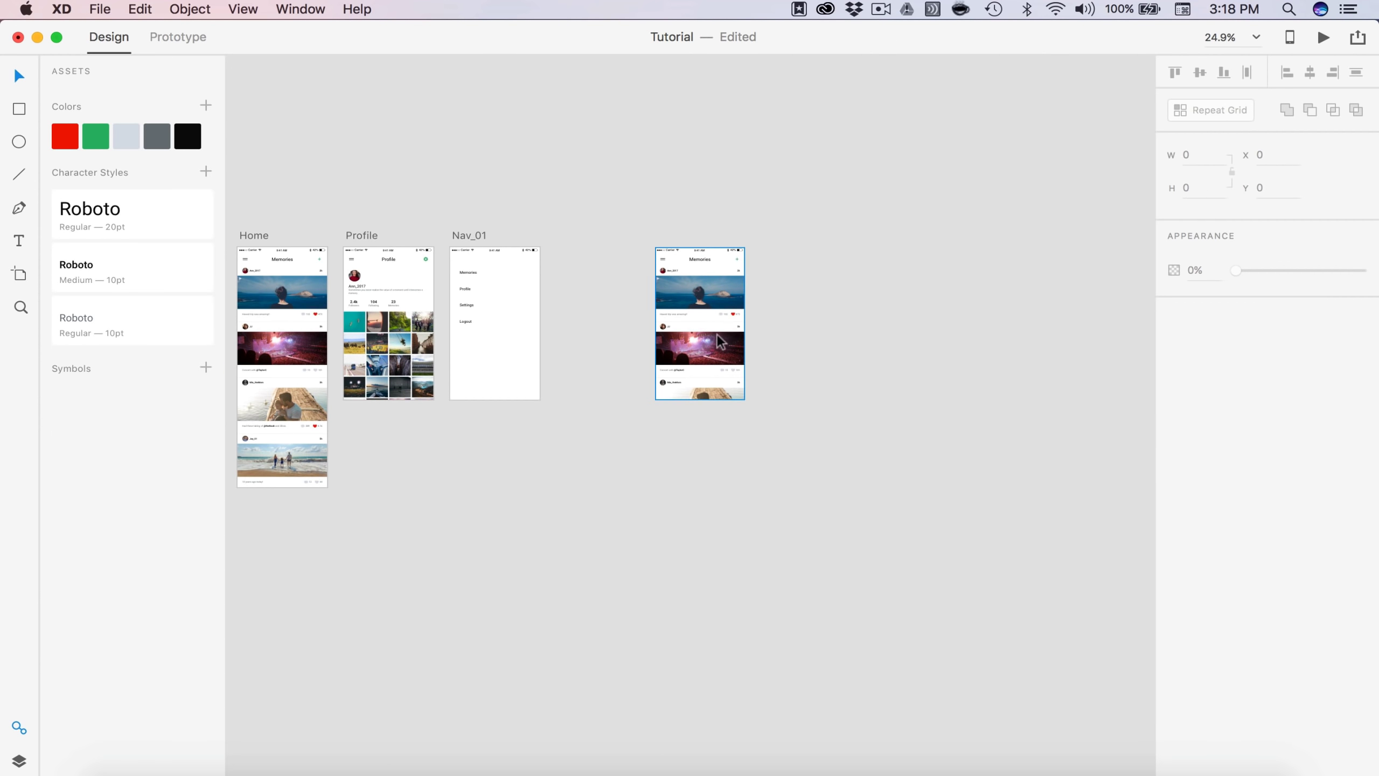
left_click_drag(716, 339, 712, 281)
left_click_drag(589, 335, 575, 328)
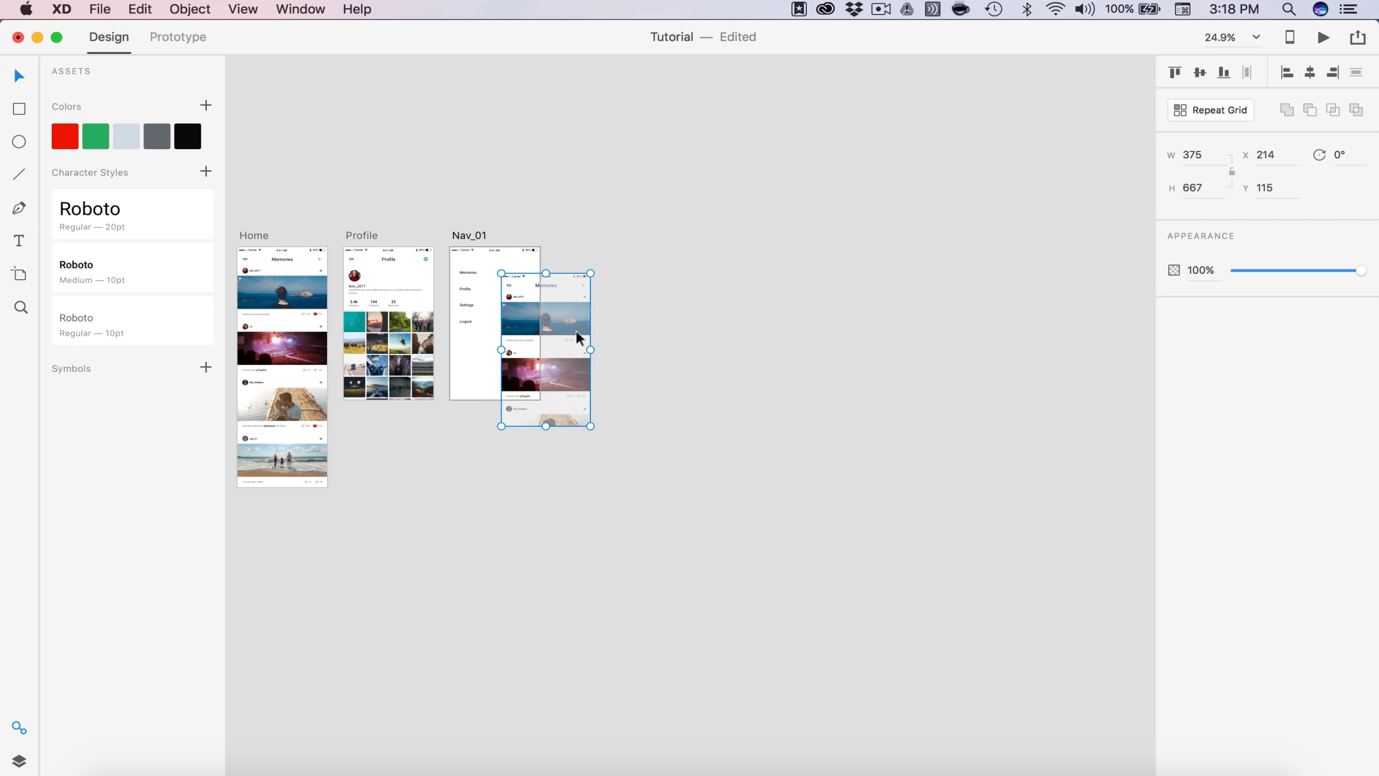
Step: Position the home screen preview at X 202, Y 100 on the Nav_01 artboard, beside the menu labels
scroll(575, 329, "up", 10)
scroll(576, 329, "left", 3)
scroll(576, 328, "up", 3)
scroll(575, 328, "up", 3)
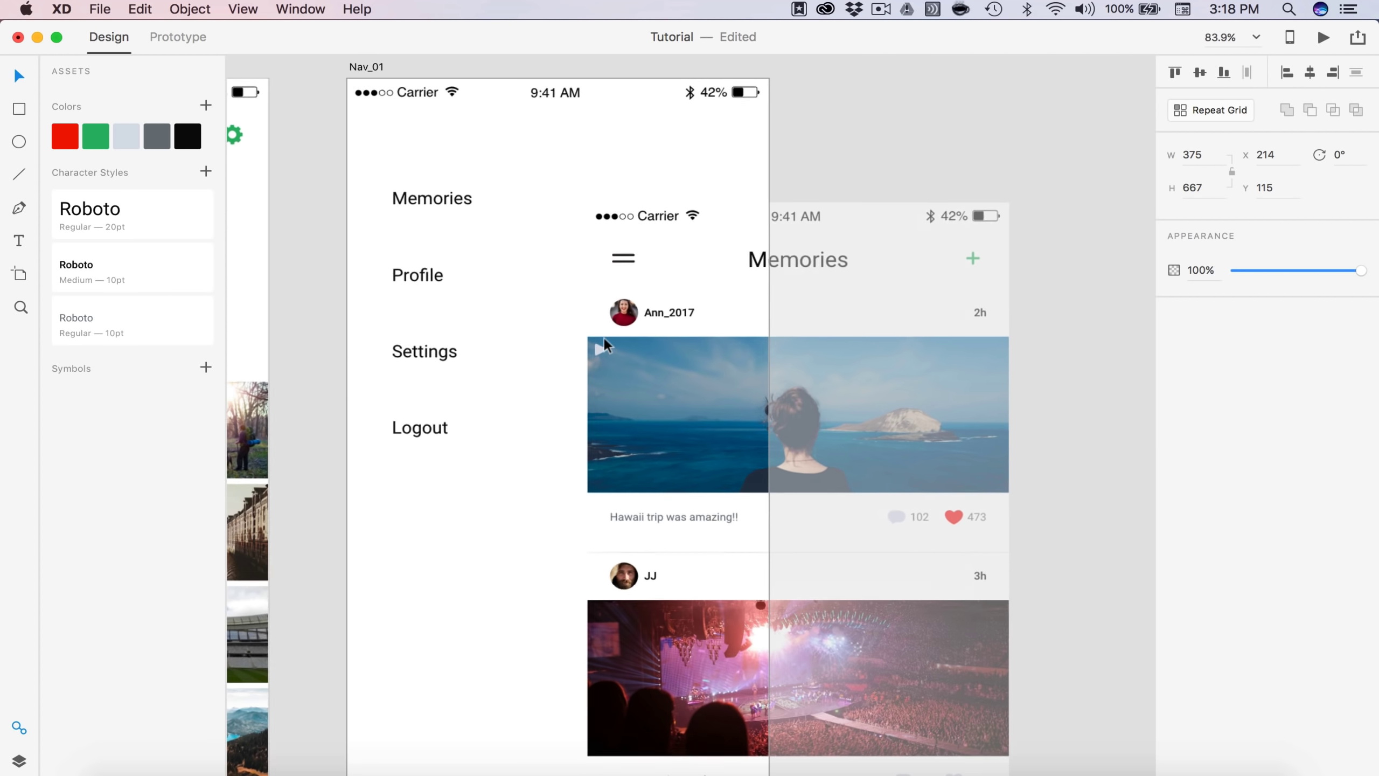
left_click_drag(659, 377, 616, 360)
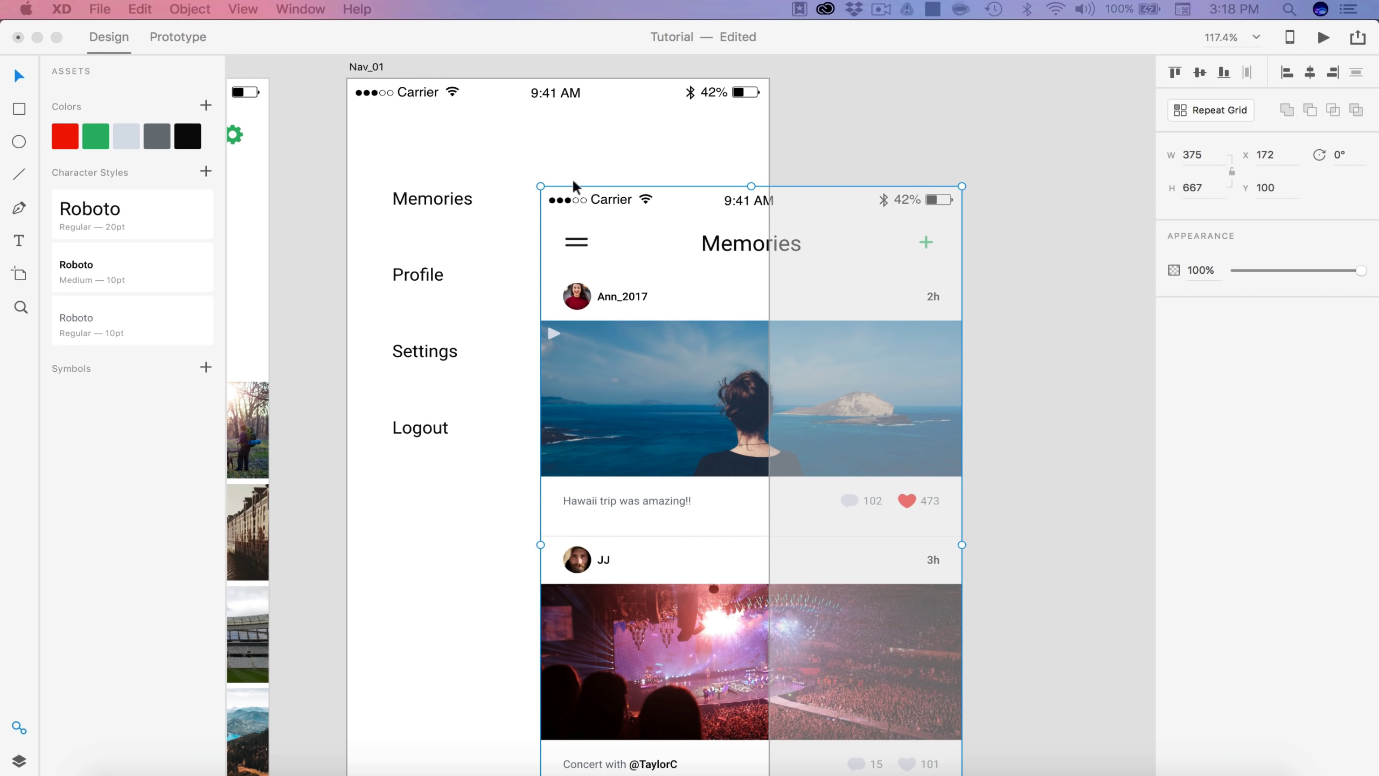
left_click(702, 296)
key("shift+Right")
key("shift+Right")
key("shift+Right")
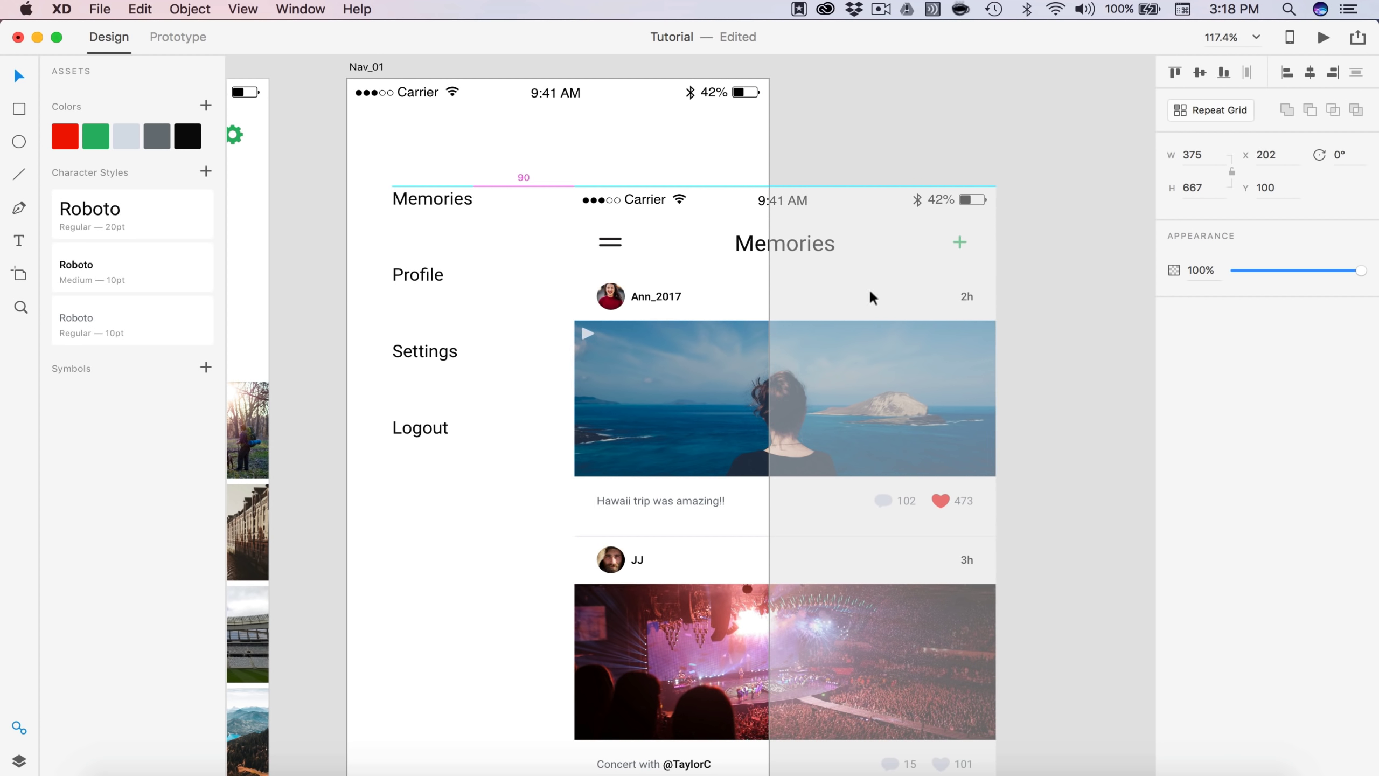
left_click(1088, 328)
scroll(1088, 327, "down", 5)
scroll(1088, 326, "up", 6)
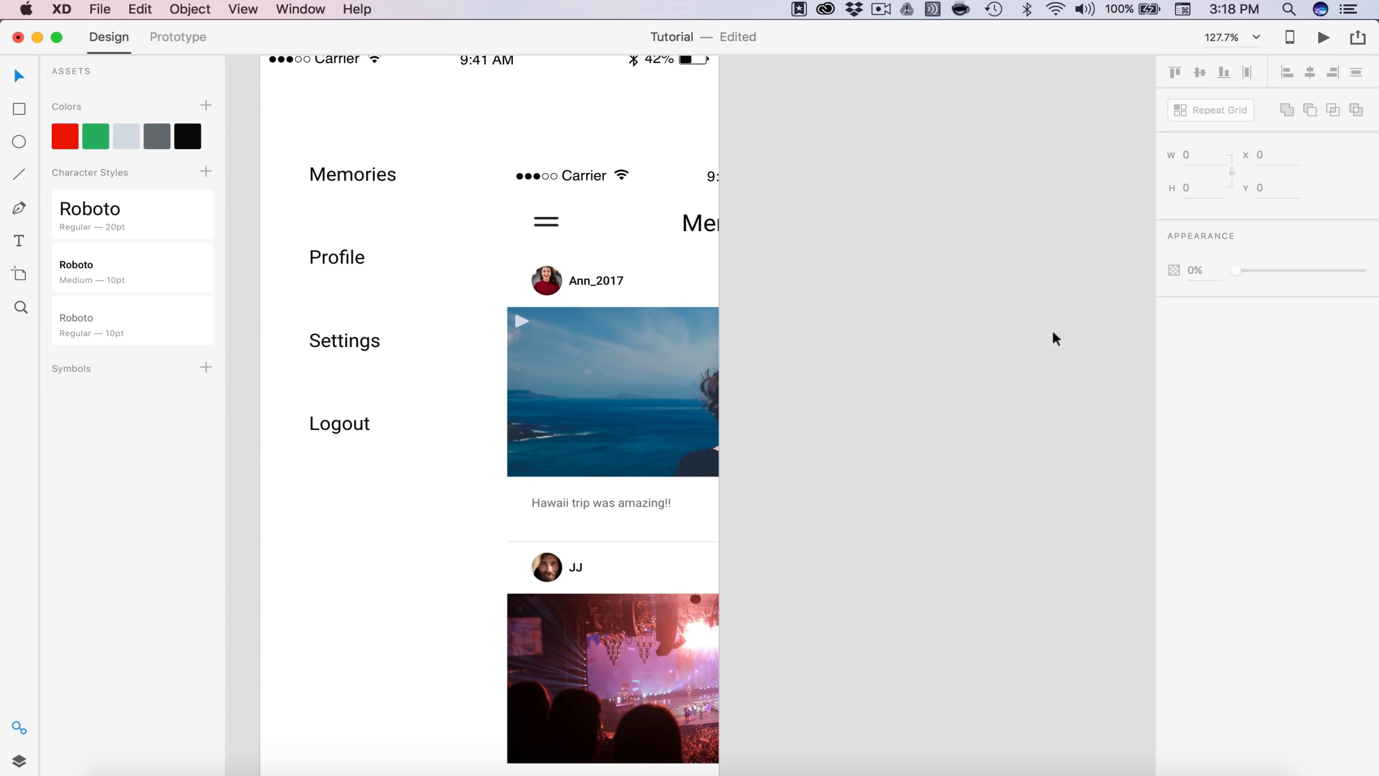
Step: Add a shadow with Y offset 0 and blur 20 to the white rectangle behind the home screen preview
left_click(561, 532)
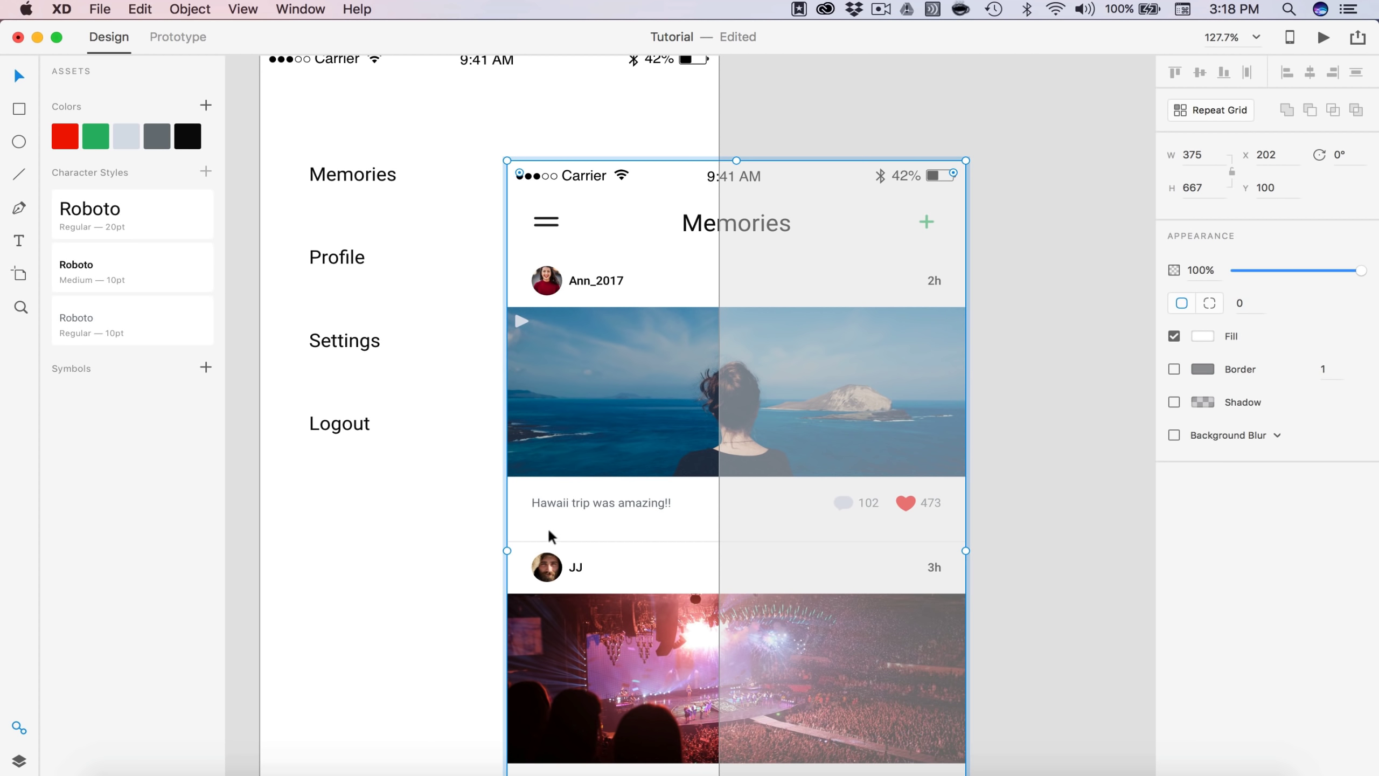
left_click(1173, 403)
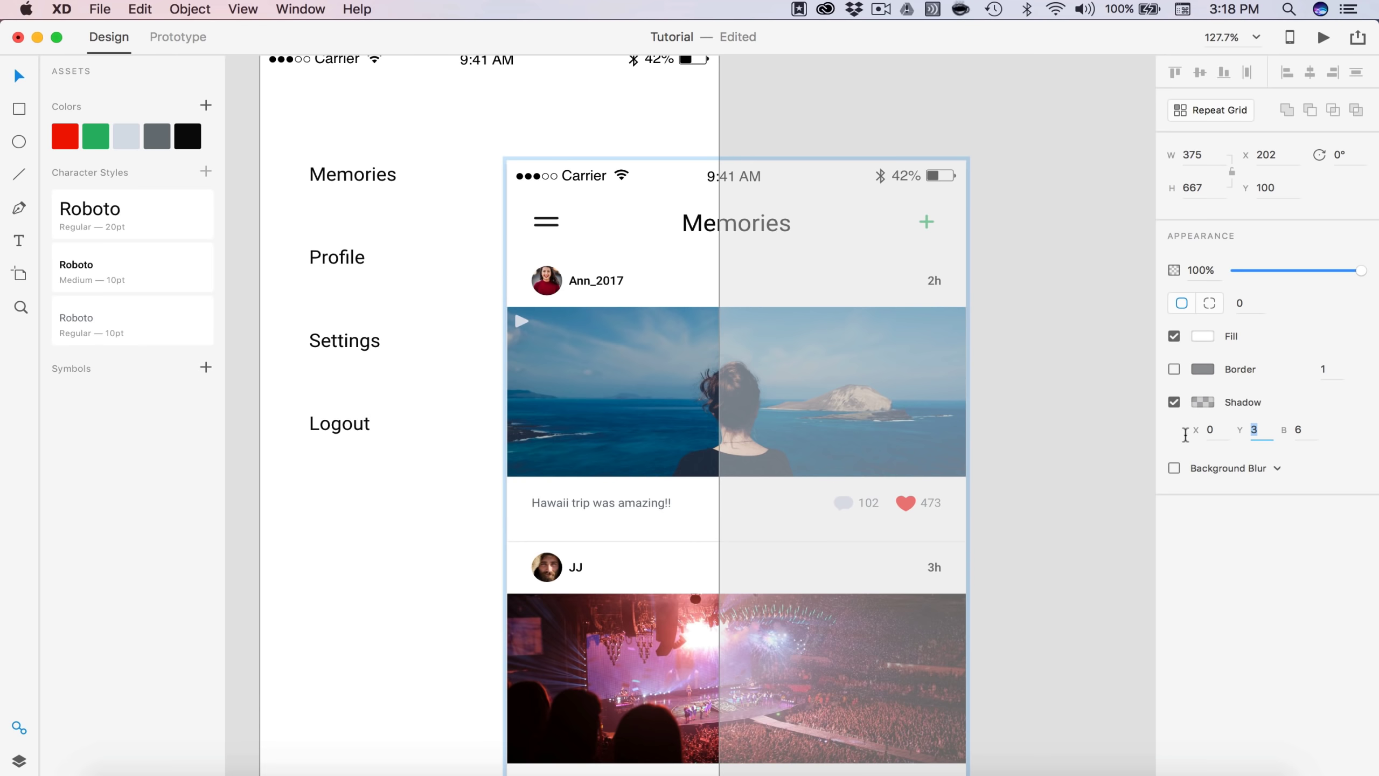
type("0")
key("Tab")
type("20")
key("Return")
left_click(827, 82)
scroll(827, 82, "down", 2)
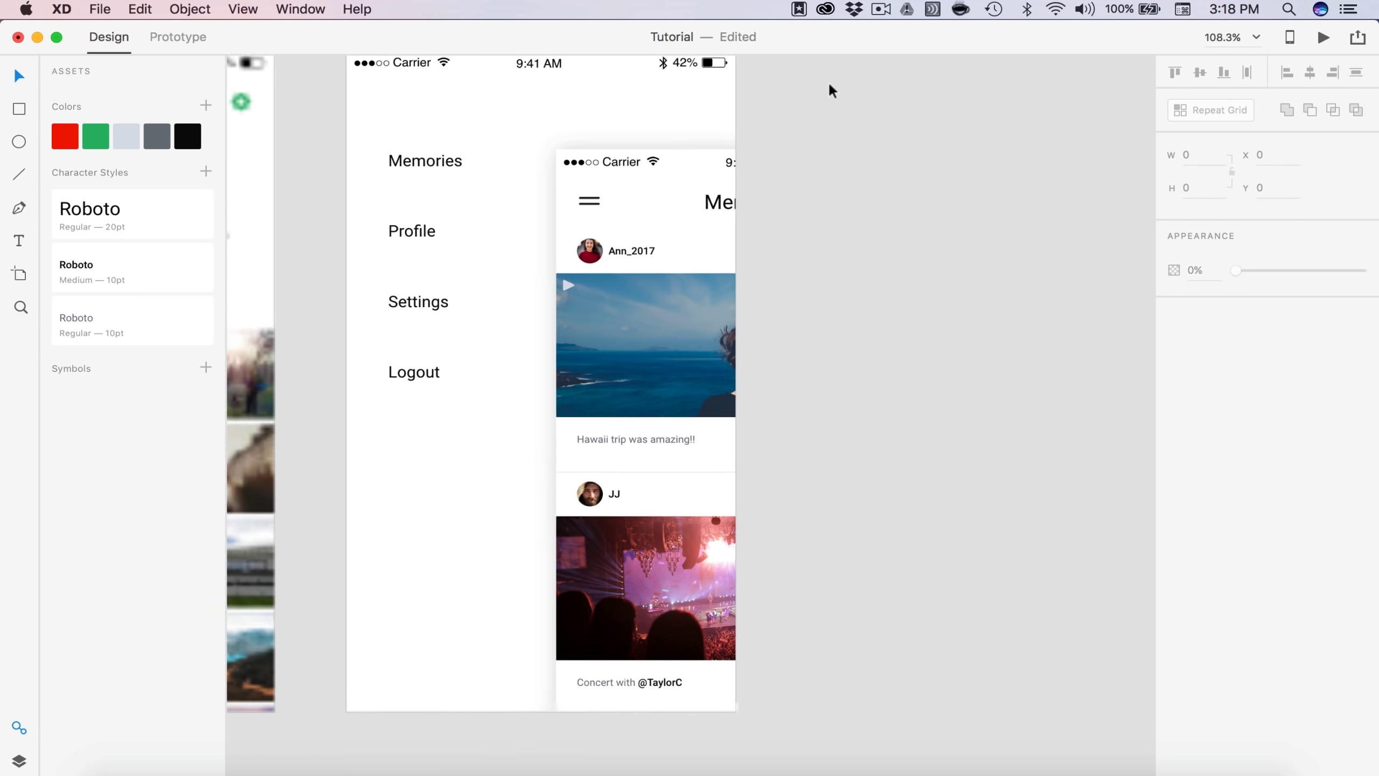
Step: Try to move the Memories title inside the home screen preview leftward, and undo the move
scroll(828, 82, "left", 1)
scroll(827, 81, "up", 1)
scroll(687, 199, "up", 5)
left_click(592, 294)
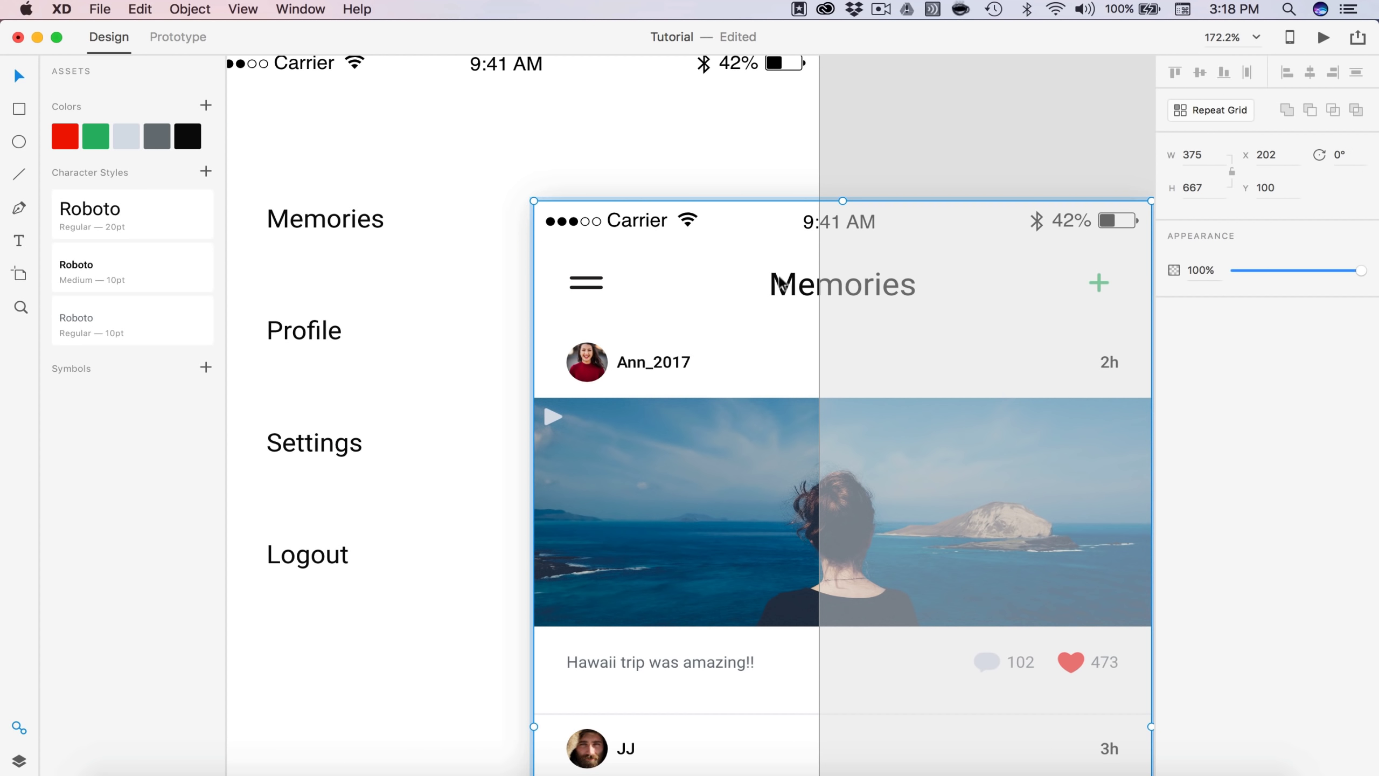
left_click_drag(806, 288, 690, 288)
key("super+z")
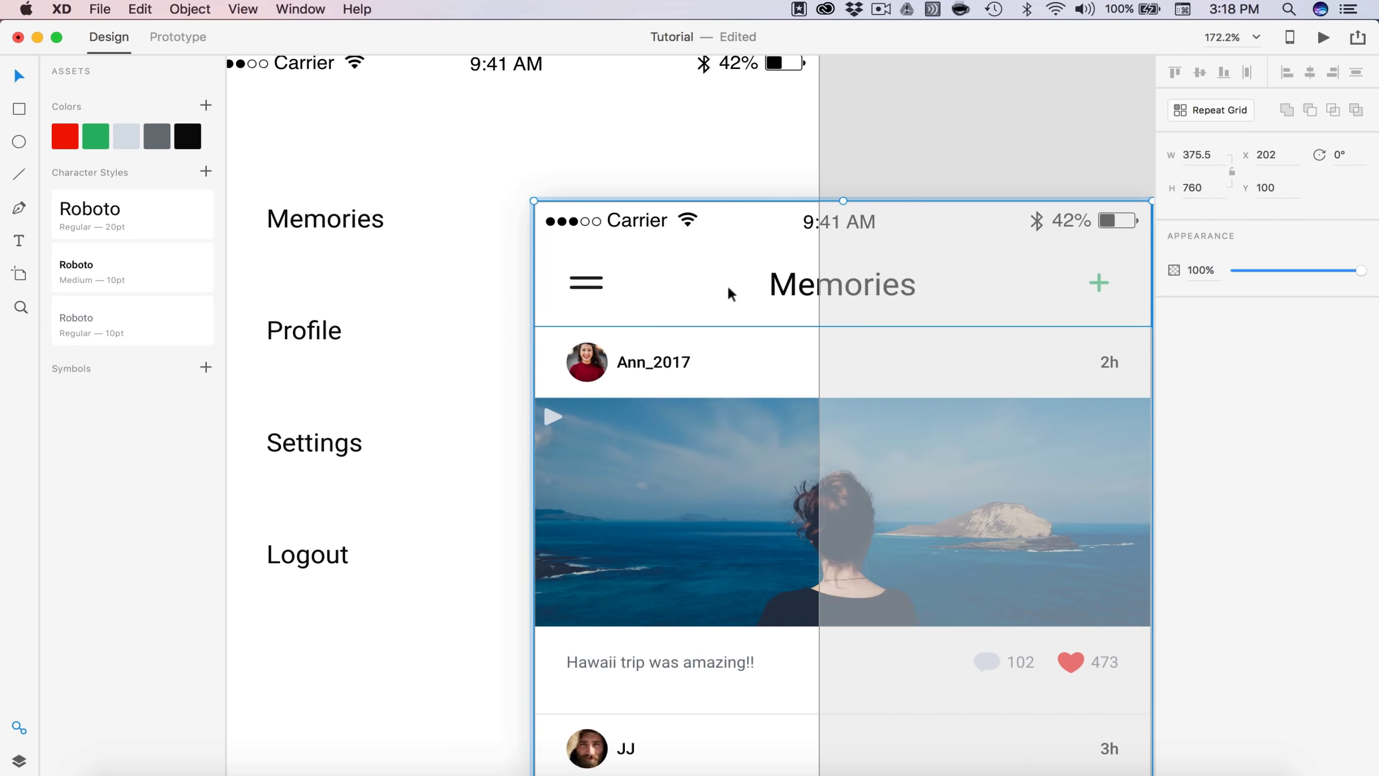
Step: Left-align the preview's Memories title with the avatar below it and delete the menu icon from the preview
double_click(808, 292)
left_click_drag(764, 296, 565, 297)
left_click(586, 294)
key("Delete")
Step: Delete the status bar from the home screen preview on the Nav_01 artboard
left_click(641, 219)
key("Delete")
left_click(1008, 179)
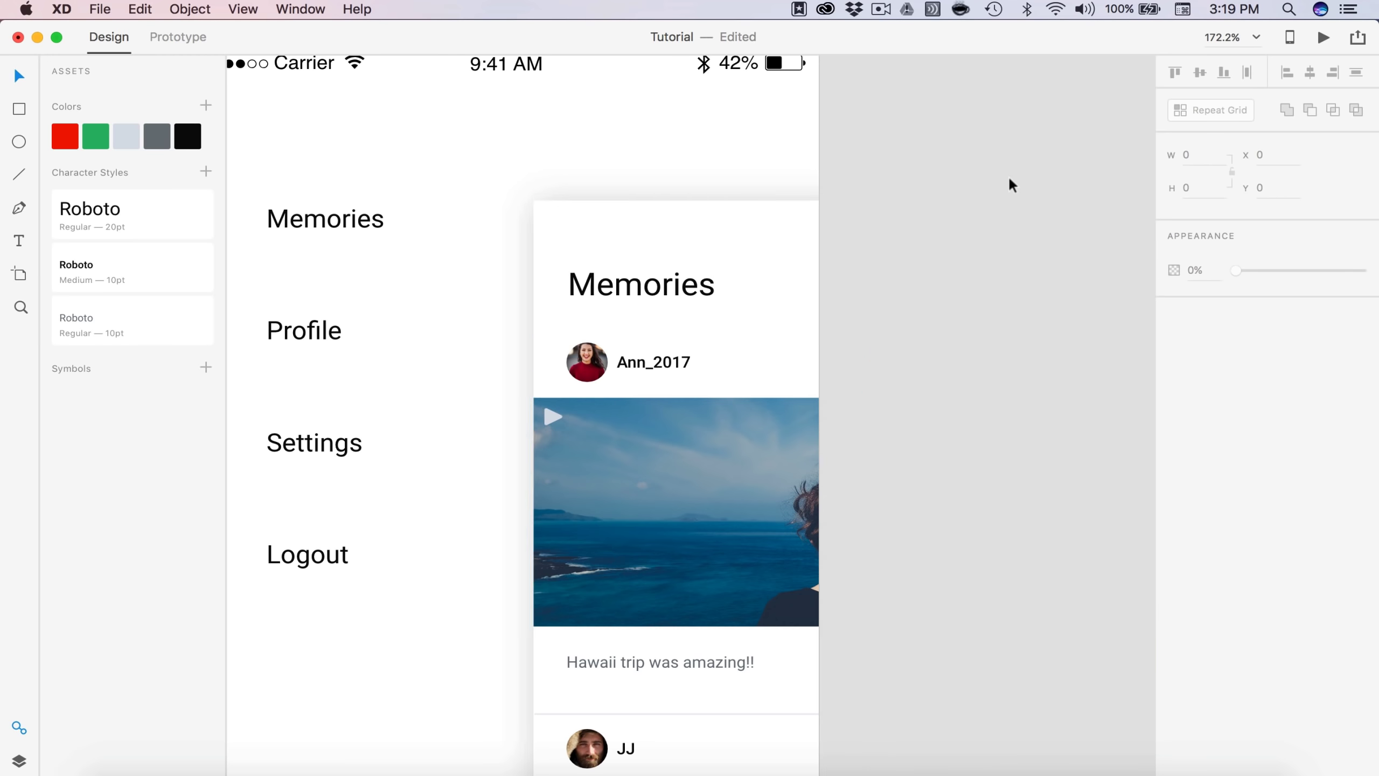
scroll(1009, 178, "down", 5)
scroll(1008, 178, "right", 3)
key("super+0")
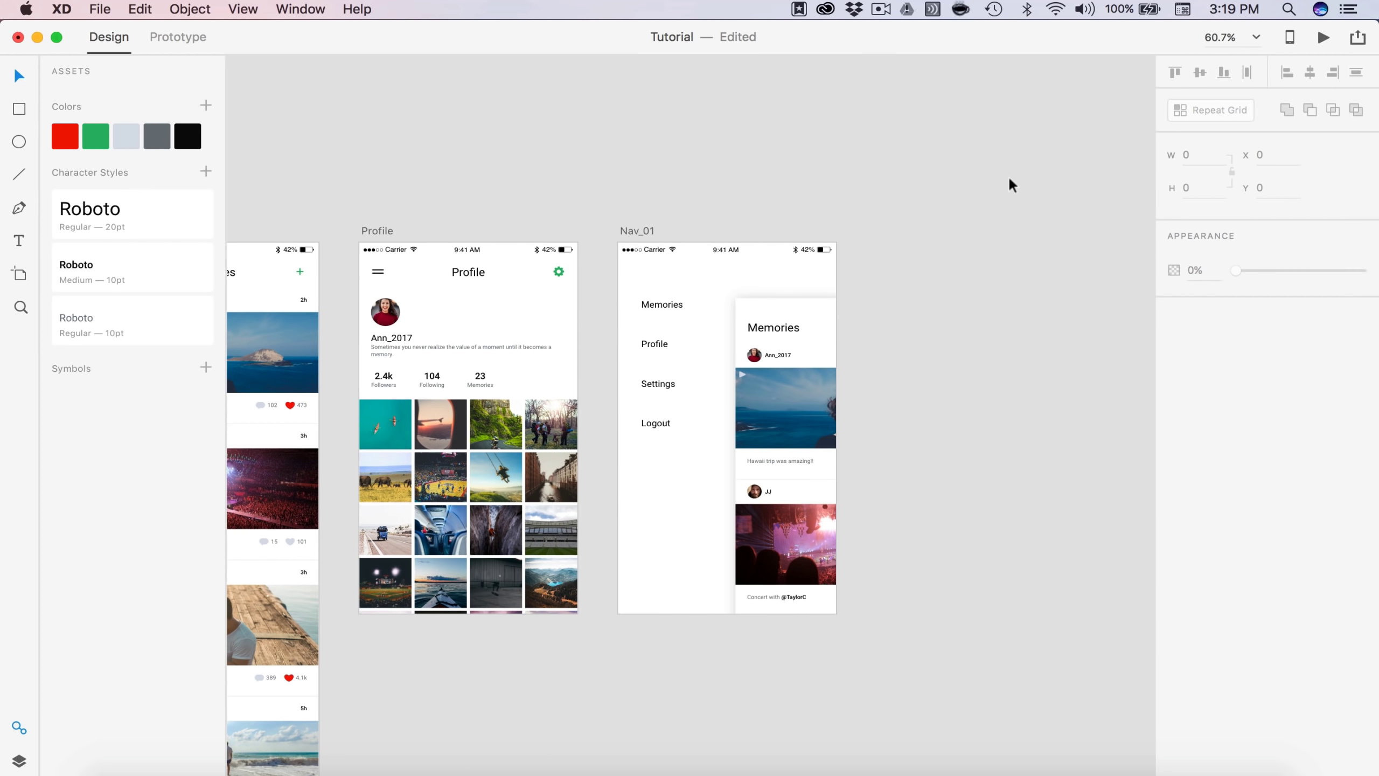
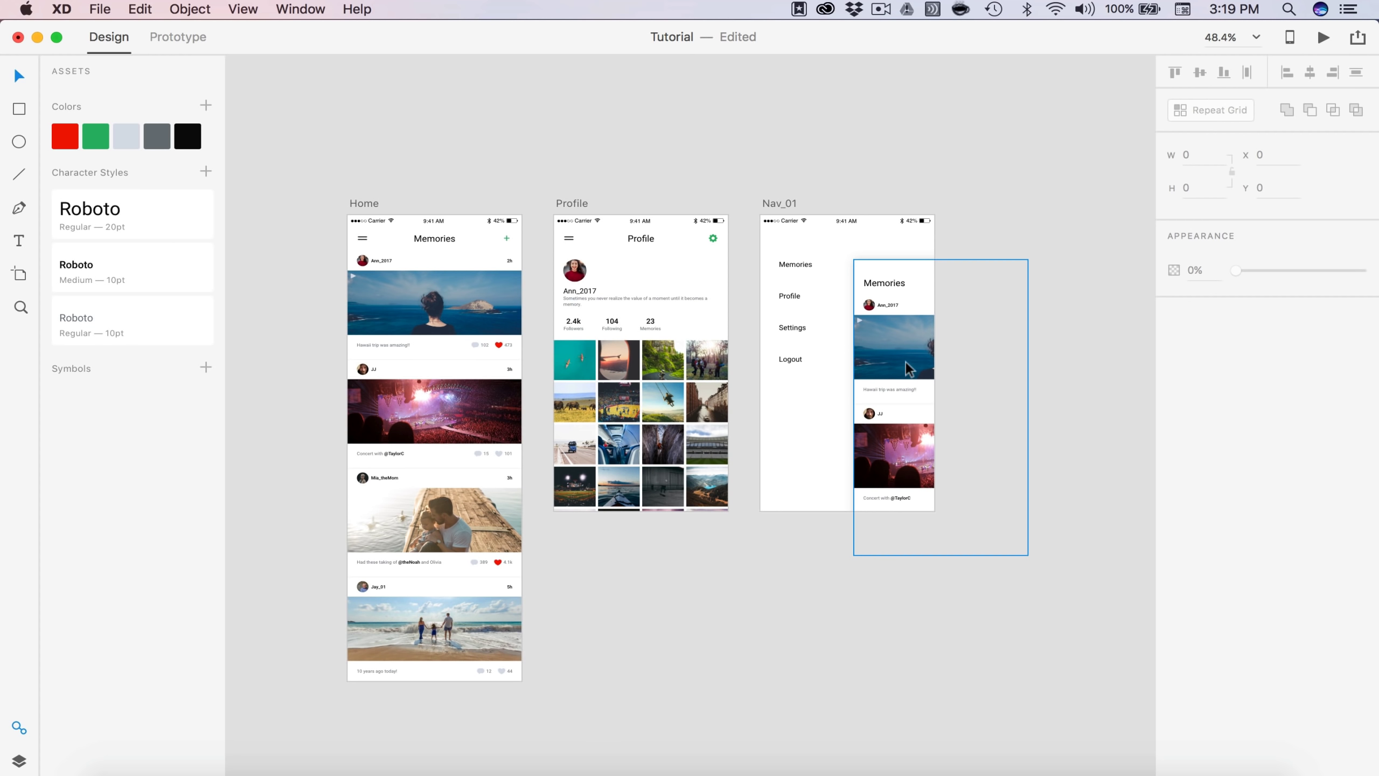
Step: Duplicate the Nav_01 artboard and rename the copy Nav_02
scroll(909, 368, "up", 5)
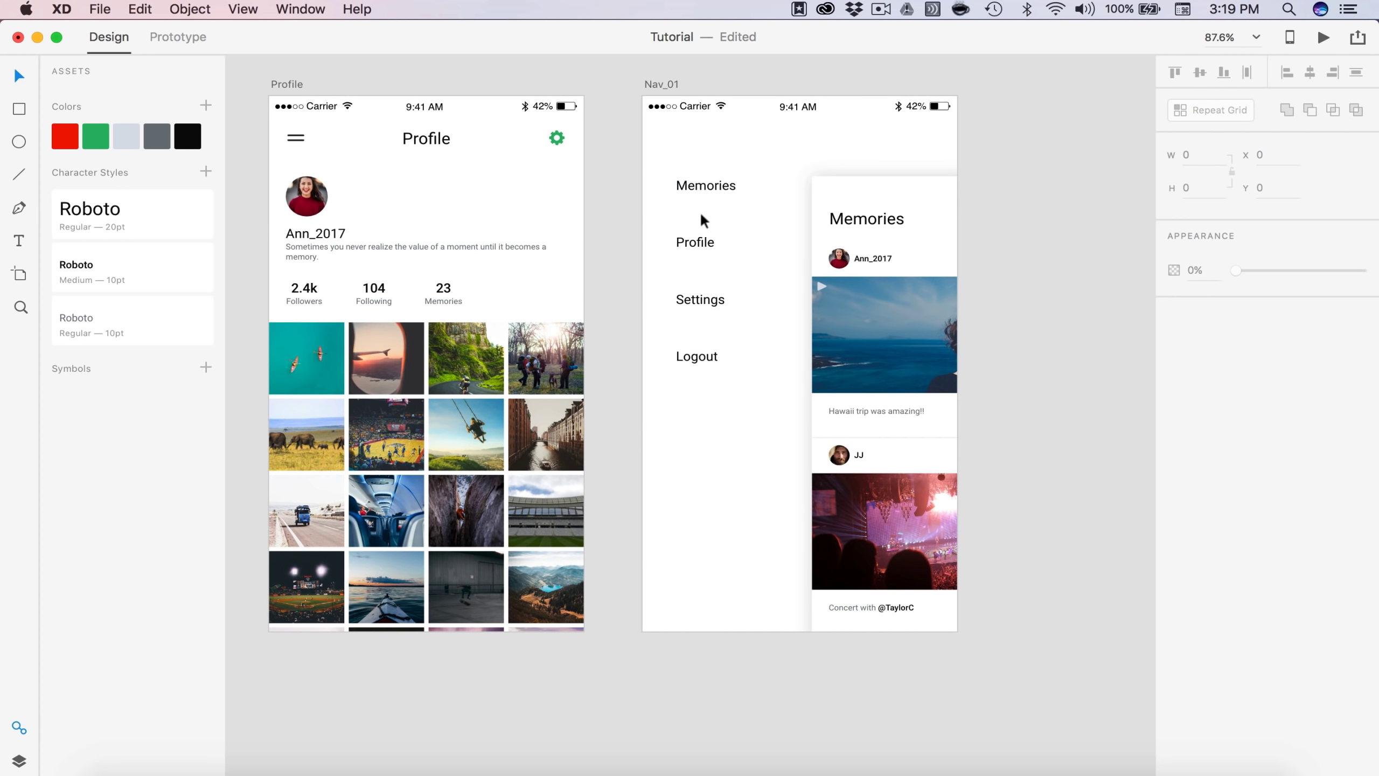
scroll(991, 242, "down", 3)
scroll(972, 237, "right", 3)
scroll(922, 234, "right", 3)
scroll(923, 234, "up", 2)
left_click(491, 183)
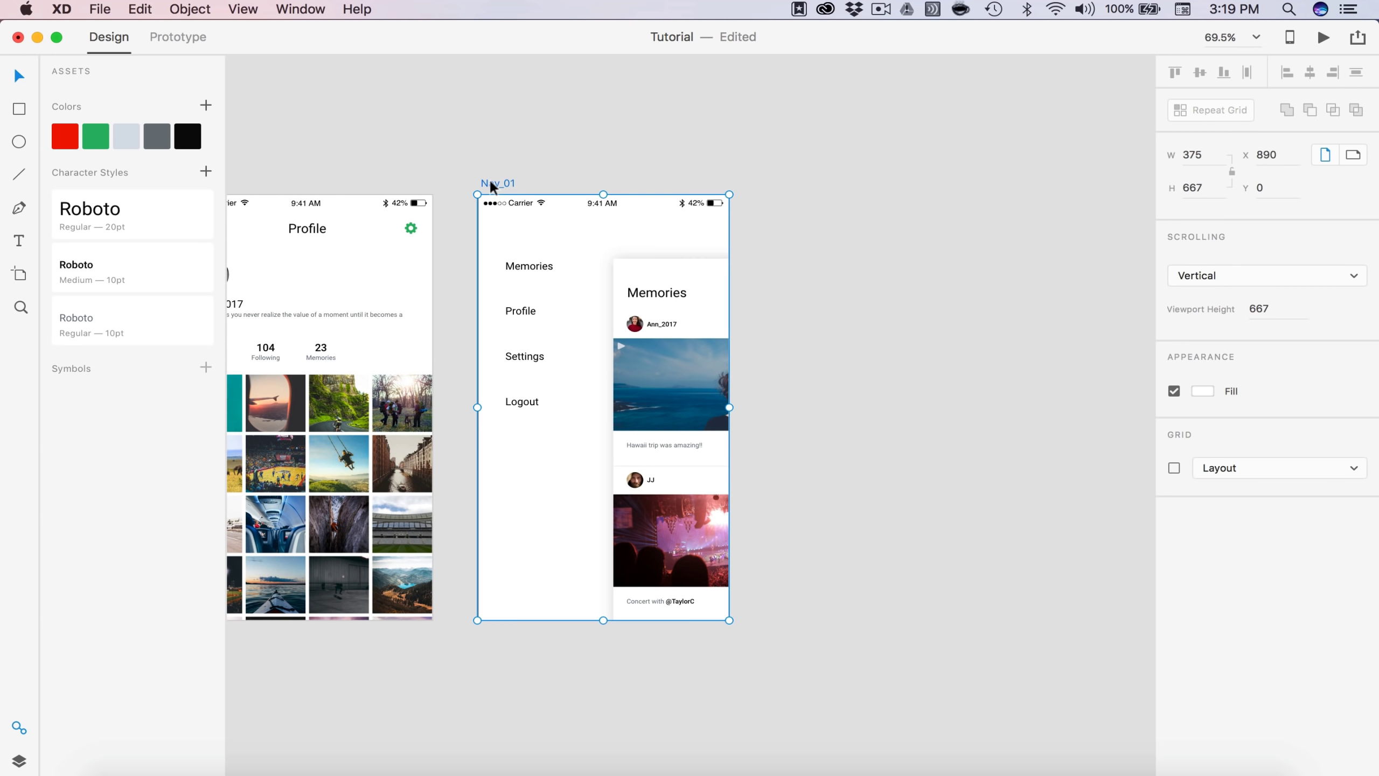
key("super+d")
scroll(715, 248, "right", 3)
scroll(715, 247, "down", 1)
double_click(729, 149)
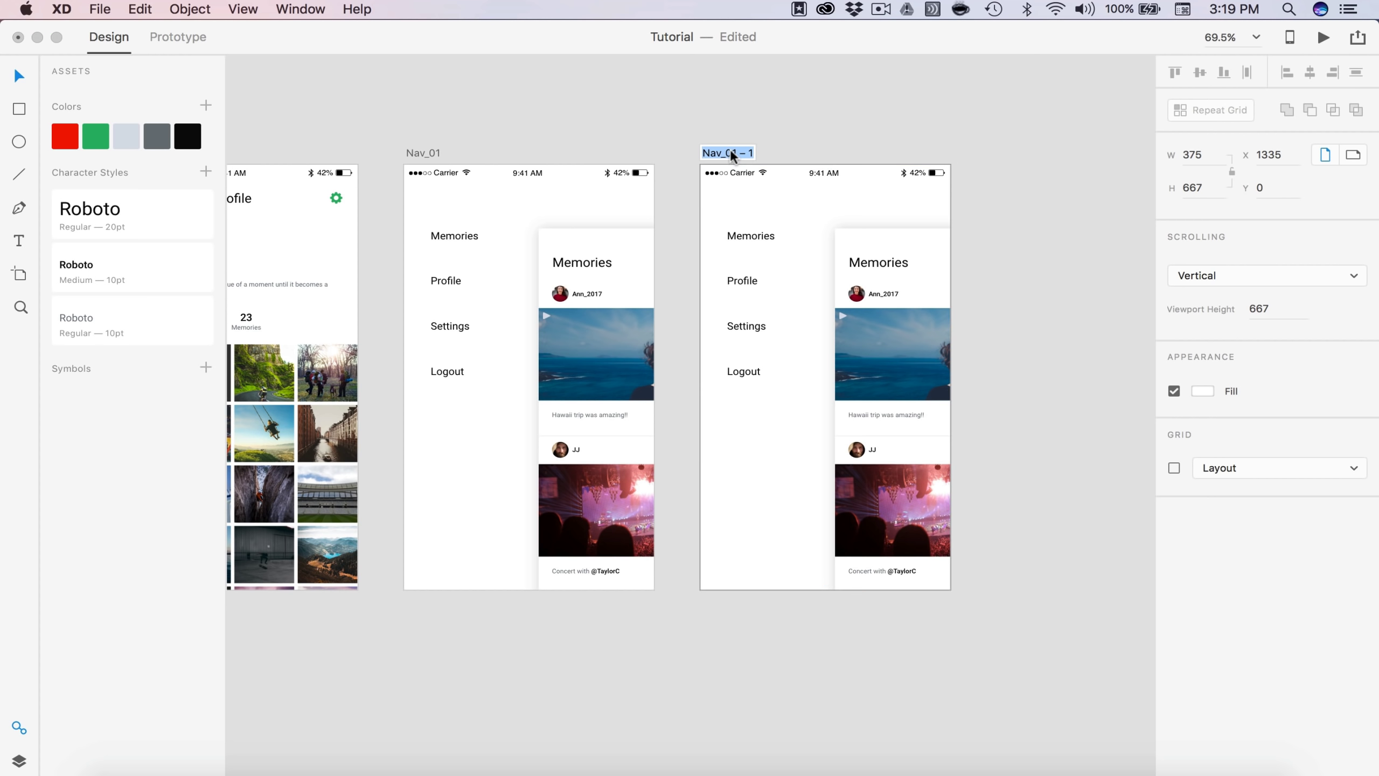
key("BackSpace")
key("BackSpace")
key("BackSpace")
key("BackSpace")
key("Return")
Step: Duplicate the Profile artboard and move the copy into the empty space well past Nav_02
scroll(825, 126, "down", 4)
left_click(873, 327)
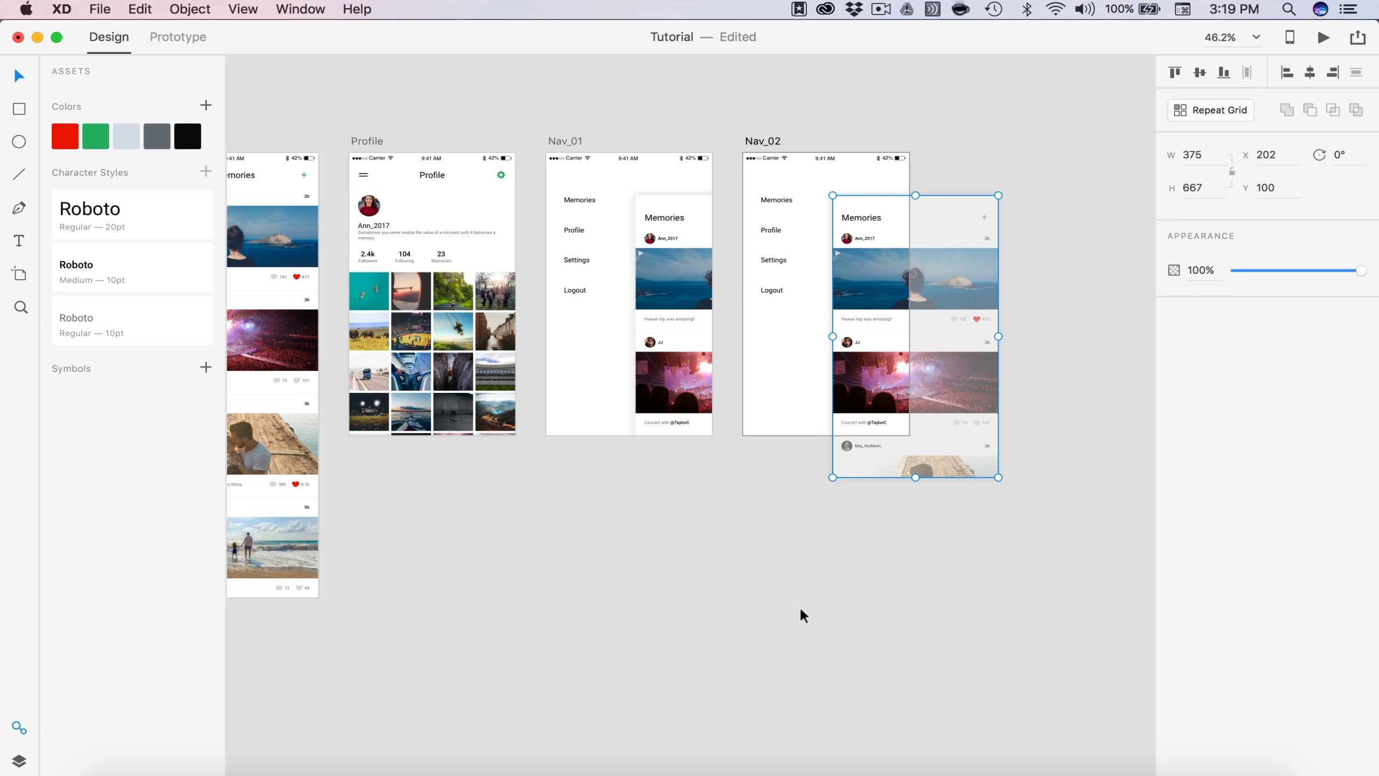
left_click(801, 608)
scroll(784, 631, "right", 2)
scroll(543, 483, "left", 5)
scroll(543, 483, "down", 1)
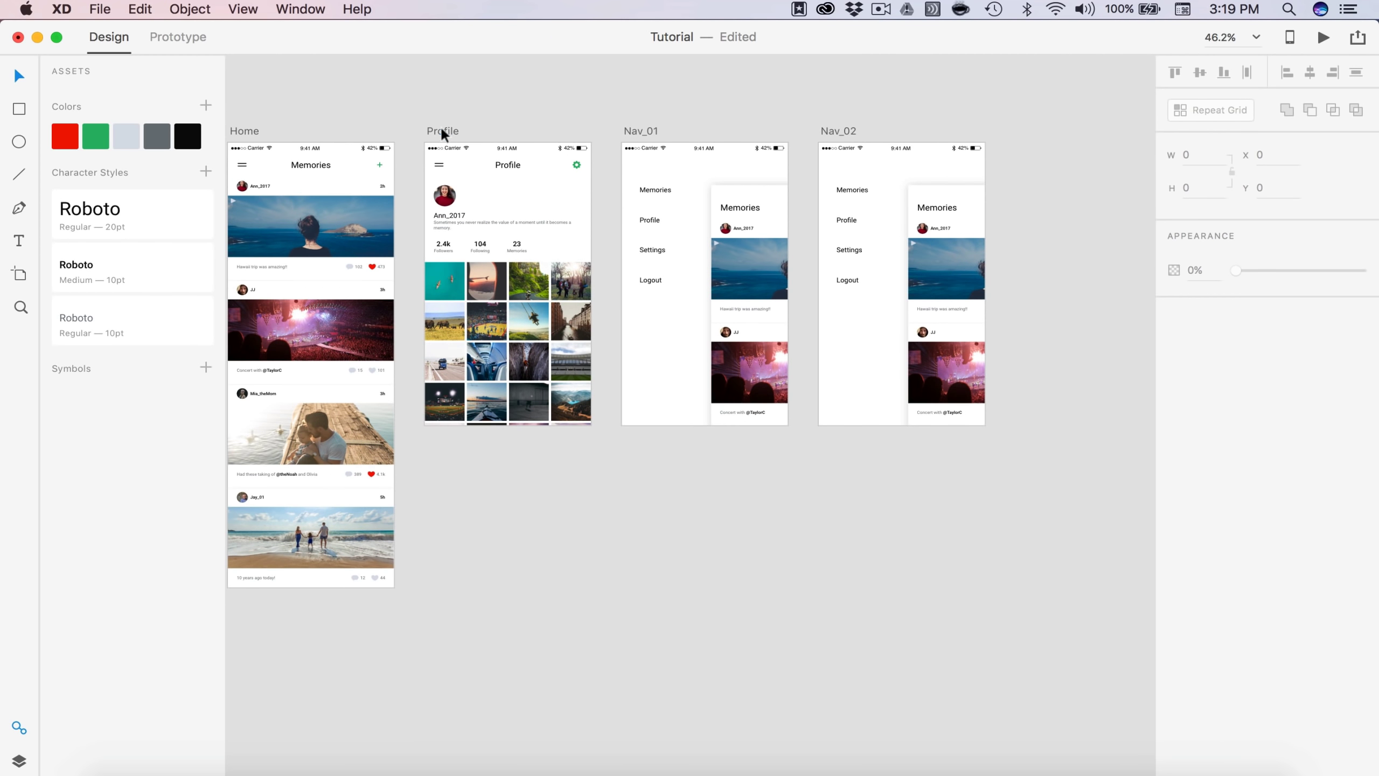
left_click(442, 131)
key("super+d")
left_click_drag(292, 220, 688, 219)
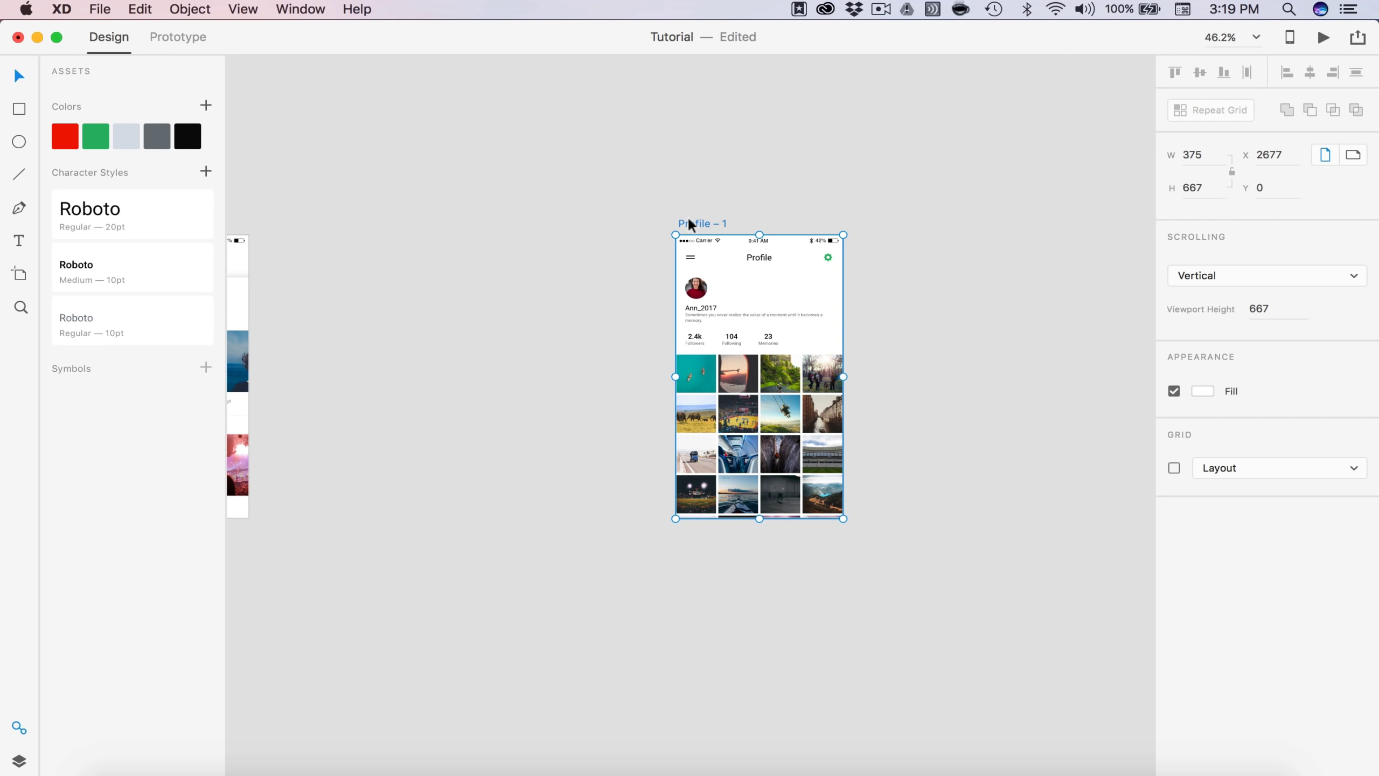
left_click(409, 493)
Step: Draw a borderless white 375 × 667 rectangle matching the Profile copy and place it beside that artboard
scroll(409, 494, "right", 5)
scroll(440, 494, "up", 5)
scroll(370, 482, "up", 3)
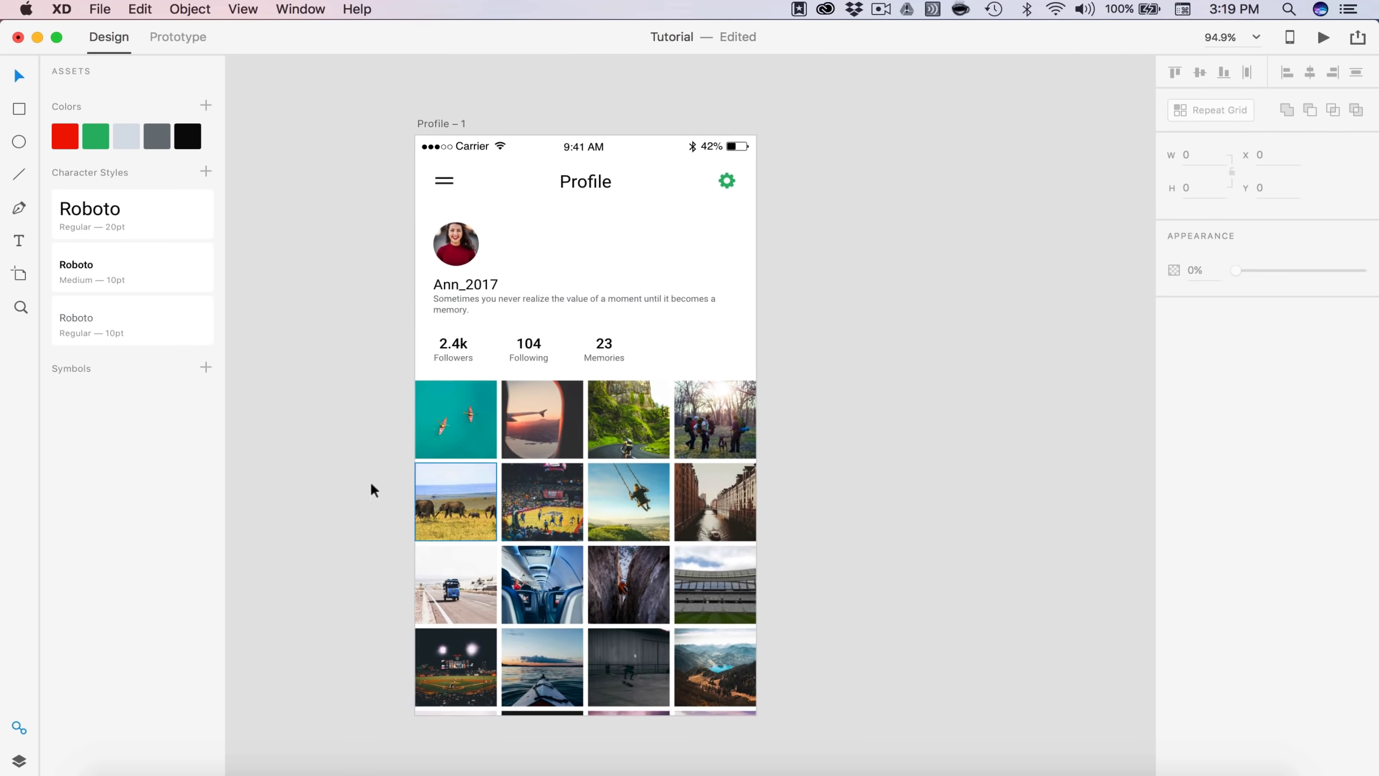
left_click(19, 110)
mouse_move(415, 136)
left_mouse_down()
mouse_move(461, 155)
mouse_move(755, 715)
left_mouse_up()
left_click(1174, 369)
left_click_drag(545, 392, 945, 388)
scroll(946, 388, "down", 5)
scroll(946, 388, "right", 5)
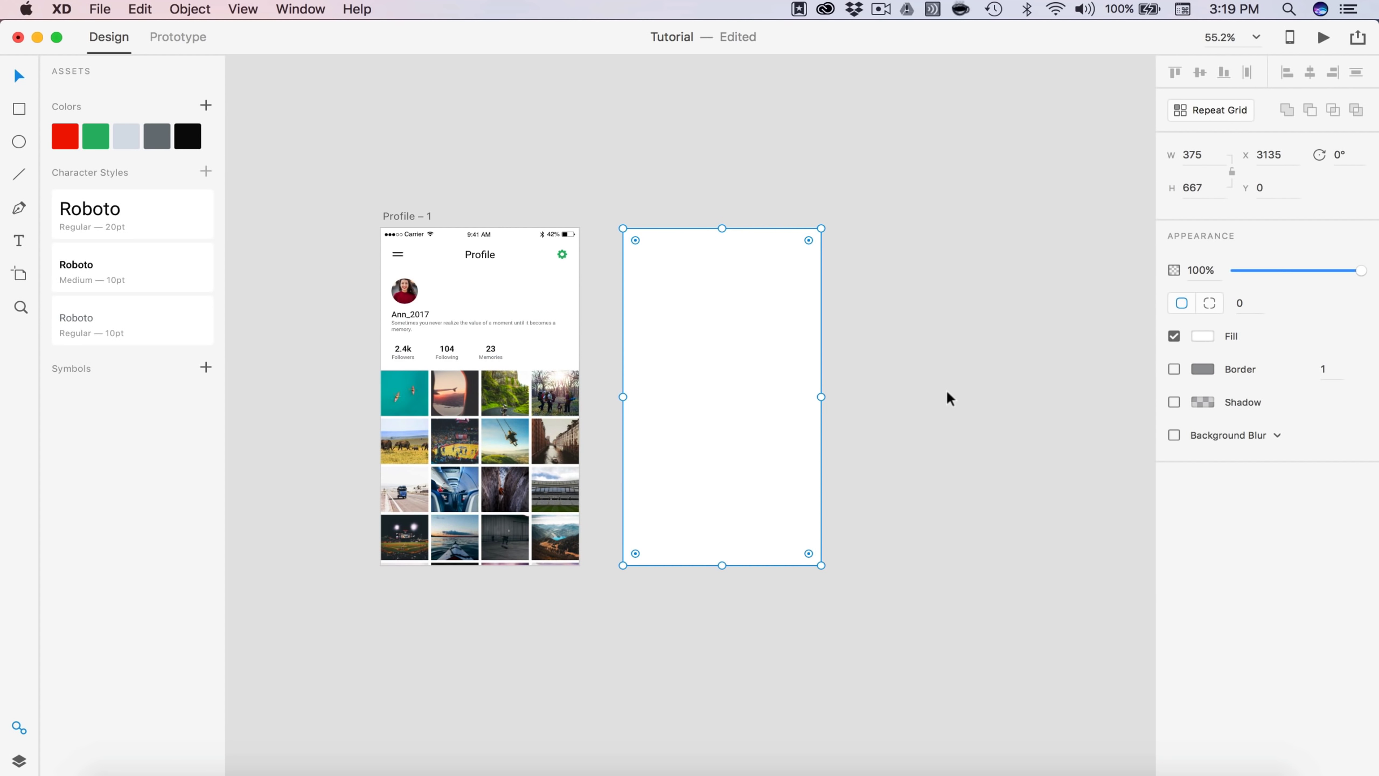
Step: Move the Profile copy's grouped contents onto the pasteboard and delete the emptied Profile – 1 artboard
left_click_drag(594, 607, 366, 215)
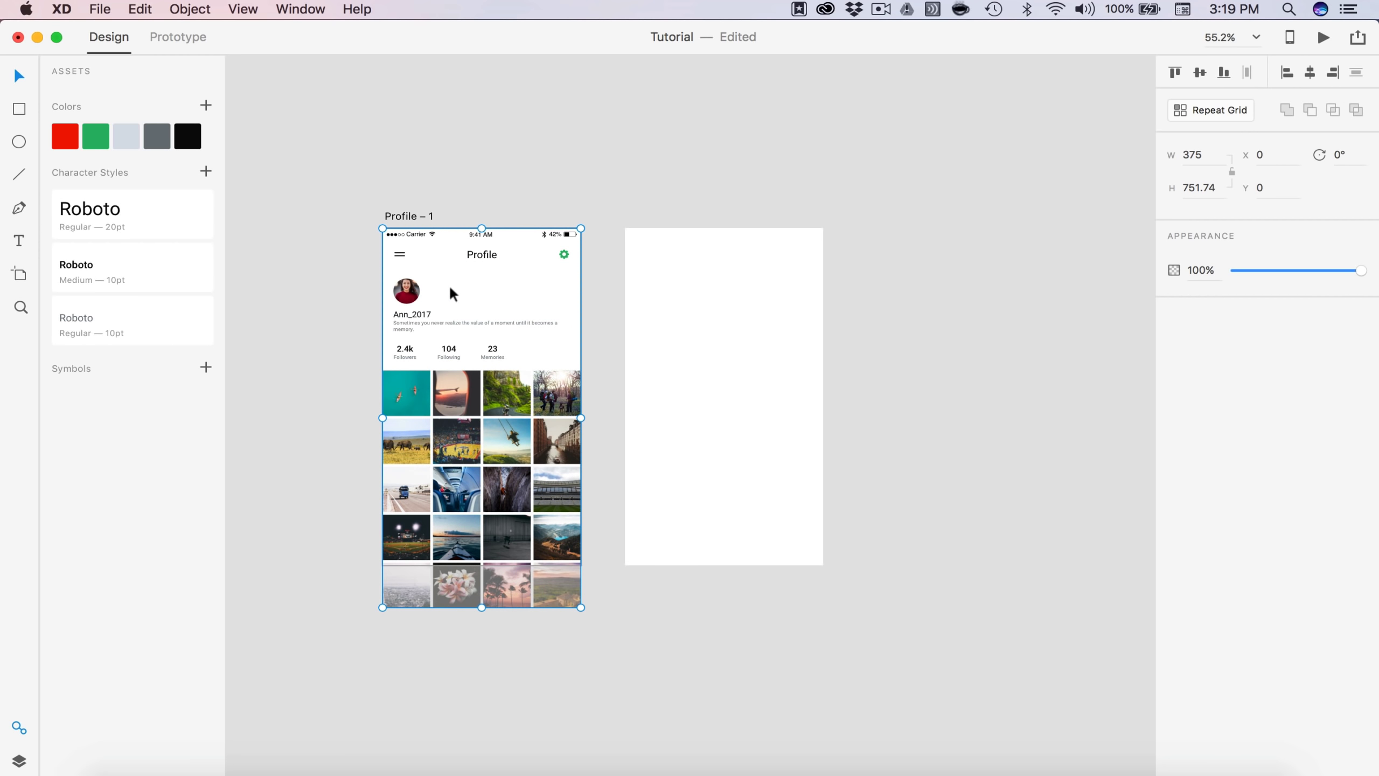
left_click_drag(454, 293, 923, 296)
left_click_drag(433, 295, 894, 297)
left_click(386, 213)
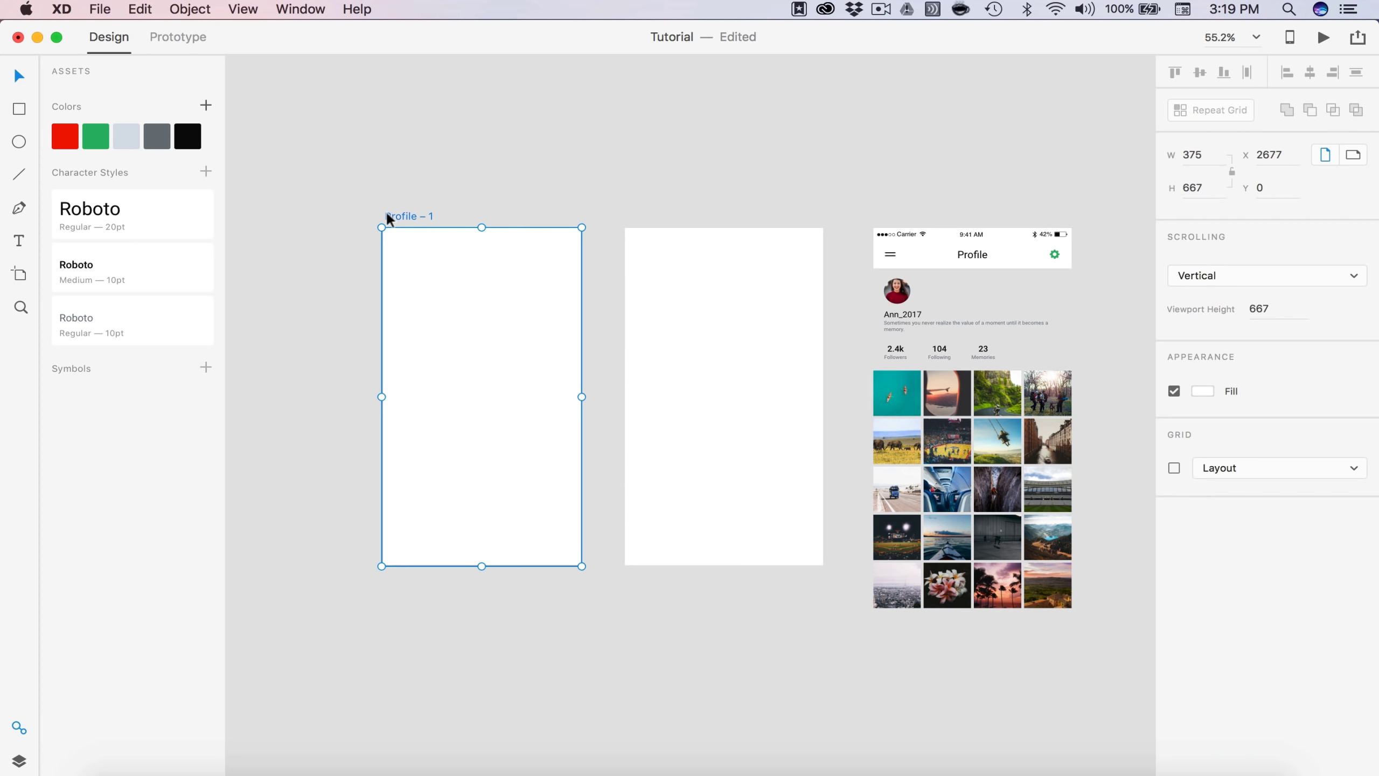
key("Delete")
left_click_drag(952, 406, 406, 415)
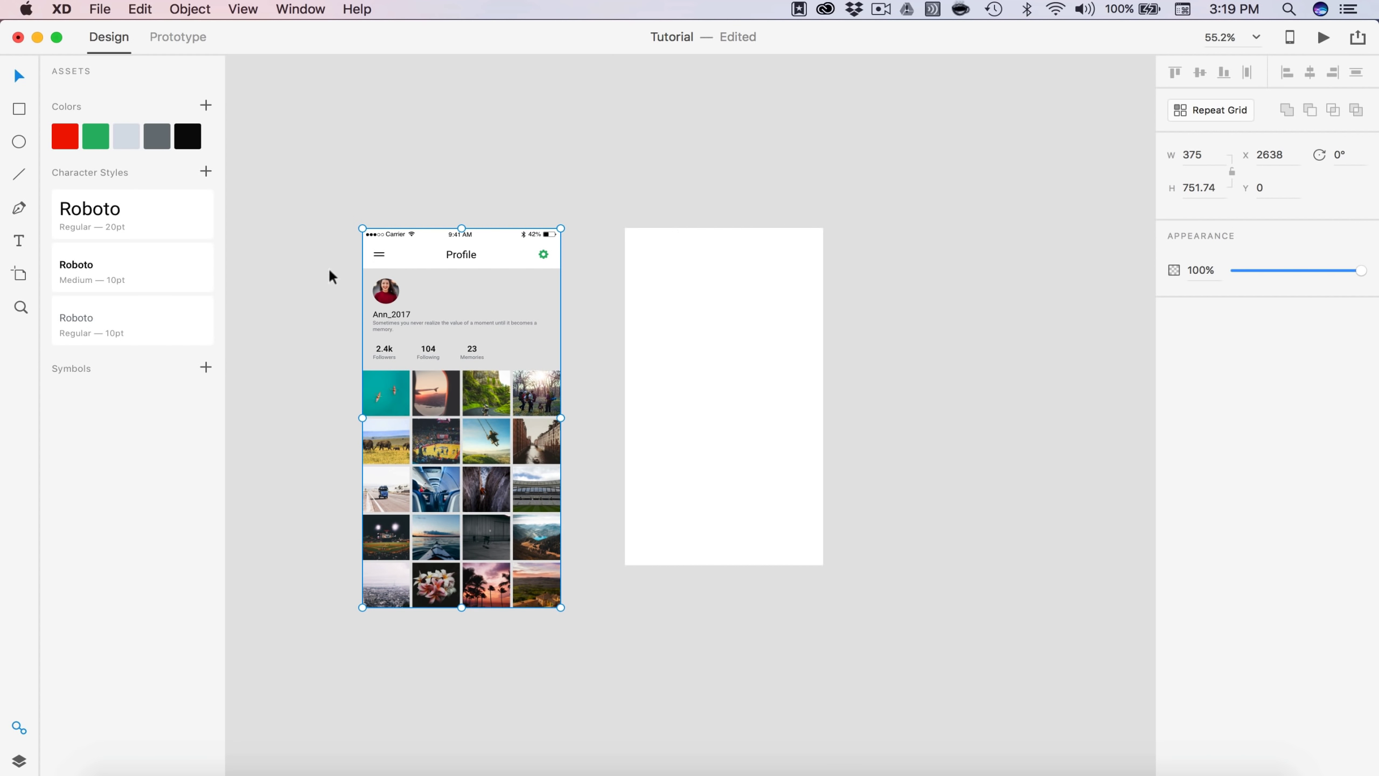
left_click(17, 762)
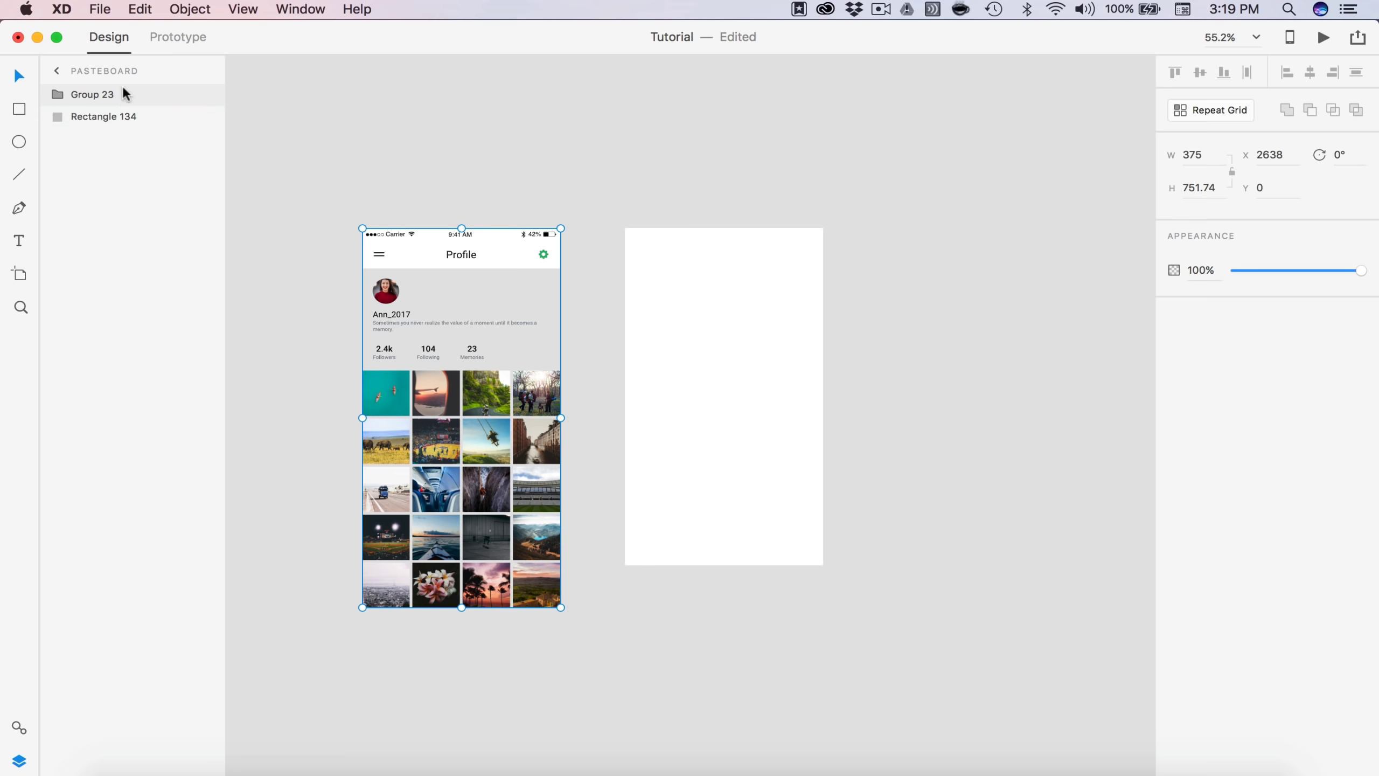
left_click(89, 121)
left_click(557, 157)
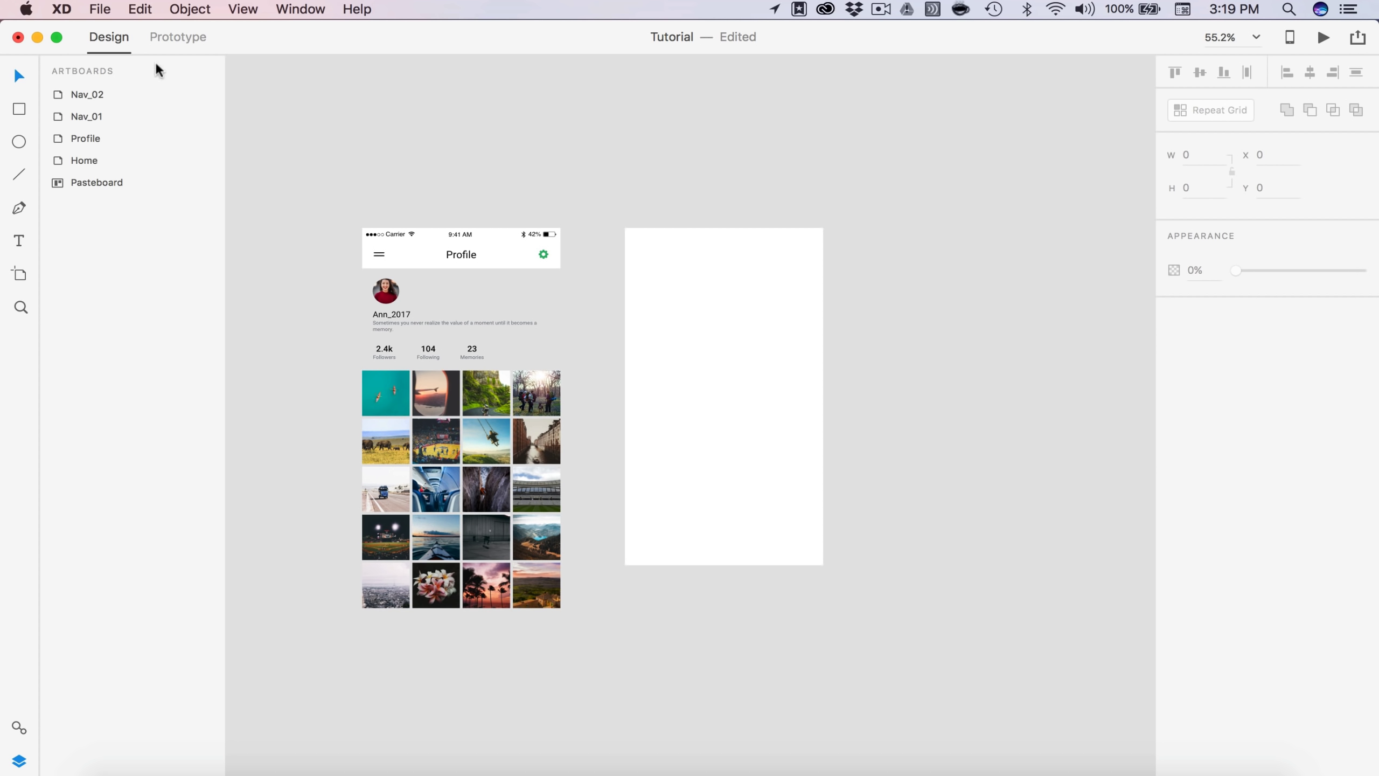
key("super+shift+y")
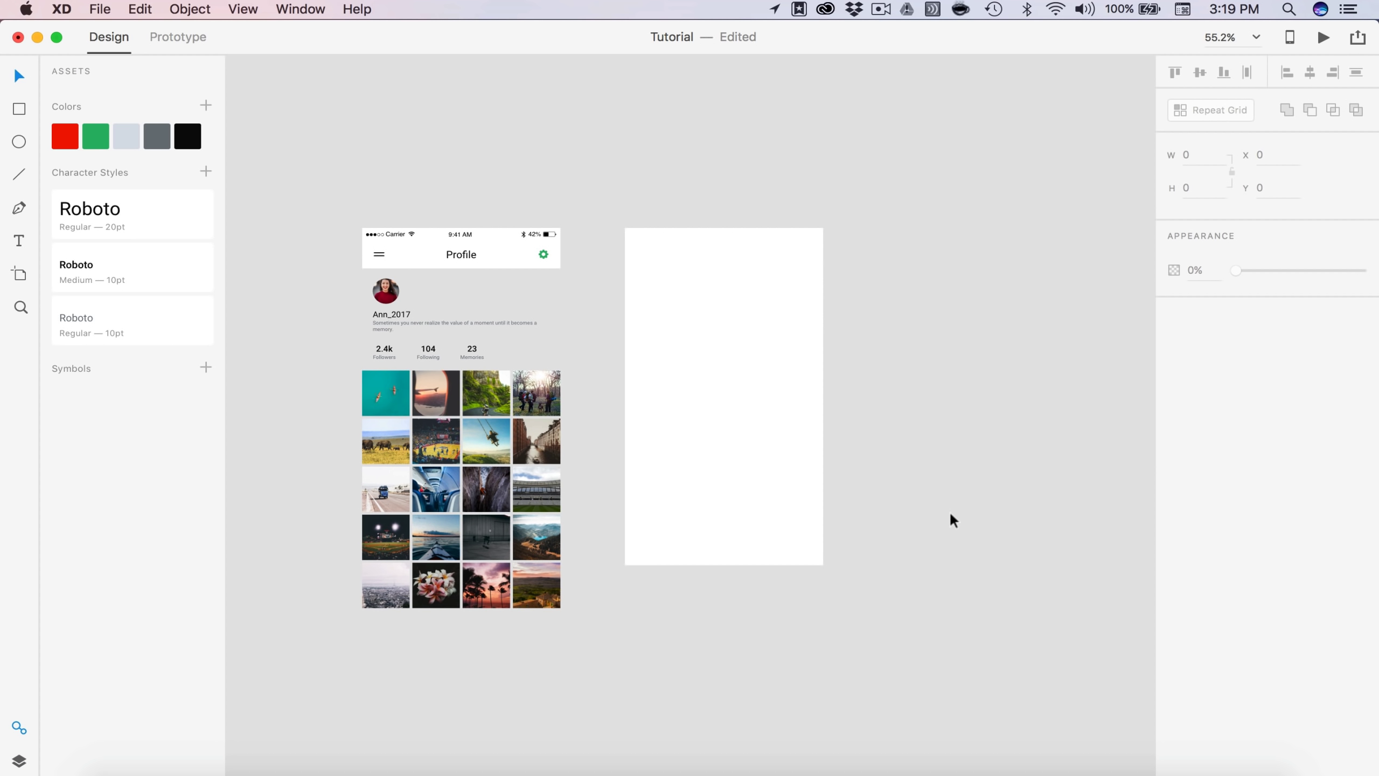
Step: Place a copy of the white rectangle in front of the profile group and mask the group with it
scroll(950, 520, "left", 5)
scroll(951, 520, "down", 2)
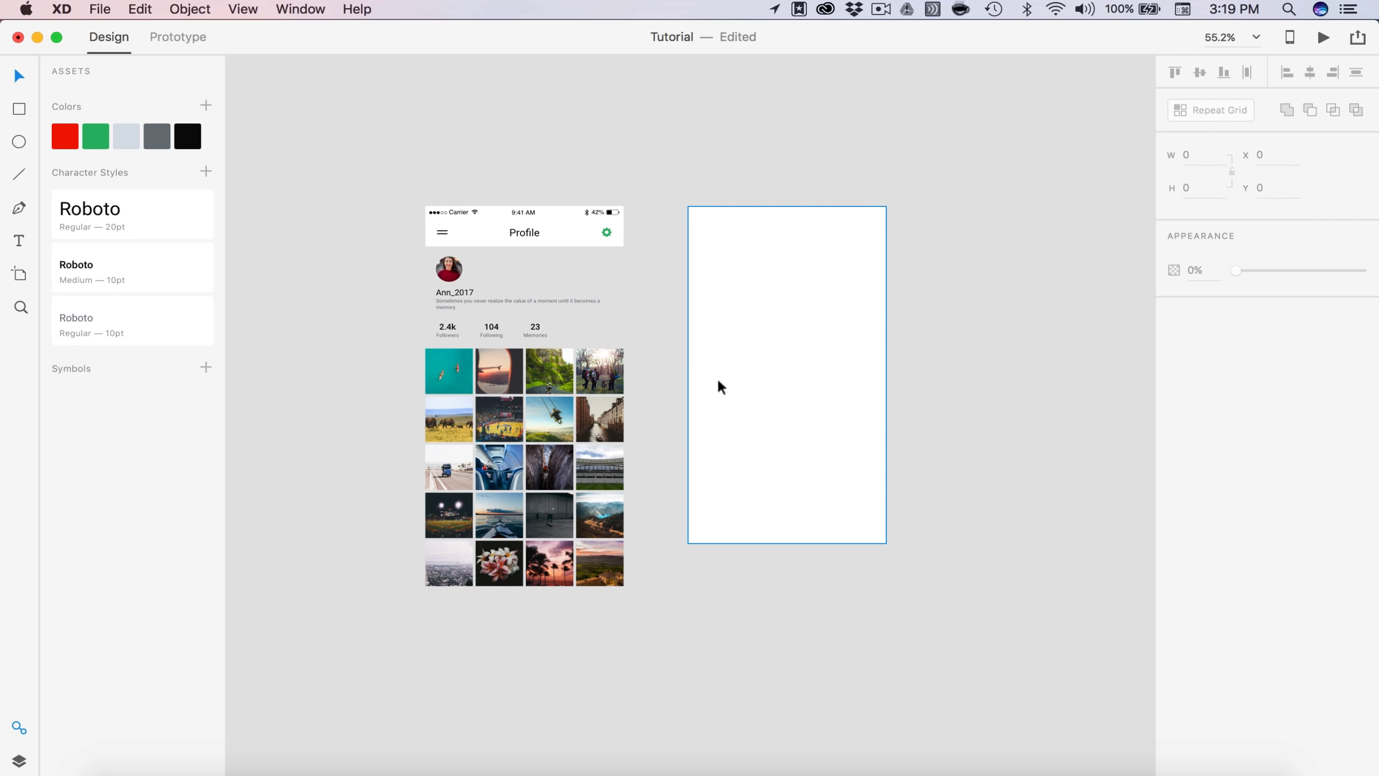
left_click_drag(765, 380, 505, 391)
left_click_drag(550, 363, 553, 363)
key("shift+super+bracketright")
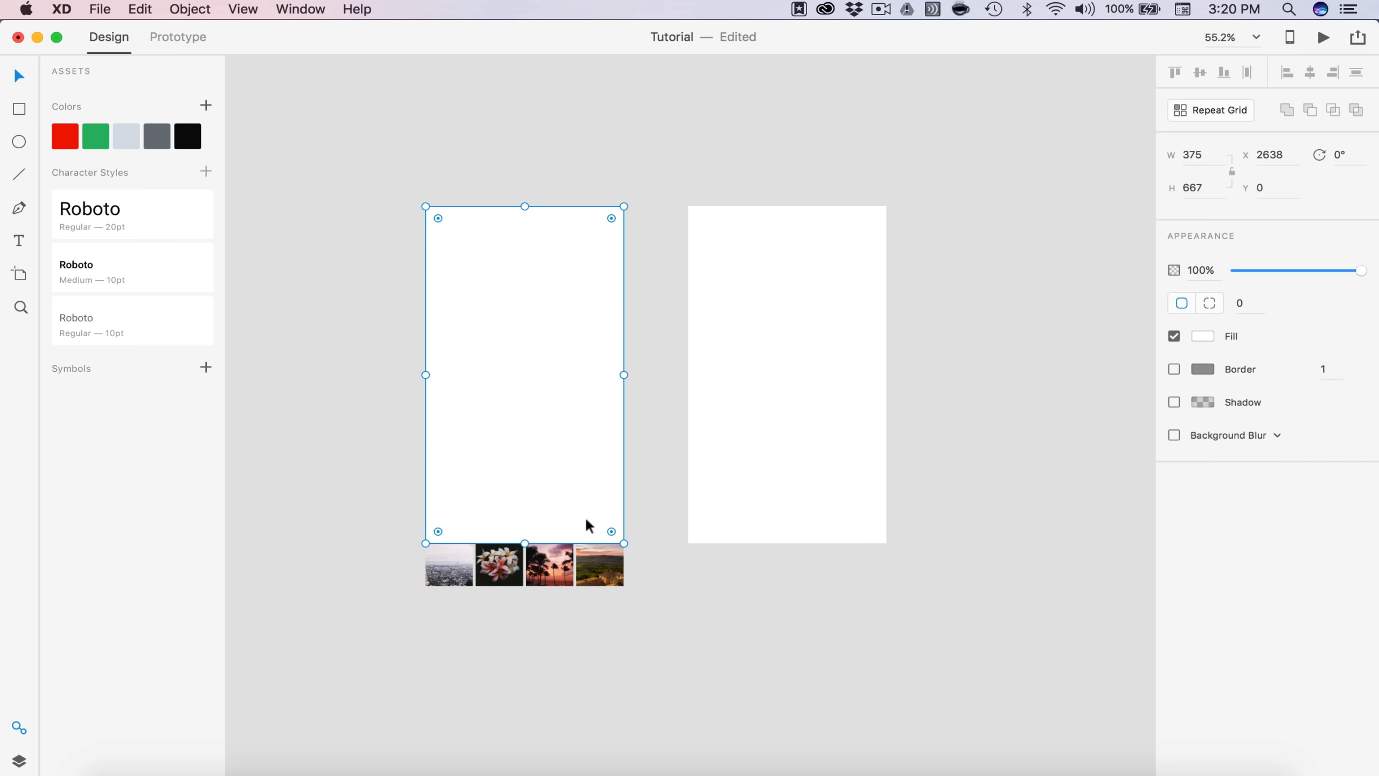
left_click(599, 556, "shift")
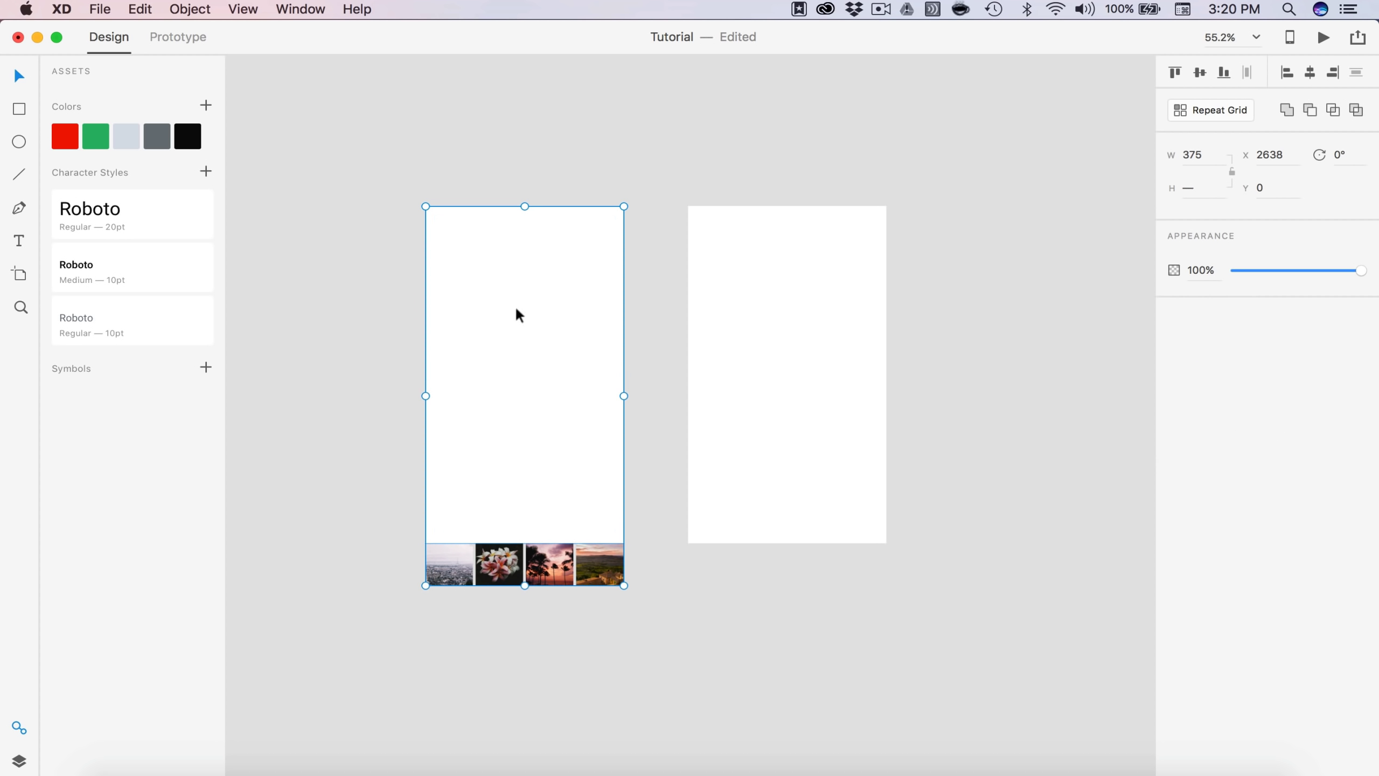
key("super+shift+m")
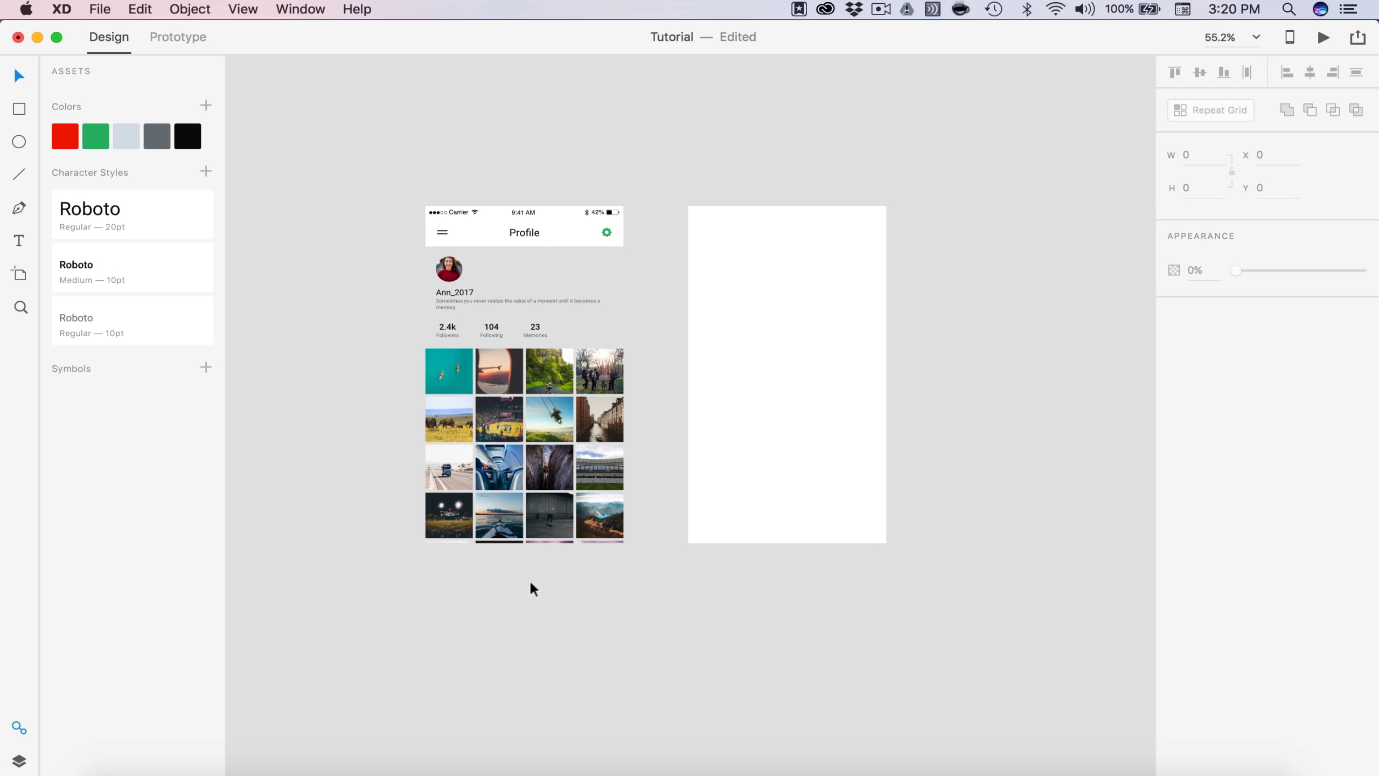
Step: Put the remaining white rectangle behind the masked profile and move both together next to the Nav_02 artboard
left_click_drag(770, 421, 545, 399)
left_click_drag(725, 609, 390, 402)
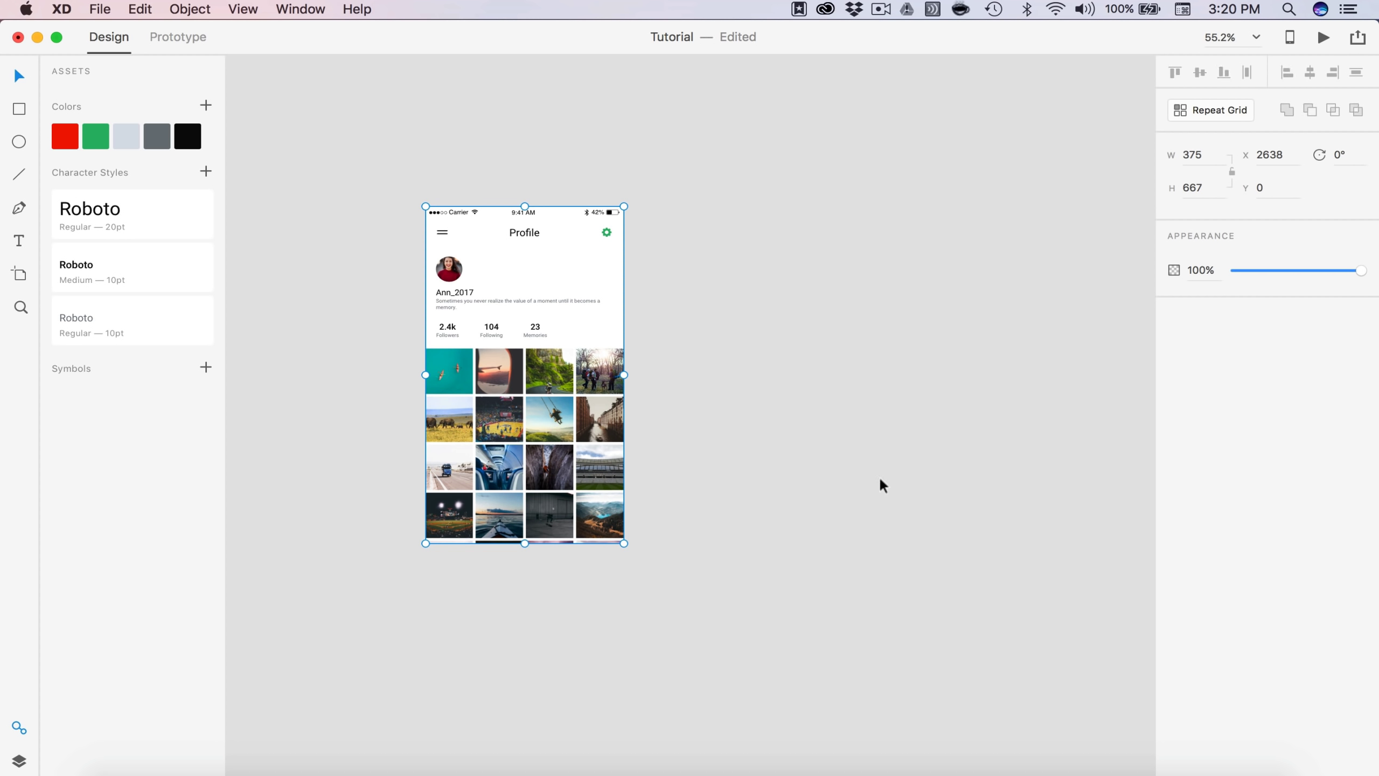
scroll(907, 483, "down", 5)
left_click_drag(801, 398, 651, 448)
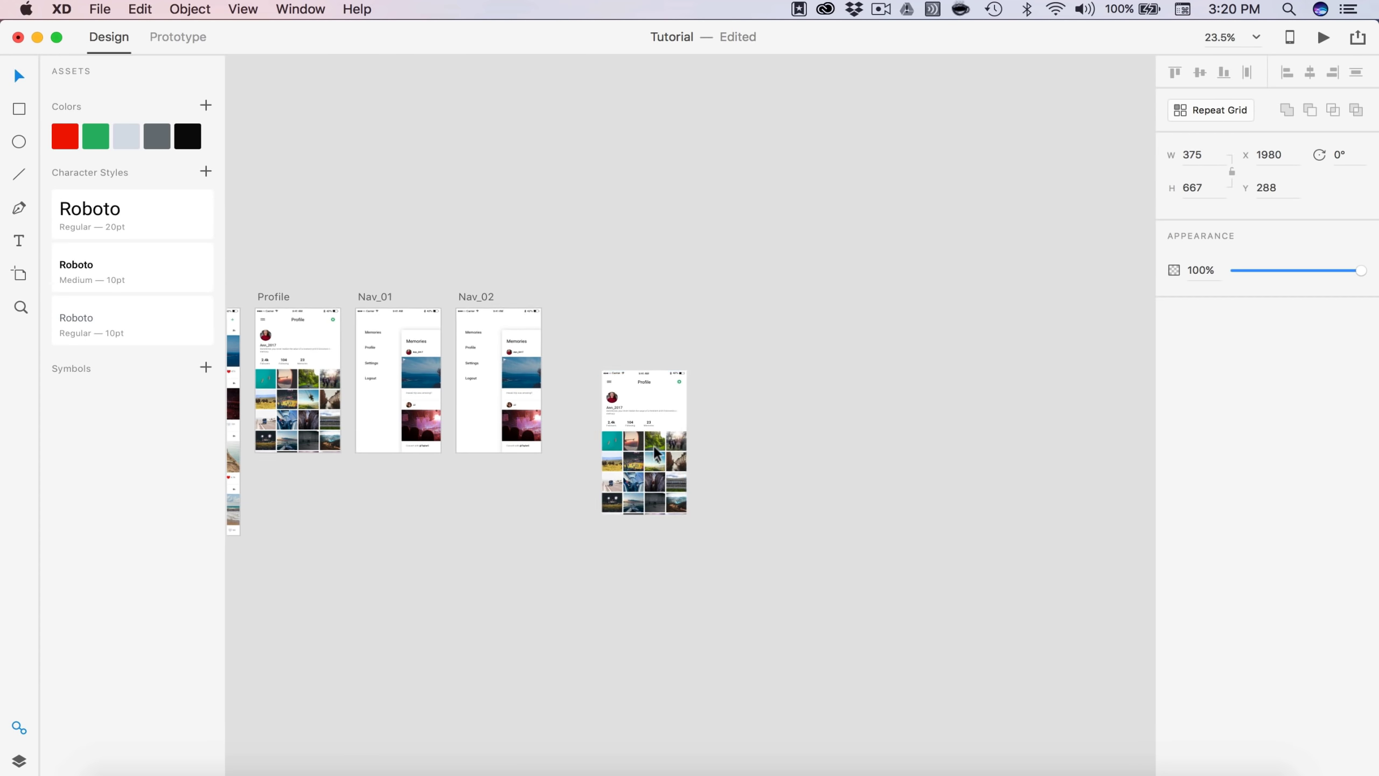
scroll(653, 450, "up", 5)
left_click_drag(719, 329, 684, 324)
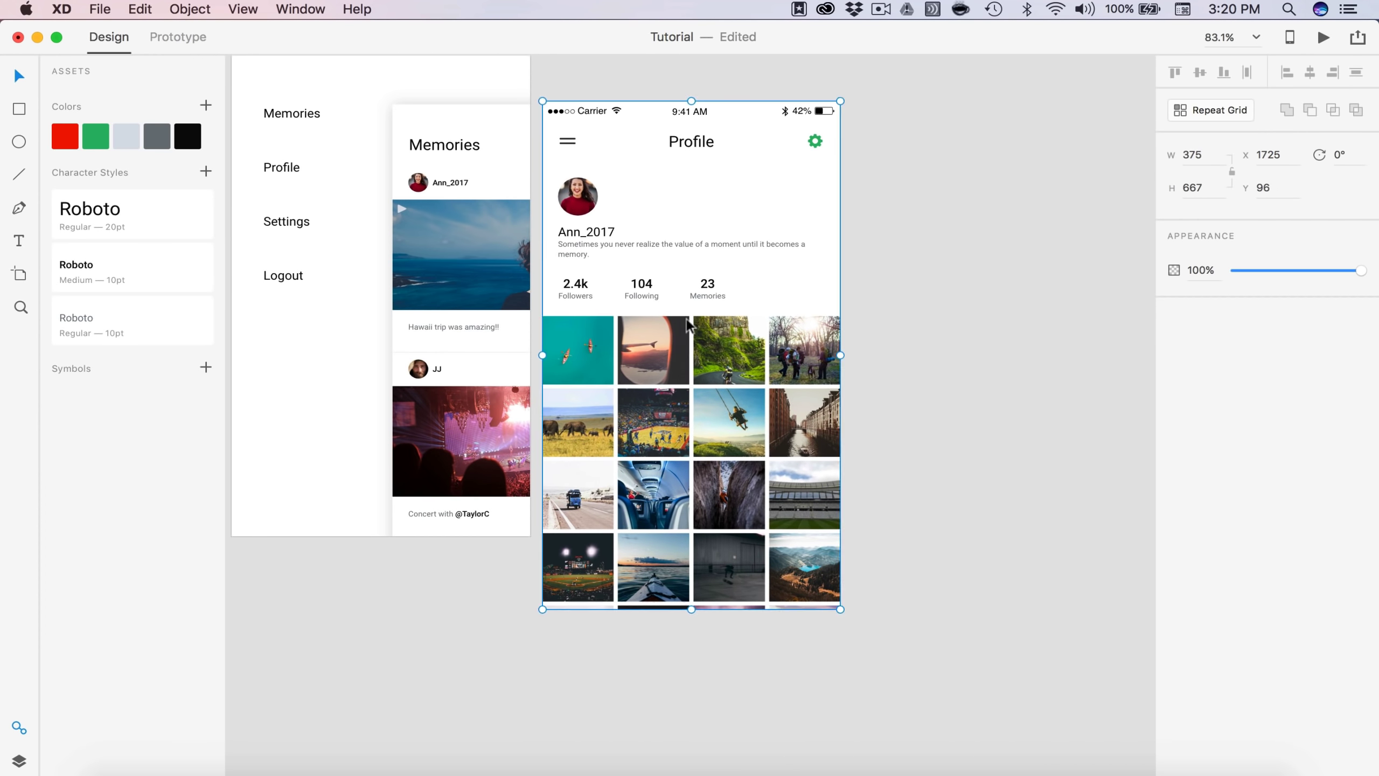
Step: Copy the shadowed background rectangle of the Nav_02 preview and paste its appearance onto the profile preview's white background rectangle
scroll(509, 369, "up", 3)
left_click(509, 368)
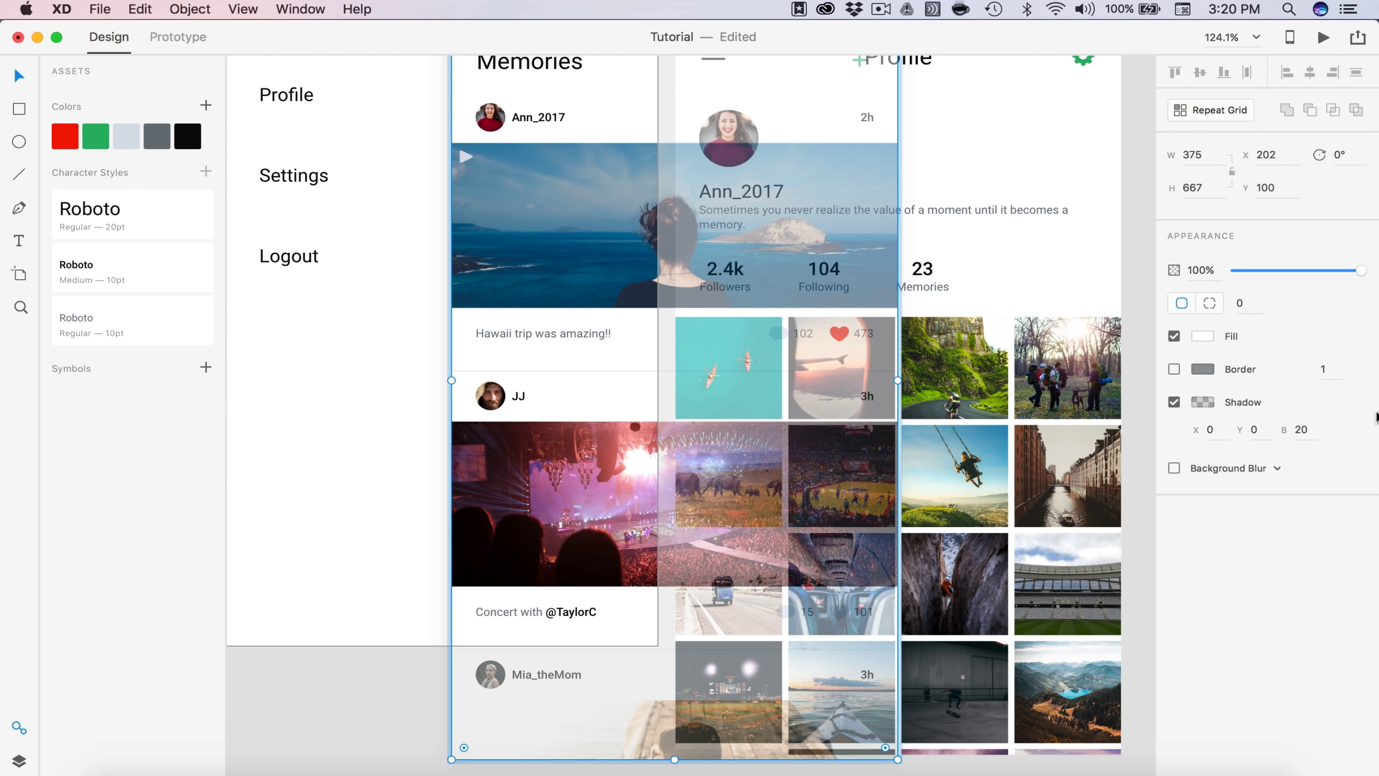
right_click(474, 369)
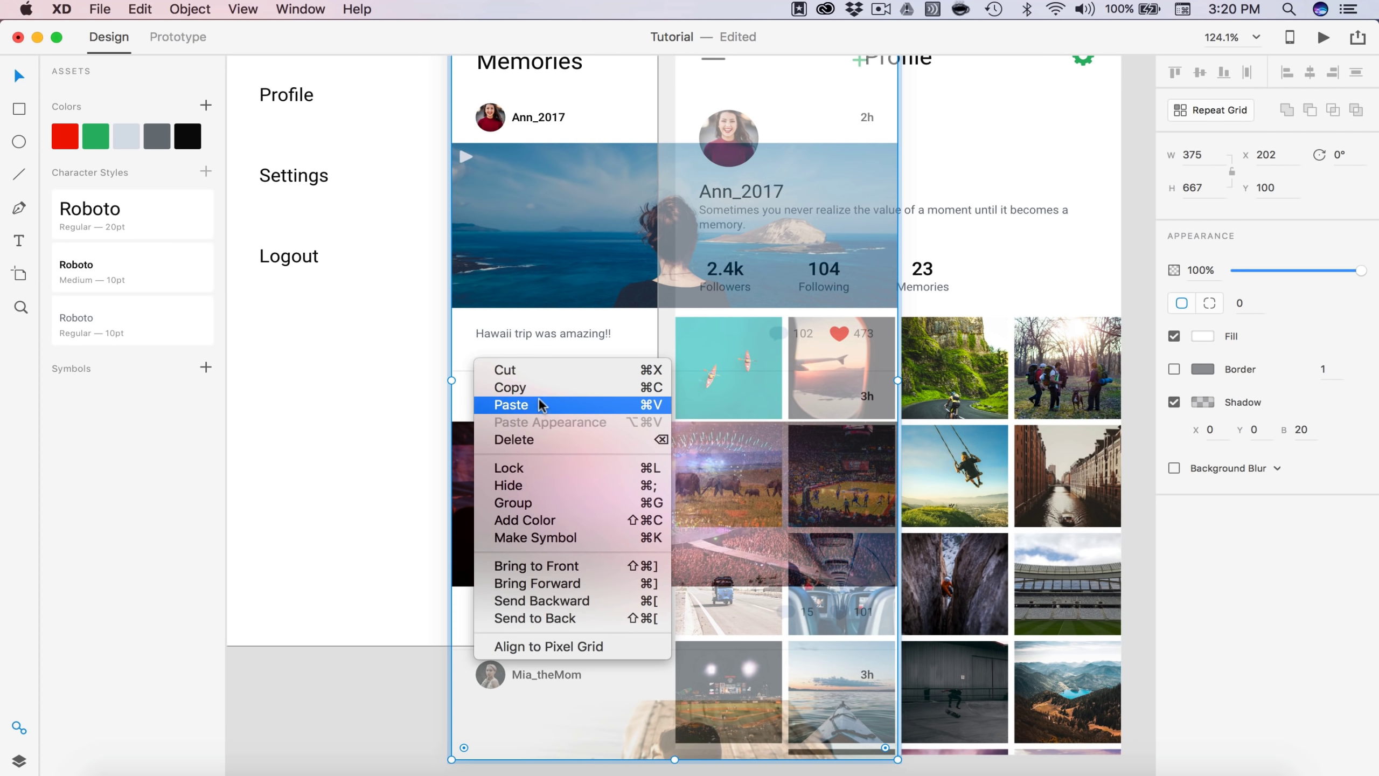
left_click(535, 389)
left_click(320, 722)
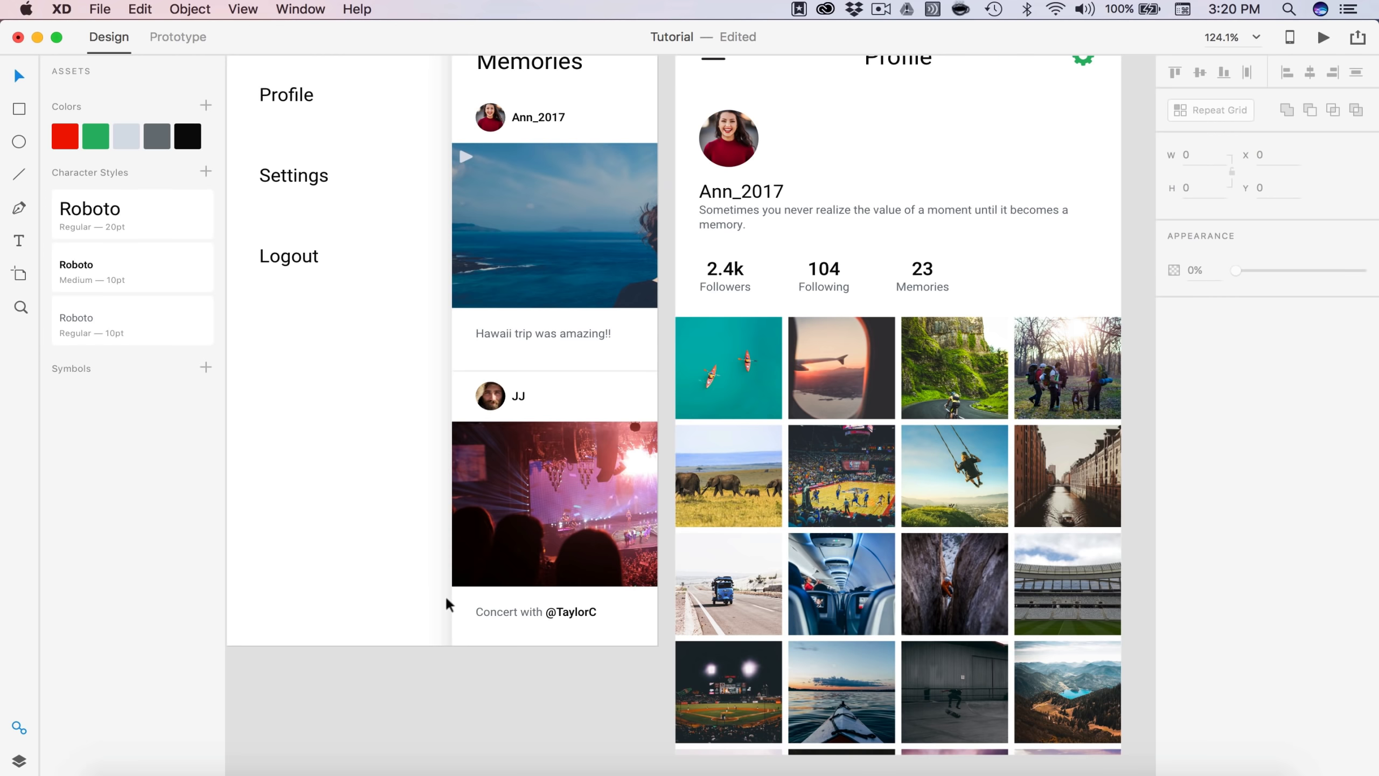
scroll(918, 346, "down", 5)
left_click(834, 323)
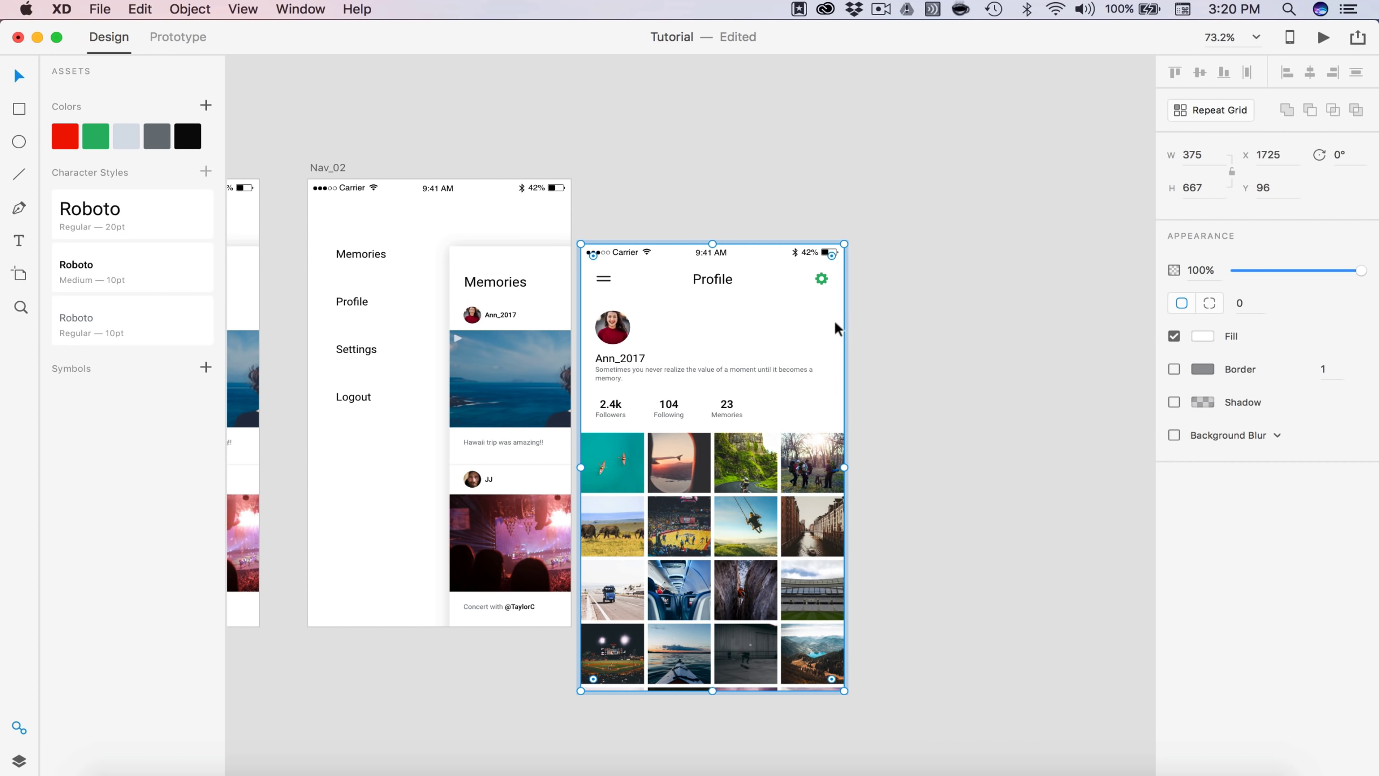
right_click(835, 323)
left_click(913, 380)
left_click(940, 402)
Step: Align the profile preview with the Memories preview on Nav_02, send it to the back, and delete the Memories preview
left_click_drag(840, 319, 968, 308)
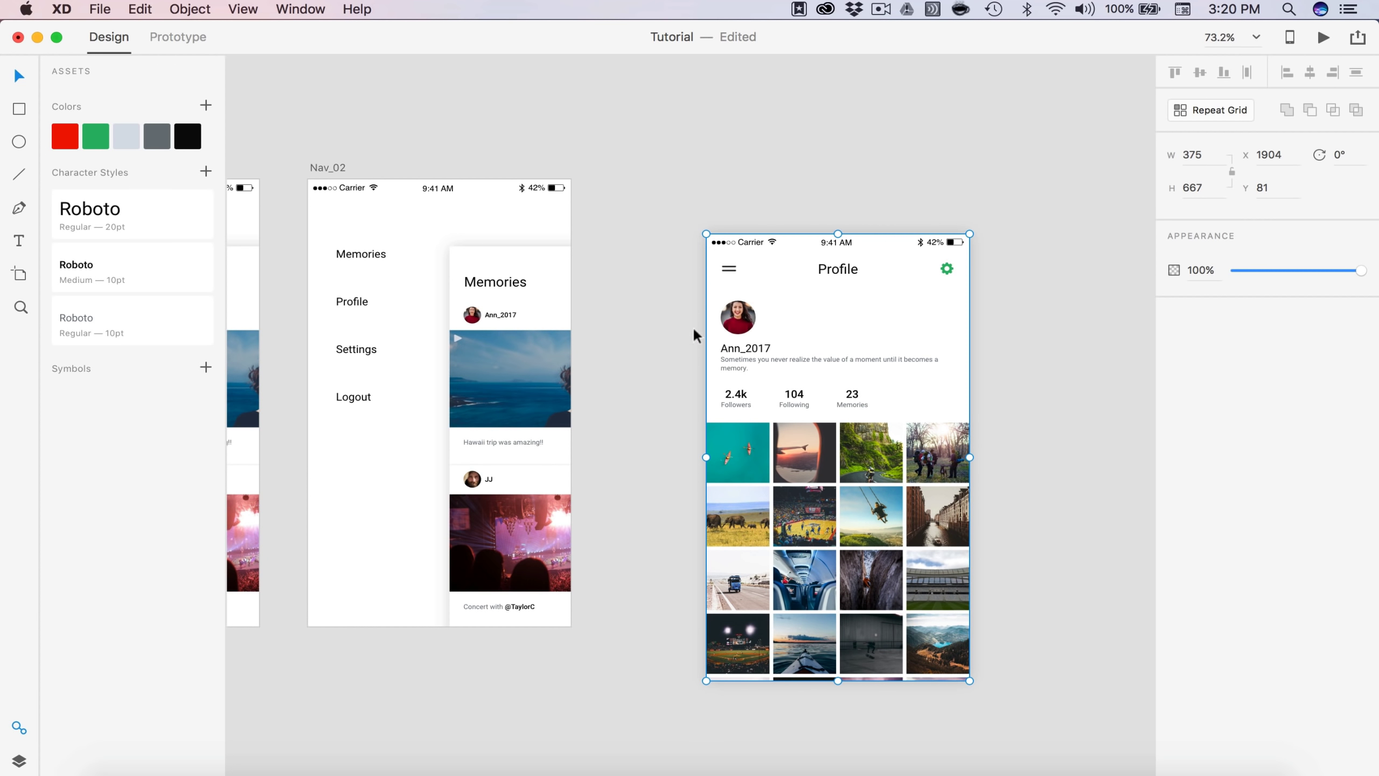
left_click_drag(825, 358, 569, 369)
scroll(569, 368, "up", 5)
left_click_drag(418, 244, 423, 253)
key("shift+super+[")
left_click(1025, 274)
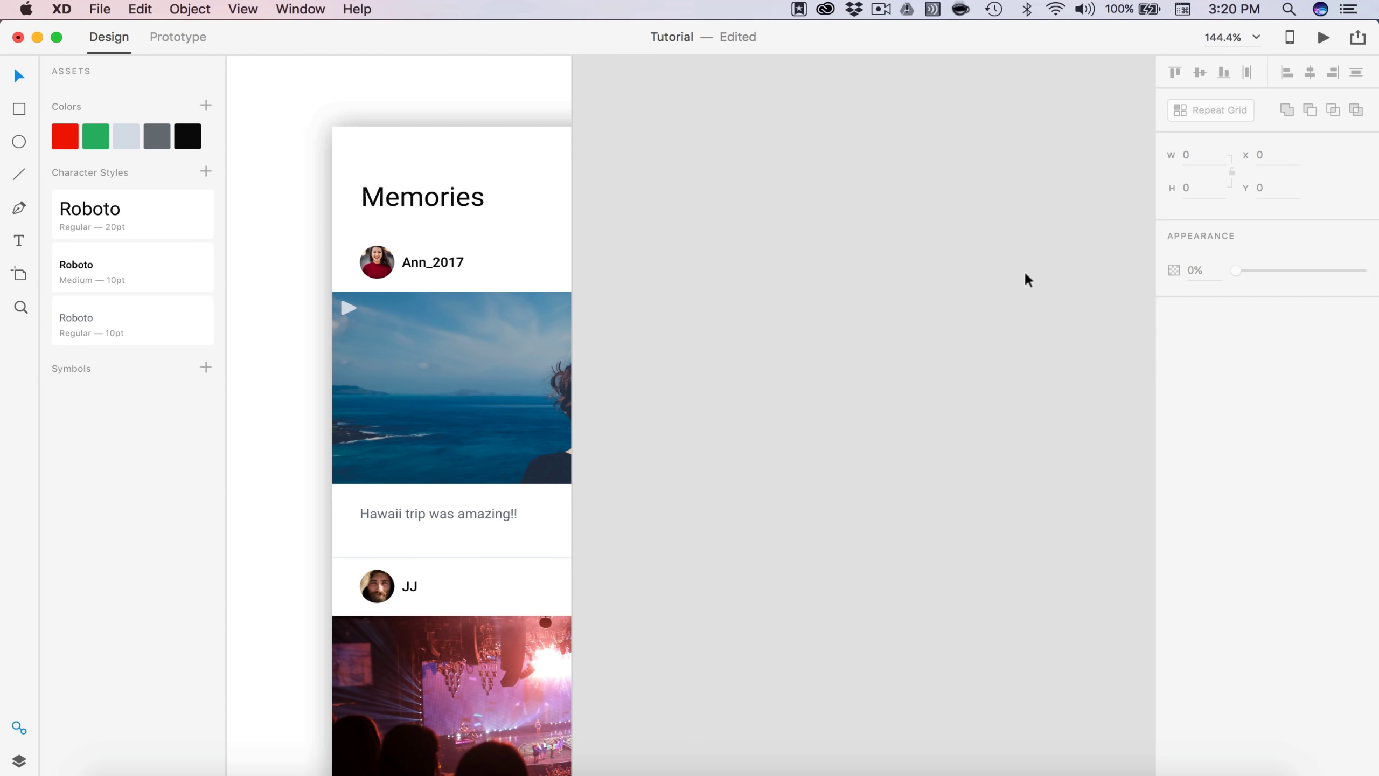
left_click(503, 333)
key("Delete")
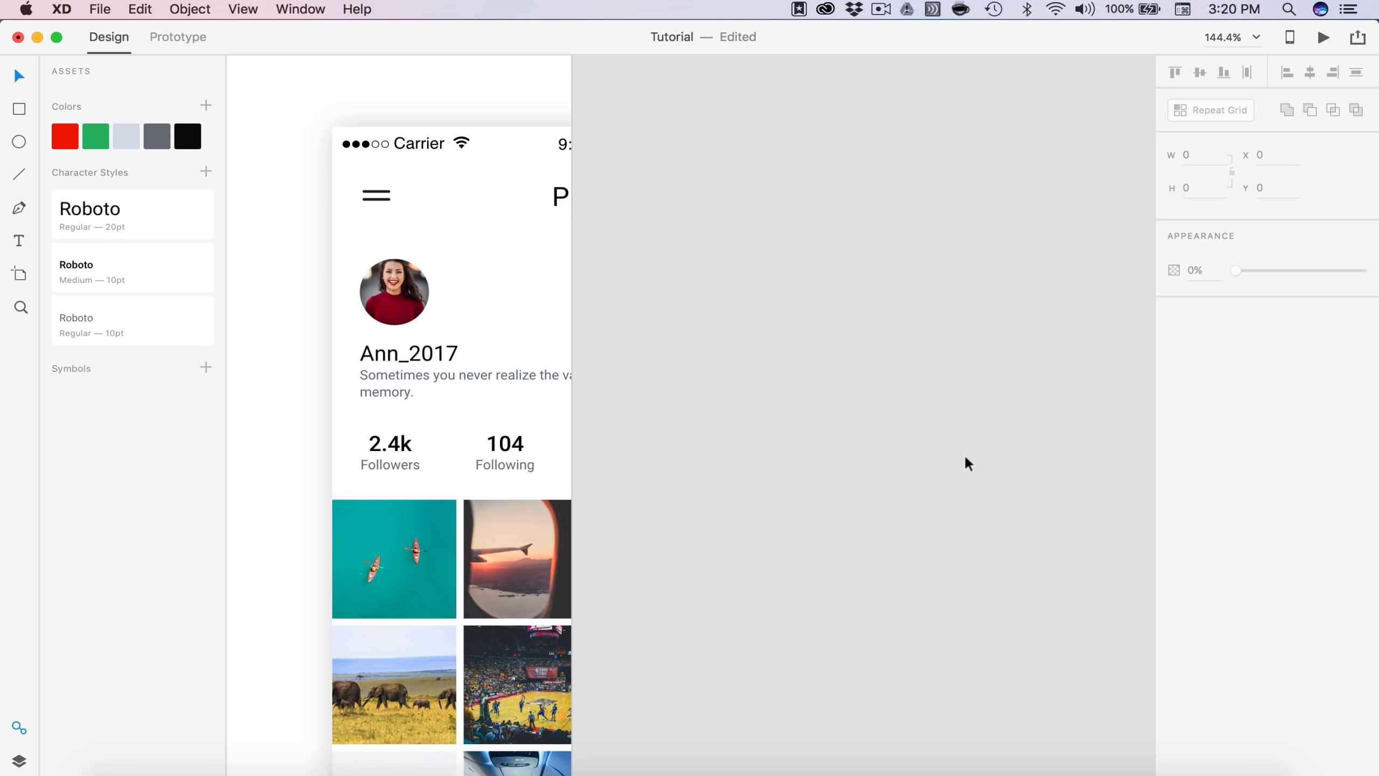
Step: Rearrange the artboards so Nav_01 sits directly below Home and Nav_02 is beside it, below Profile
scroll(965, 460, "down", 5)
scroll(926, 469, "left", 5)
scroll(634, 422, "left", 4)
scroll(632, 441, "down", 3)
scroll(635, 447, "left", 5)
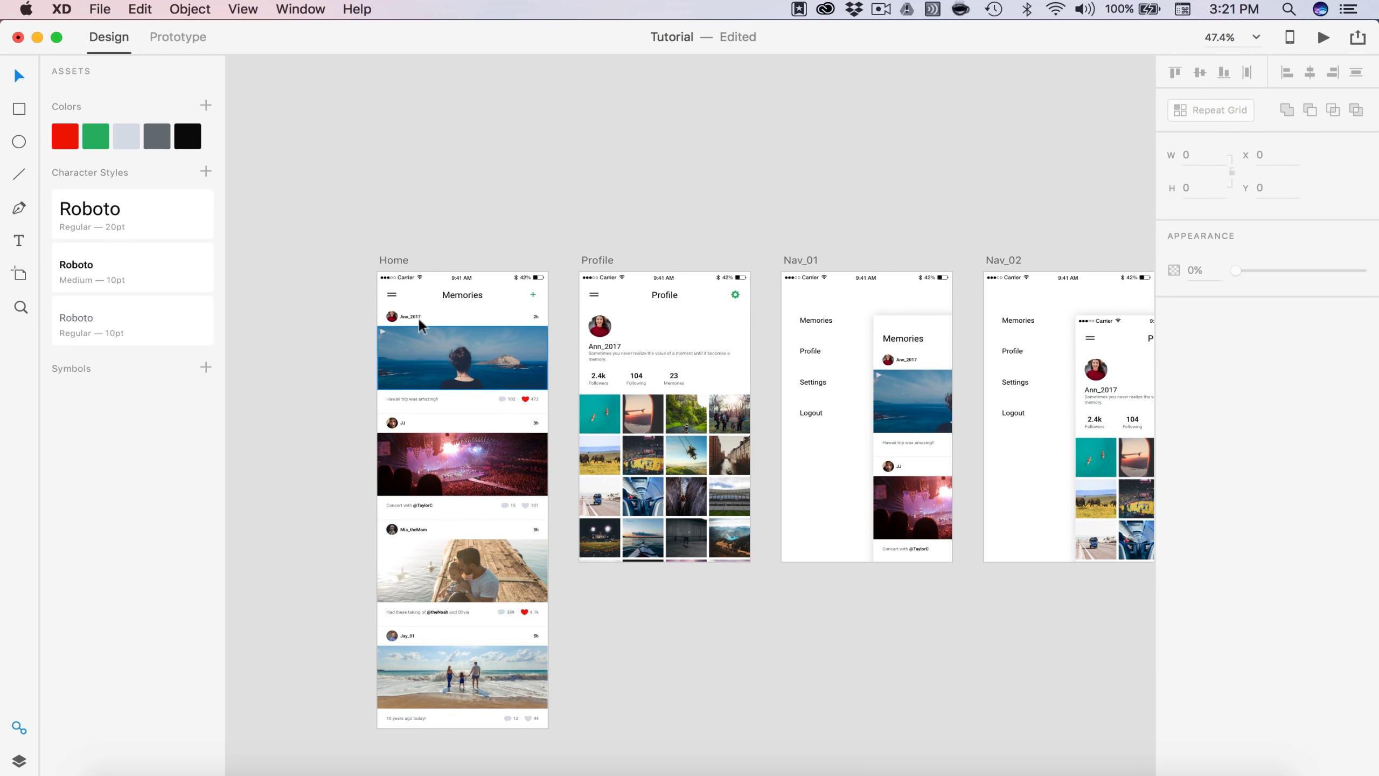
scroll(651, 429, "right", 3)
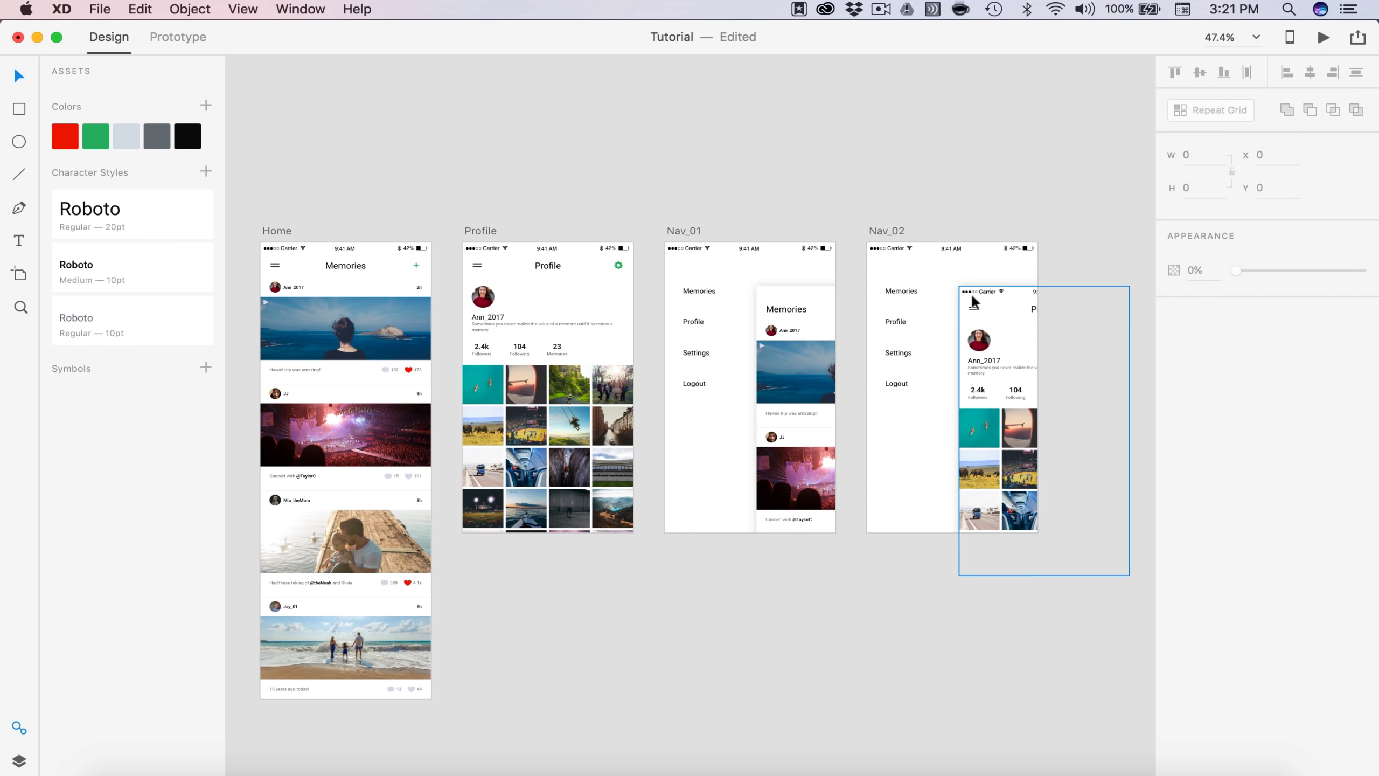
scroll(726, 641, "down", 5)
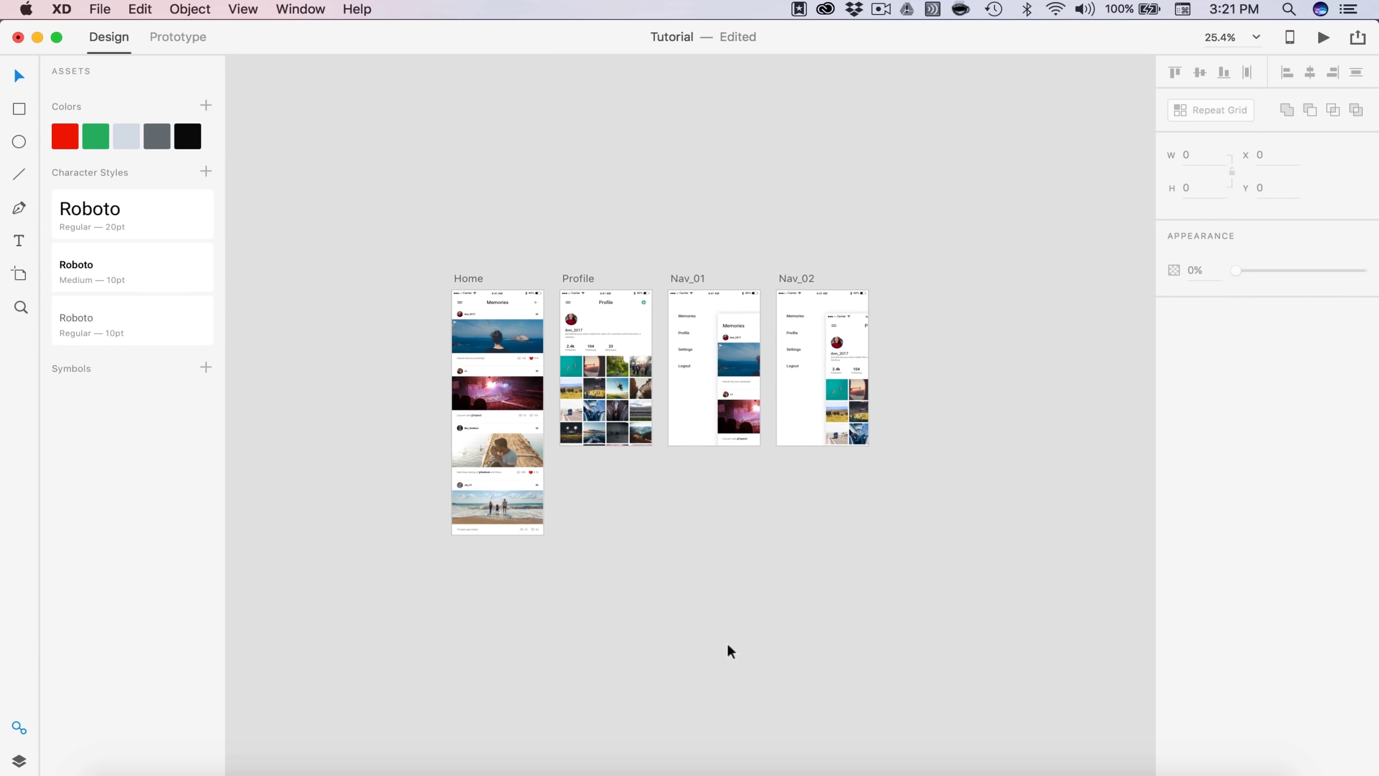
left_click_drag(703, 202, 489, 476)
left_click_drag(815, 200, 647, 460)
left_click(817, 286)
left_click_drag(811, 206, 597, 480)
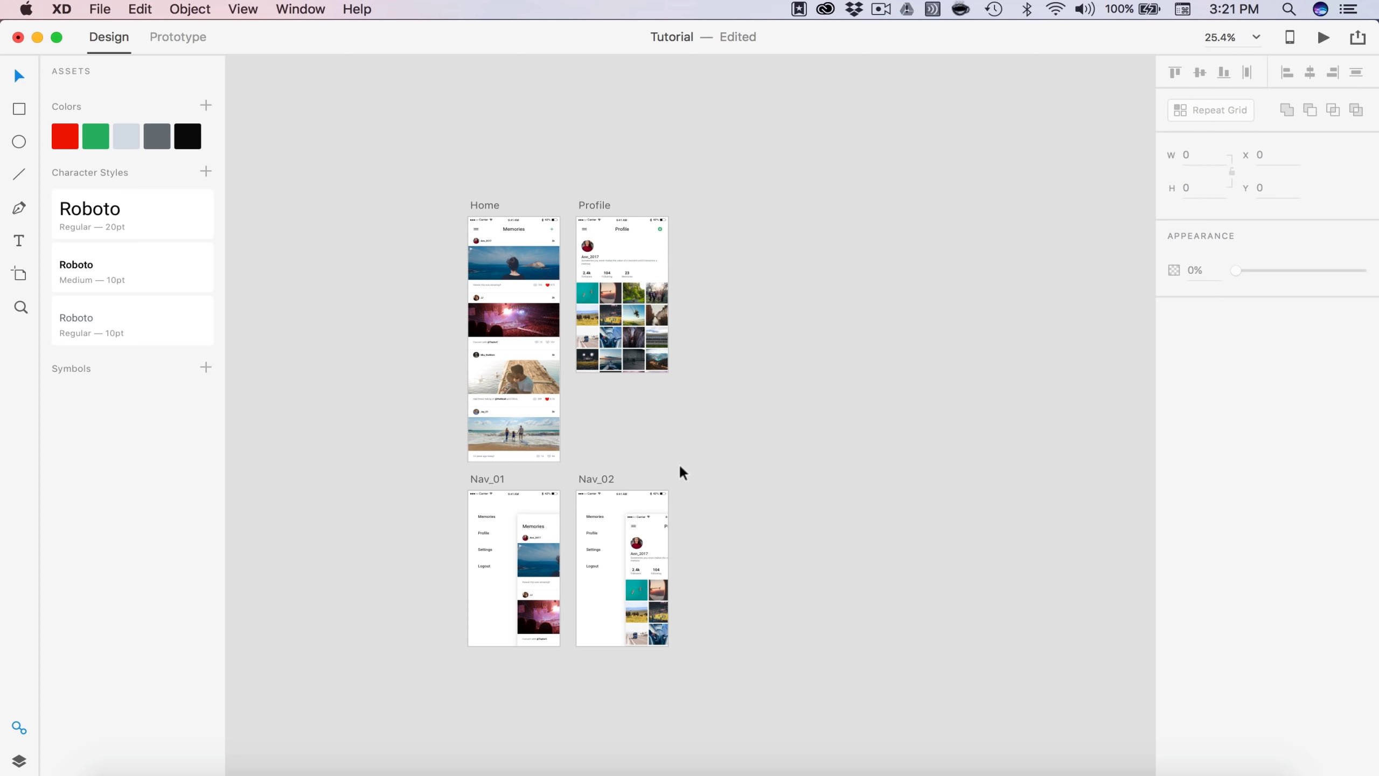
Step: Switch to Prototype mode and dismiss its introduction
left_click(185, 38)
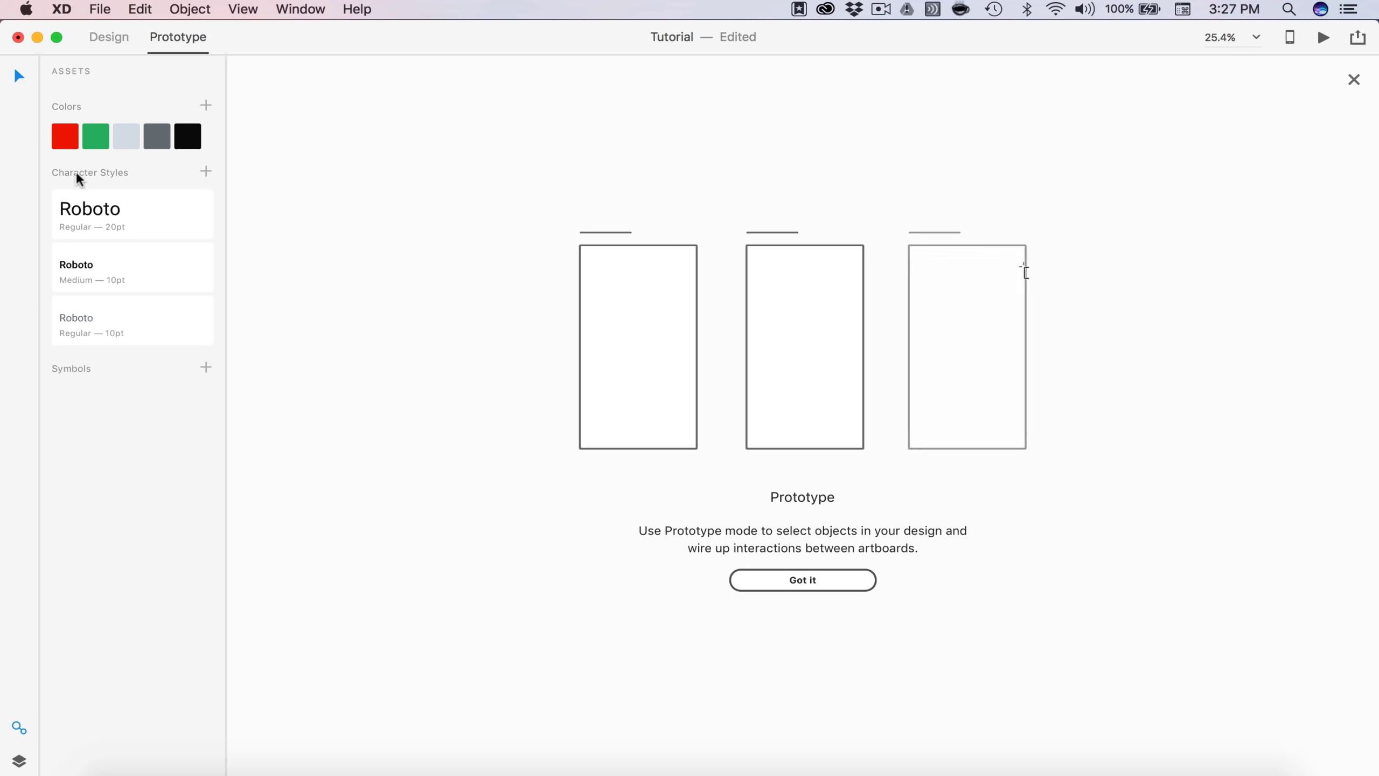
left_click(795, 579)
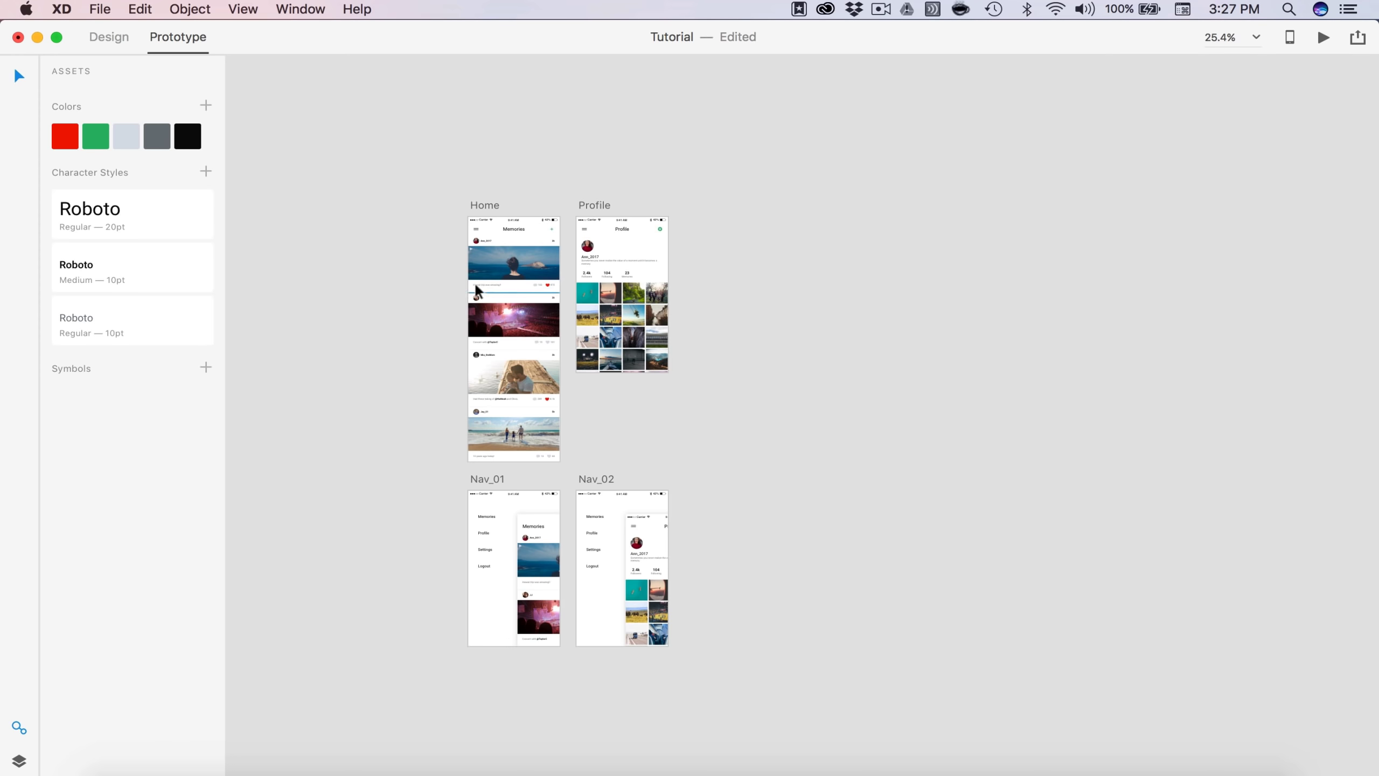
scroll(537, 370, "up", 5)
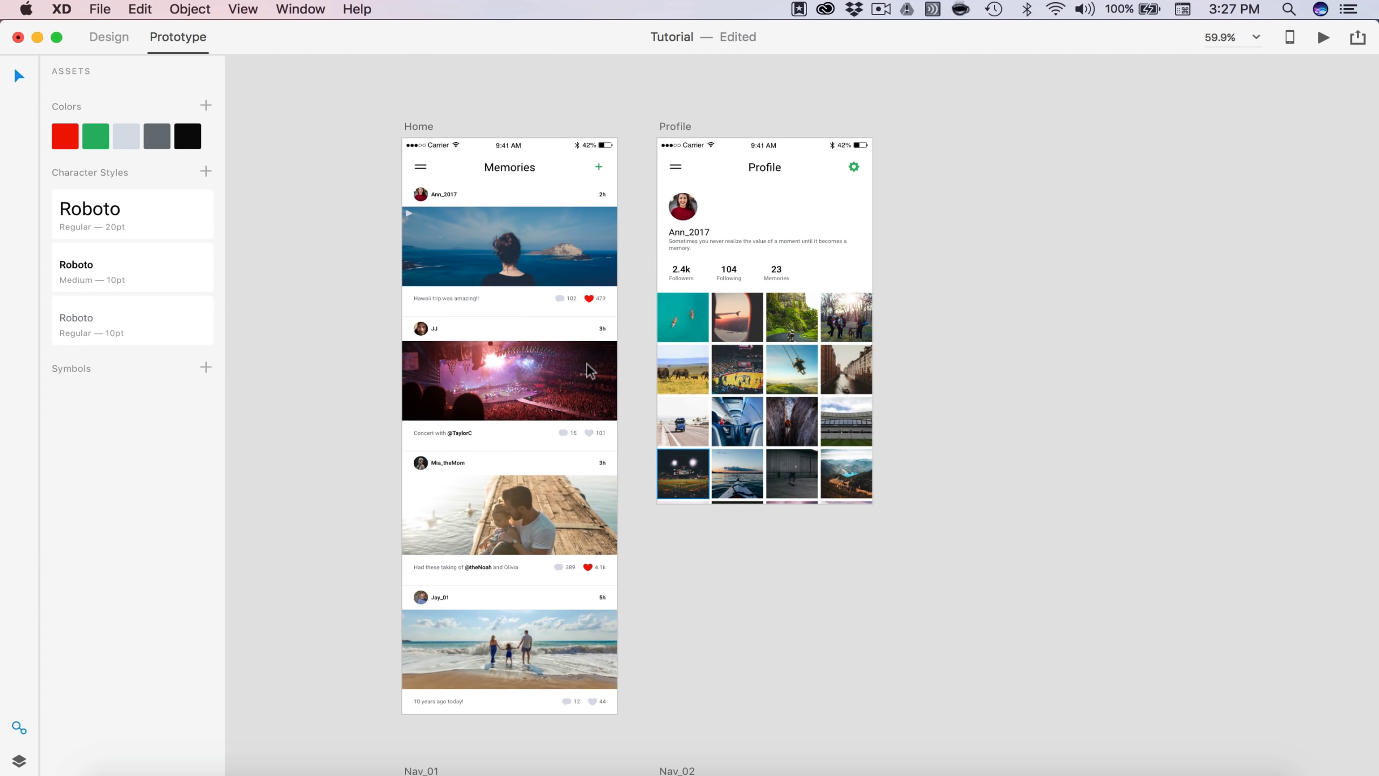
Step: Link Home's hamburger menu icon to Nav_01 with a Dissolve transition, Ease Out easing and a 0.2 s duration
left_click(420, 168)
scroll(429, 163, "down", 3)
scroll(429, 163, "left", 3)
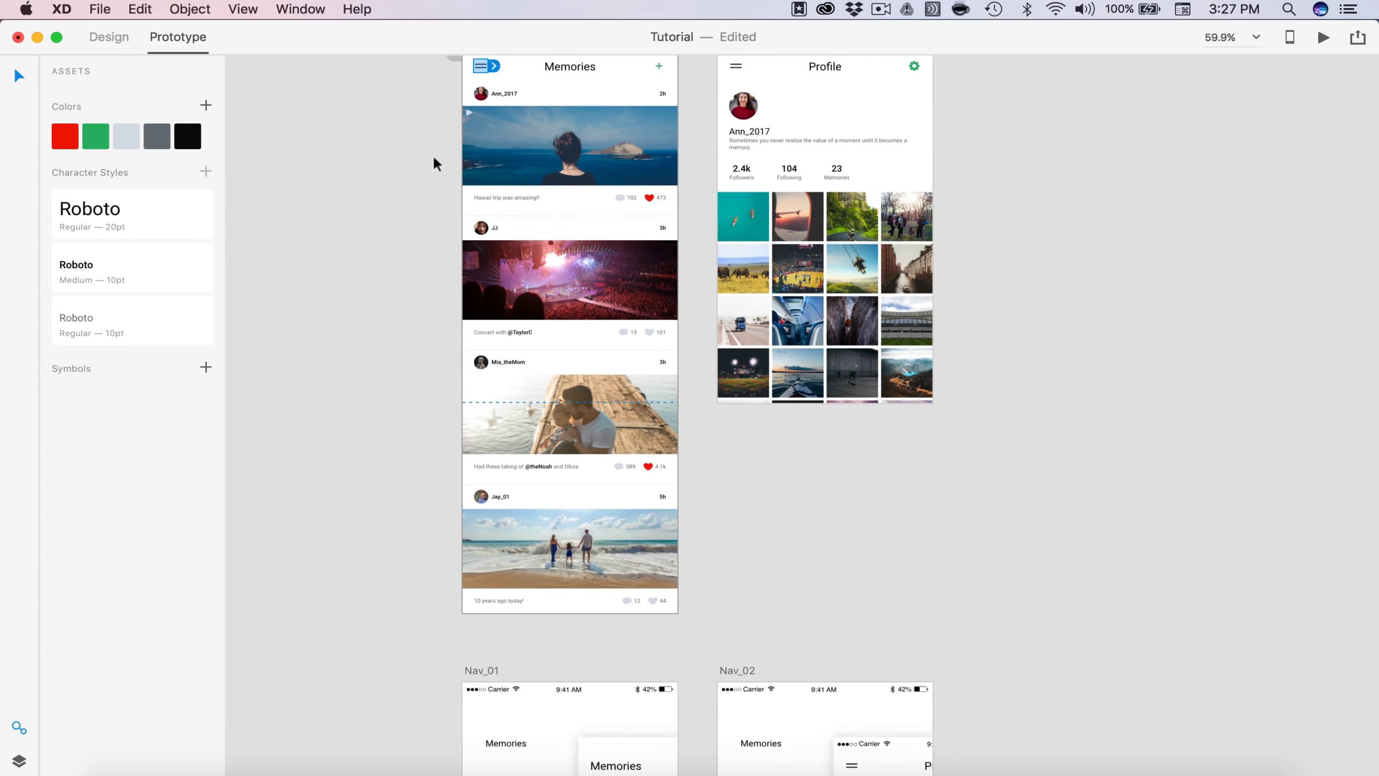
left_click_drag(504, 101, 560, 759)
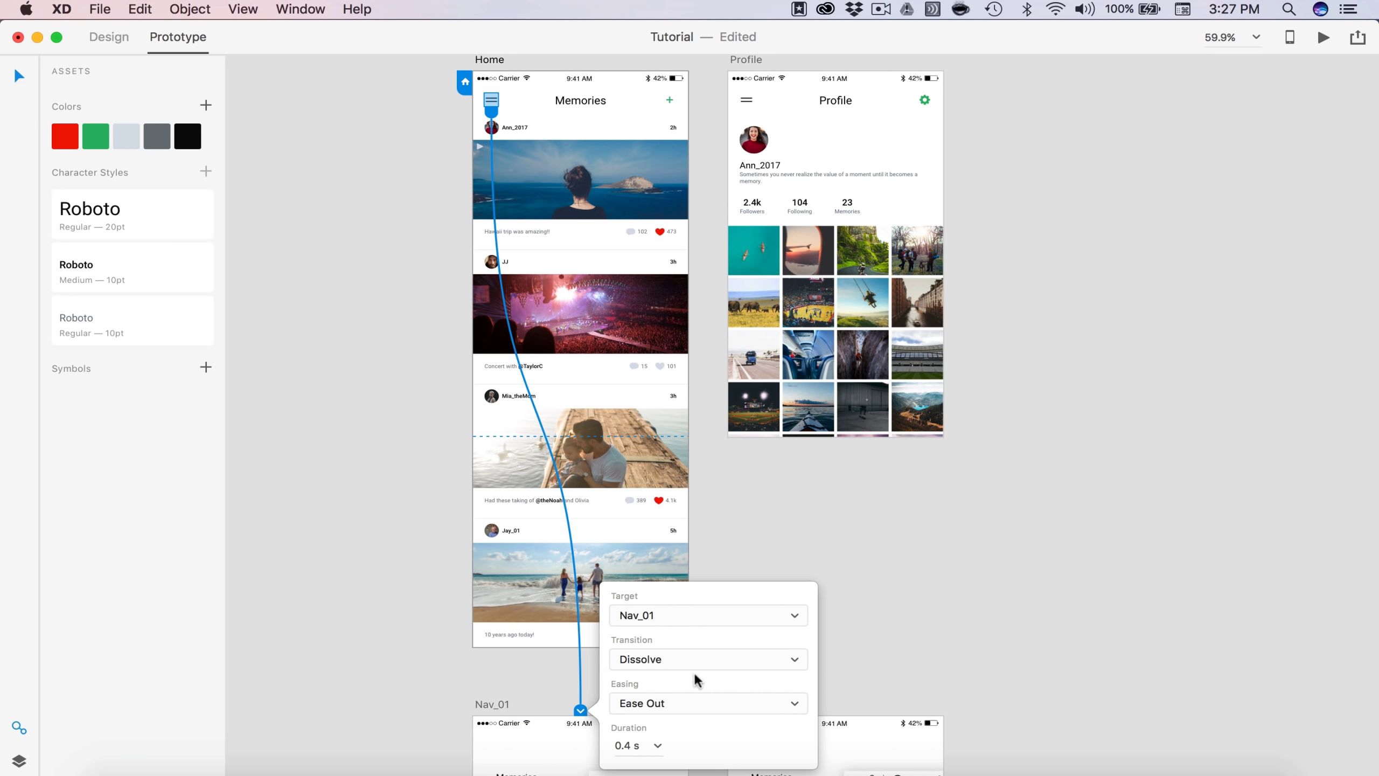
left_click(653, 745)
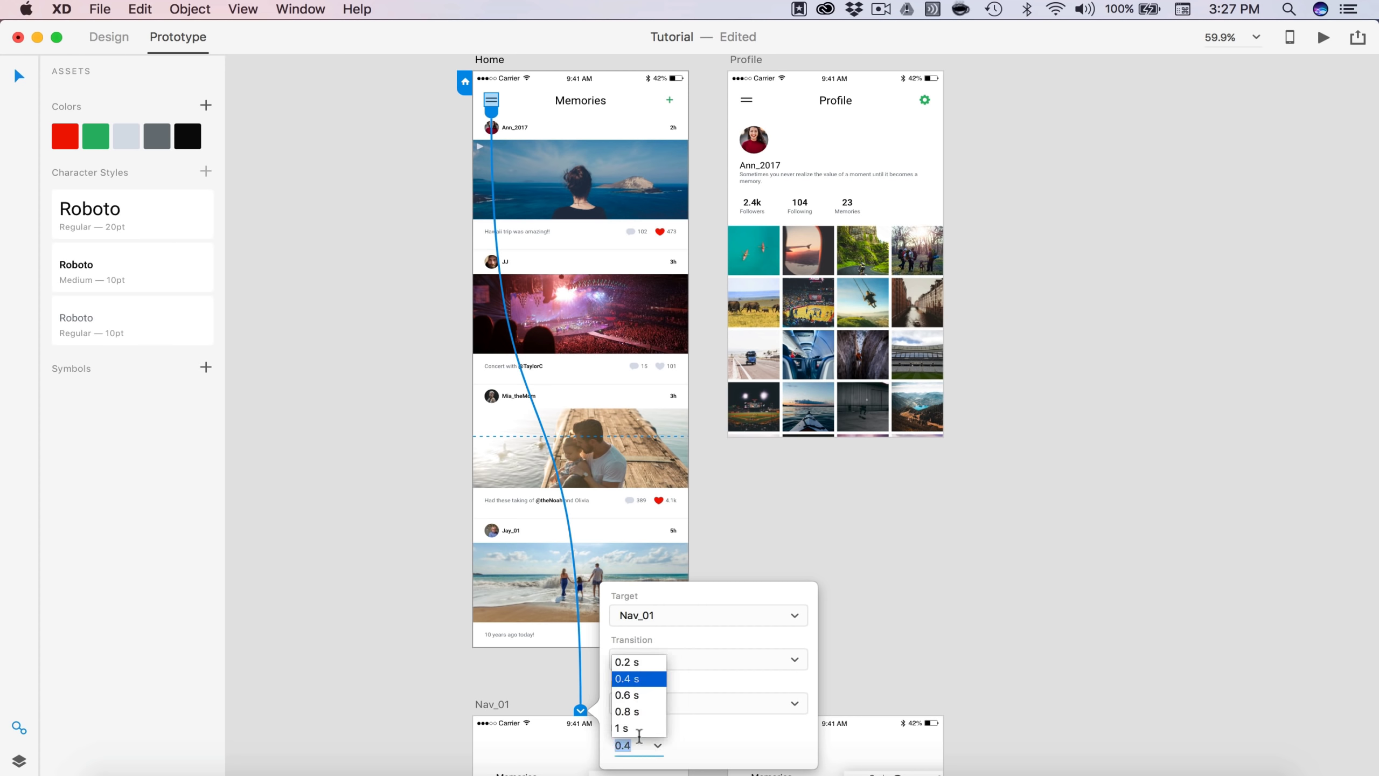
left_click(634, 664)
left_click(440, 656)
Step: Link the Profile artboard's hamburger menu icon to Nav_02 with a Dissolve transition, Ease Out easing and 0.2 s duration
scroll(437, 657, "down", 5)
scroll(603, 489, "down", 2)
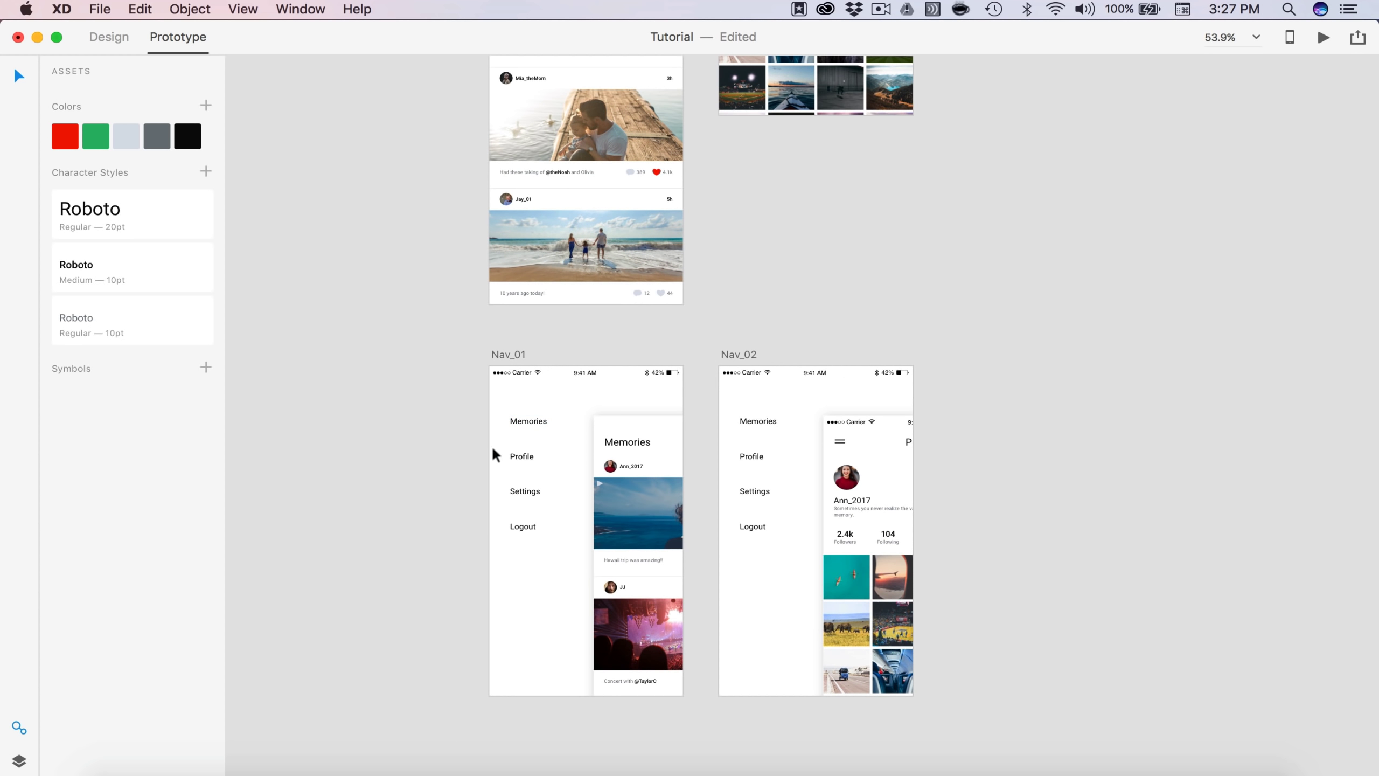
scroll(545, 513, "up", 5)
scroll(545, 514, "down", 3)
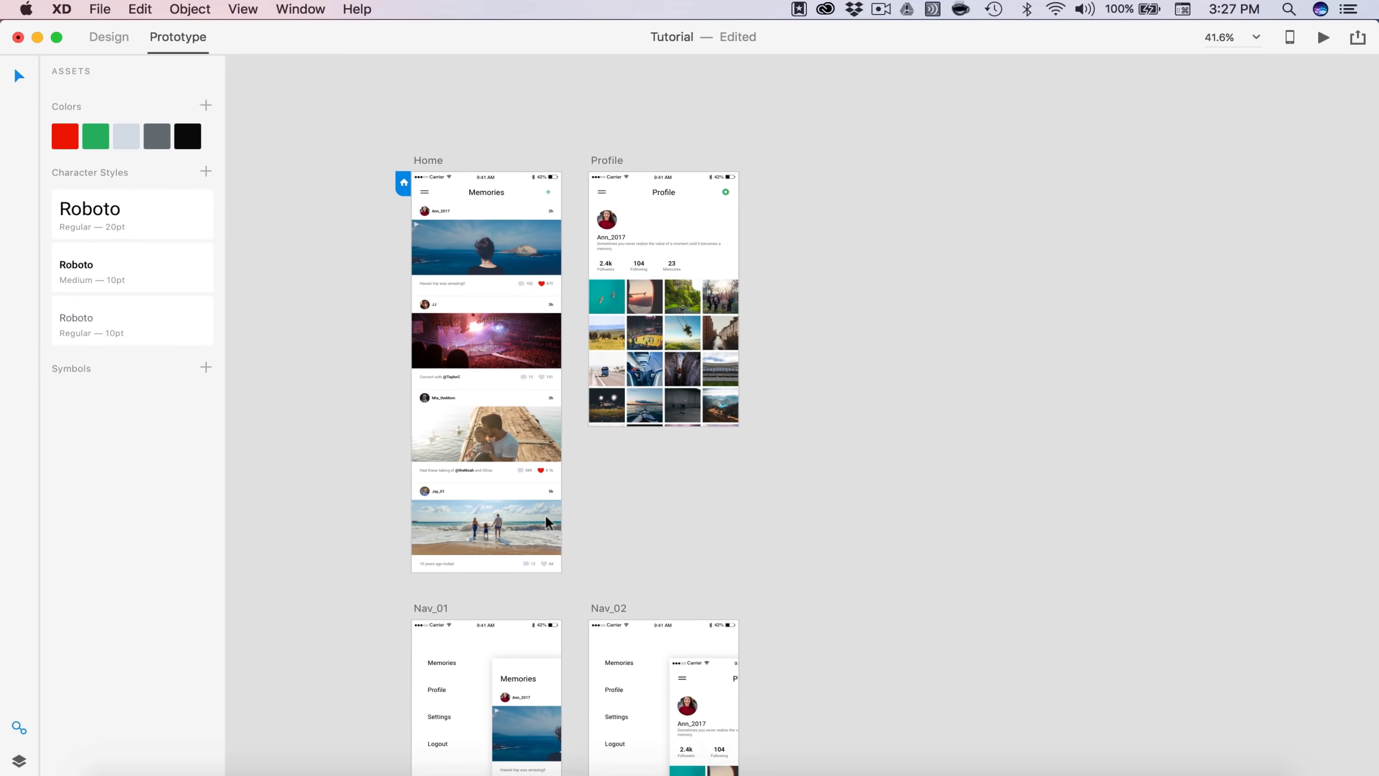
left_click(602, 200)
left_click_drag(611, 195, 615, 200)
left_click_drag(615, 516, 619, 658)
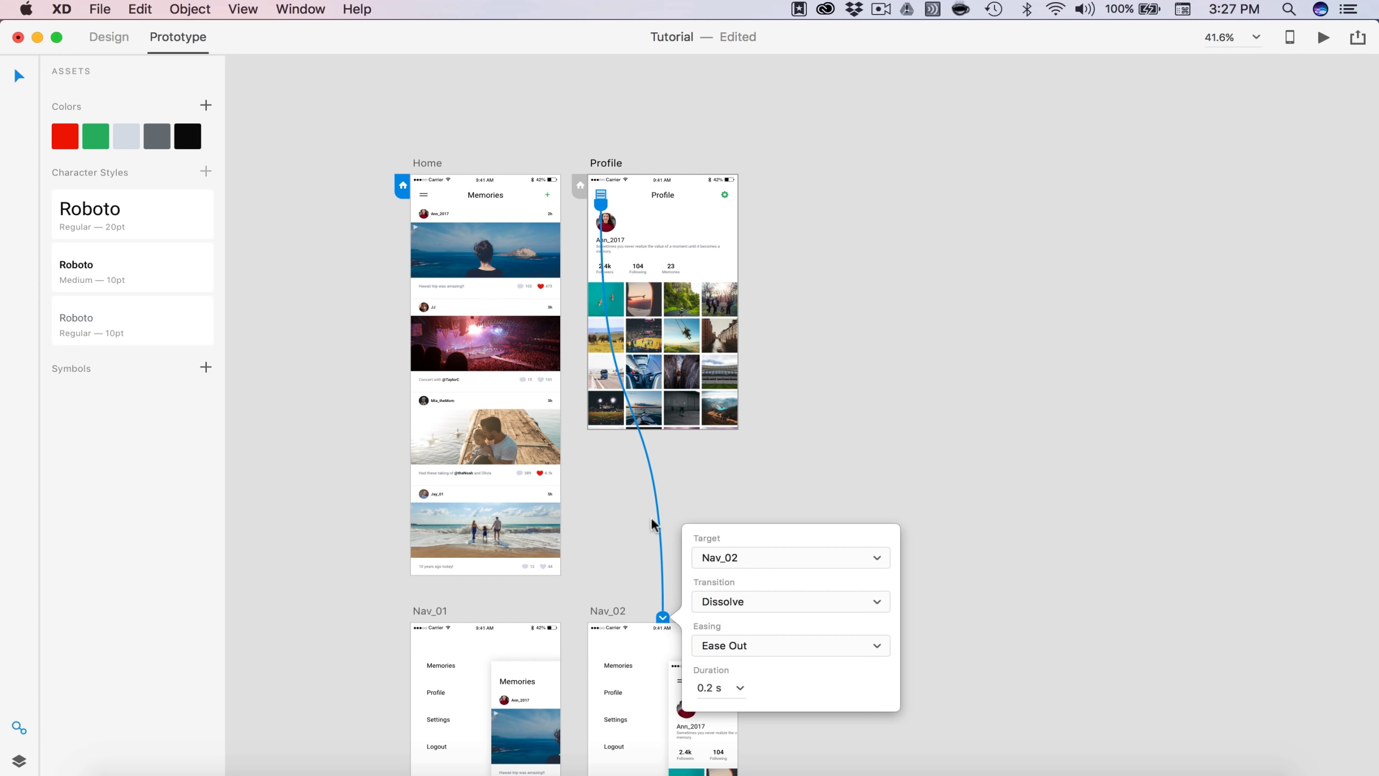
left_click(690, 474)
Step: Link the Memories label on Nav_01 to Home and set its transition to Push Left
scroll(690, 478, "down", 5)
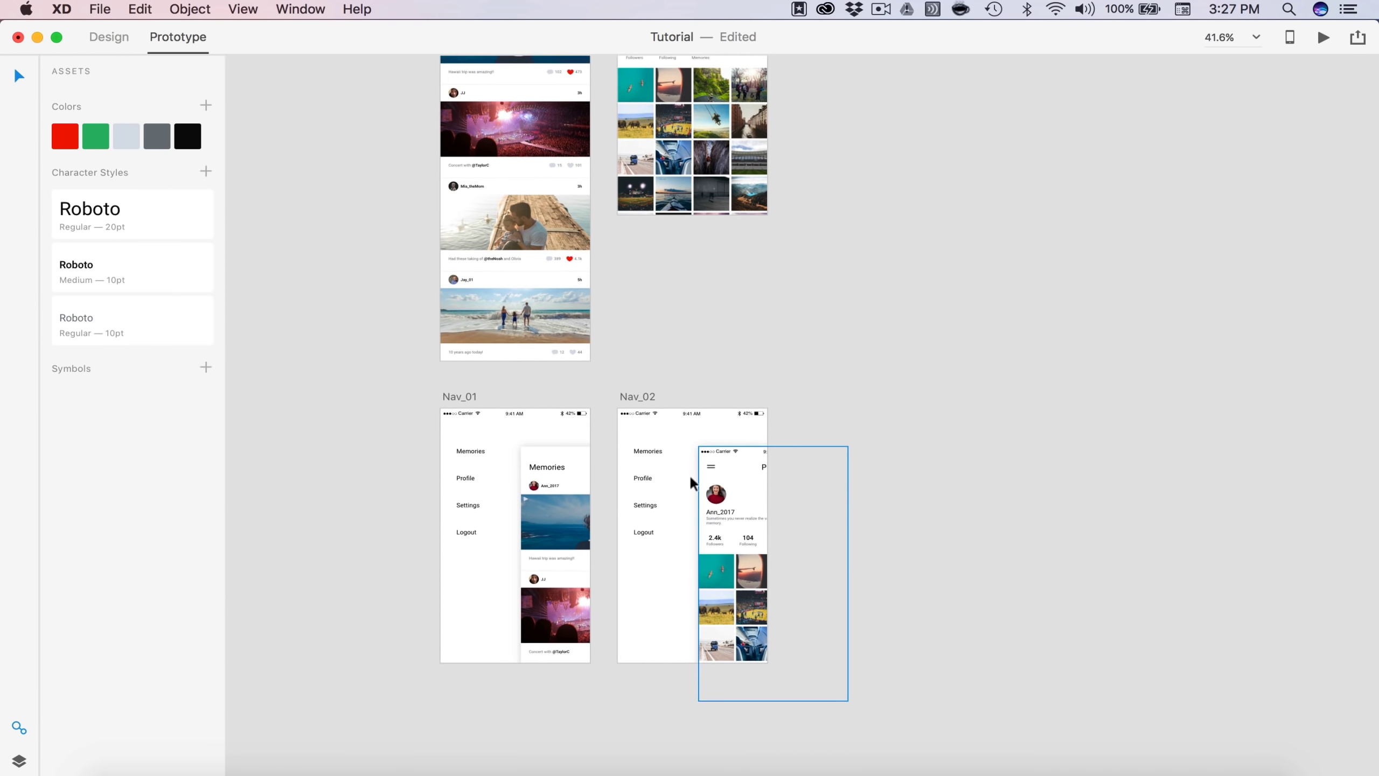
scroll(554, 480, "up", 4)
scroll(553, 481, "down", 1)
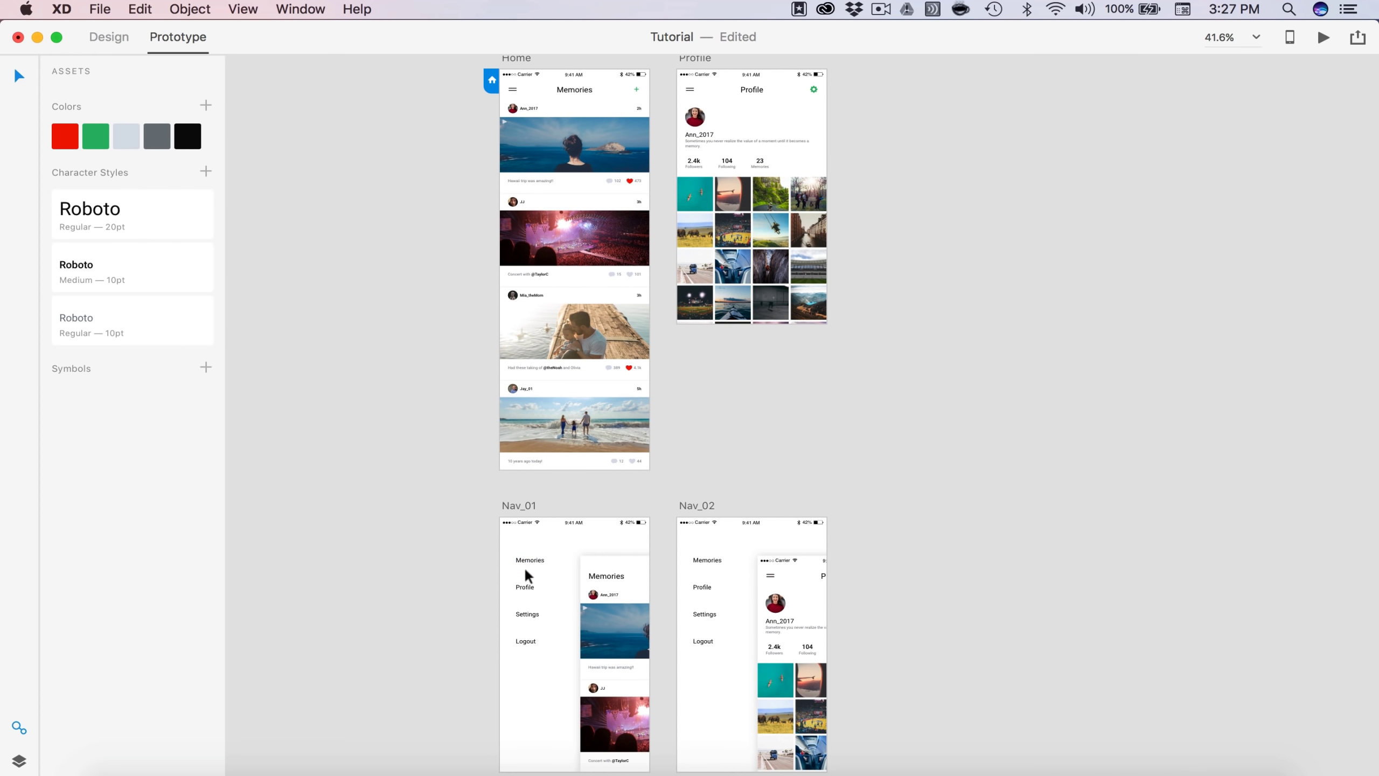
scroll(525, 571, "up", 3)
scroll(524, 571, "up", 1)
left_click(650, 584)
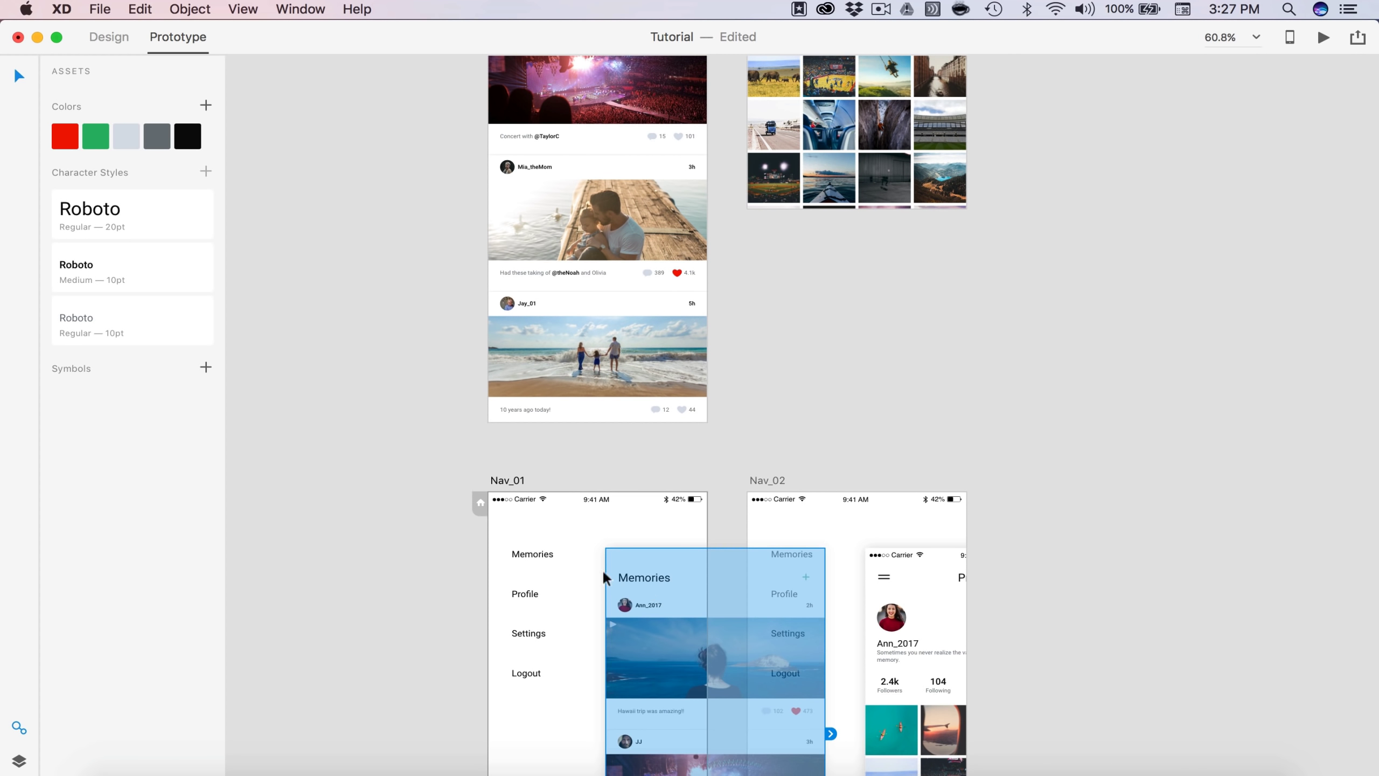
left_click(537, 552)
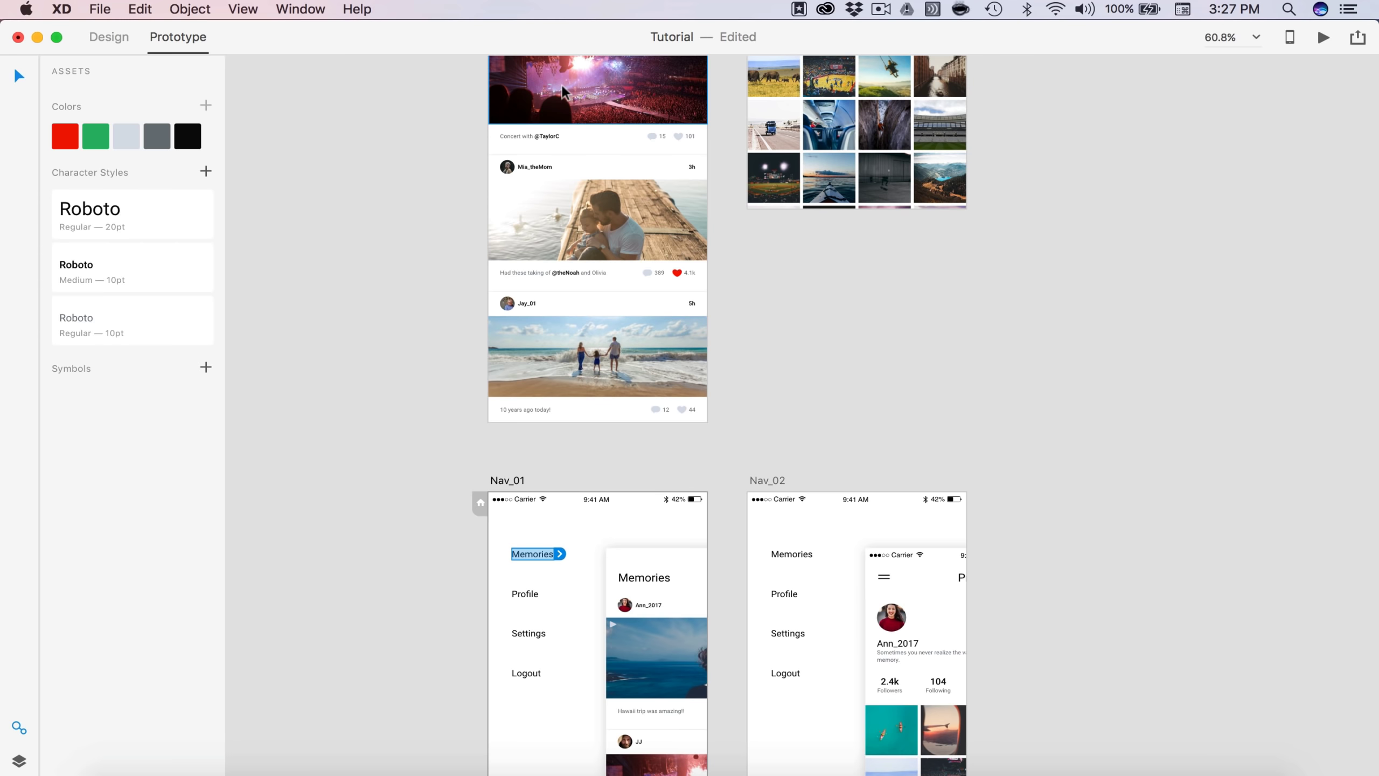
scroll(555, 559, "up", 5)
scroll(556, 560, "down", 2)
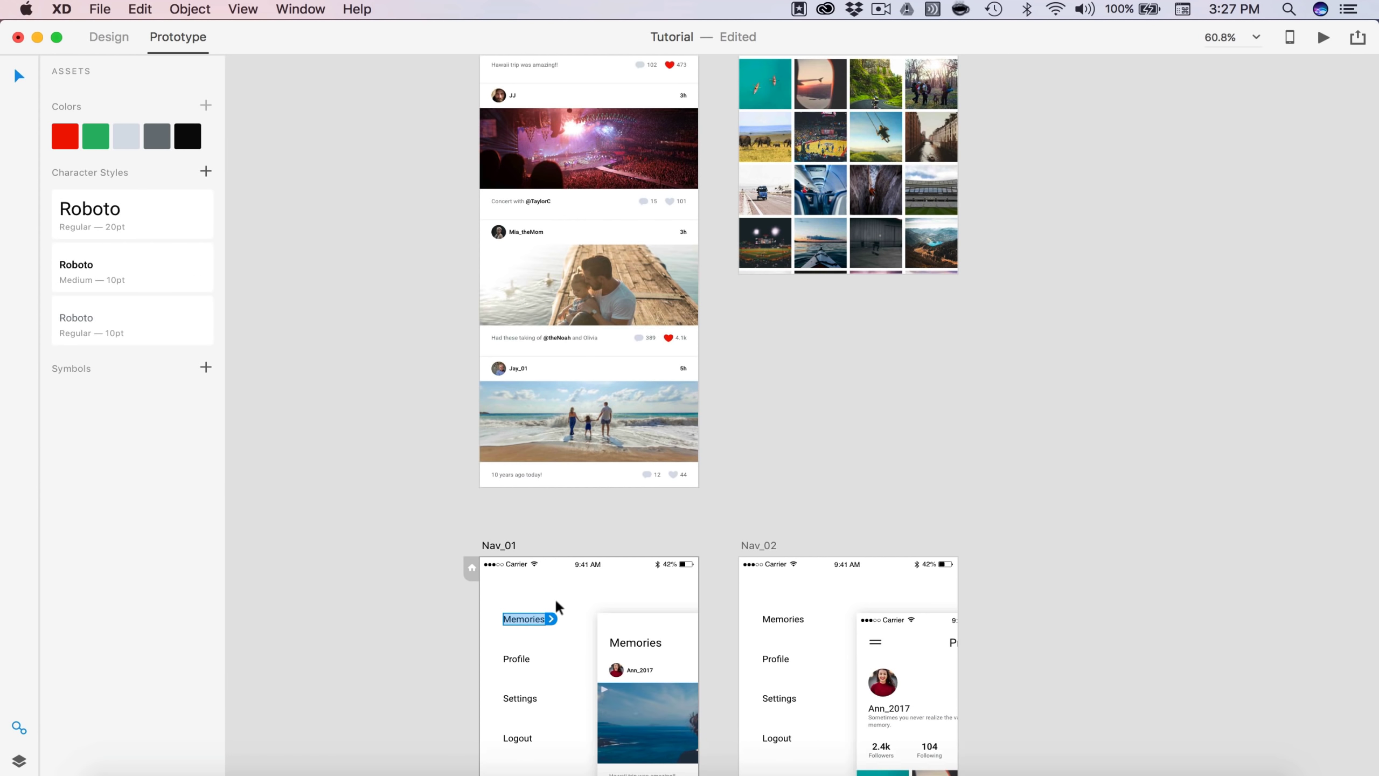
left_click_drag(551, 619, 576, 243)
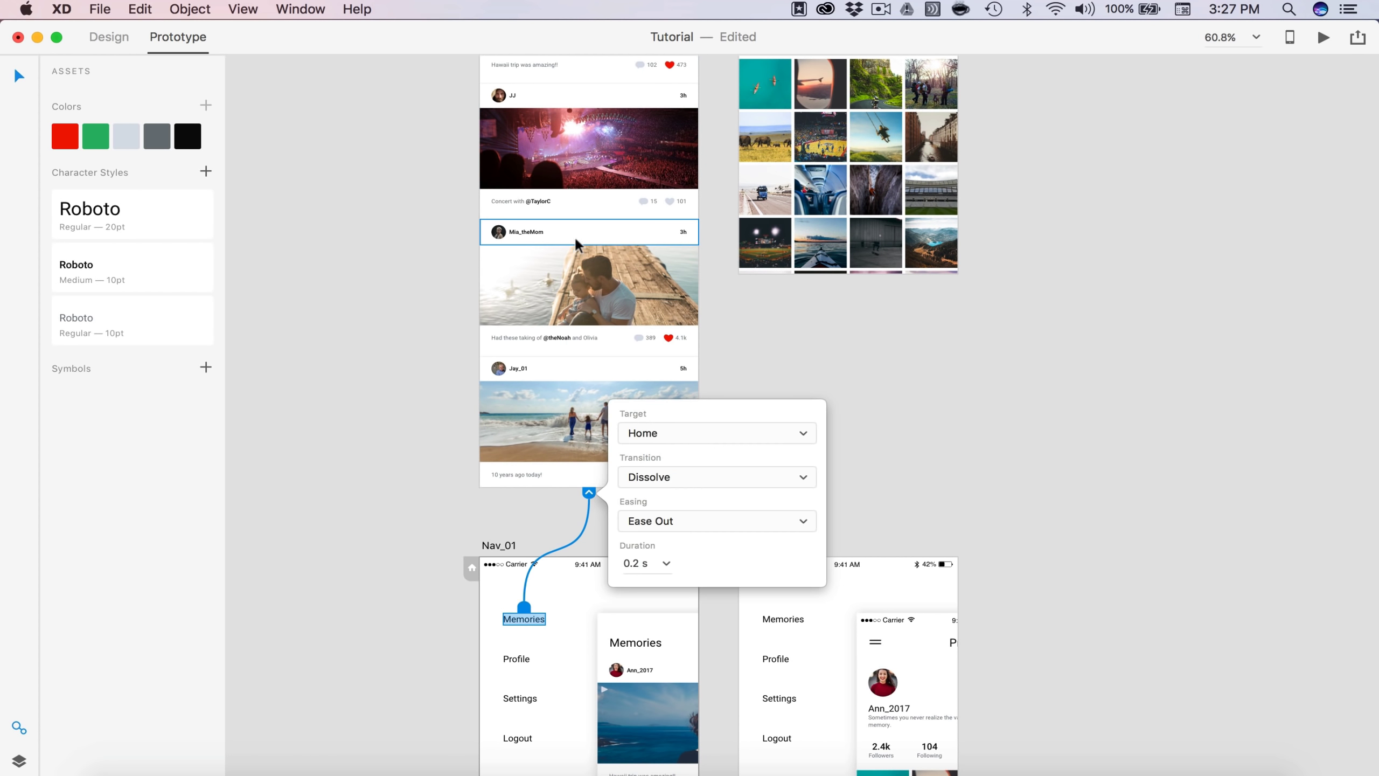
left_click(646, 477)
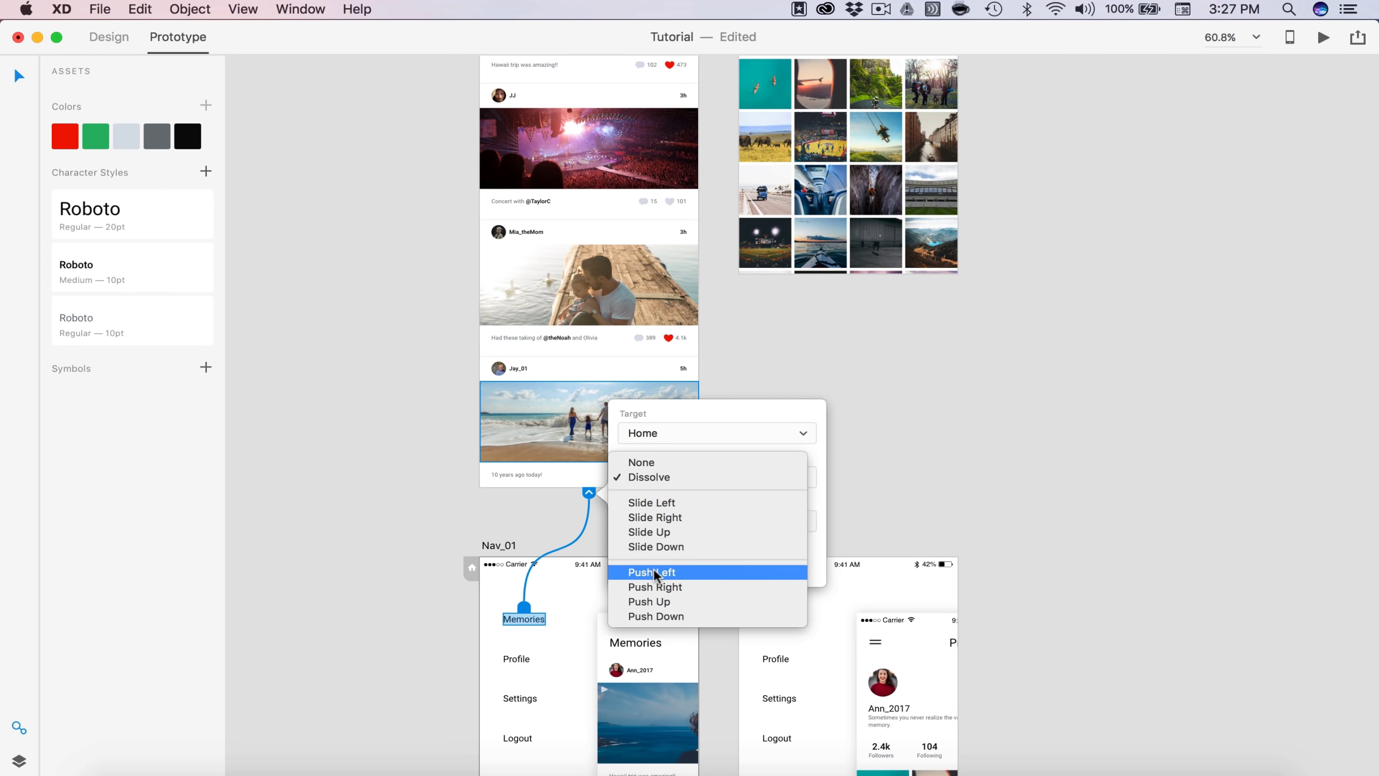
left_click(653, 569)
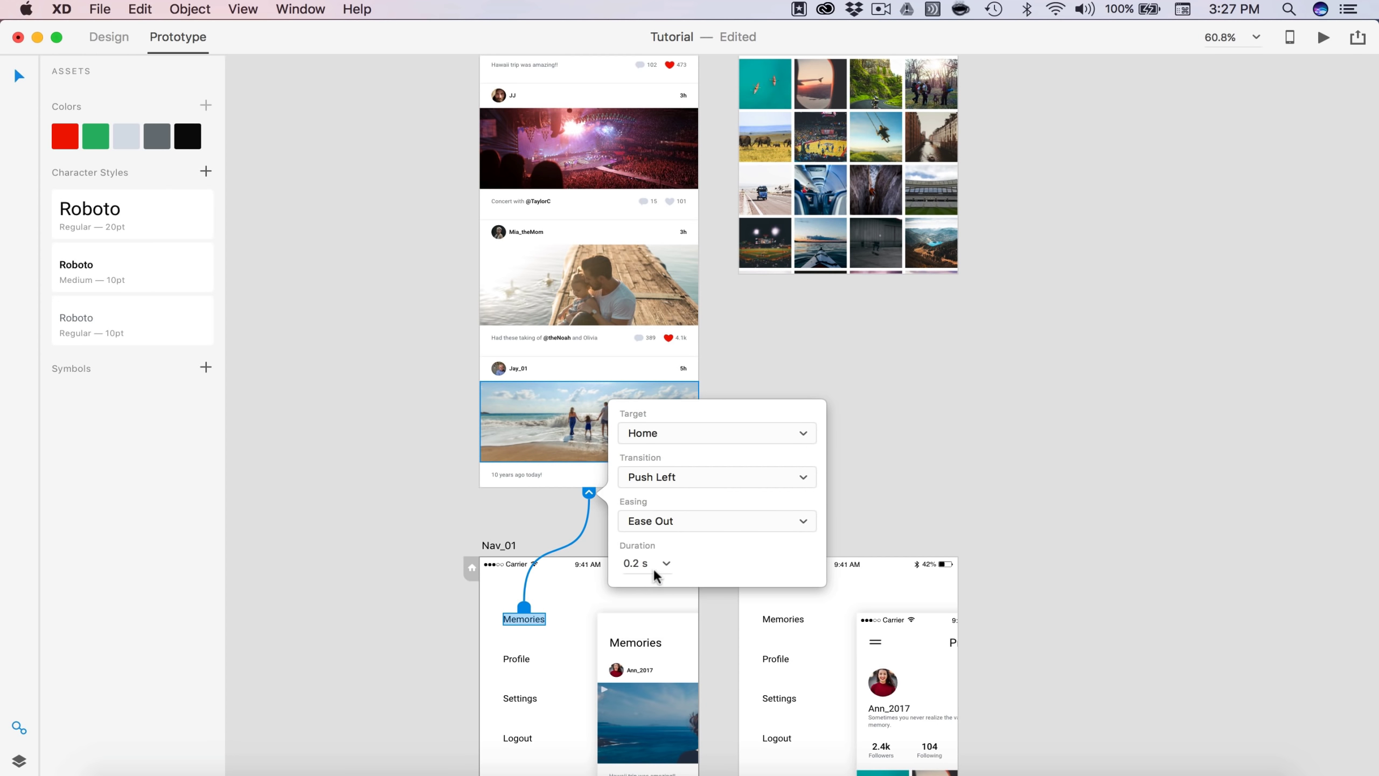
left_click(734, 644)
Step: Link the Memories preview group on Nav_01 to Home with a Push Left transition
scroll(735, 645, "down", 3)
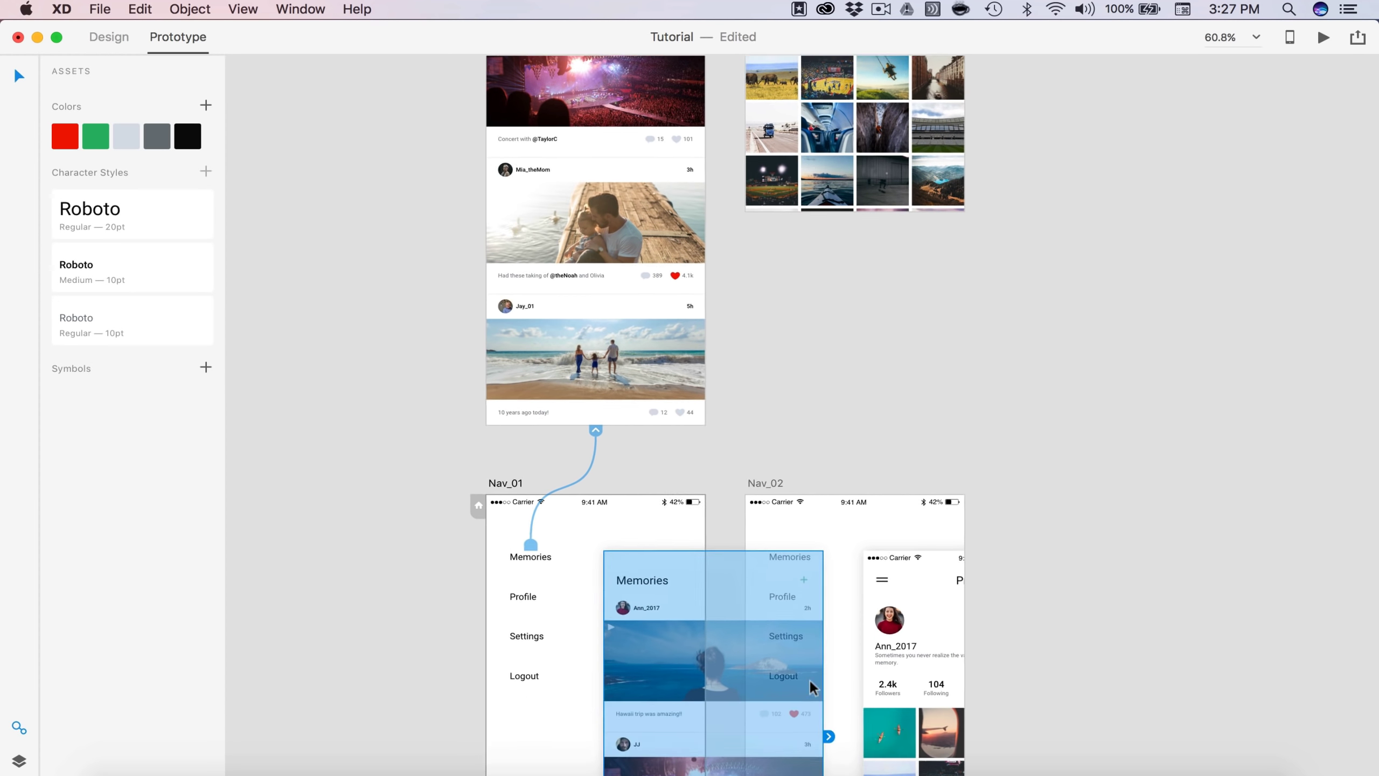
left_click_drag(818, 685, 596, 188)
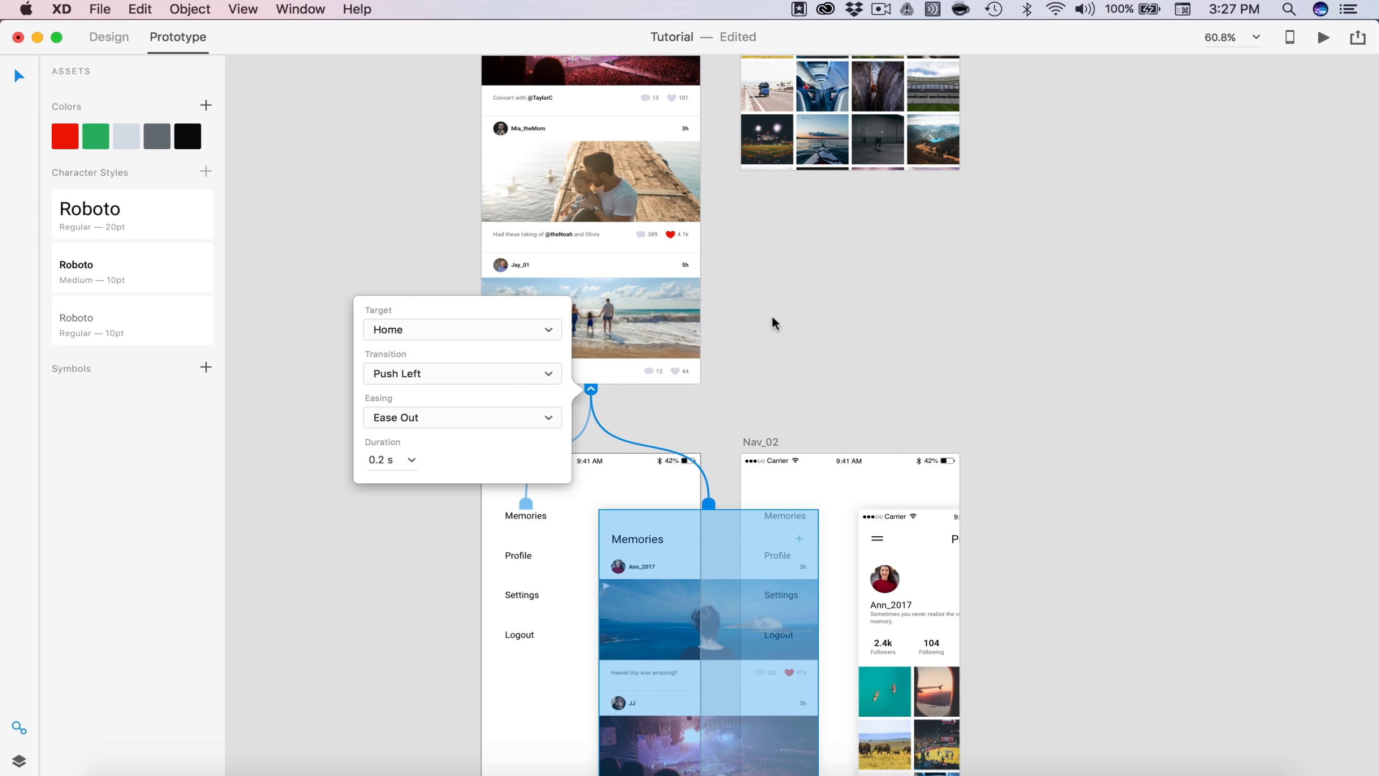
left_click(870, 318)
Step: Link the Profile label on Nav_02 to the Profile artboard with a Push Left transition
scroll(870, 318, "right", 5)
scroll(870, 318, "up", 2)
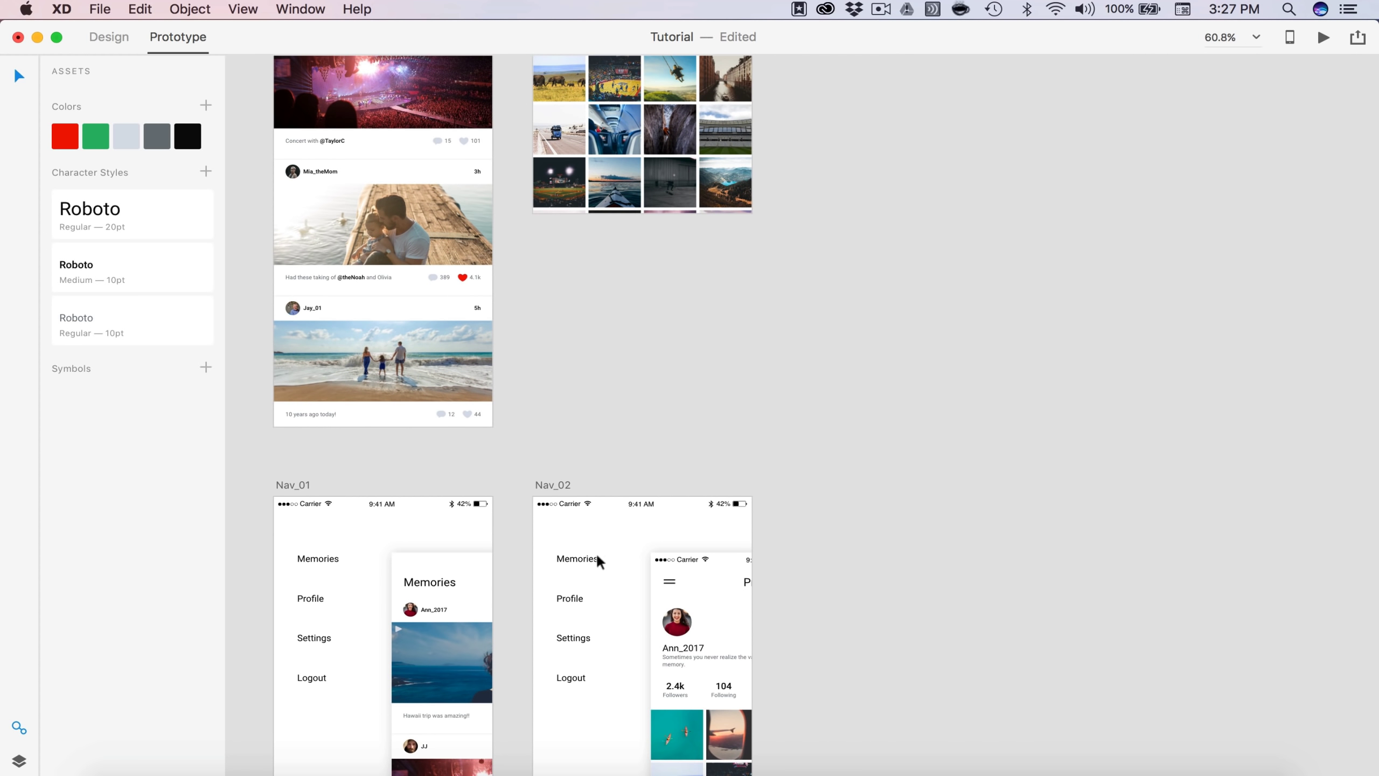
left_click(564, 595)
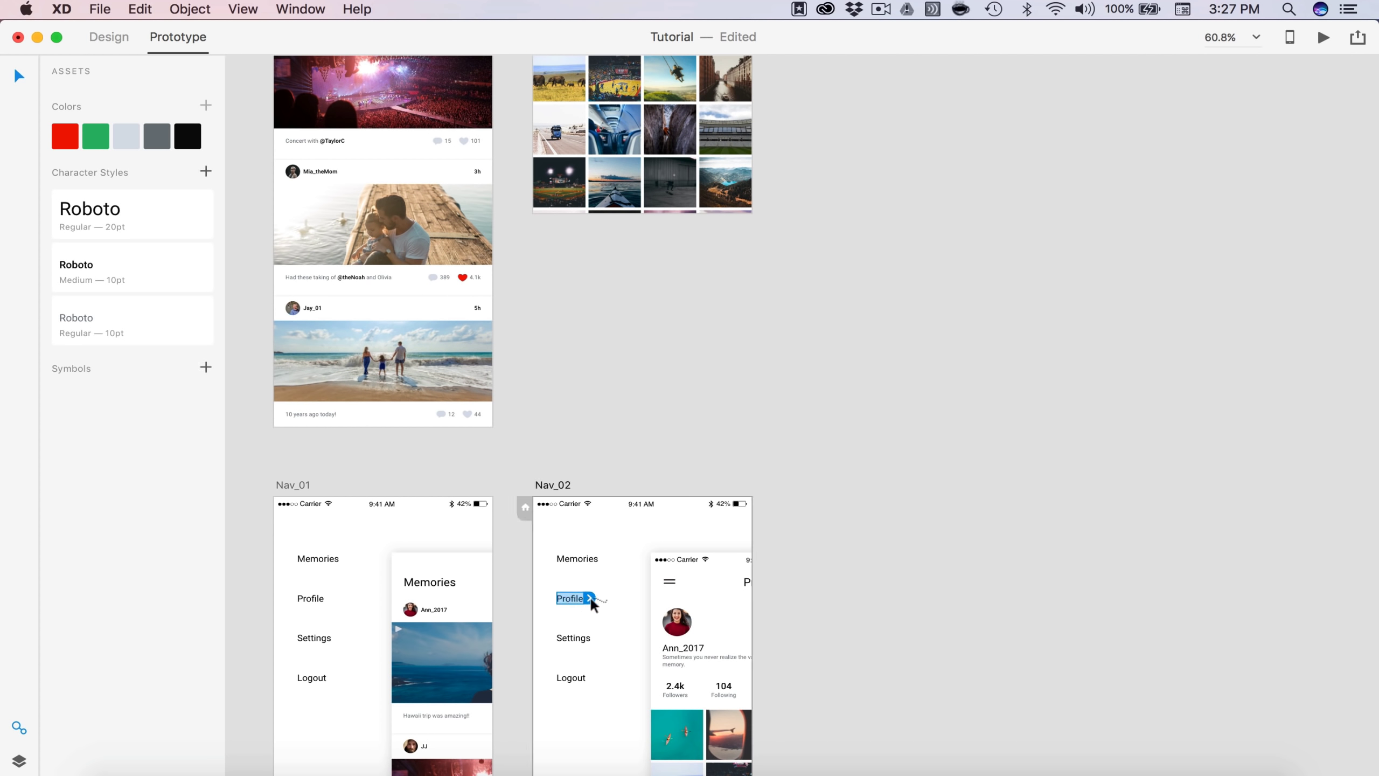
left_click_drag(590, 596, 634, 172)
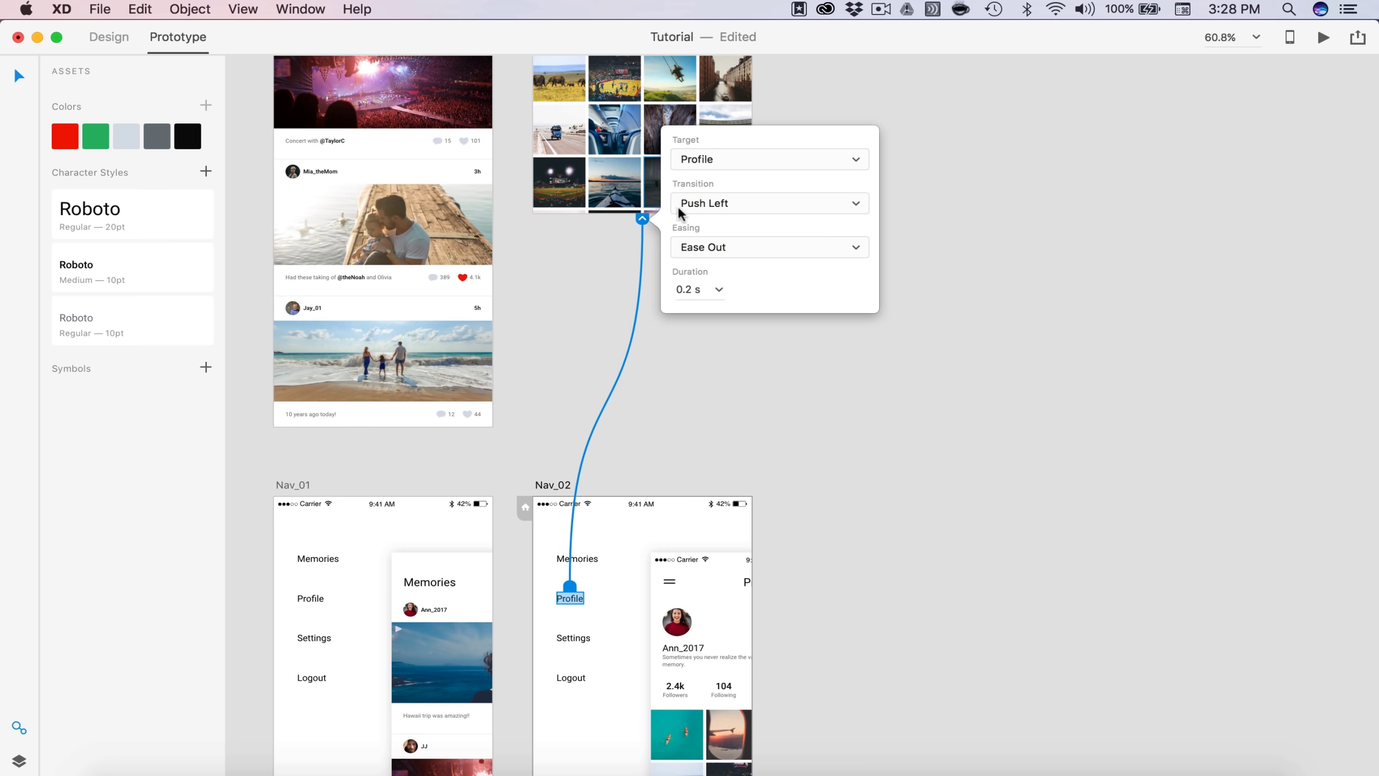
Step: Link the profile preview group on Nav_02 to the Profile artboard with a Push Left transition
left_click(687, 608)
left_click_drag(876, 741, 708, 158)
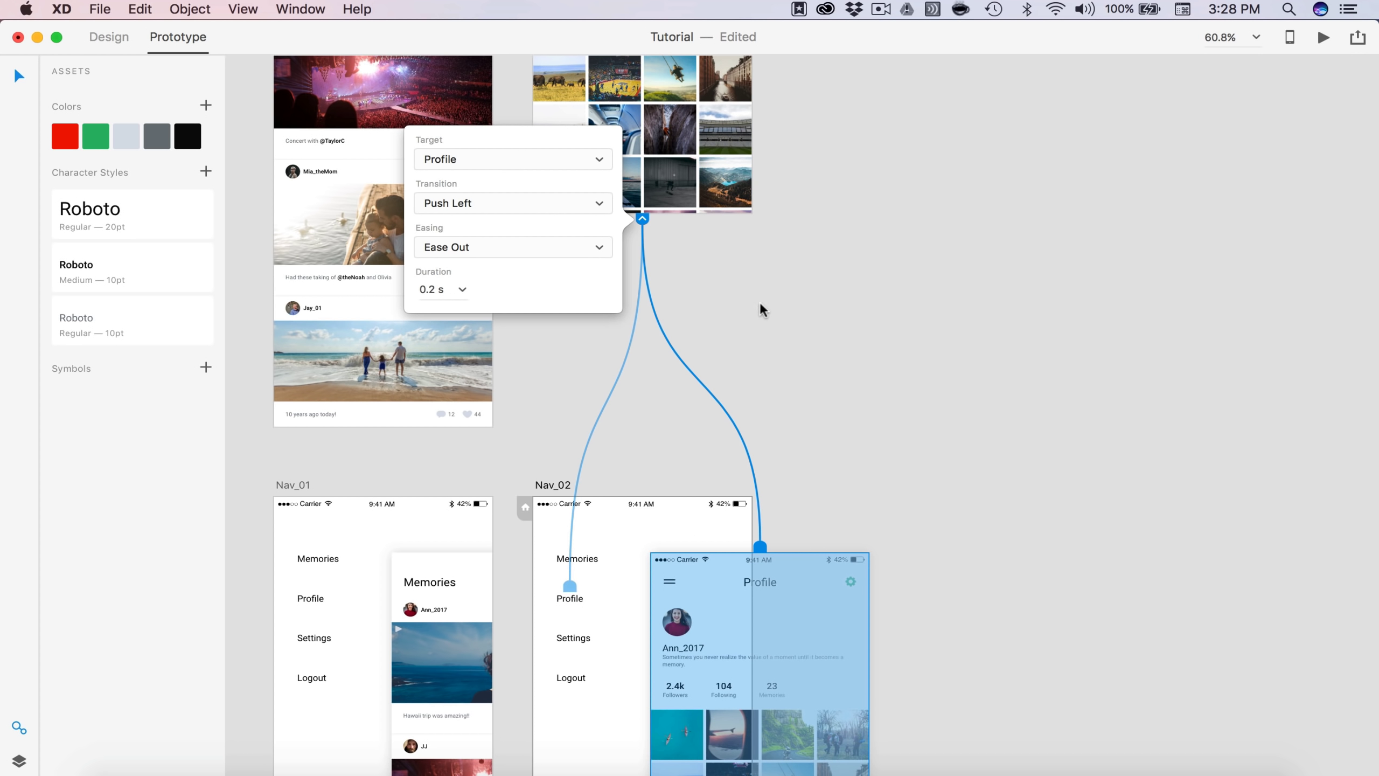
left_click(797, 324)
Step: Link the Profile label on Nav_01 to the Profile artboard with a Push Left transition
scroll(797, 324, "left", 3)
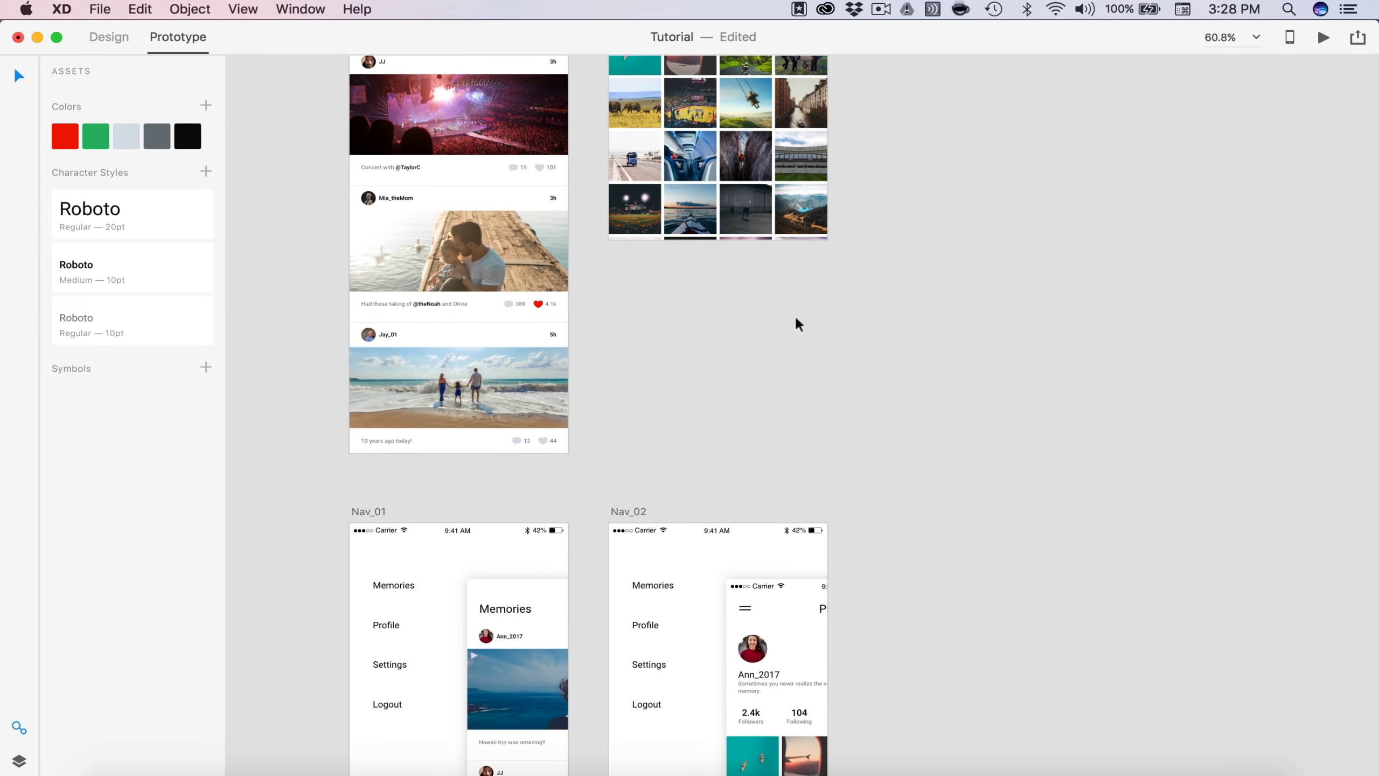
left_click(383, 627)
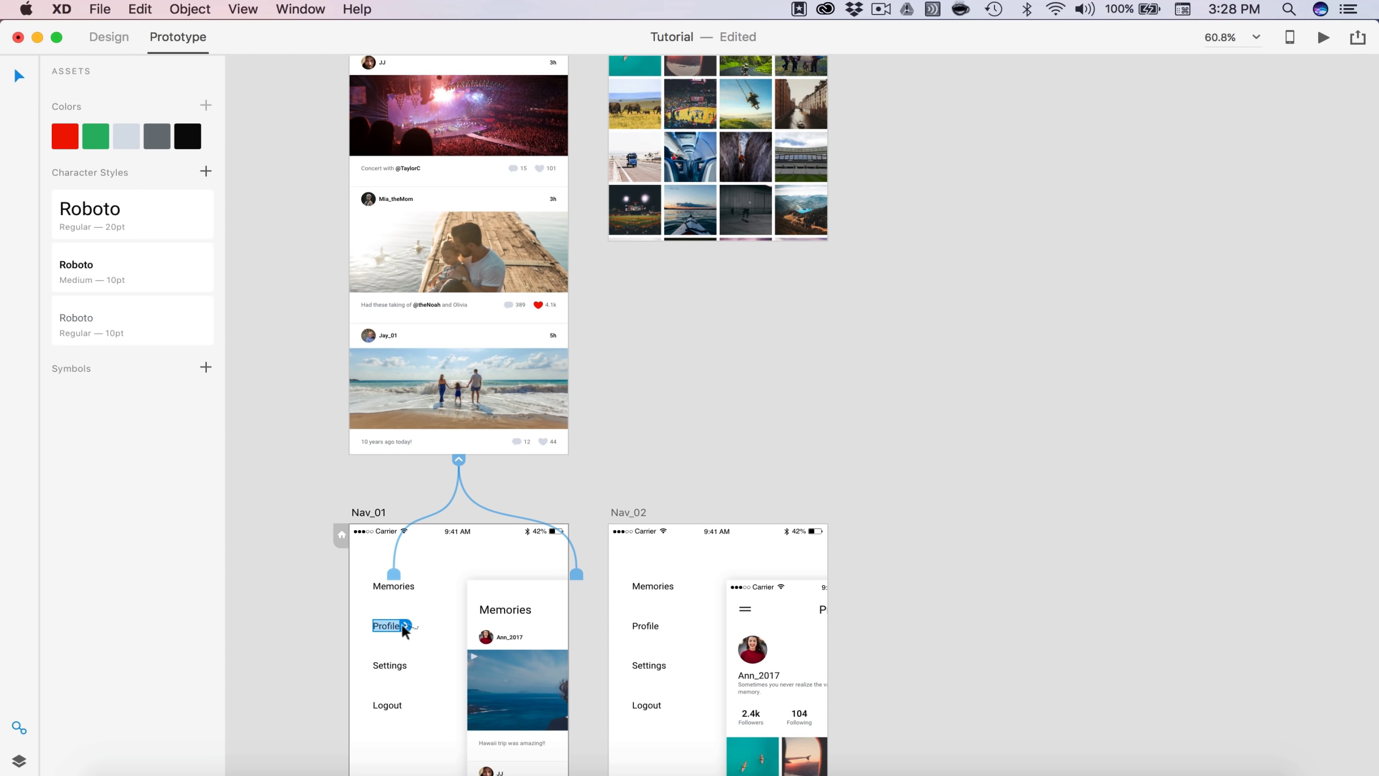
left_click_drag(406, 628, 667, 217)
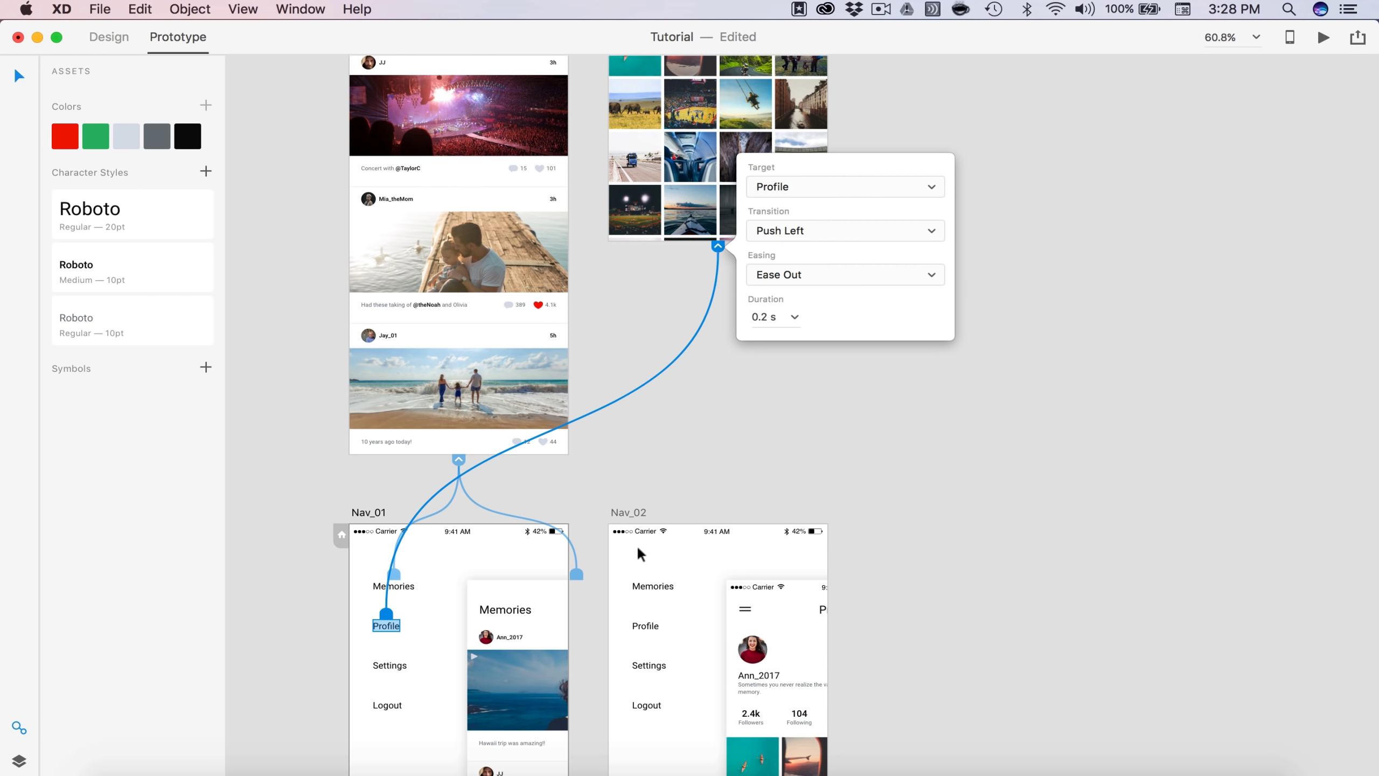
Step: Link the Memories label on Nav_02 to Home with a Push Left transition
left_click(642, 631)
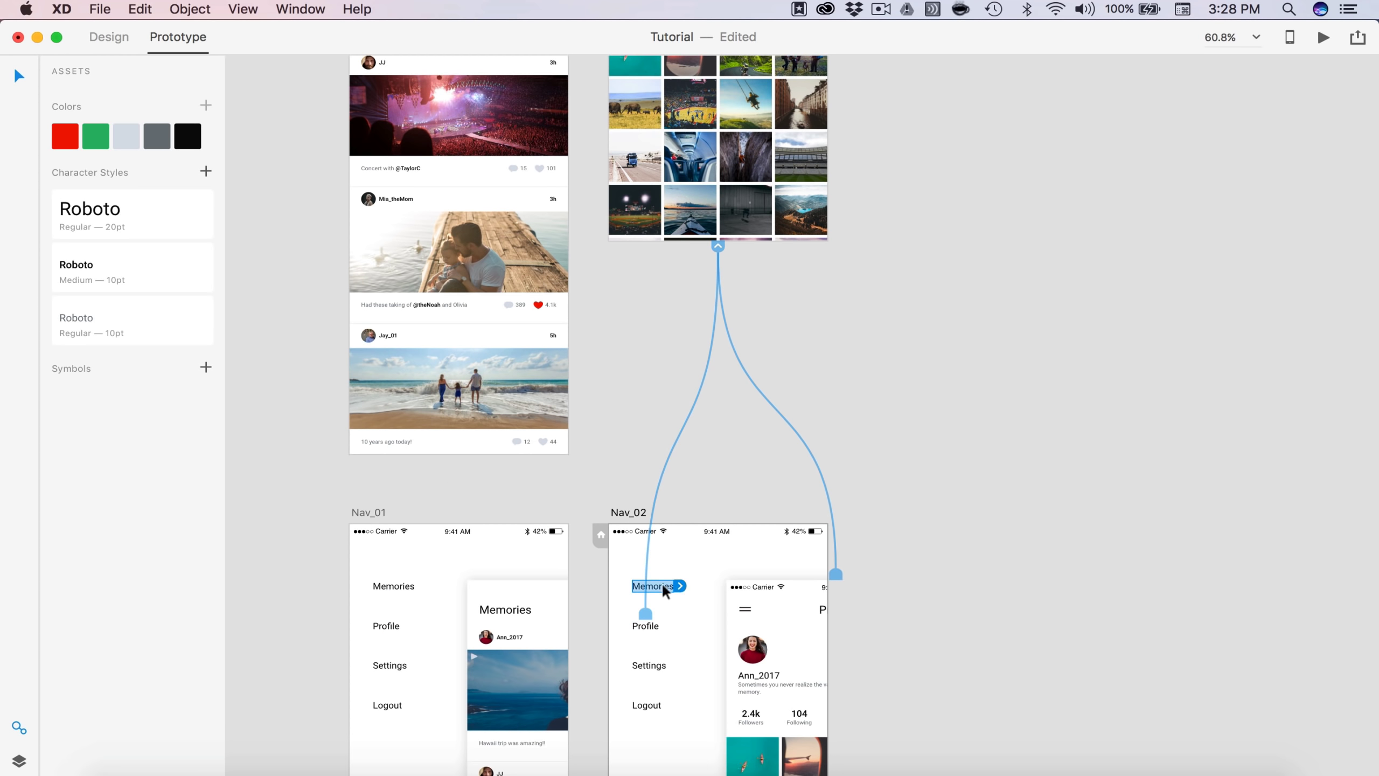
left_click_drag(681, 586, 570, 163)
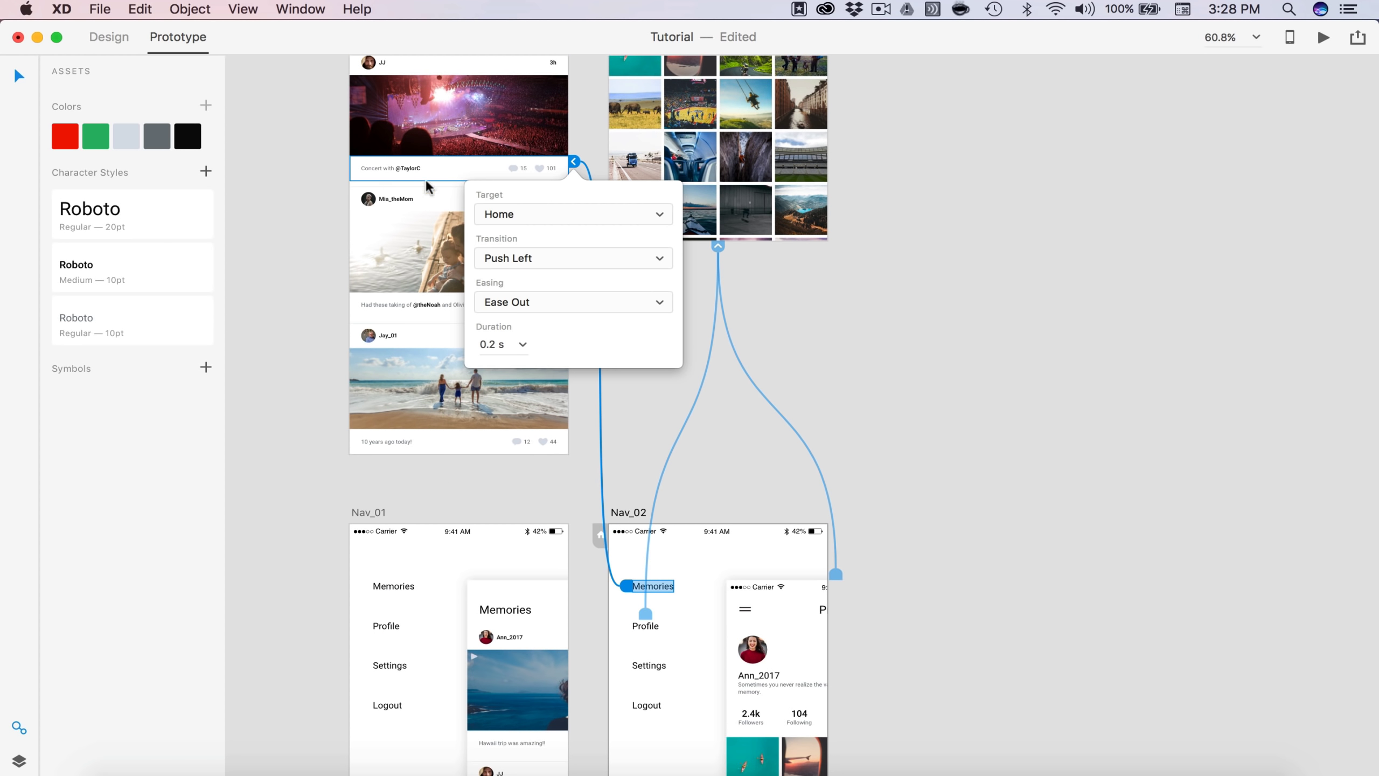
left_click(879, 365)
Step: Preview the prototype and test Home's menu, returning once through the Memories label and once through the shadowed Memories preview
scroll(879, 446, "down", 3)
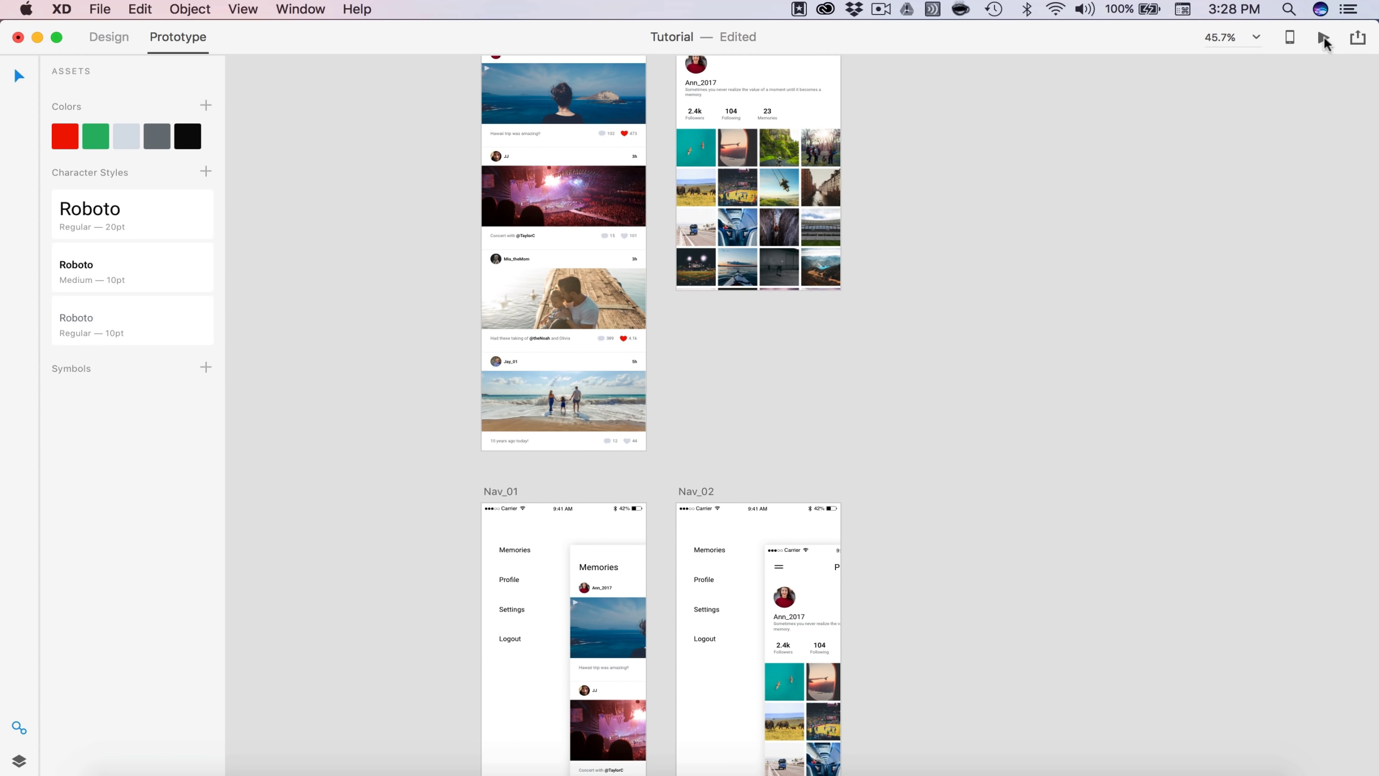
left_click(1323, 37)
left_click(339, 174)
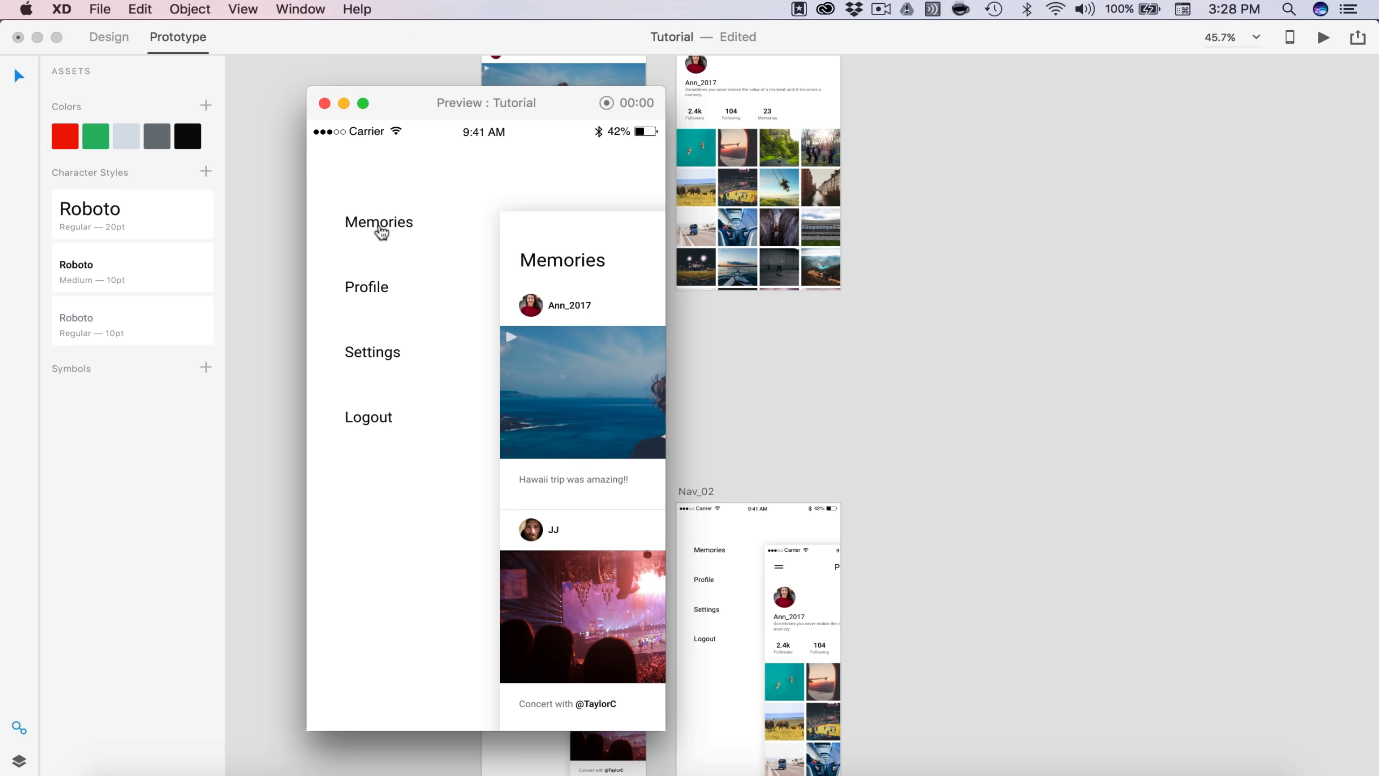
left_click(382, 233)
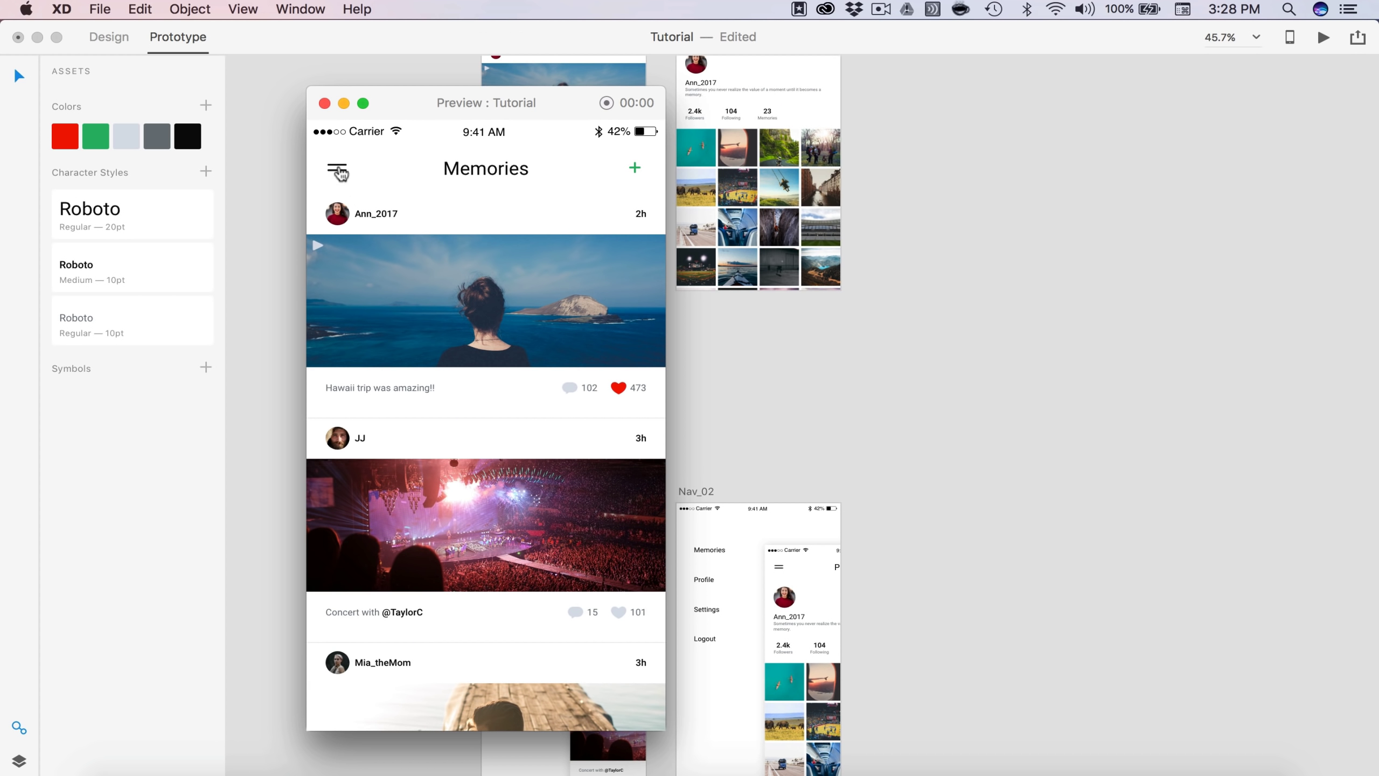
left_click(340, 173)
left_click(547, 312)
Step: Test going from Home's menu to Profile, returning from Profile's menu through the shadowed preview, and going back to Memories
left_click(337, 172)
left_click(383, 298)
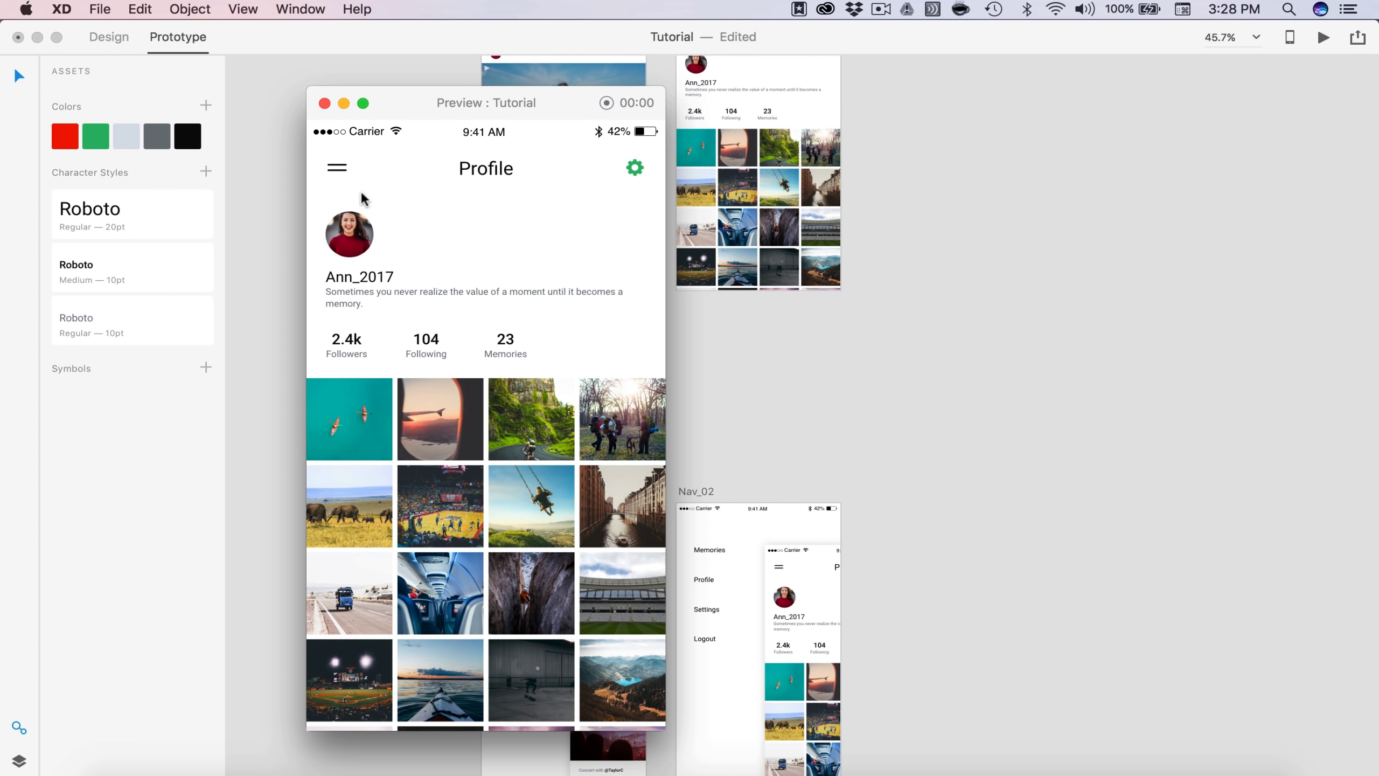
left_click(338, 173)
left_click(532, 330)
left_click(338, 173)
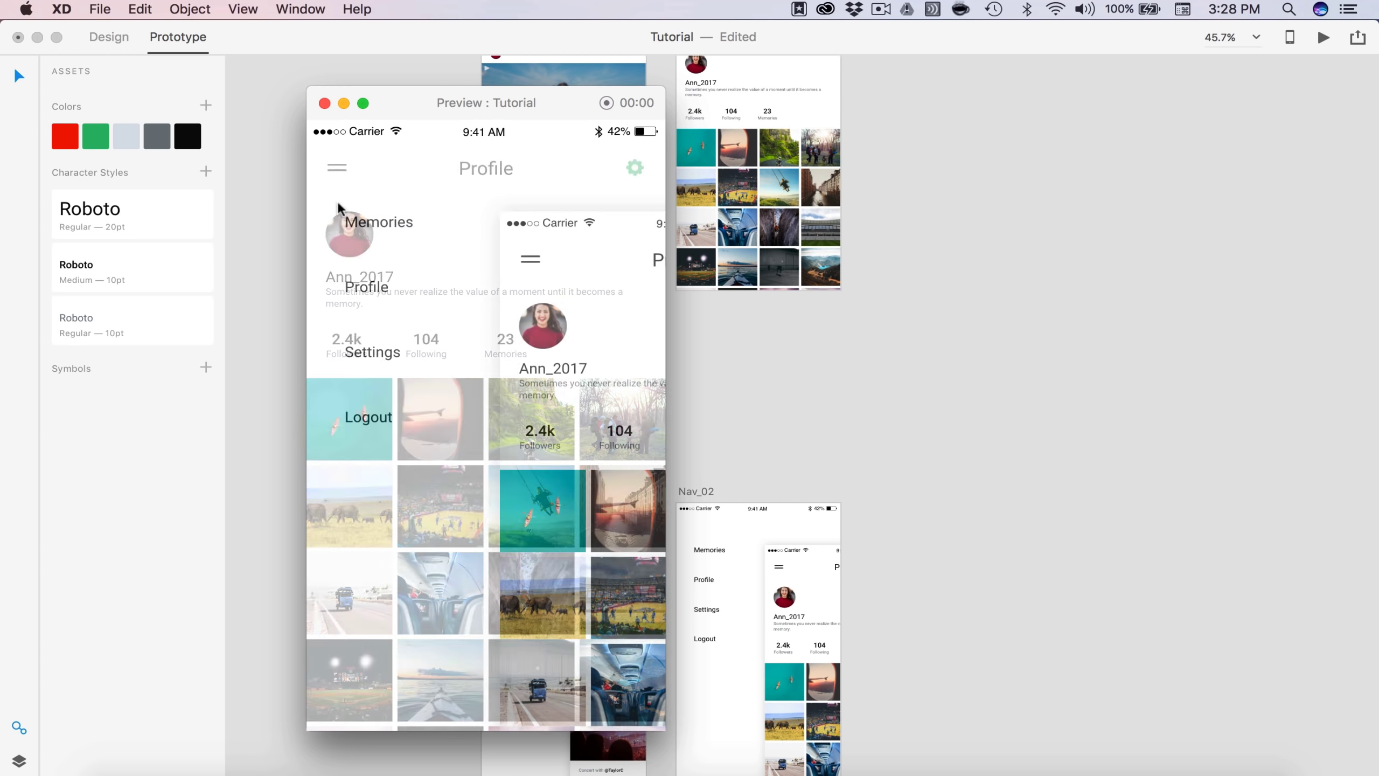
left_click(369, 225)
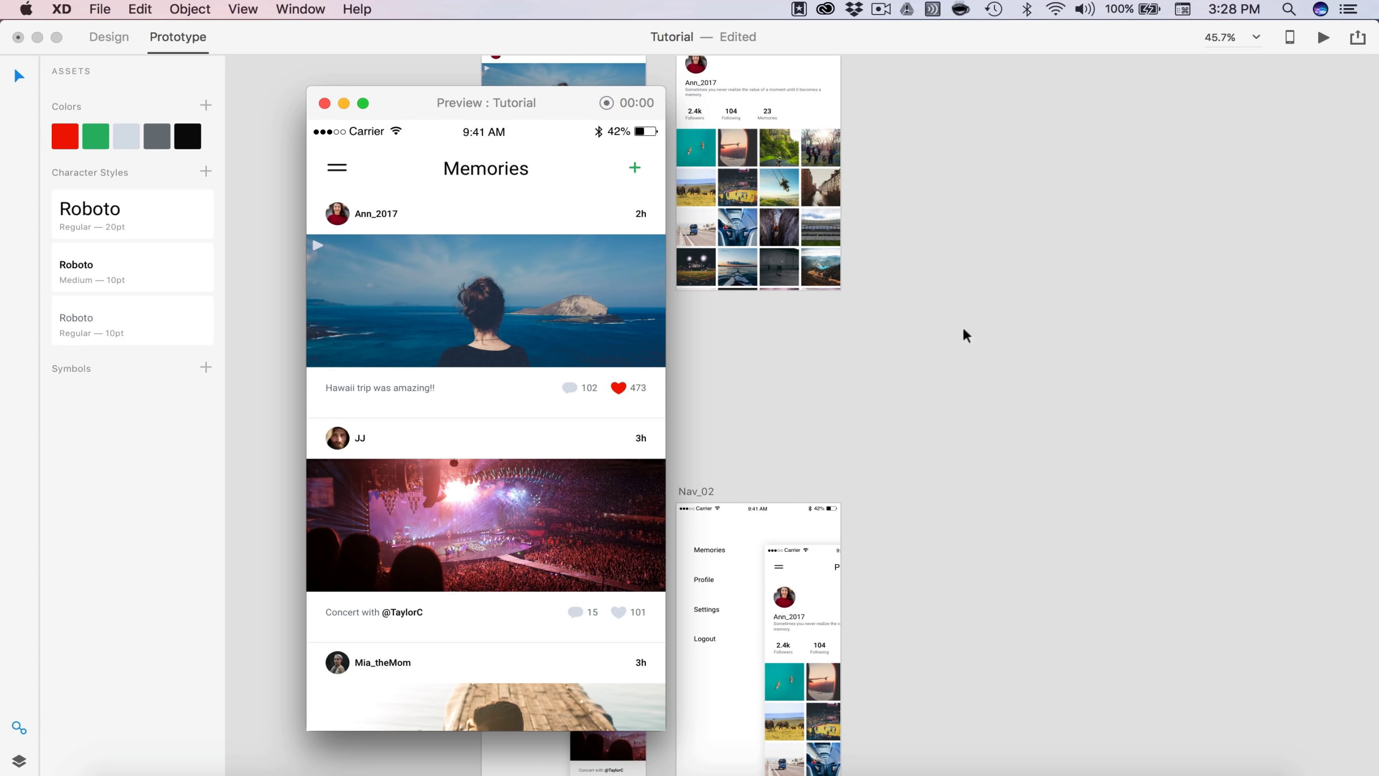